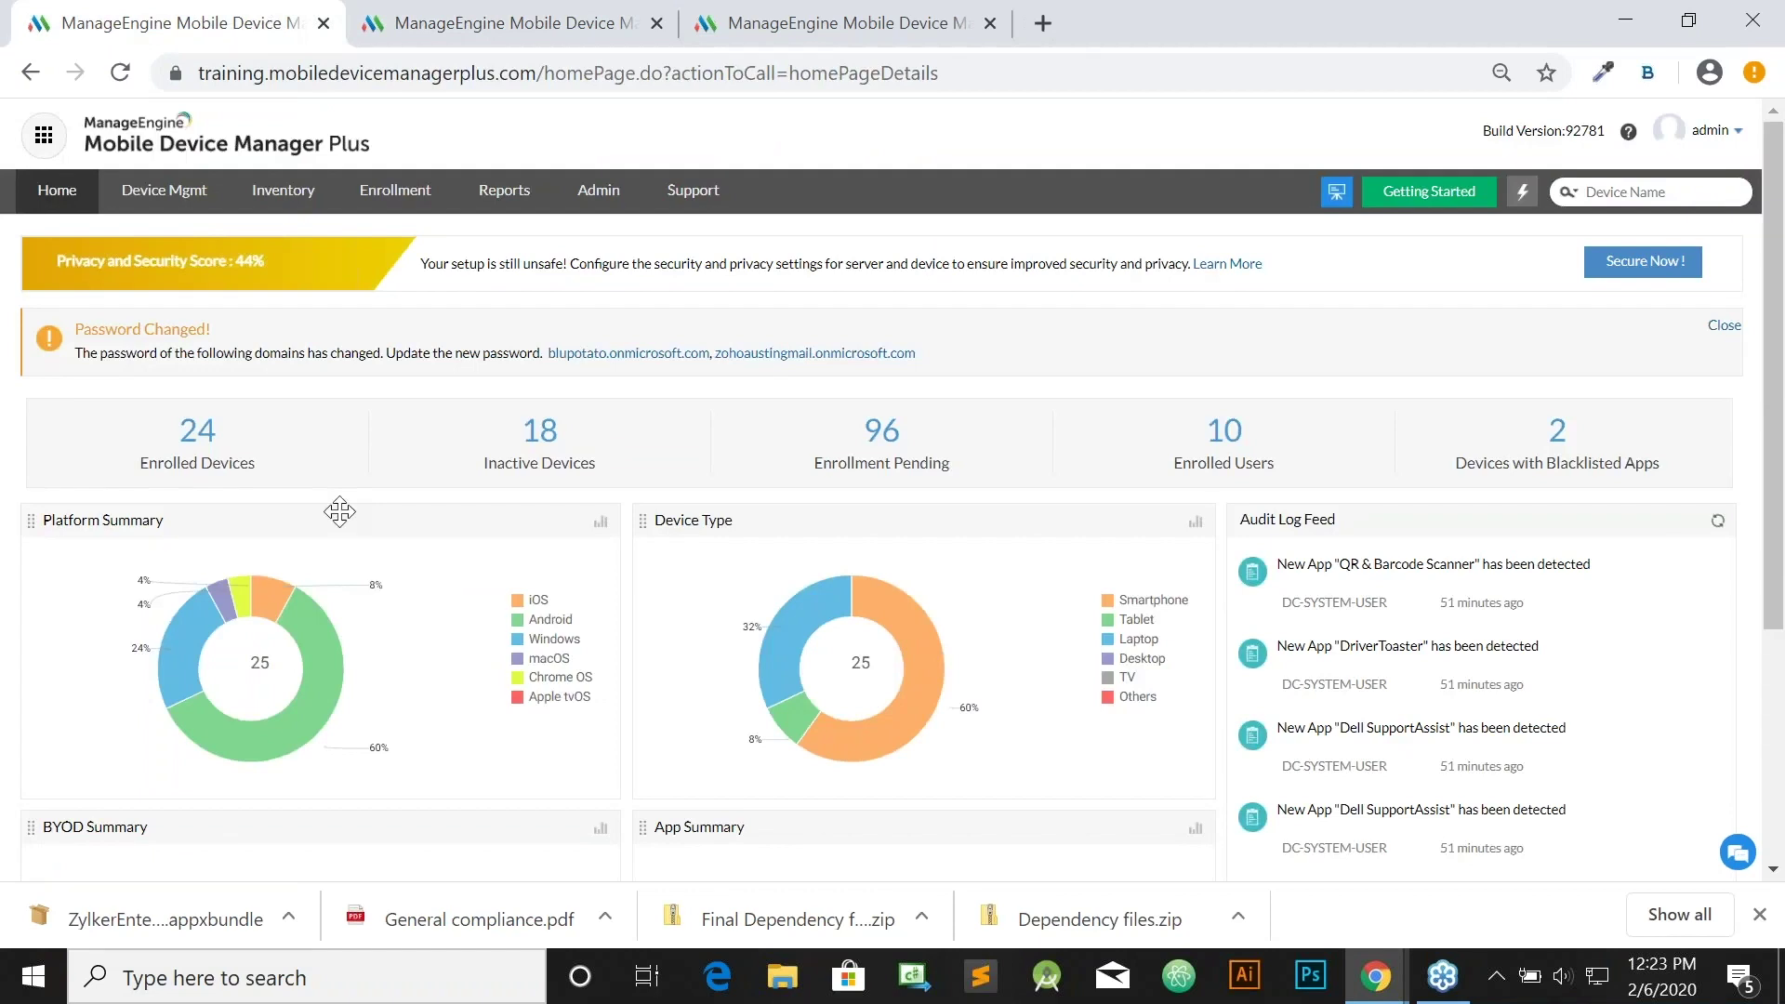
# Create a new Windows profile named "Windows profile new" from the device management profiles and continue to its configuration.
pyautogui.click(164, 205)
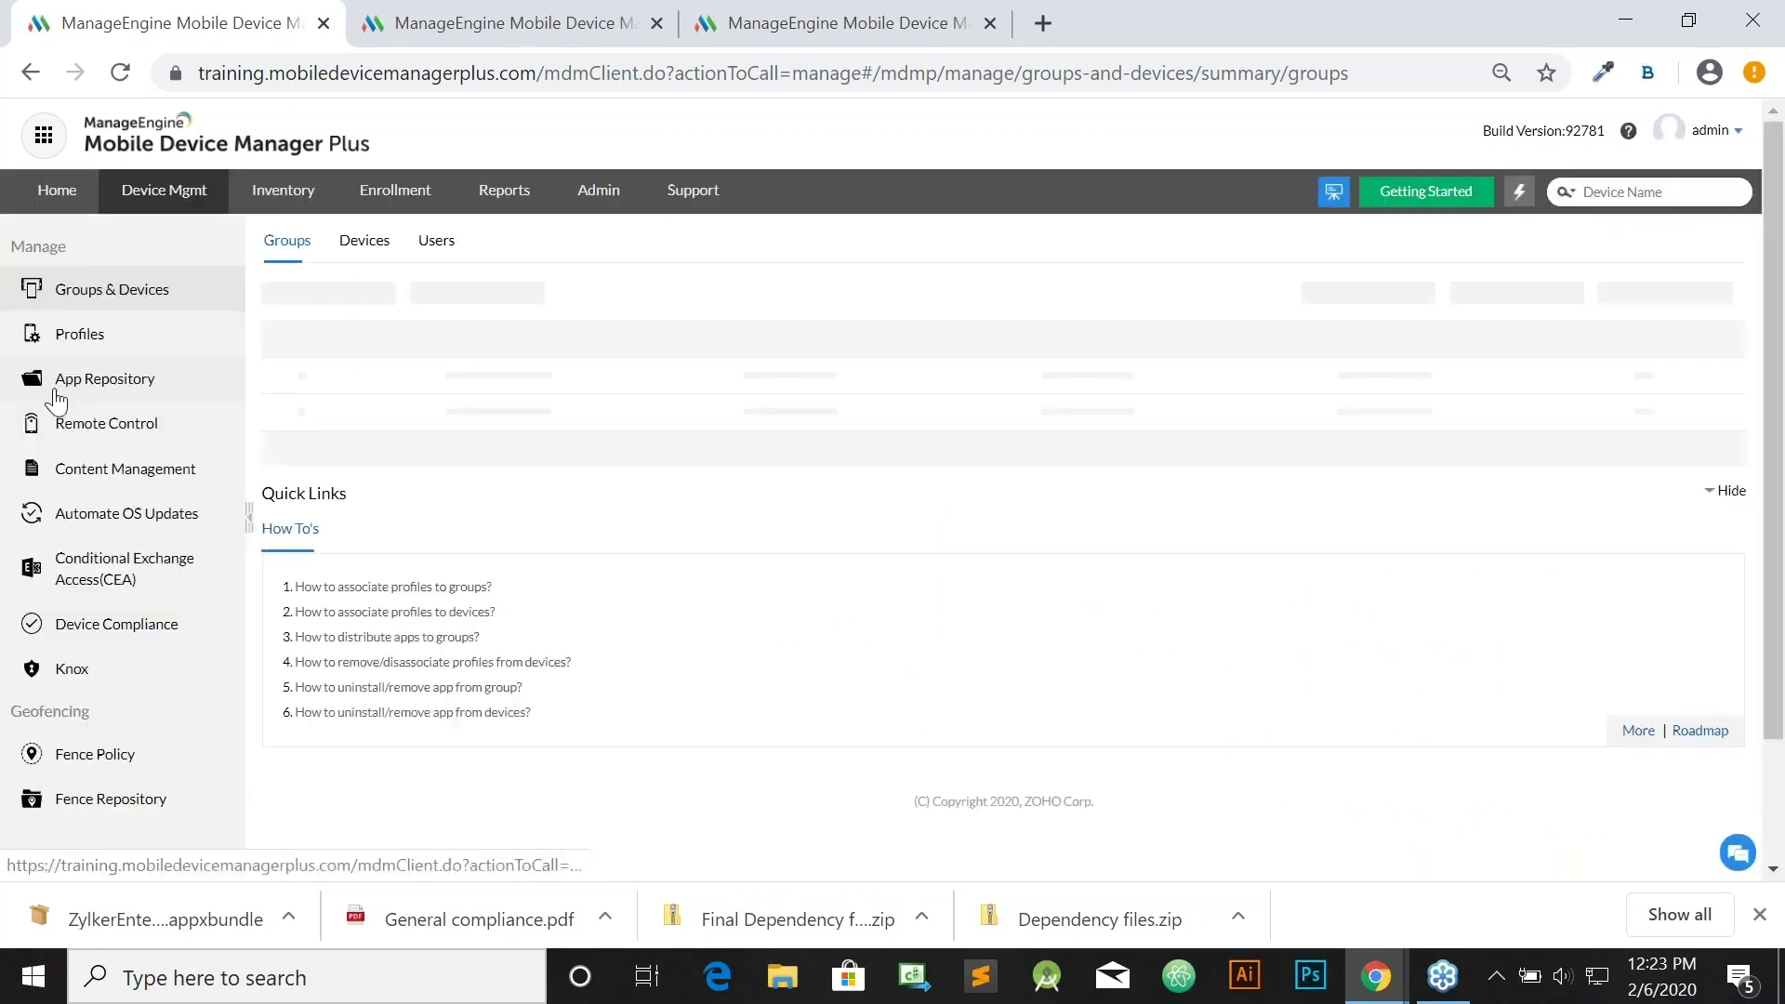
pyautogui.click(72, 333)
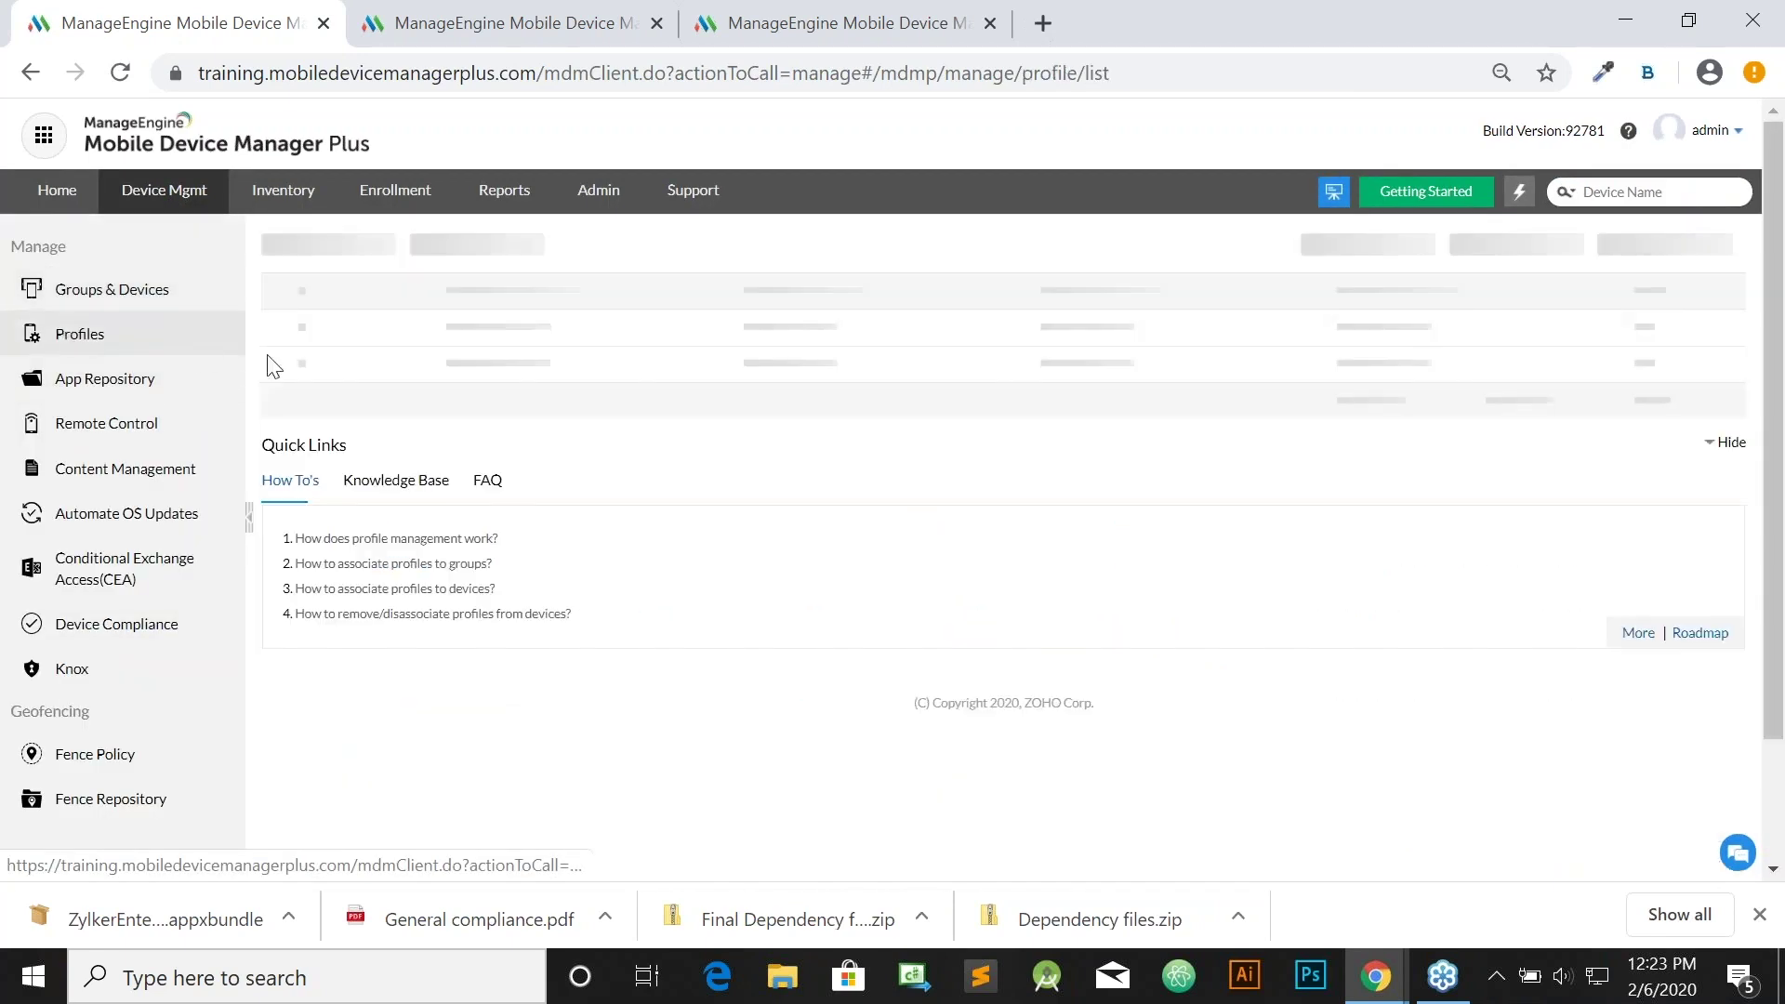
pyautogui.click(375, 253)
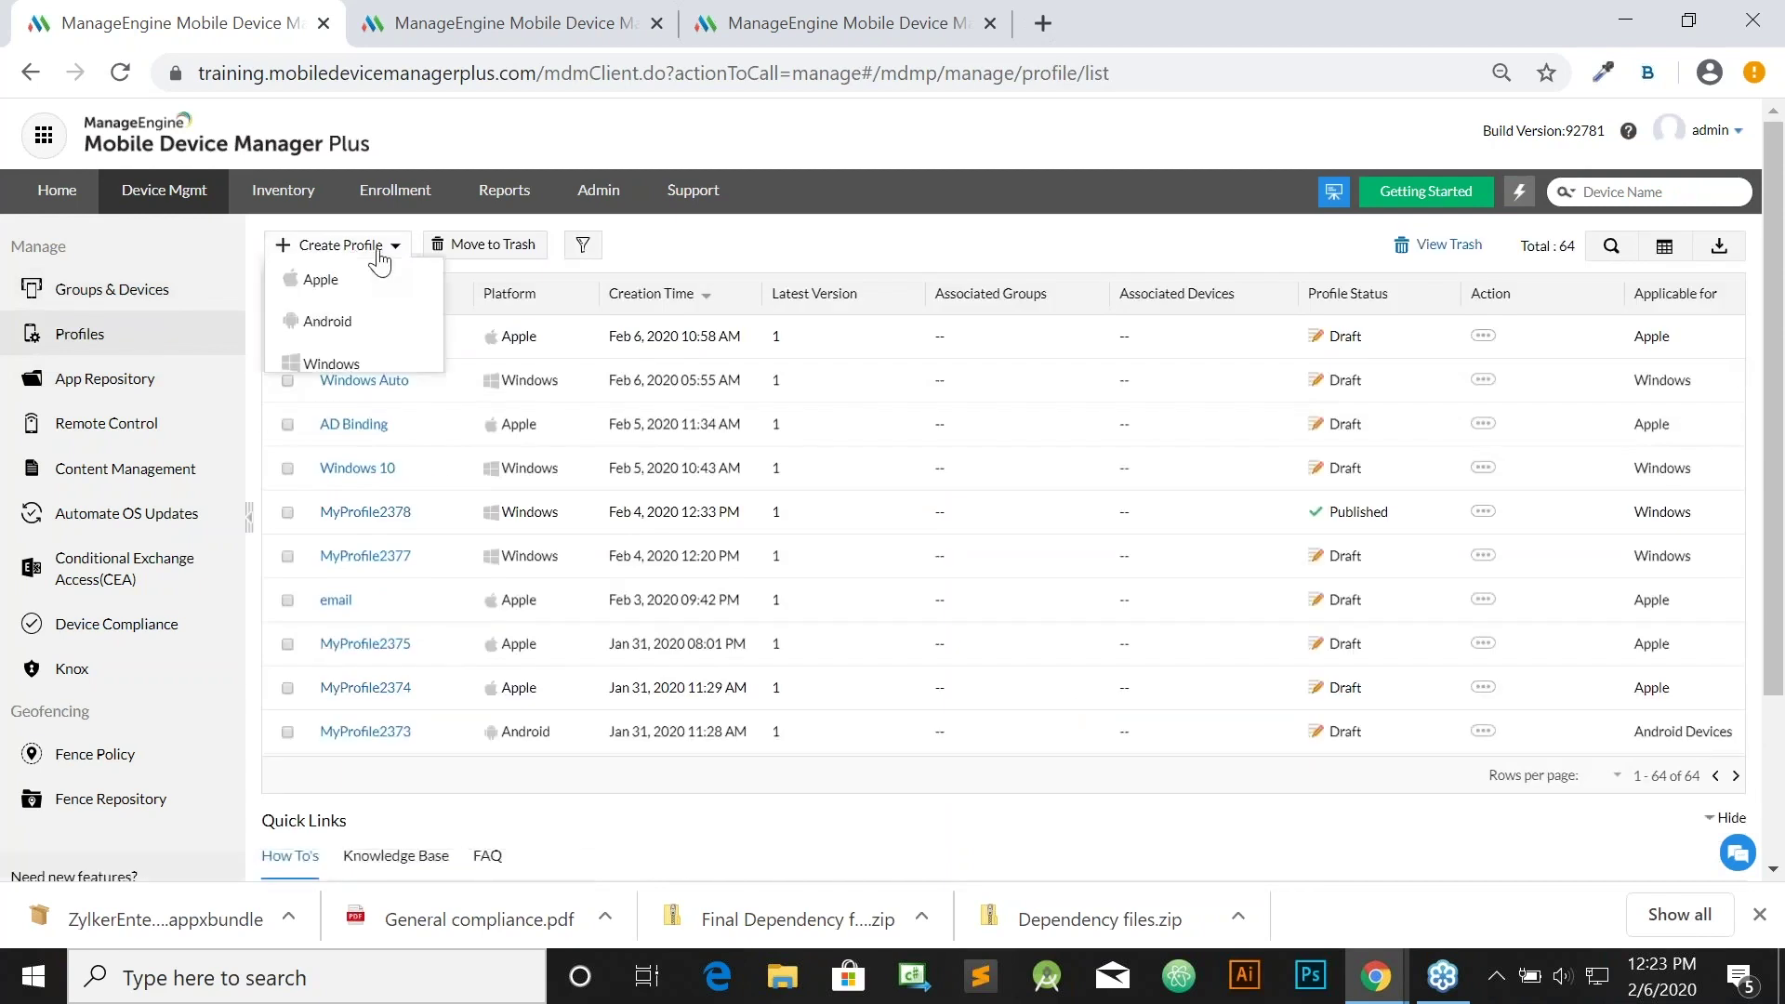
pyautogui.click(341, 371)
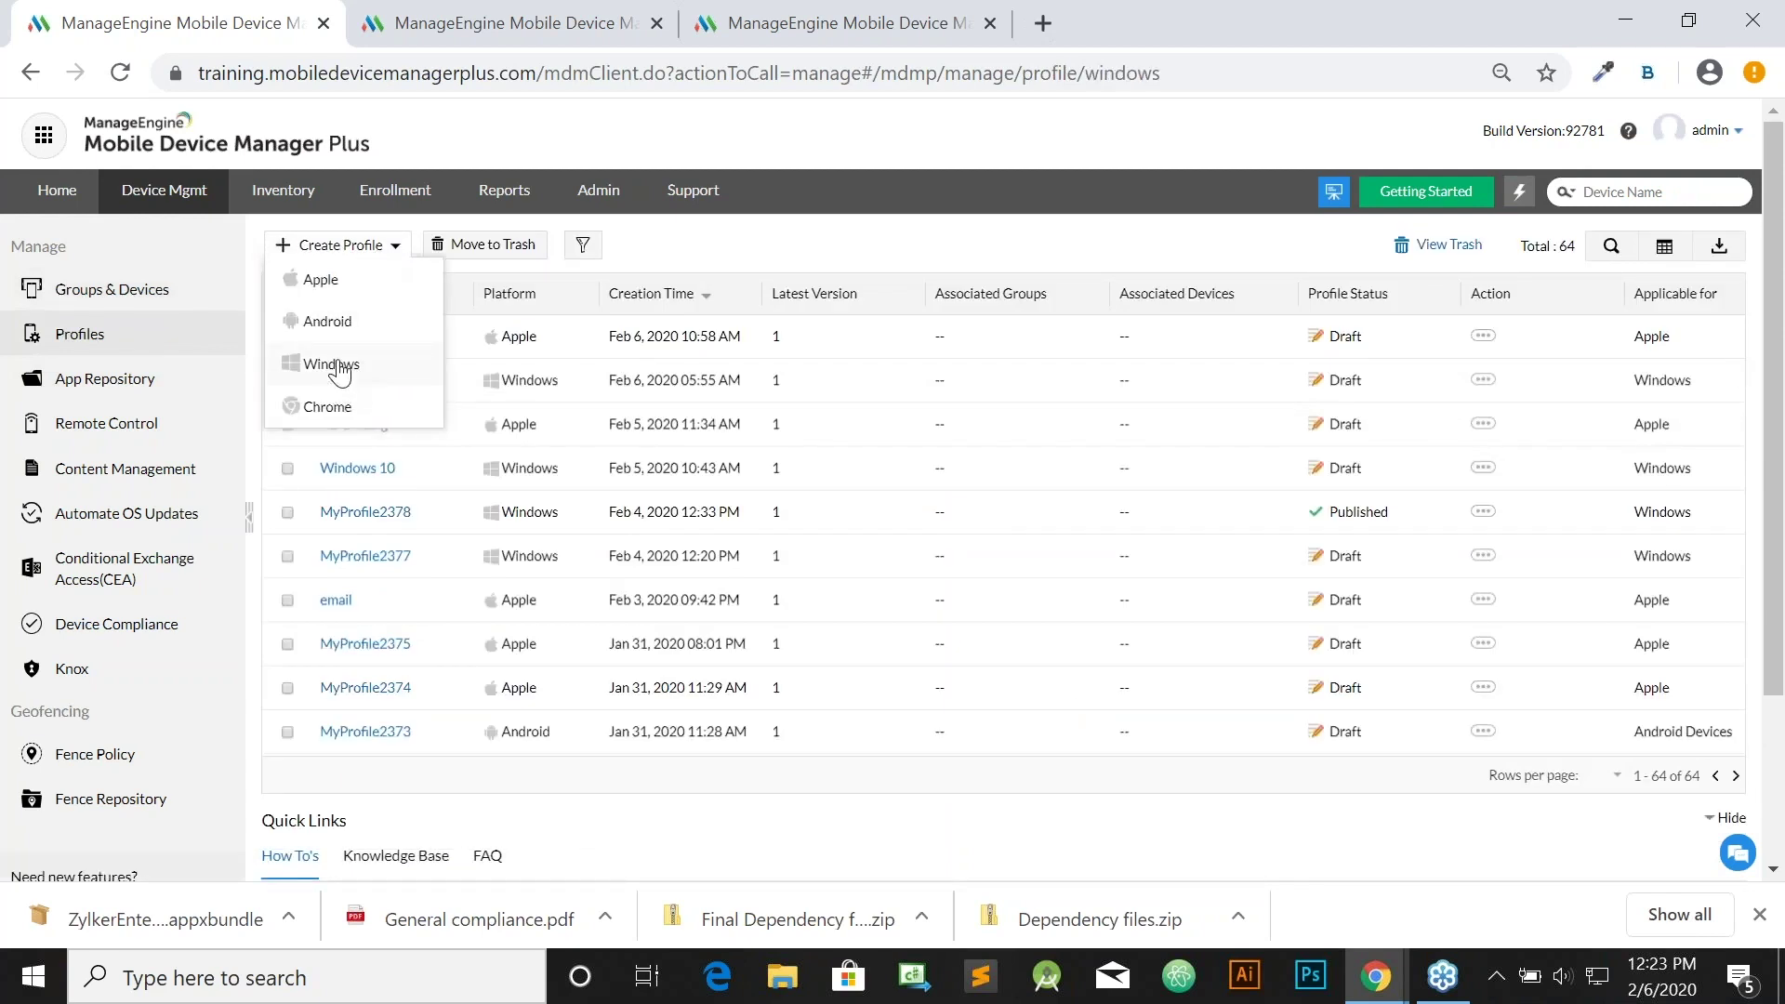
pyautogui.doubleClick(922, 368)
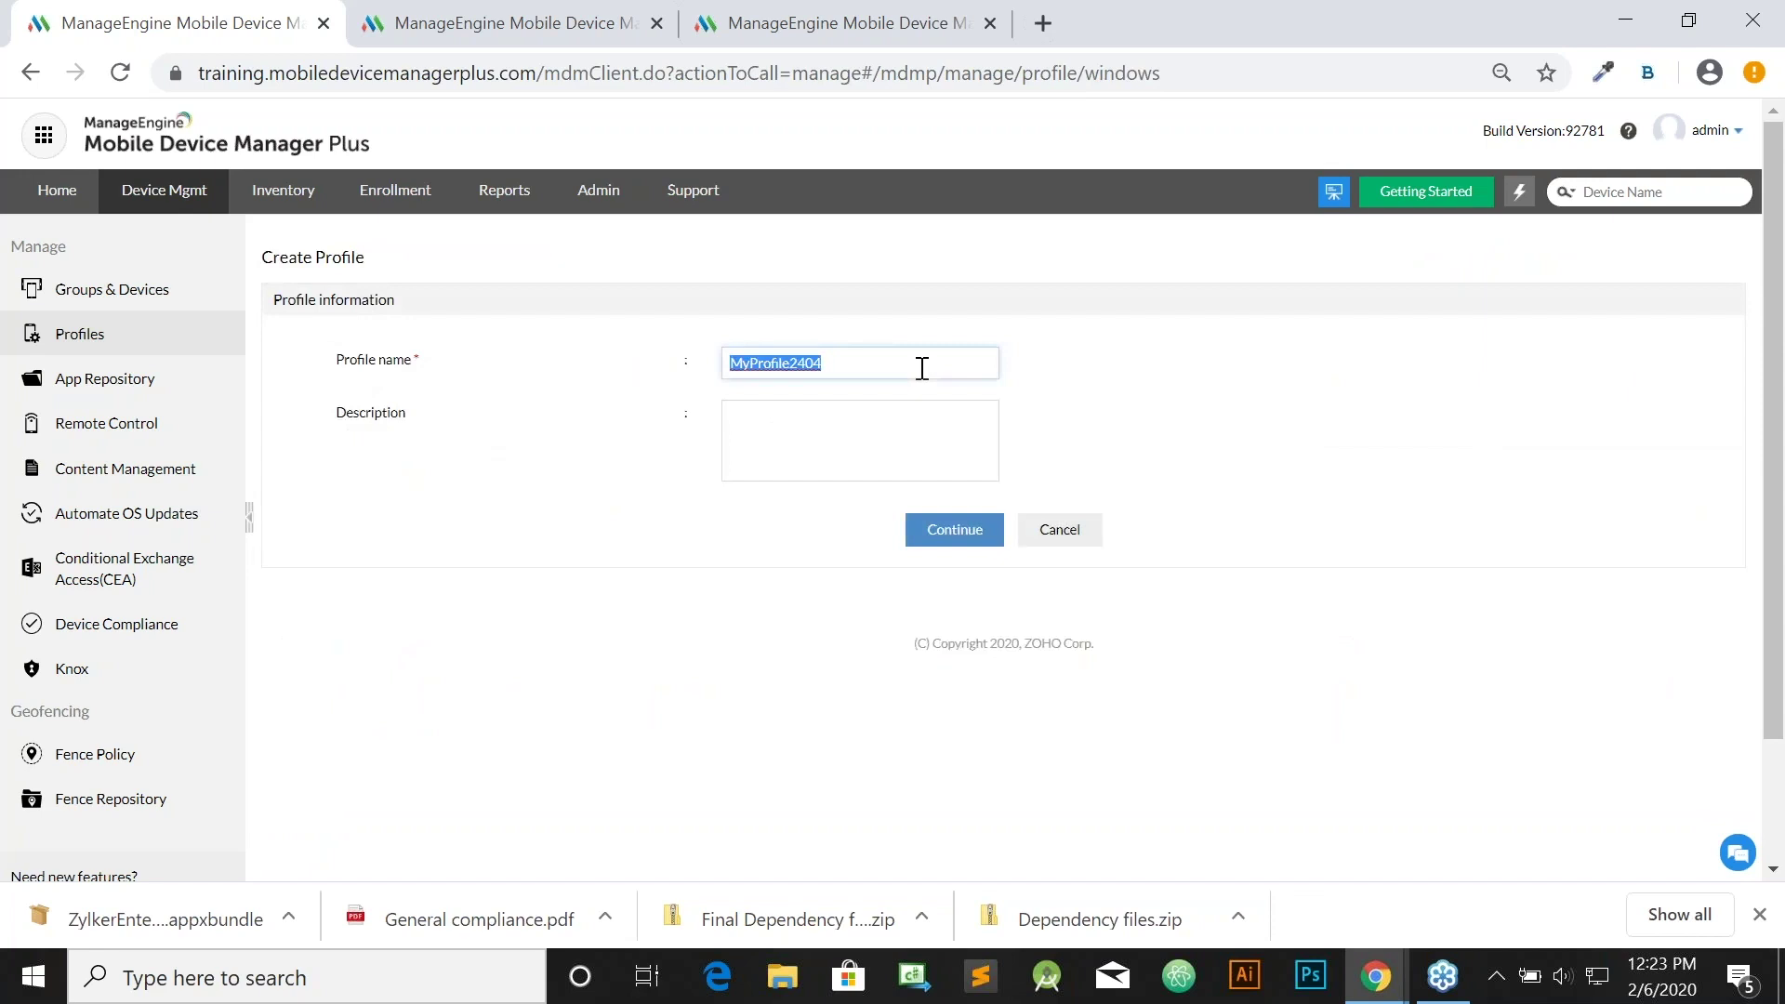
pyautogui.write('Windows profile new')
pyautogui.click(964, 546)
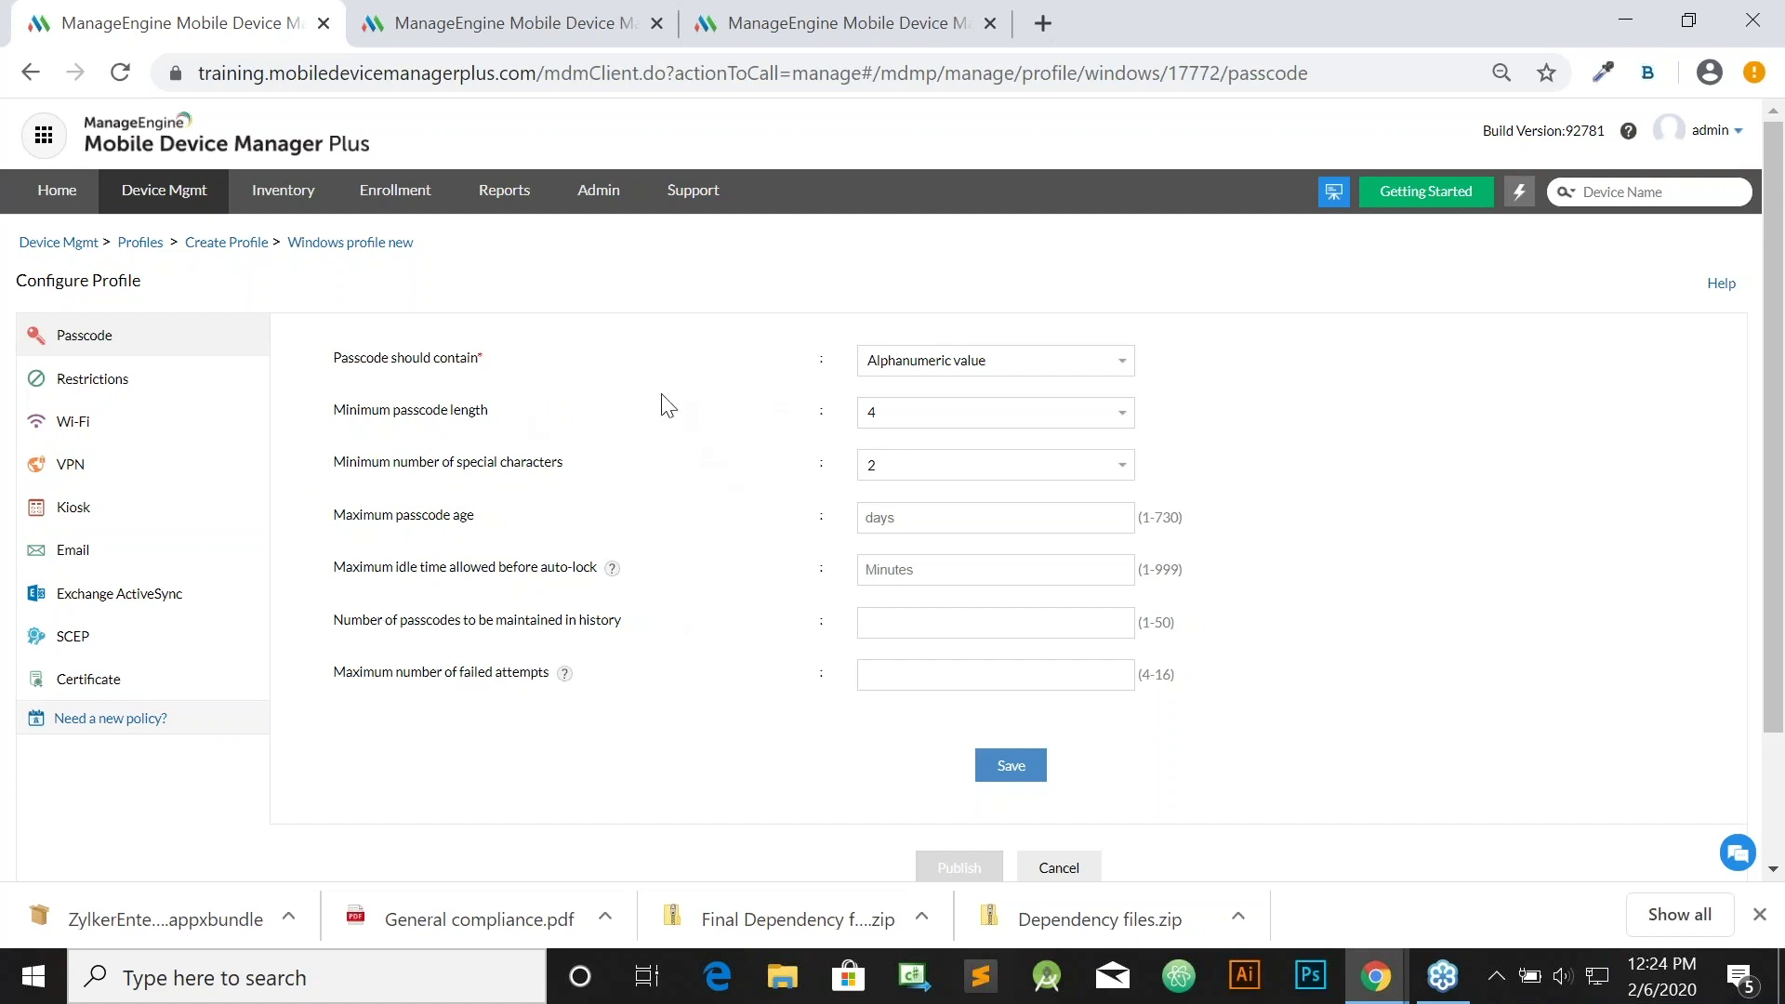
# Save a passcode policy requiring Numbers, with a maximum passcode age of 30 days and 3 passcodes kept in history.
pyautogui.click(998, 367)
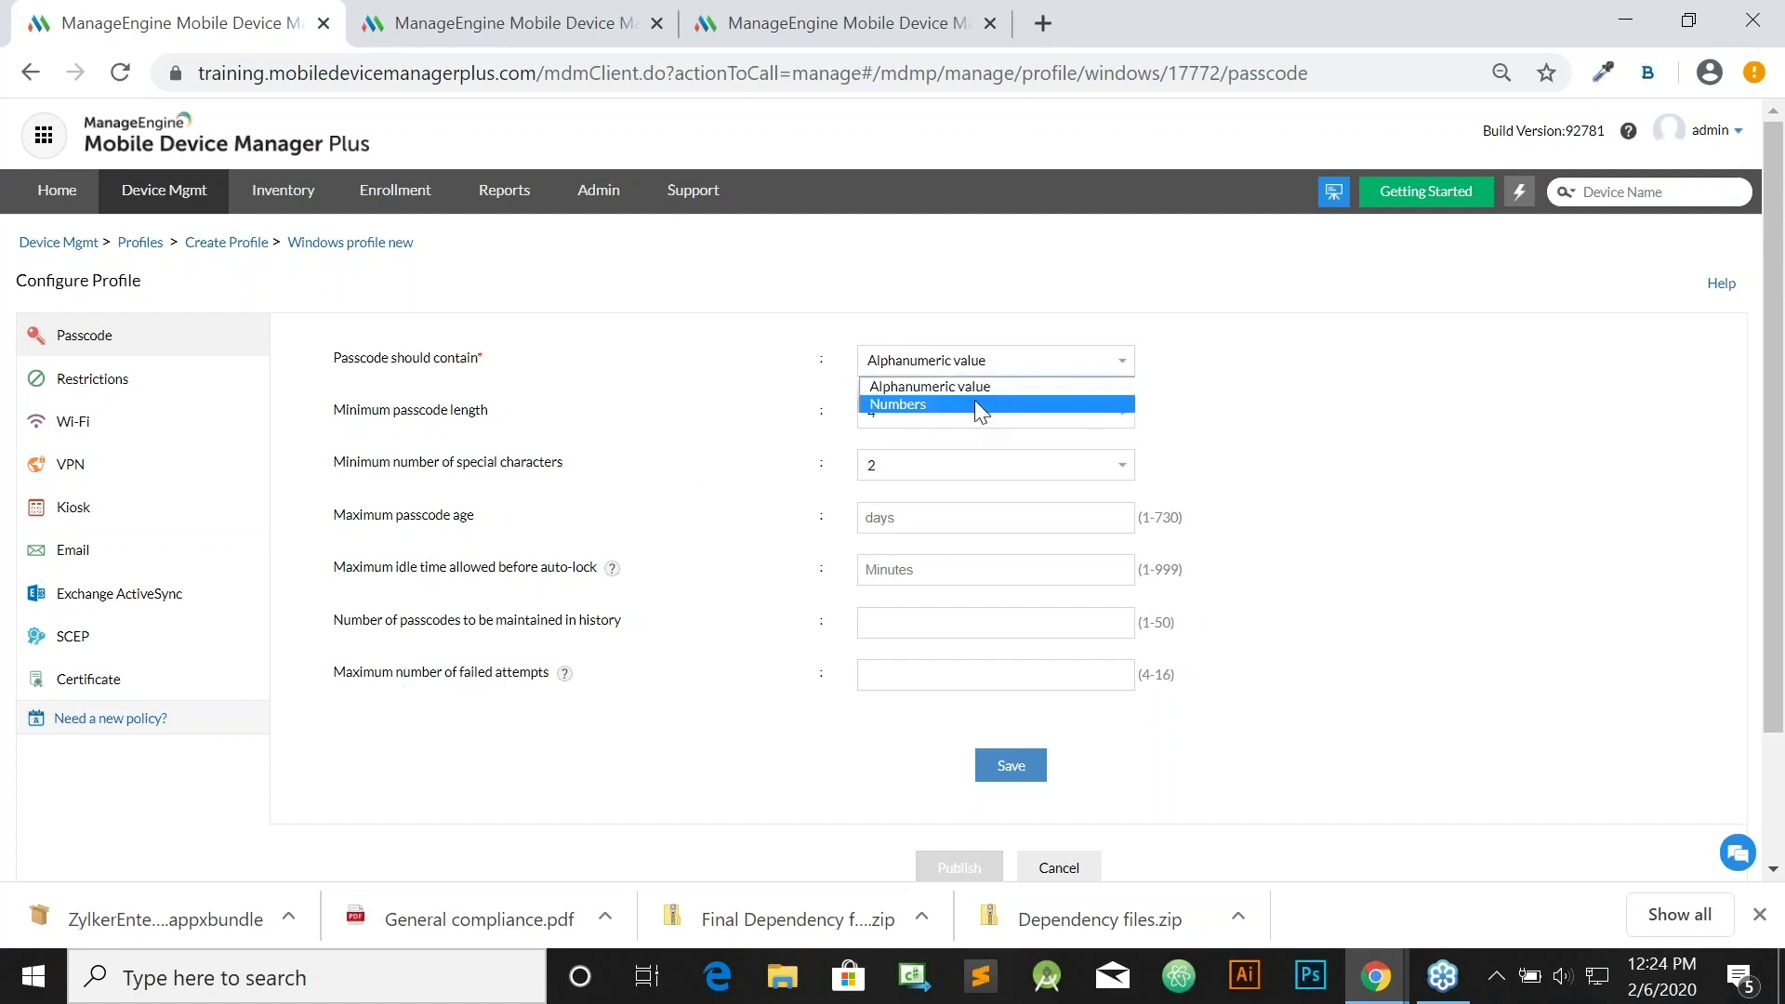
pyautogui.click(974, 402)
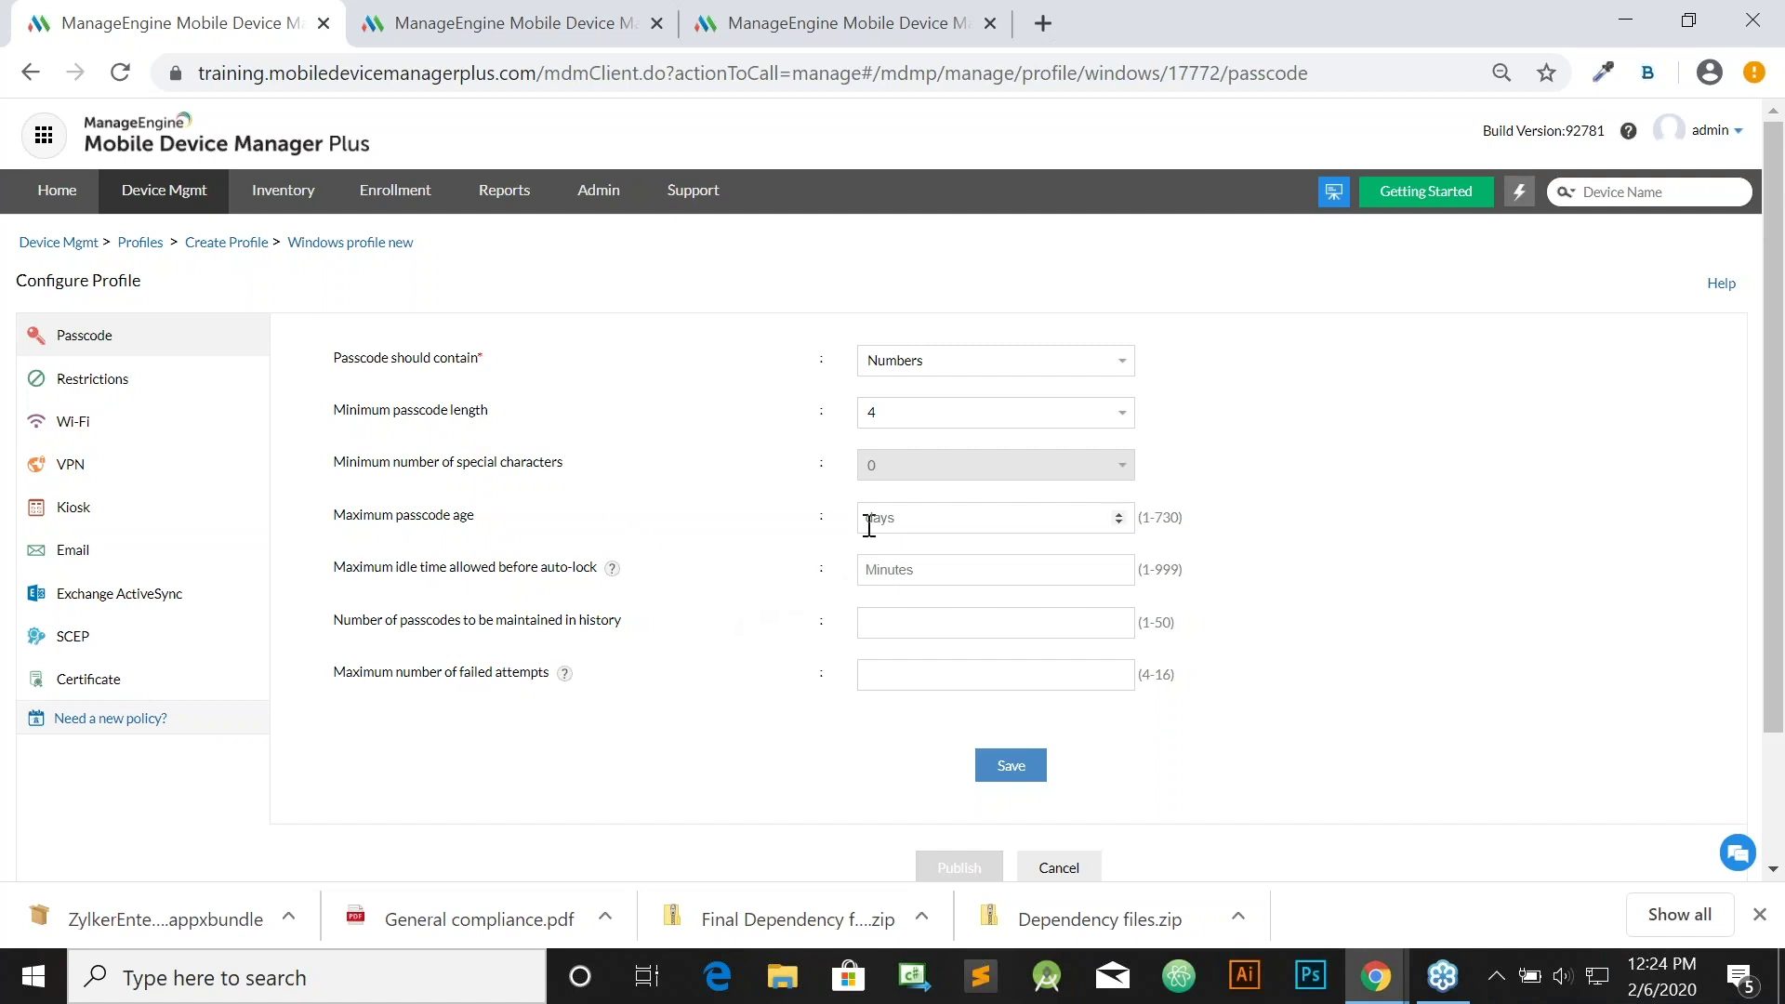
pyautogui.click(879, 519)
pyautogui.write('30')
pyautogui.click(900, 623)
pyautogui.click(1015, 774)
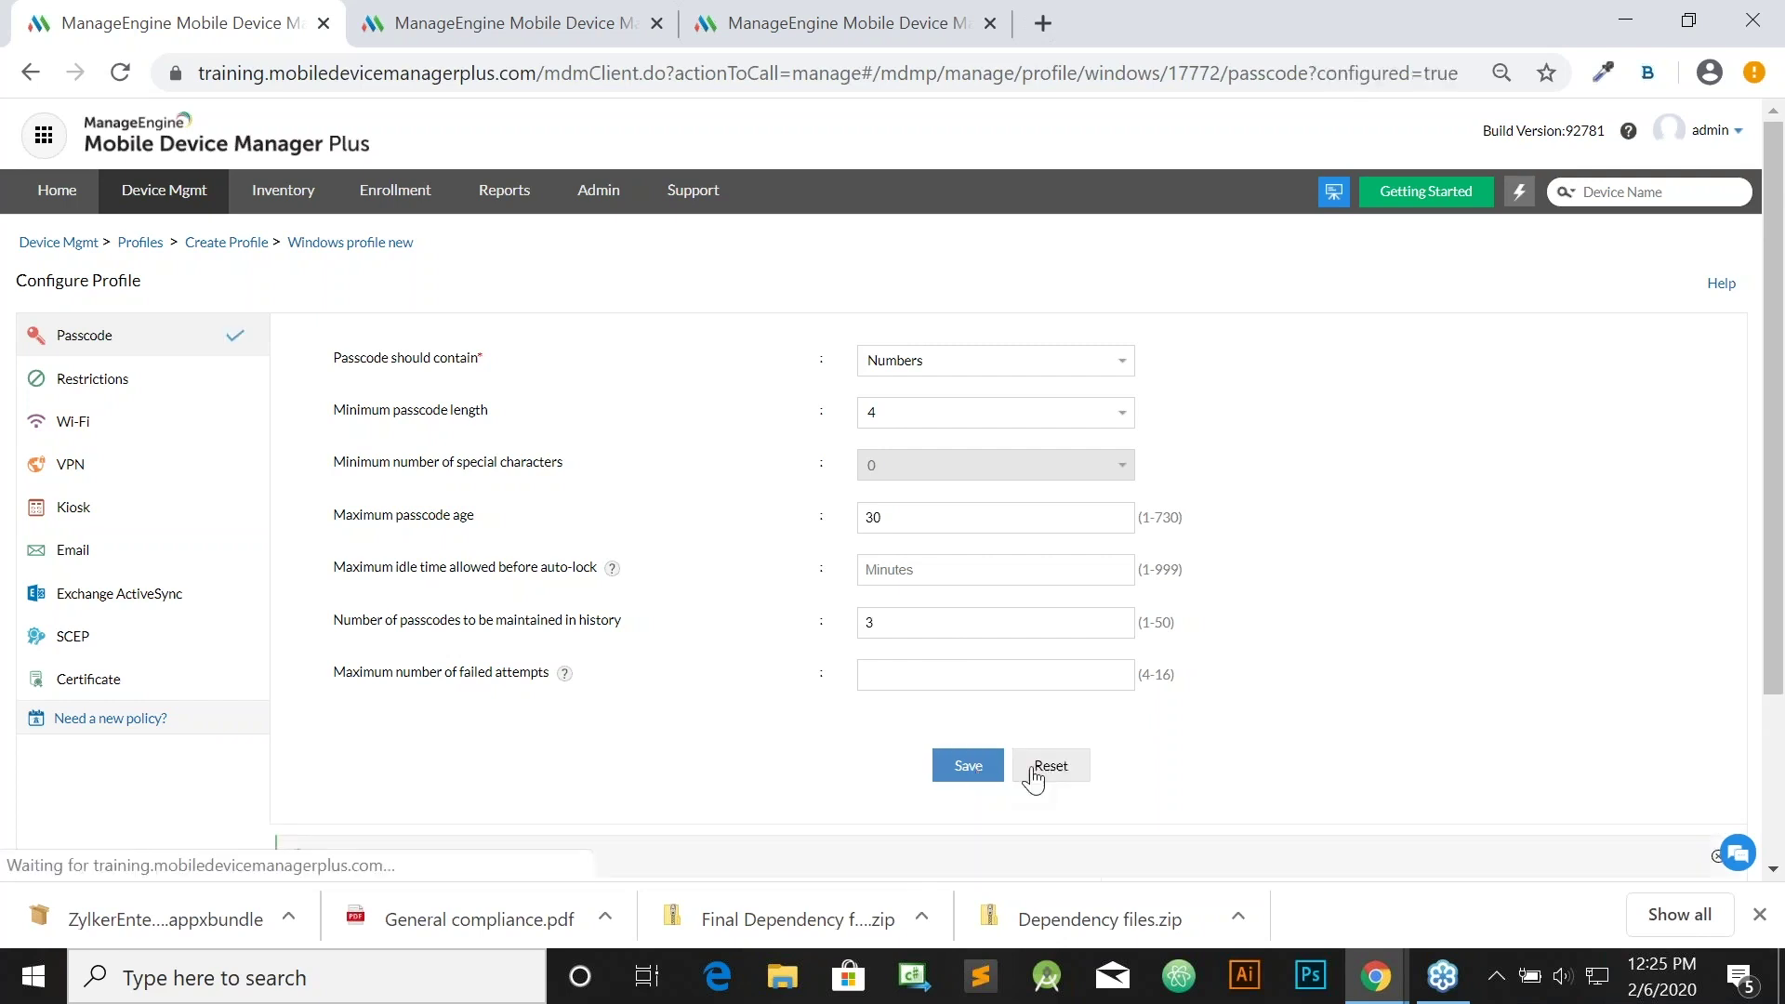
# Fill in the Wi-Fi policy with SSID Zylker, security type WPA2 PSK and the Wi-Fi password.
pyautogui.scroll(-1, 1150, 750)
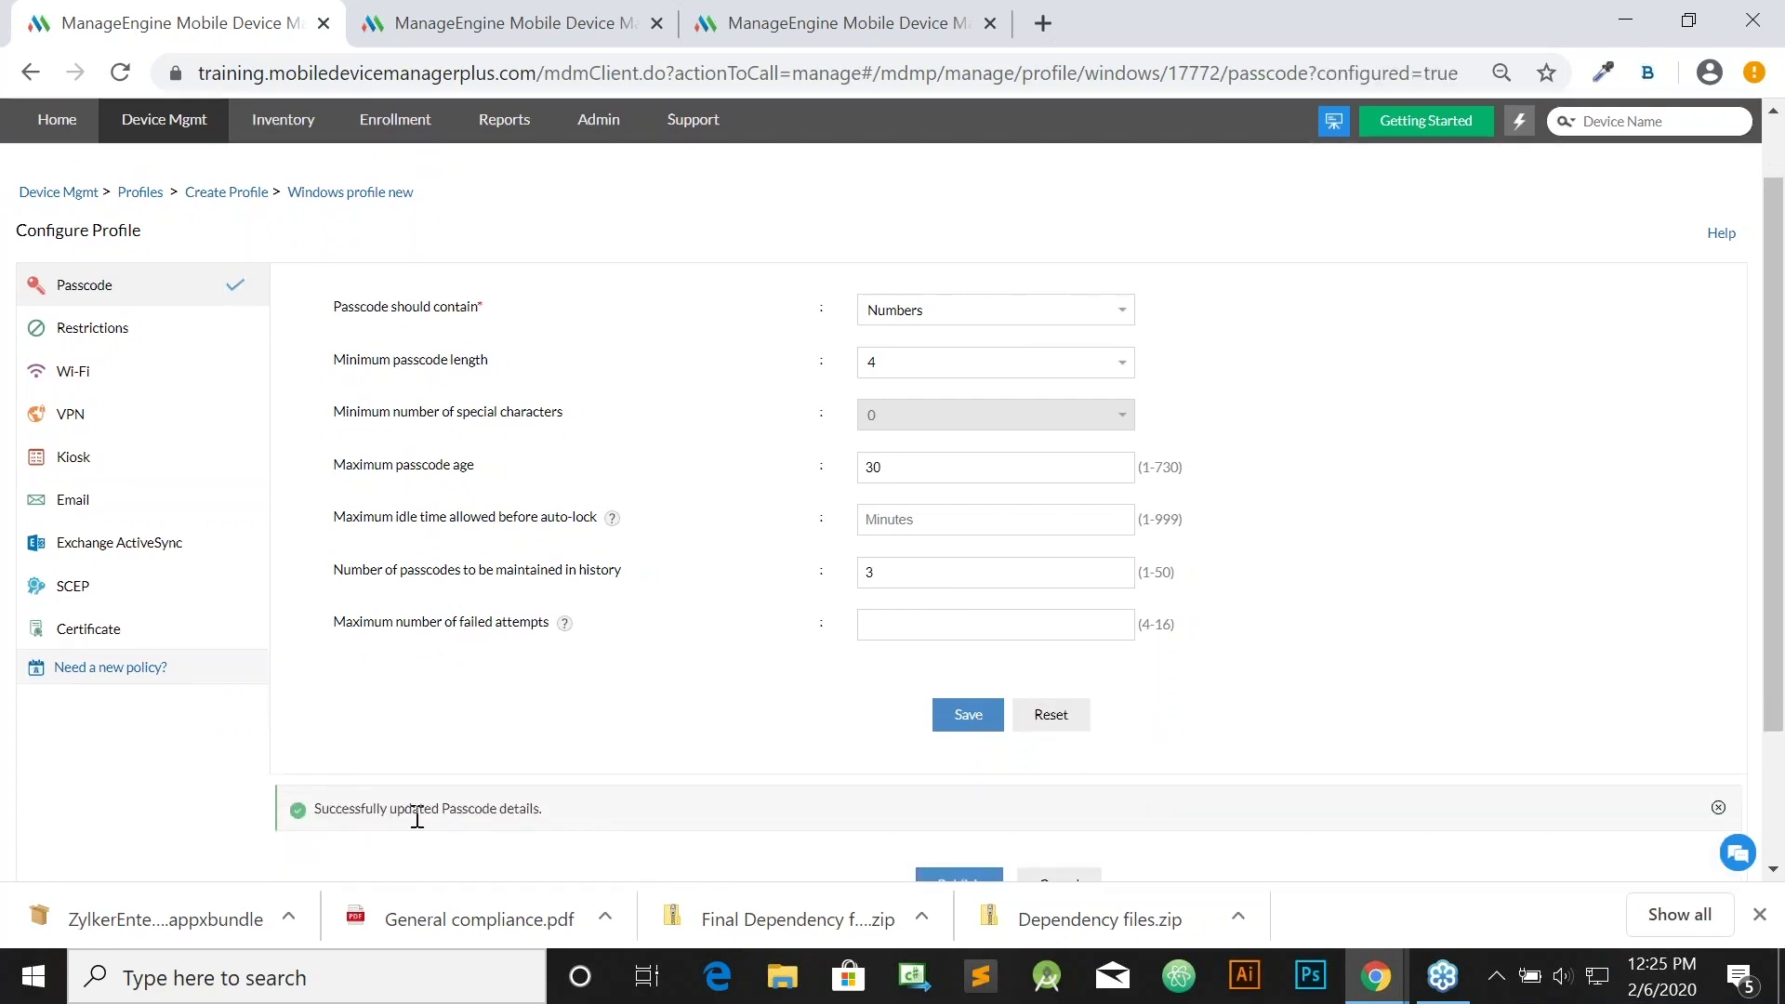
pyautogui.click(184, 384)
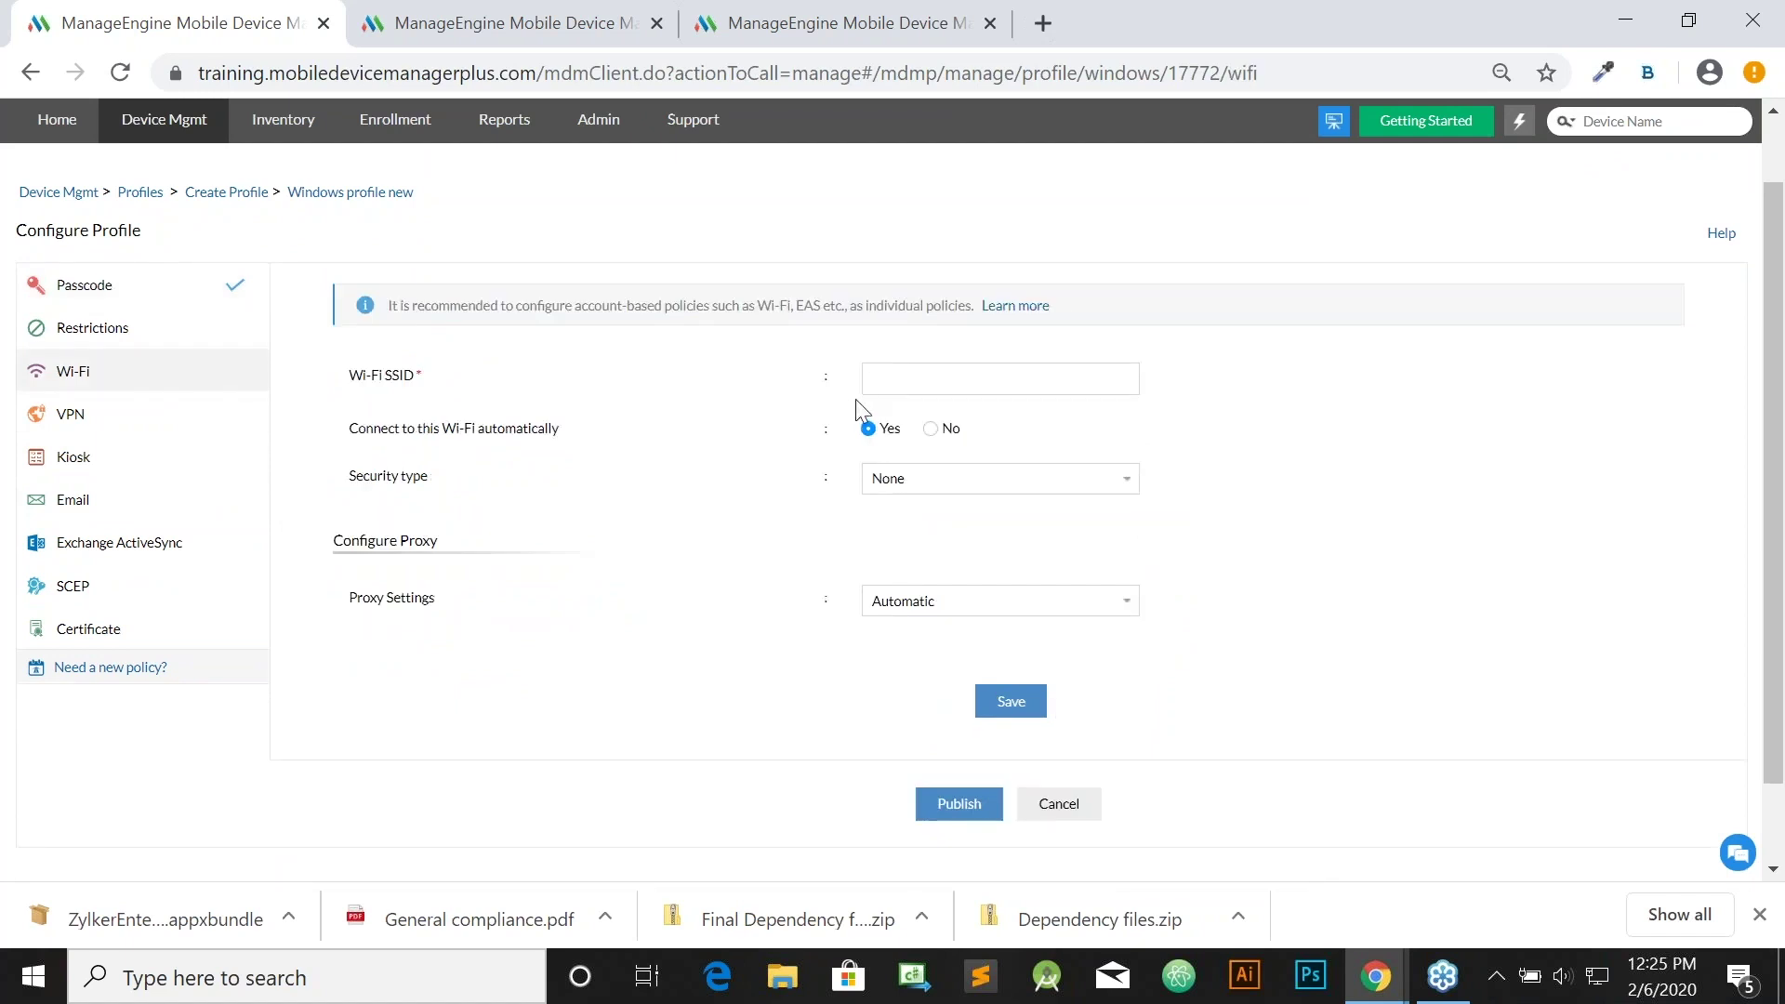
pyautogui.click(876, 385)
pyautogui.write('zylker')
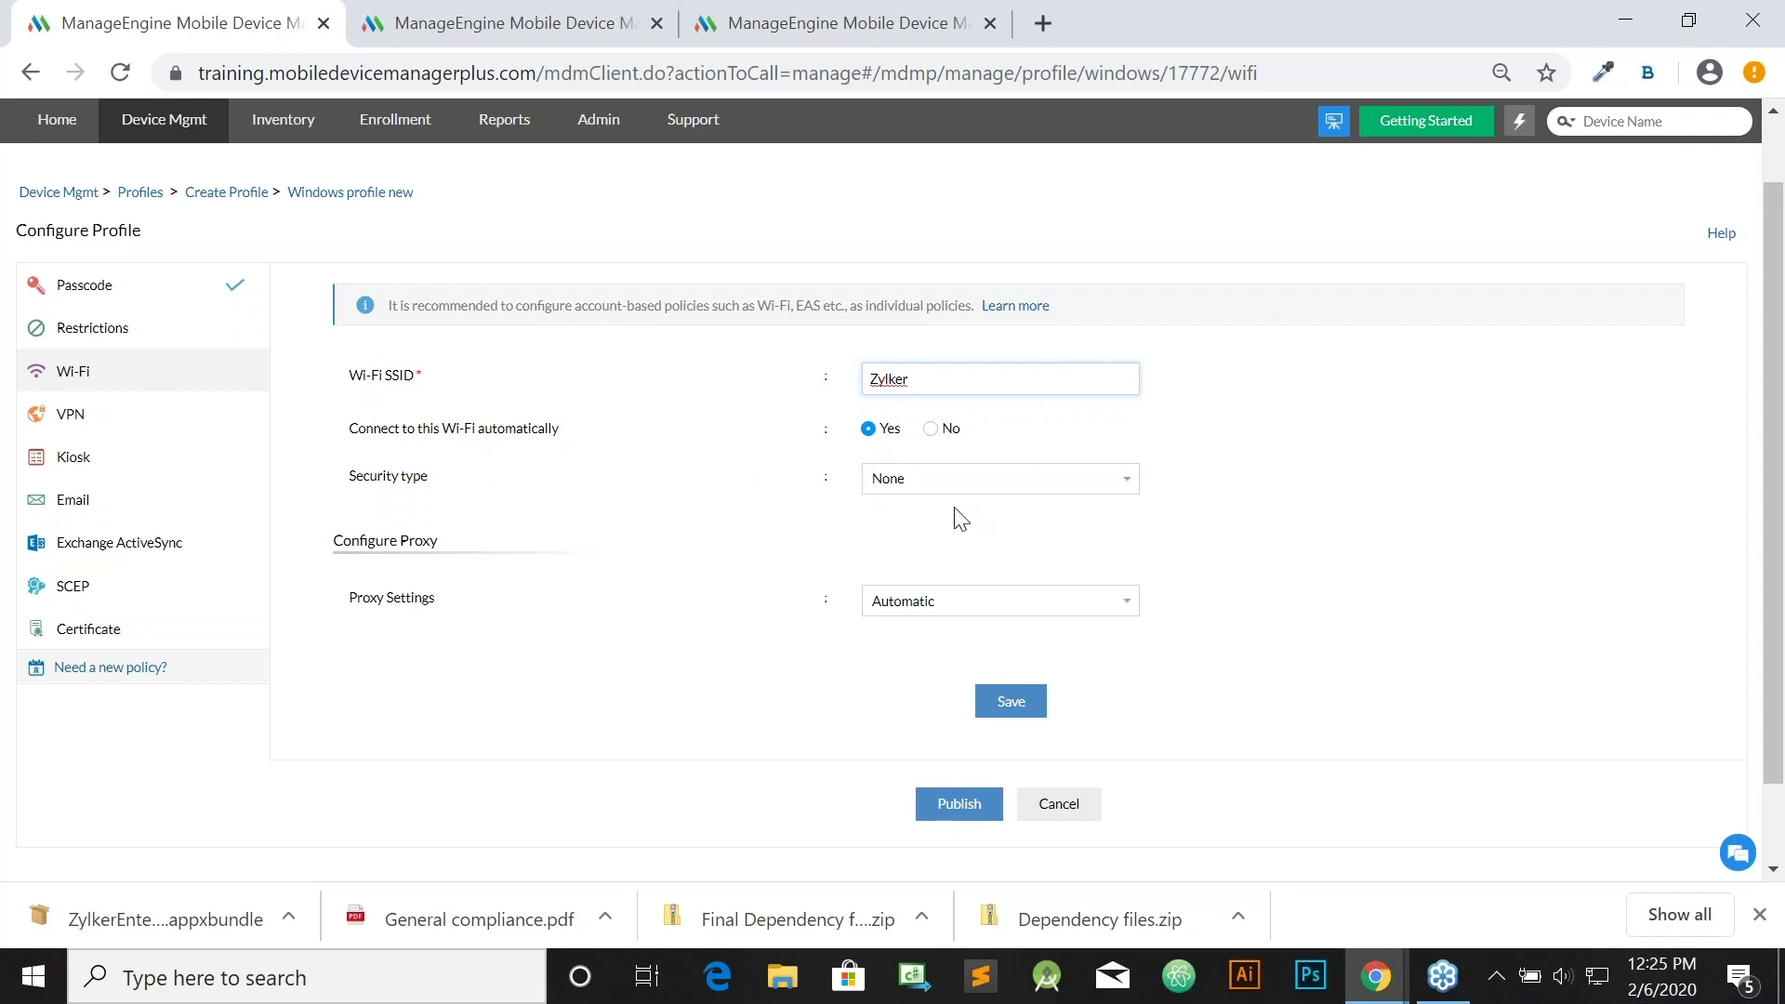
pyautogui.click(961, 481)
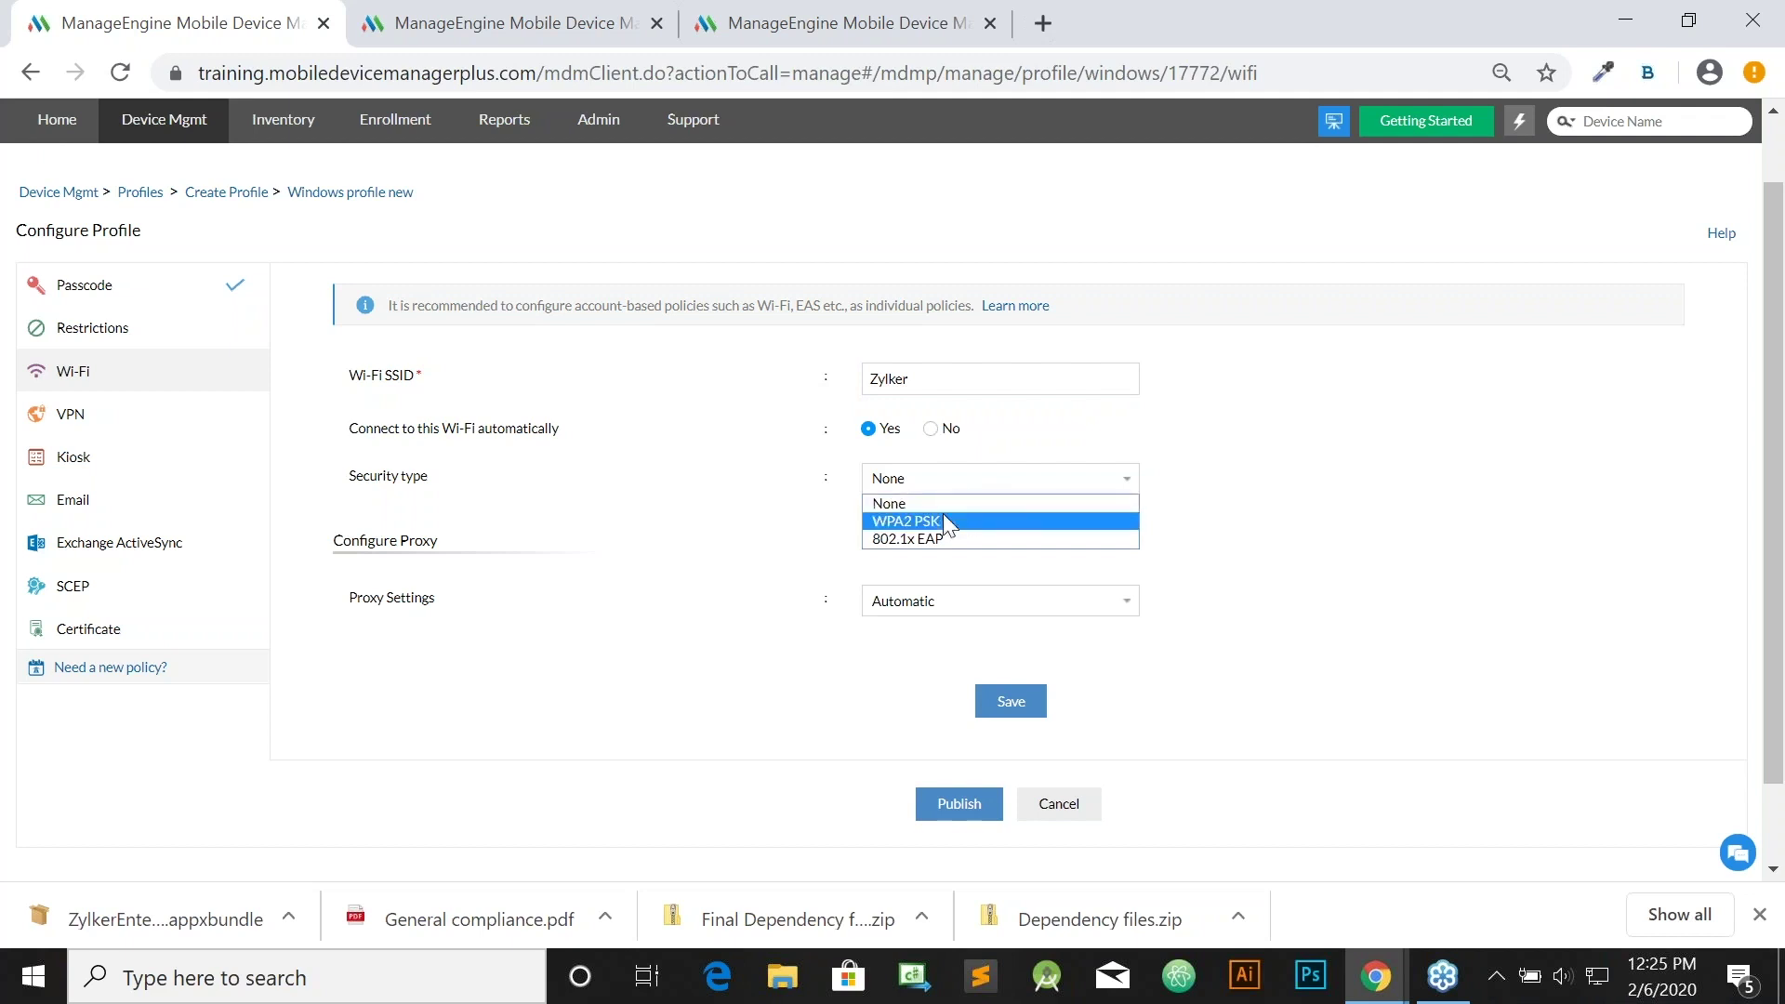
pyautogui.click(943, 519)
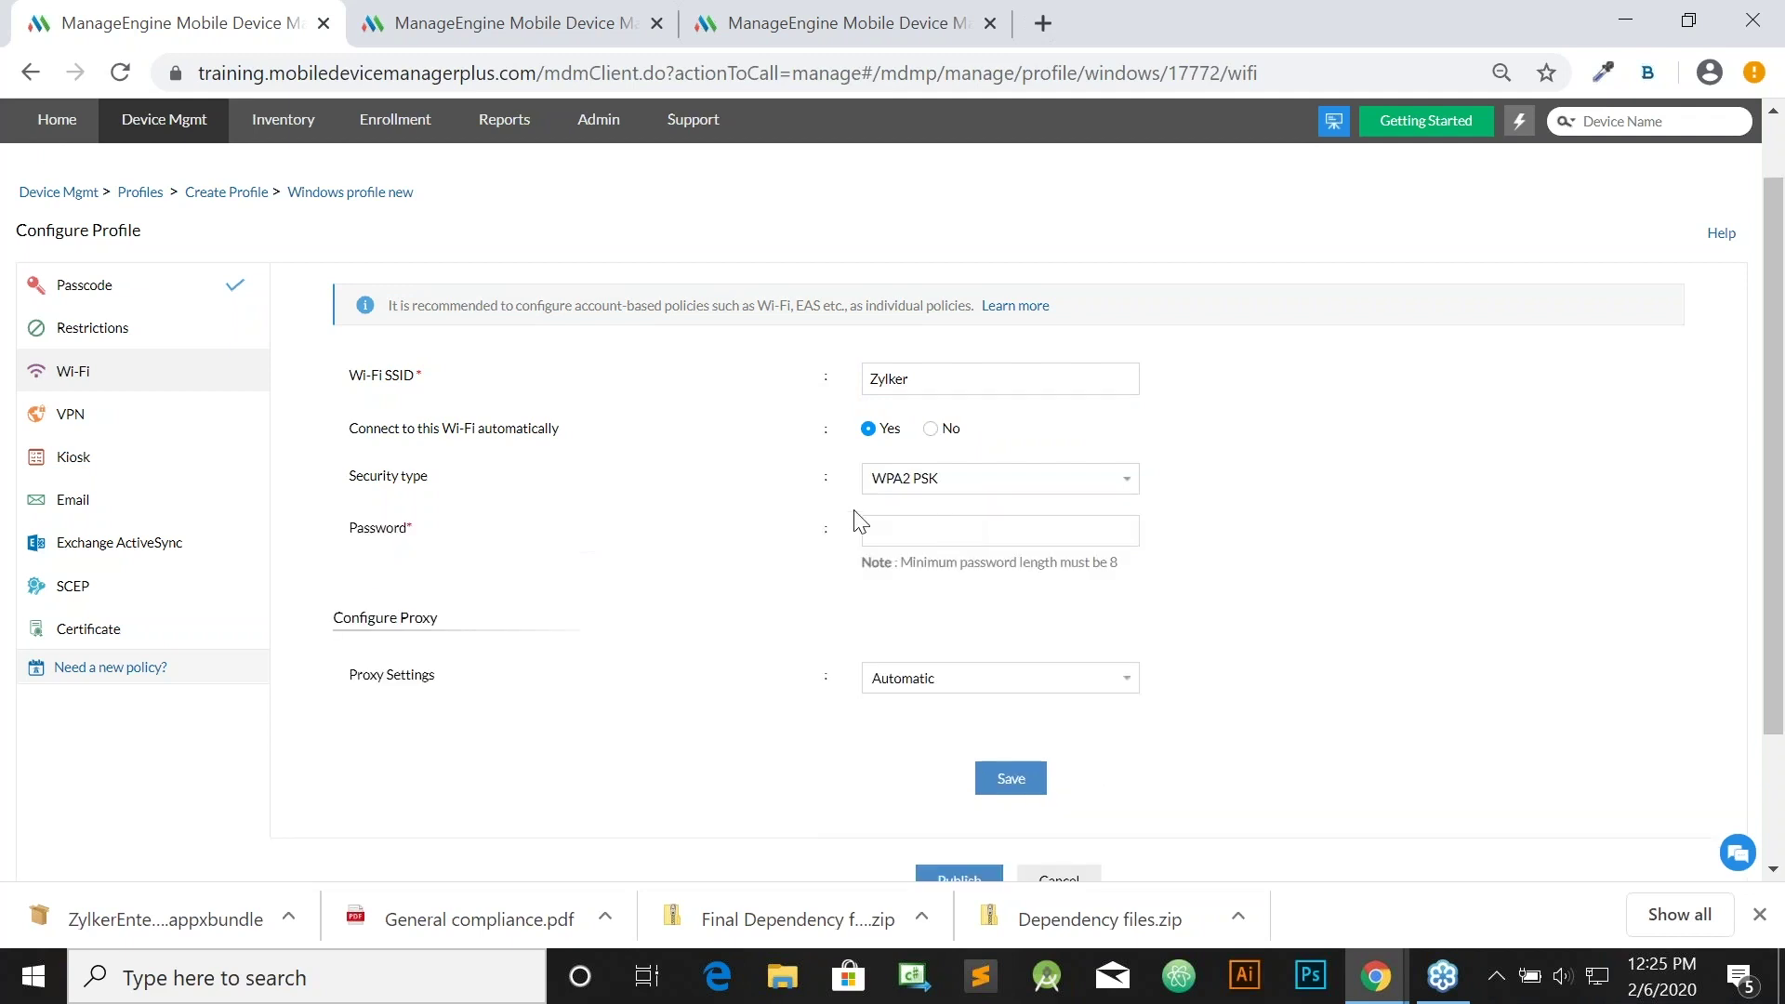
pyautogui.click(919, 529)
pyautogui.write('••••••••')
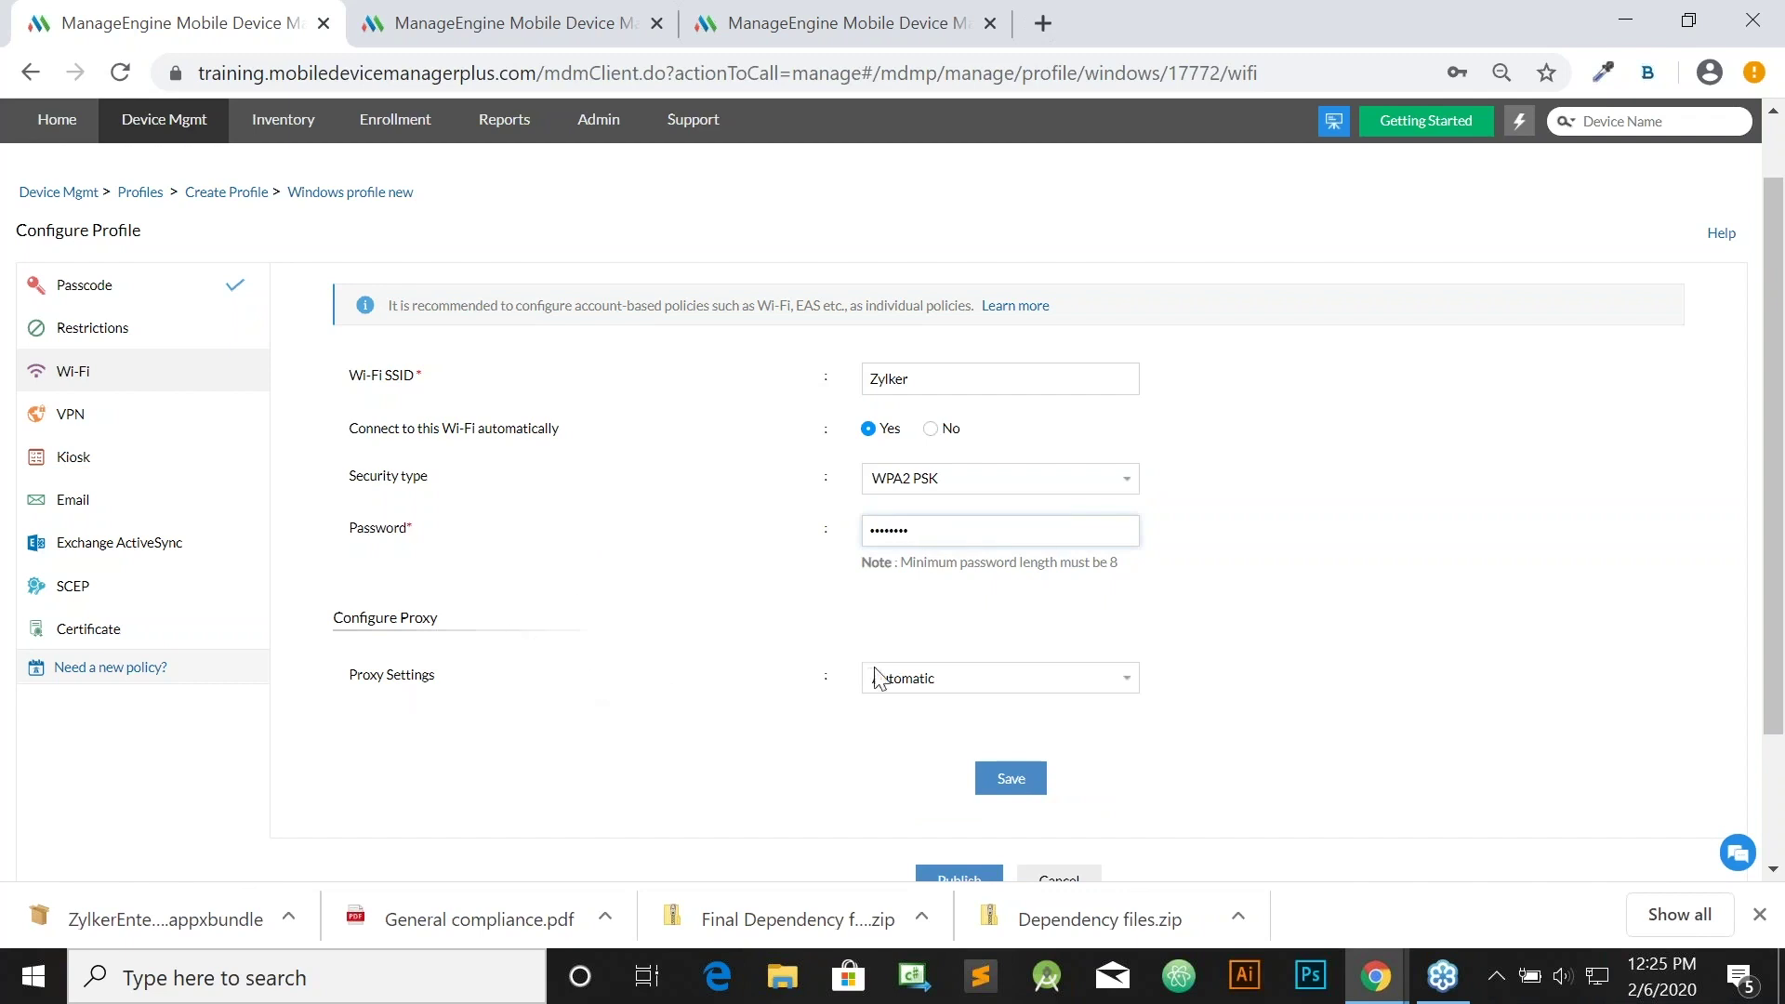
pyautogui.scroll(-1, 868, 686)
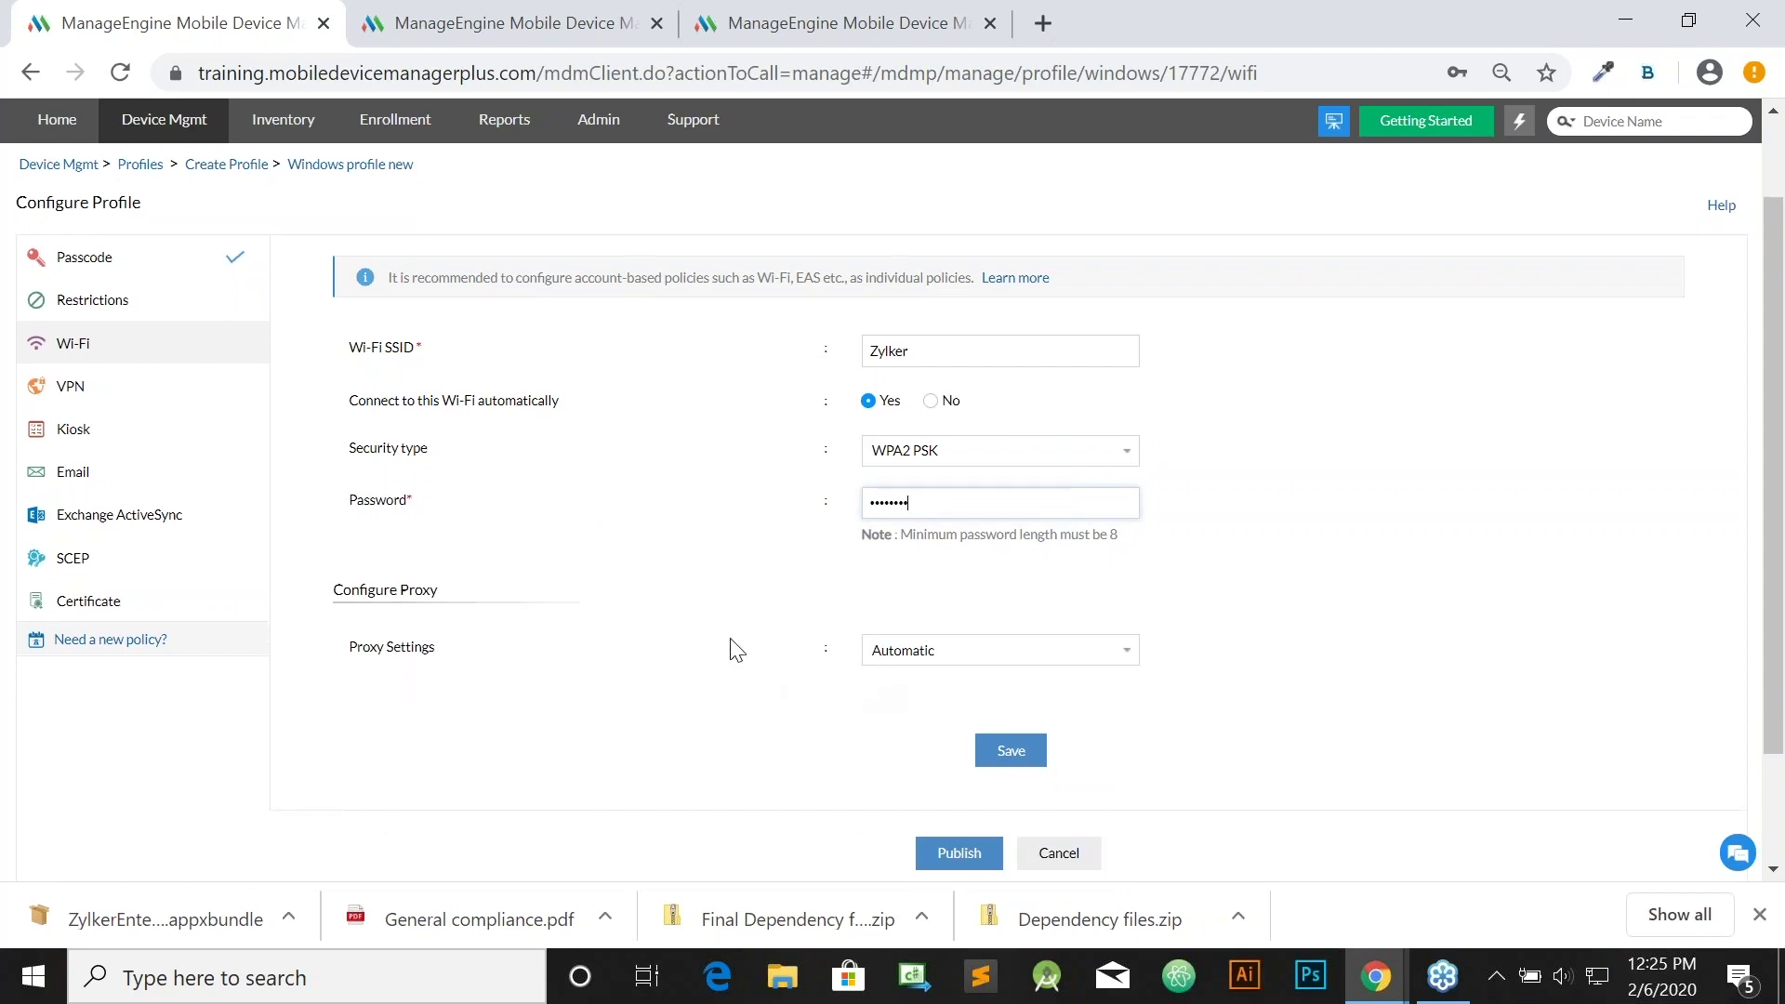
# Open the VPN policy and choose L2TP as the connection type.
pyautogui.click(180, 398)
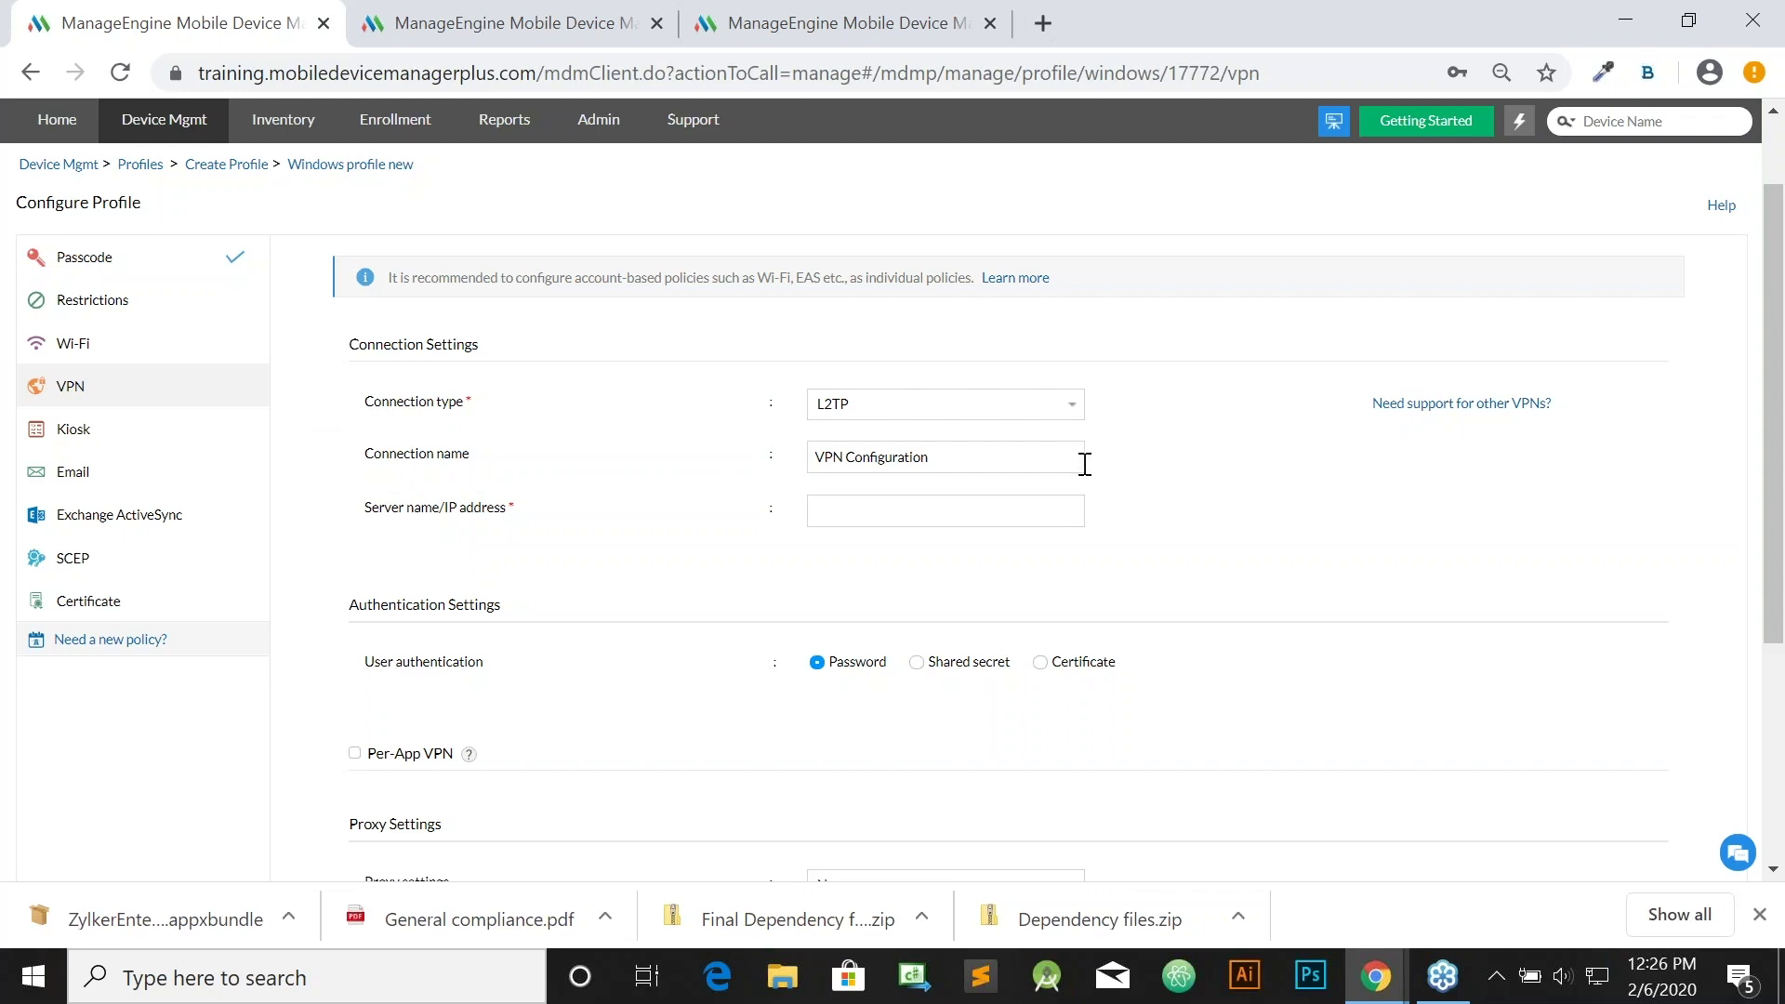
pyautogui.click(1072, 411)
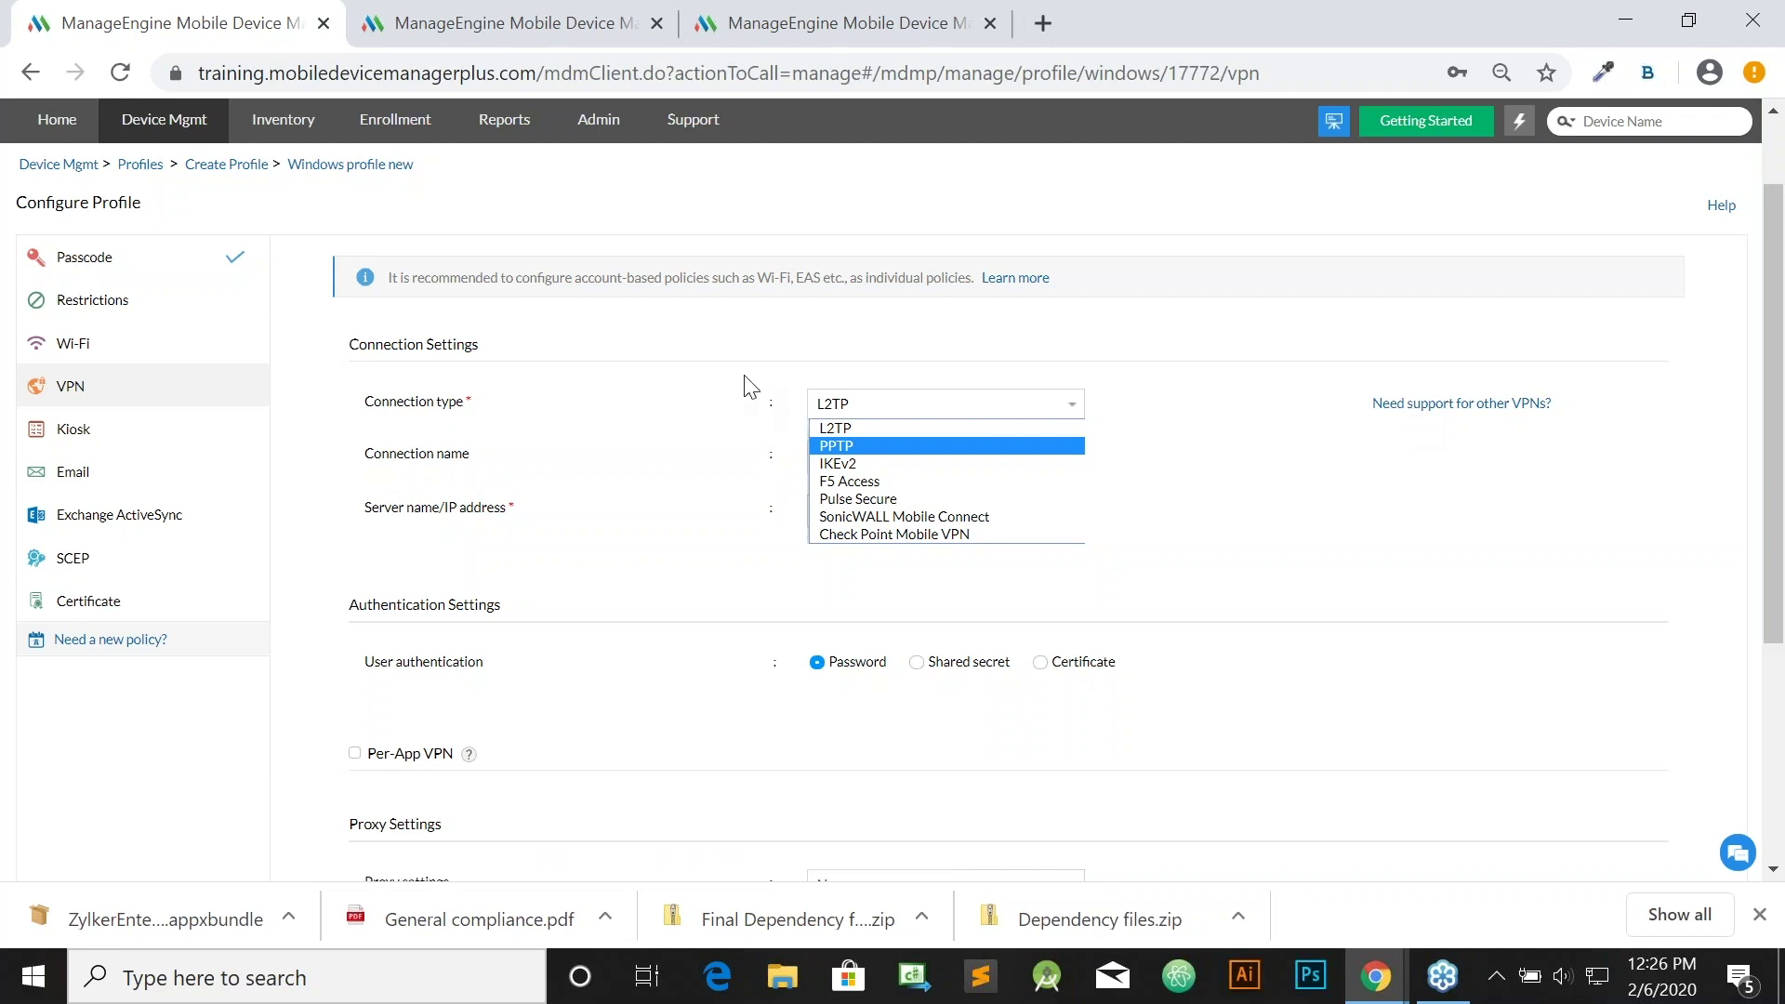
pyautogui.click(868, 427)
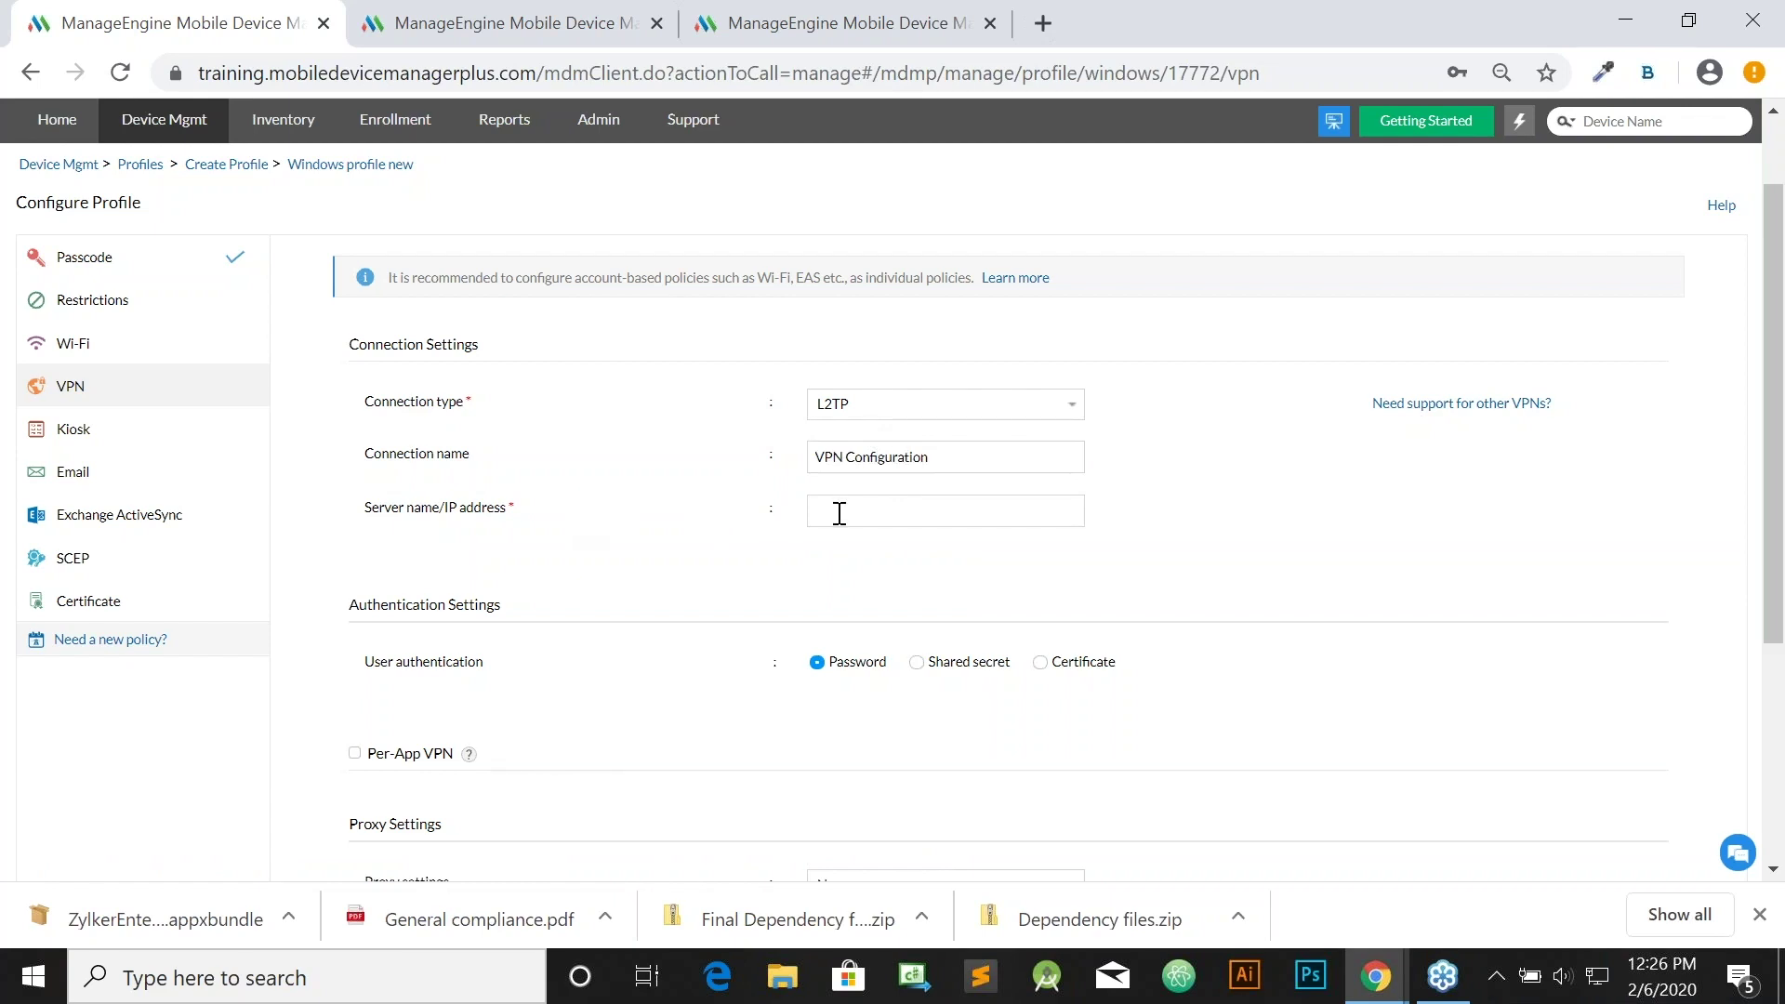
# Enable Per-App VPN and add Excel as an app that uses this VPN.
pyautogui.scroll(-1, 758, 611)
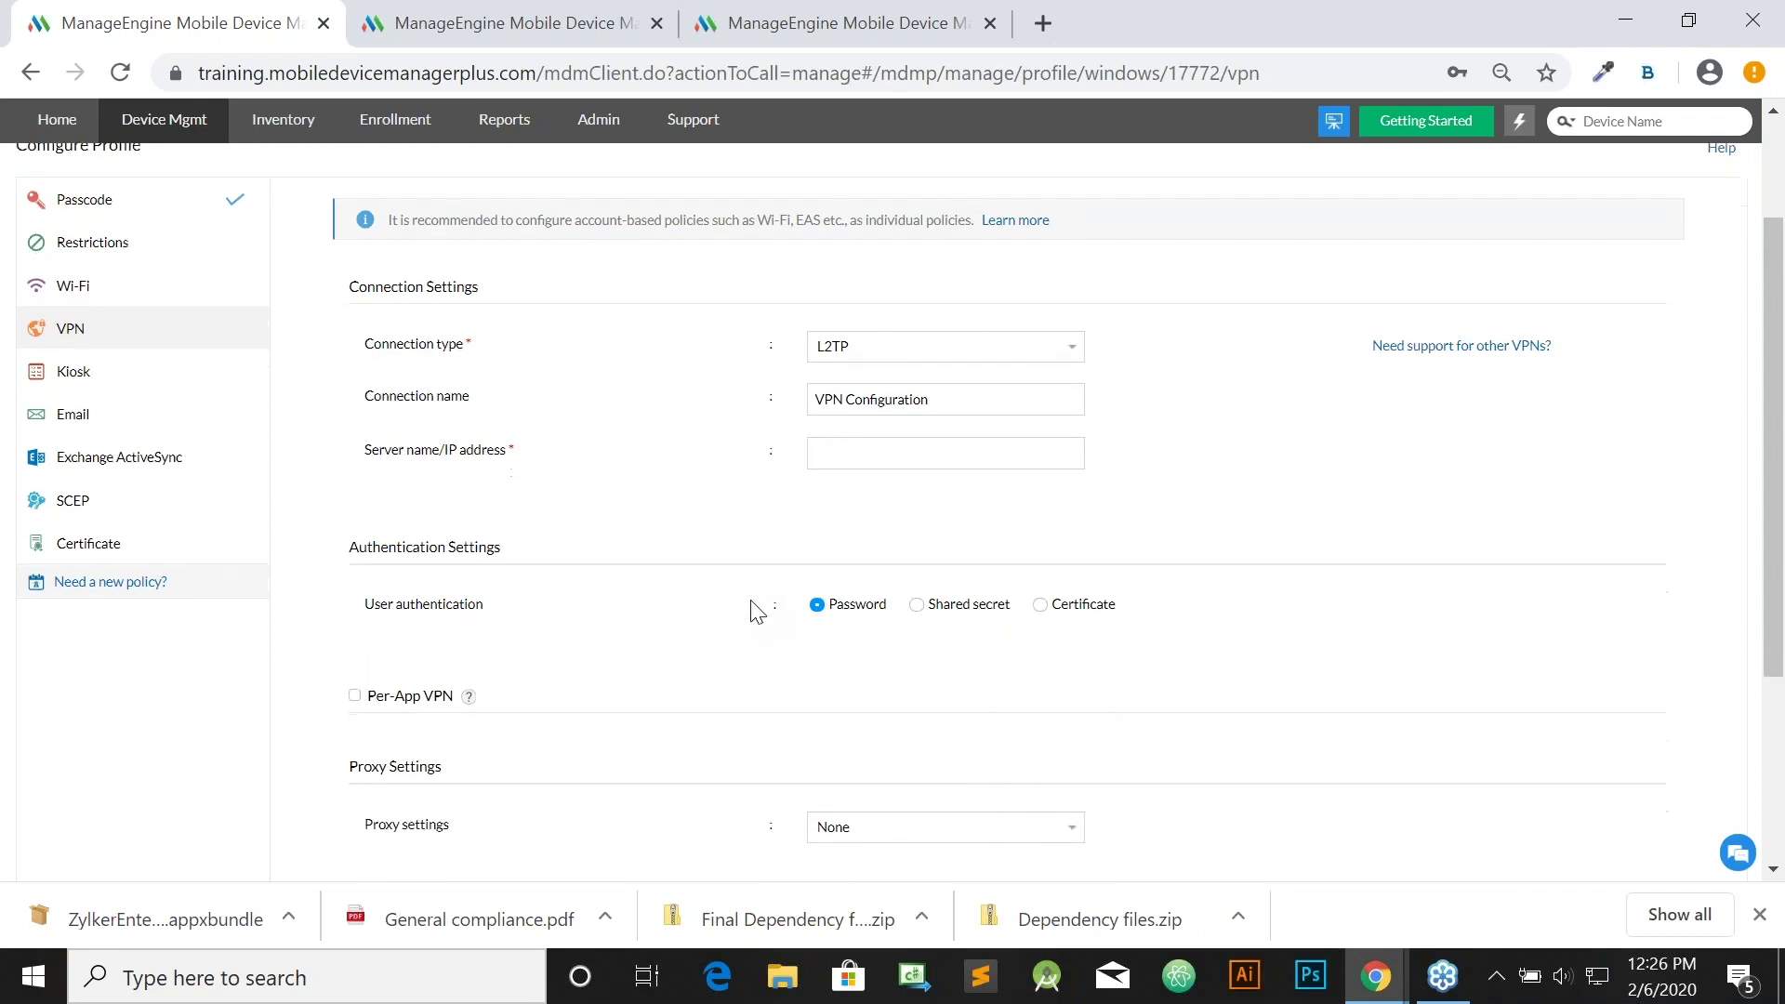
pyautogui.click(354, 694)
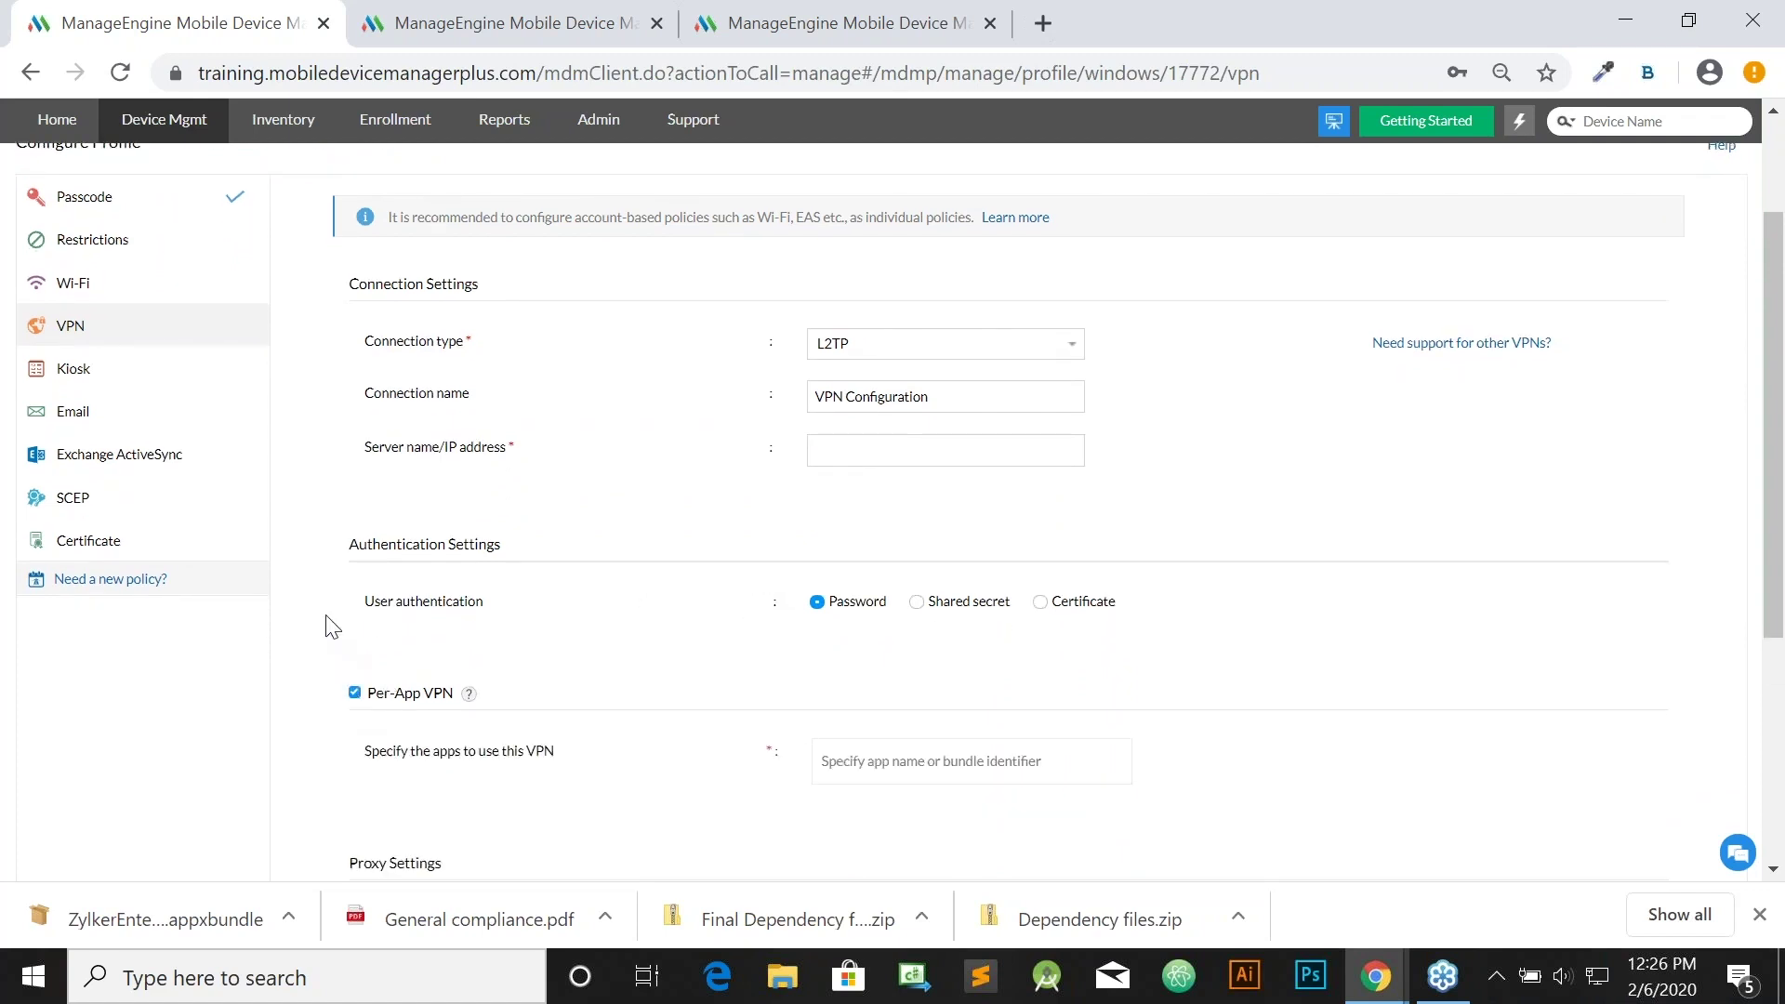
pyautogui.scroll(-2, 333, 628)
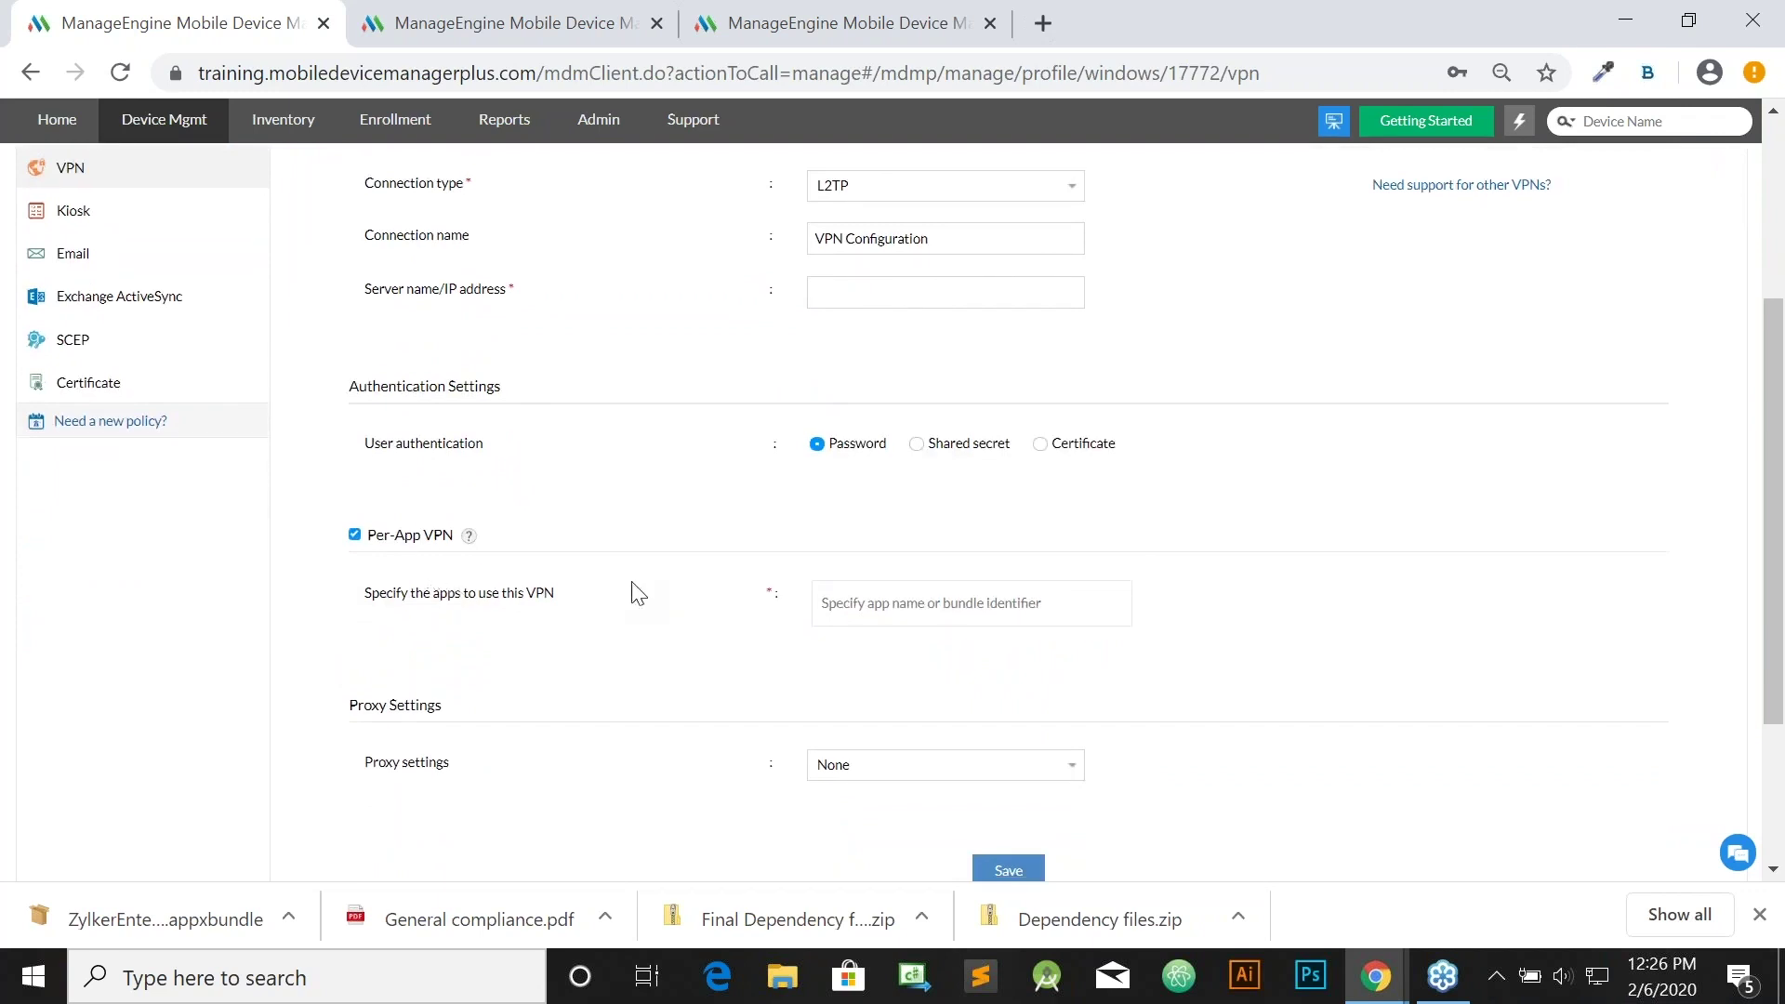
pyautogui.click(857, 599)
pyautogui.scroll(-2, 958, 707)
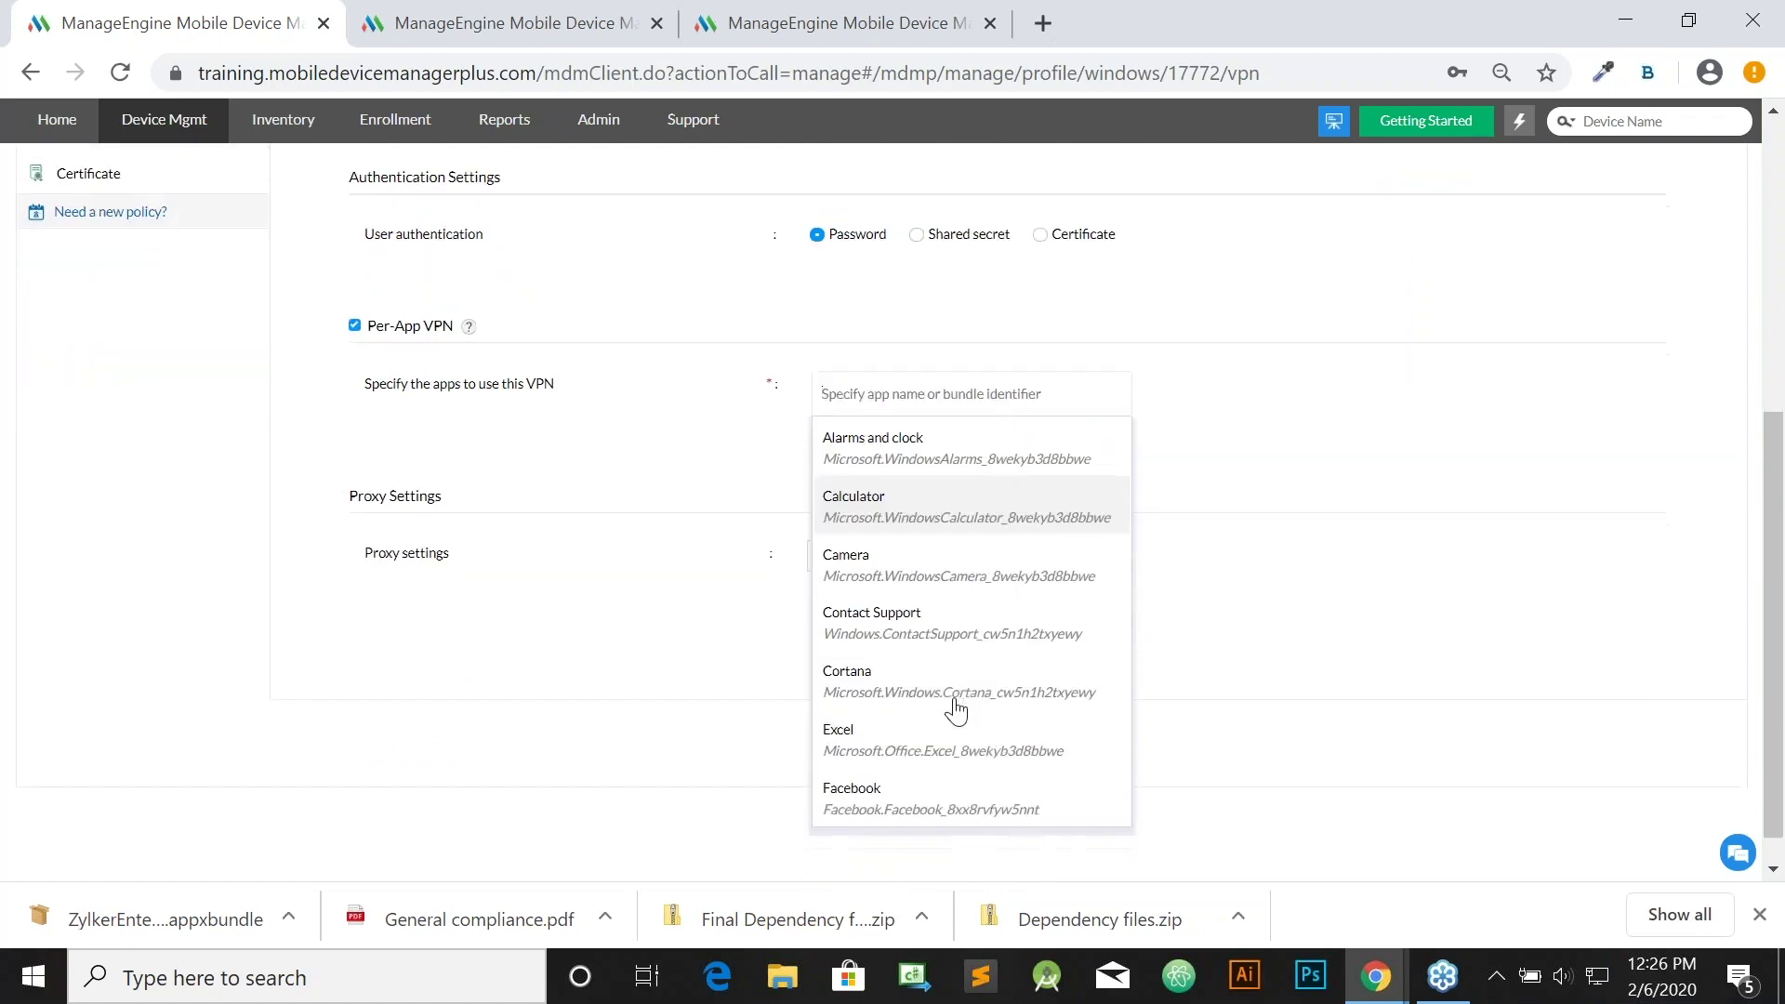
pyautogui.click(930, 746)
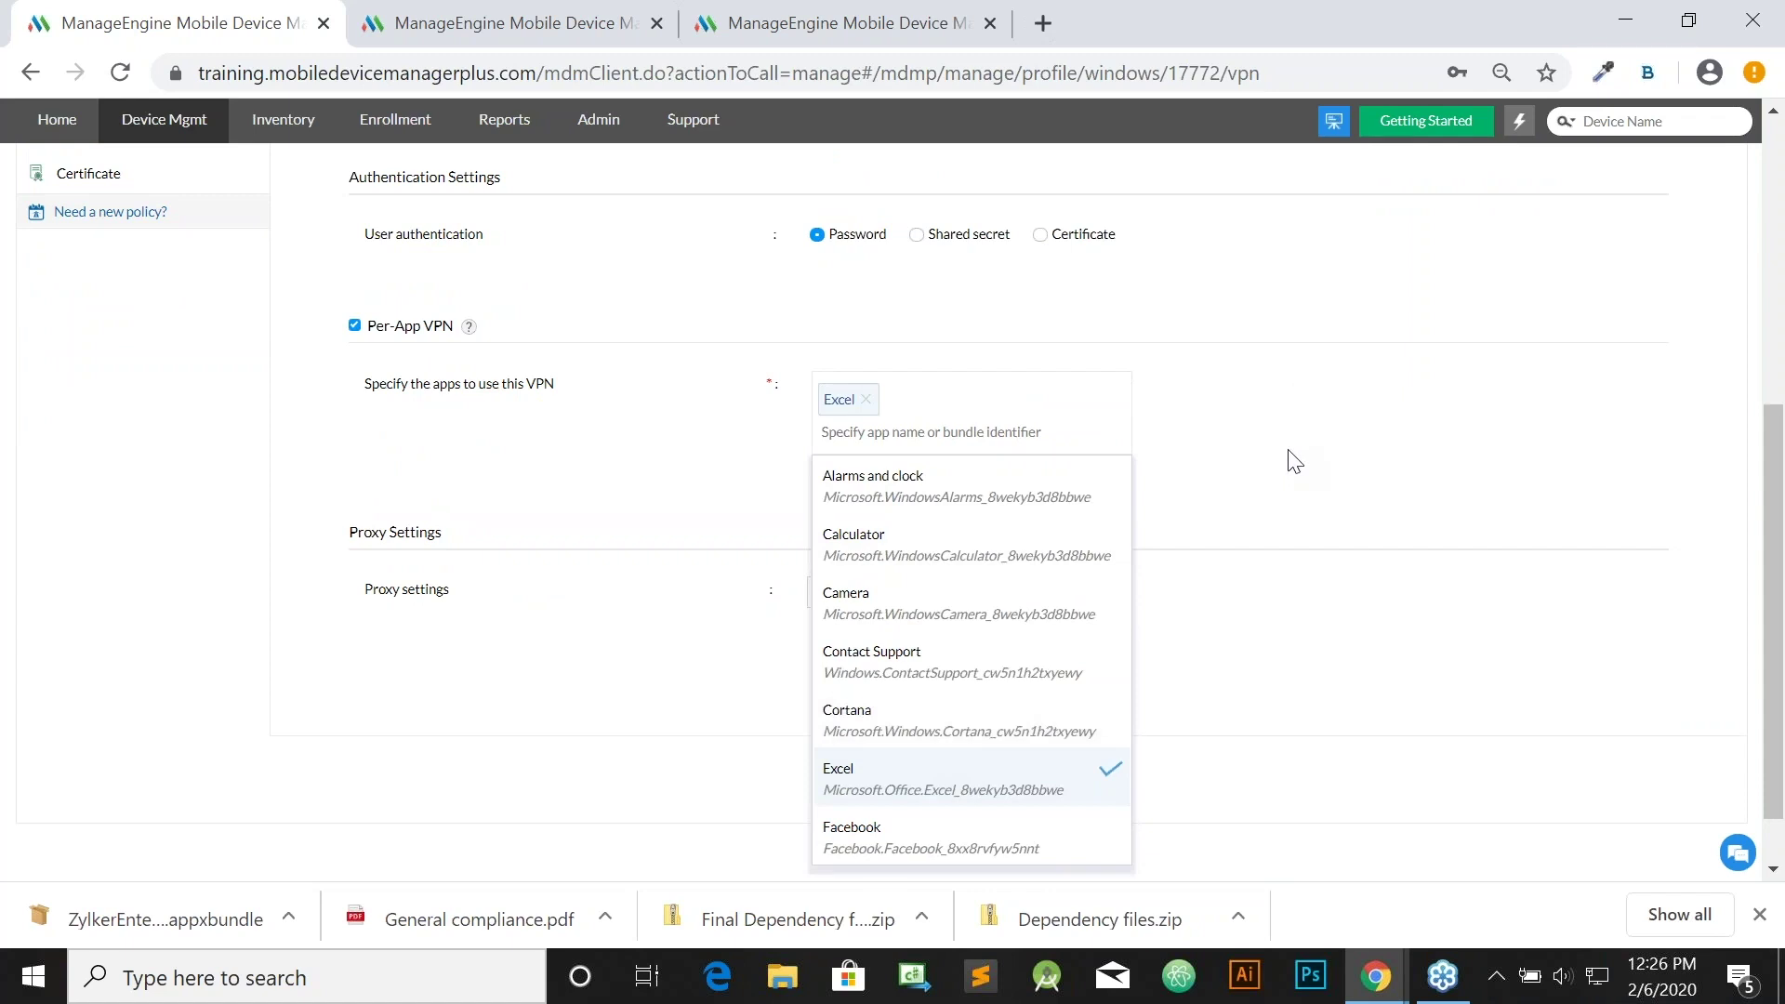
# Open the Email policy and review its account, incoming mail and outgoing mail settings.
pyautogui.scroll(2, 1296, 461)
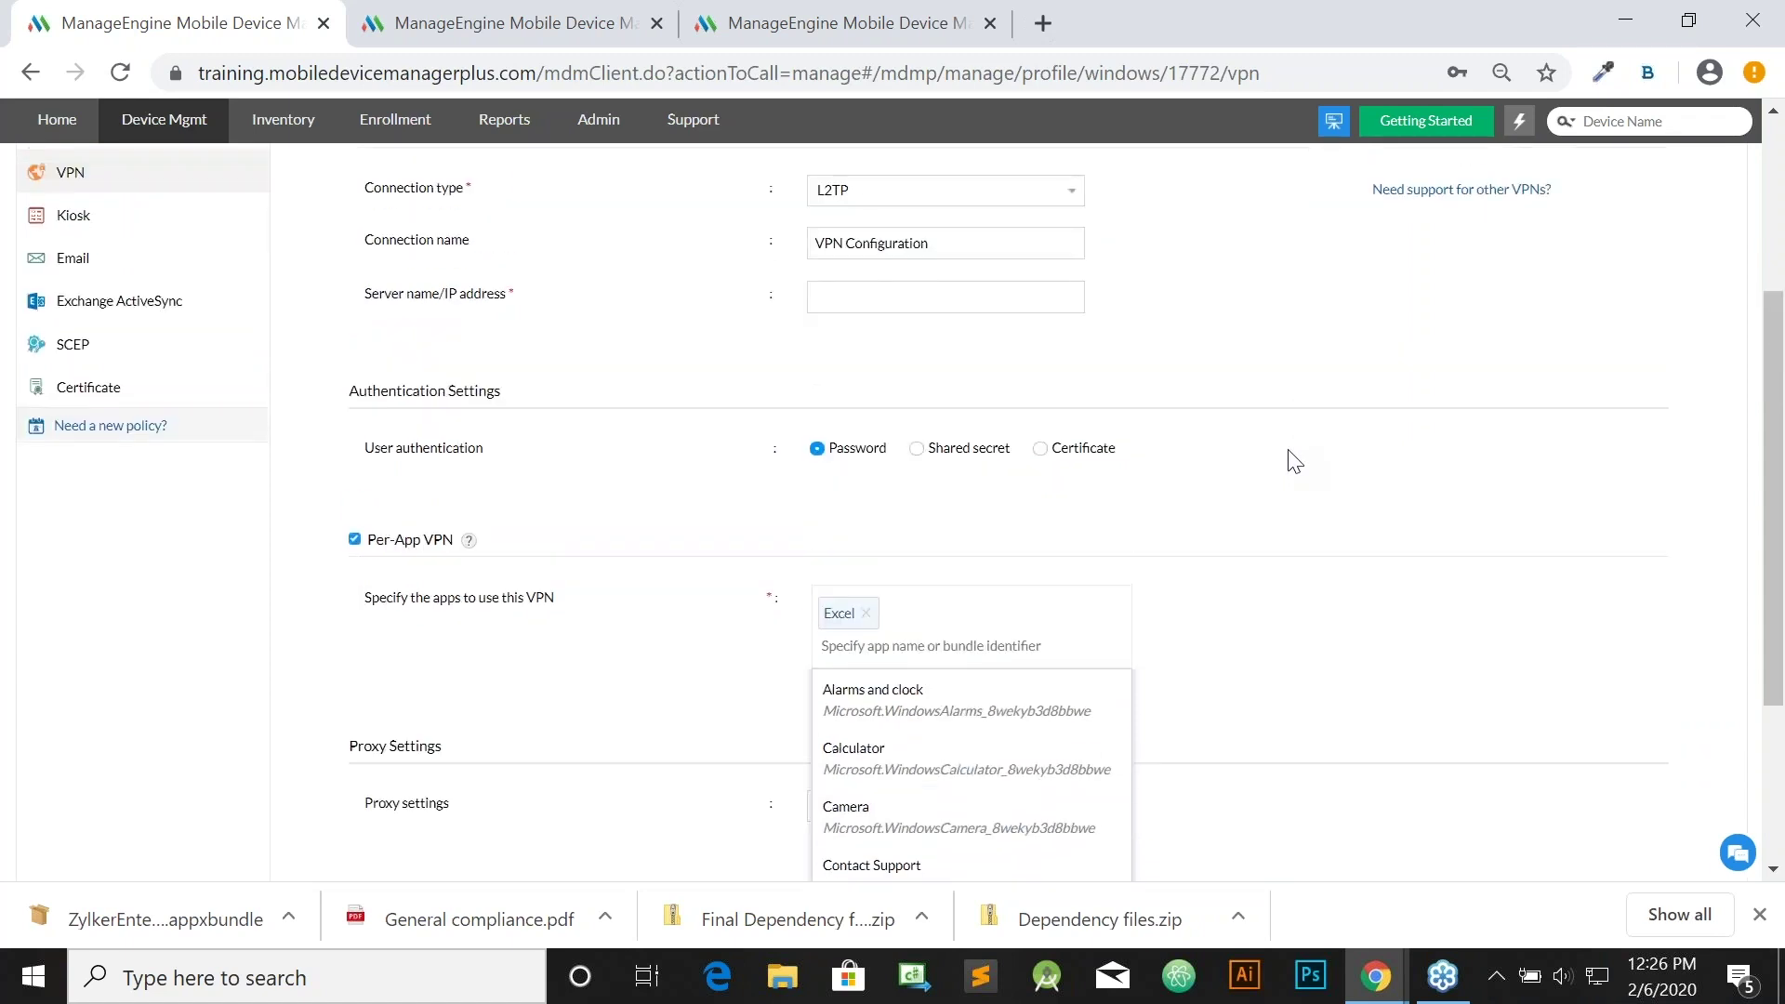
pyautogui.scroll(1, 1296, 461)
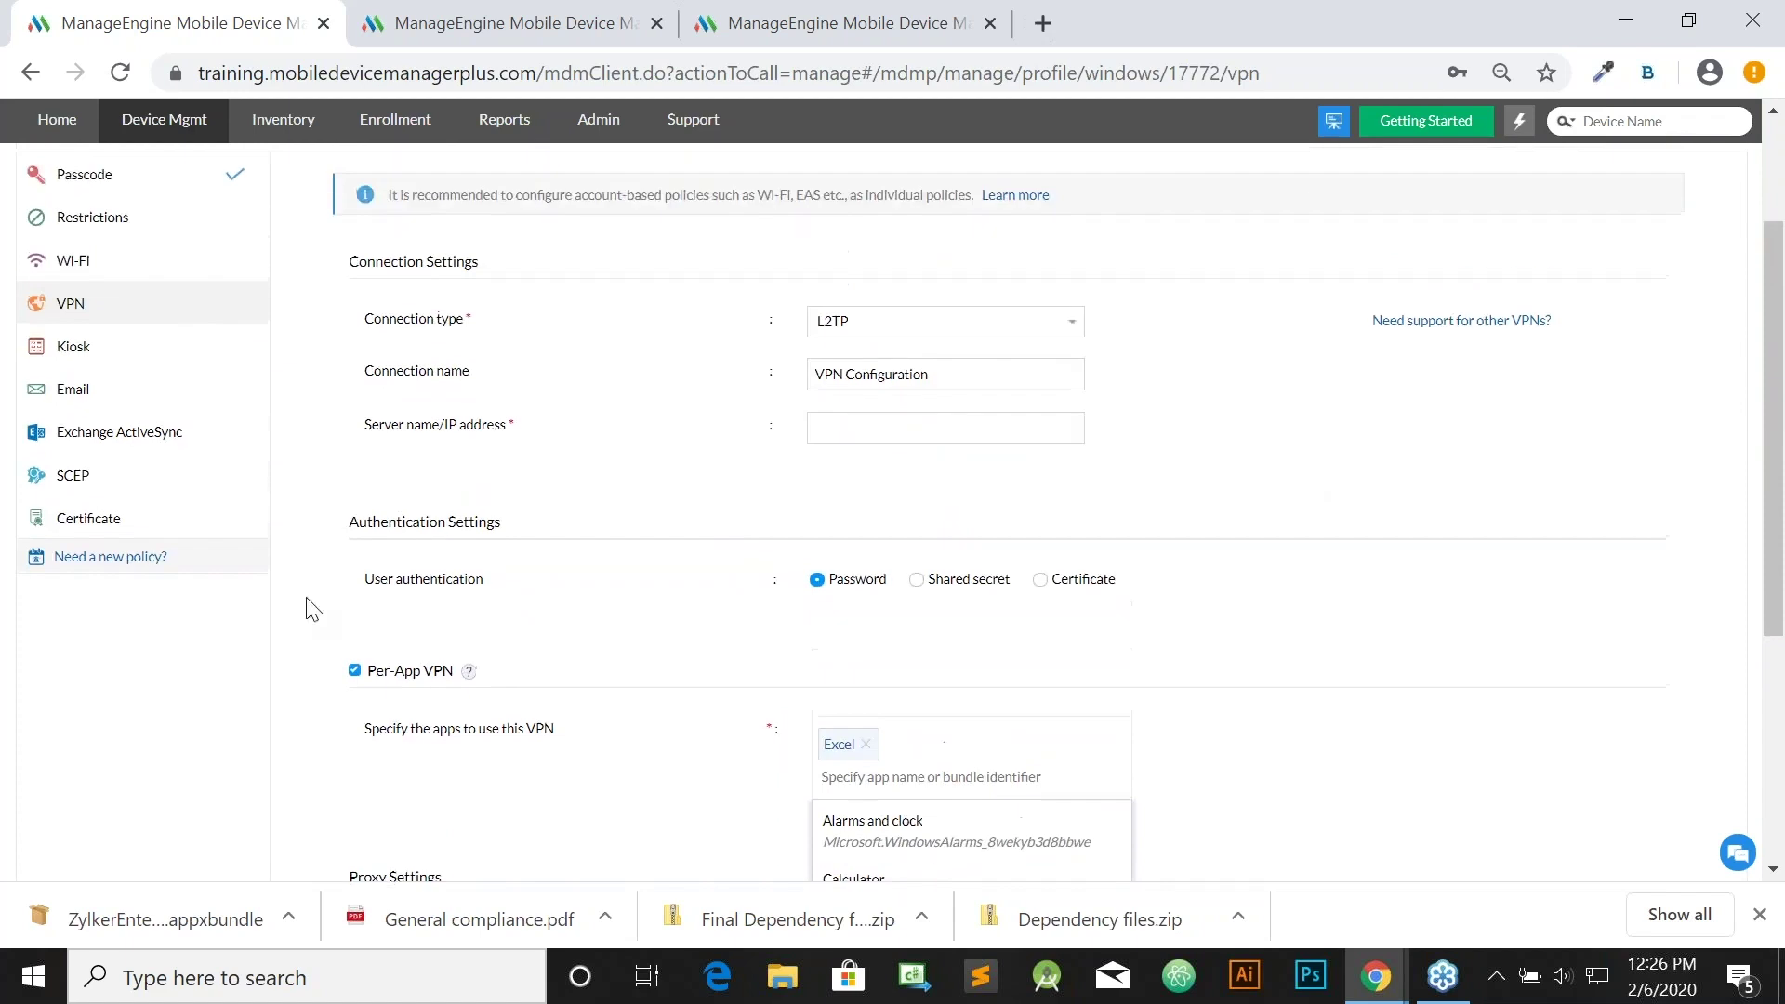
pyautogui.click(183, 402)
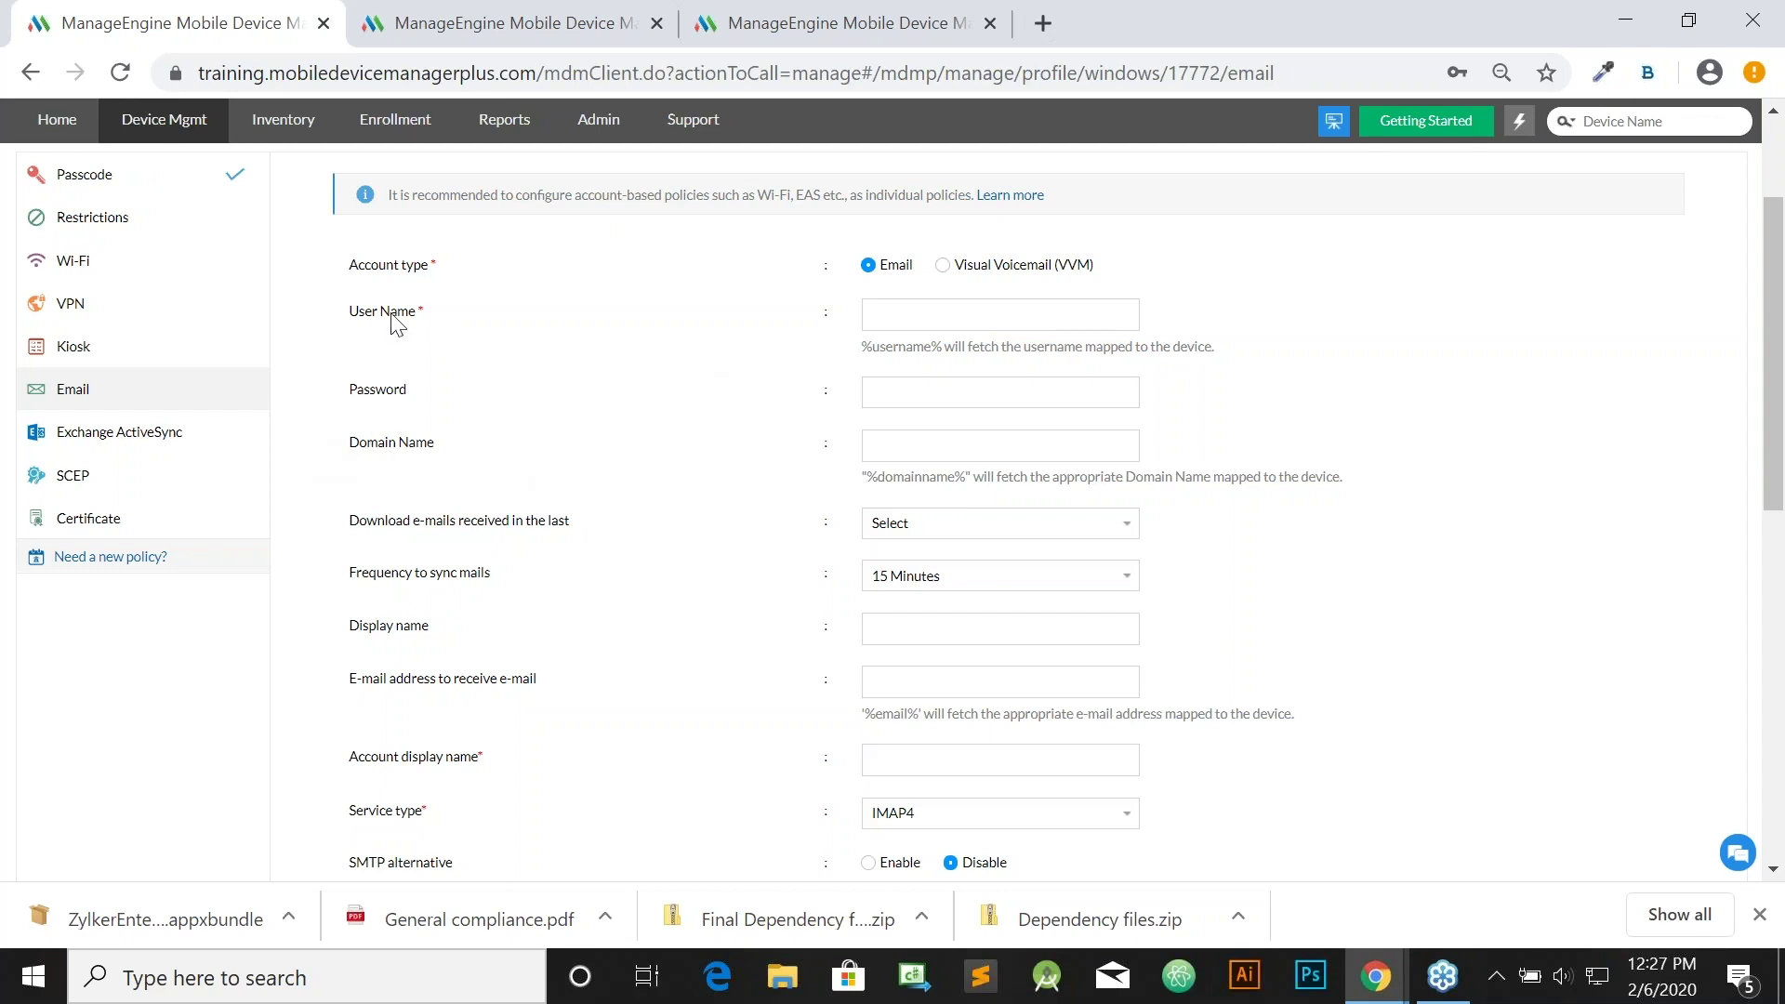
pyautogui.scroll(-4, 683, 418)
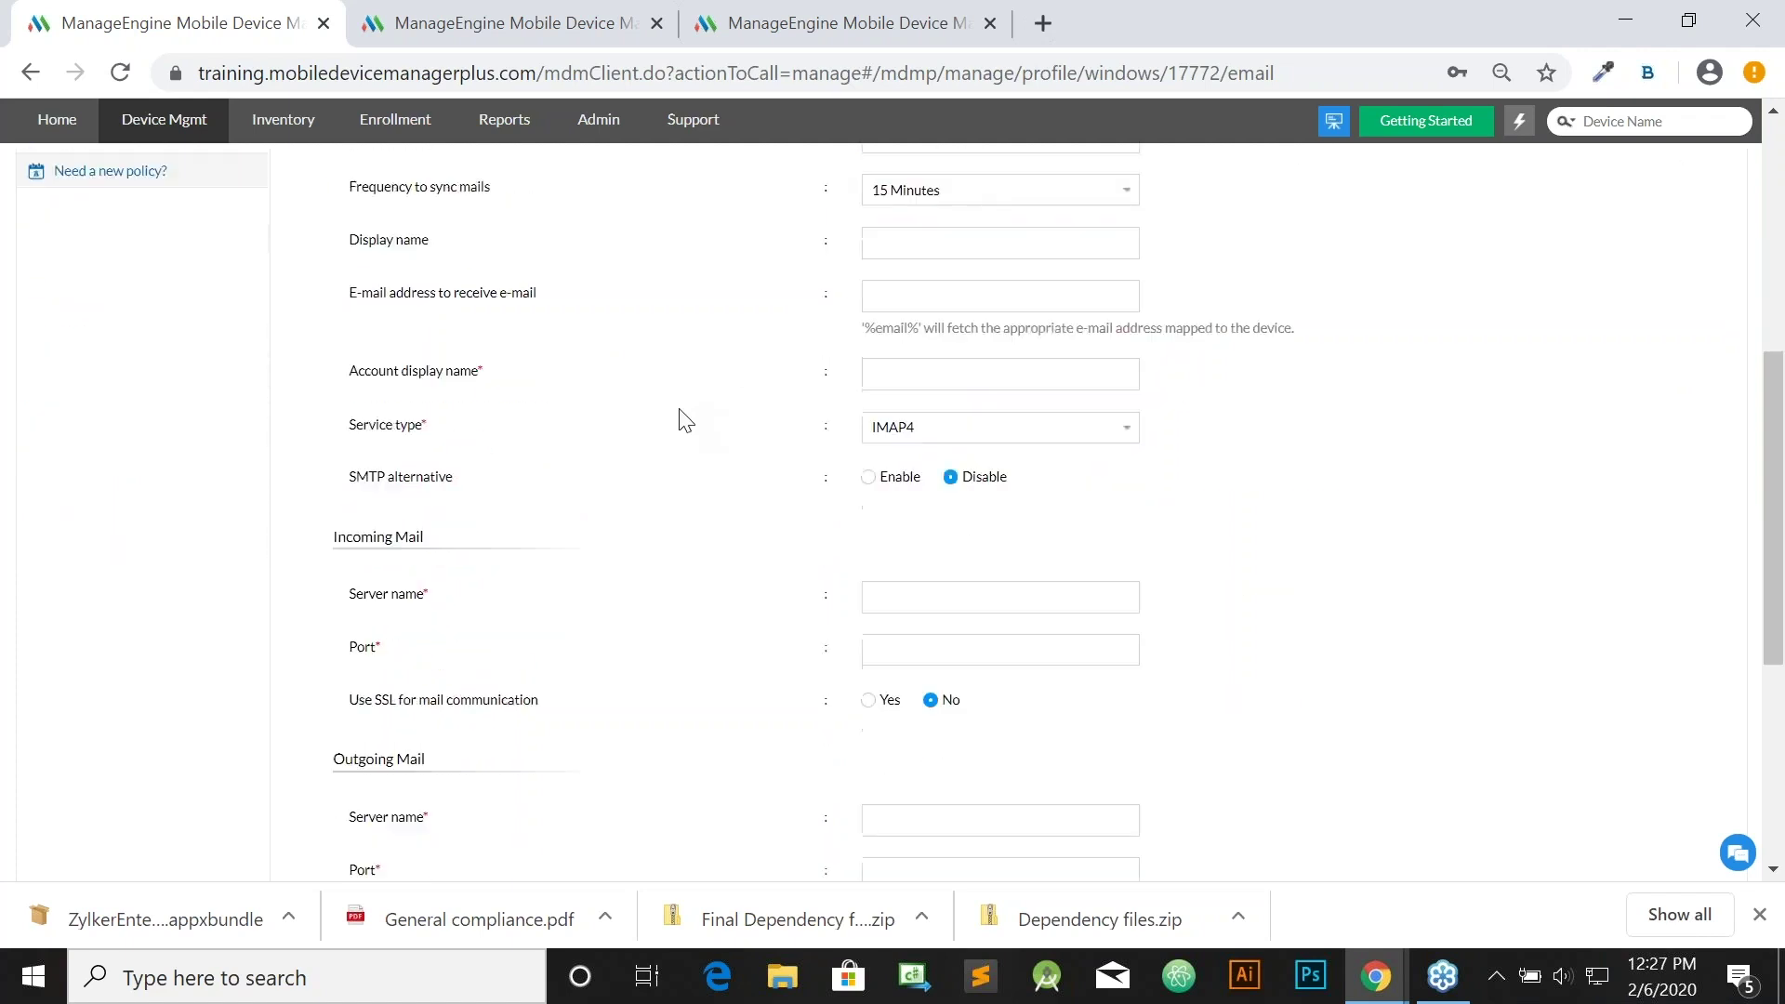
pyautogui.scroll(-1, 678, 419)
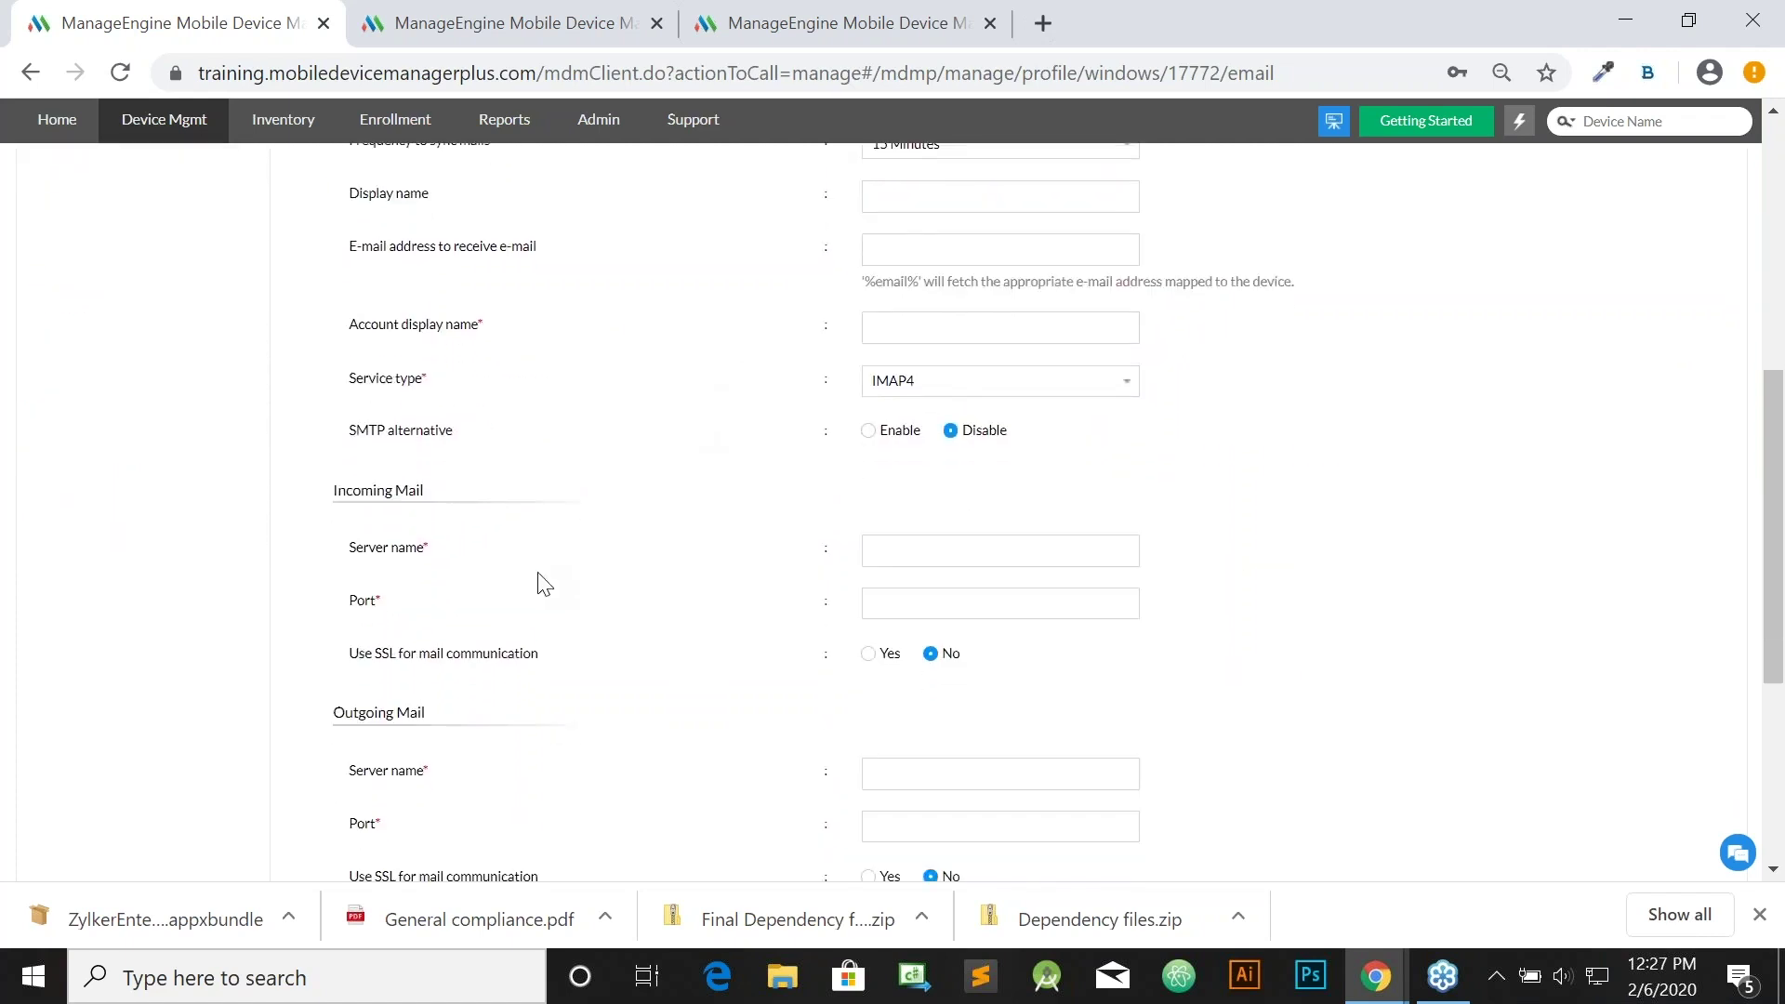
pyautogui.scroll(-1, 504, 768)
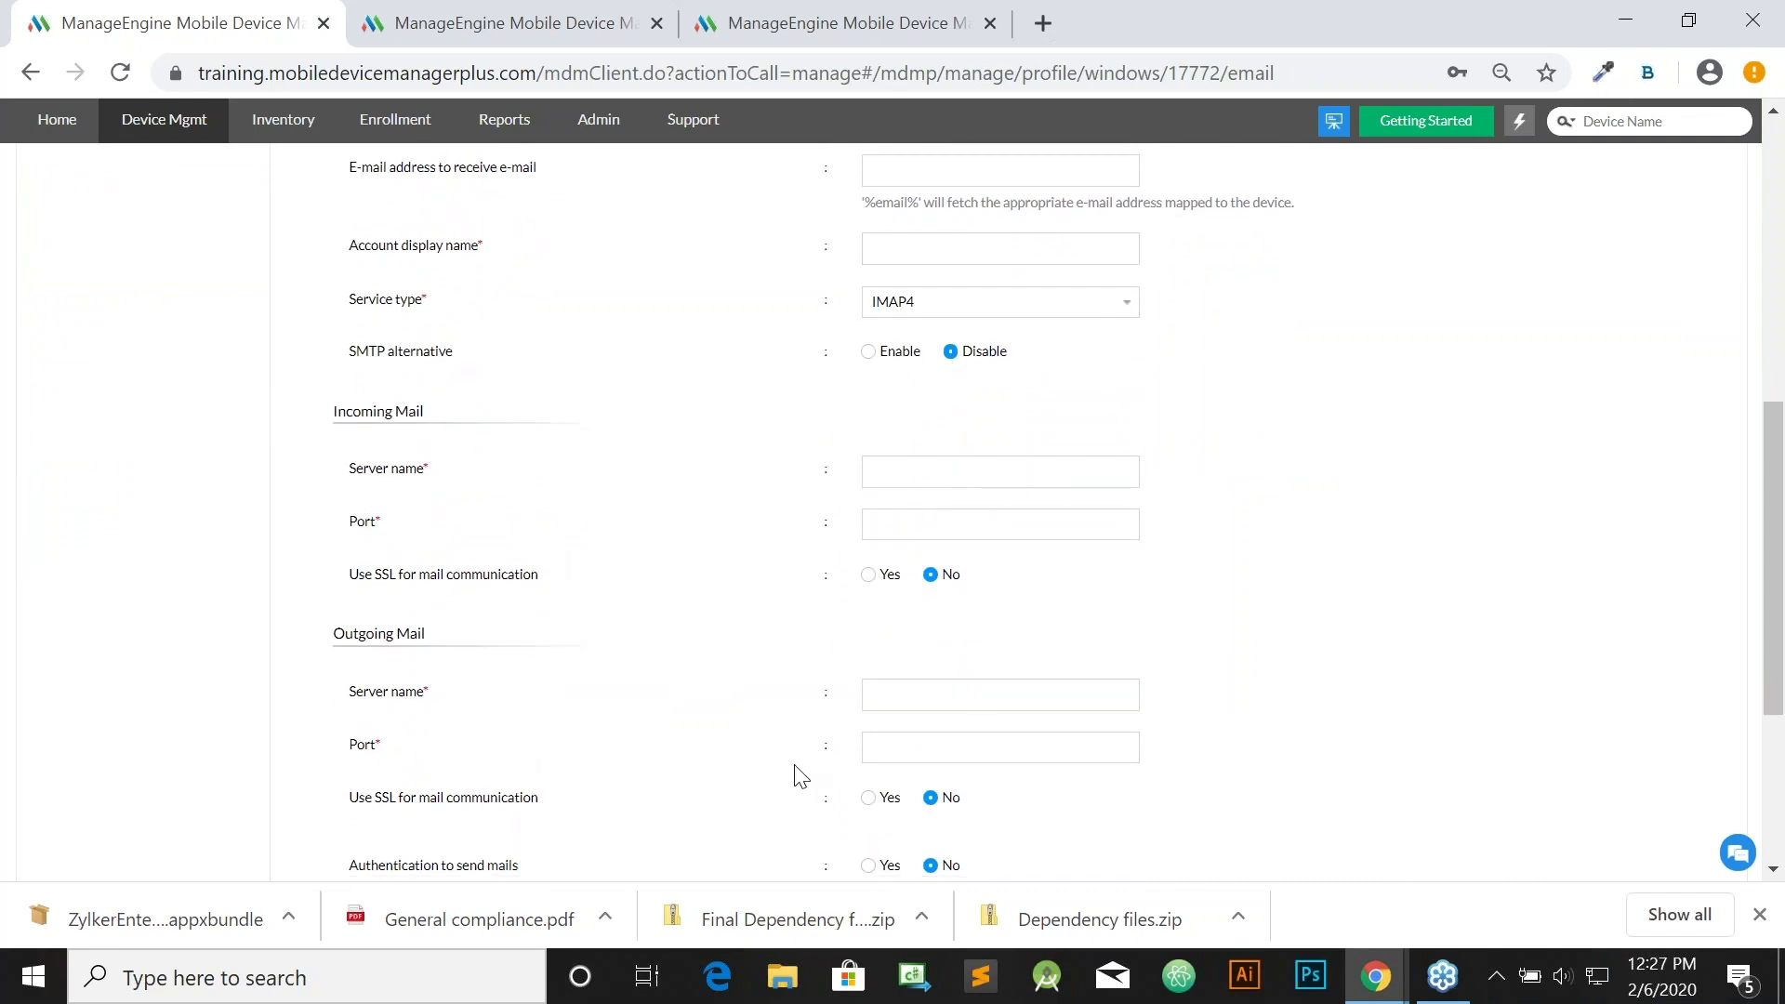
pyautogui.scroll(7, 796, 770)
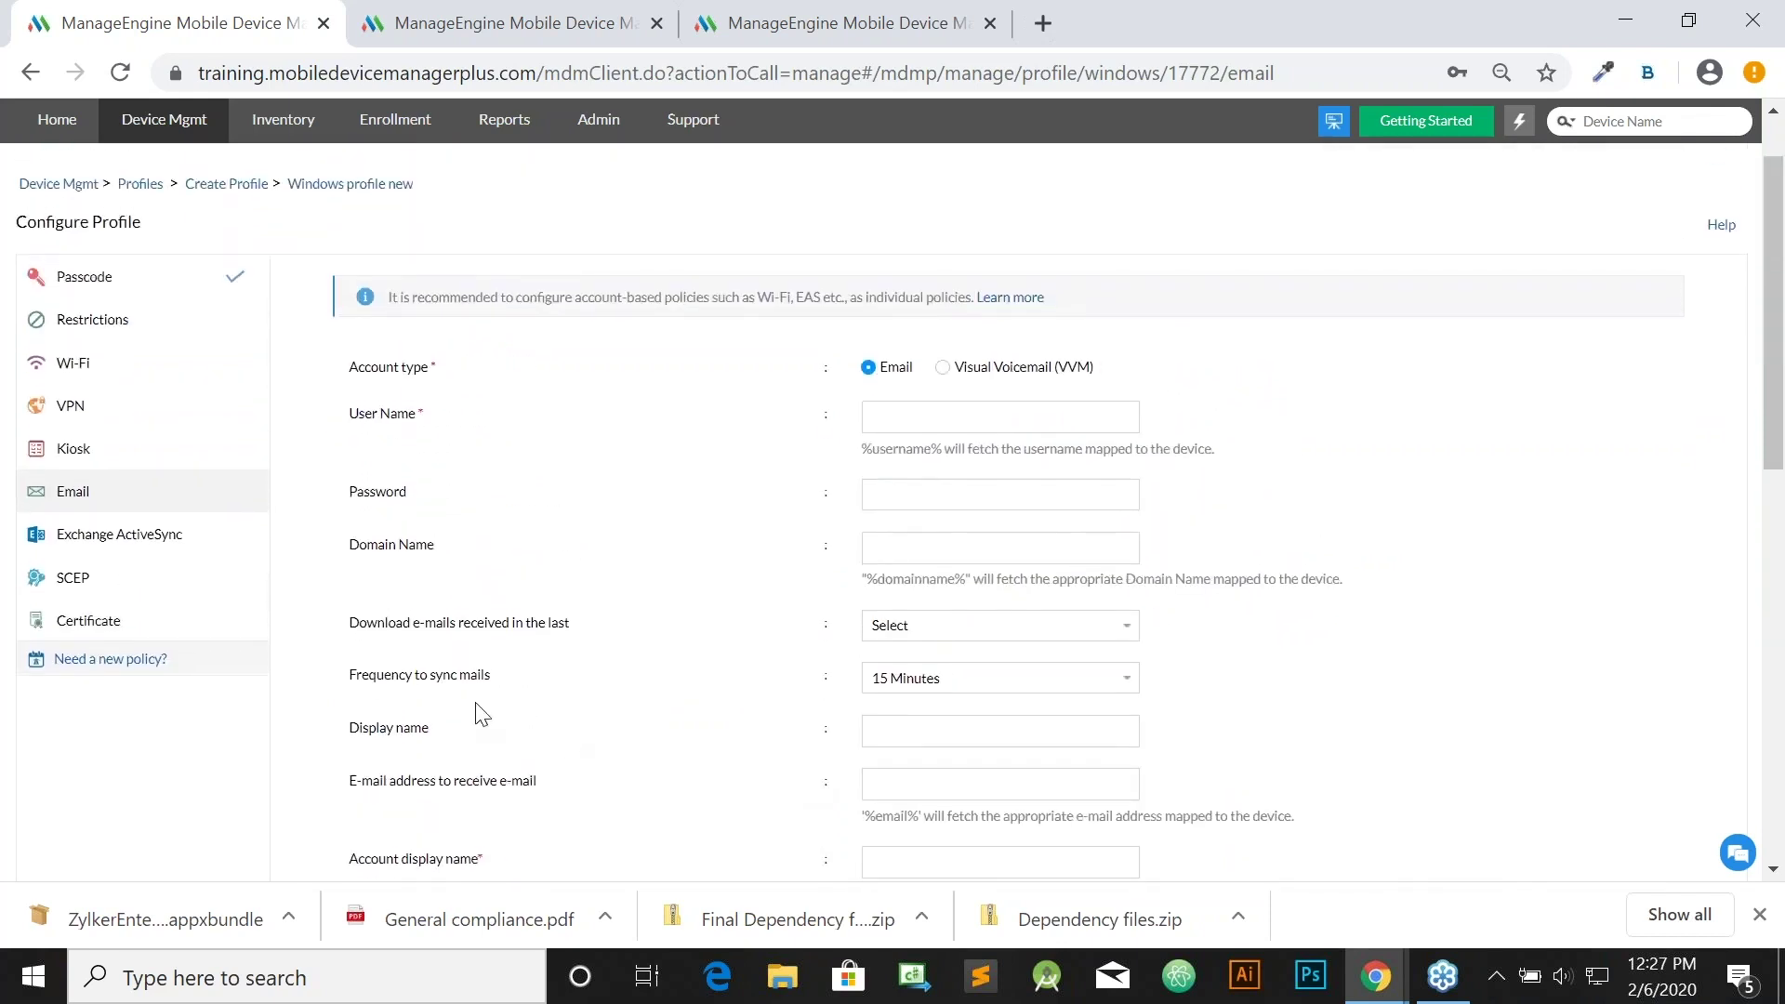
# Open the Exchange ActiveSync policy and set its user name to the variable %username%.
pyautogui.click(176, 547)
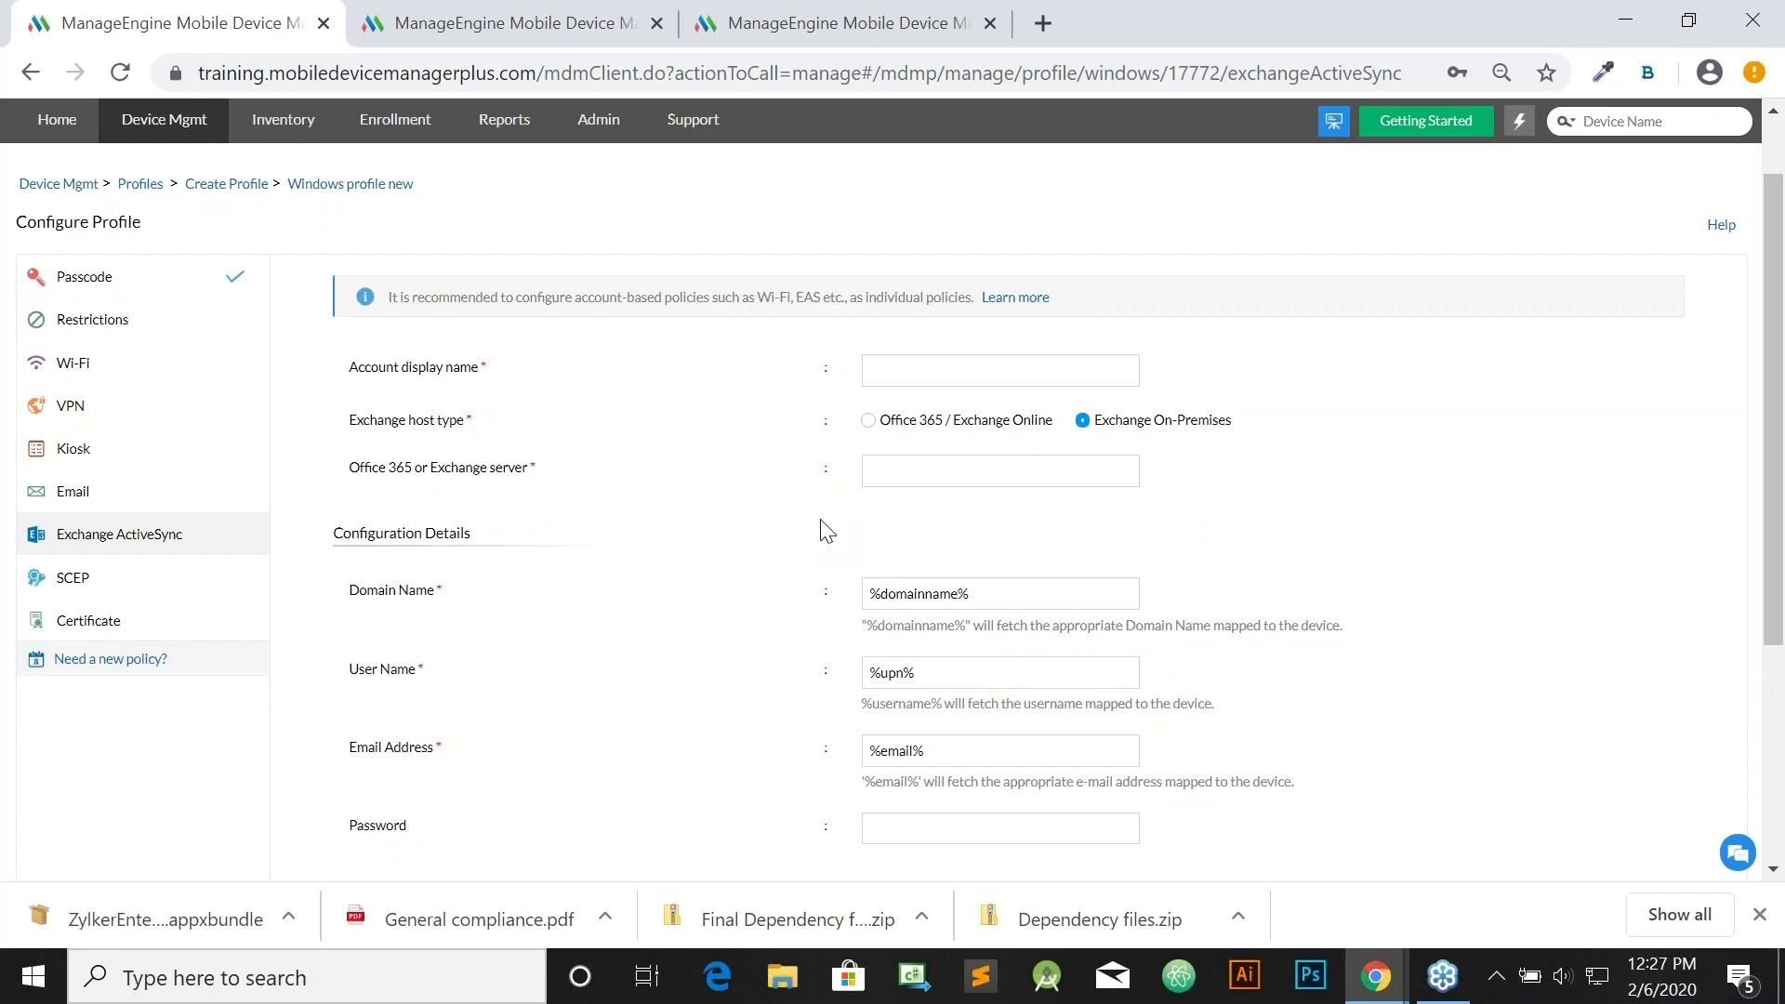
pyautogui.moveTo(343, 683); pyautogui.dragTo(447, 679)
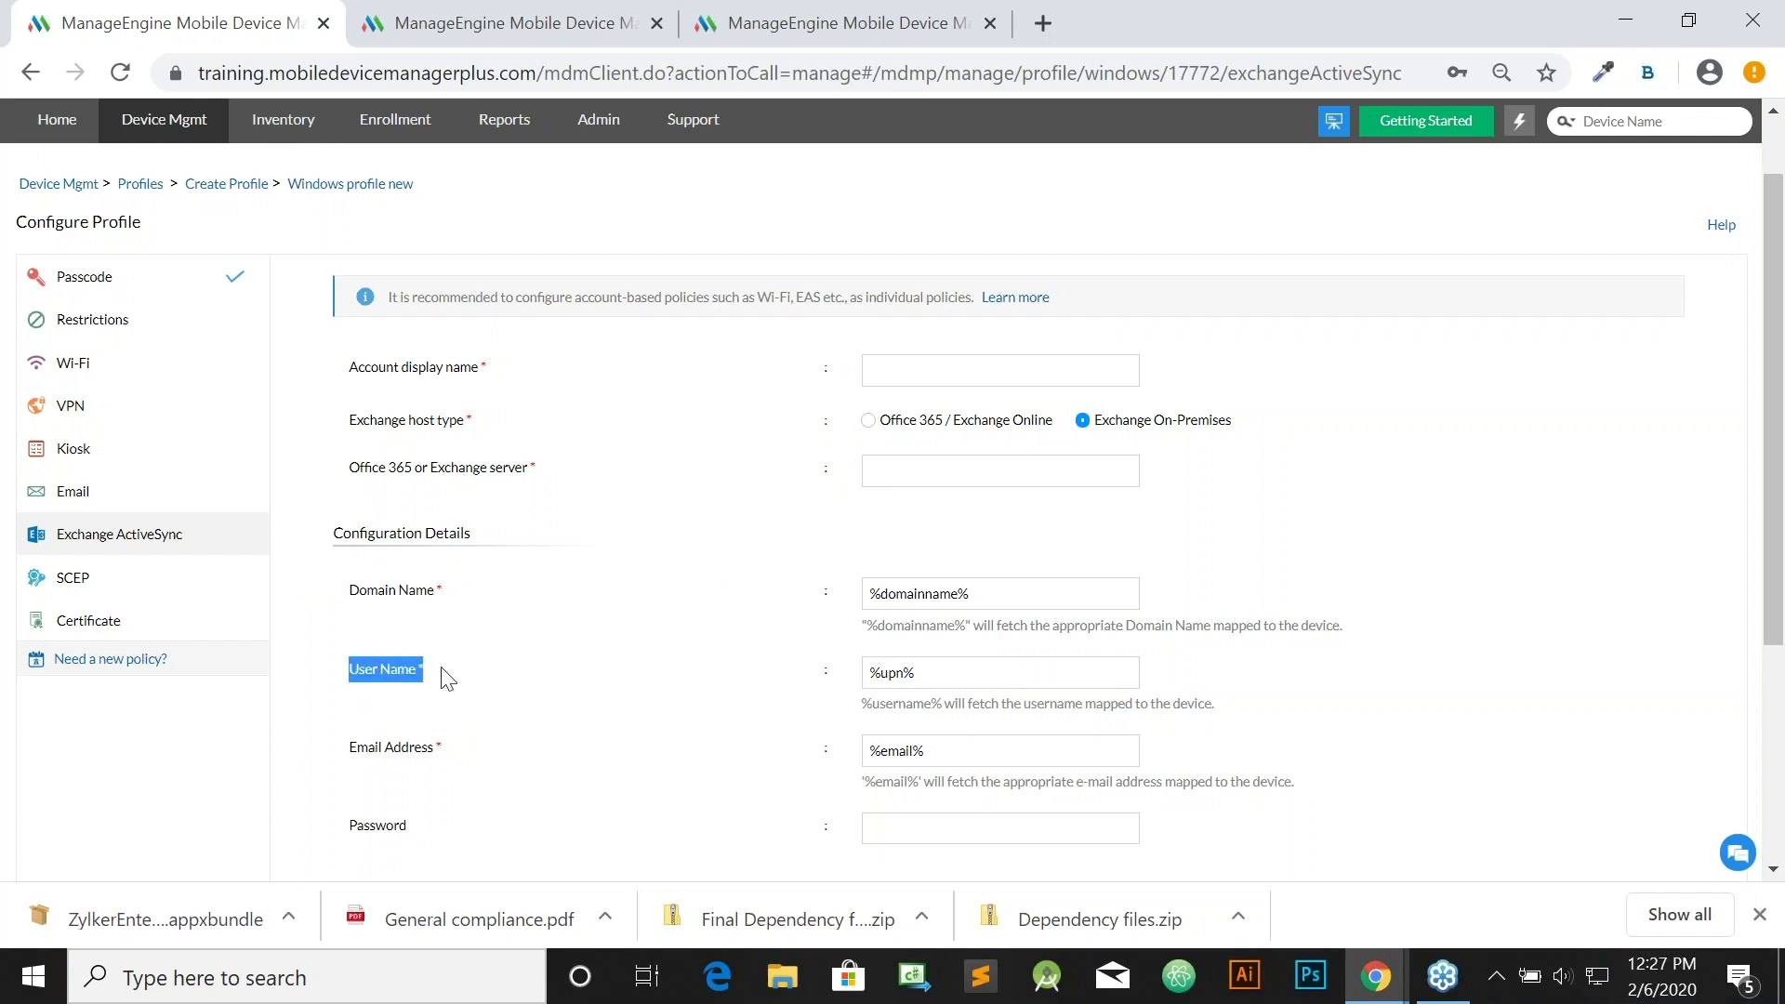
pyautogui.click(499, 678)
pyautogui.moveTo(943, 671); pyautogui.dragTo(870, 672)
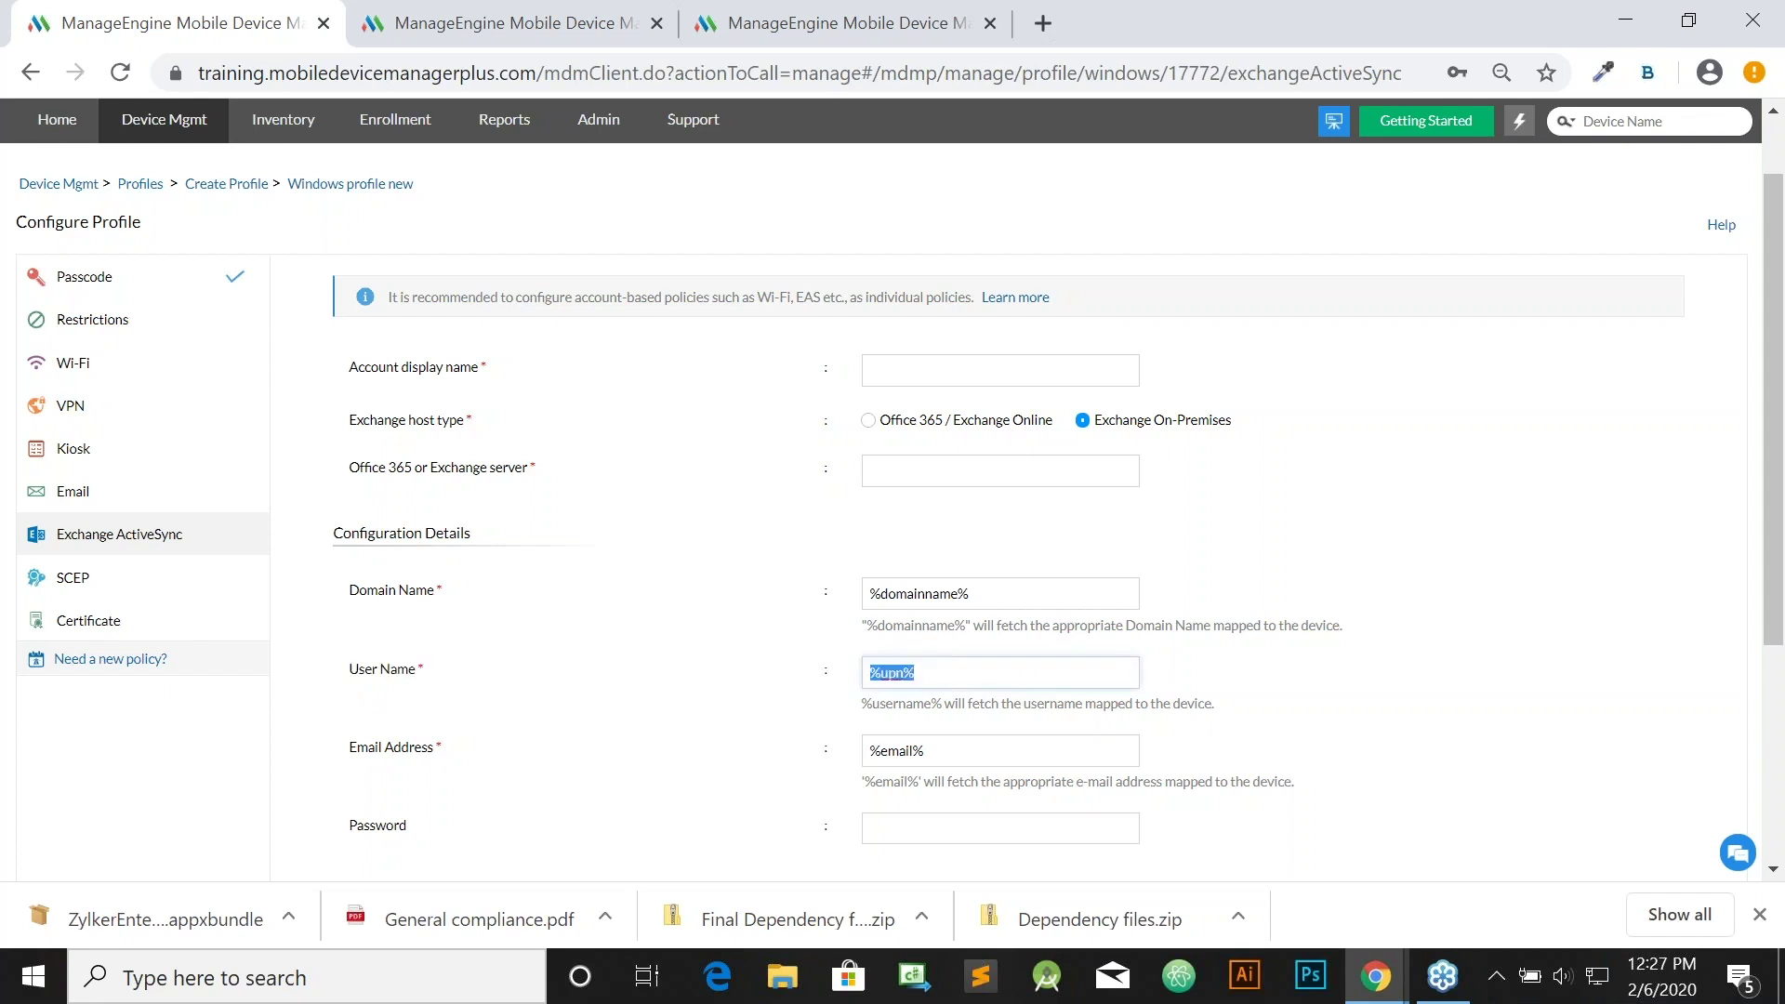
pyautogui.press('BackSpace')
pyautogui.write('%')
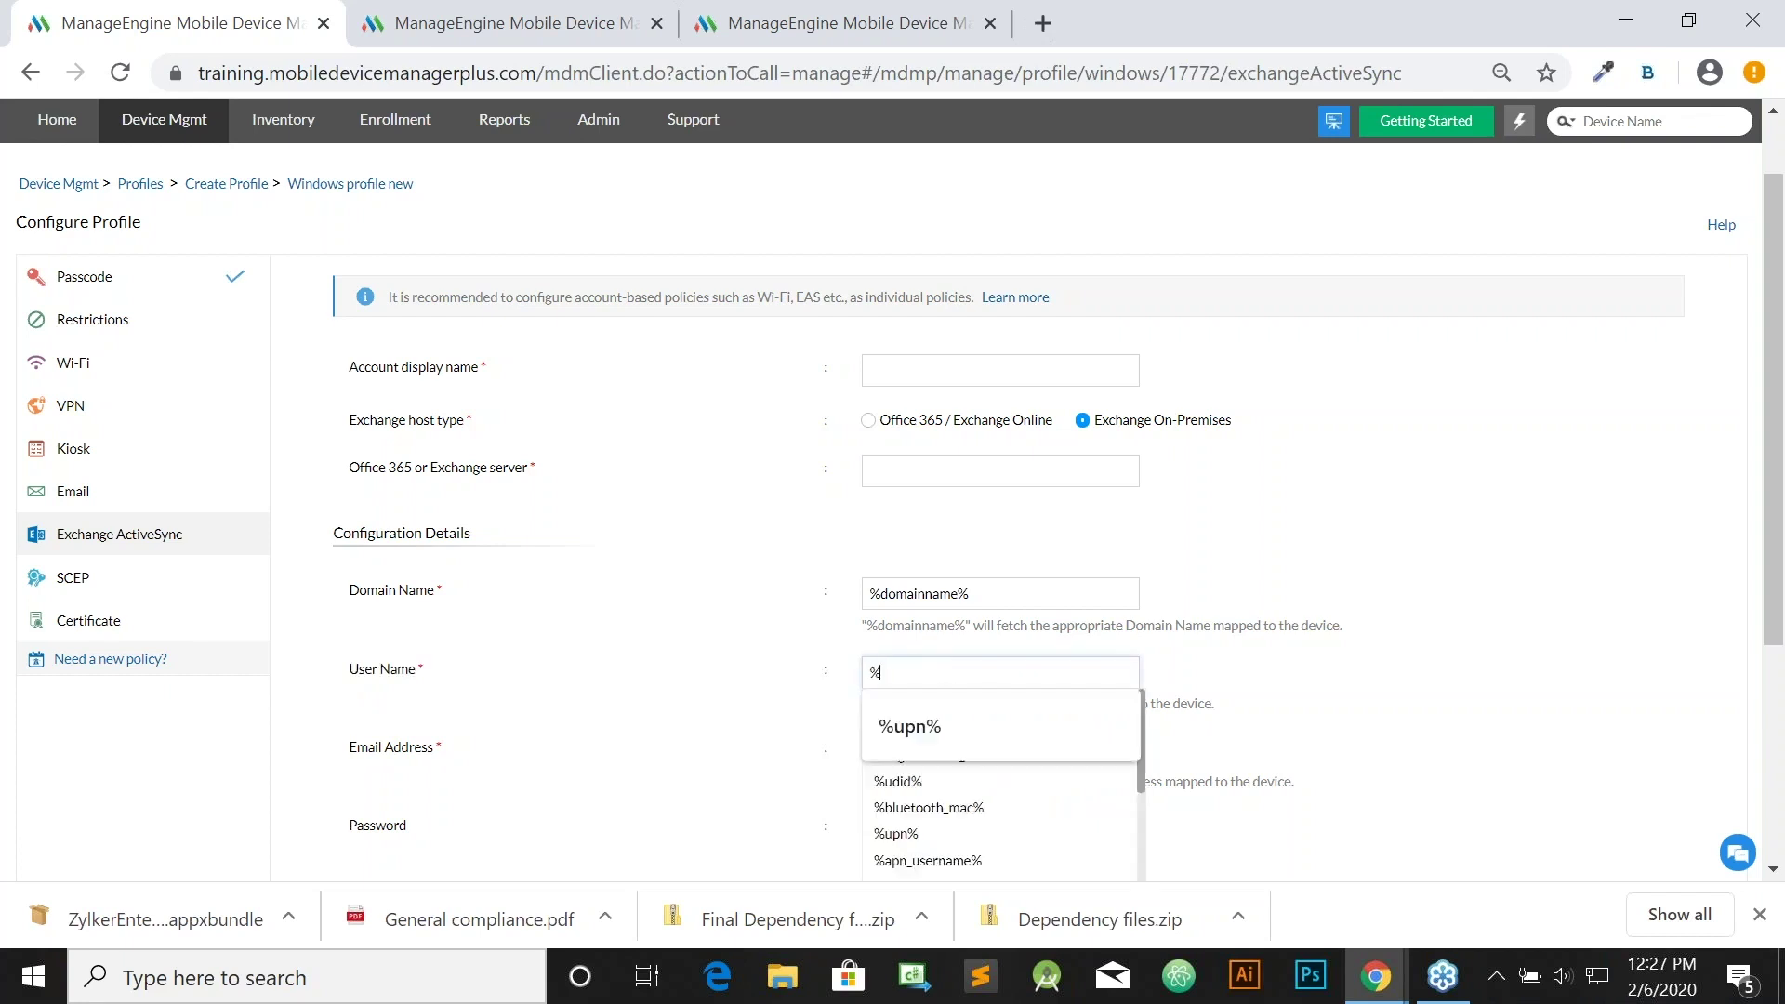
pyautogui.write('username')
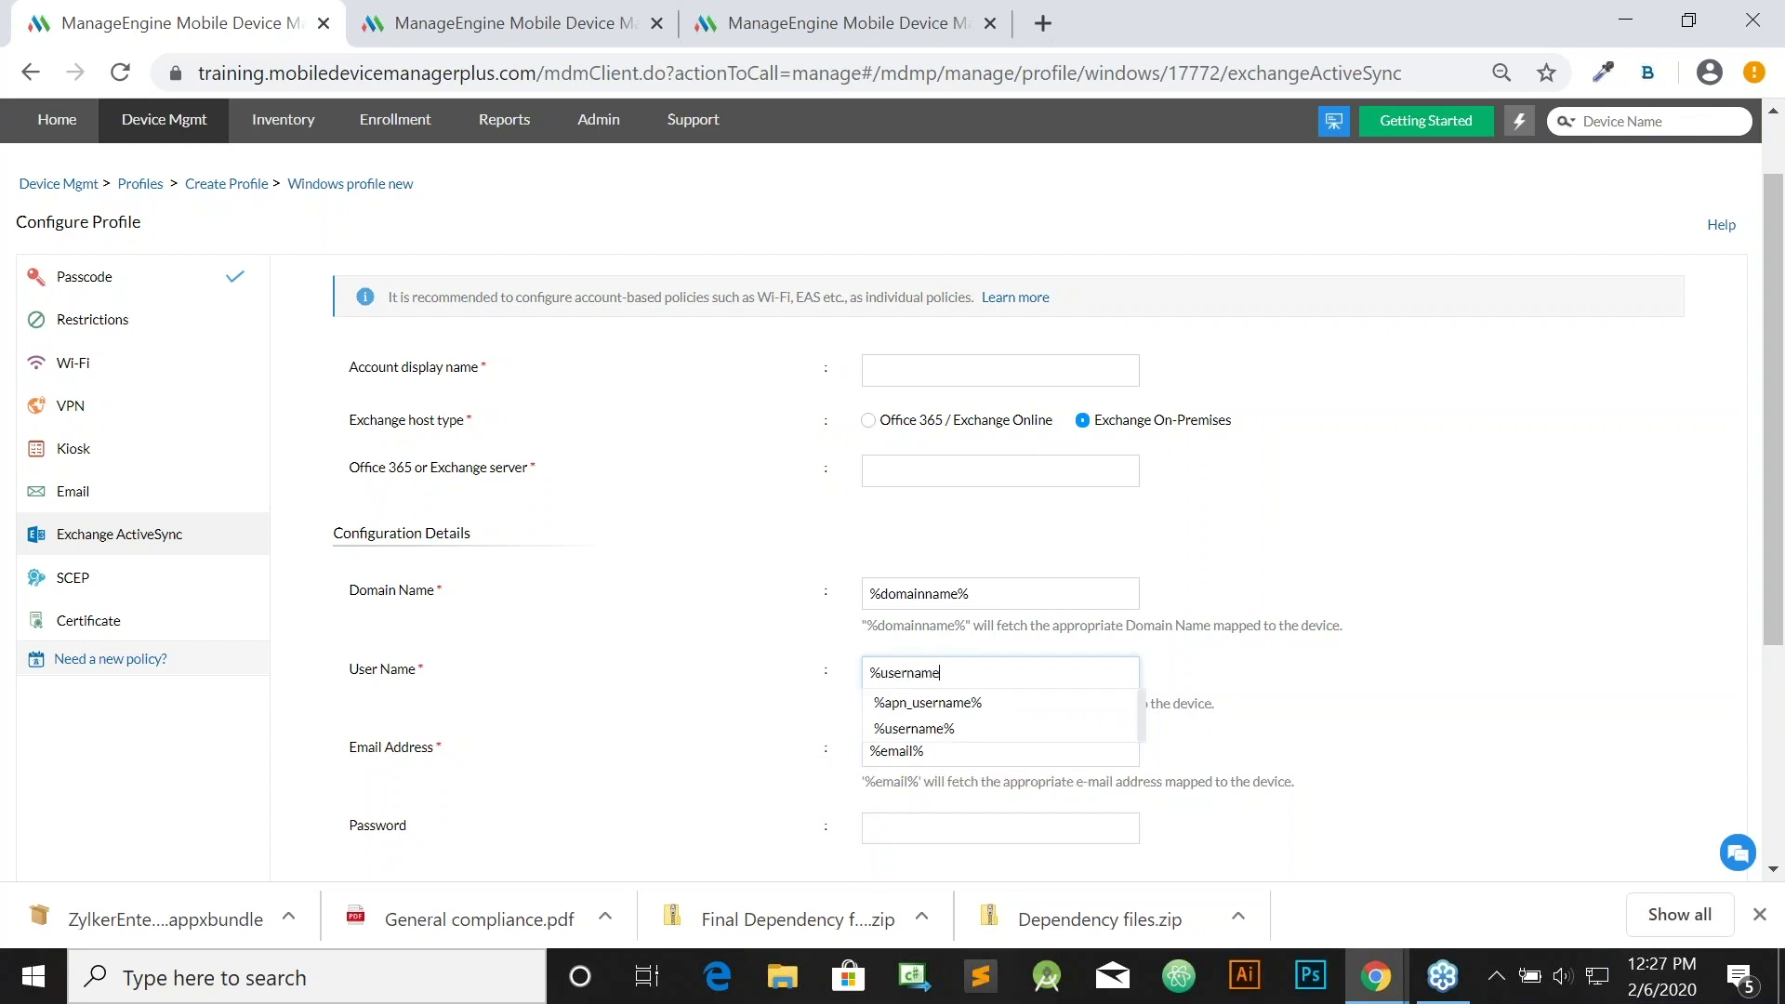
pyautogui.write('%')
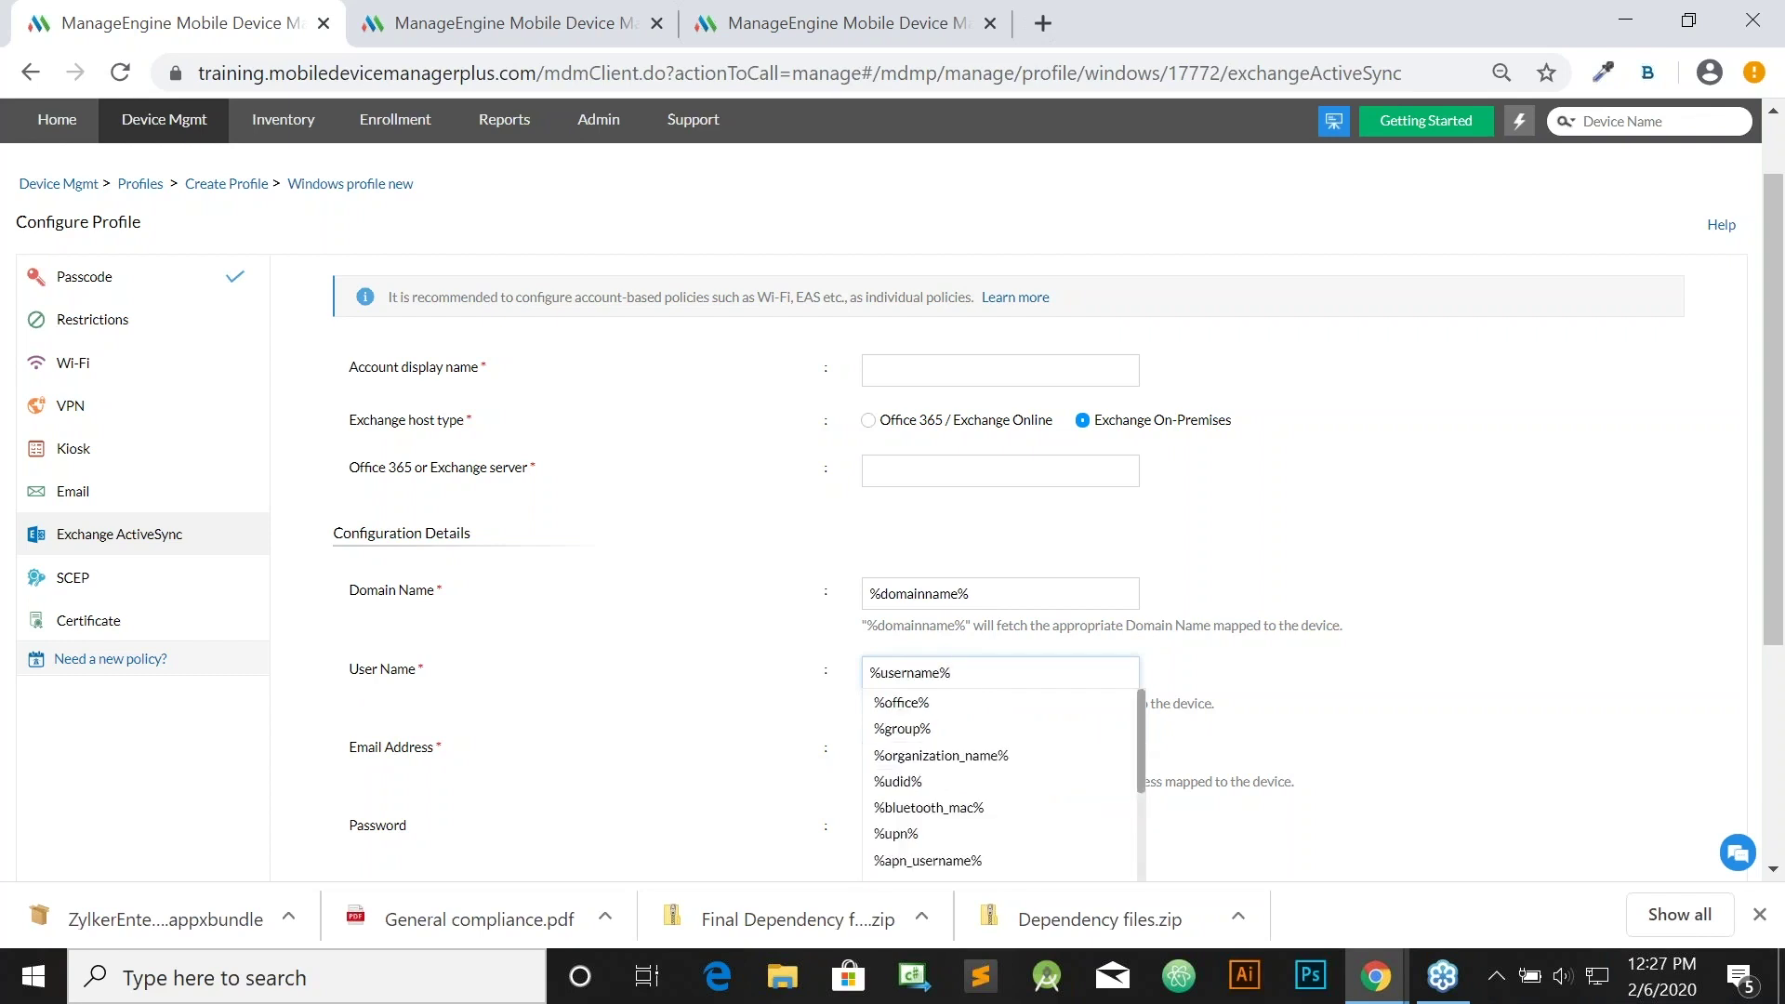
# Look through the whole list of dynamic variables offered for the Exchange user name, and close the list.
pyautogui.scroll(-1, 845, 669)
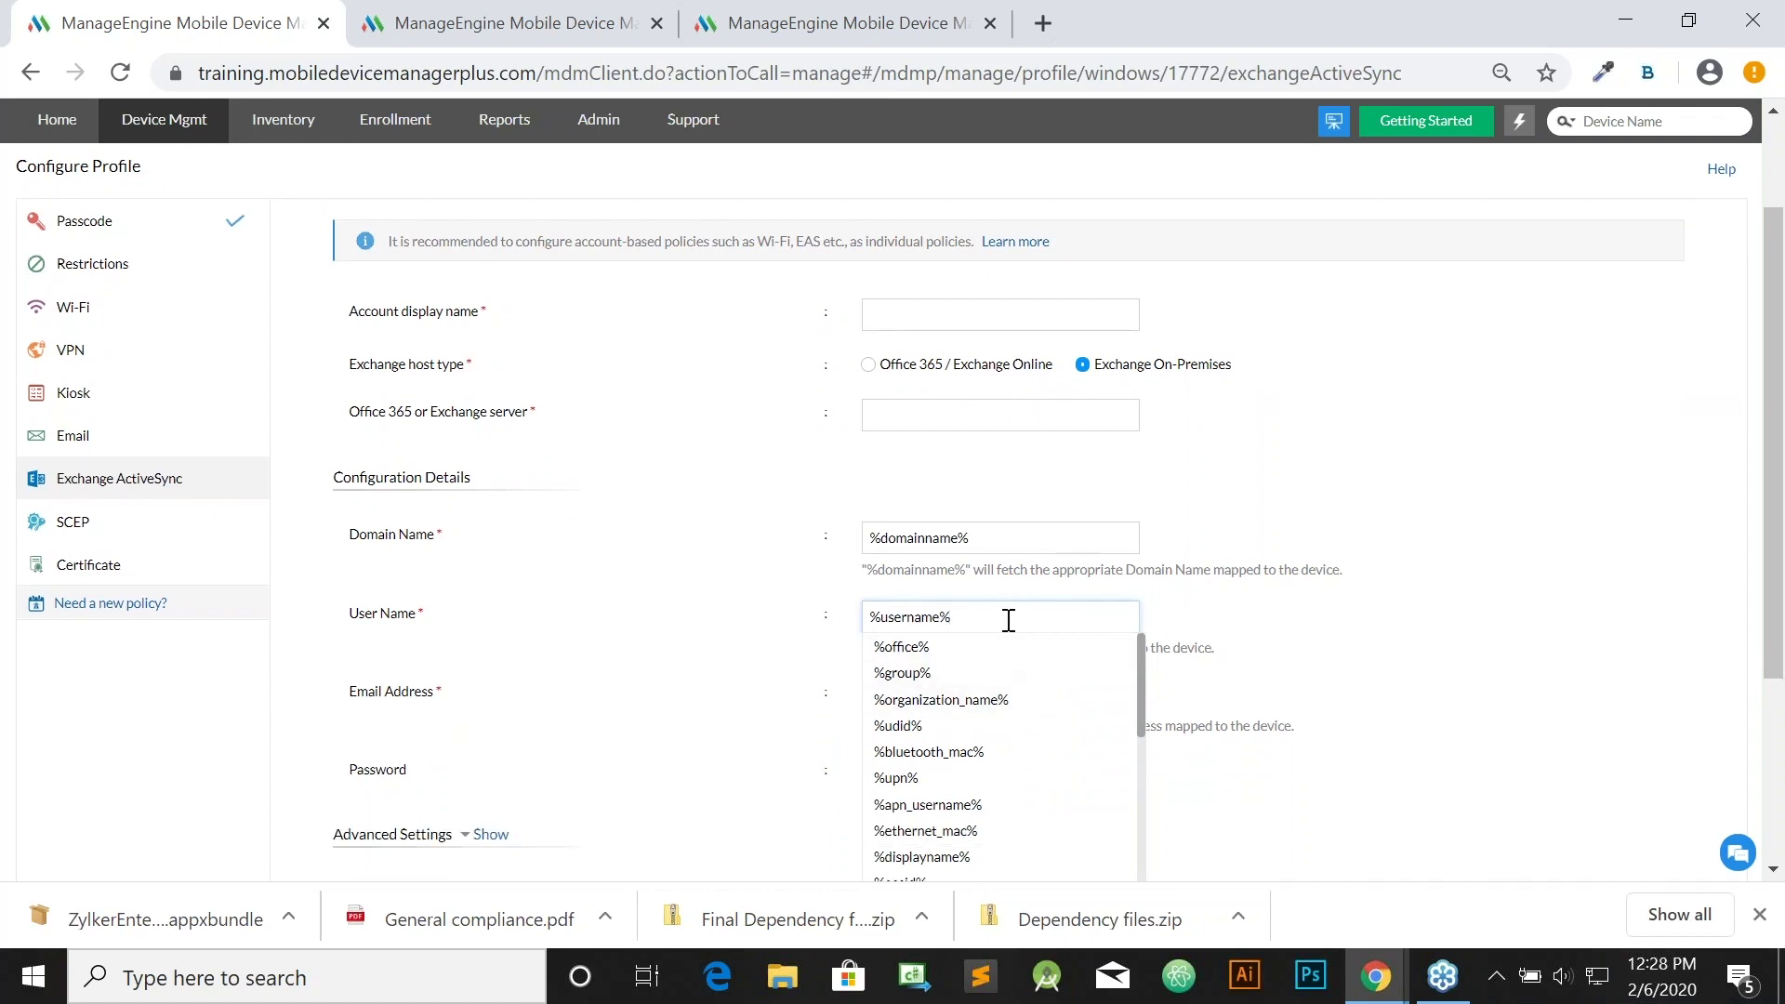
pyautogui.scroll(-1, 1008, 621)
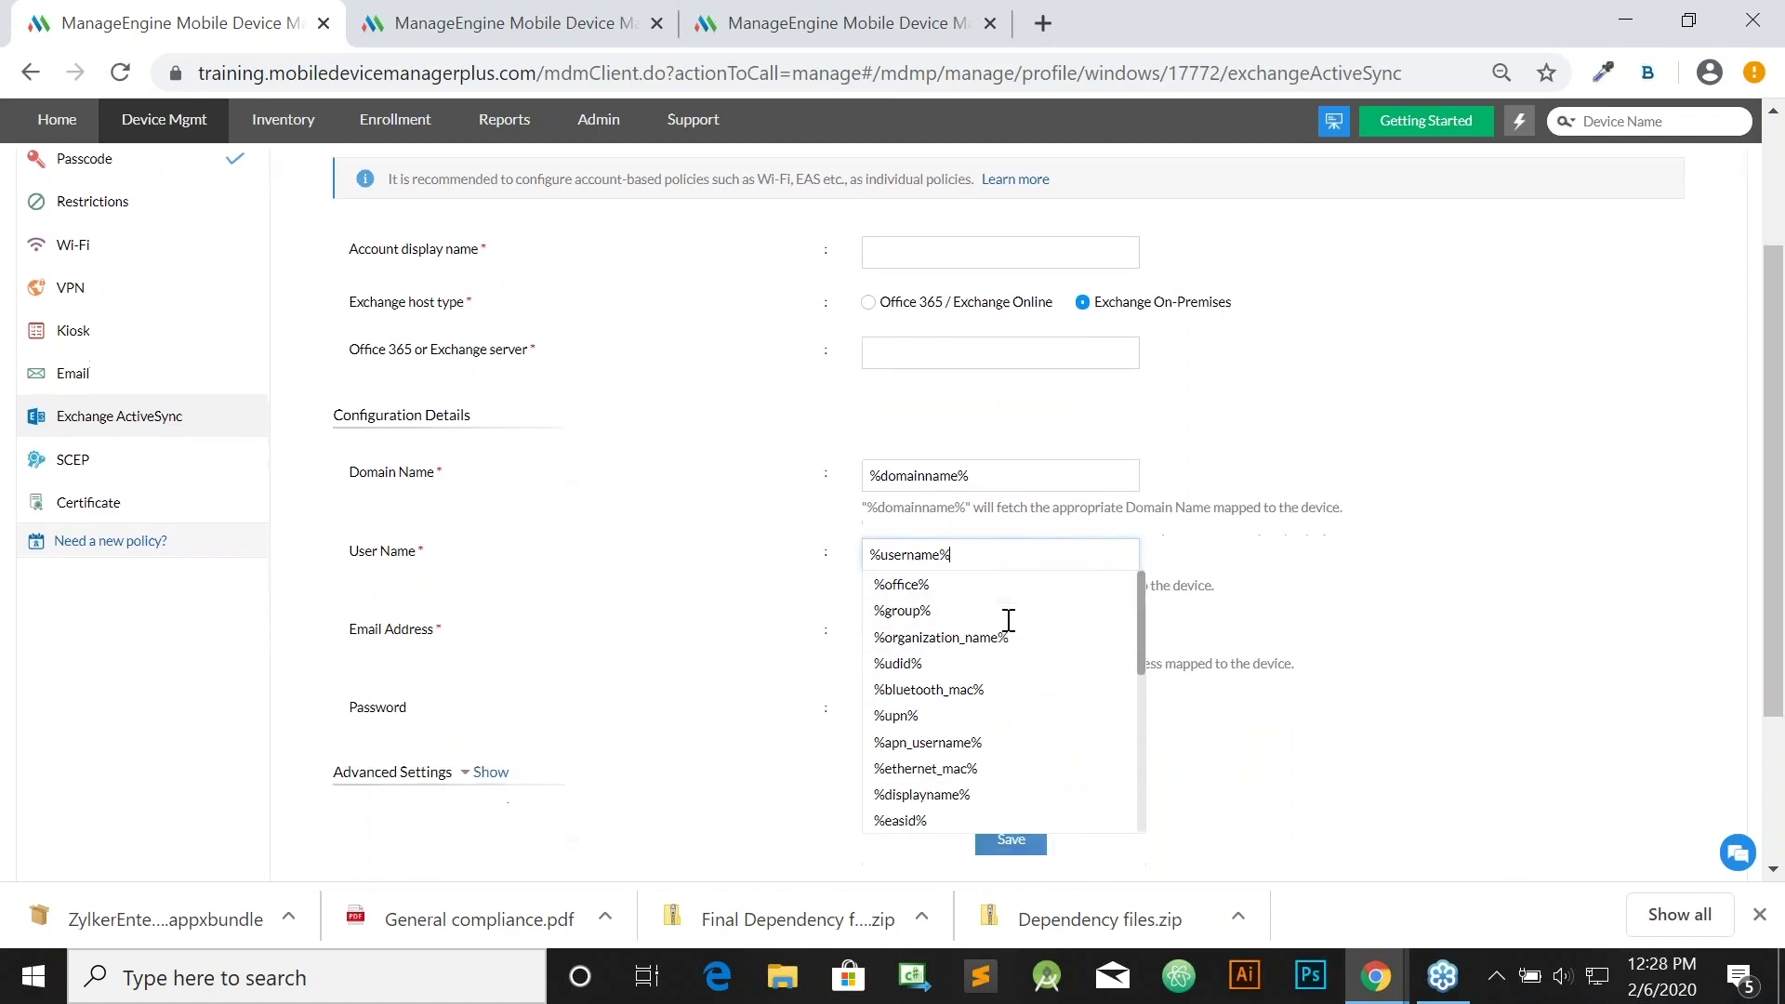
pyautogui.scroll(-1, 1042, 718)
pyautogui.scroll(-5, 1044, 714)
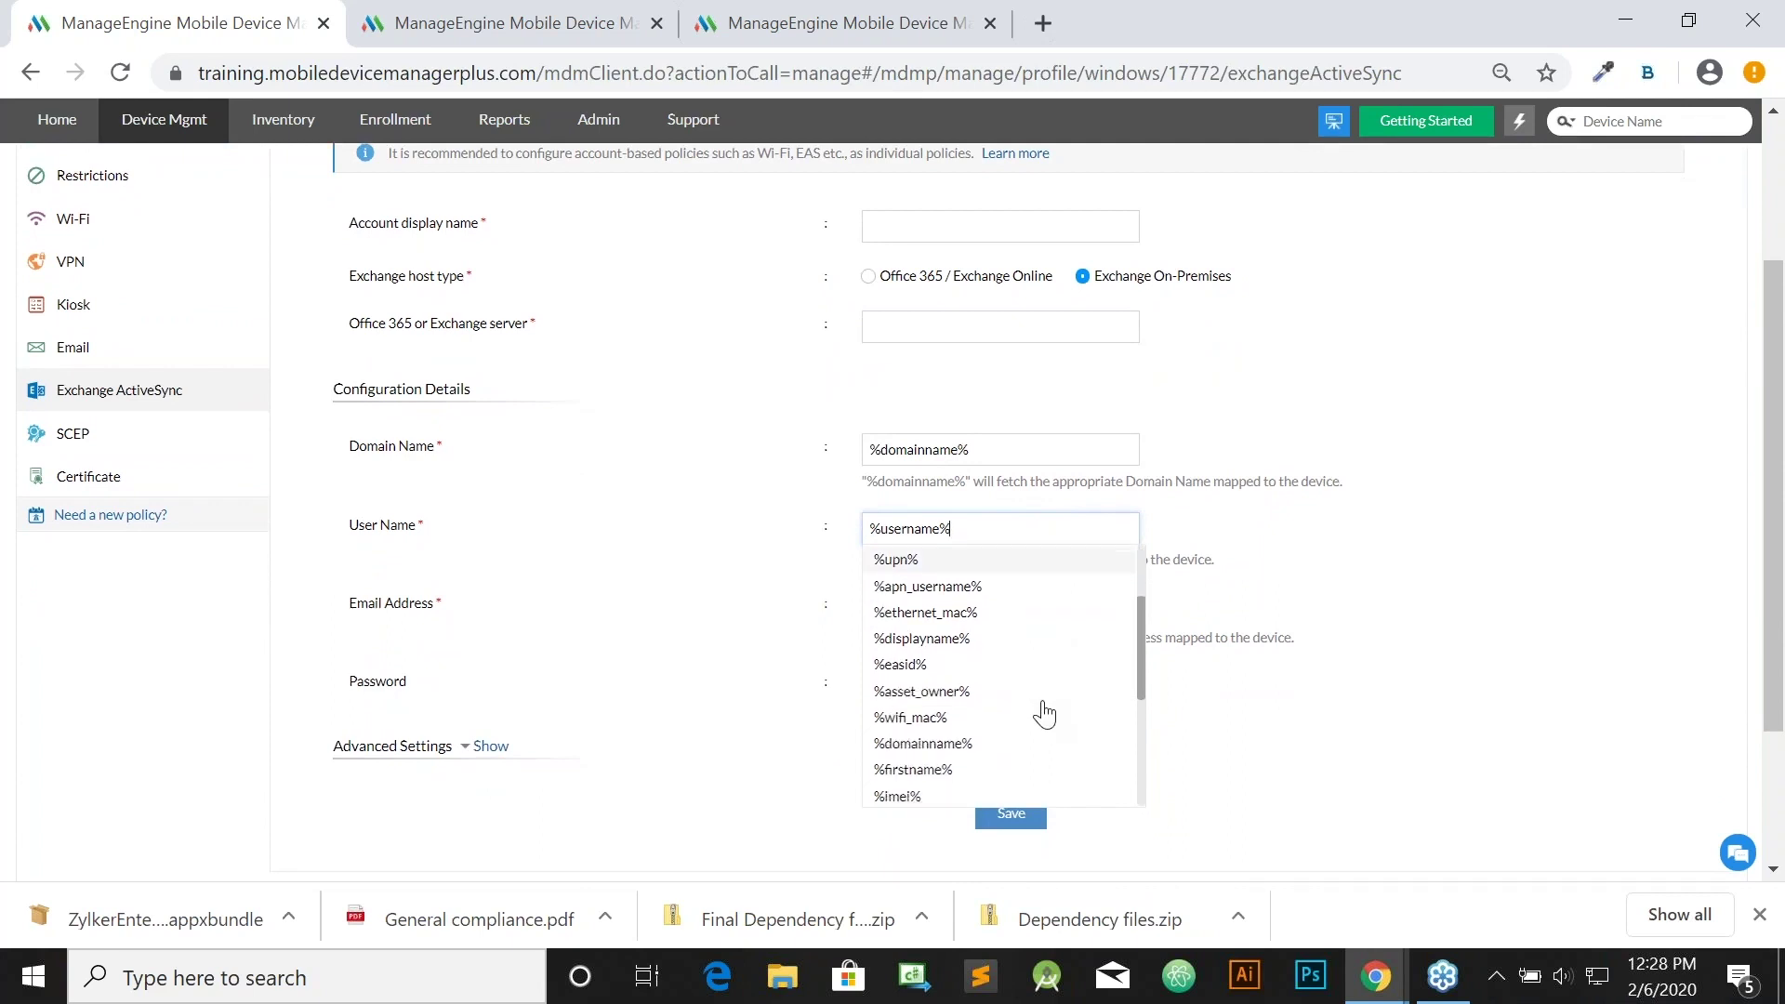
pyautogui.scroll(-1, 1044, 714)
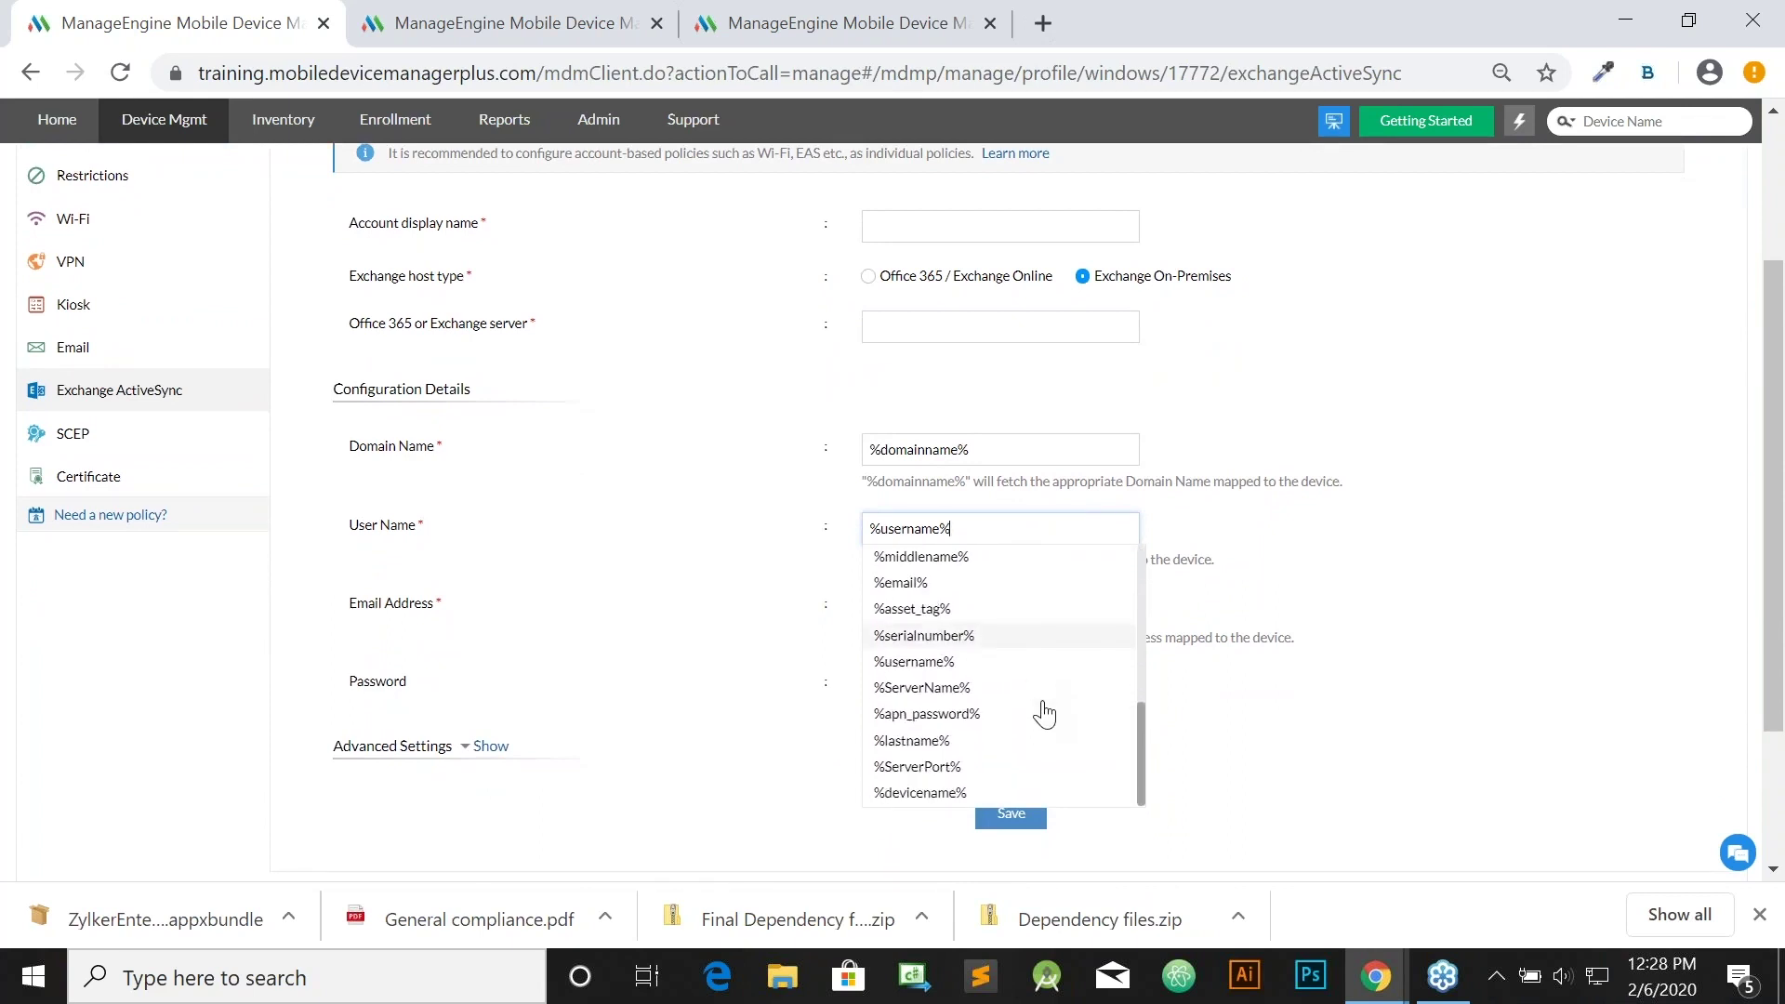
pyautogui.click(758, 665)
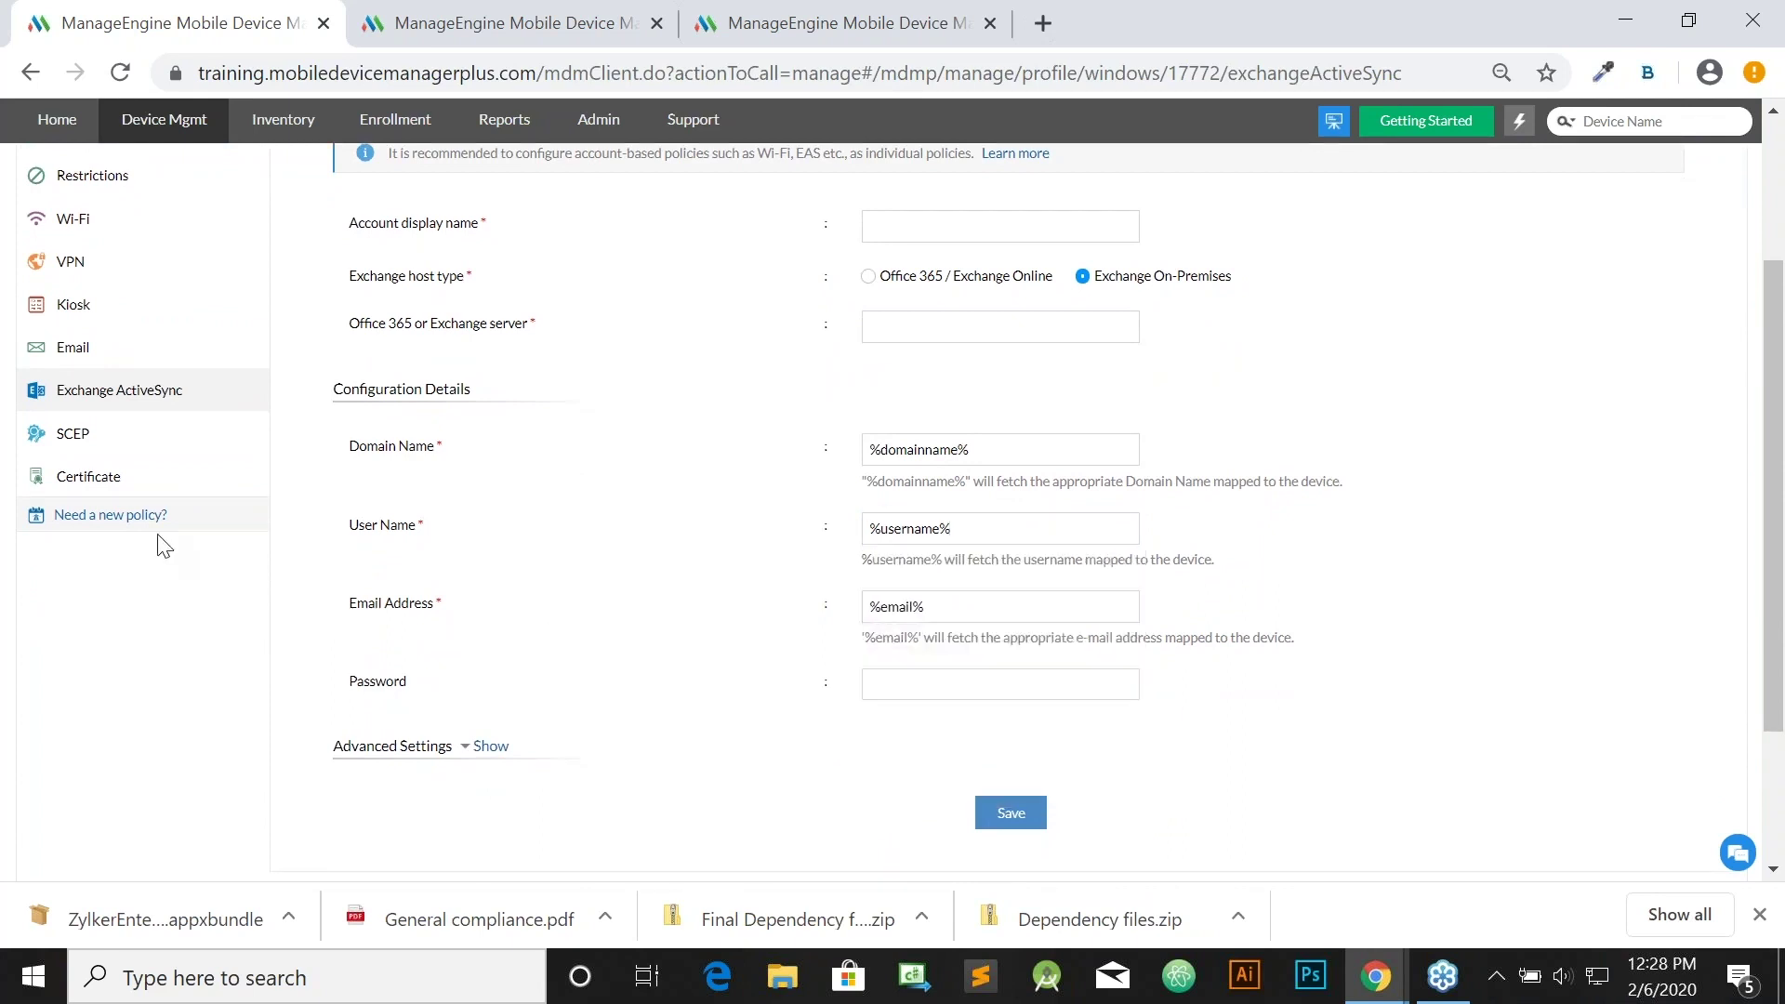
# View the settings of the Certificate policy and of the SCEP policy.
pyautogui.click(138, 481)
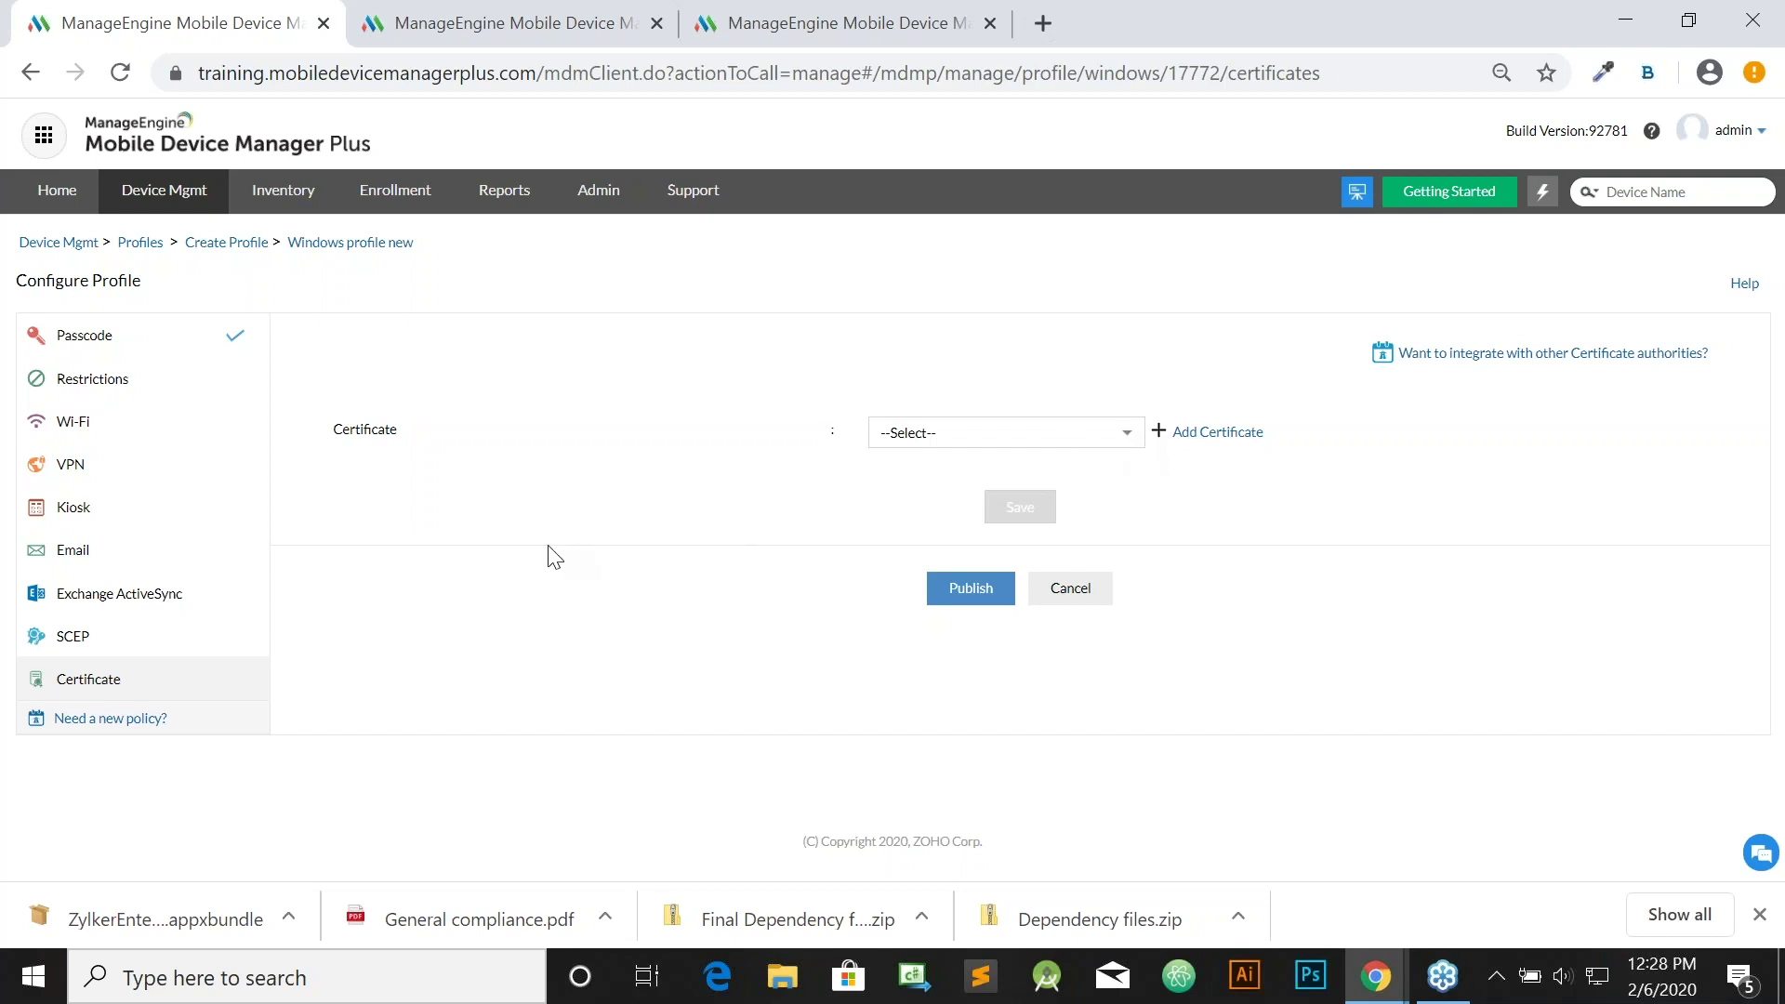
pyautogui.click(135, 638)
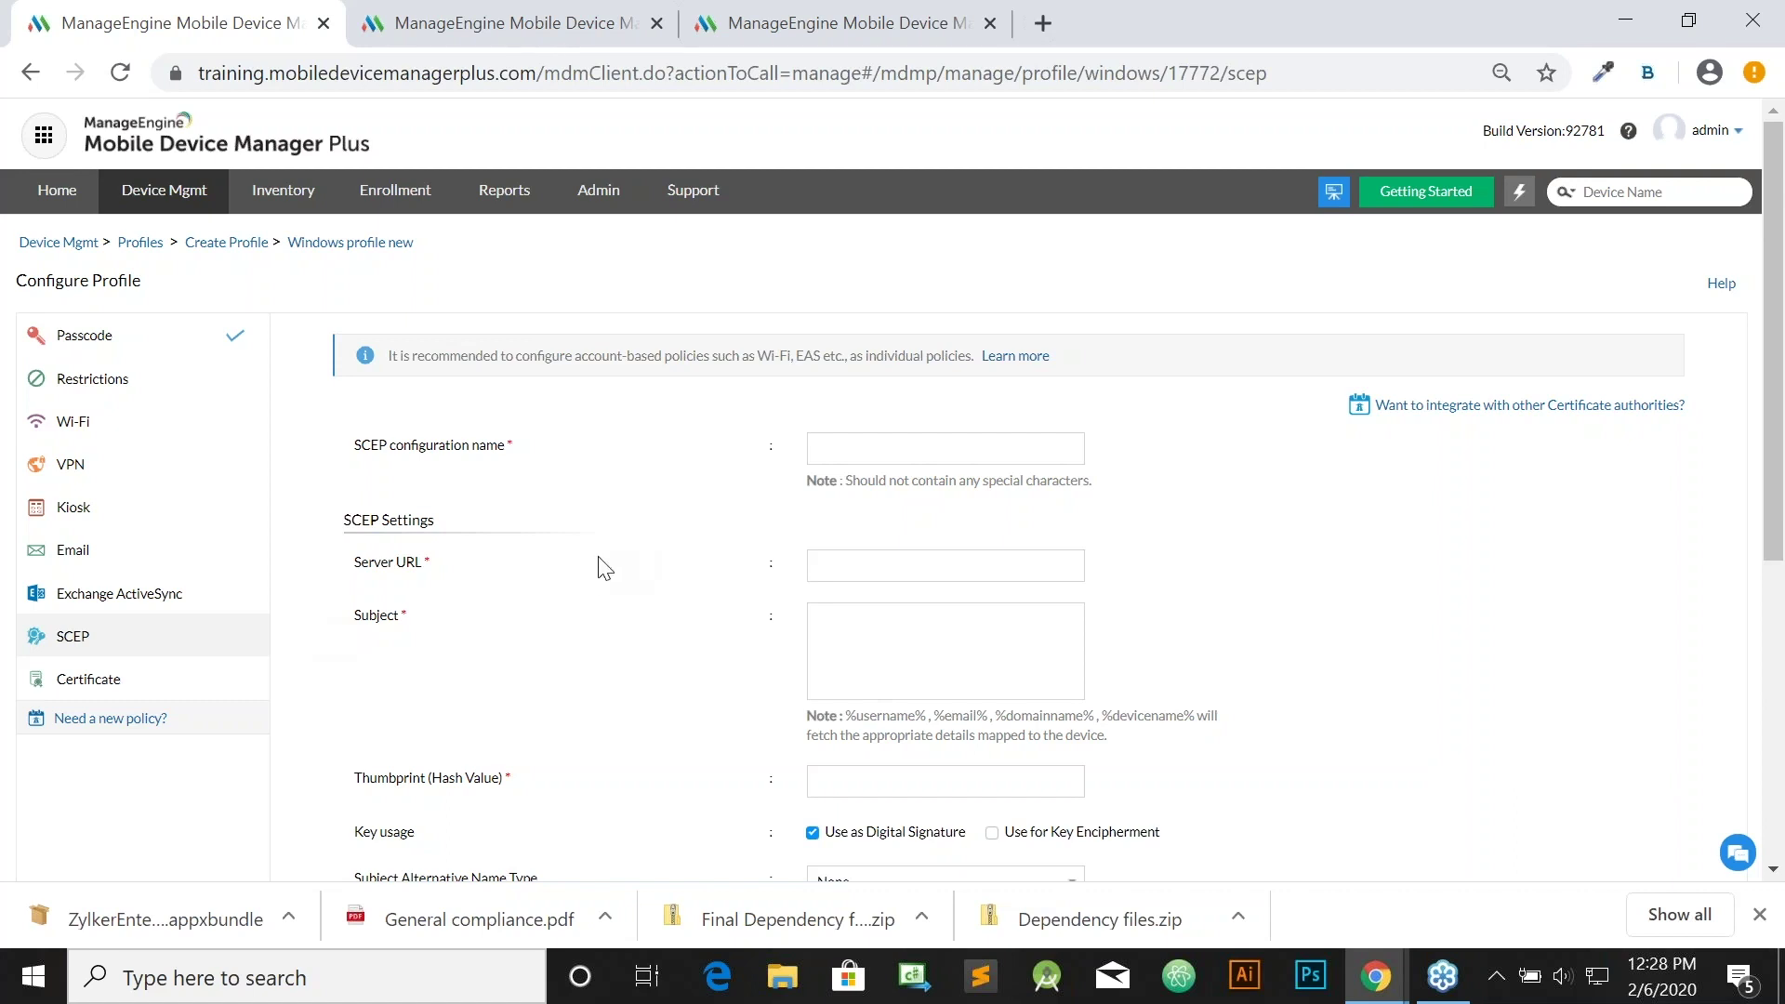
# In the Restrictions policy's device functionality settings, disable the SD card and restrict the camera.
pyautogui.click(140, 400)
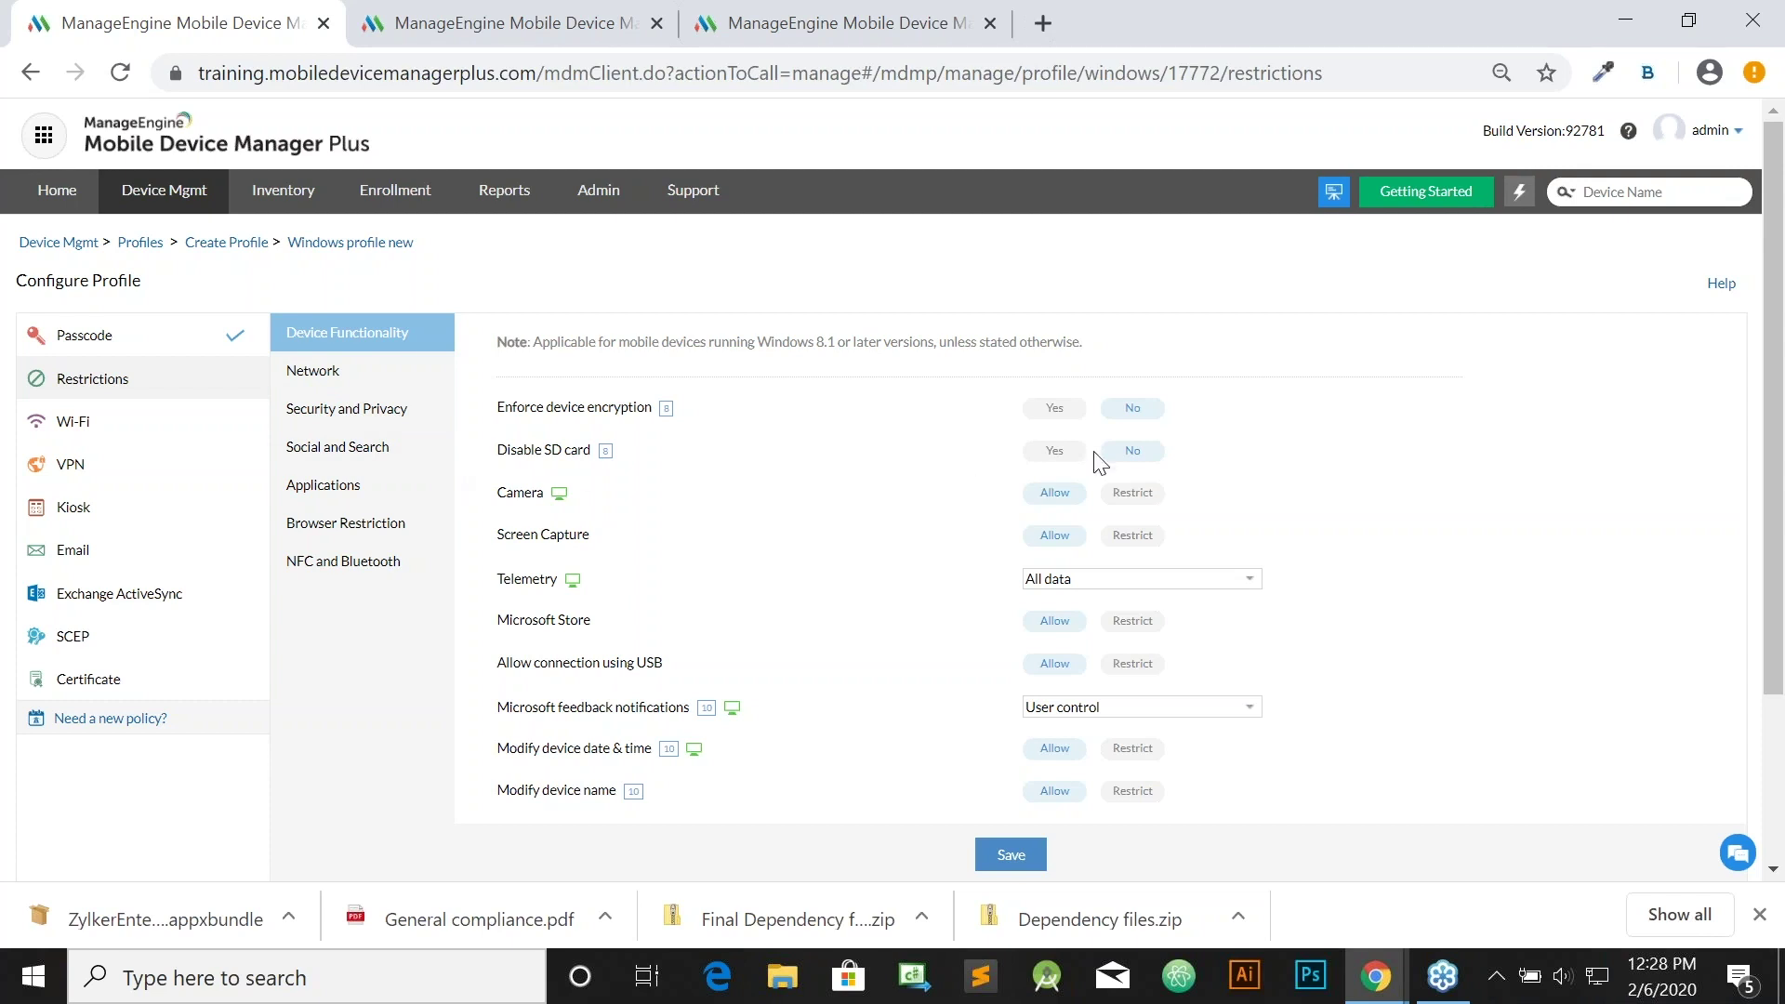
pyautogui.click(1057, 454)
pyautogui.click(1115, 497)
# Deny installing non-Store apps in the application restrictions, save the policy, and publish the Windows profile.
pyautogui.click(344, 498)
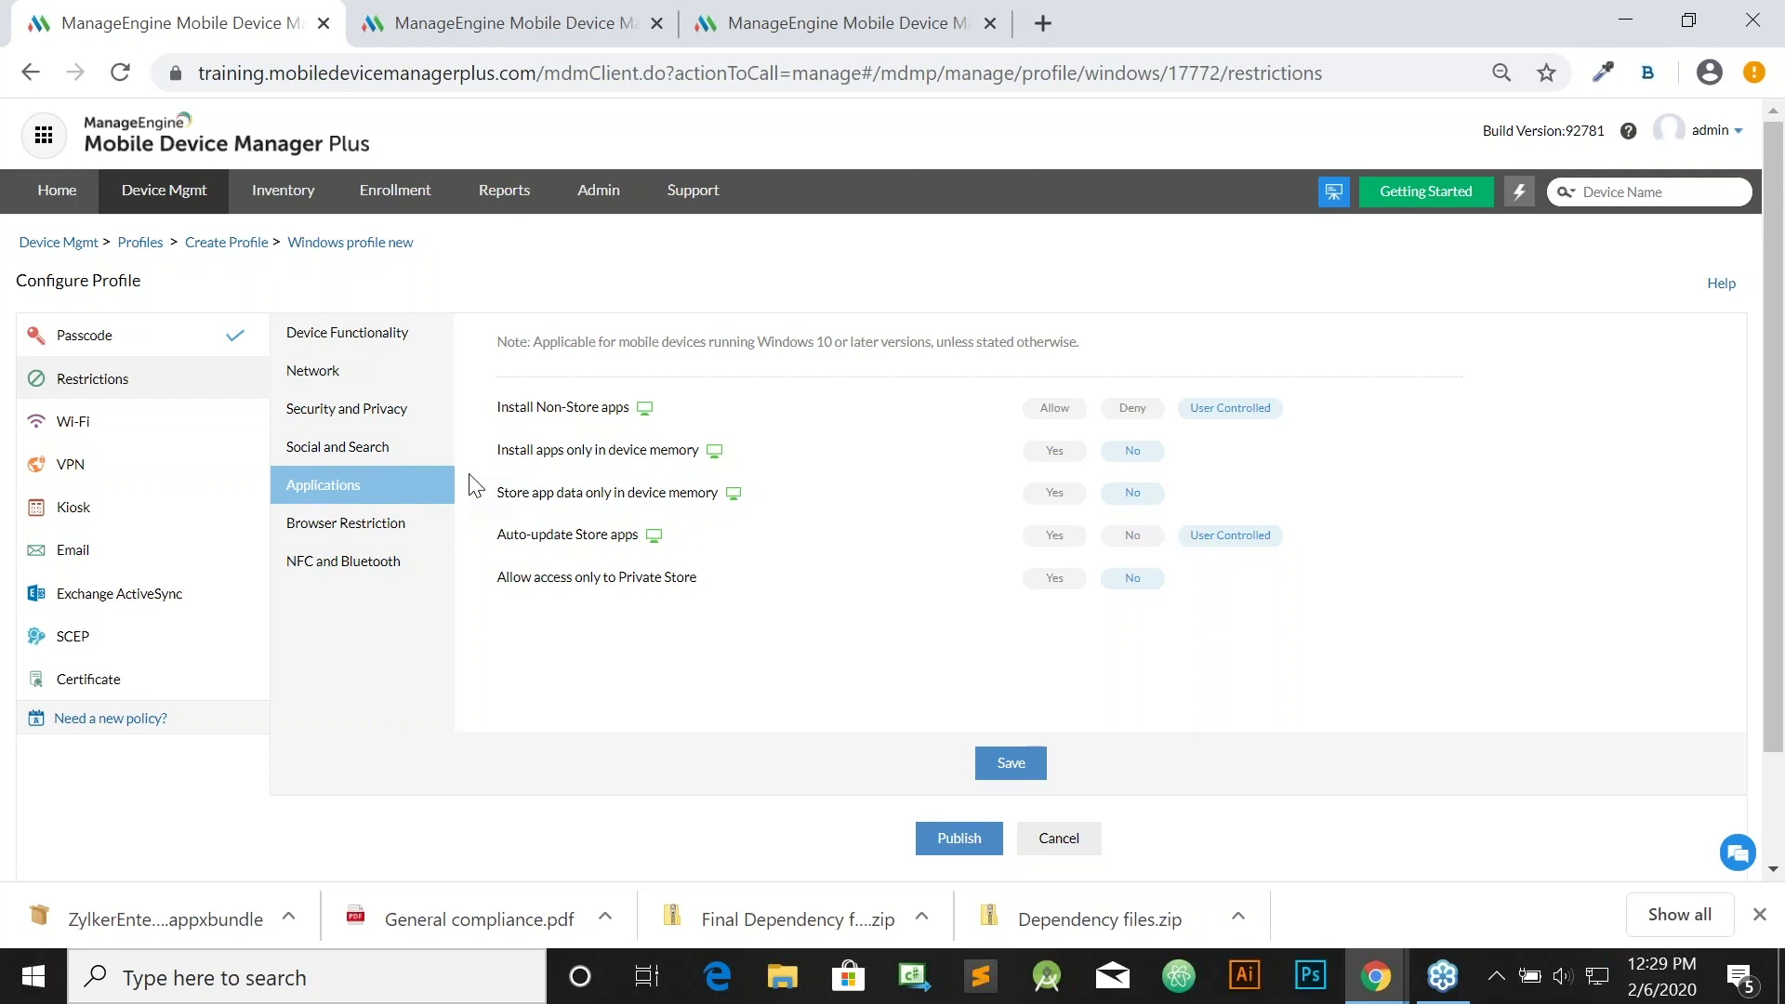
pyautogui.click(1140, 411)
pyautogui.click(1011, 764)
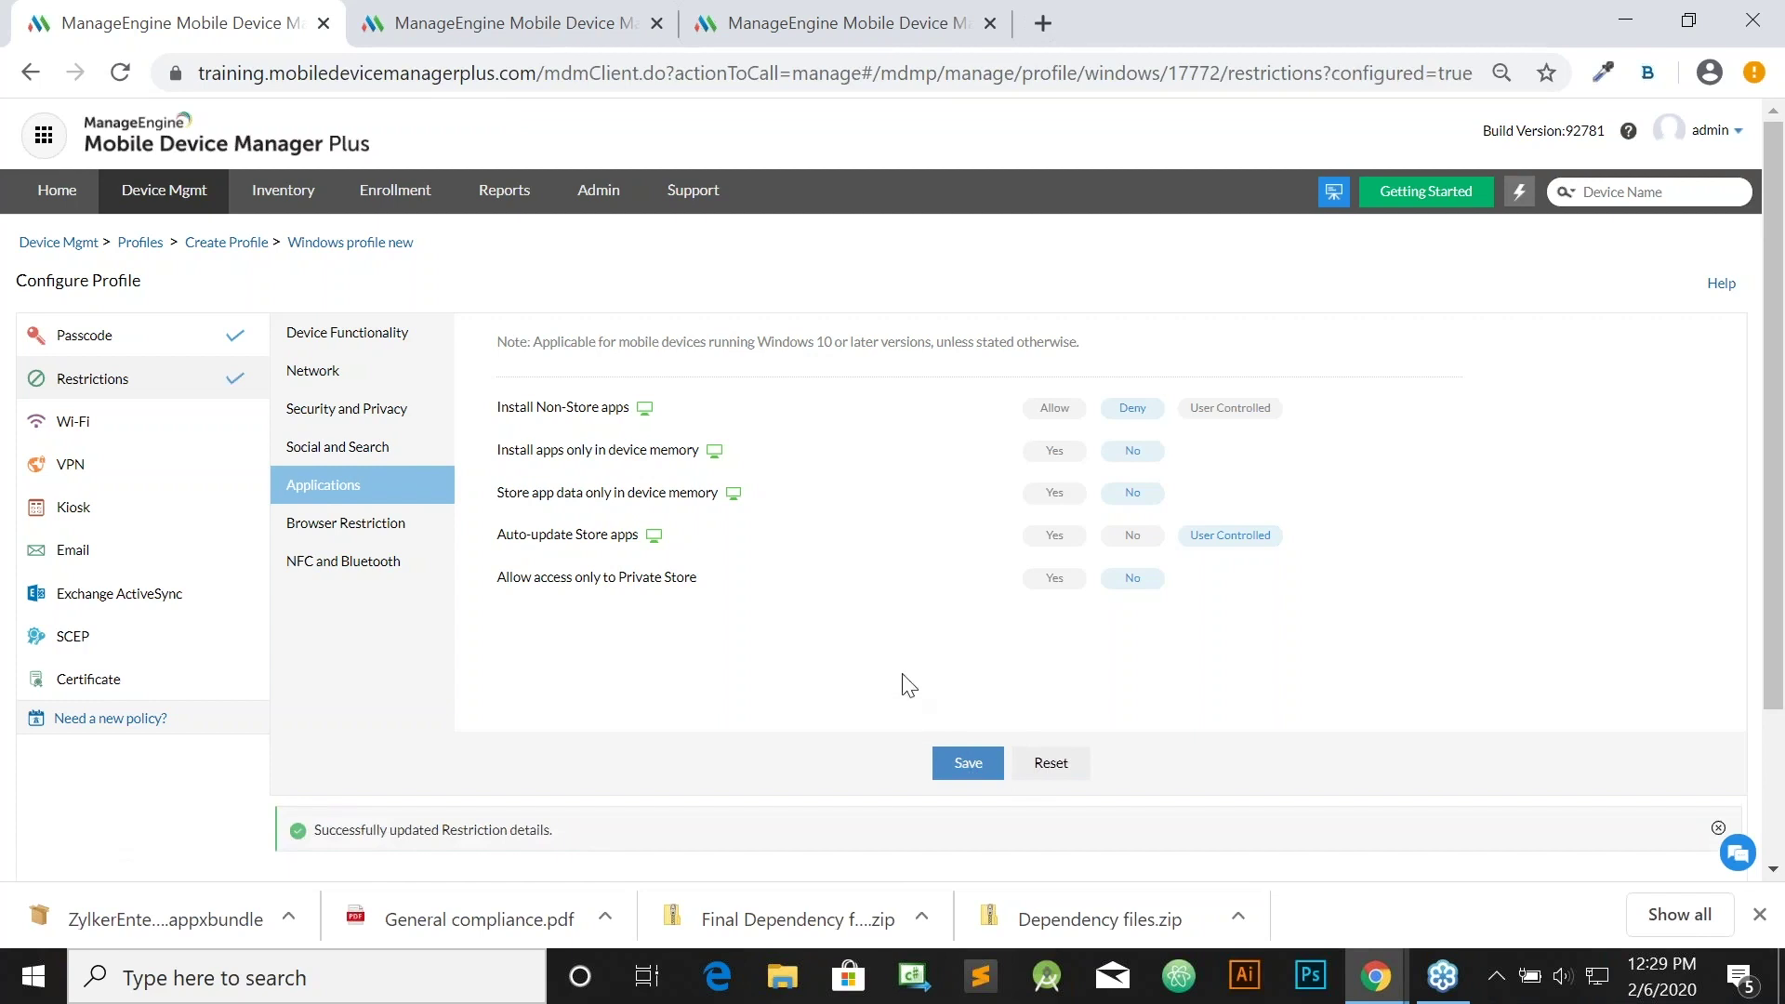
pyautogui.scroll(-2, 907, 687)
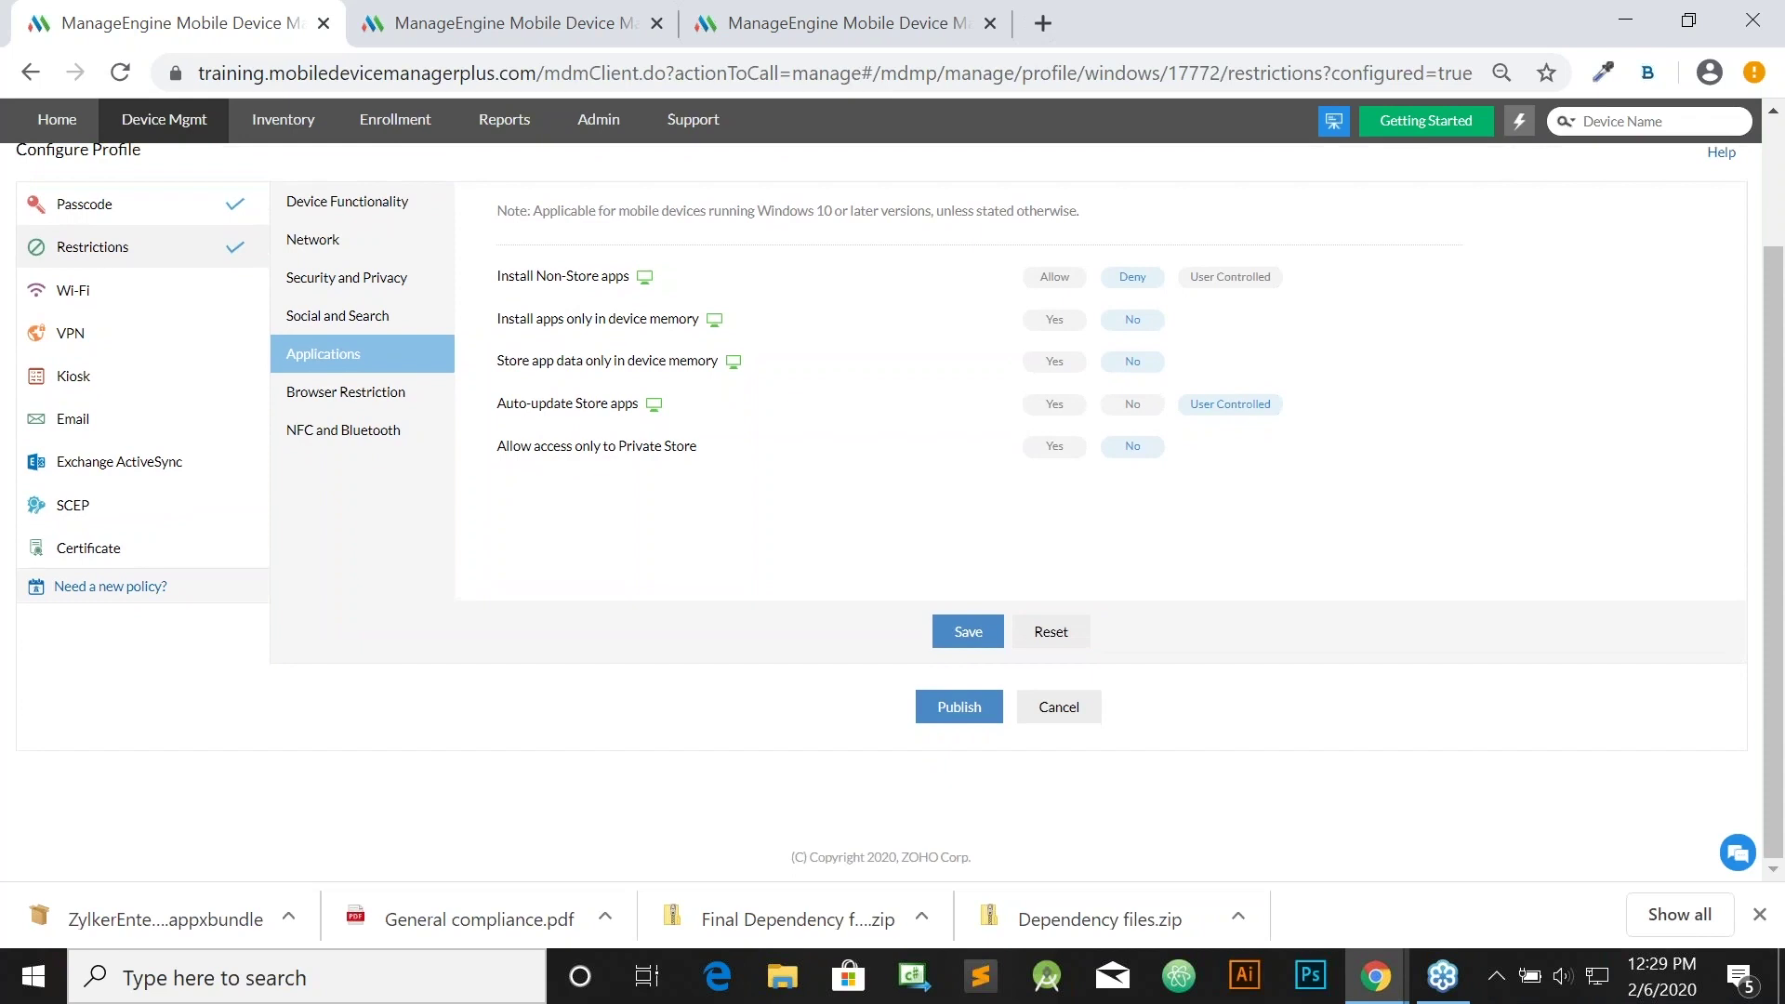
pyautogui.click(958, 718)
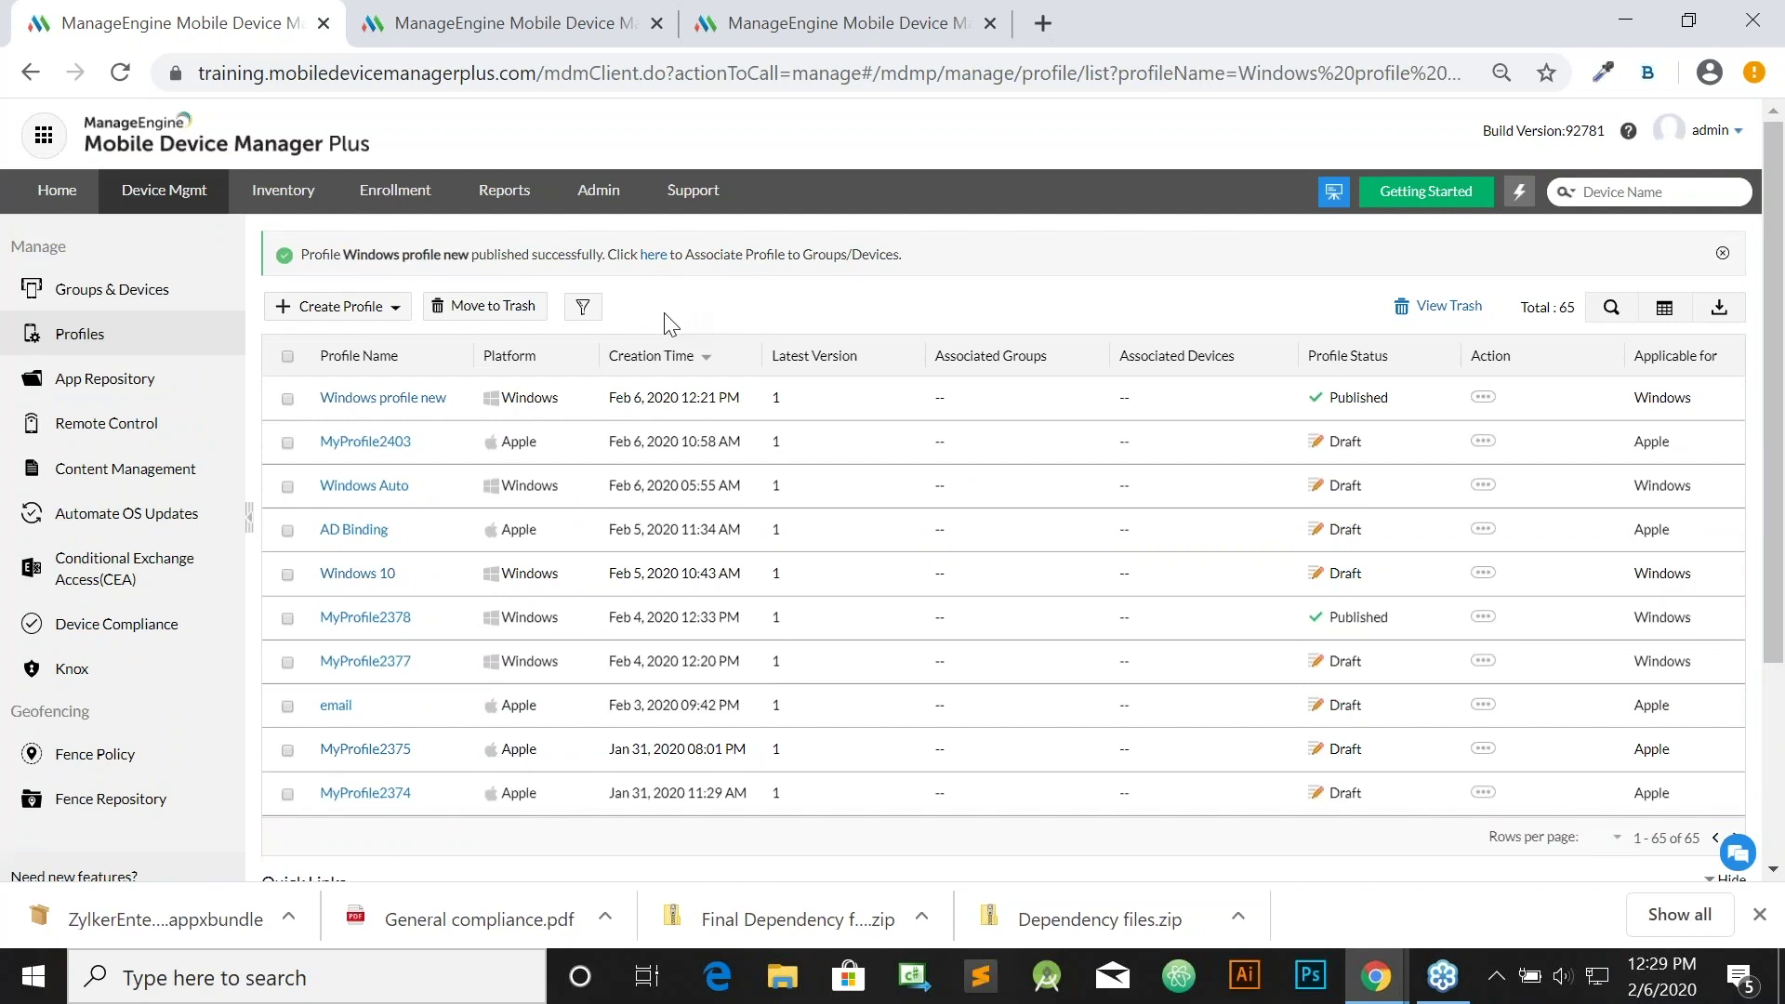
# Open the managed devices list and filter it to the Windows platform.
pyautogui.click(137, 297)
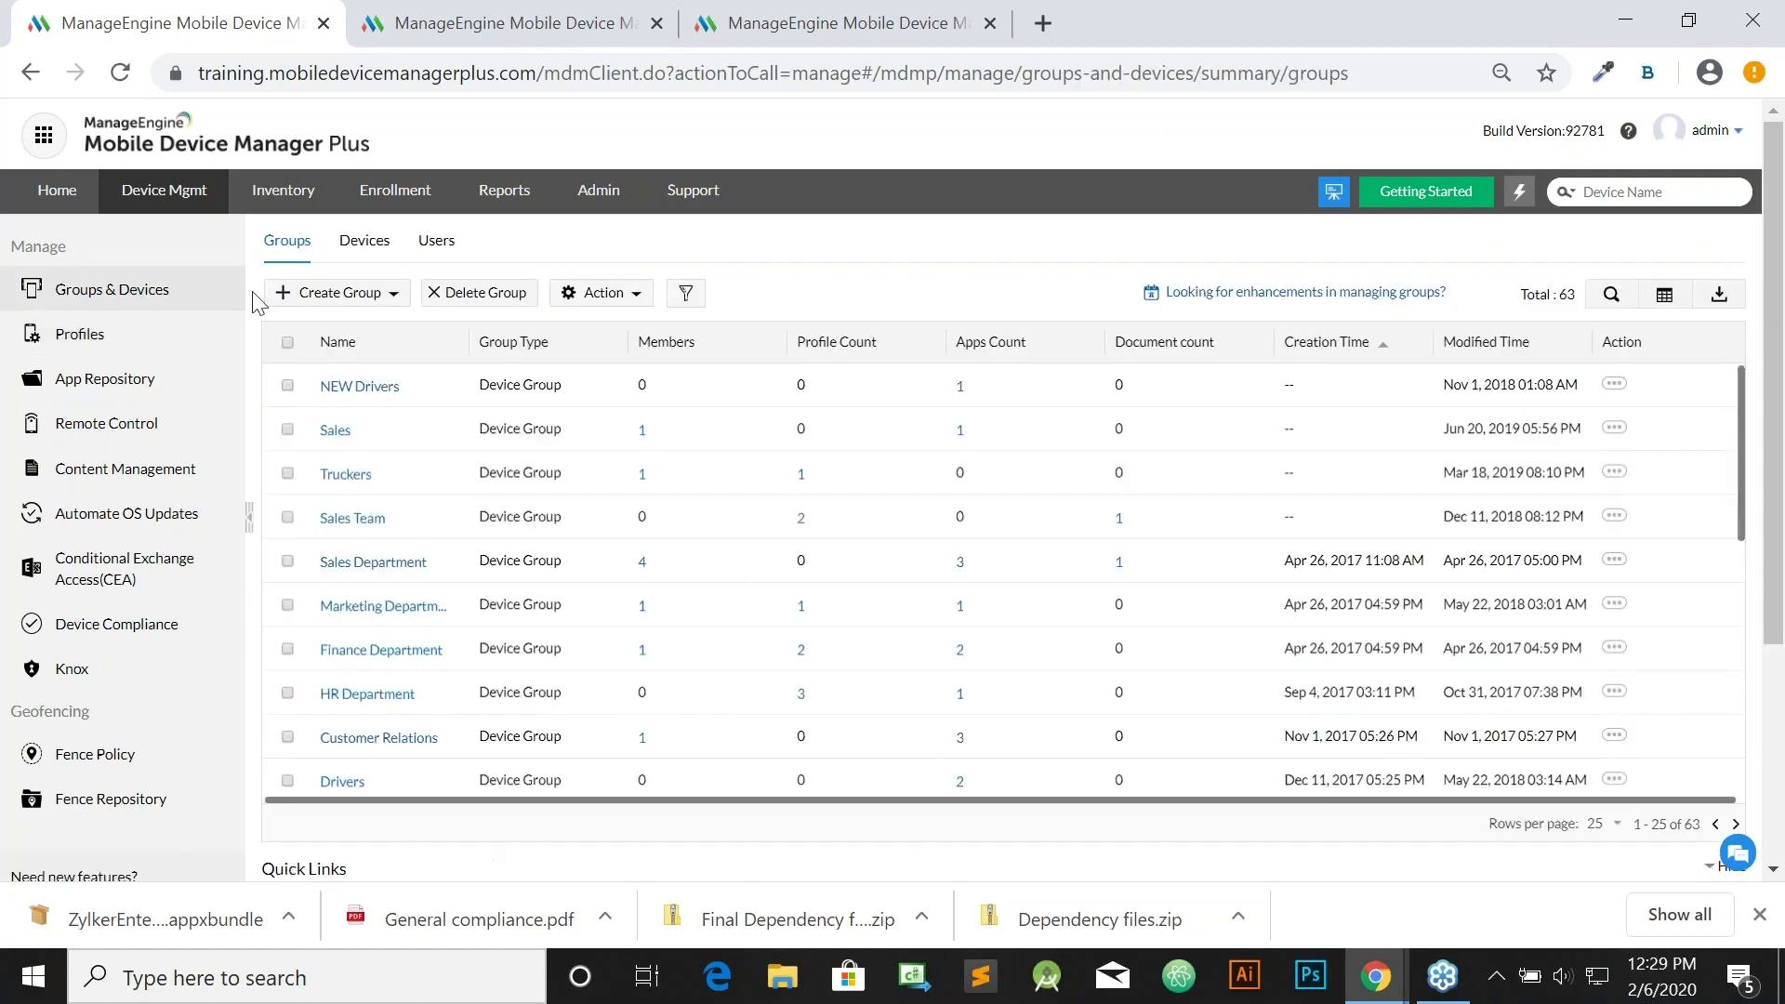
pyautogui.click(361, 263)
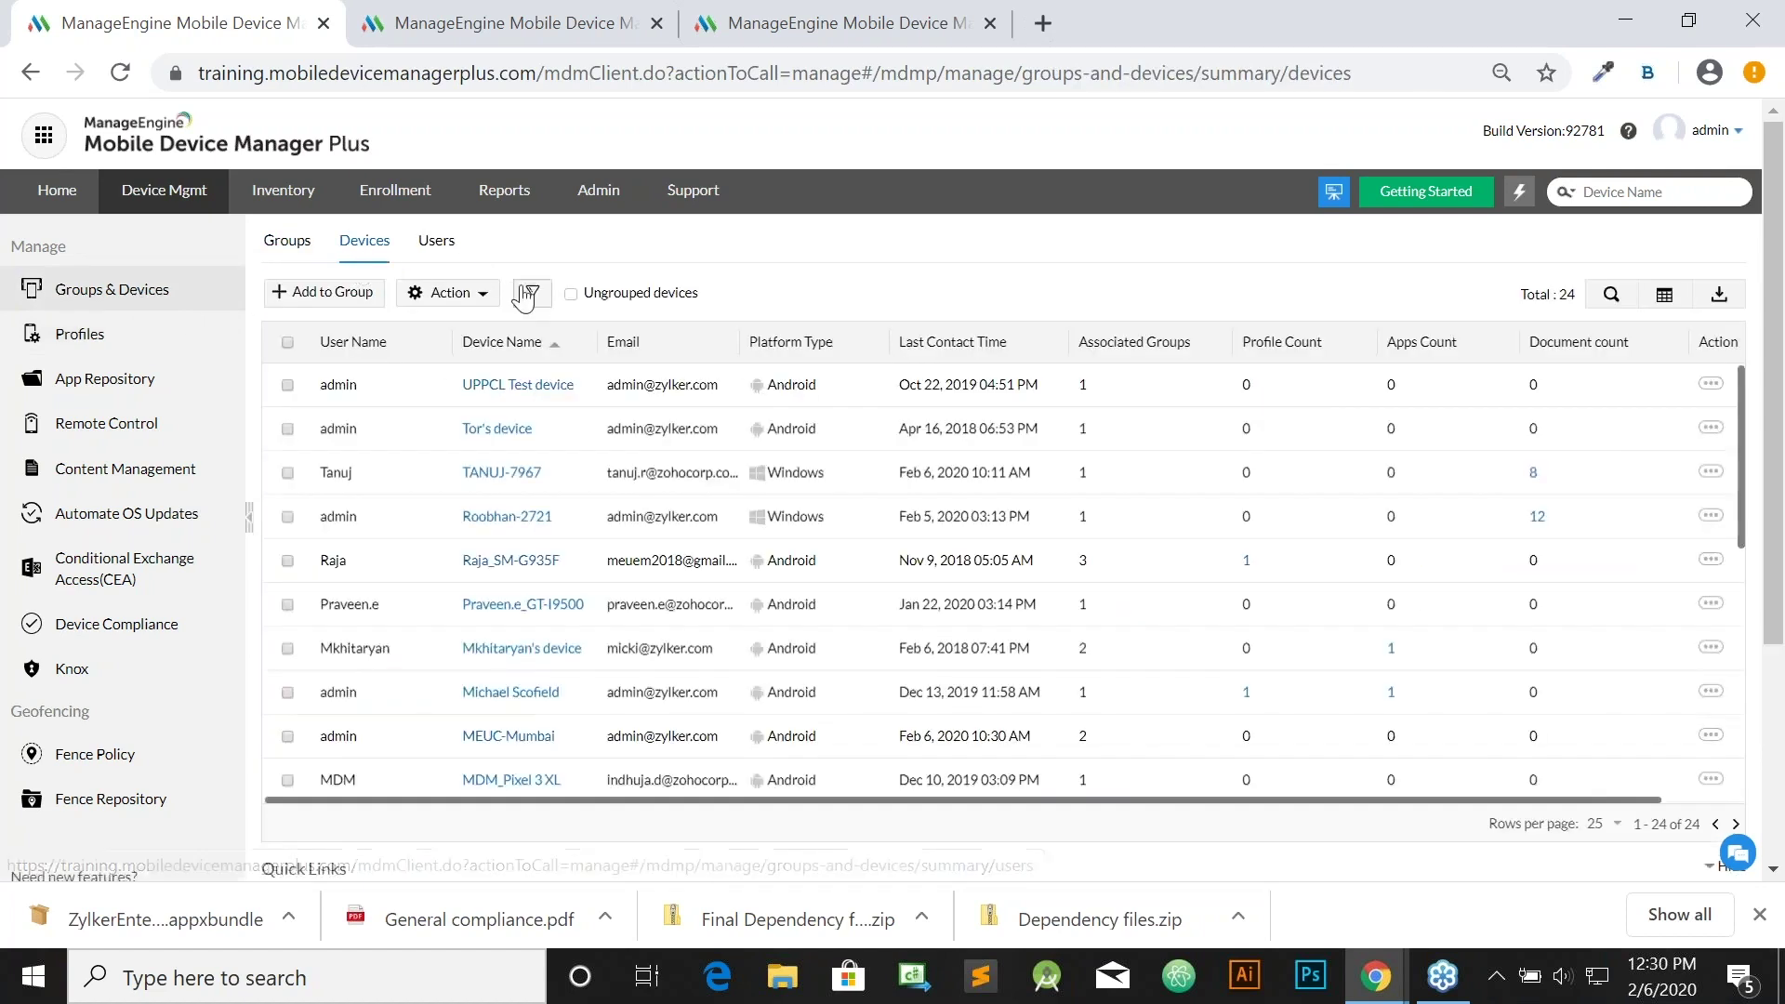
pyautogui.click(530, 294)
pyautogui.moveTo(581, 357)
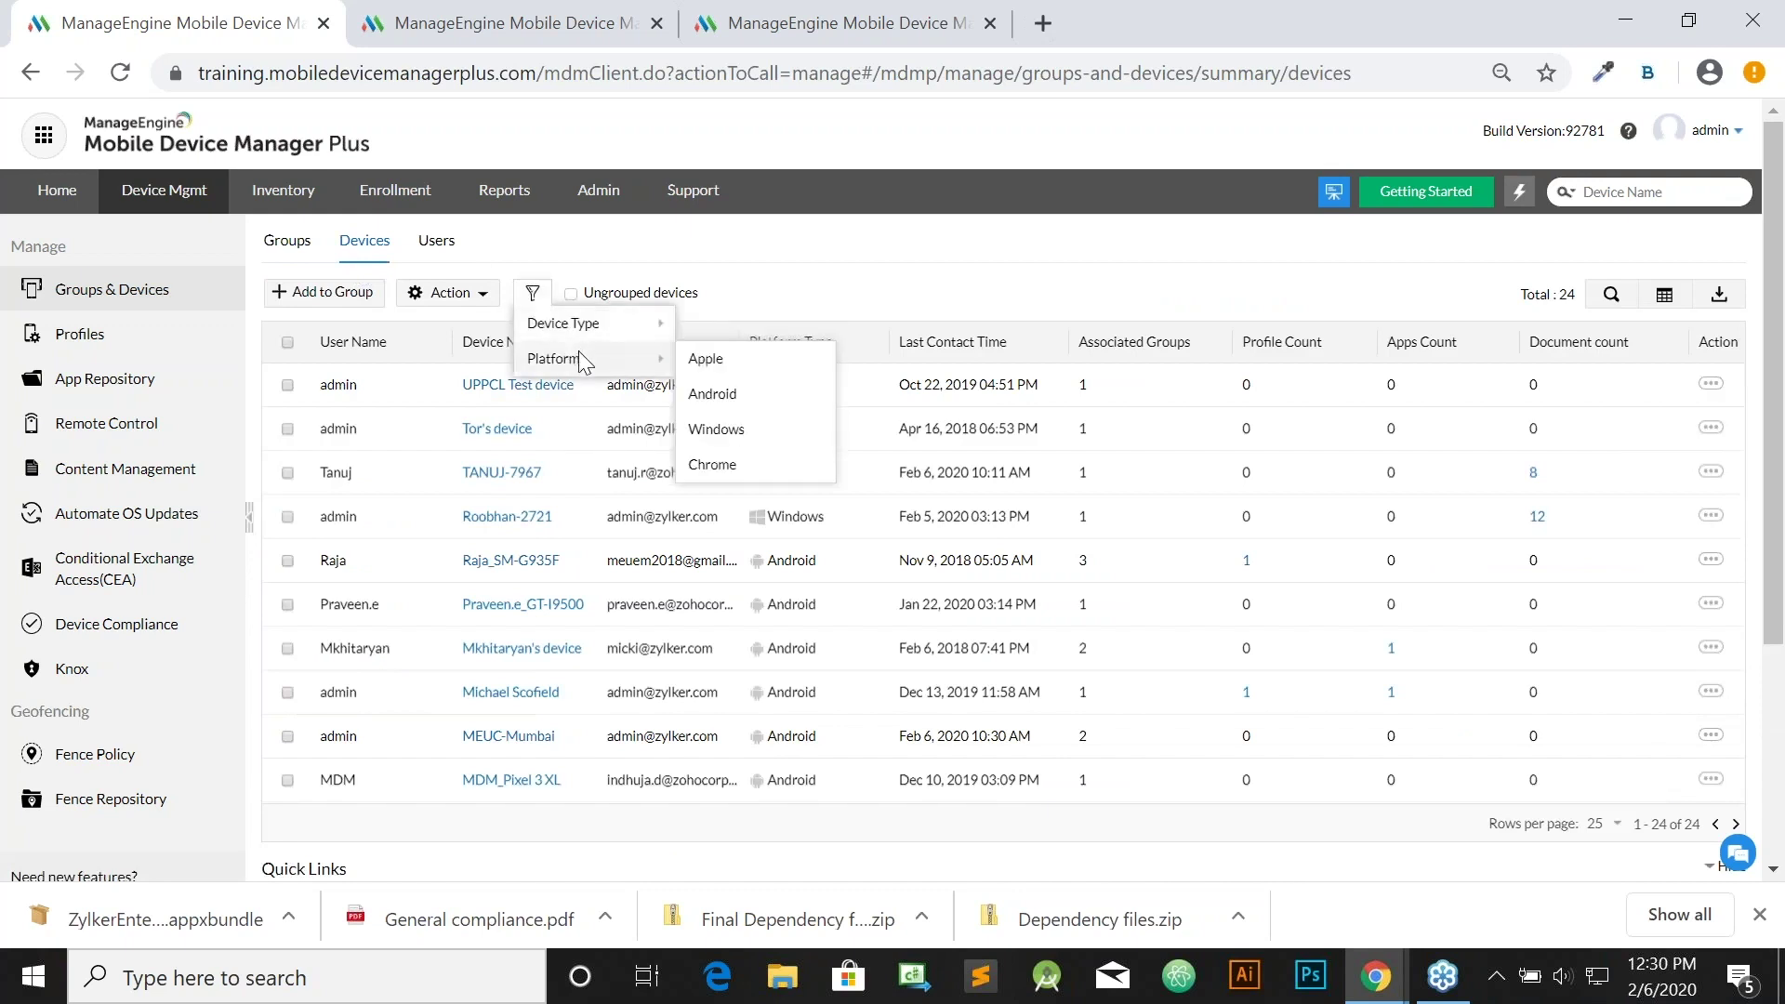
pyautogui.click(720, 430)
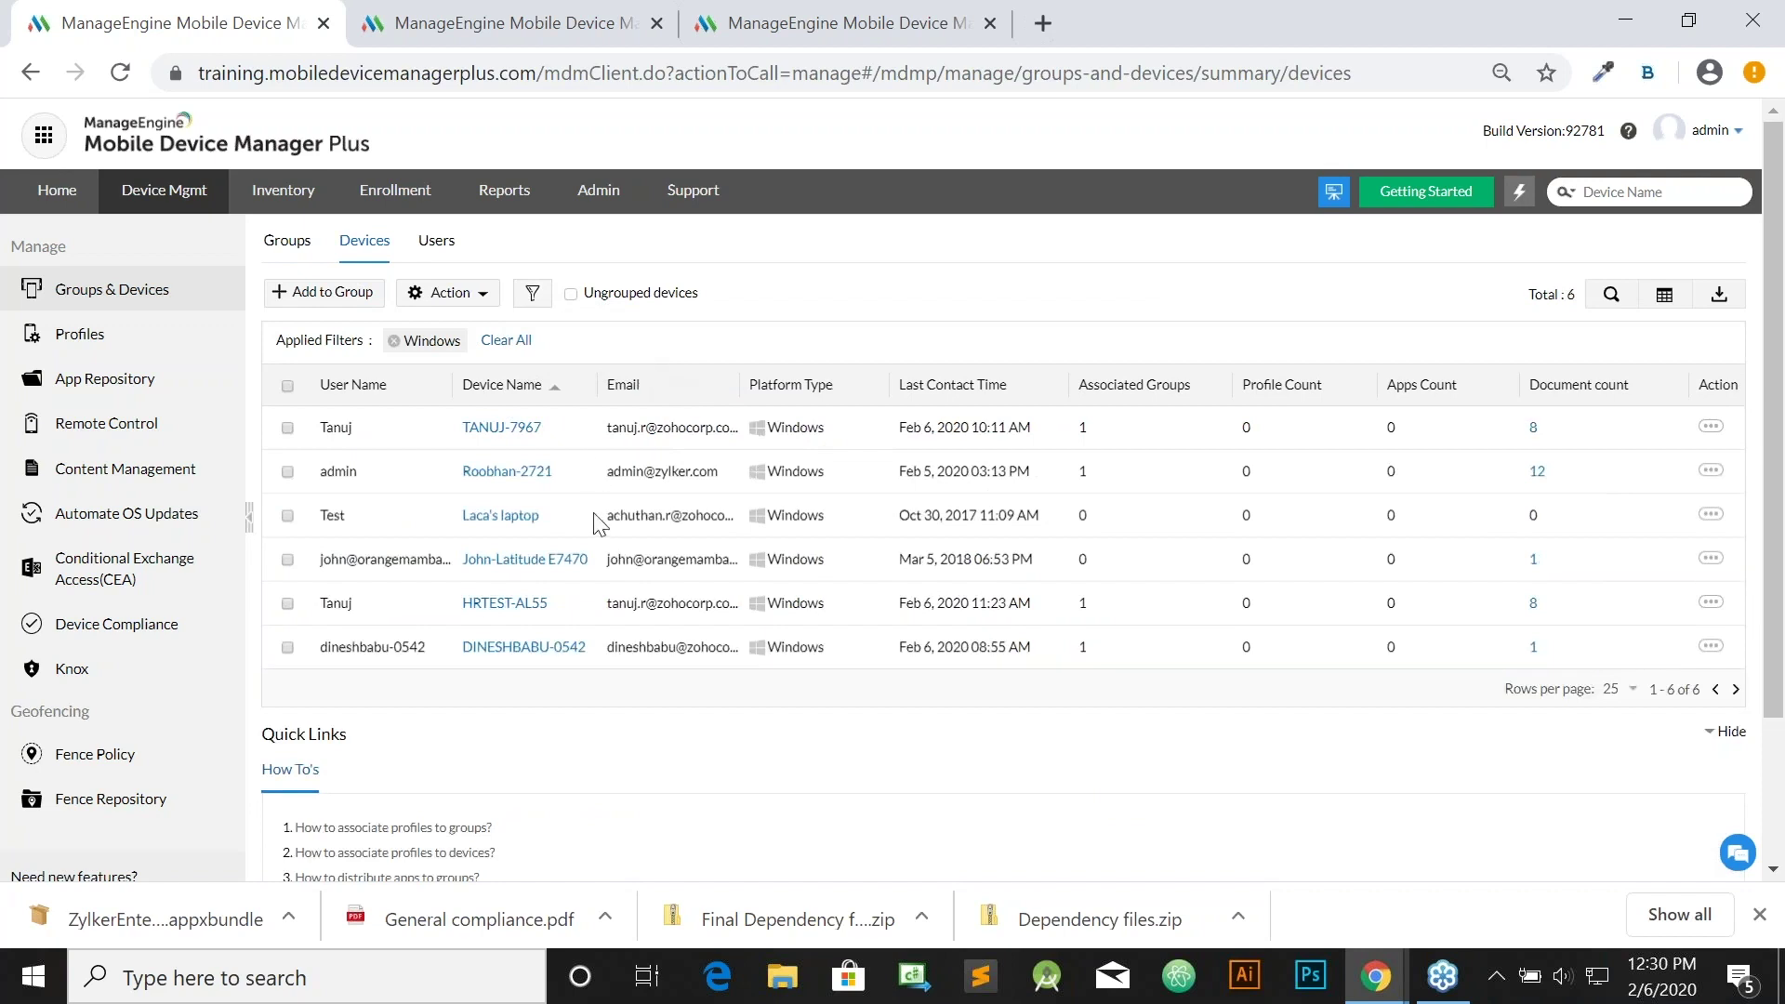
# Associate the profile "Windows profile new" with the Latitude E7470 device.
pyautogui.click(555, 558)
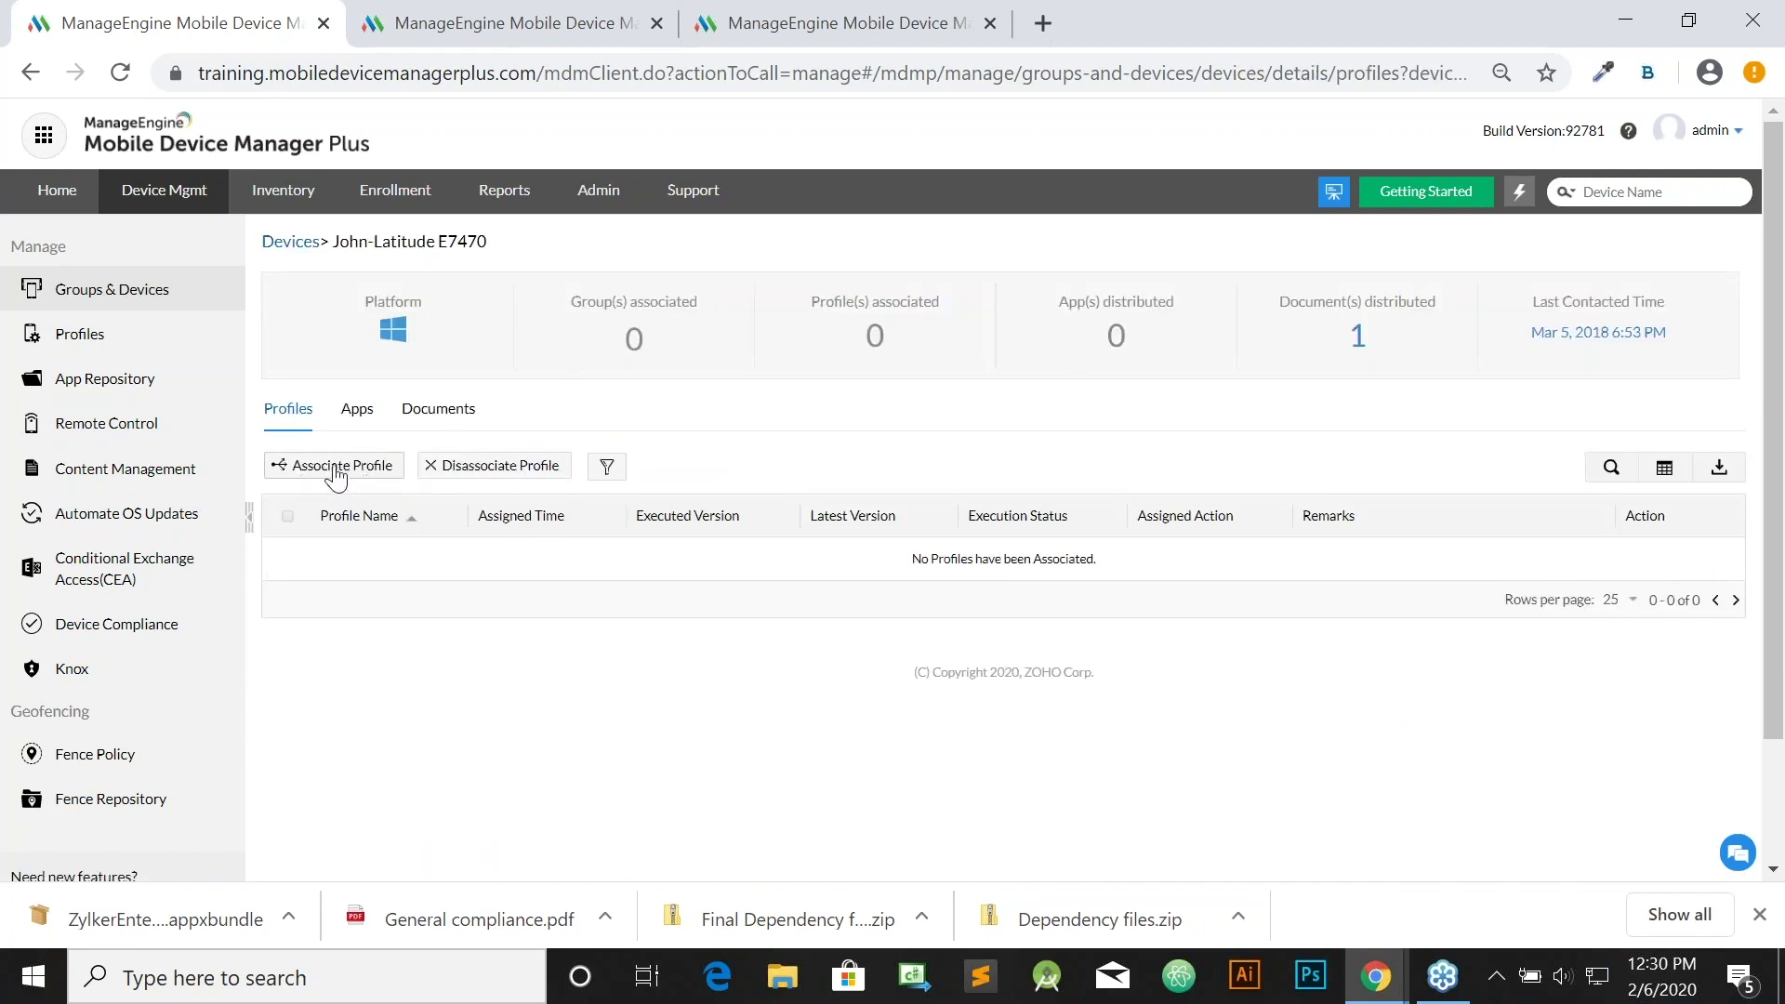
pyautogui.click(336, 475)
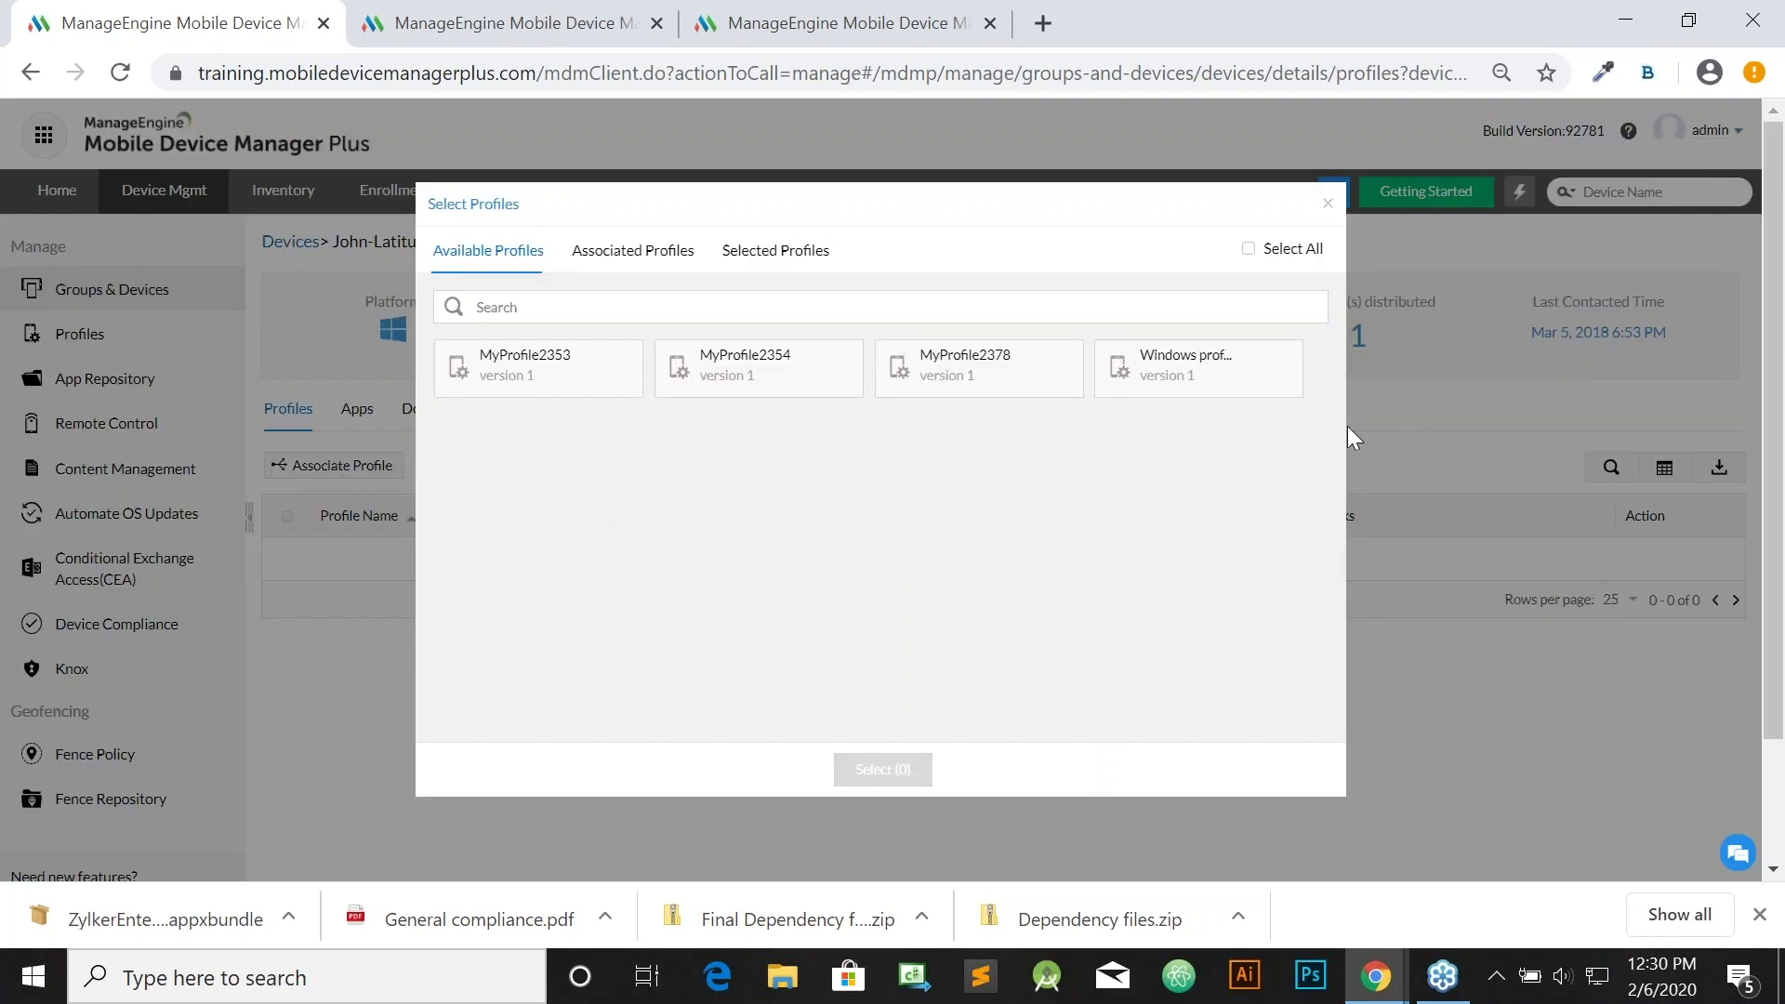
pyautogui.click(1213, 377)
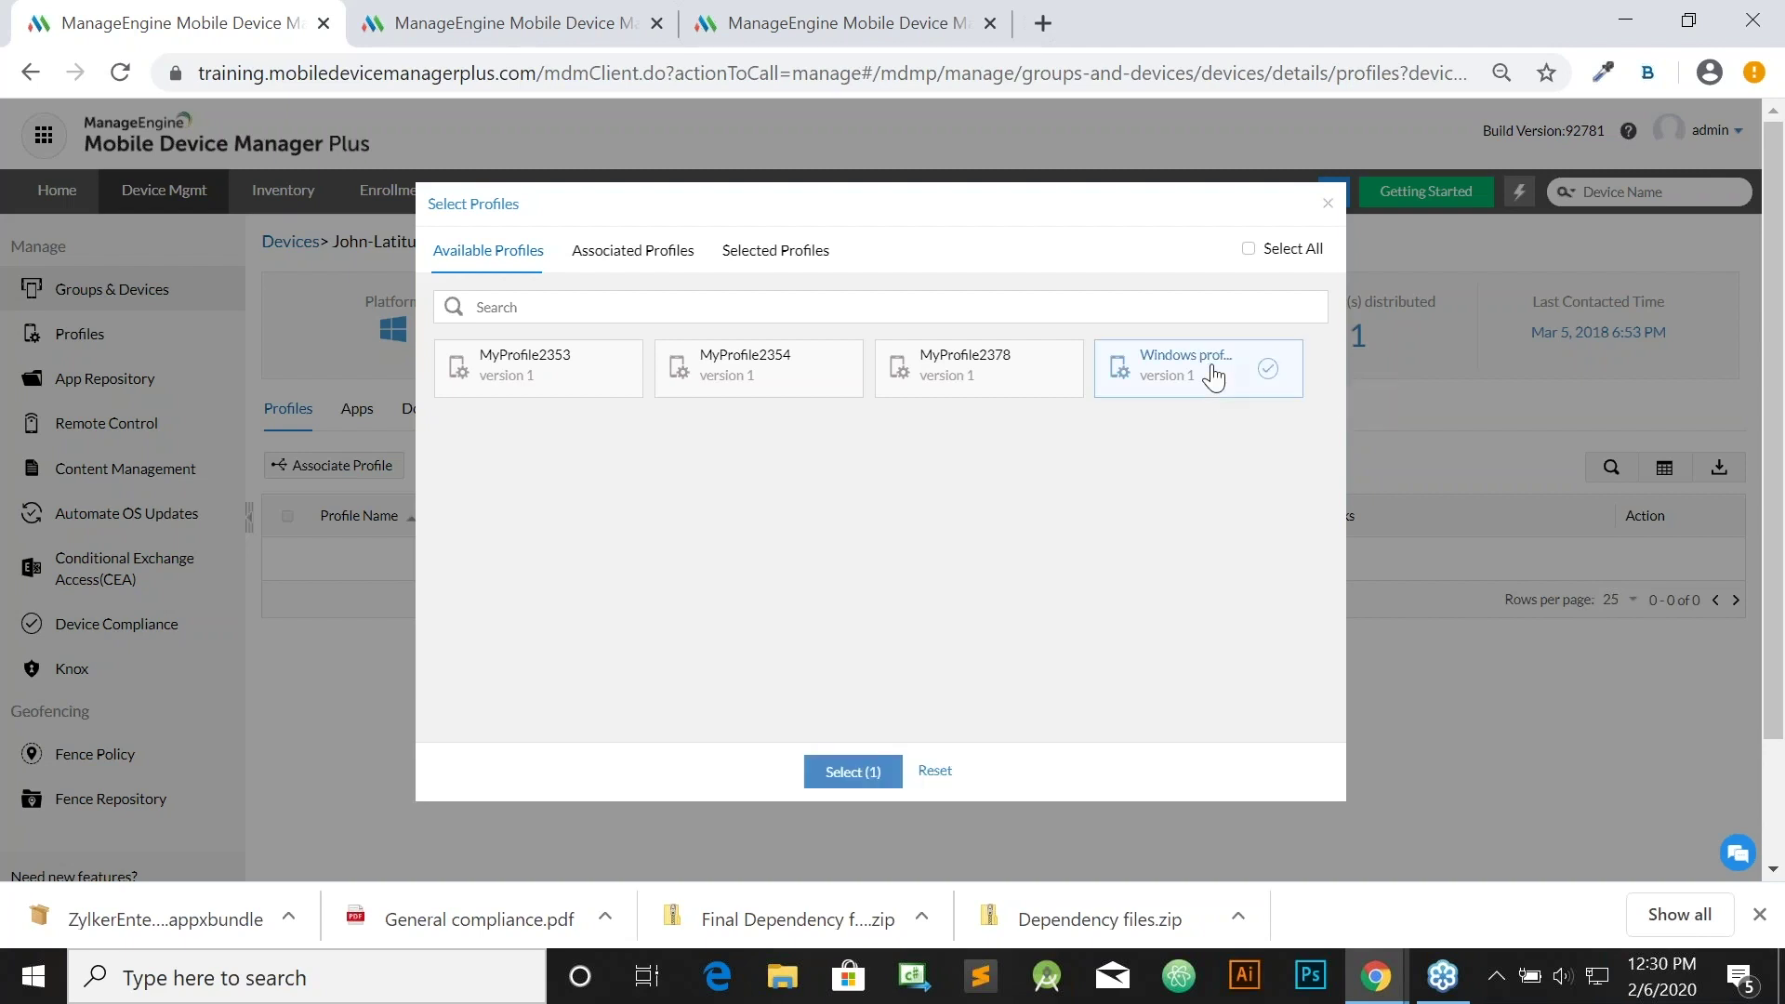
pyautogui.click(851, 773)
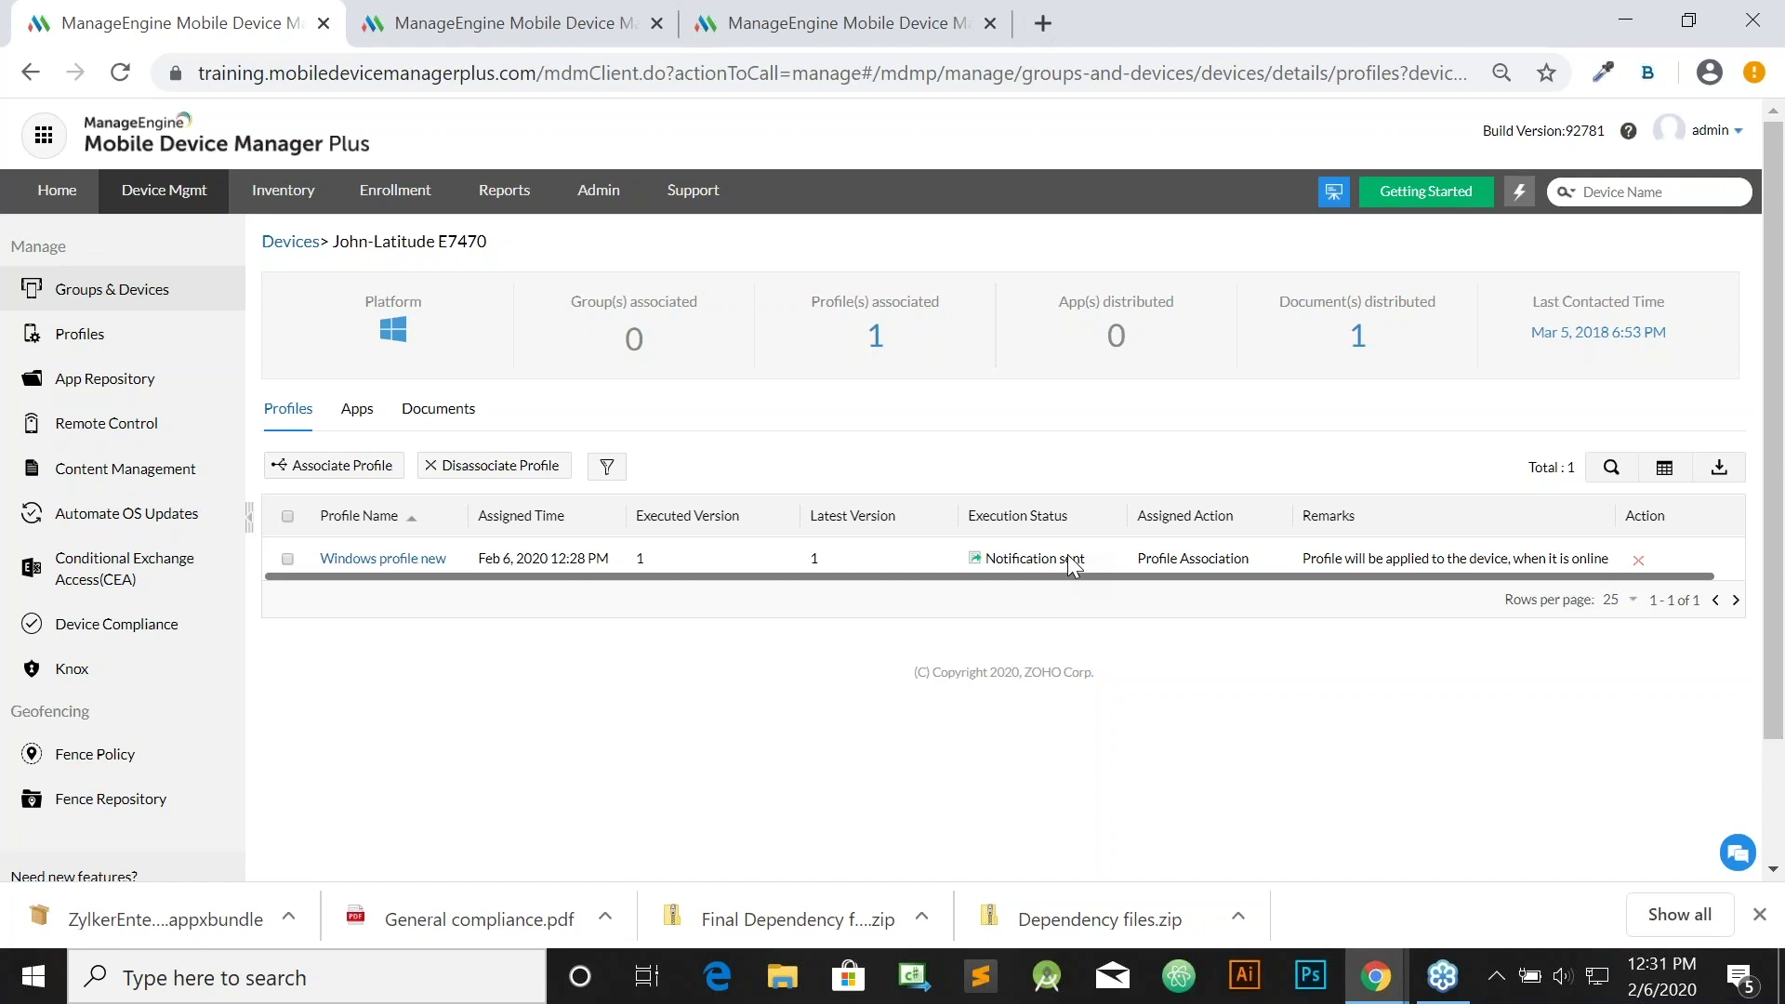
# Create a new Windows profile named "Kiosk for windows".
pyautogui.click(107, 346)
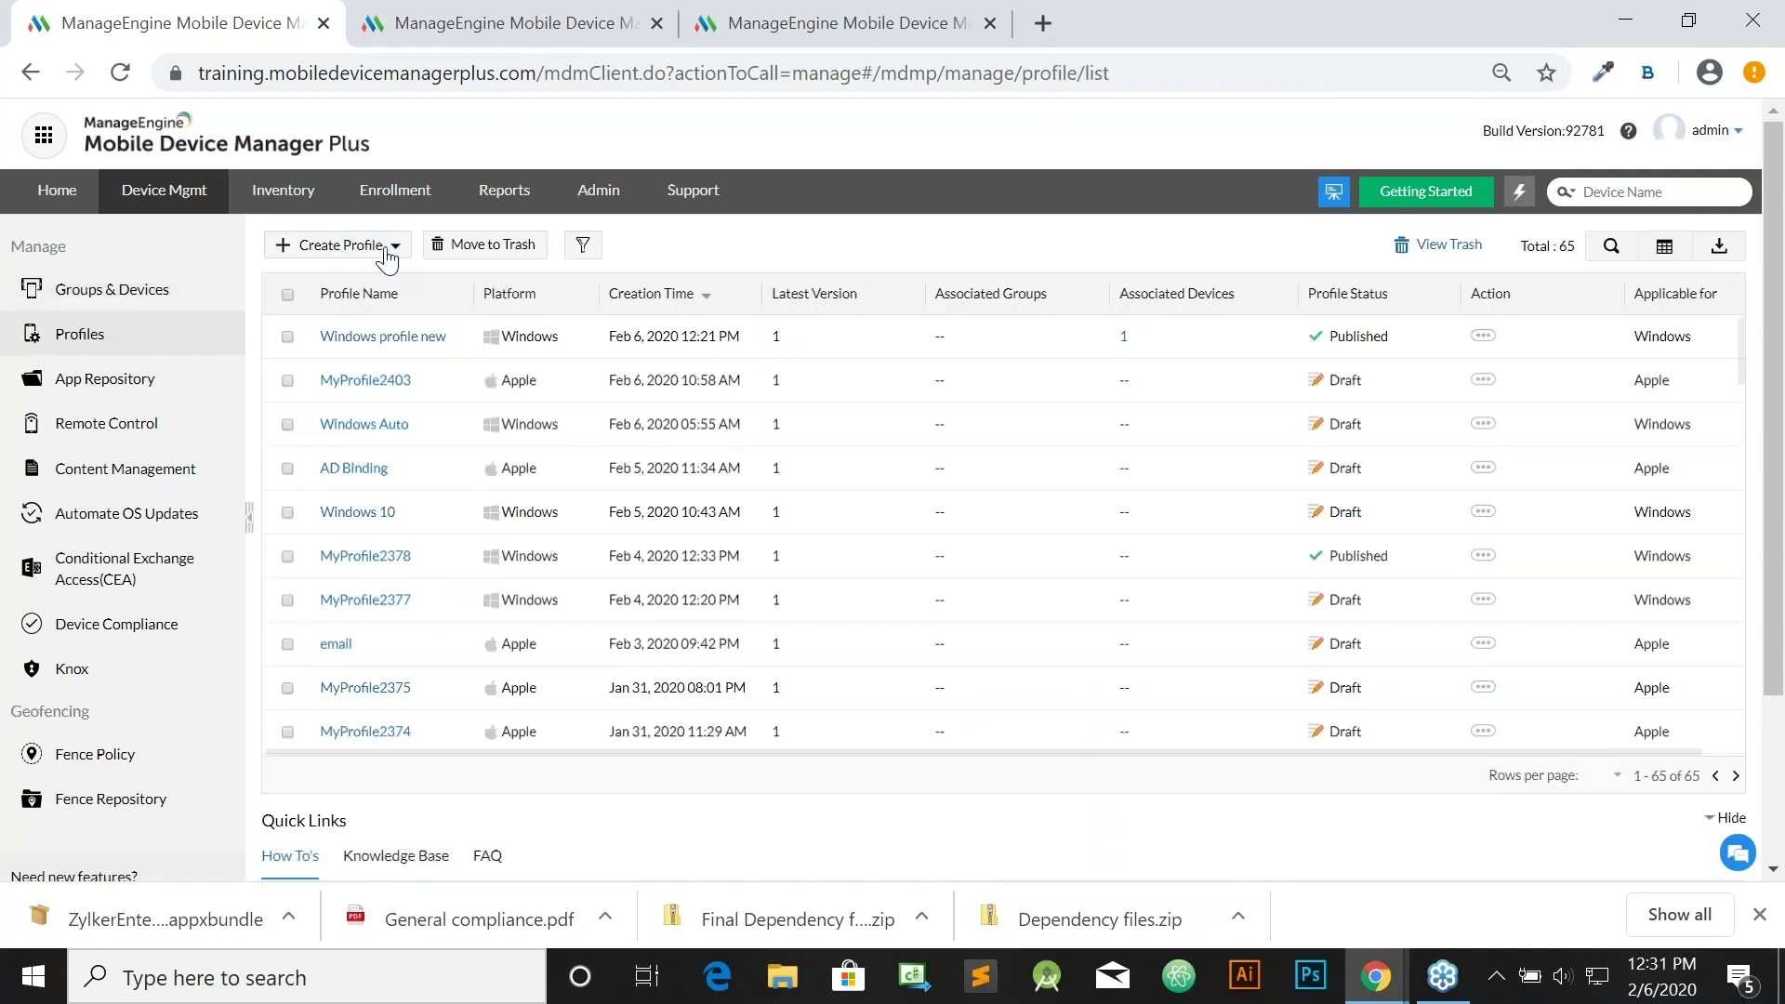
pyautogui.click(385, 249)
pyautogui.click(358, 362)
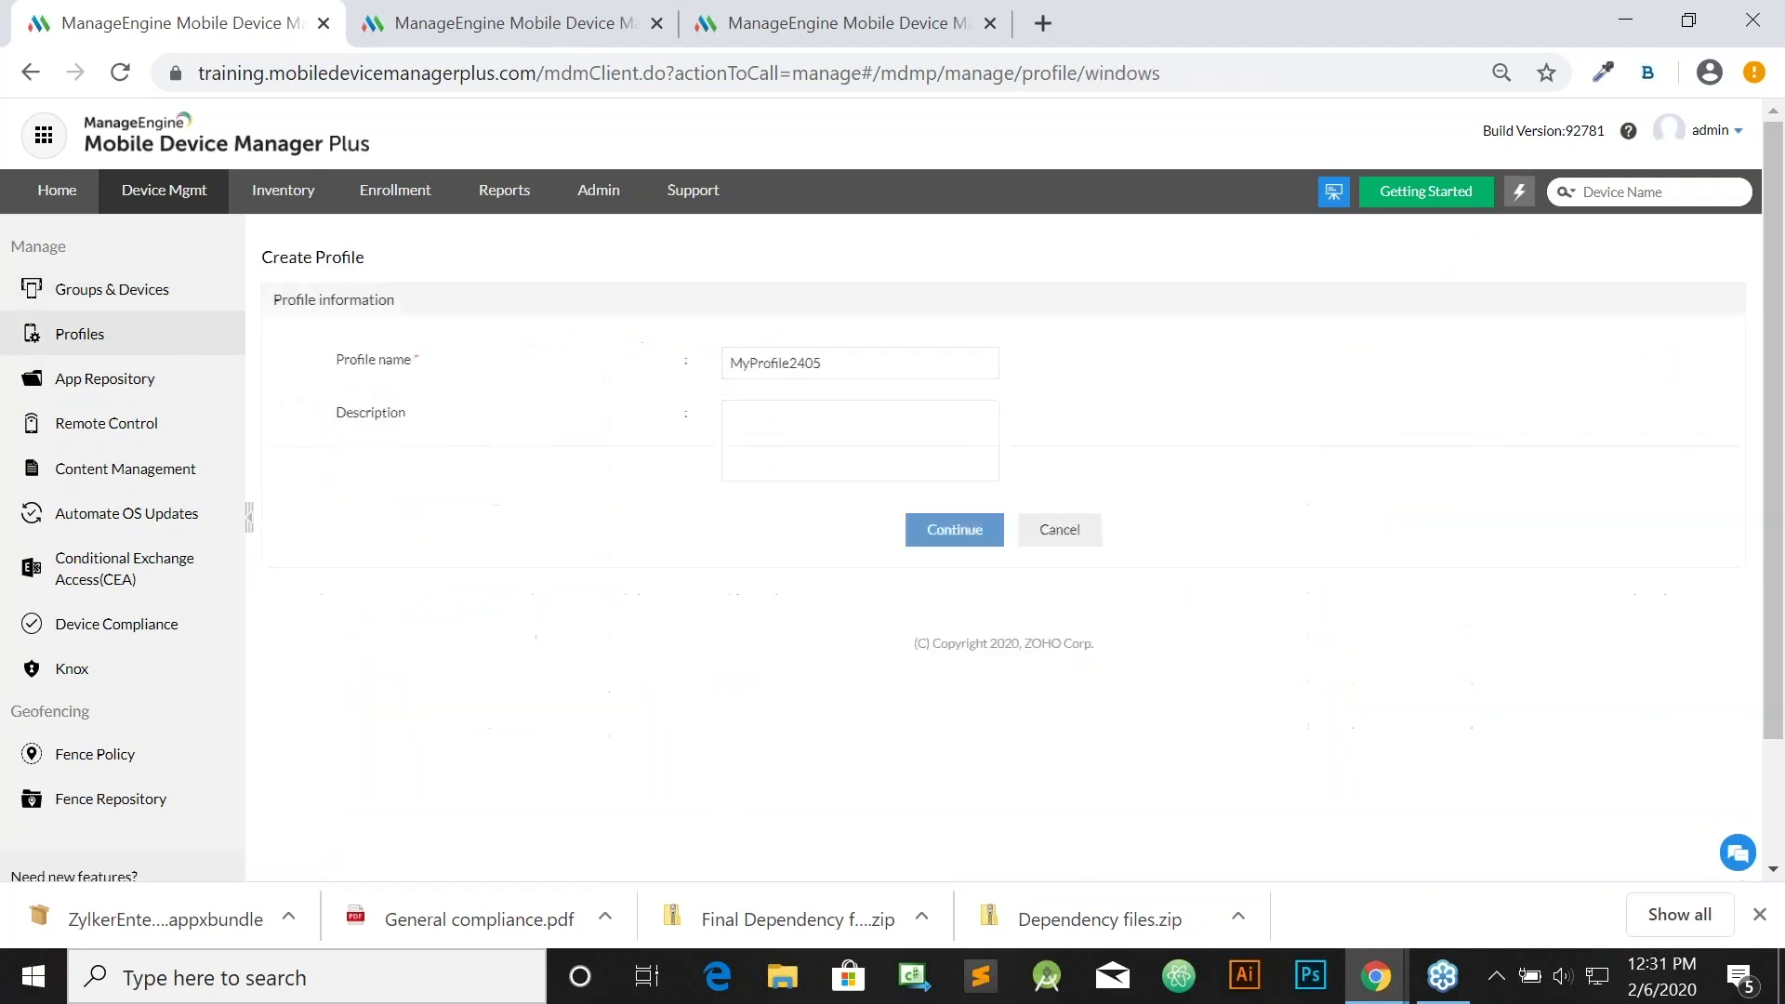
pyautogui.moveTo(837, 370); pyautogui.dragTo(716, 370)
pyautogui.write('K')
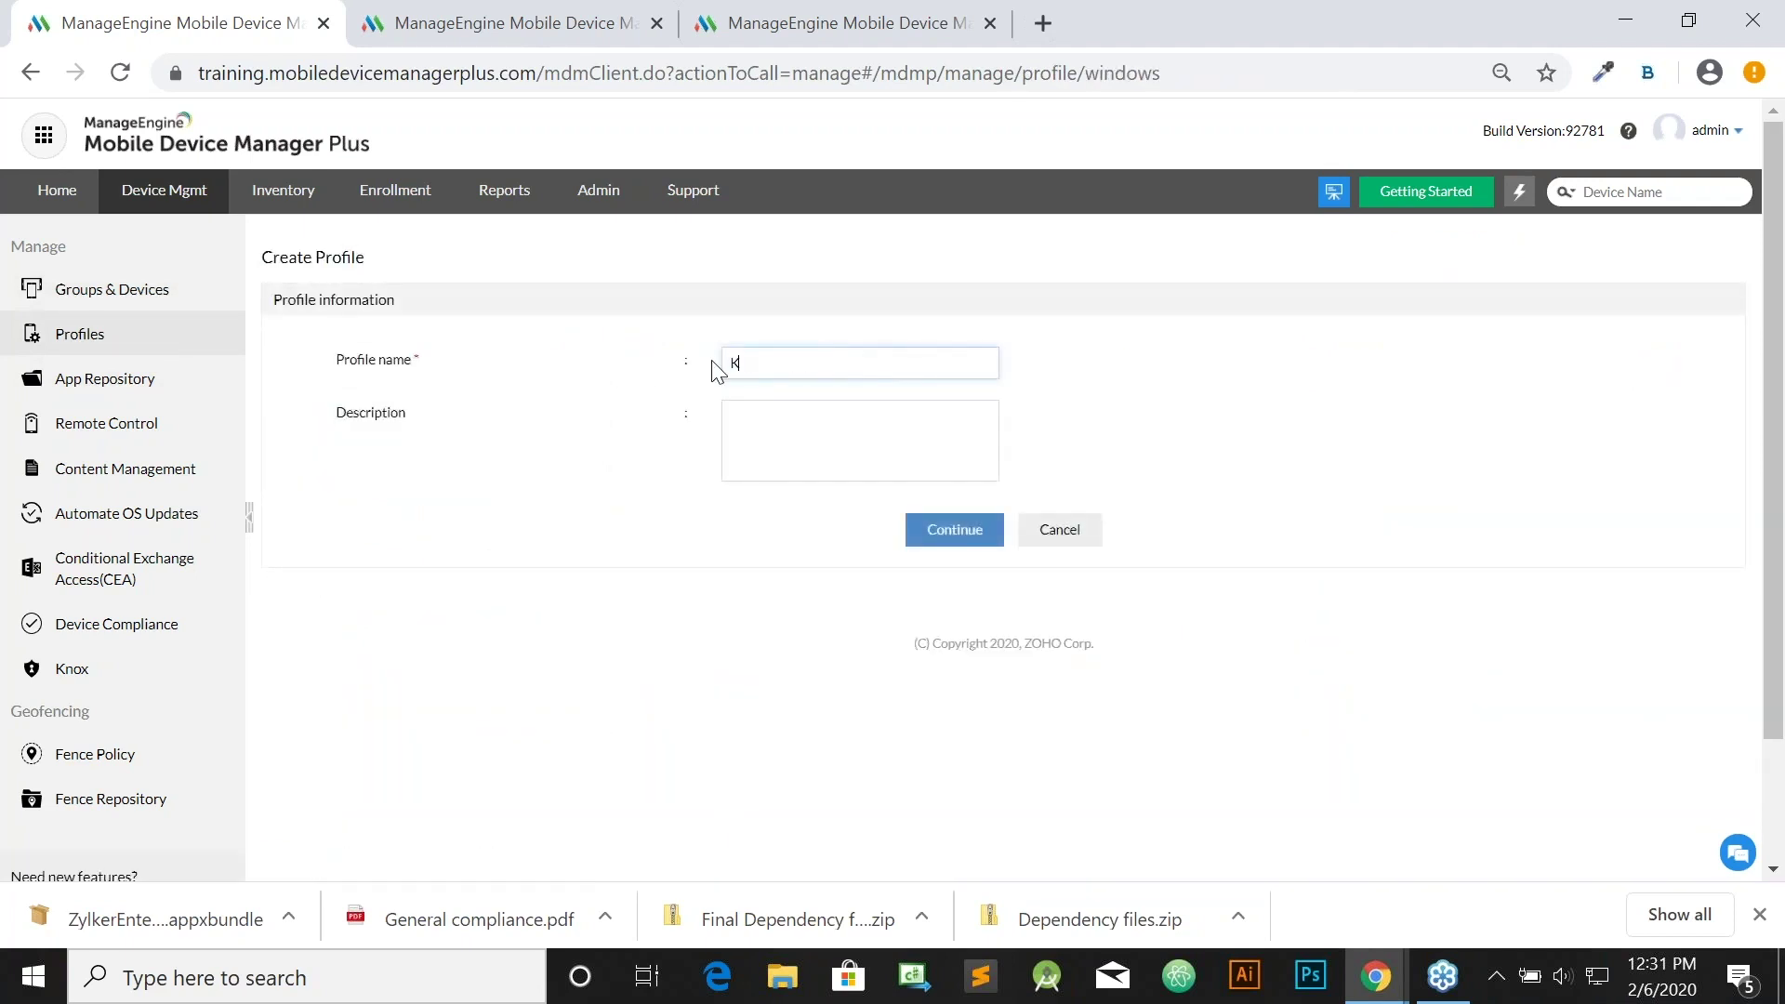
pyautogui.write('iosk for windows')
pyautogui.click(932, 538)
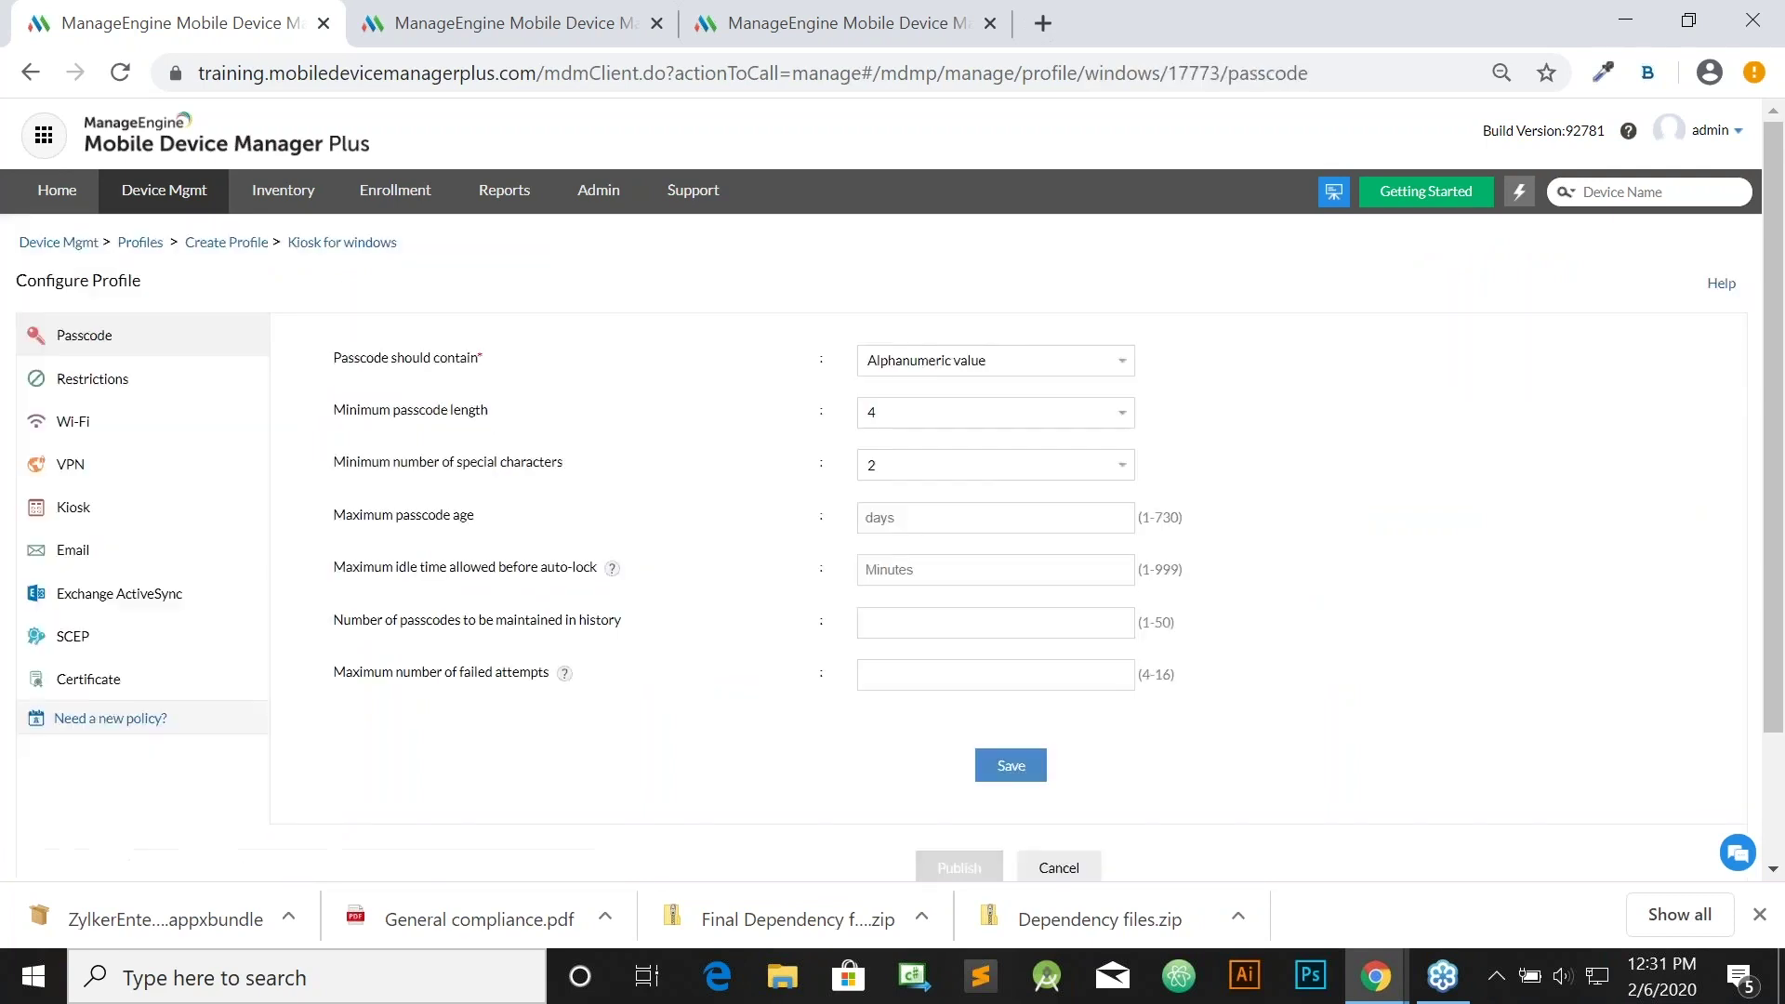
# Set the Kiosk policy to Multi app and allow the Alarms and clock, Calculator and Camera apps.
pyautogui.click(154, 518)
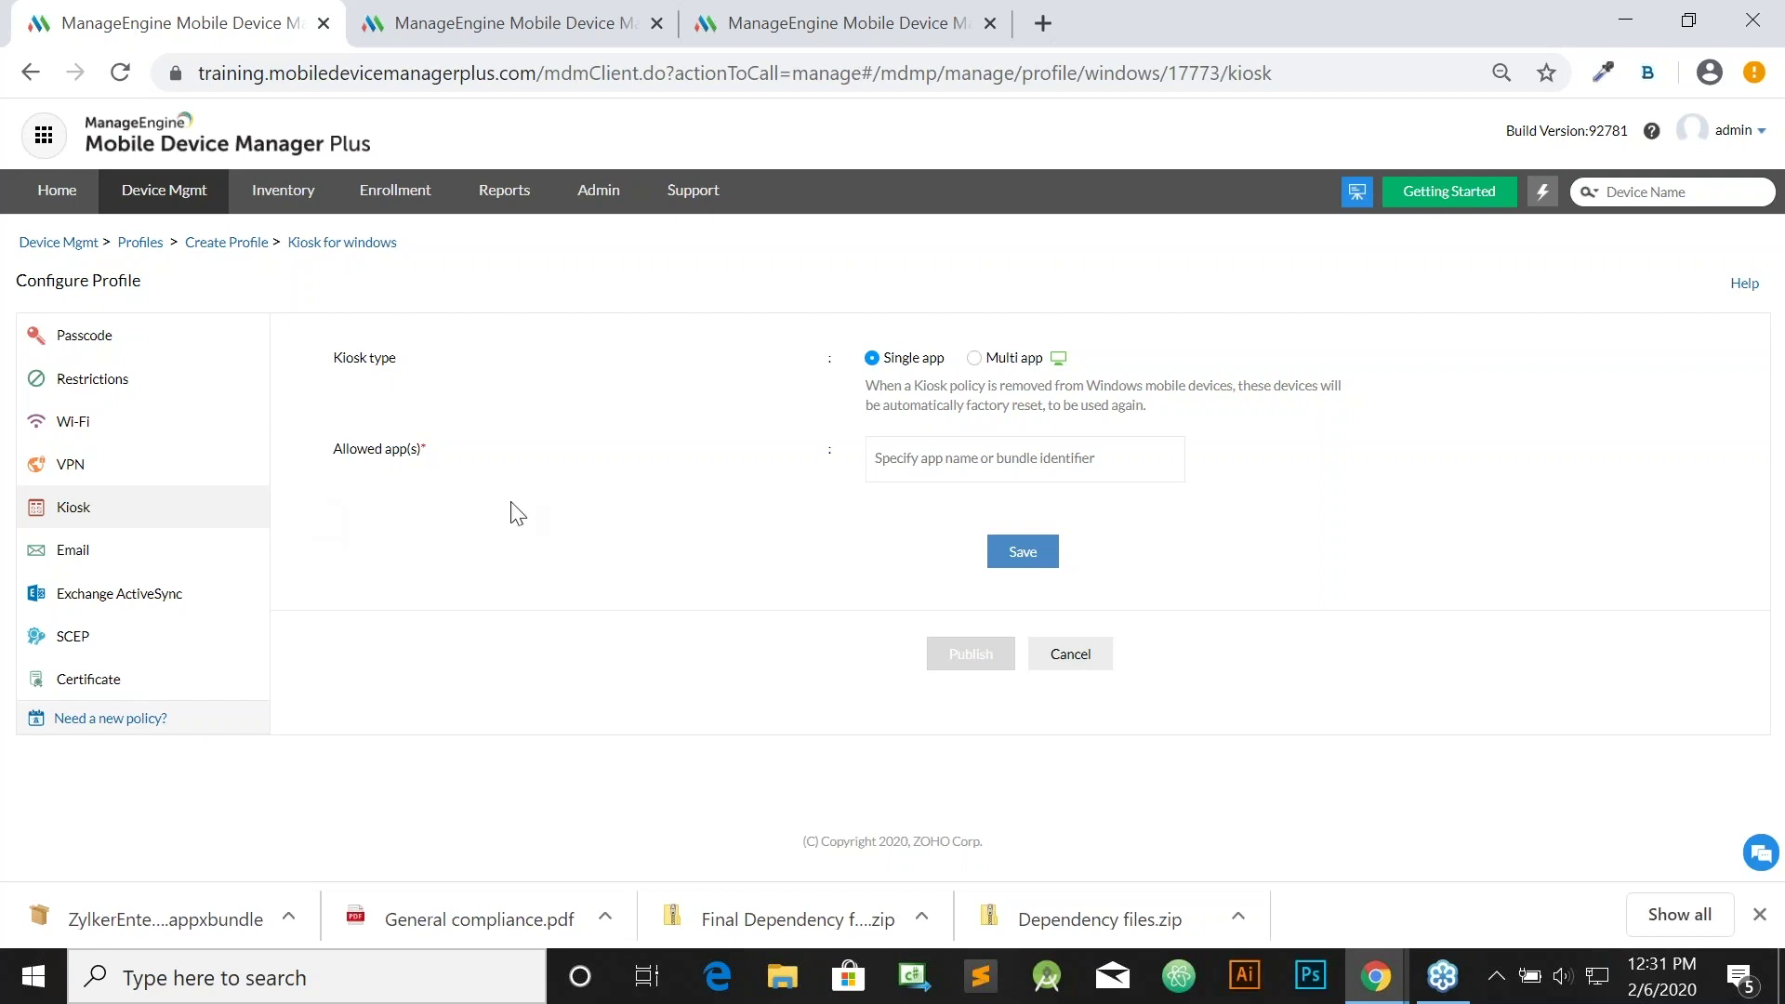
pyautogui.click(976, 360)
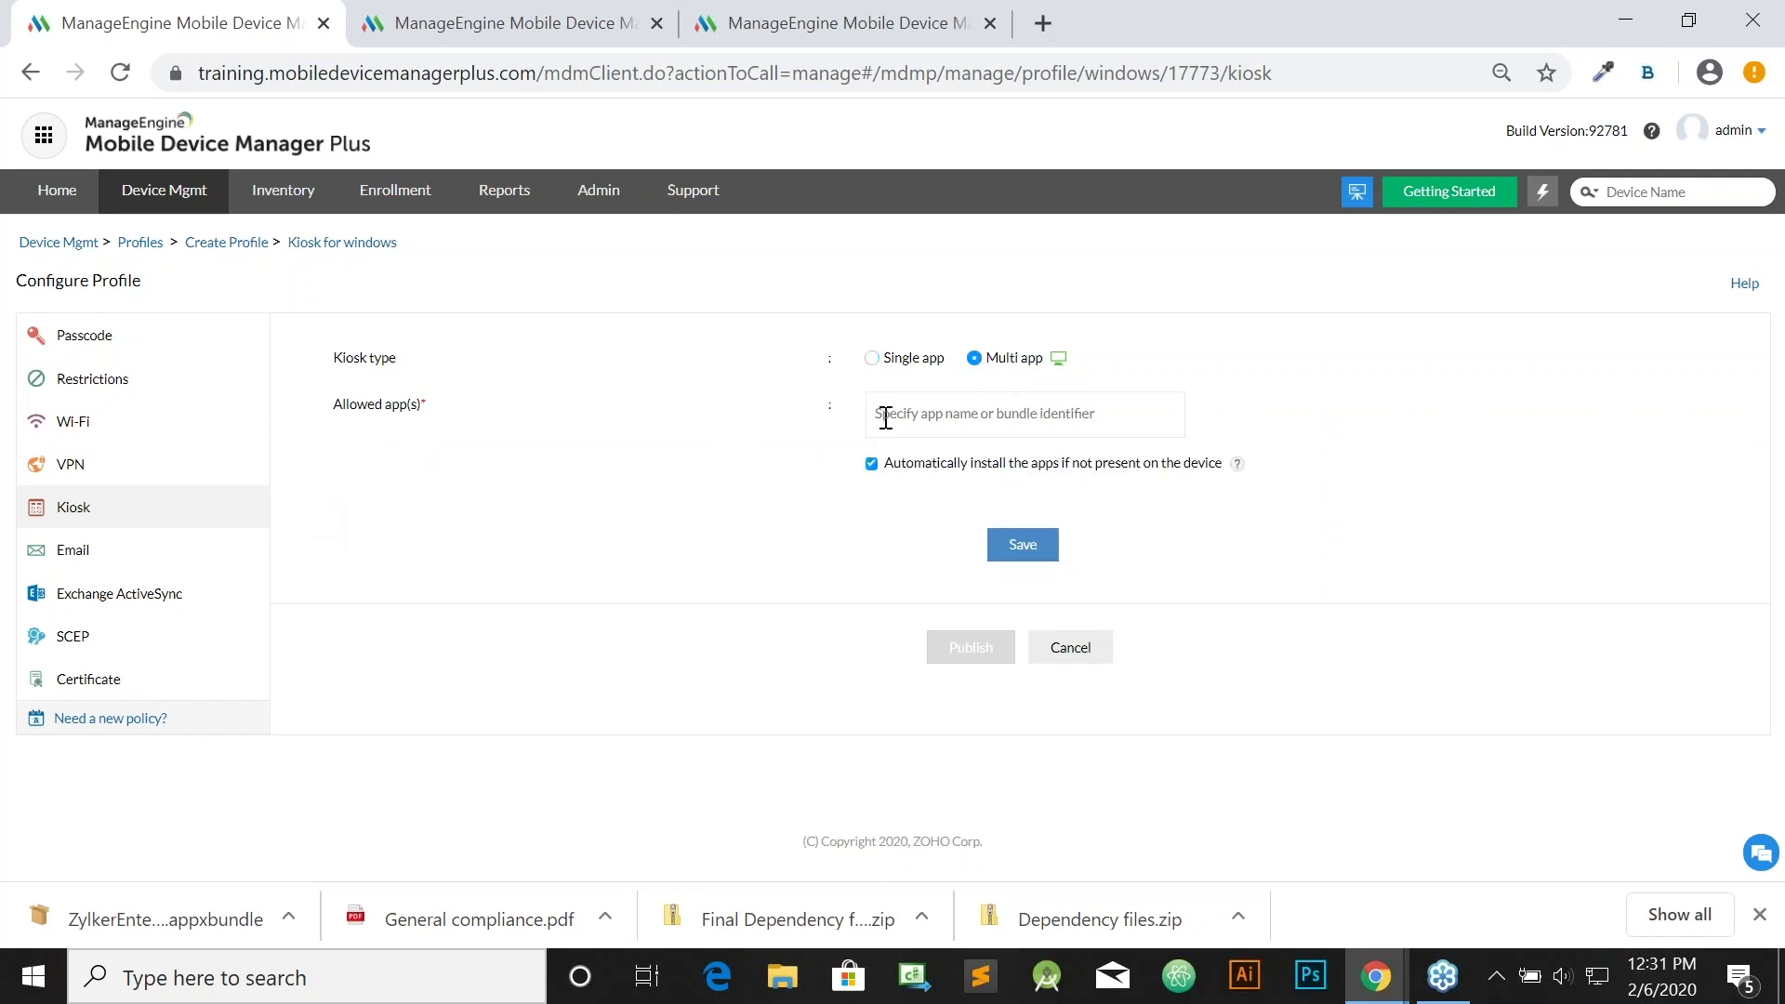
pyautogui.click(885, 418)
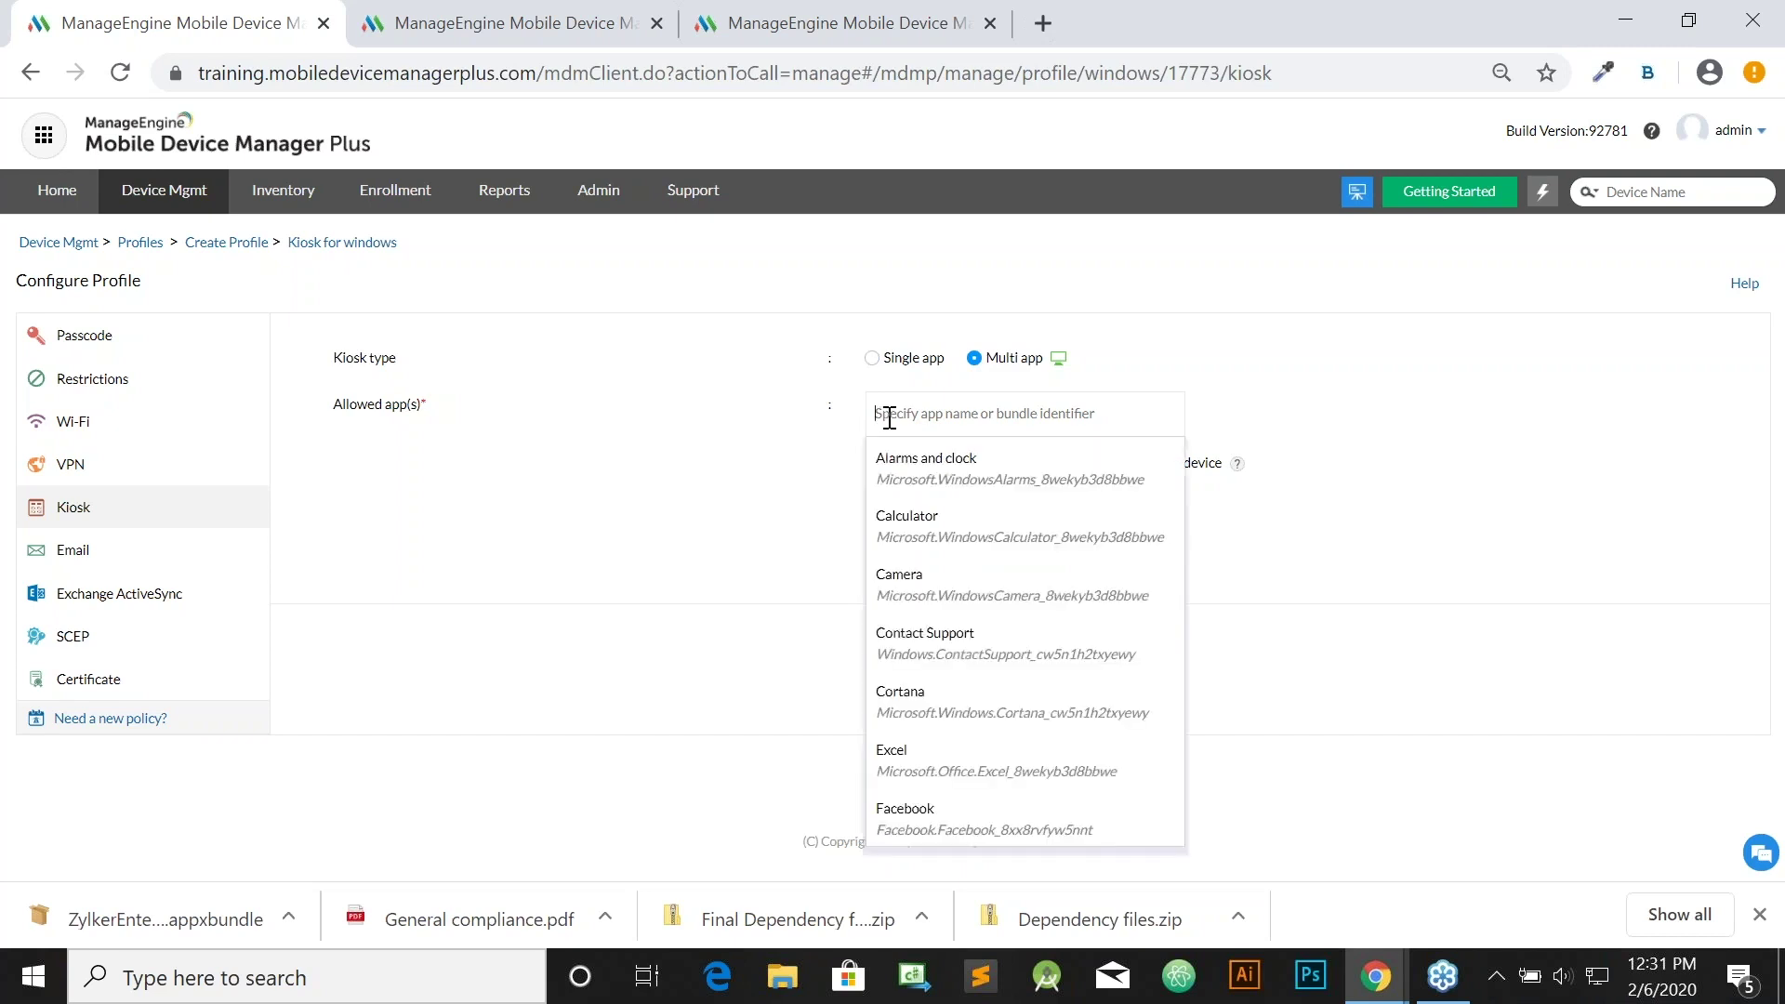
pyautogui.click(976, 473)
pyautogui.click(982, 583)
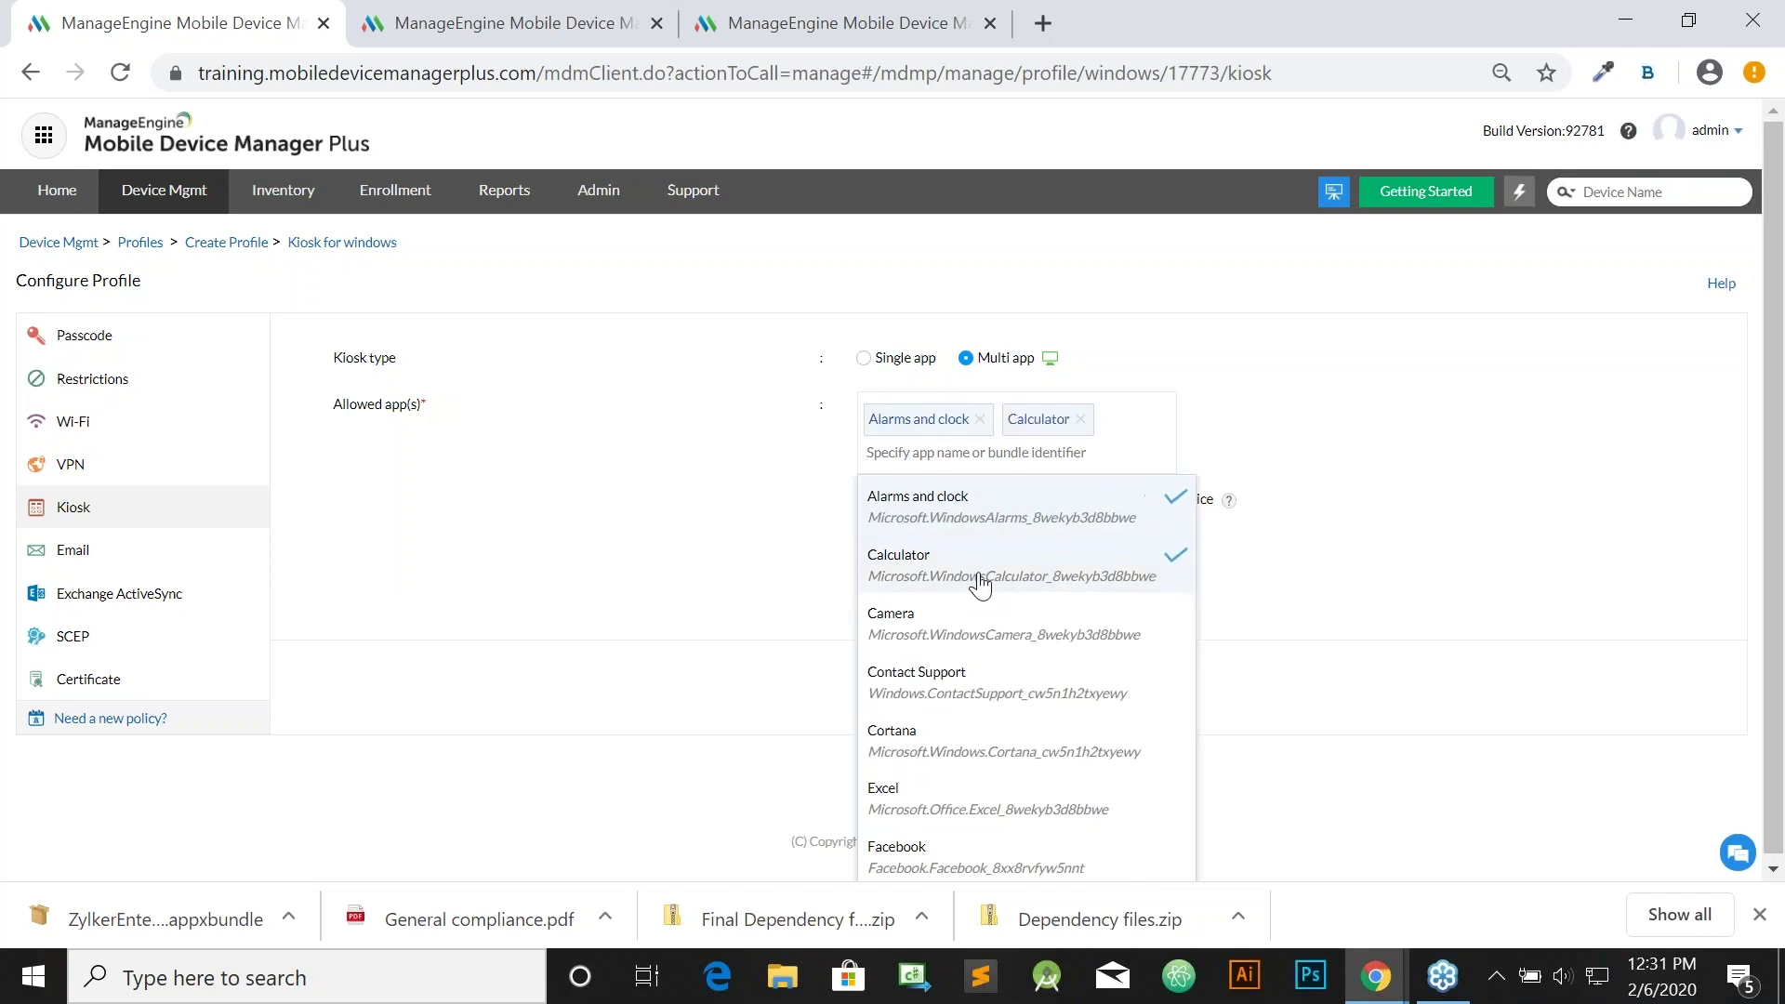
pyautogui.click(978, 632)
pyautogui.click(1402, 595)
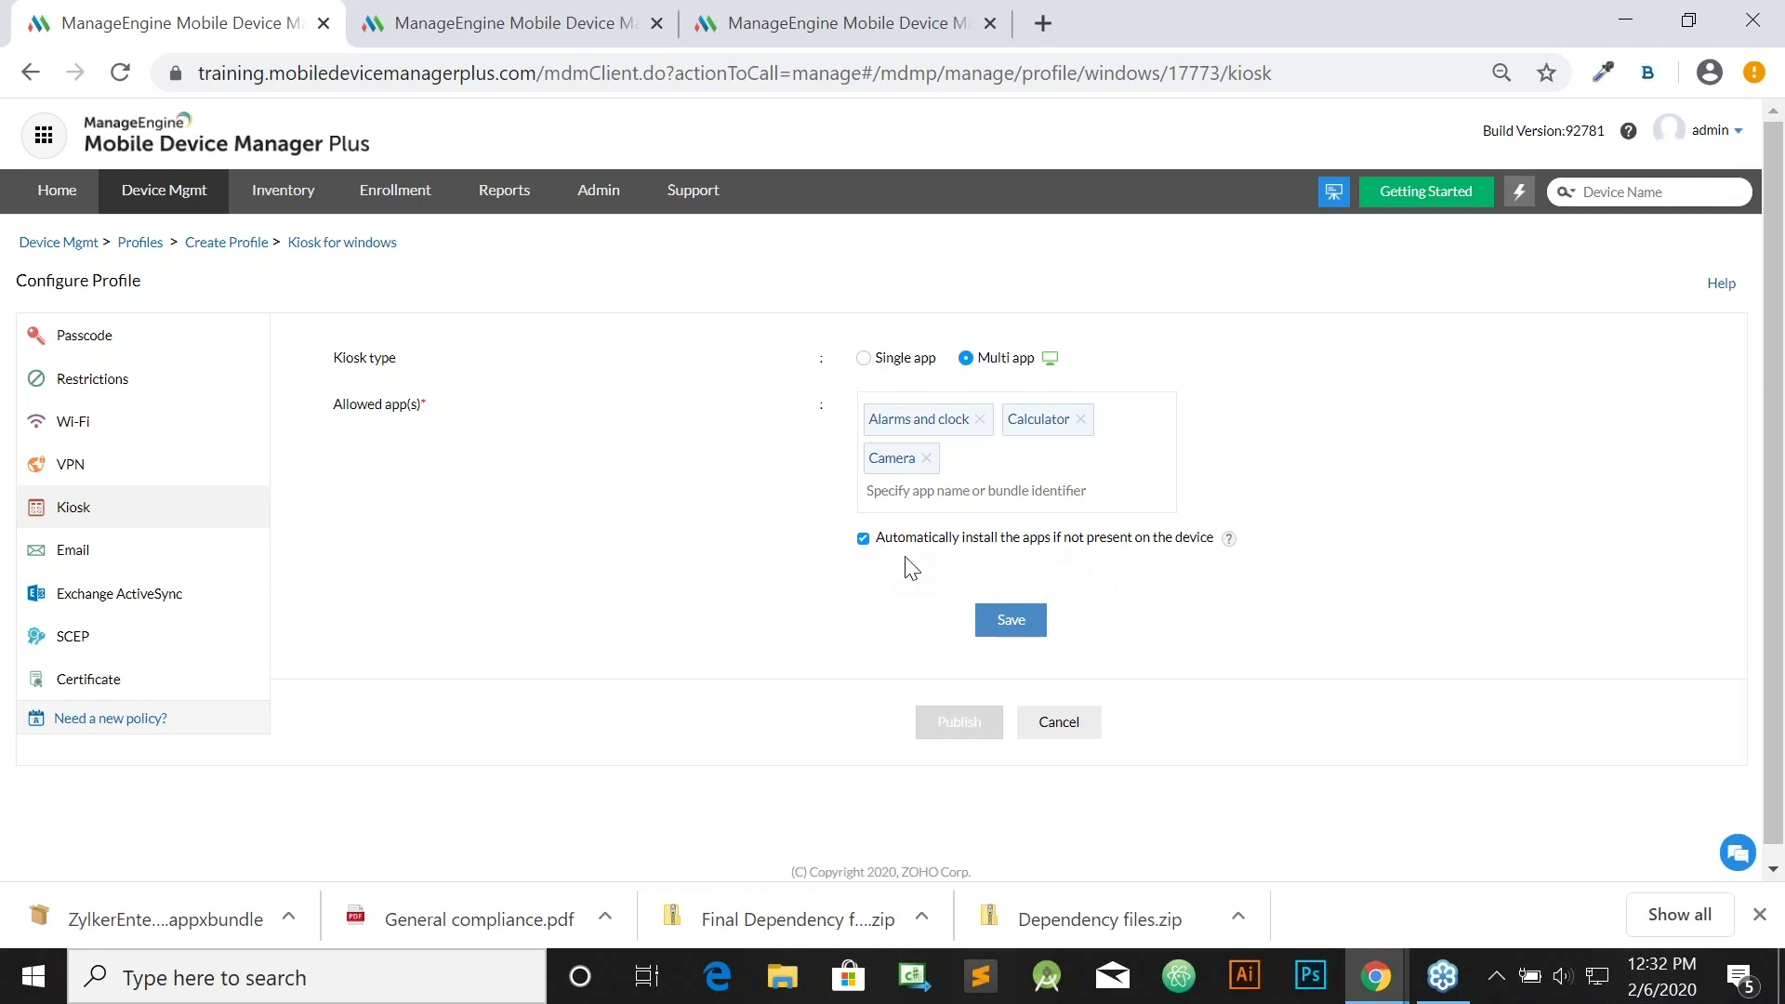
# Save the multi-app Kiosk policy and publish the "Kiosk for windows" profile.
pyautogui.click(1011, 620)
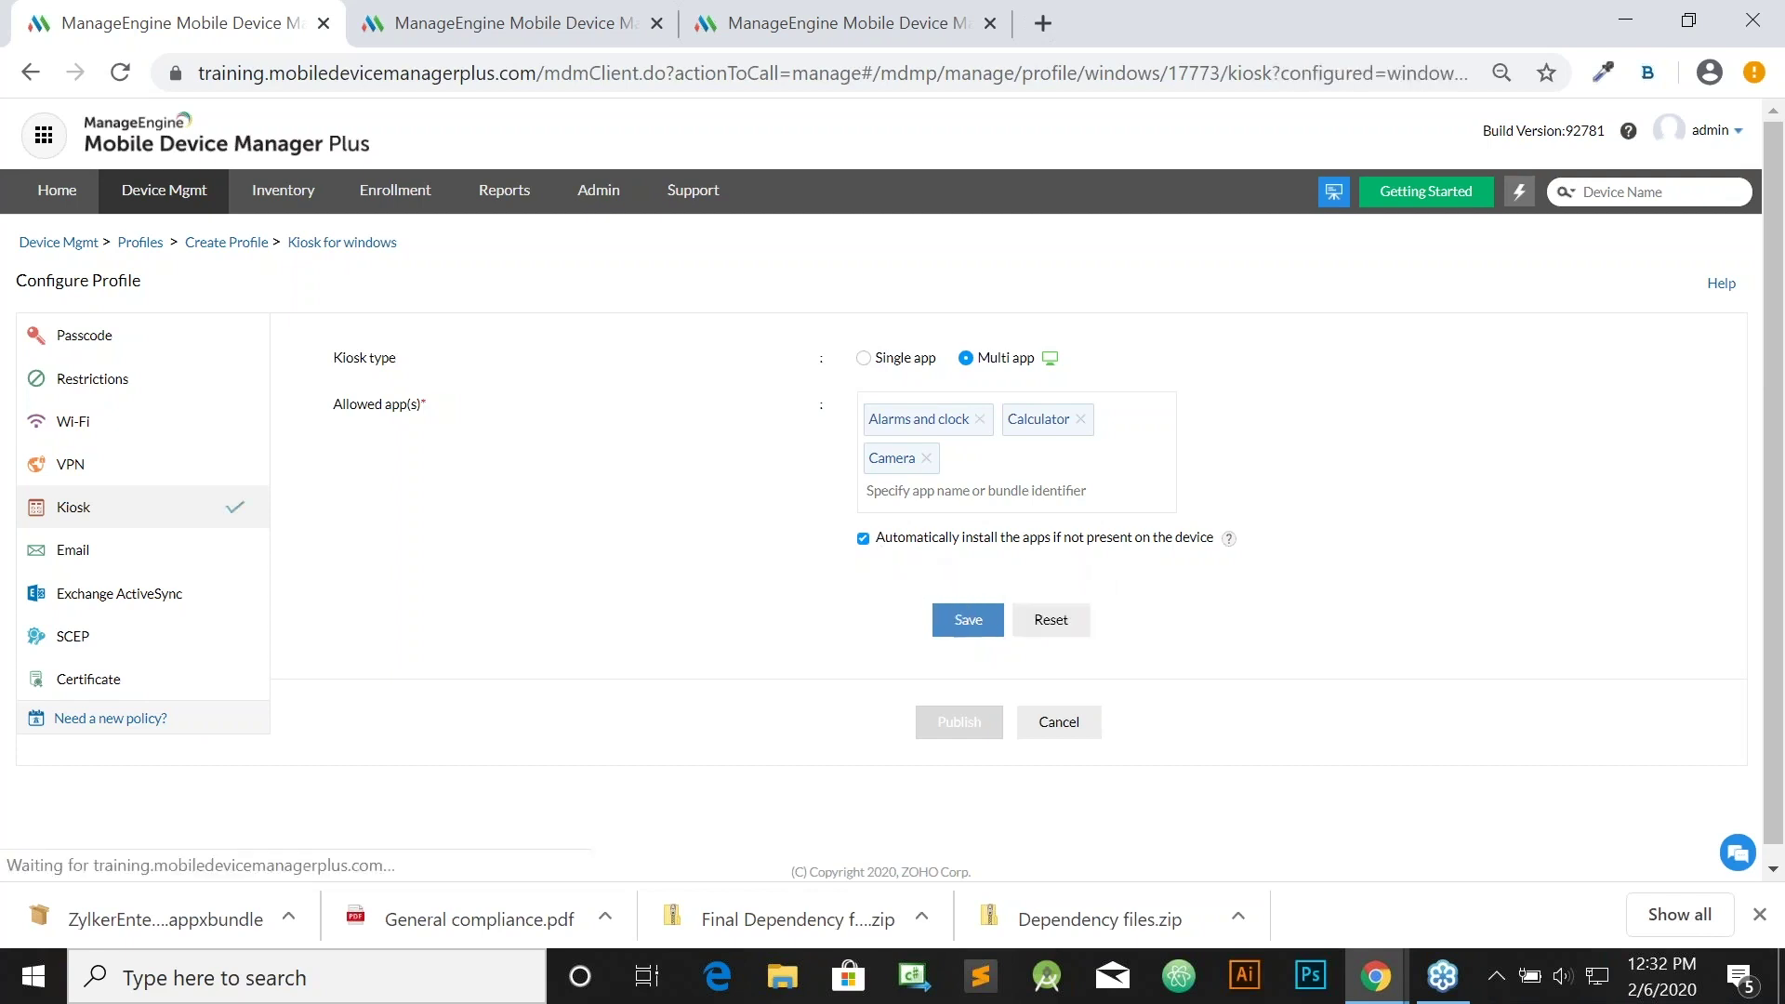
pyautogui.click(963, 811)
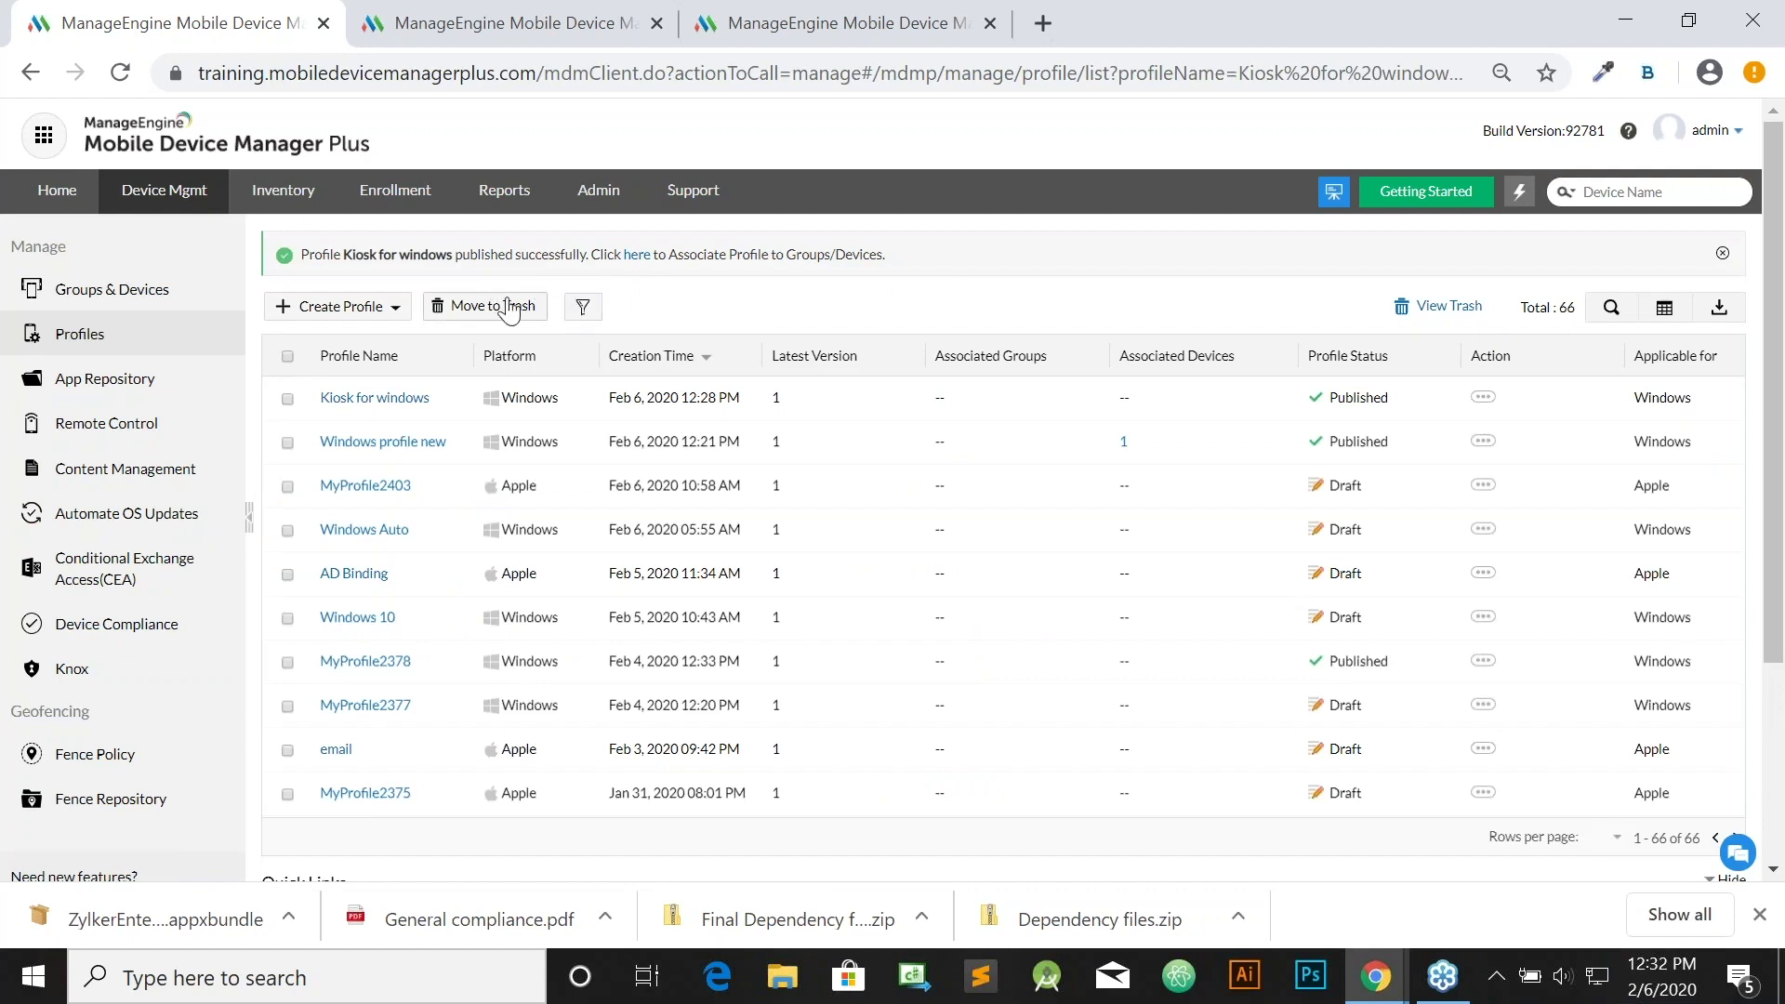
# Associate the Windows profile "Kiosk for windows" with the Sales Team group.
pyautogui.click(142, 295)
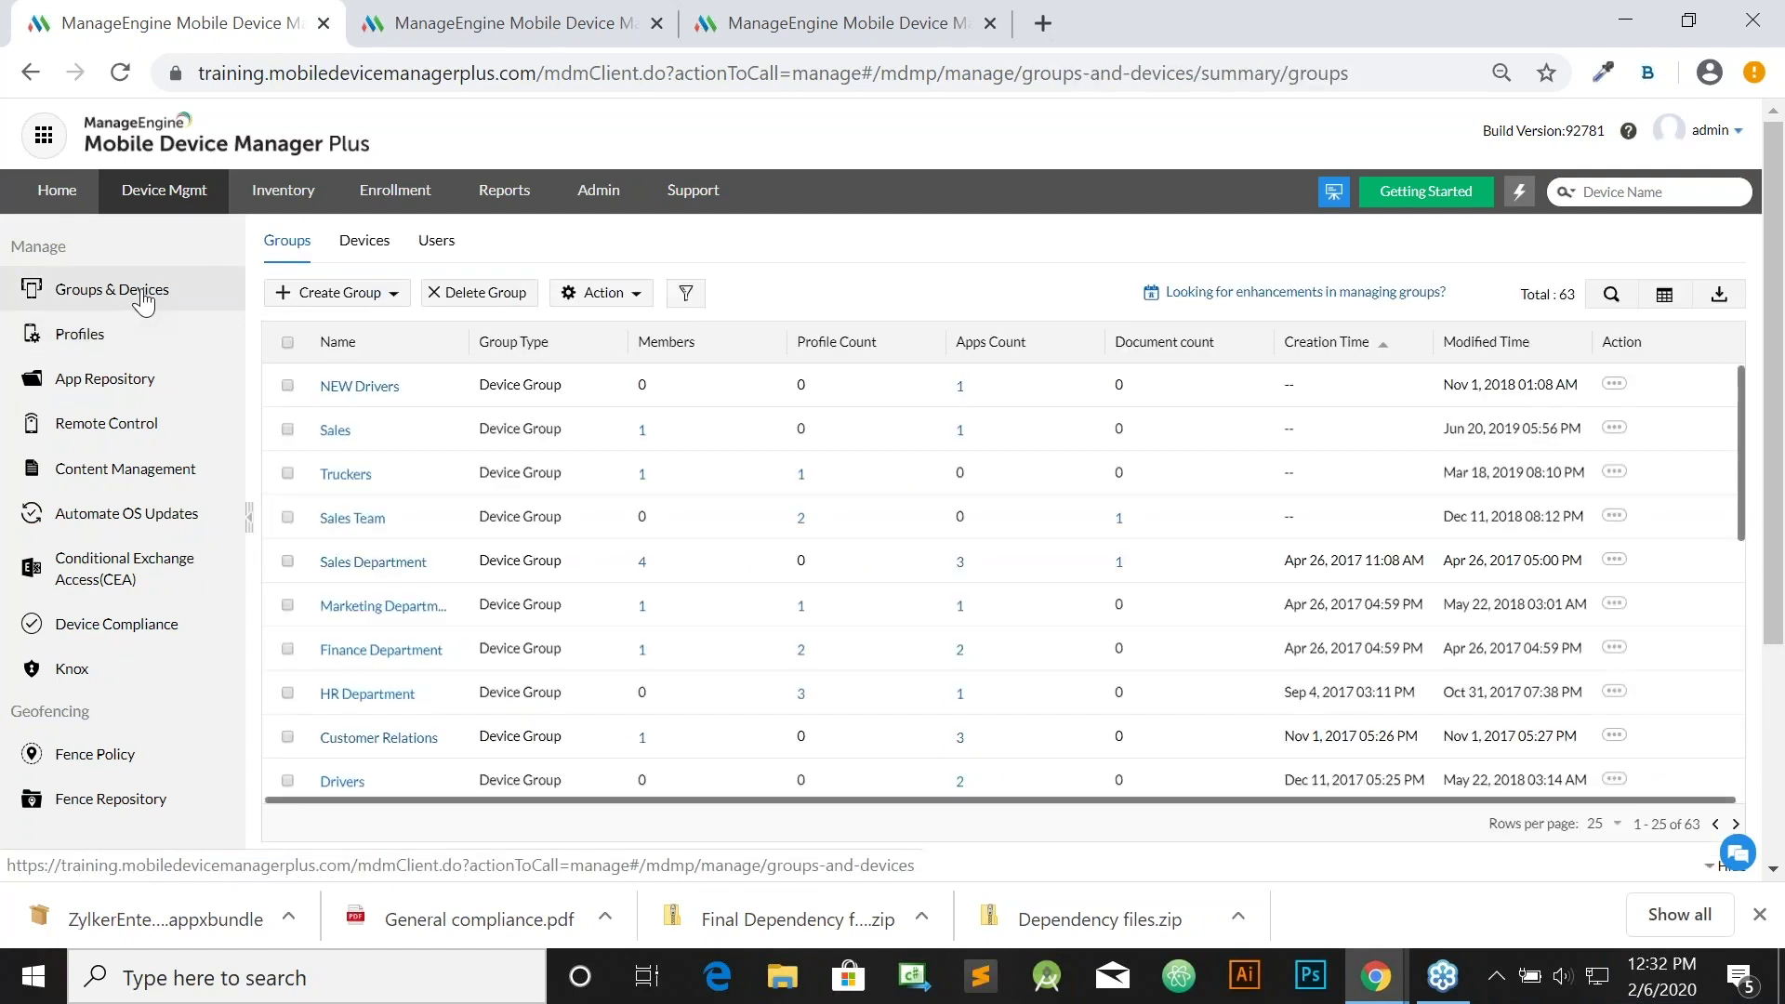
pyautogui.click(365, 528)
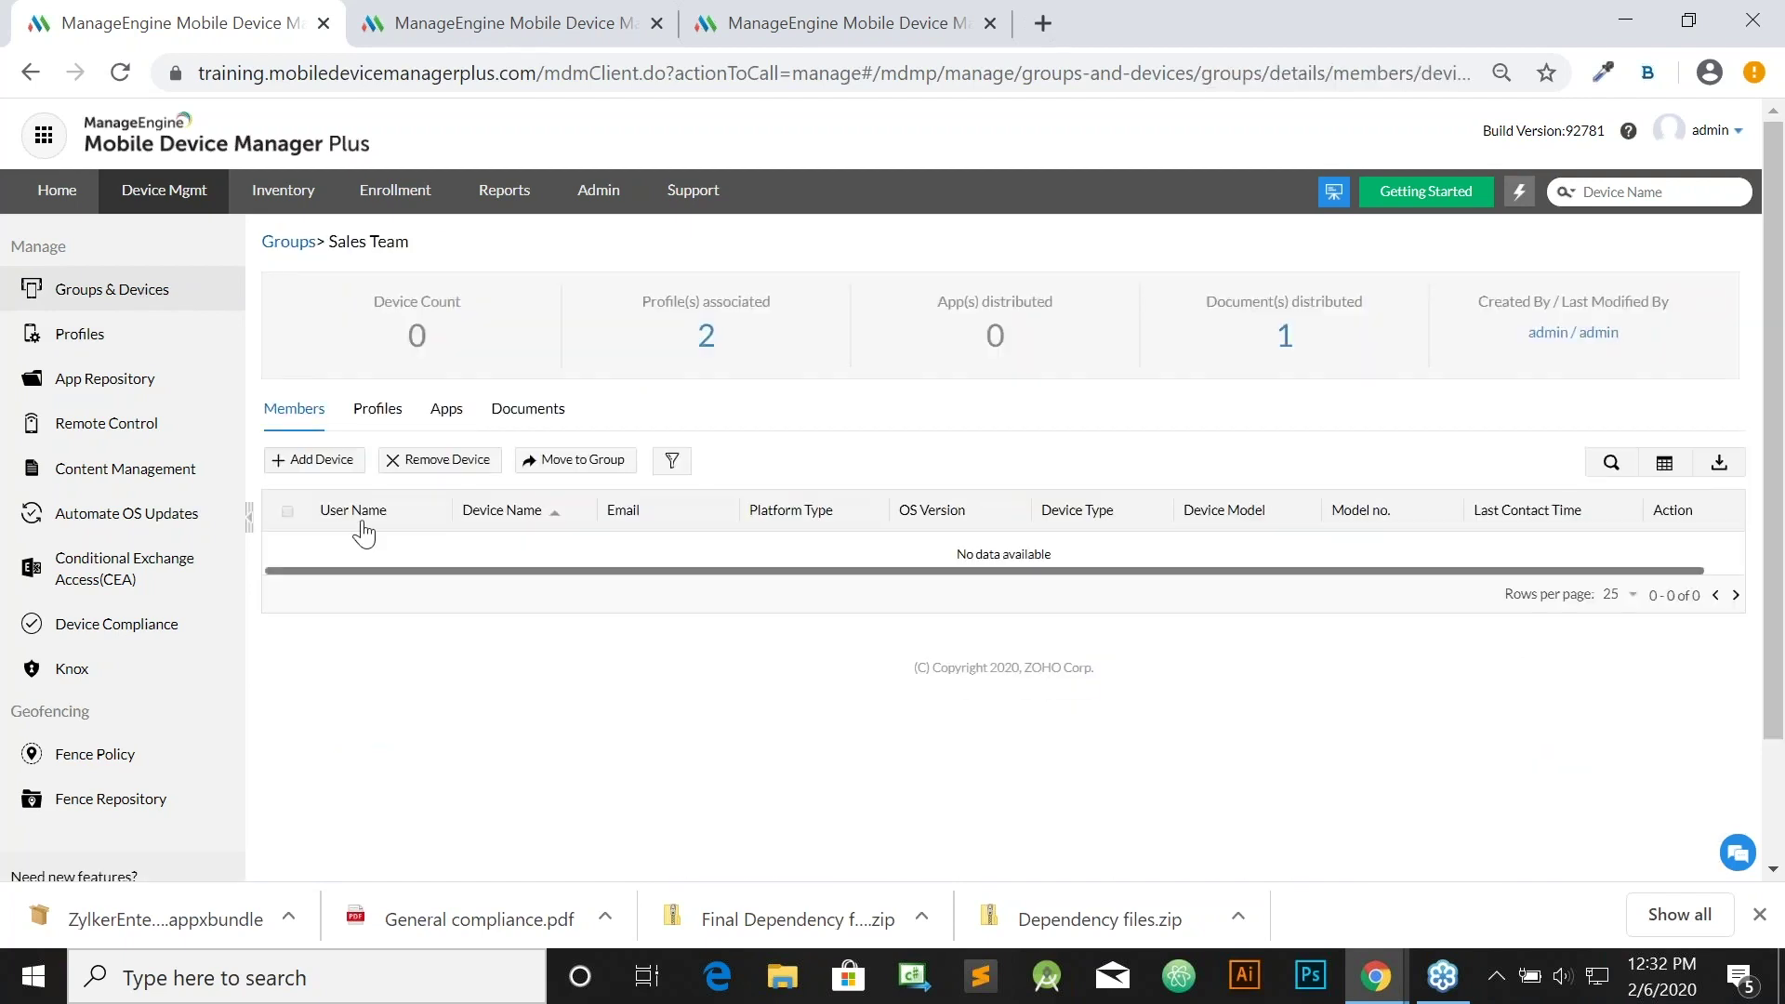
pyautogui.click(369, 414)
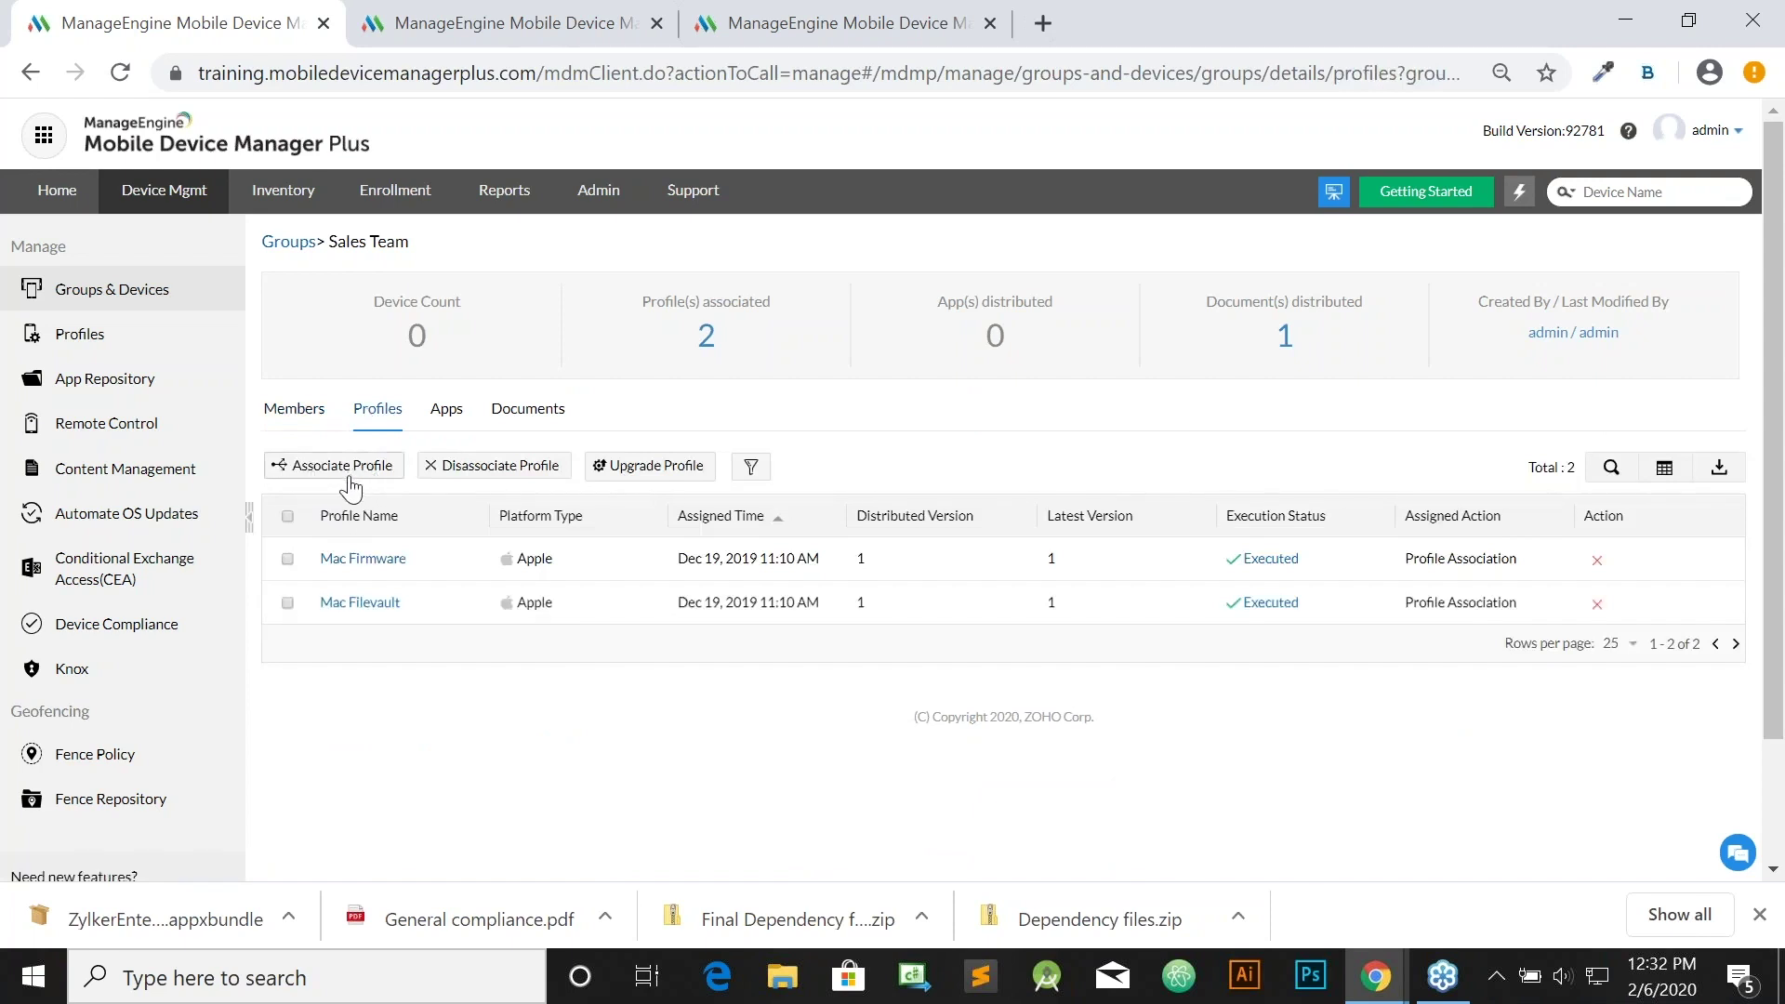
pyautogui.click(349, 474)
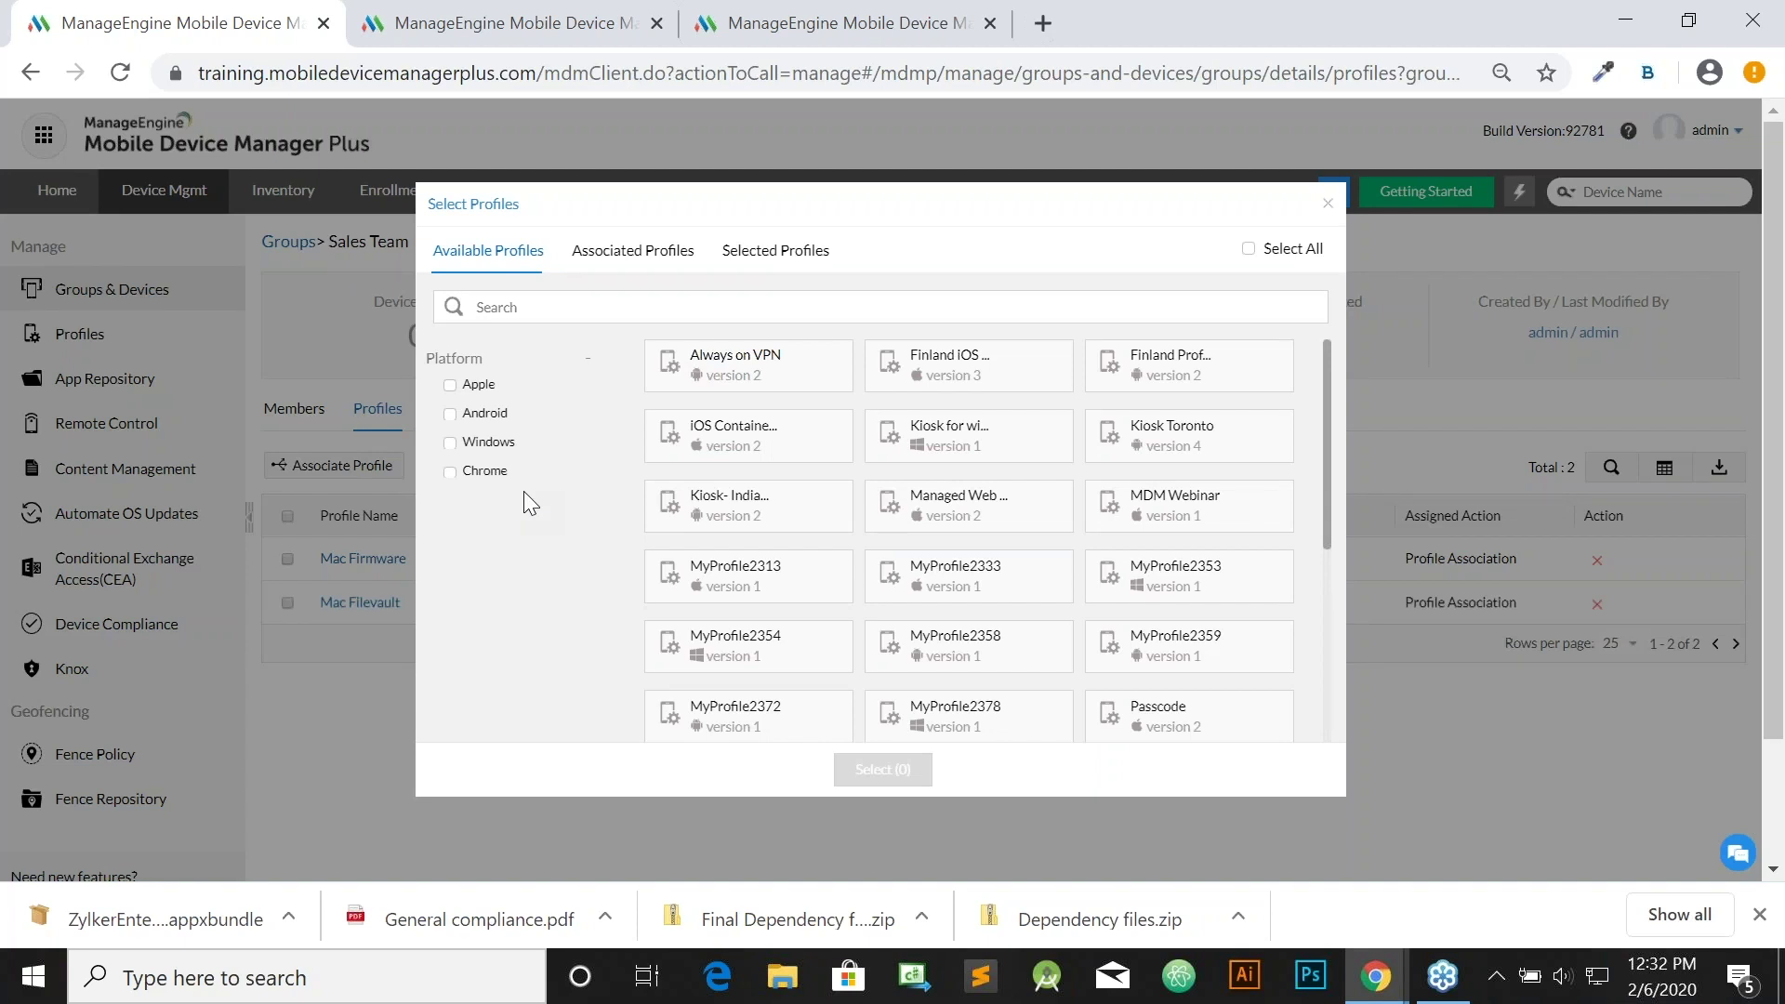
pyautogui.click(451, 443)
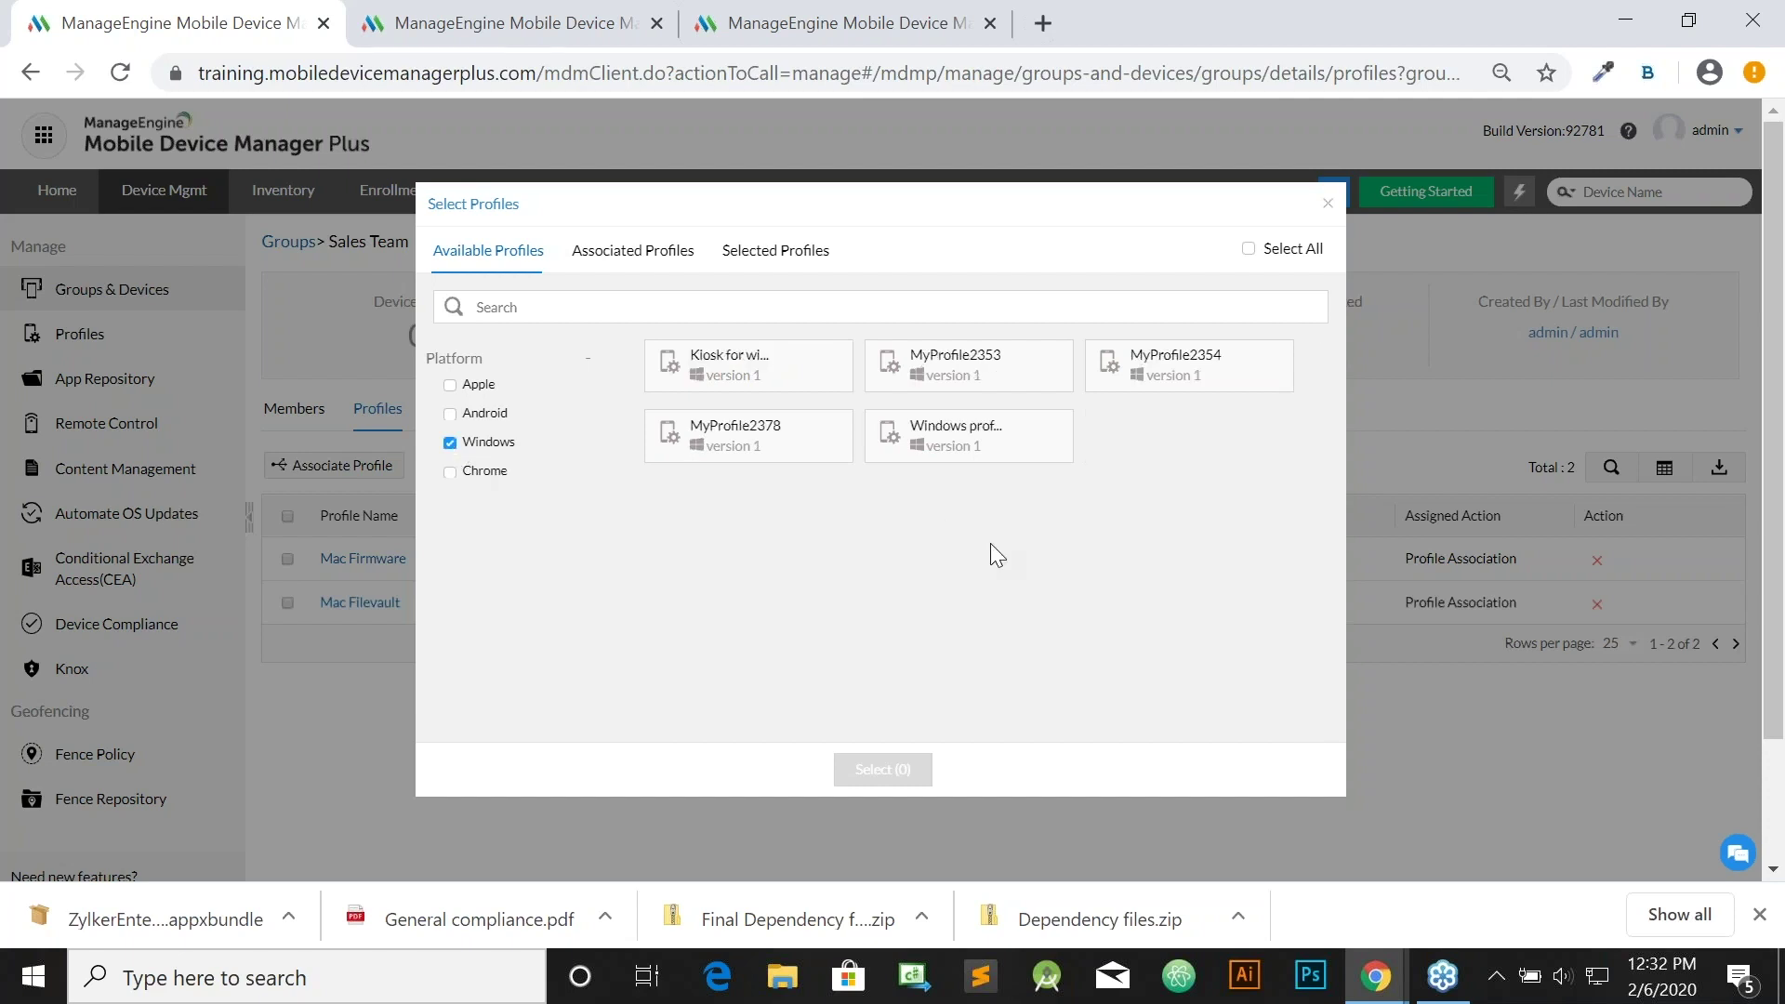
pyautogui.click(753, 376)
pyautogui.click(882, 822)
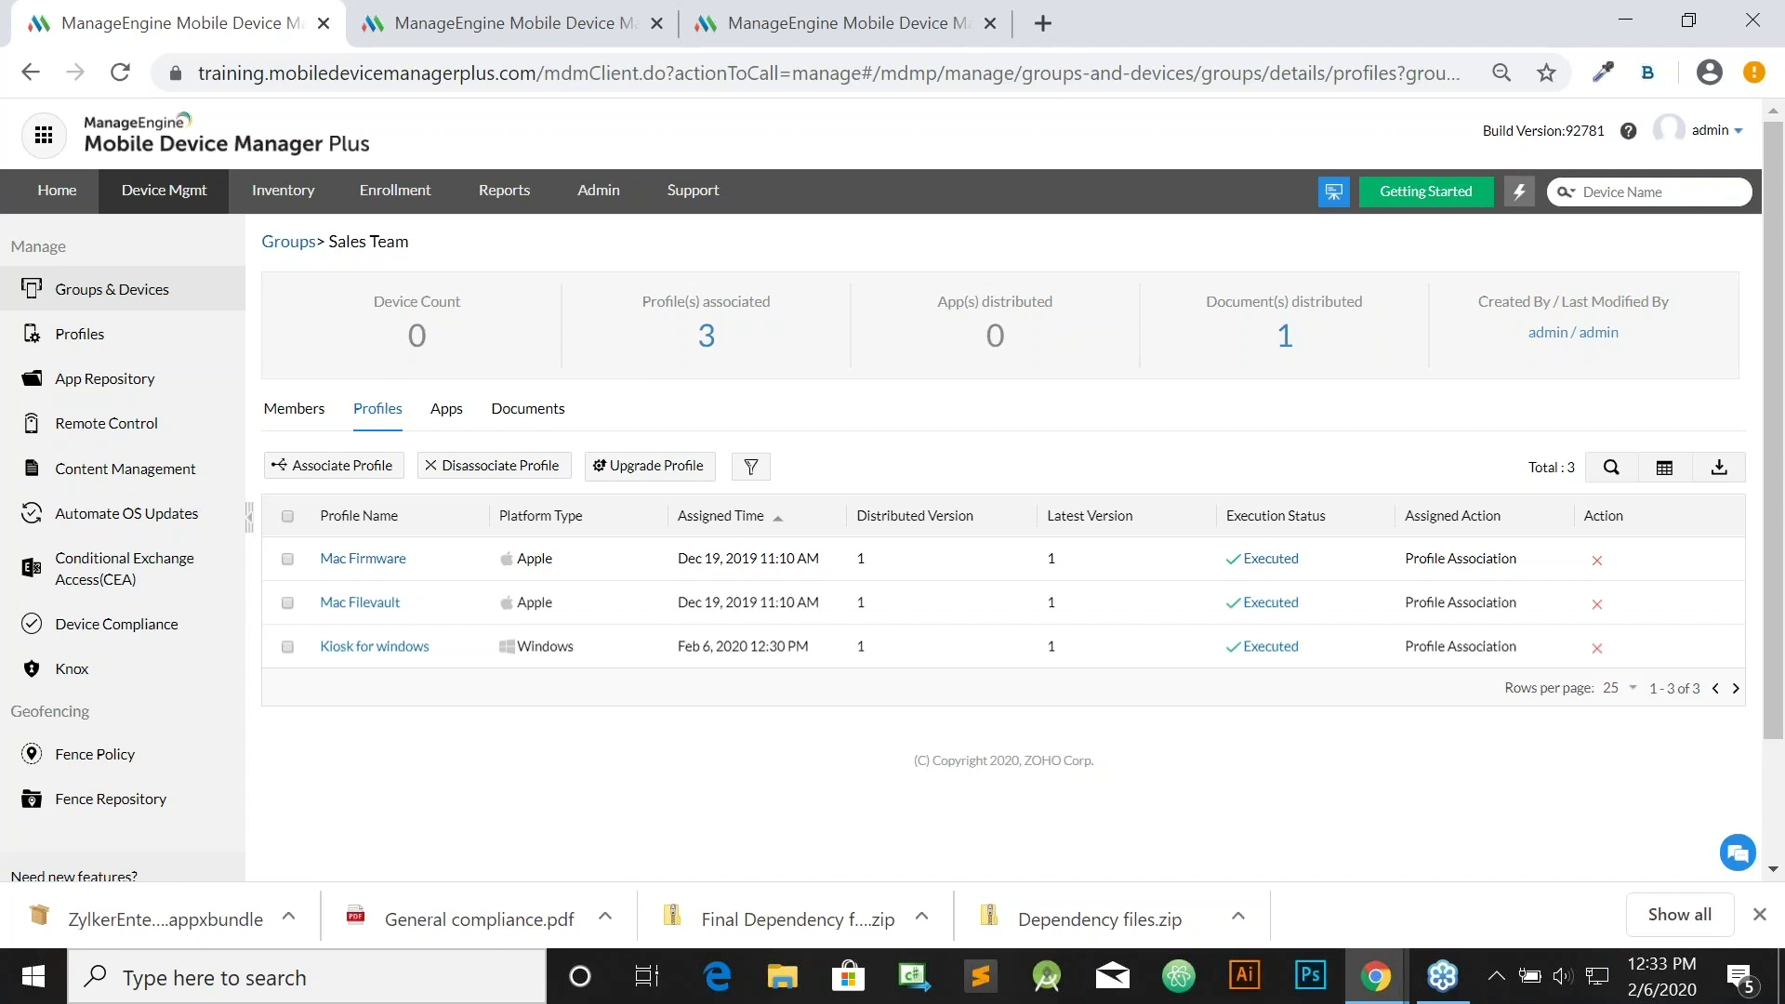
# Switch to the Zoho Show presentation and advance through the kiosk tablet slide to the "Mac machines" slide.
pyautogui.hotkey('alt', 'Tab')
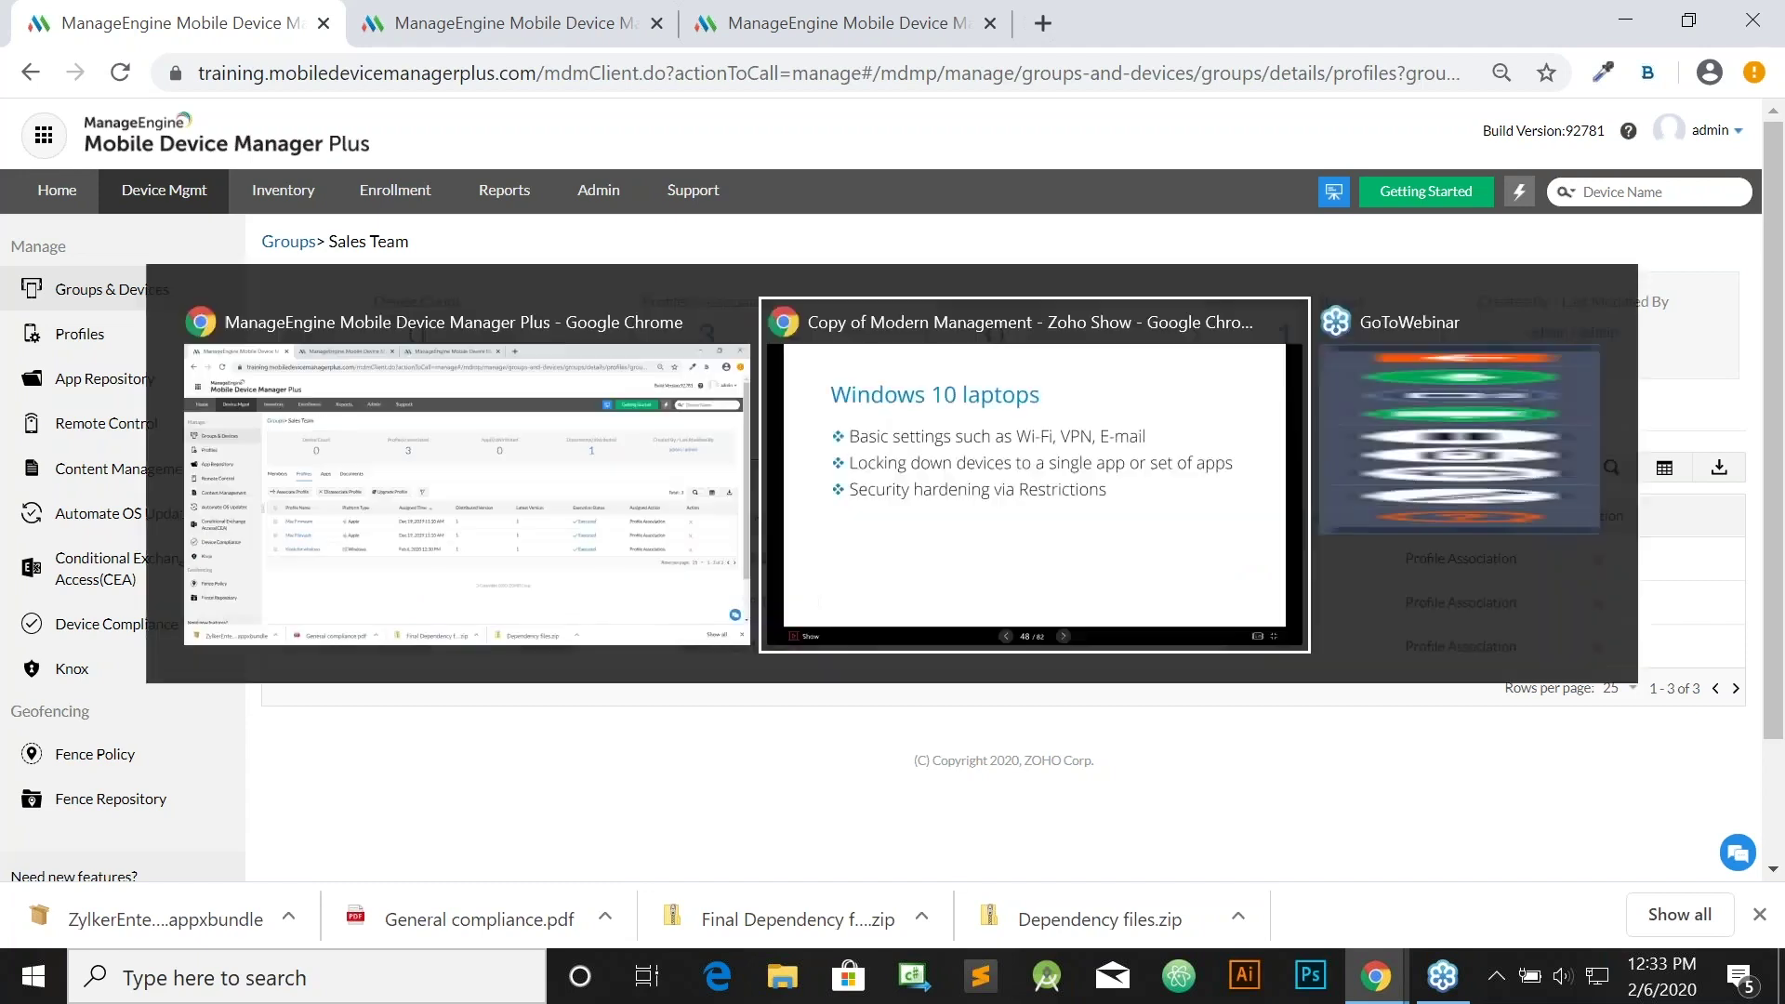
pyautogui.press('Right')
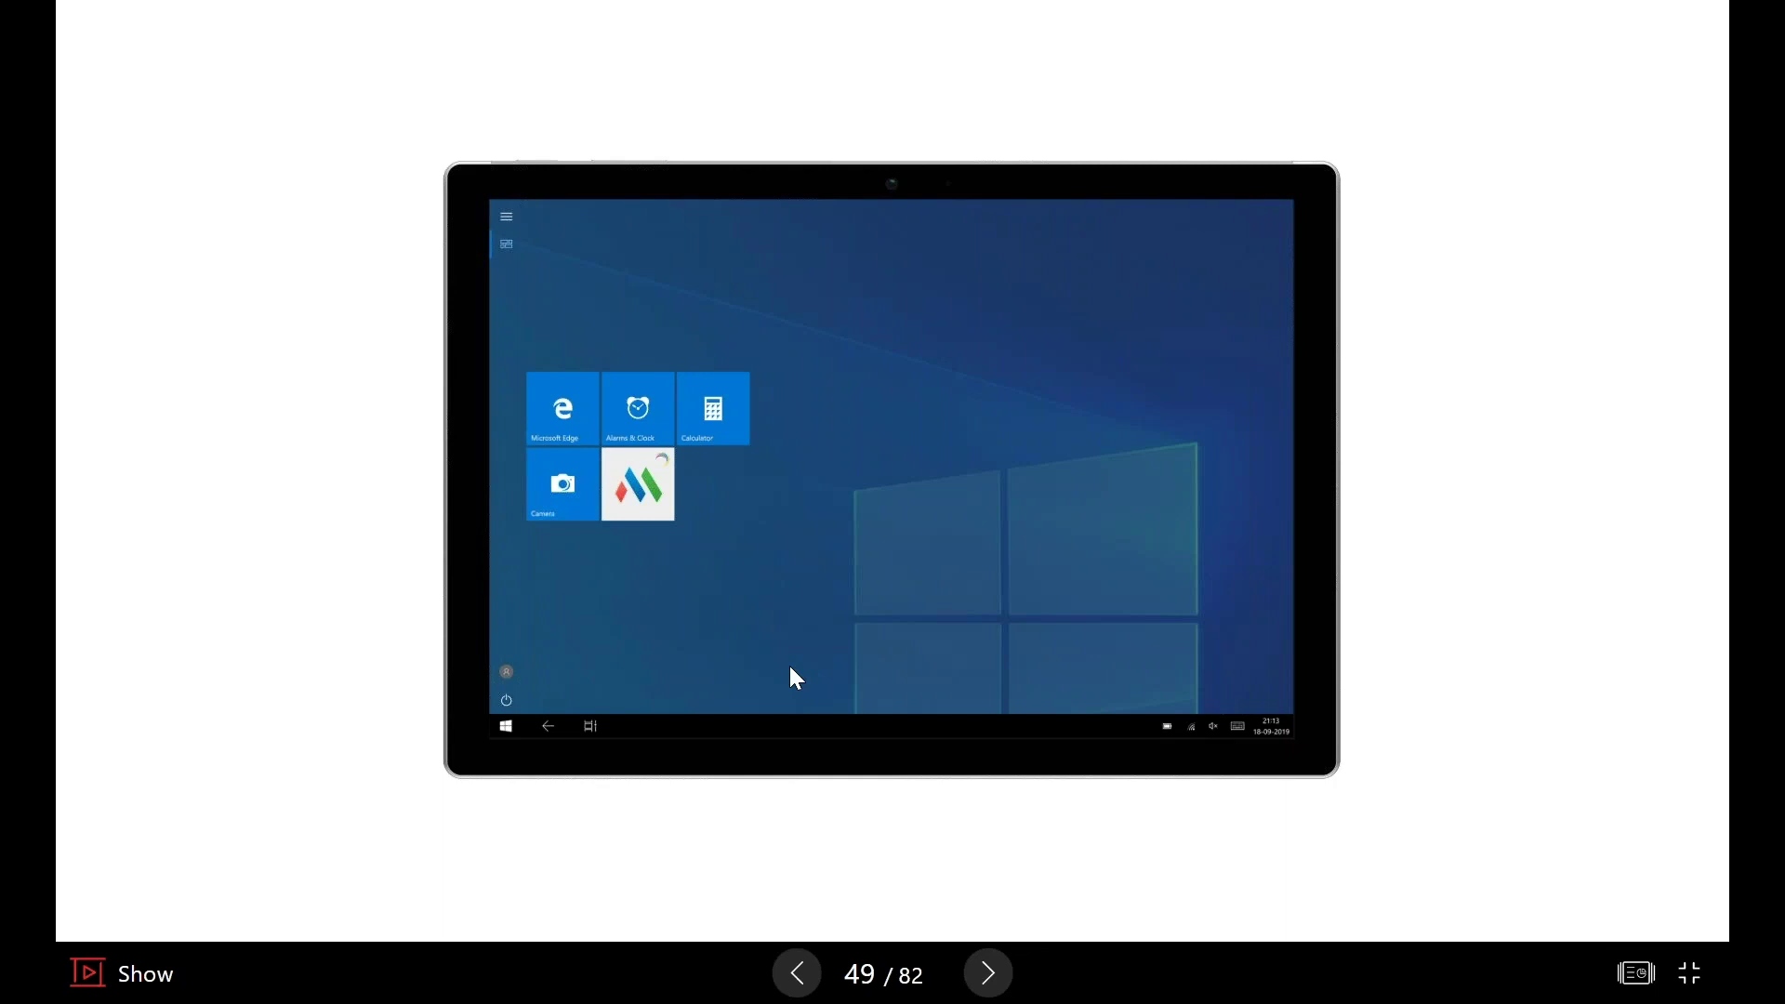
pyautogui.hotkey('alt', 'Tab')
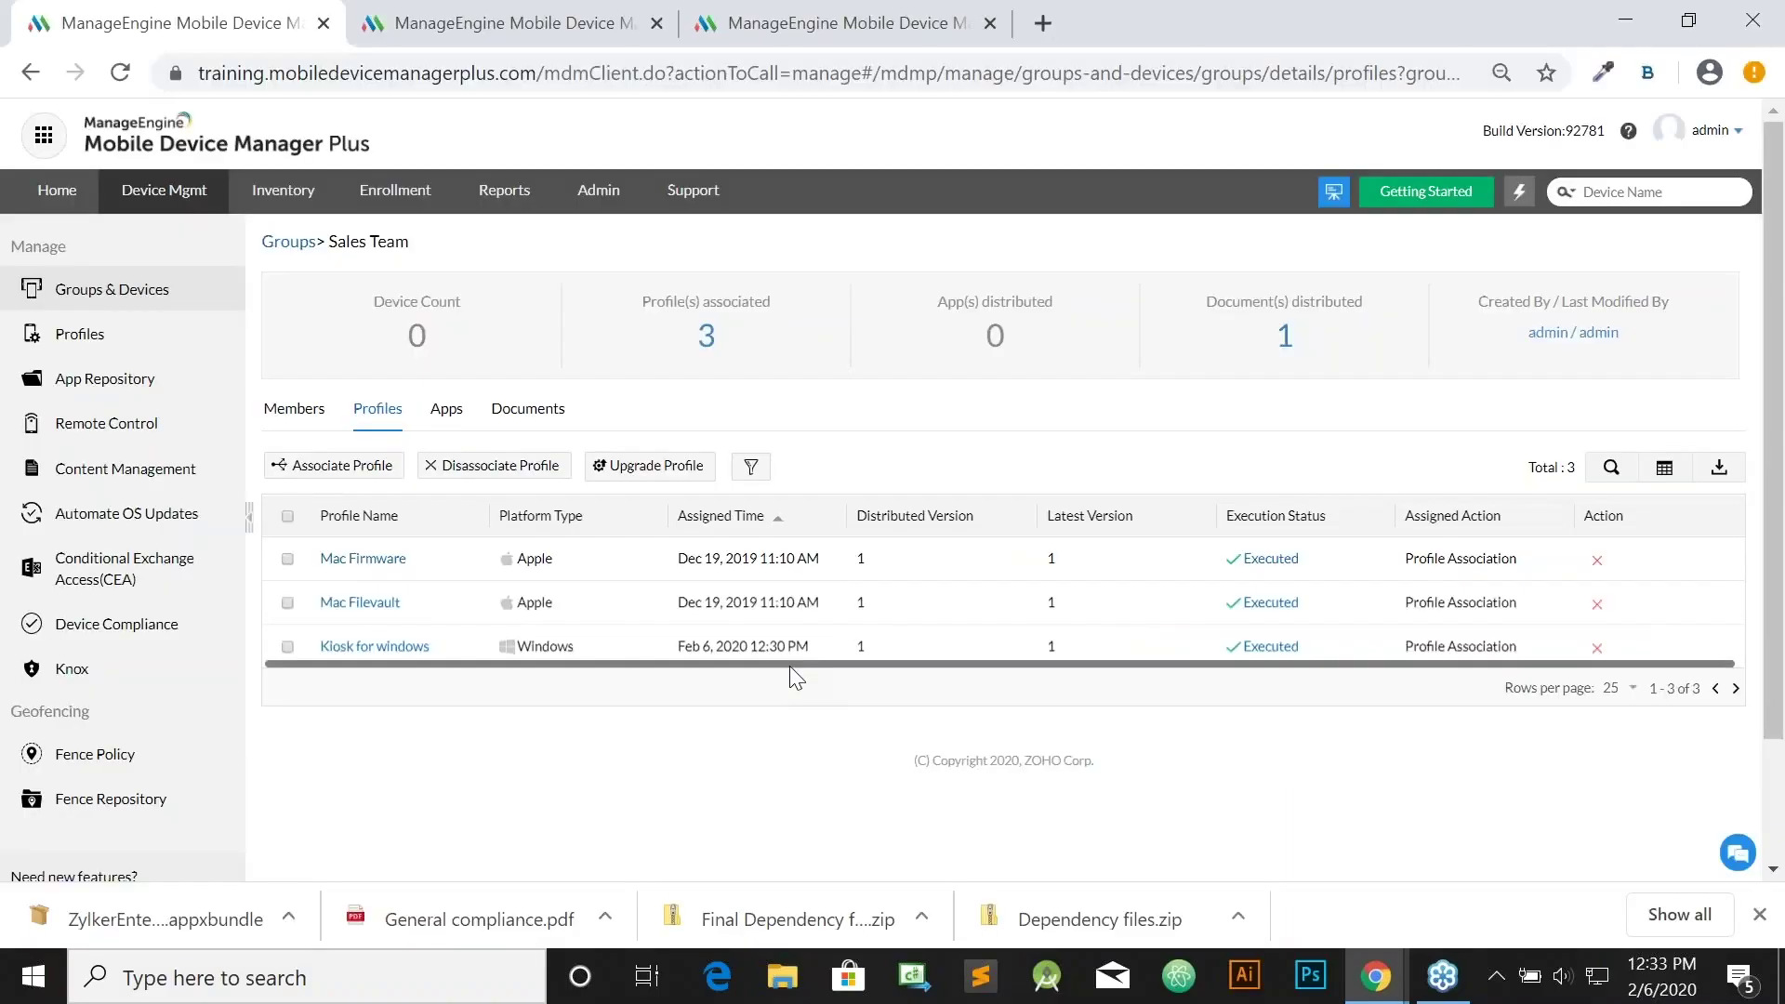
pyautogui.hotkey('alt', 'Tab')
pyautogui.press('Right')
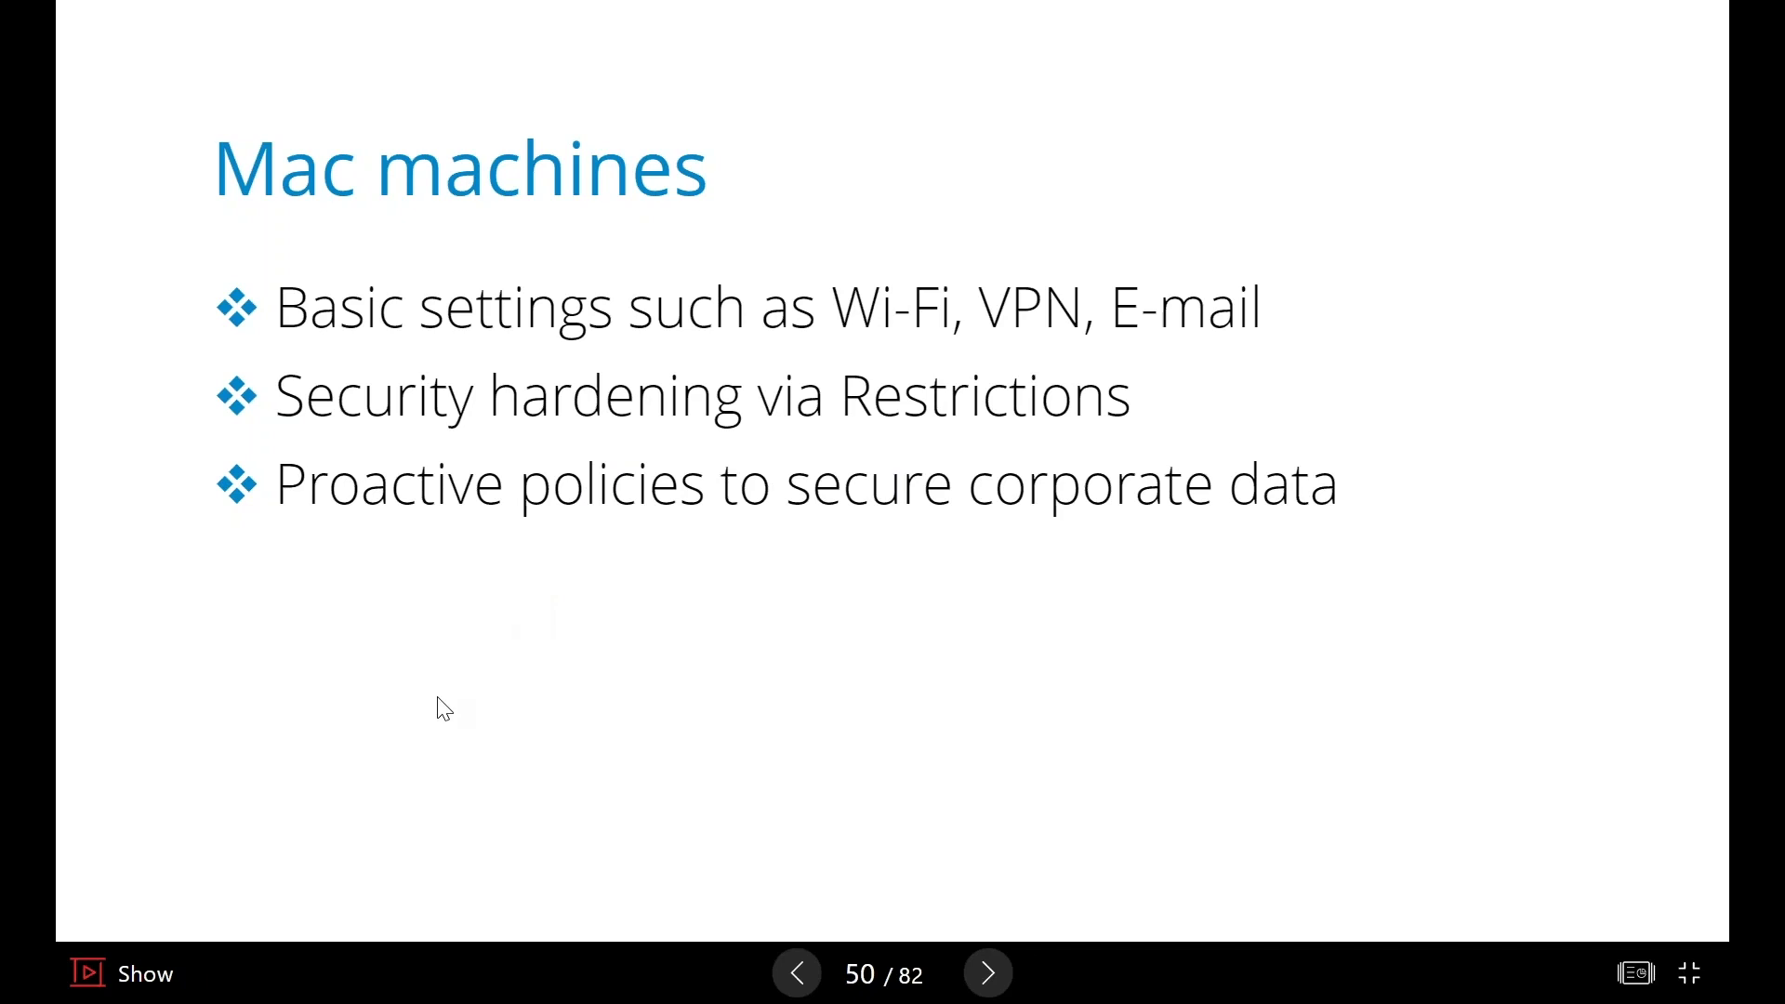
# Switch back to Mobile Device Manager Plus and create an Apple profile named "Apple profile new".
pyautogui.hotkey('alt', 'Tab')
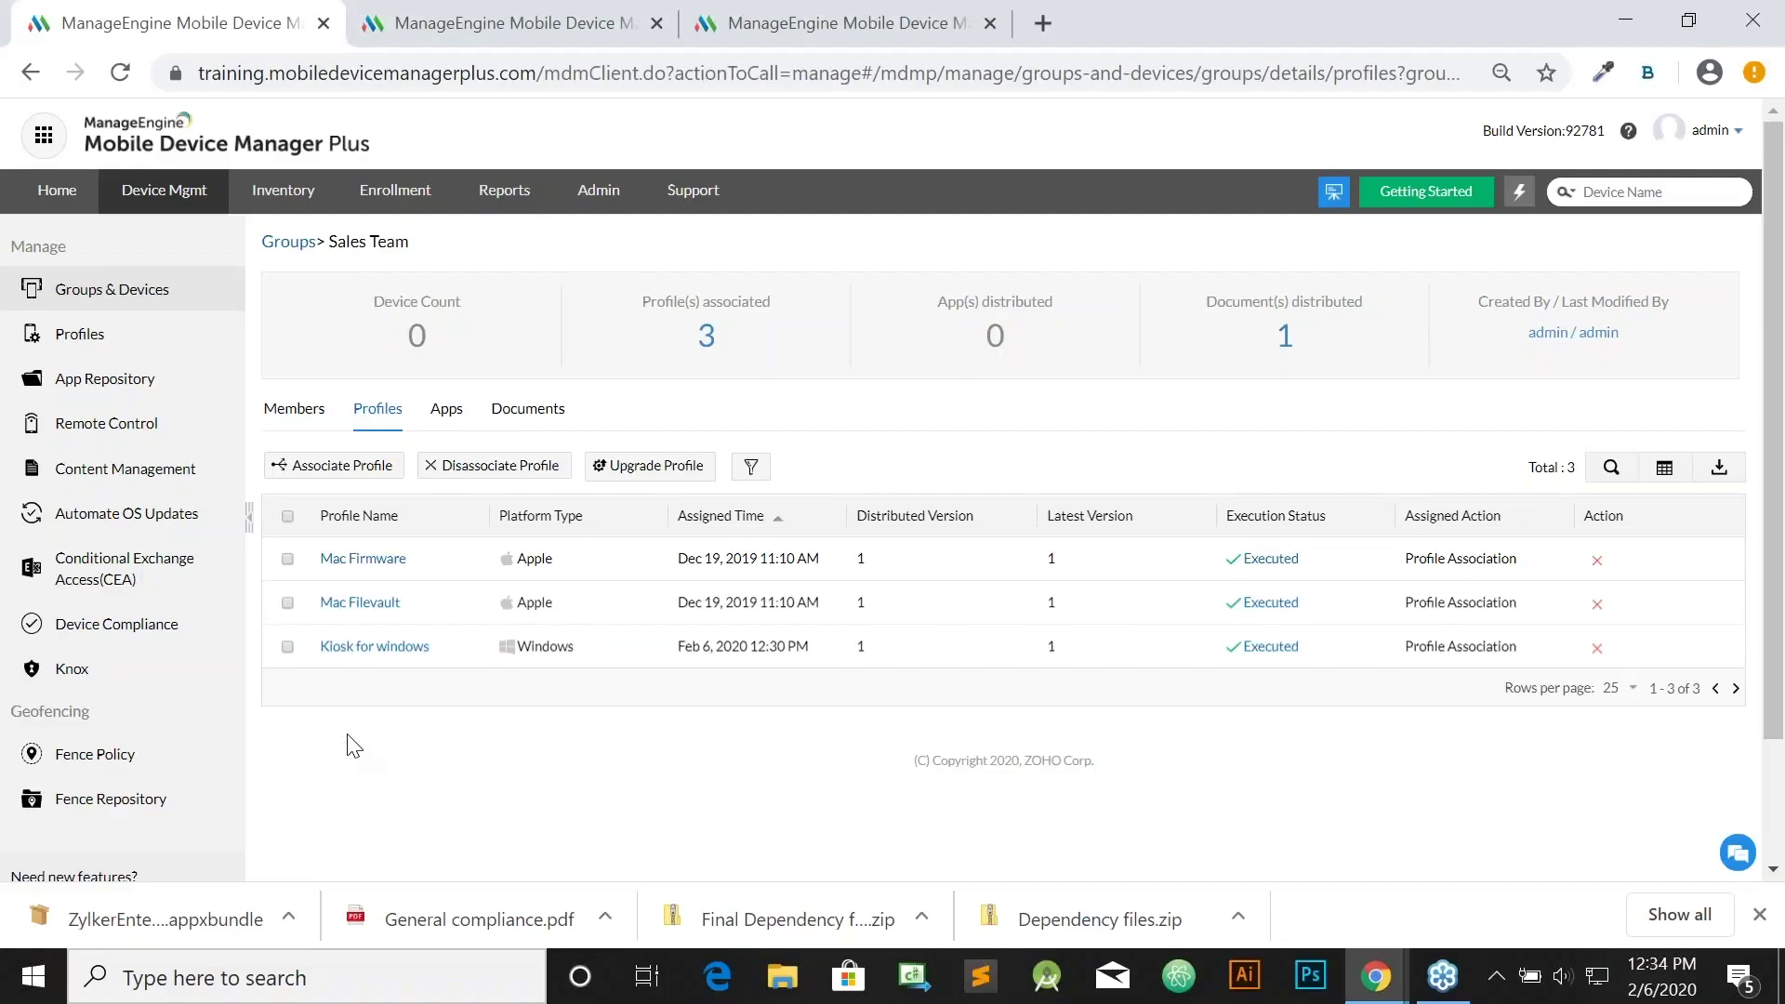
pyautogui.click(83, 335)
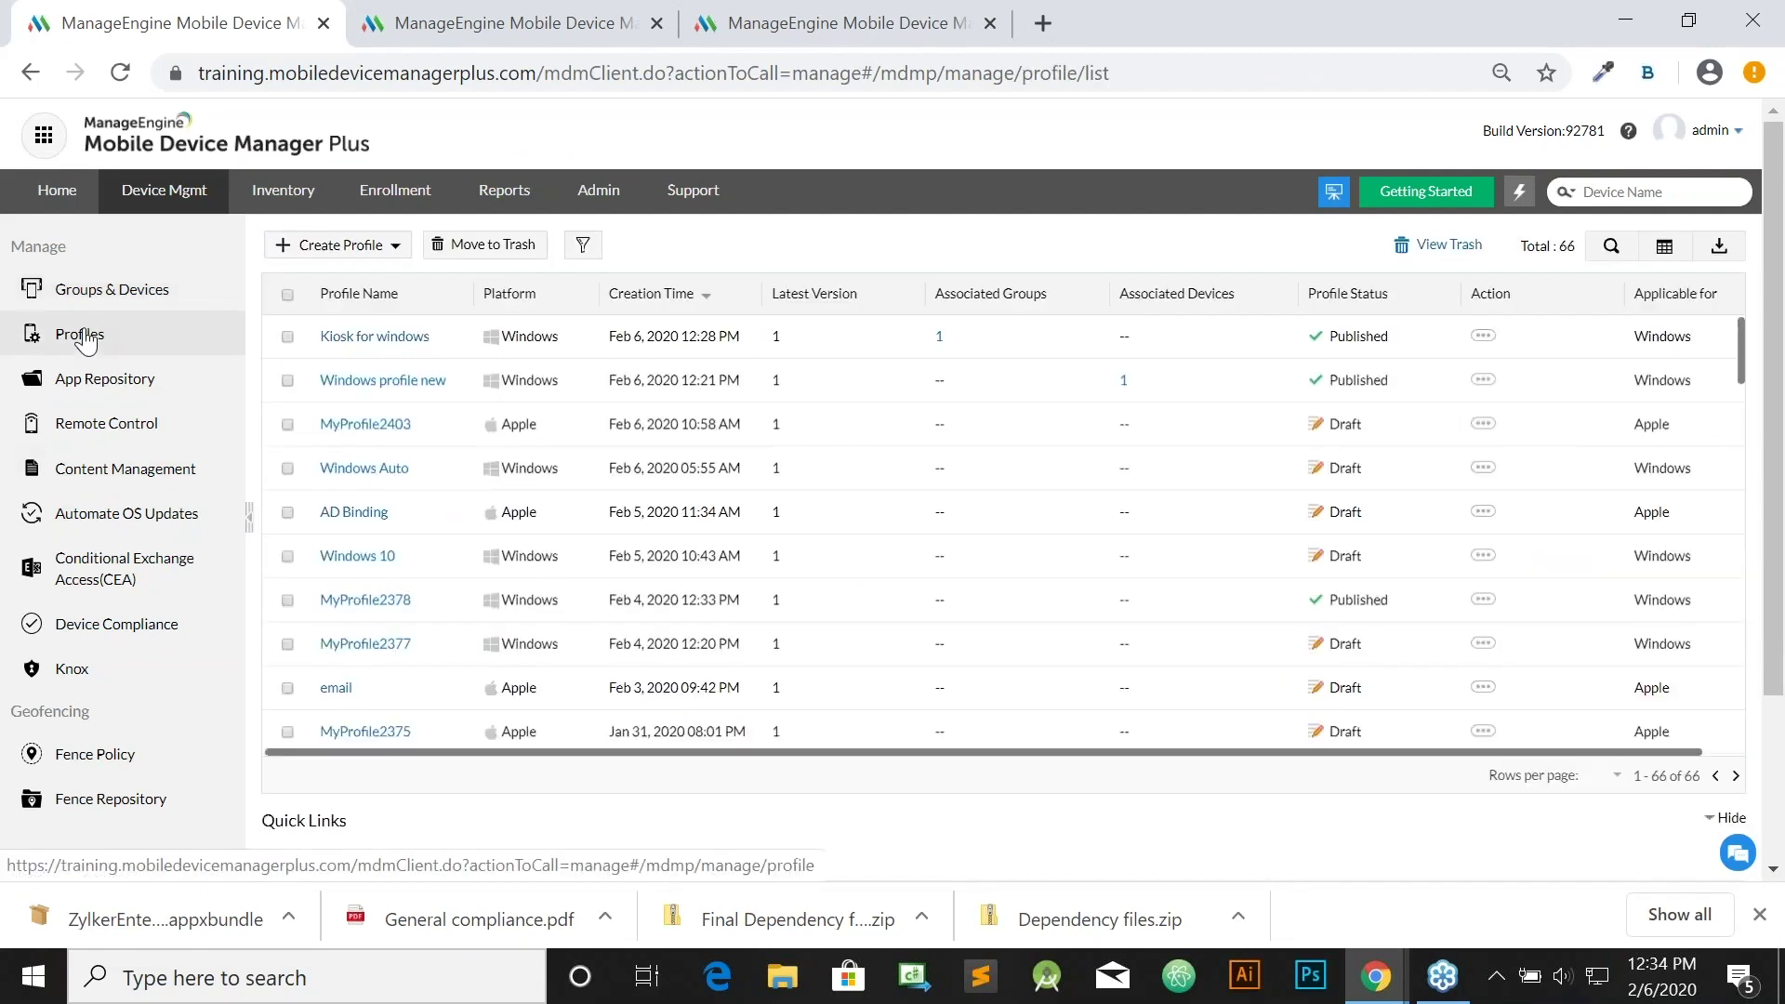
pyautogui.click(384, 247)
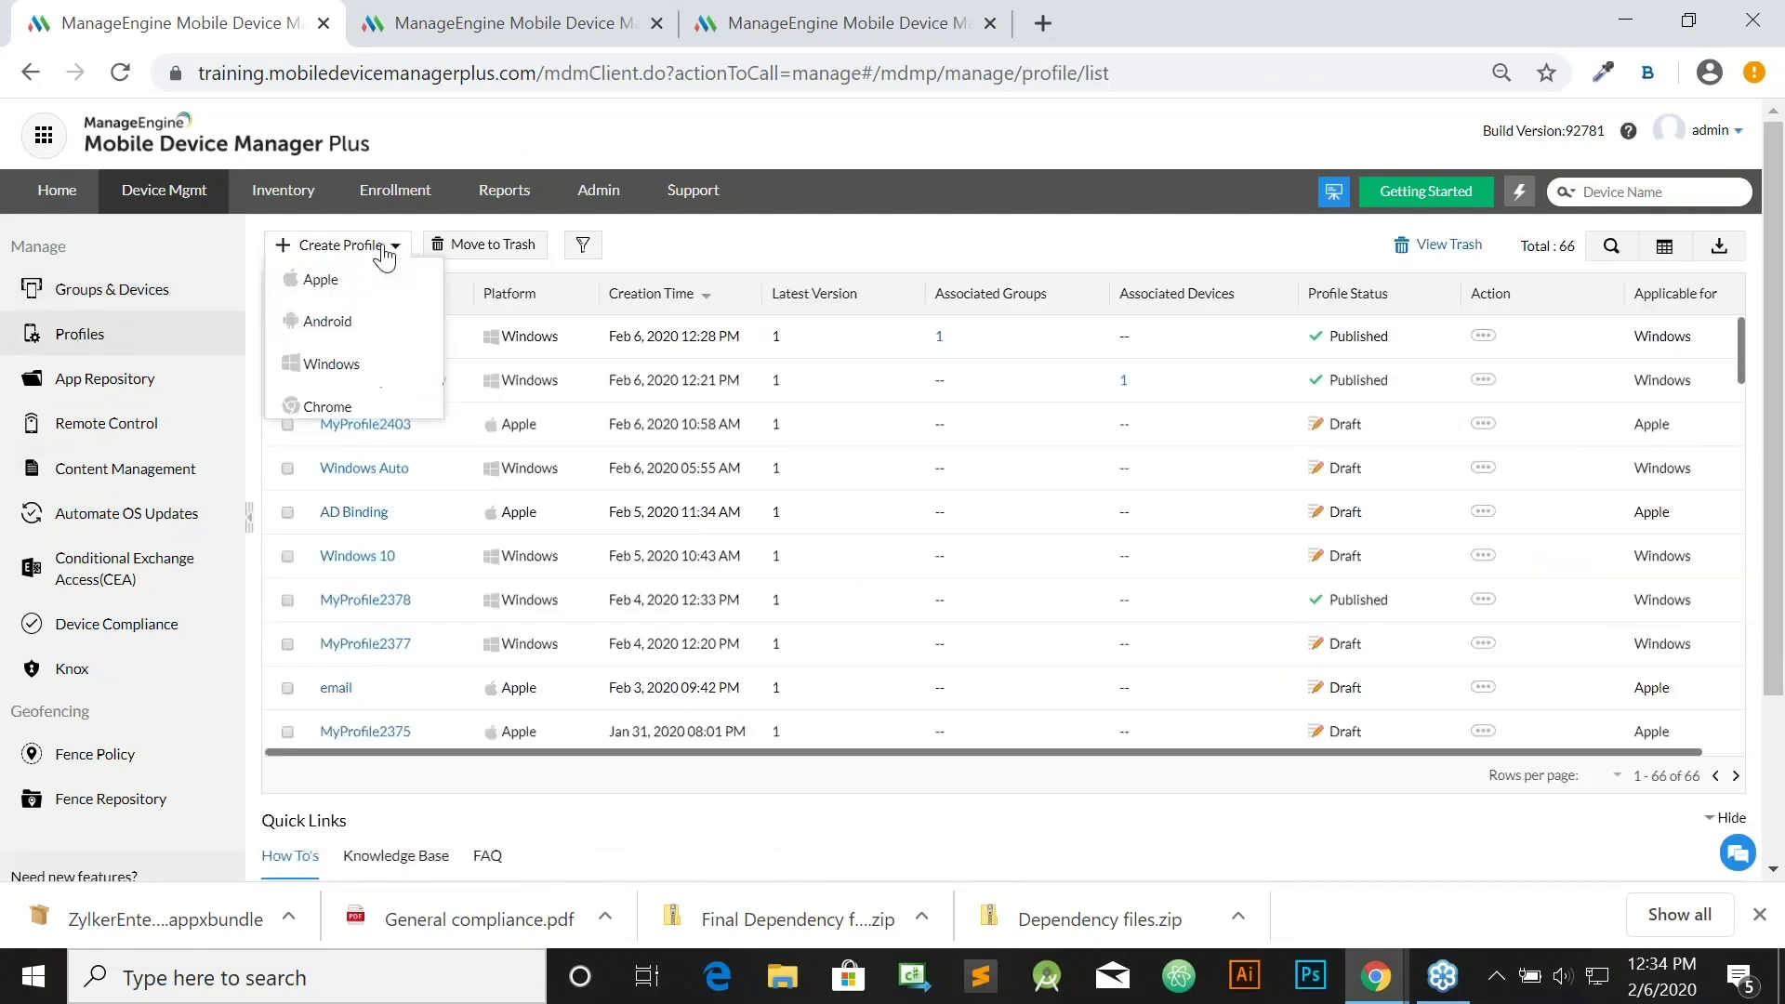
pyautogui.click(364, 281)
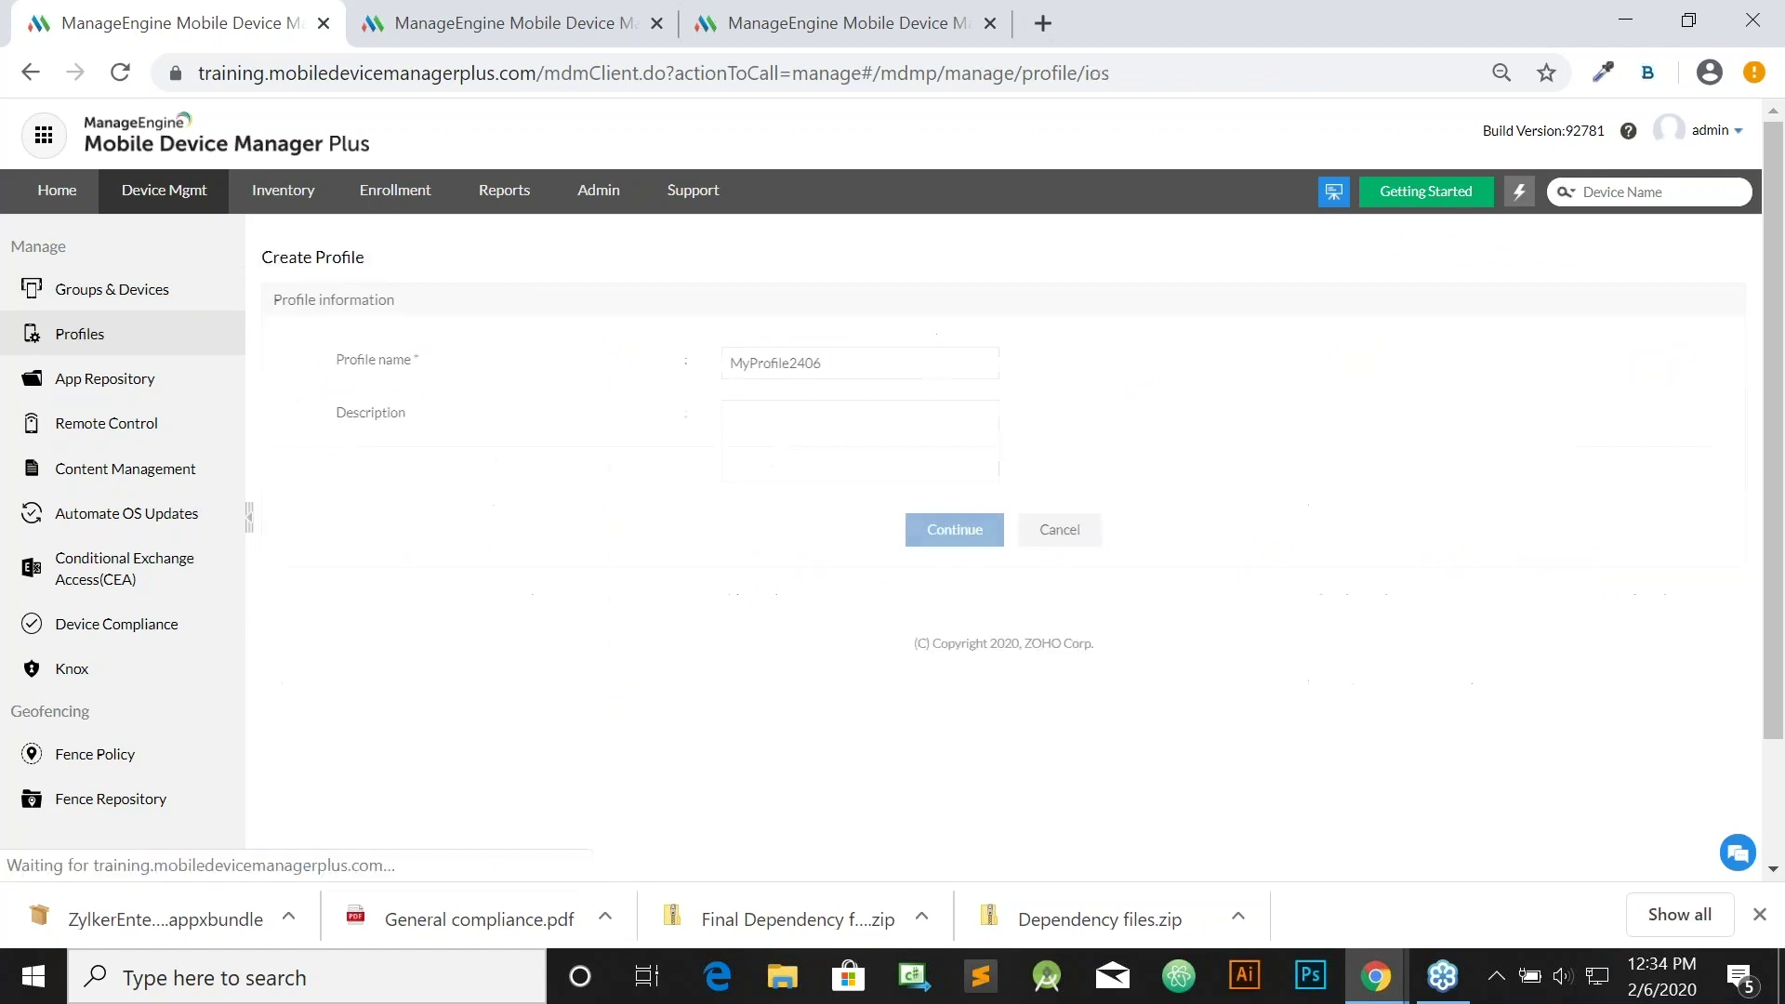
pyautogui.doubleClick(845, 360)
pyautogui.write('Apple profile new')
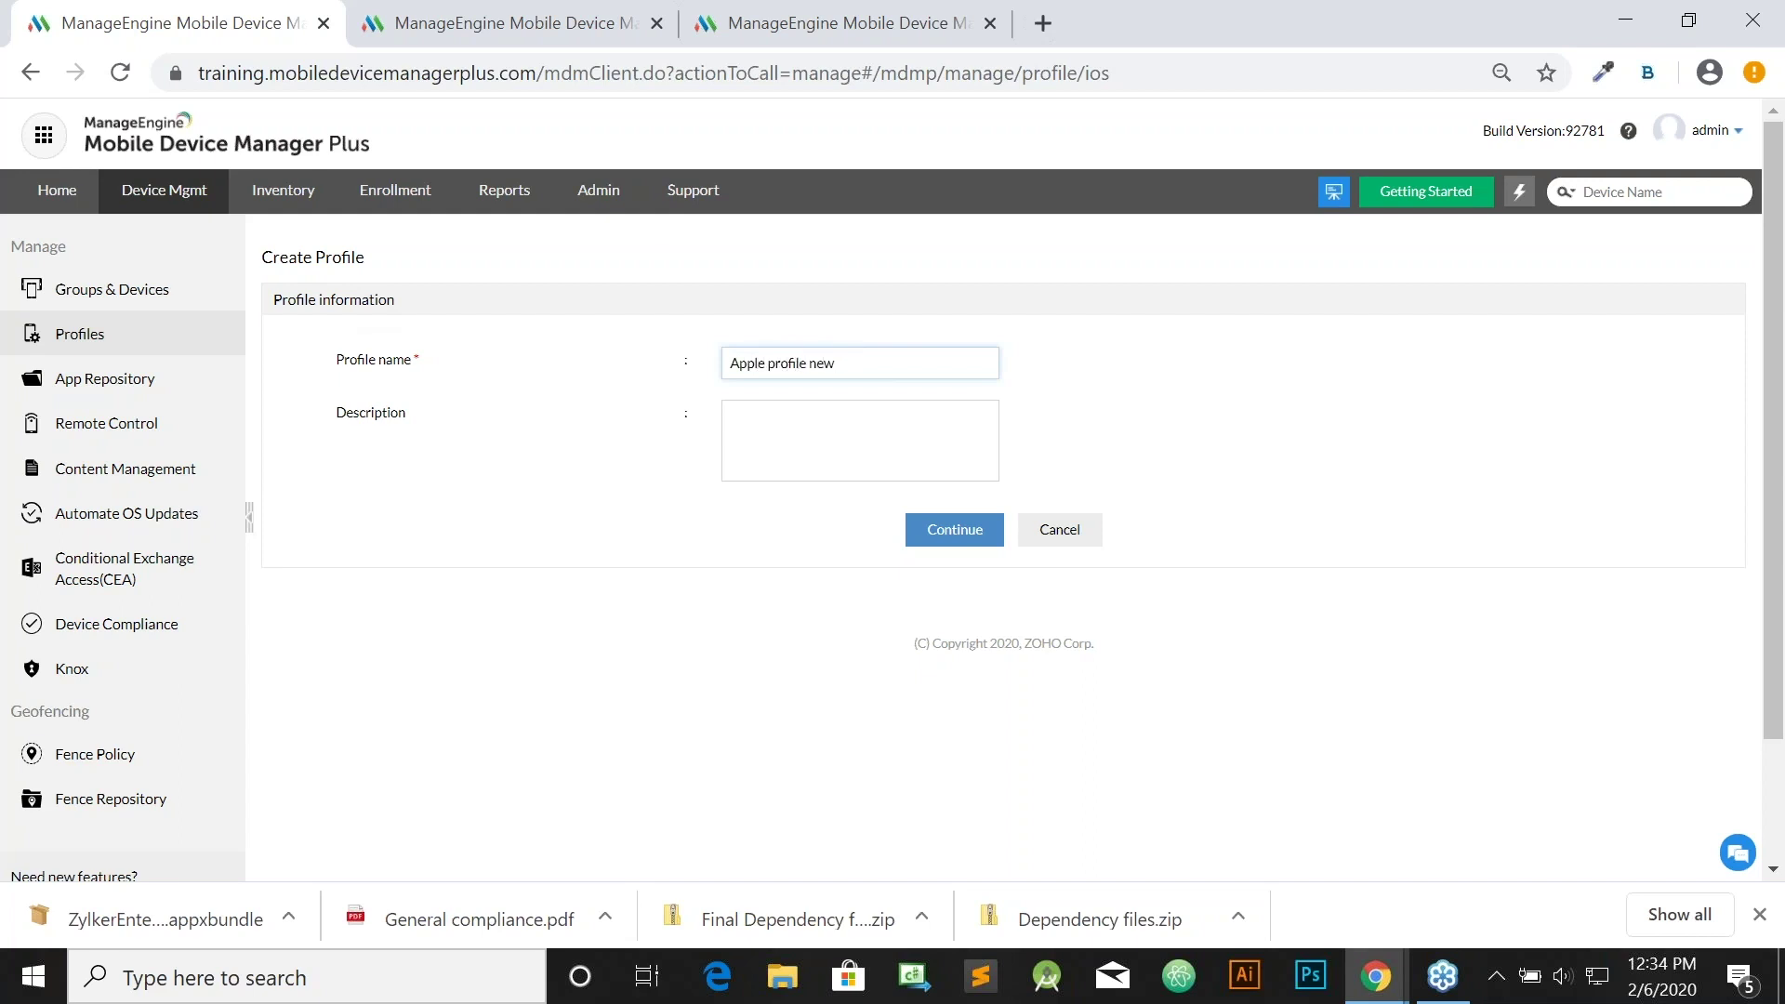
pyautogui.click(971, 539)
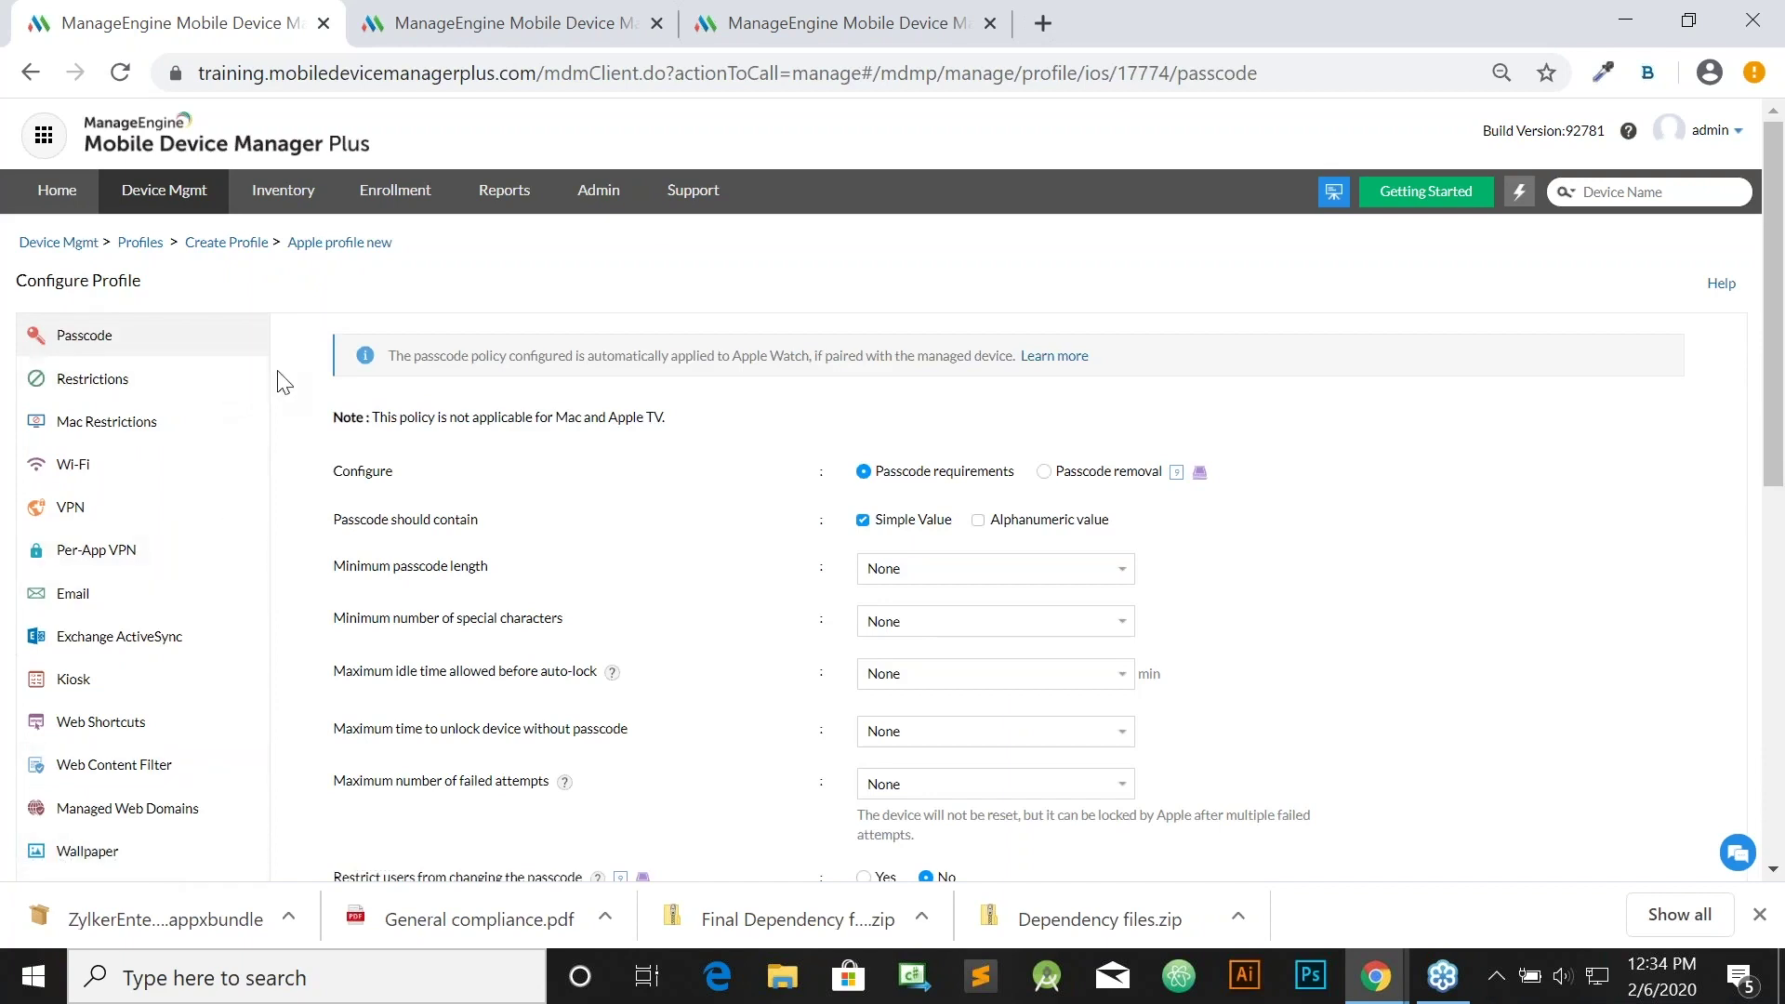
# Restrict the camera under Device Functionality in the profile's Mac Restrictions policy.
pyautogui.scroll(-1, 283, 381)
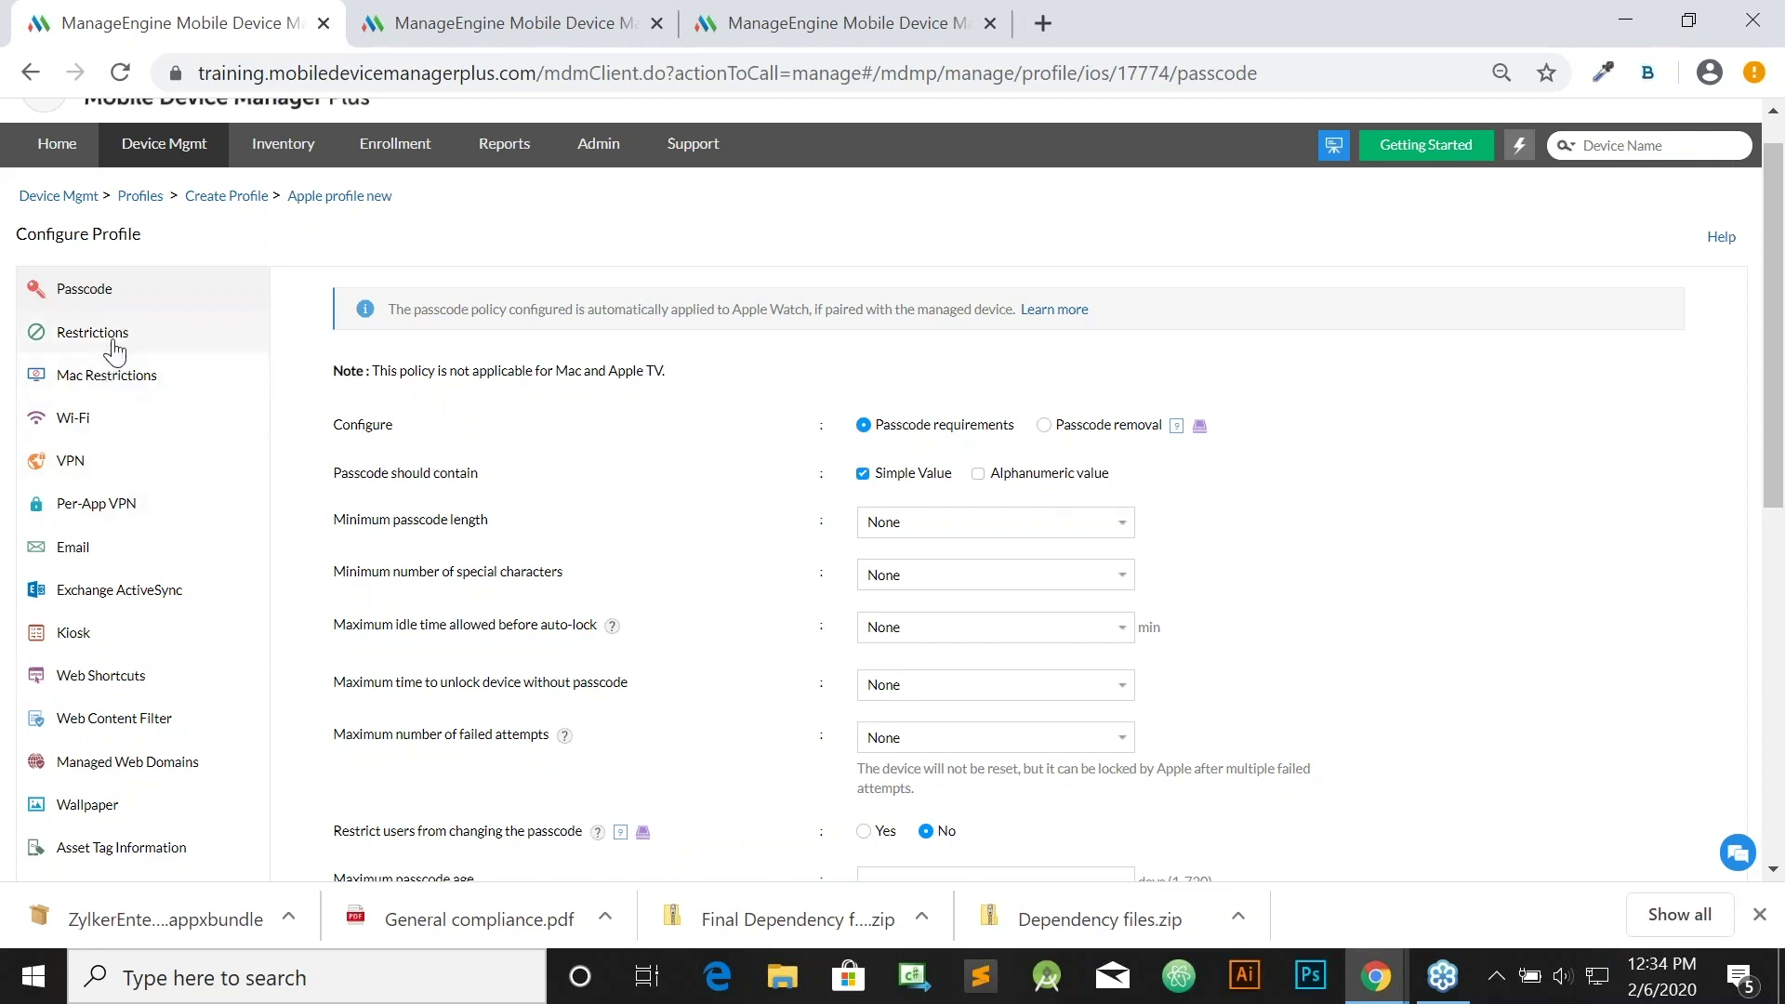
pyautogui.click(195, 383)
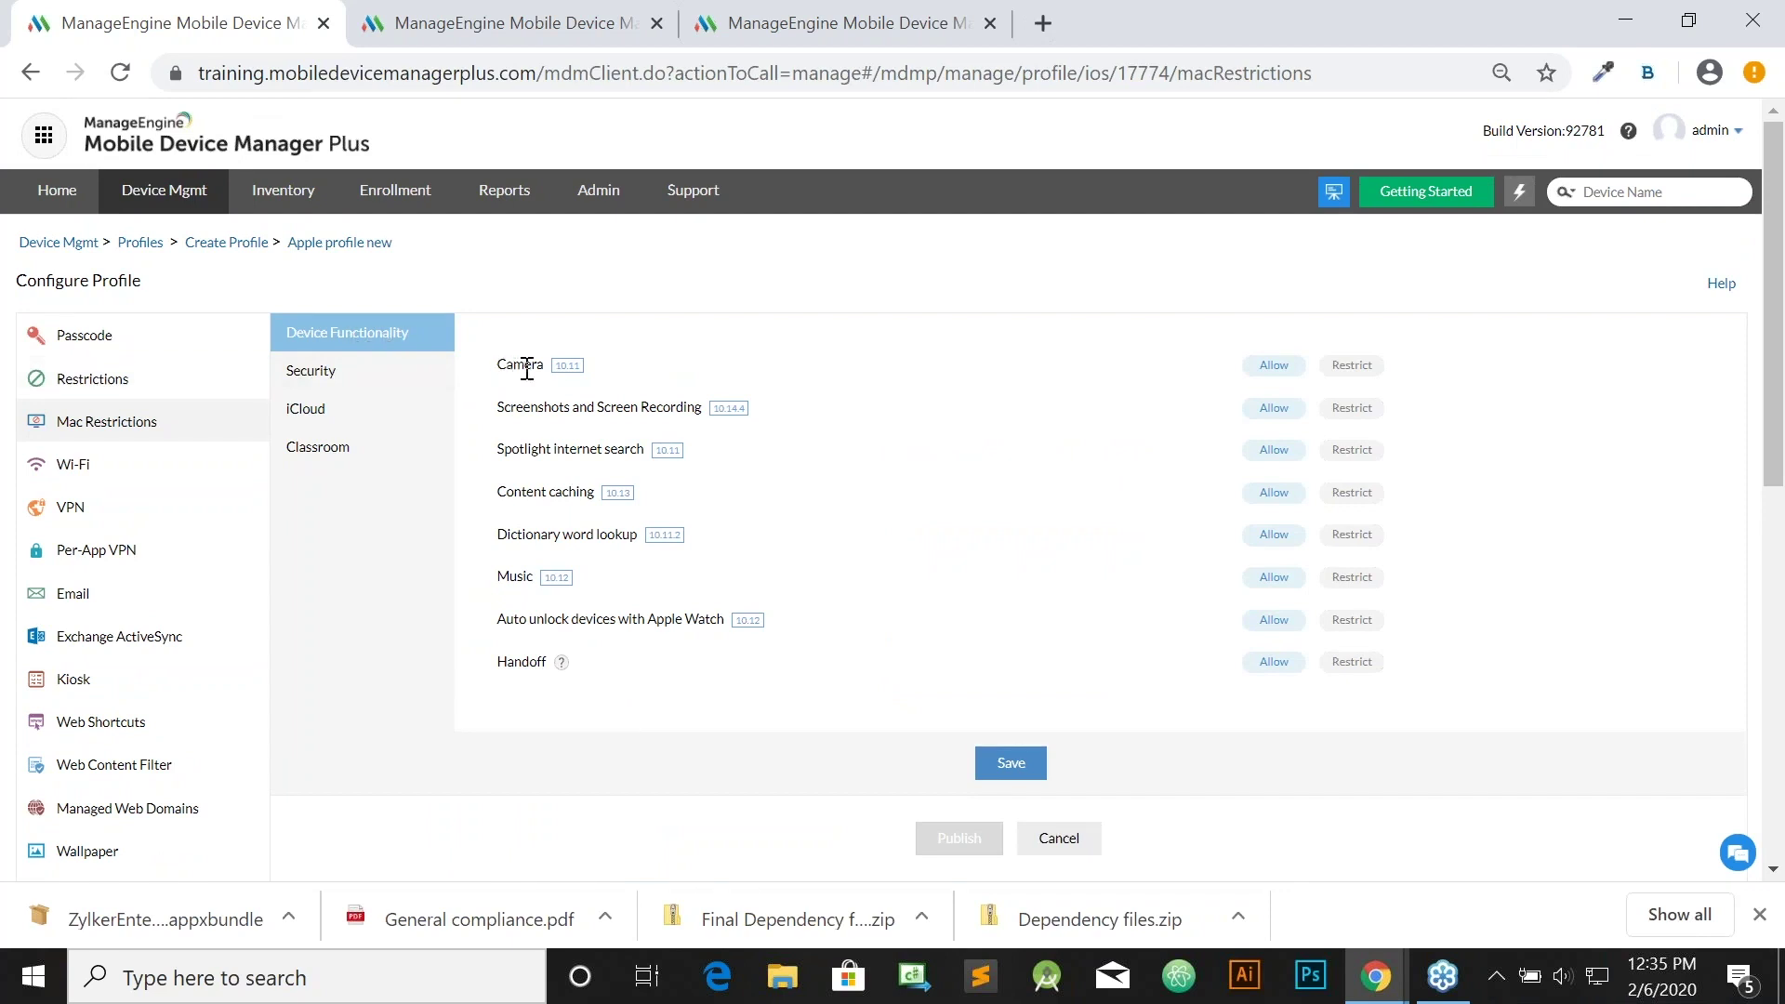
pyautogui.click(1356, 370)
# In the Mac security restrictions, restrict iTunes File Sharing and password autofill, and limit Gatekeeper downloads to App Store.
pyautogui.click(308, 369)
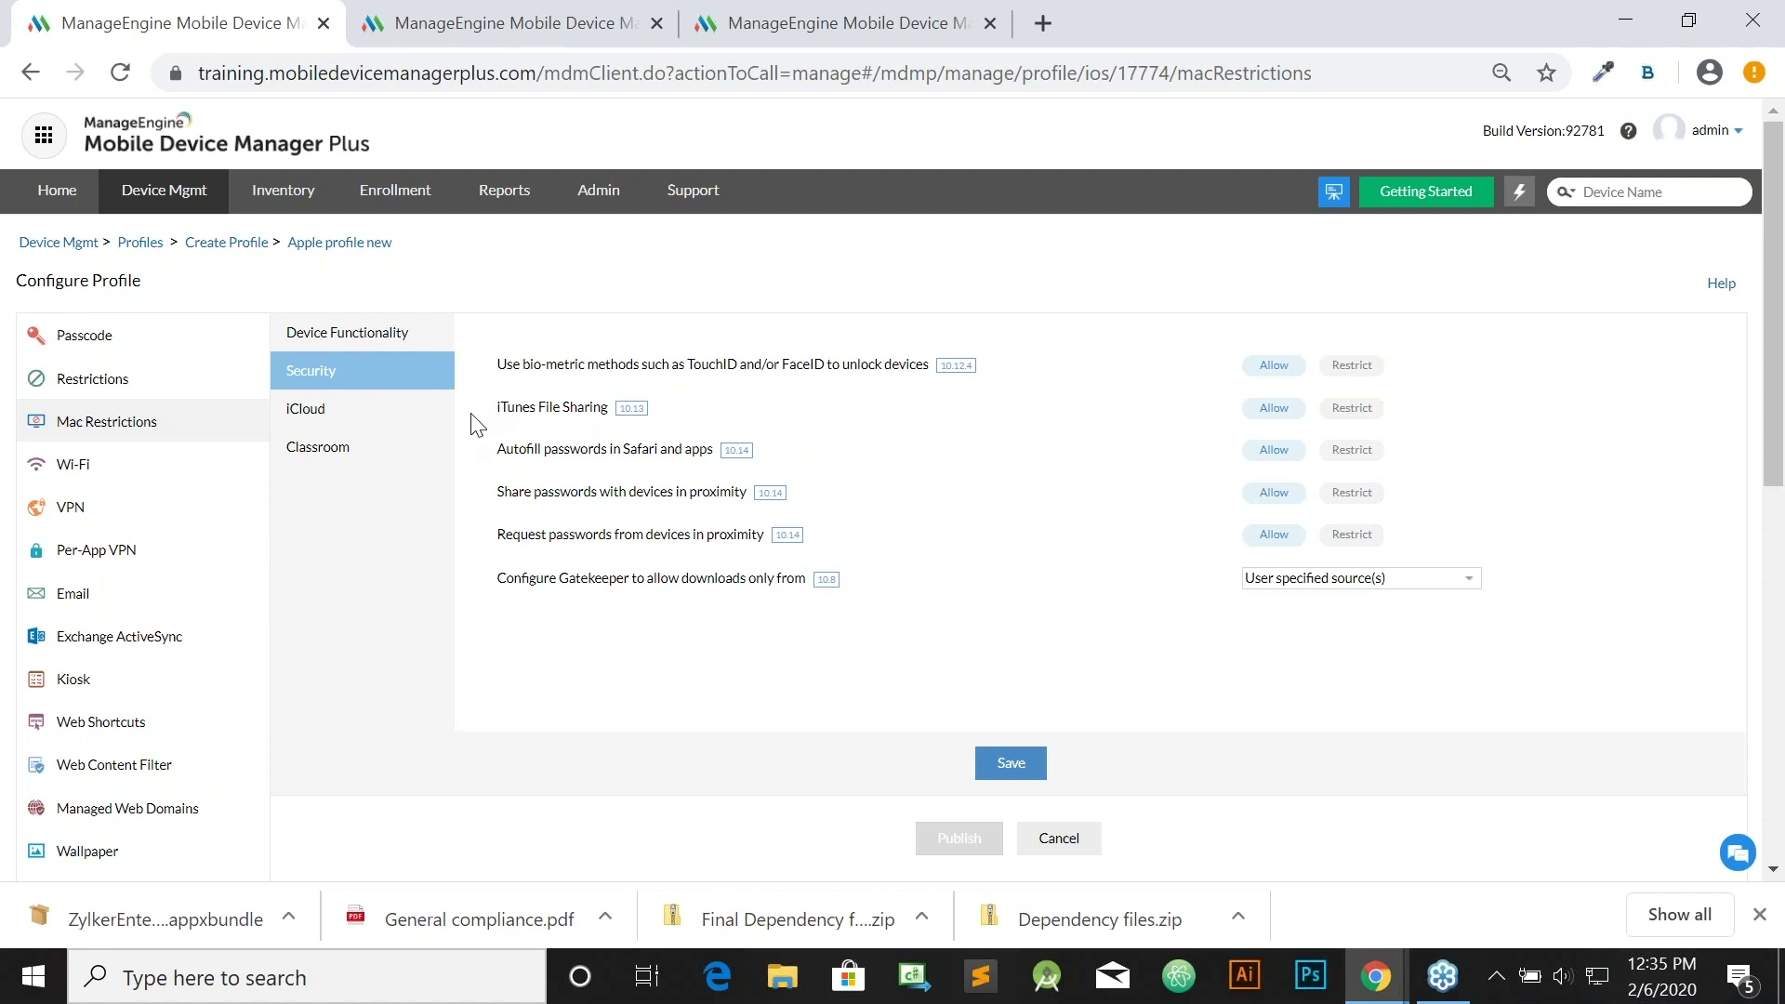
pyautogui.click(1330, 412)
pyautogui.click(1354, 446)
pyautogui.click(1469, 578)
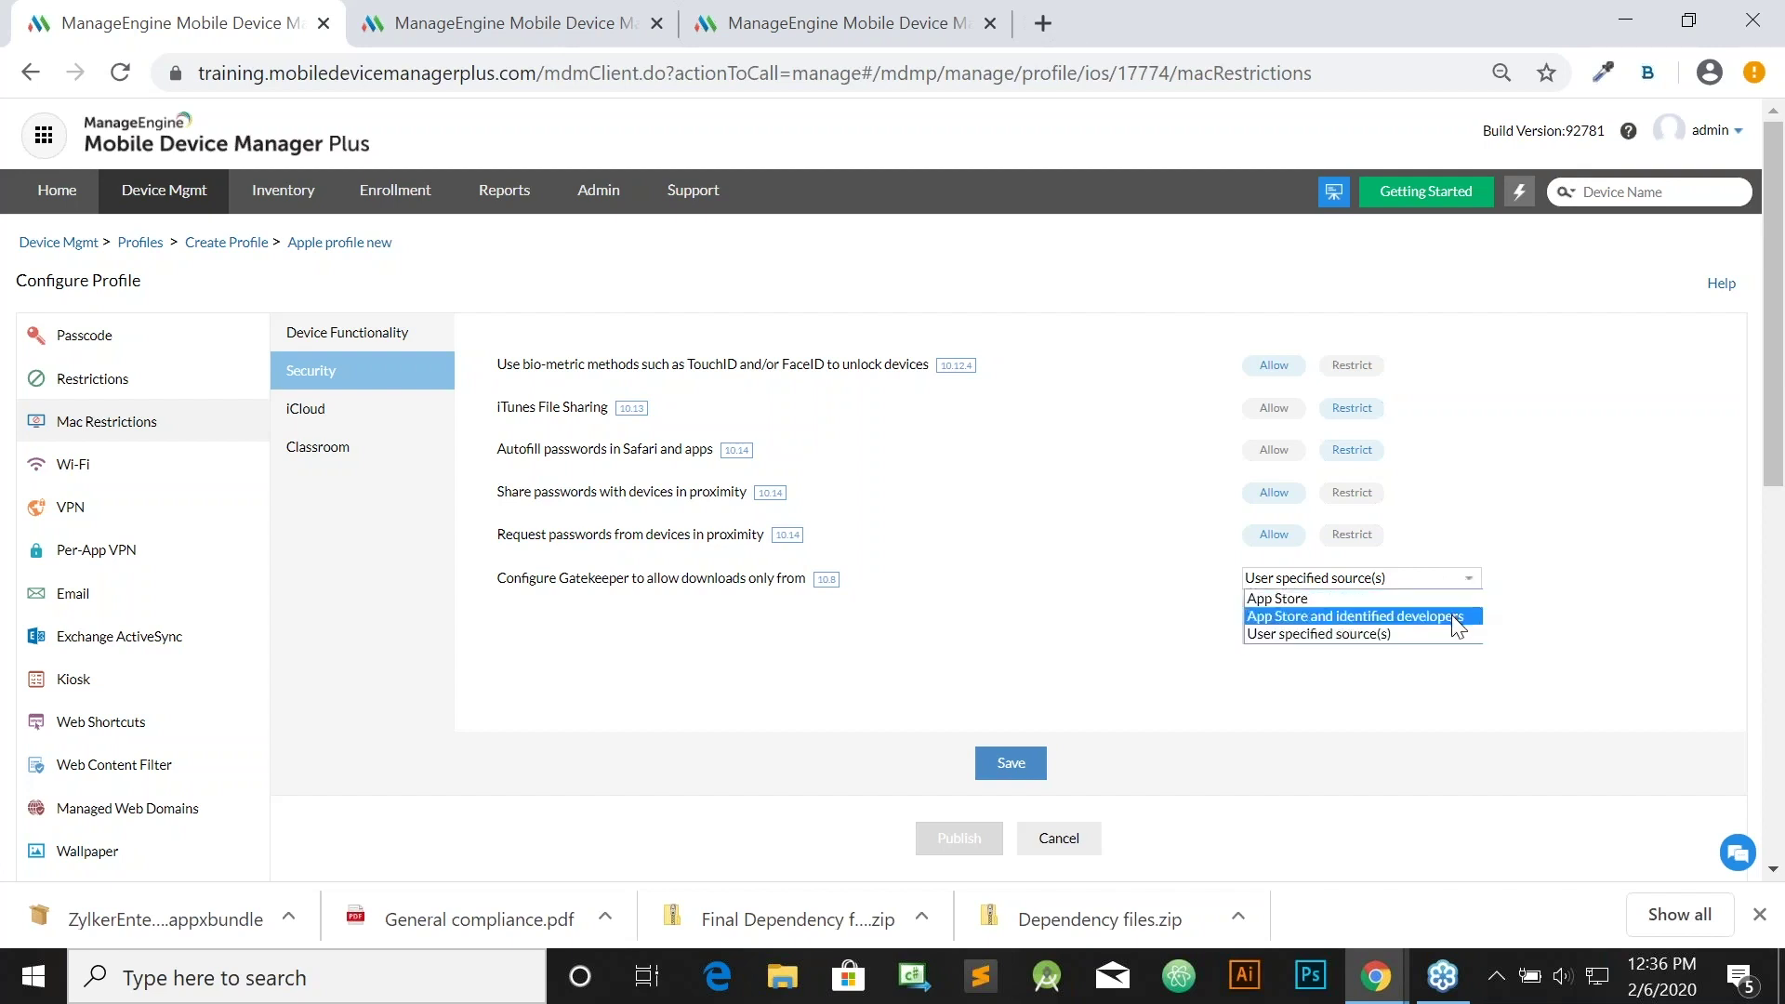
pyautogui.click(1314, 599)
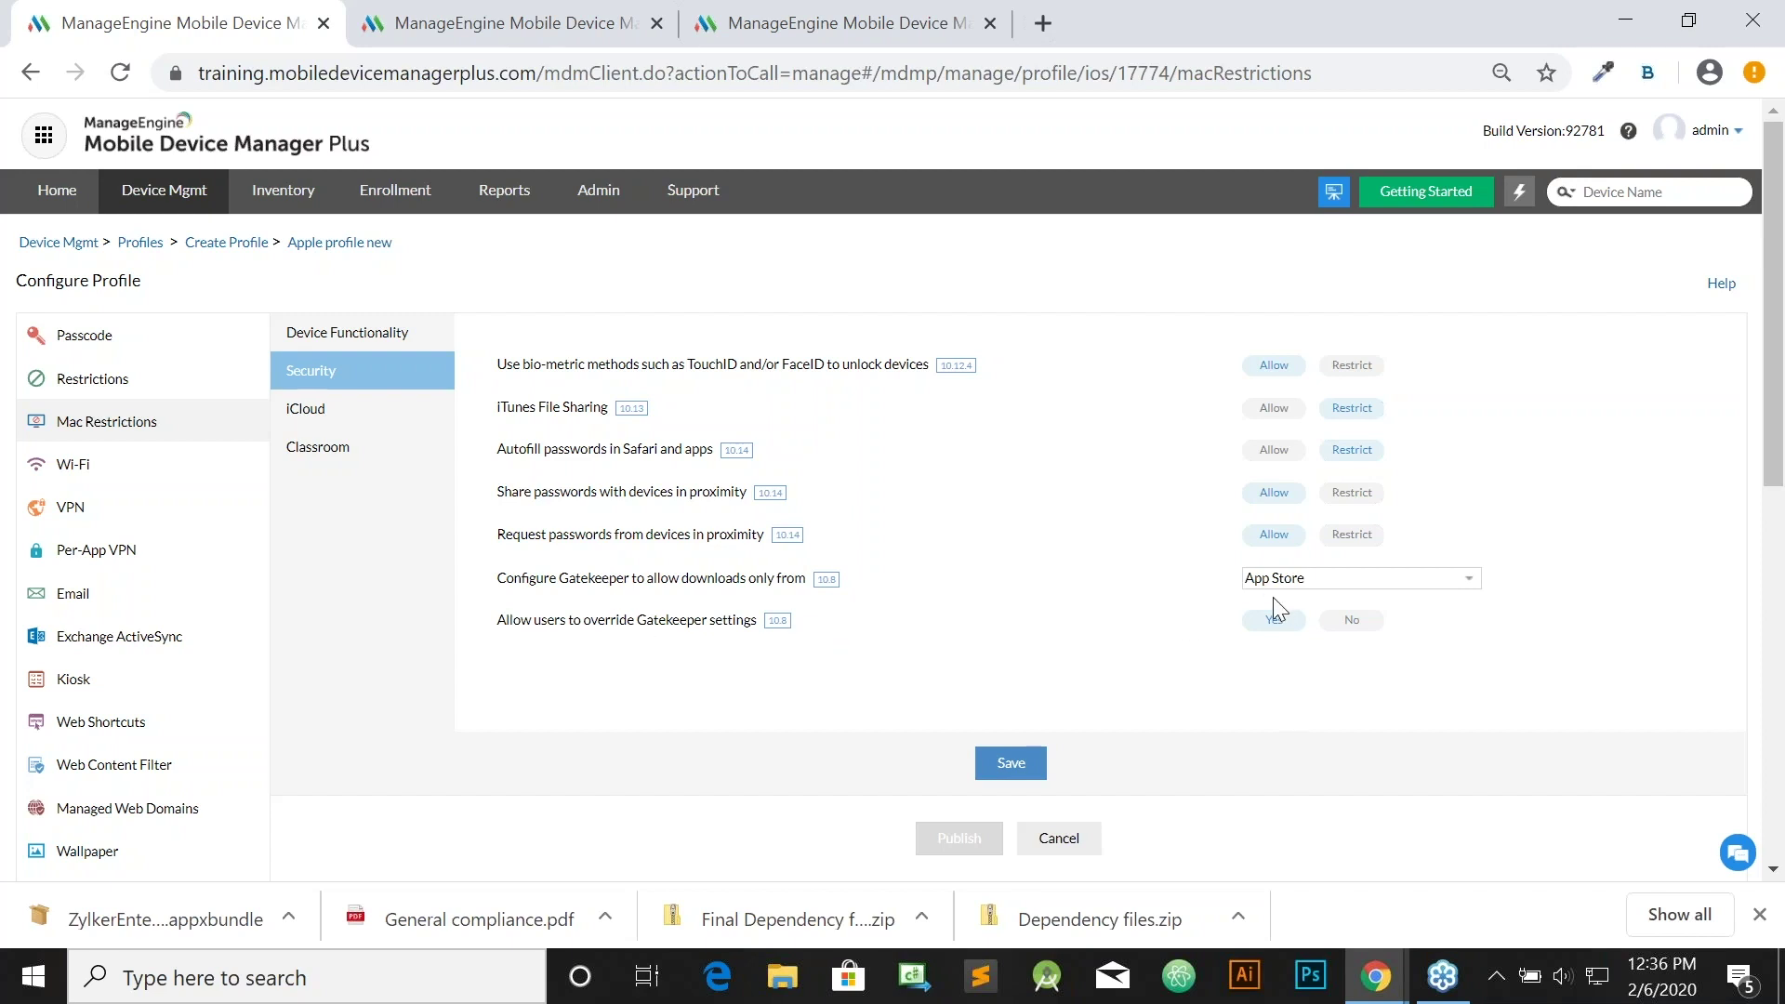
# Review the iCloud and Classroom Mac restrictions, and show slide 51 of the Zoho Show presentation.
pyautogui.click(352, 418)
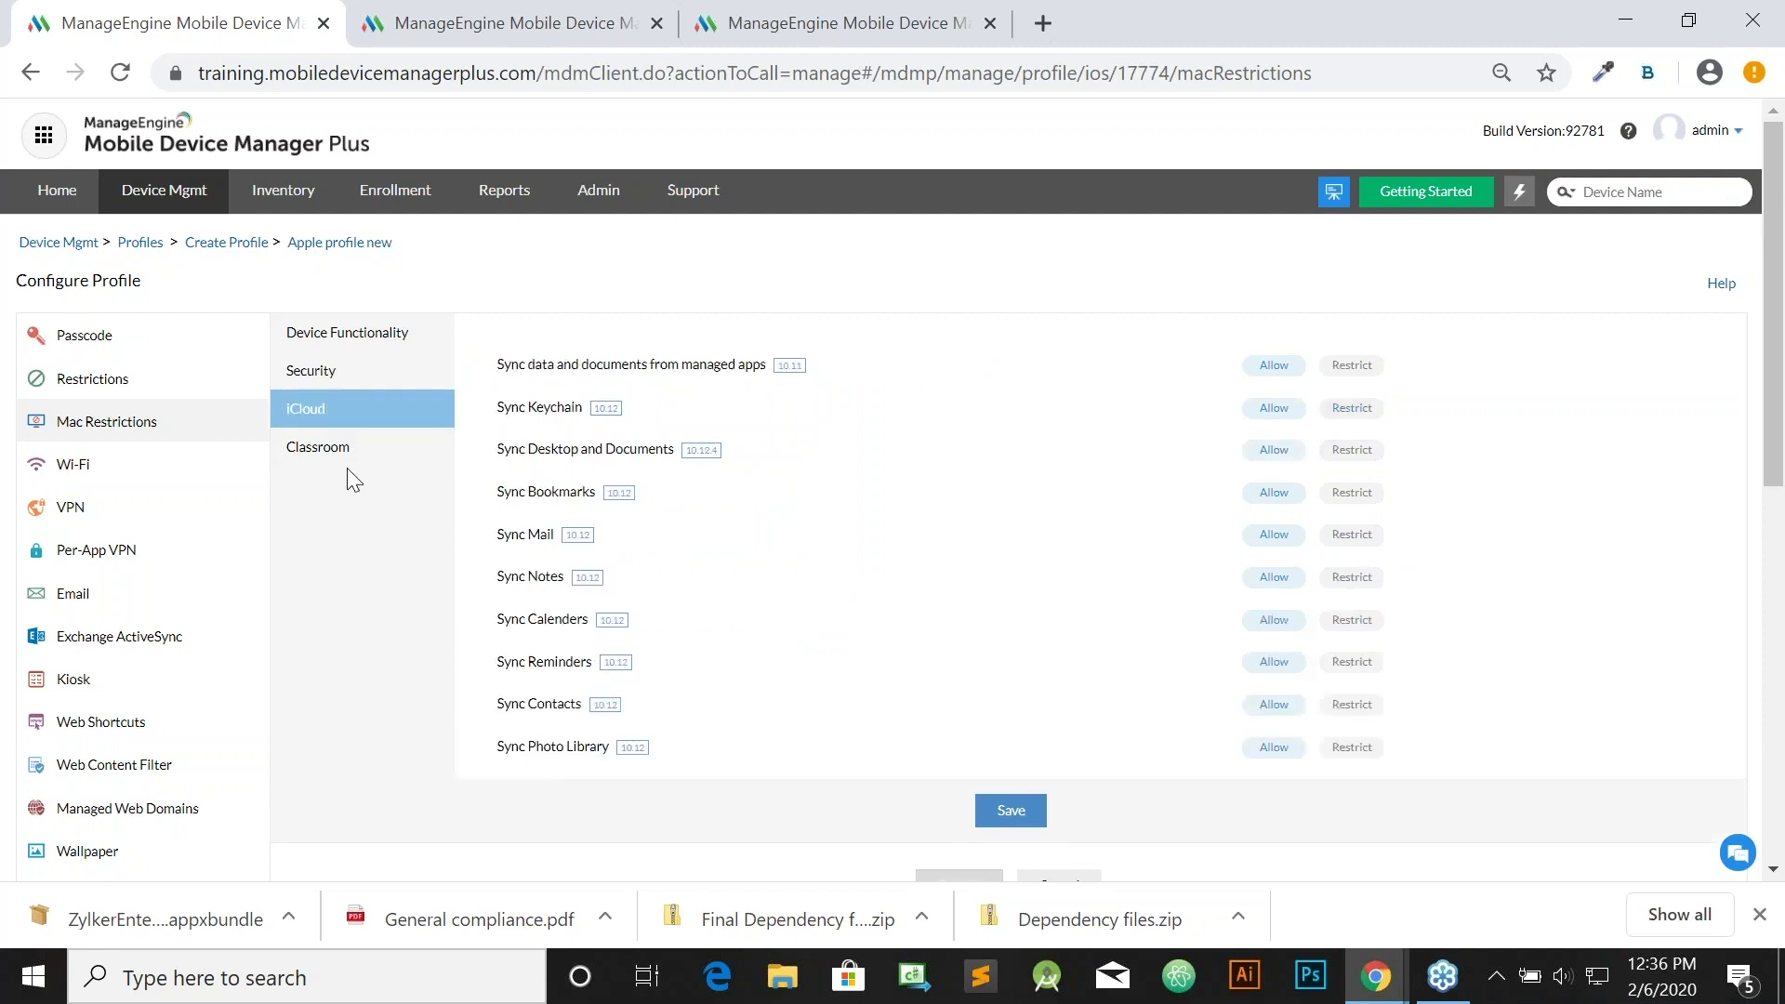
pyautogui.click(337, 454)
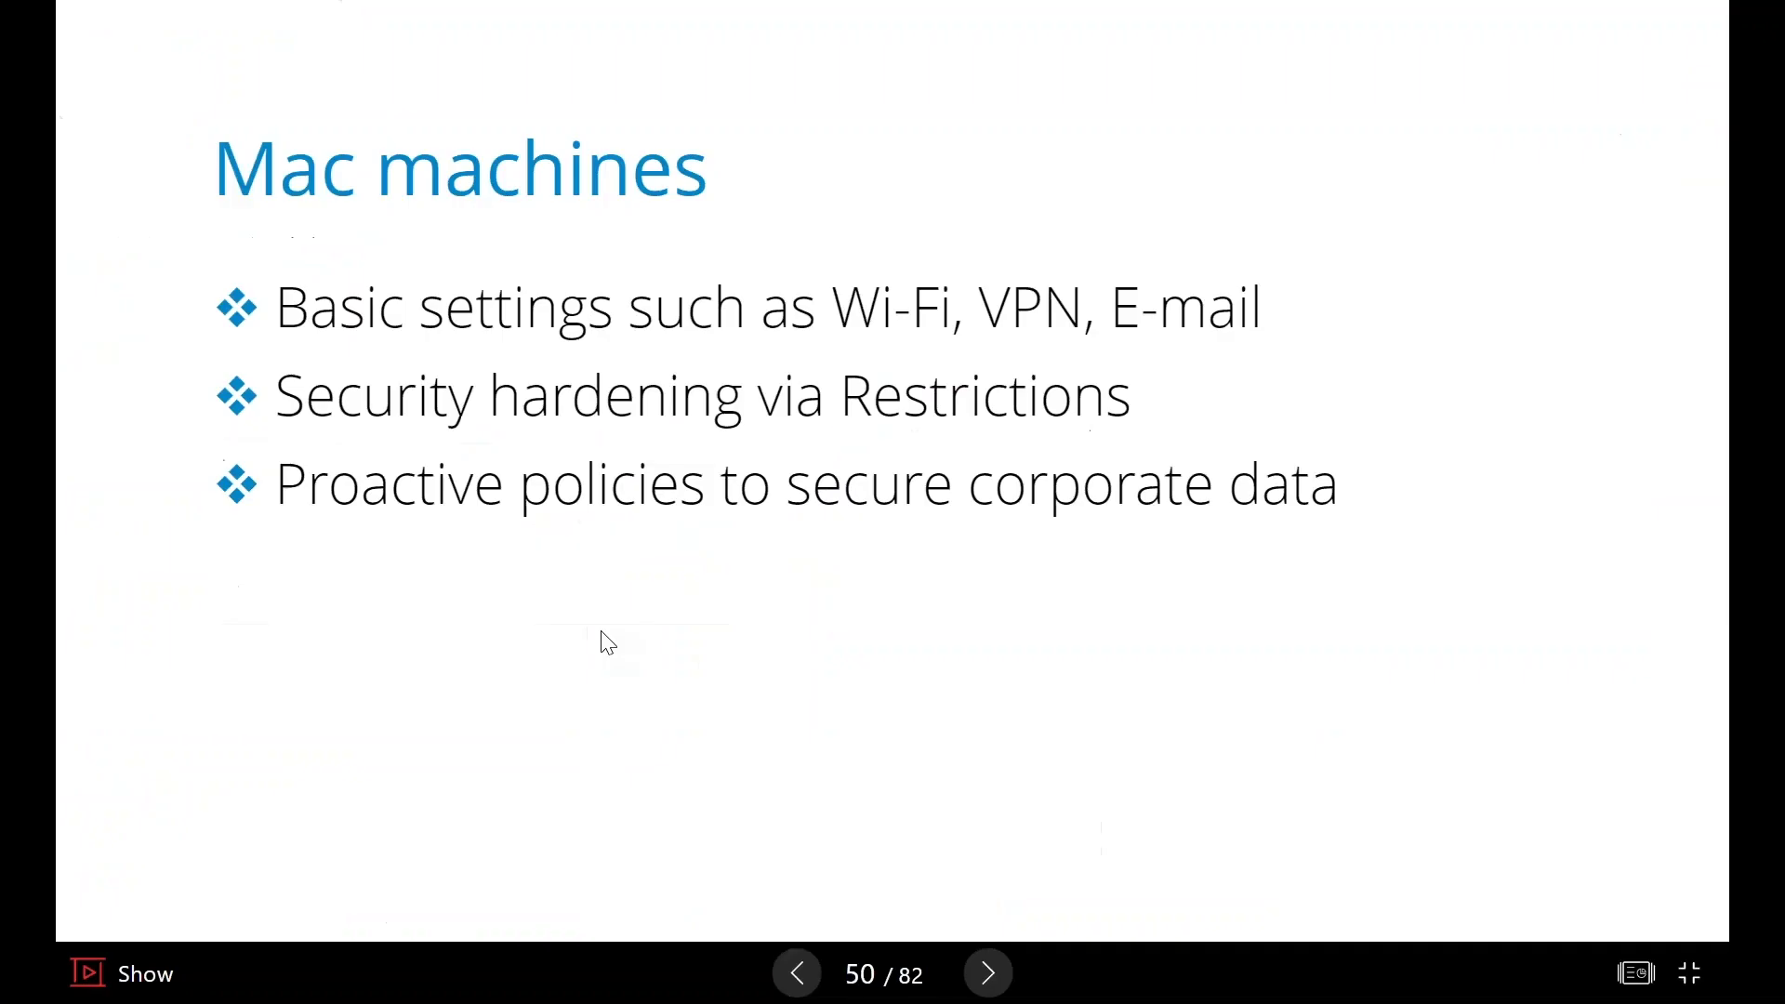
pyautogui.press('Right')
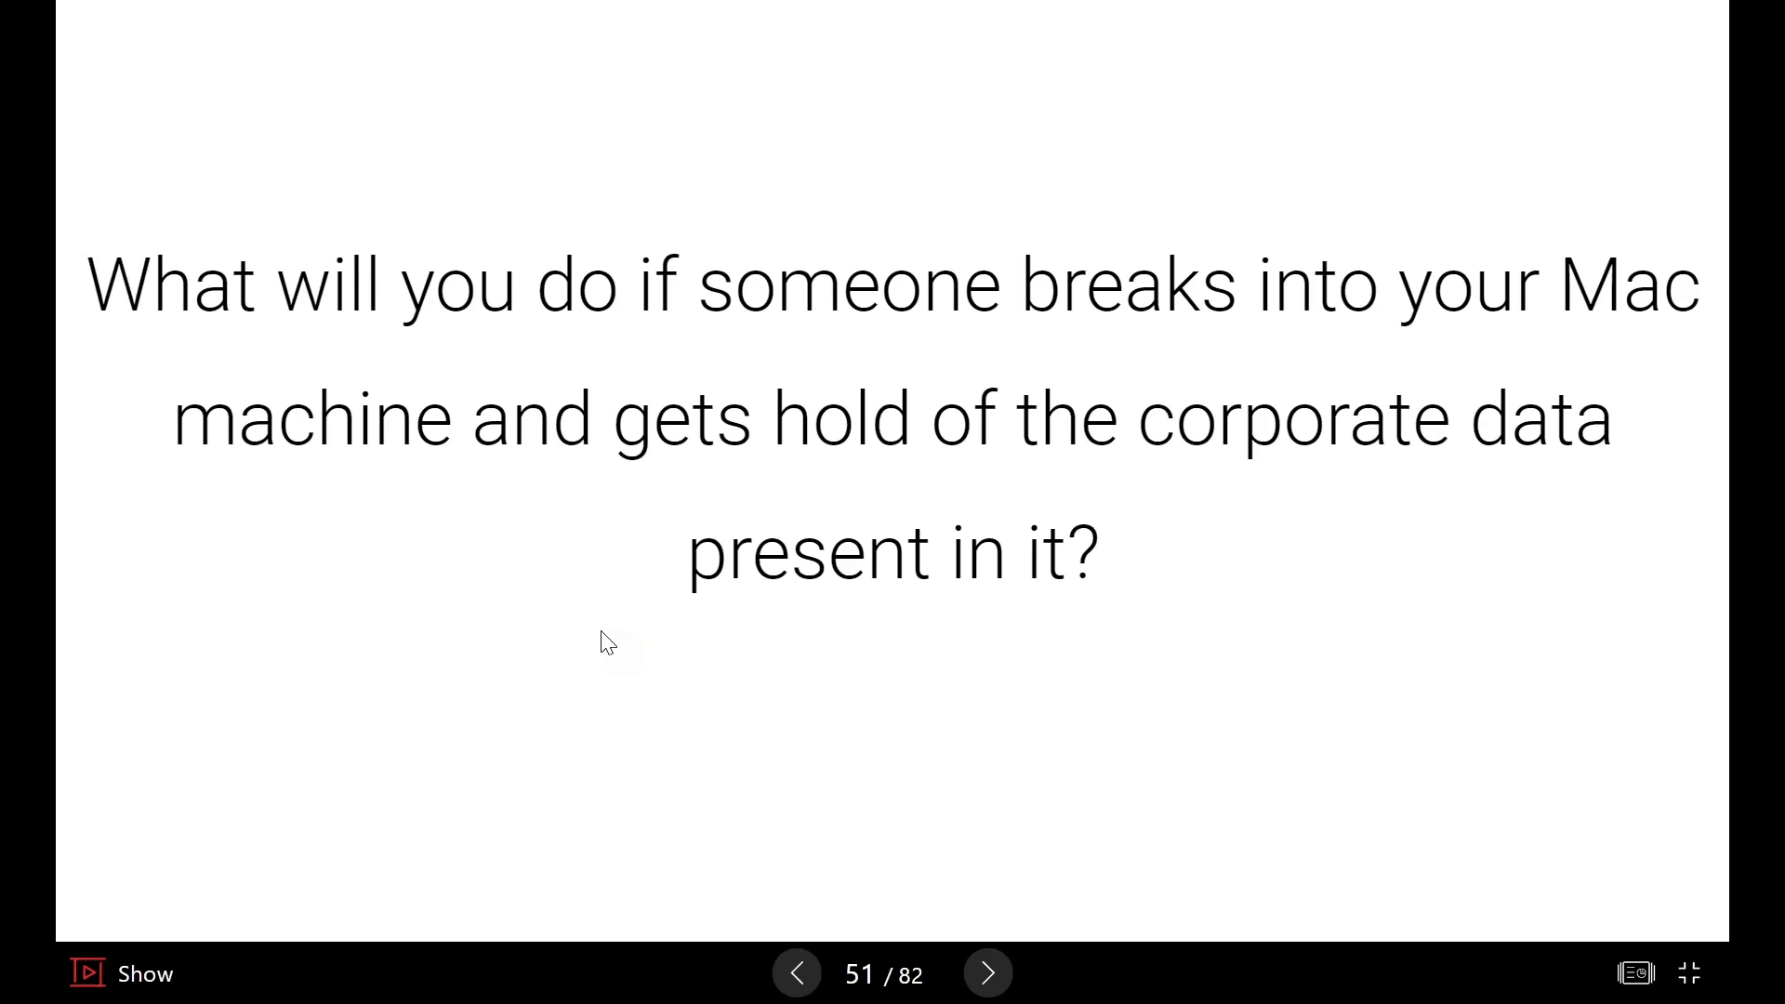
# Back in Mobile Device Manager Plus, set FileVault Encryption to Personal and Institutional Recovery Key and display the recovery key to the user.
pyautogui.hotkey('alt', 'Tab')
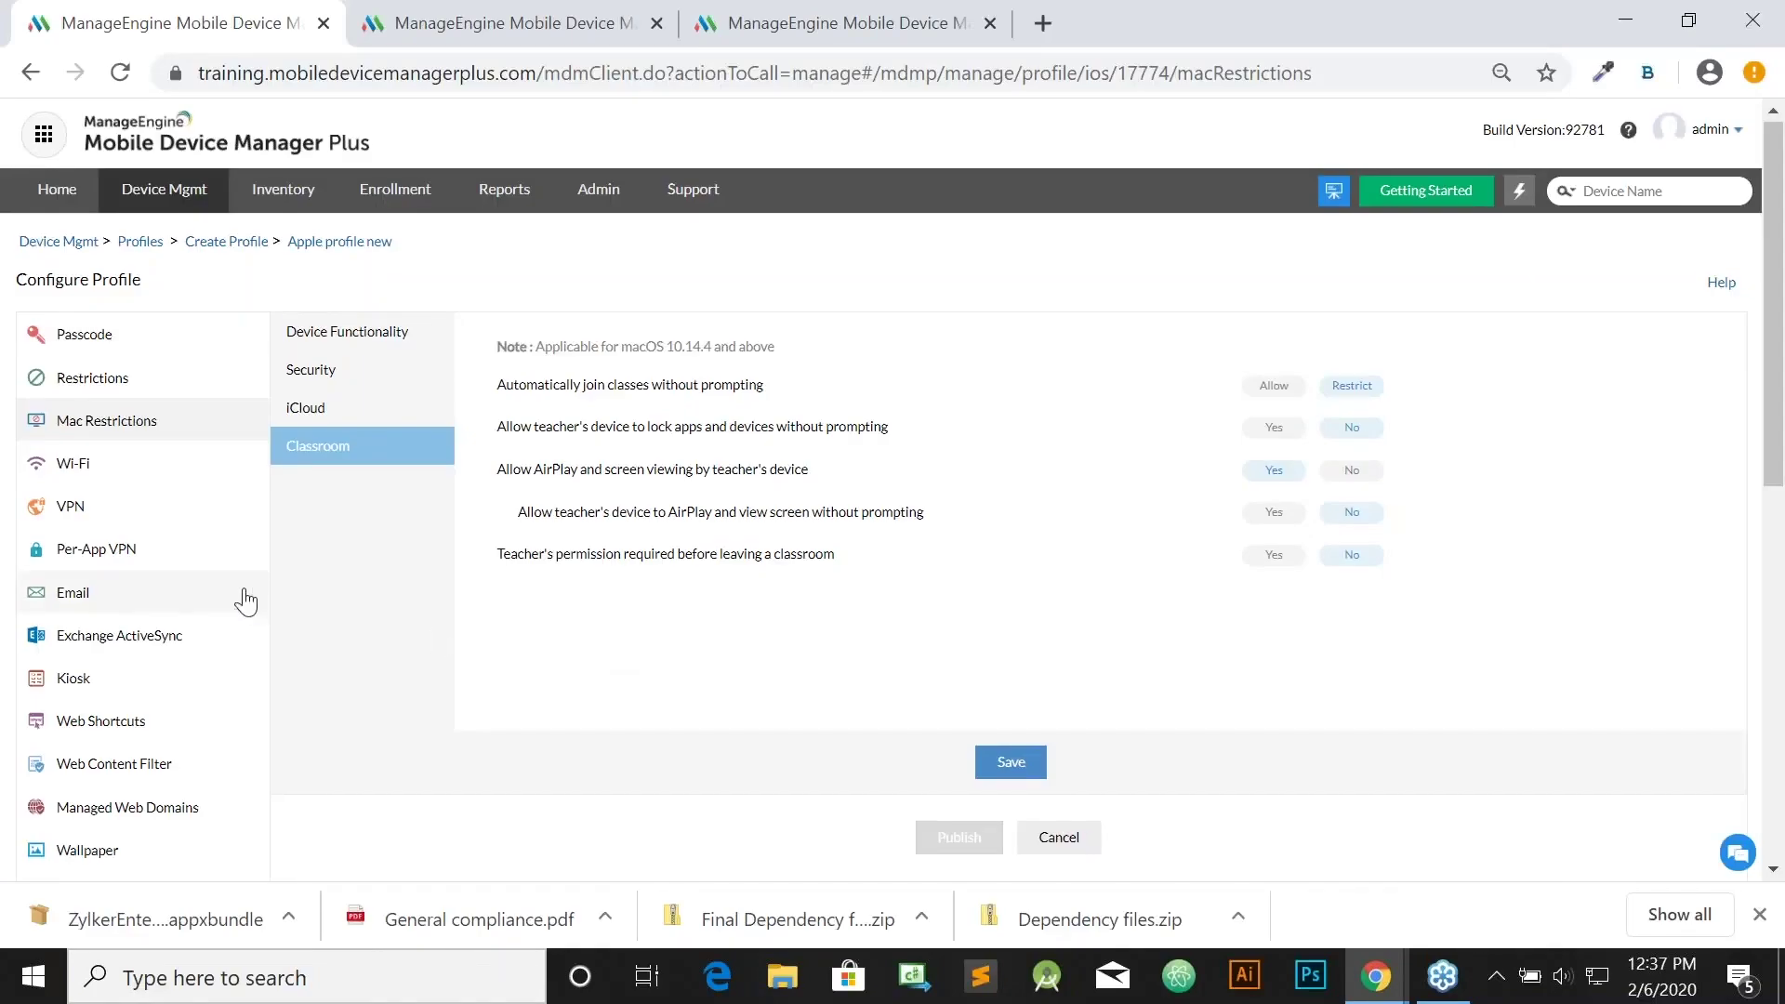
pyautogui.scroll(-2, 242, 597)
pyautogui.scroll(2, 248, 598)
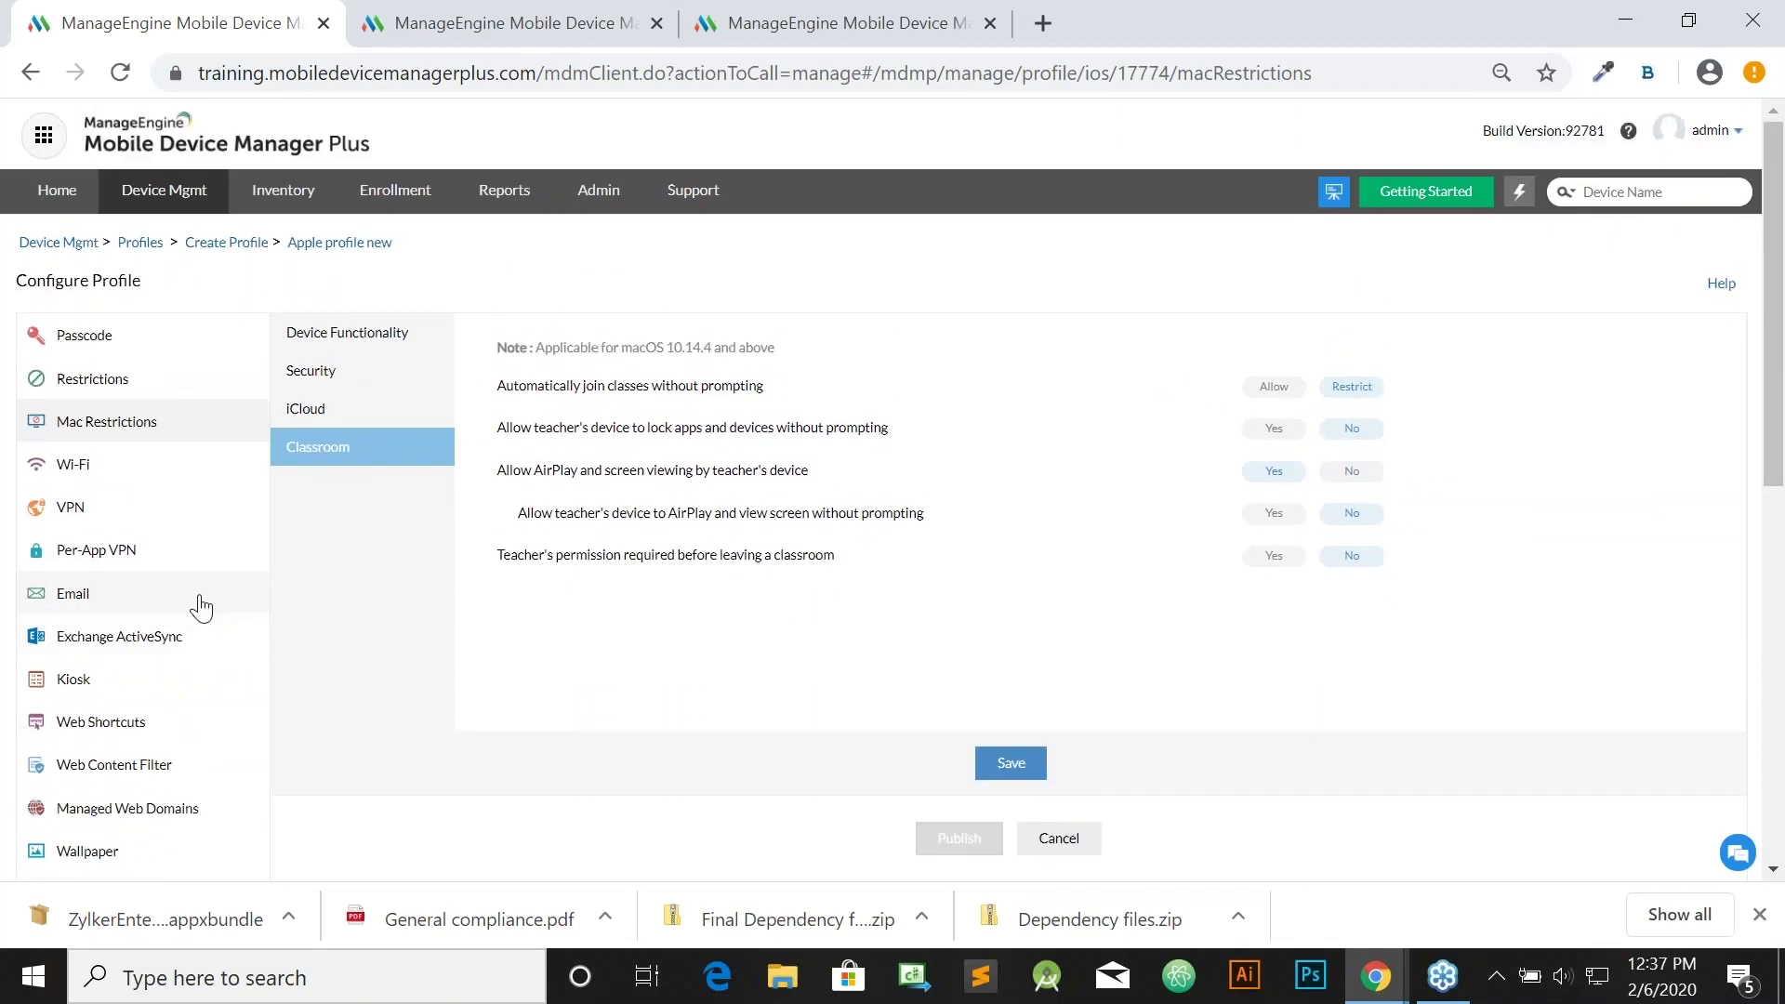
pyautogui.scroll(-6, 199, 606)
pyautogui.scroll(-3, 195, 605)
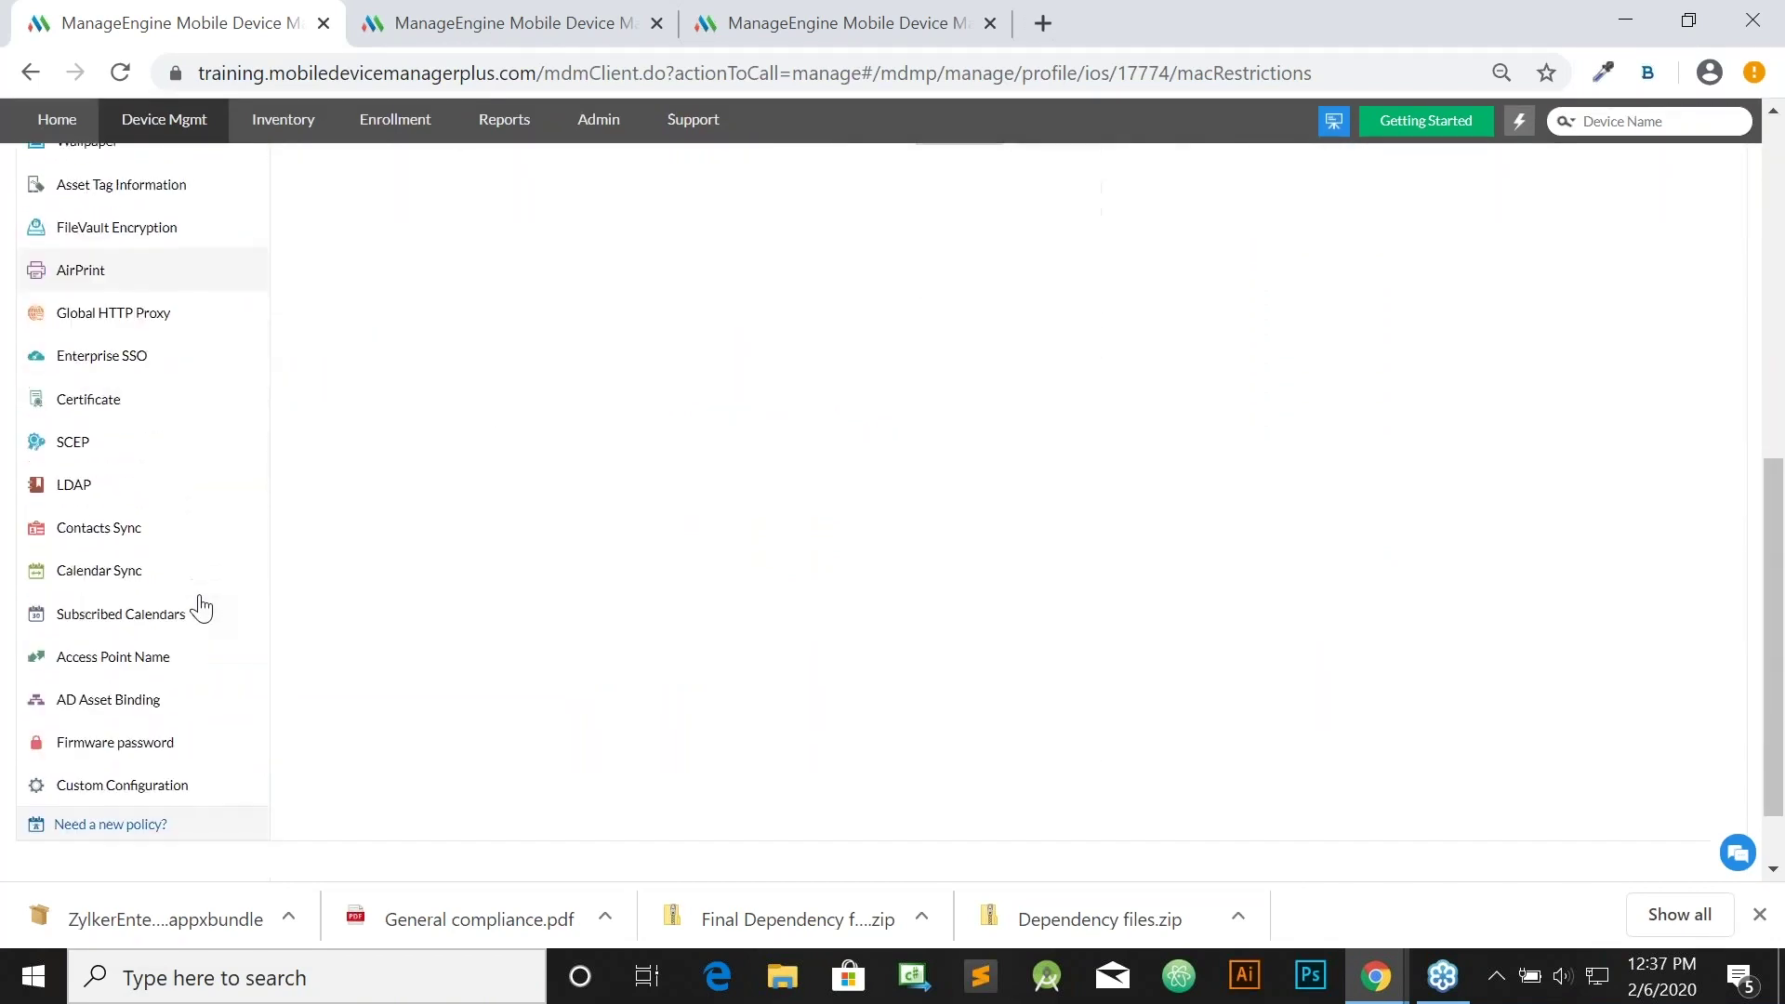
pyautogui.scroll(1, 173, 563)
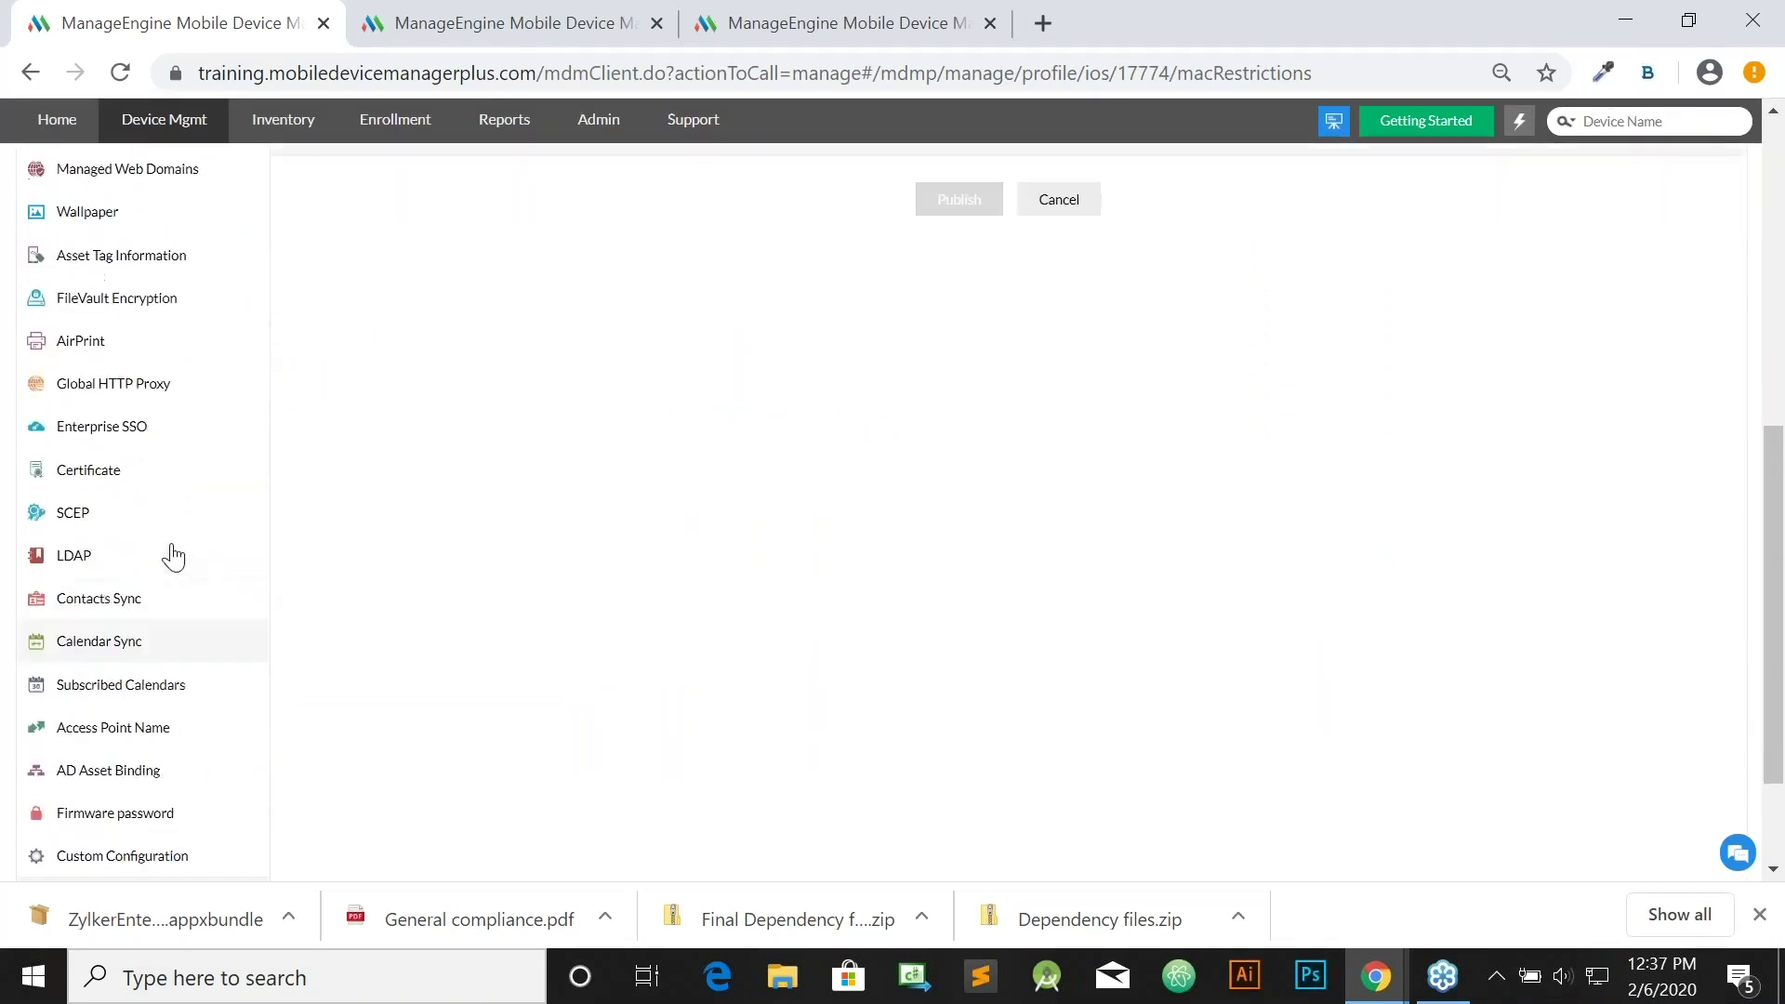
pyautogui.click(122, 313)
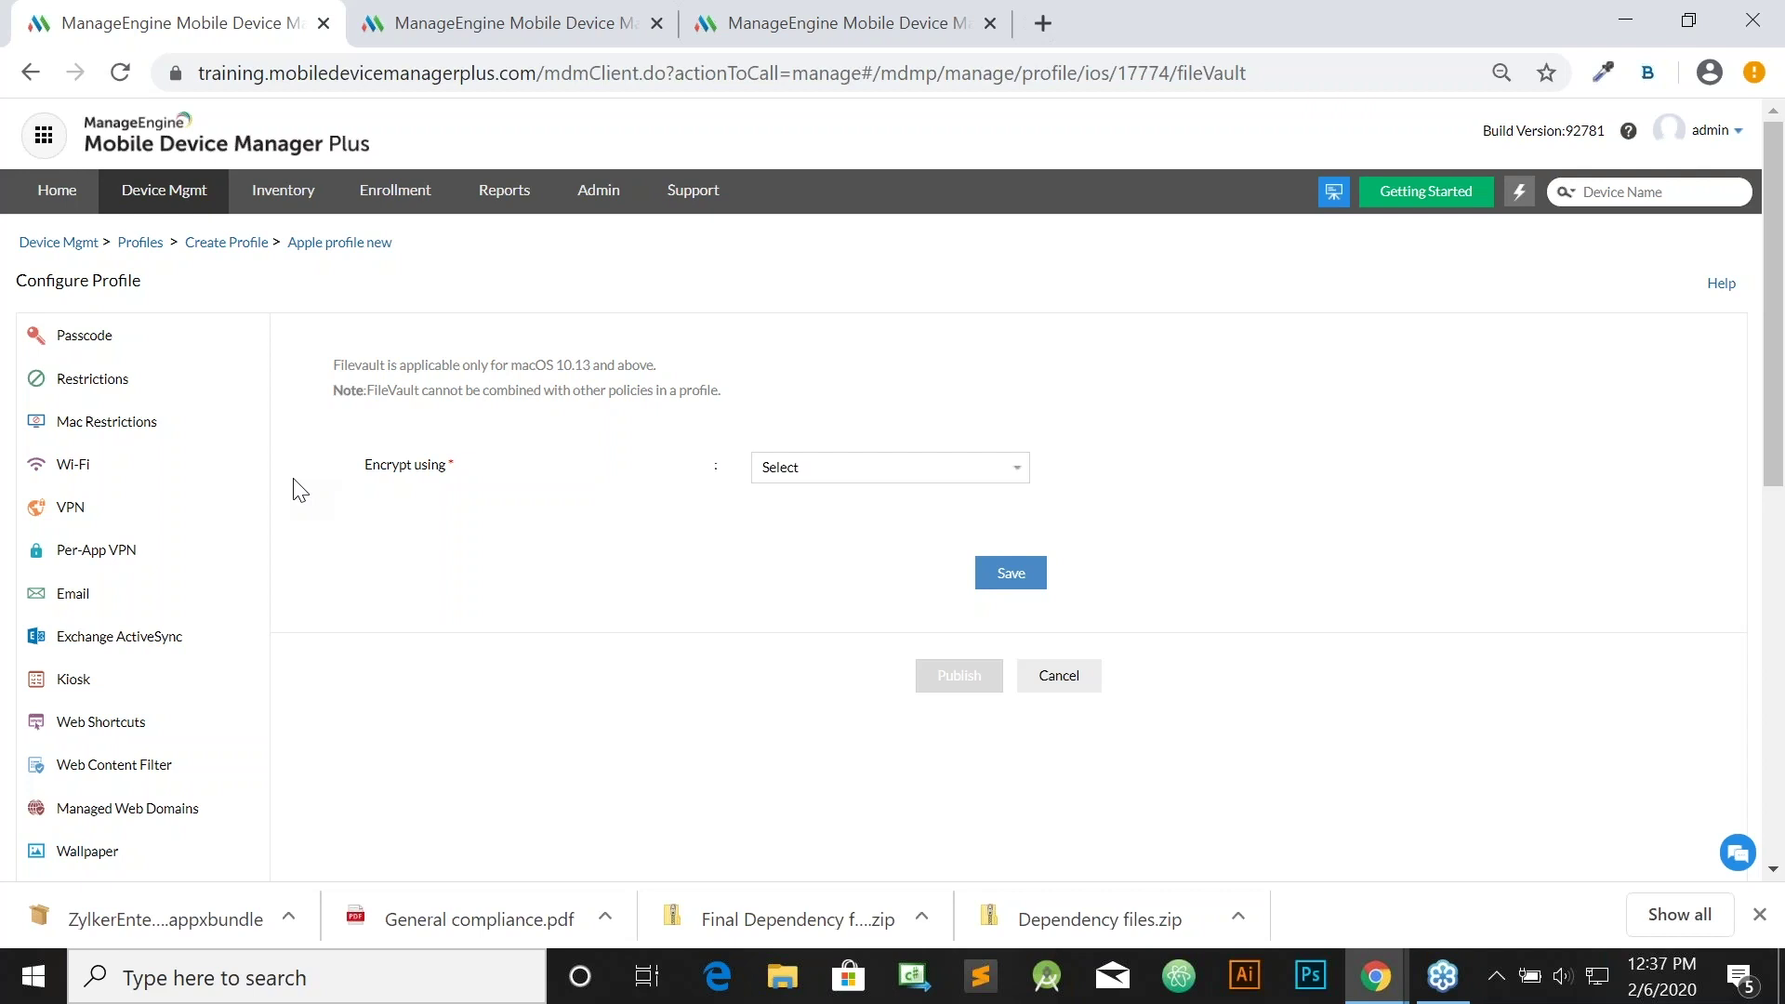
pyautogui.click(956, 471)
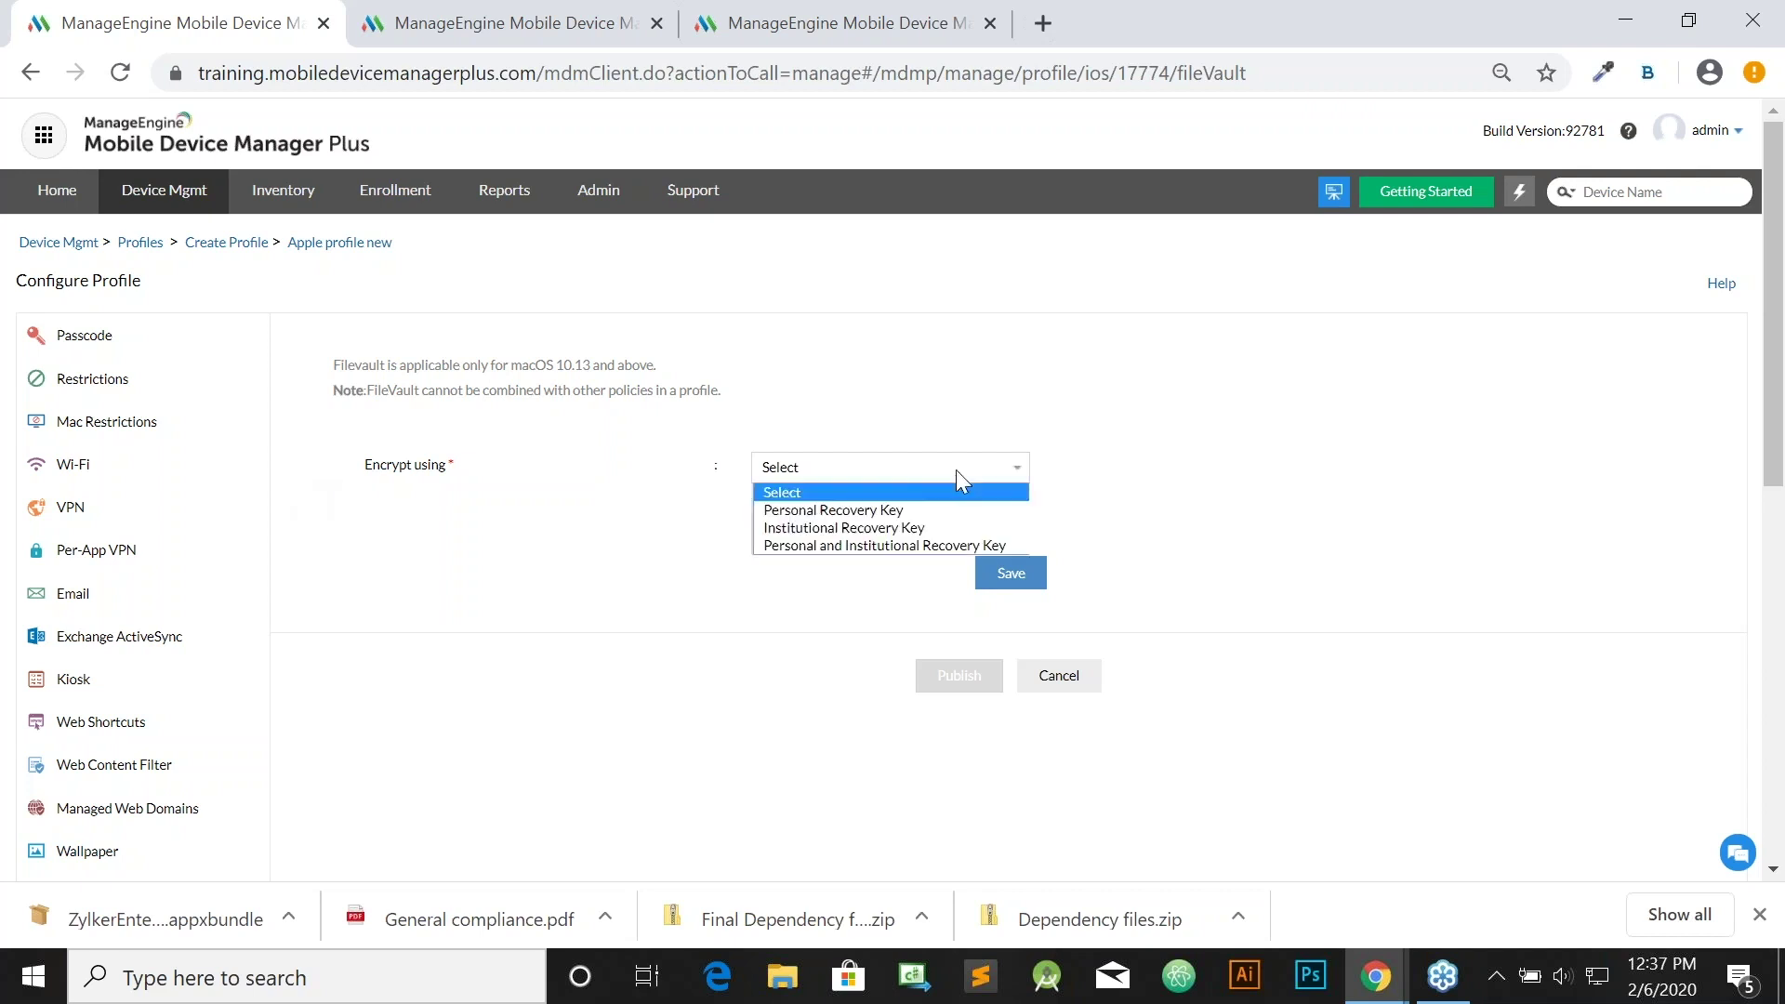
pyautogui.click(922, 546)
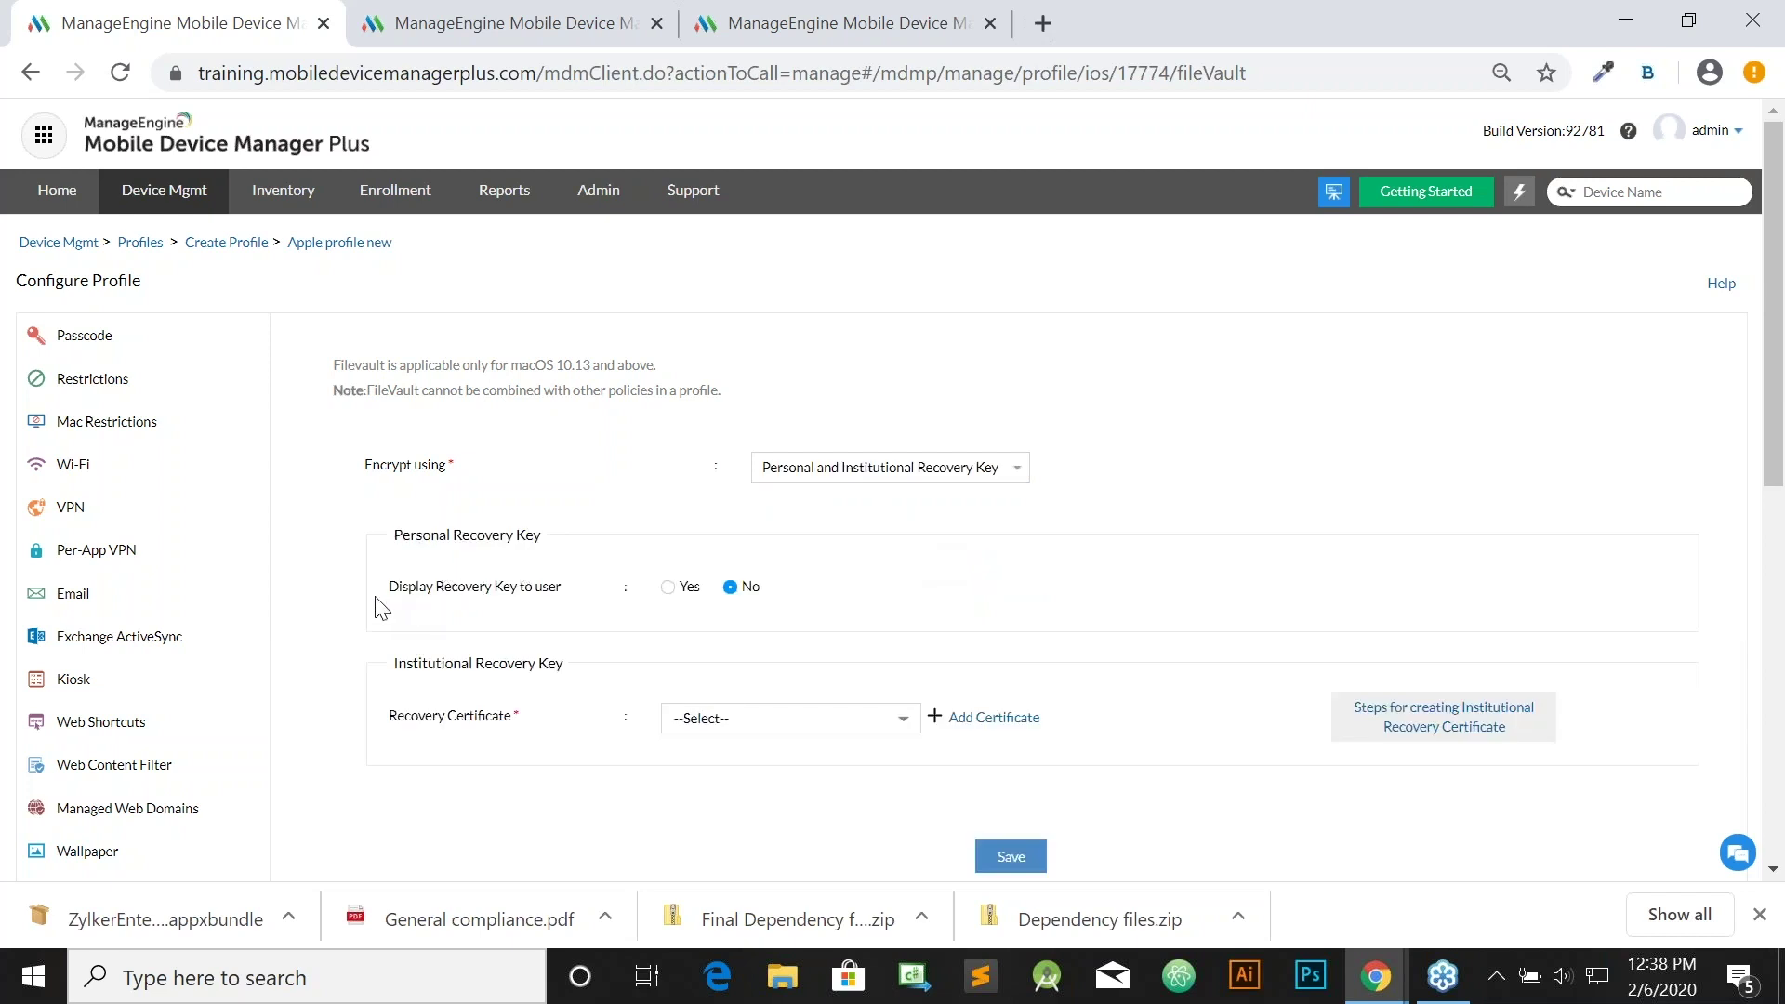
pyautogui.click(672, 589)
# Open the Firmware password policy of the Apple profile.
pyautogui.scroll(-10, 334, 642)
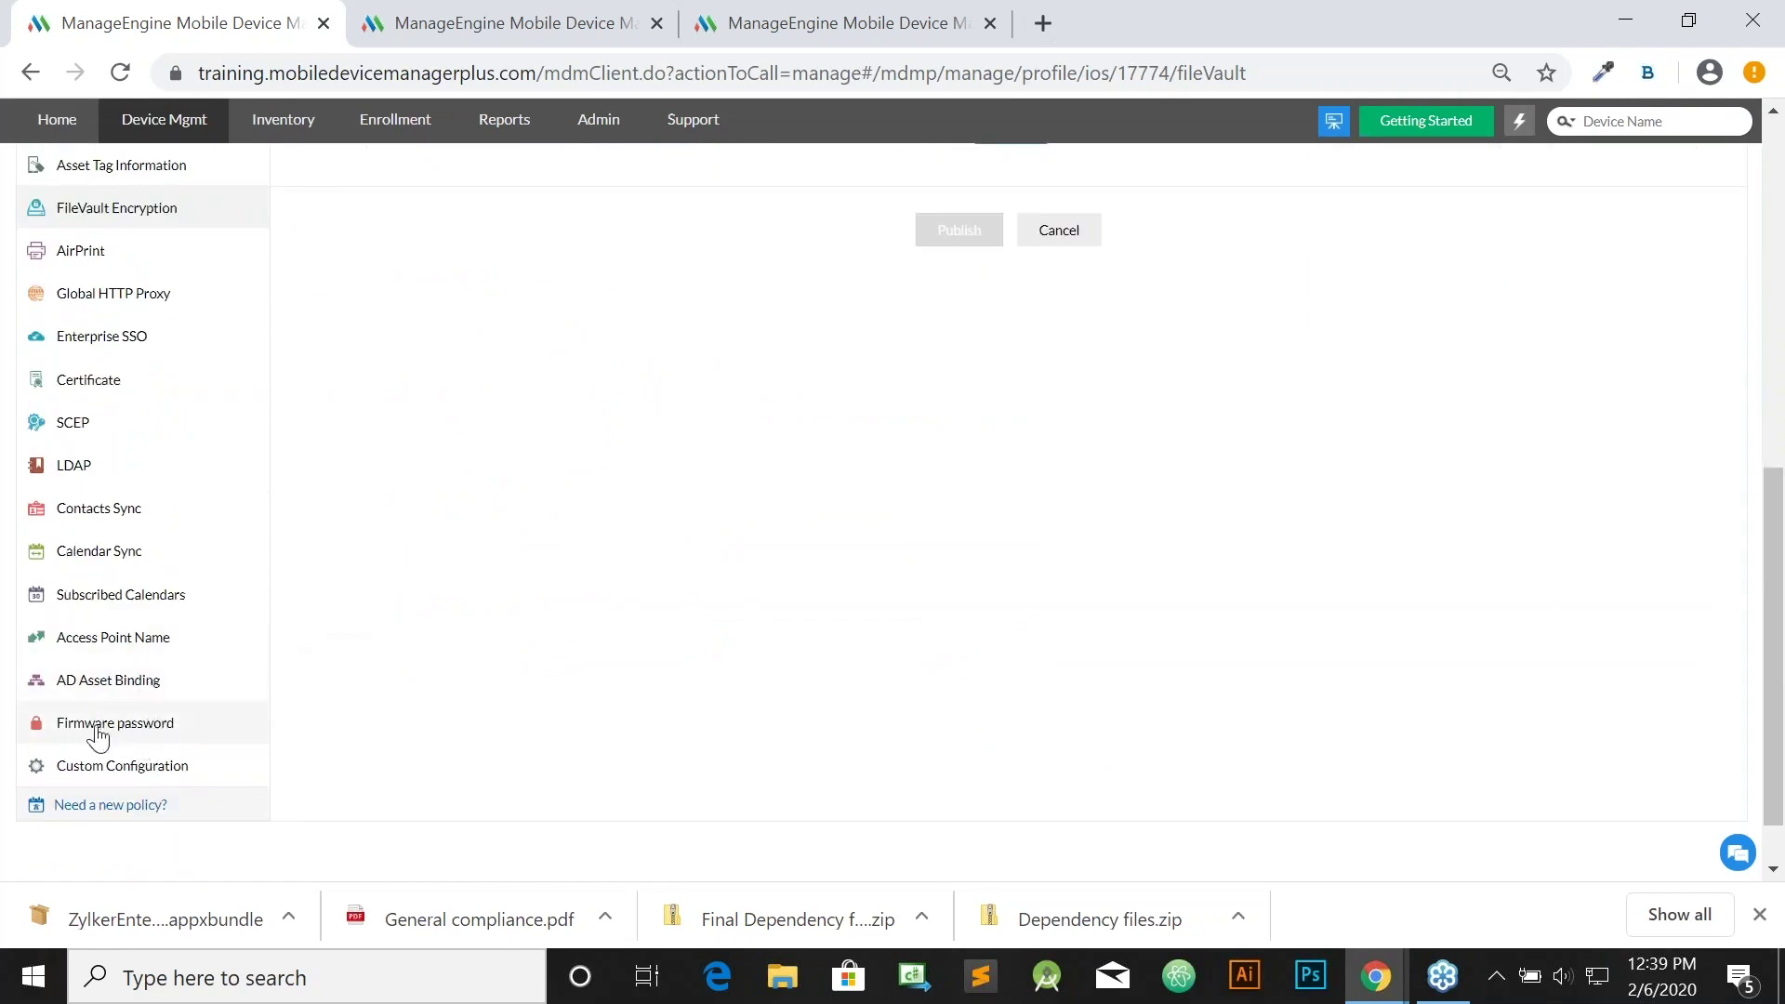
pyautogui.click(213, 723)
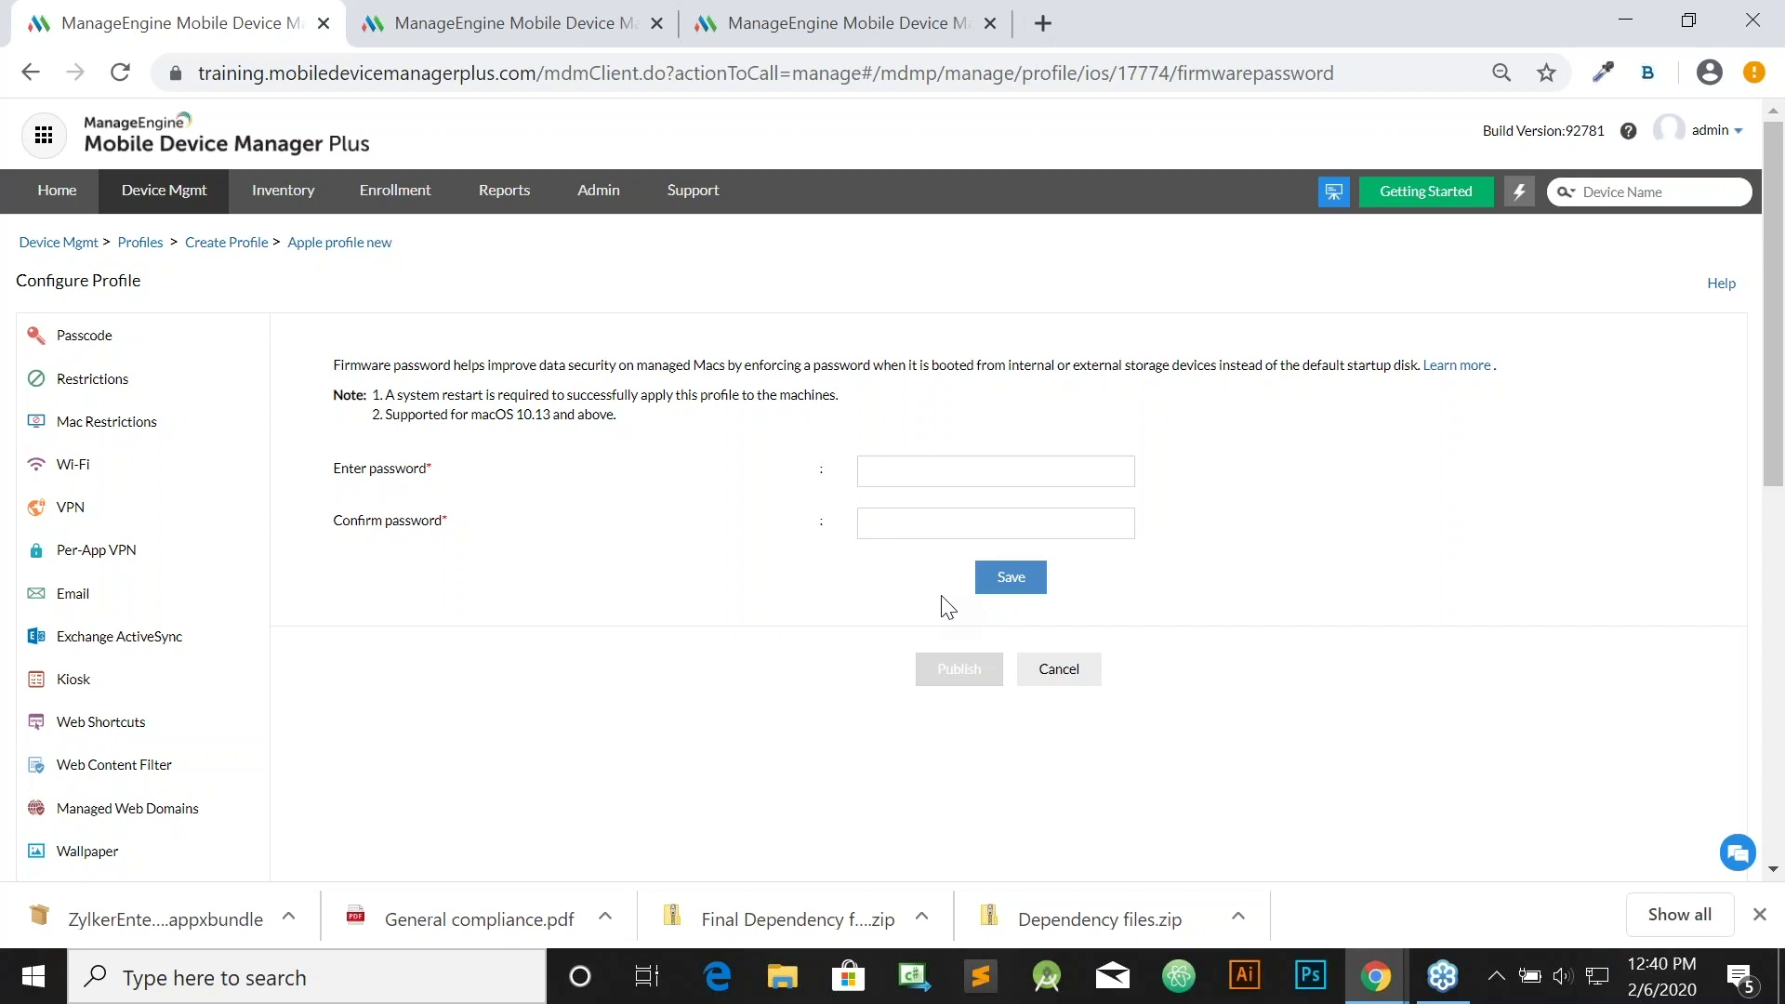
# Filter the inventory device list to the Apple platform and open the MacBook Pro's security settings.
pyautogui.click(286, 199)
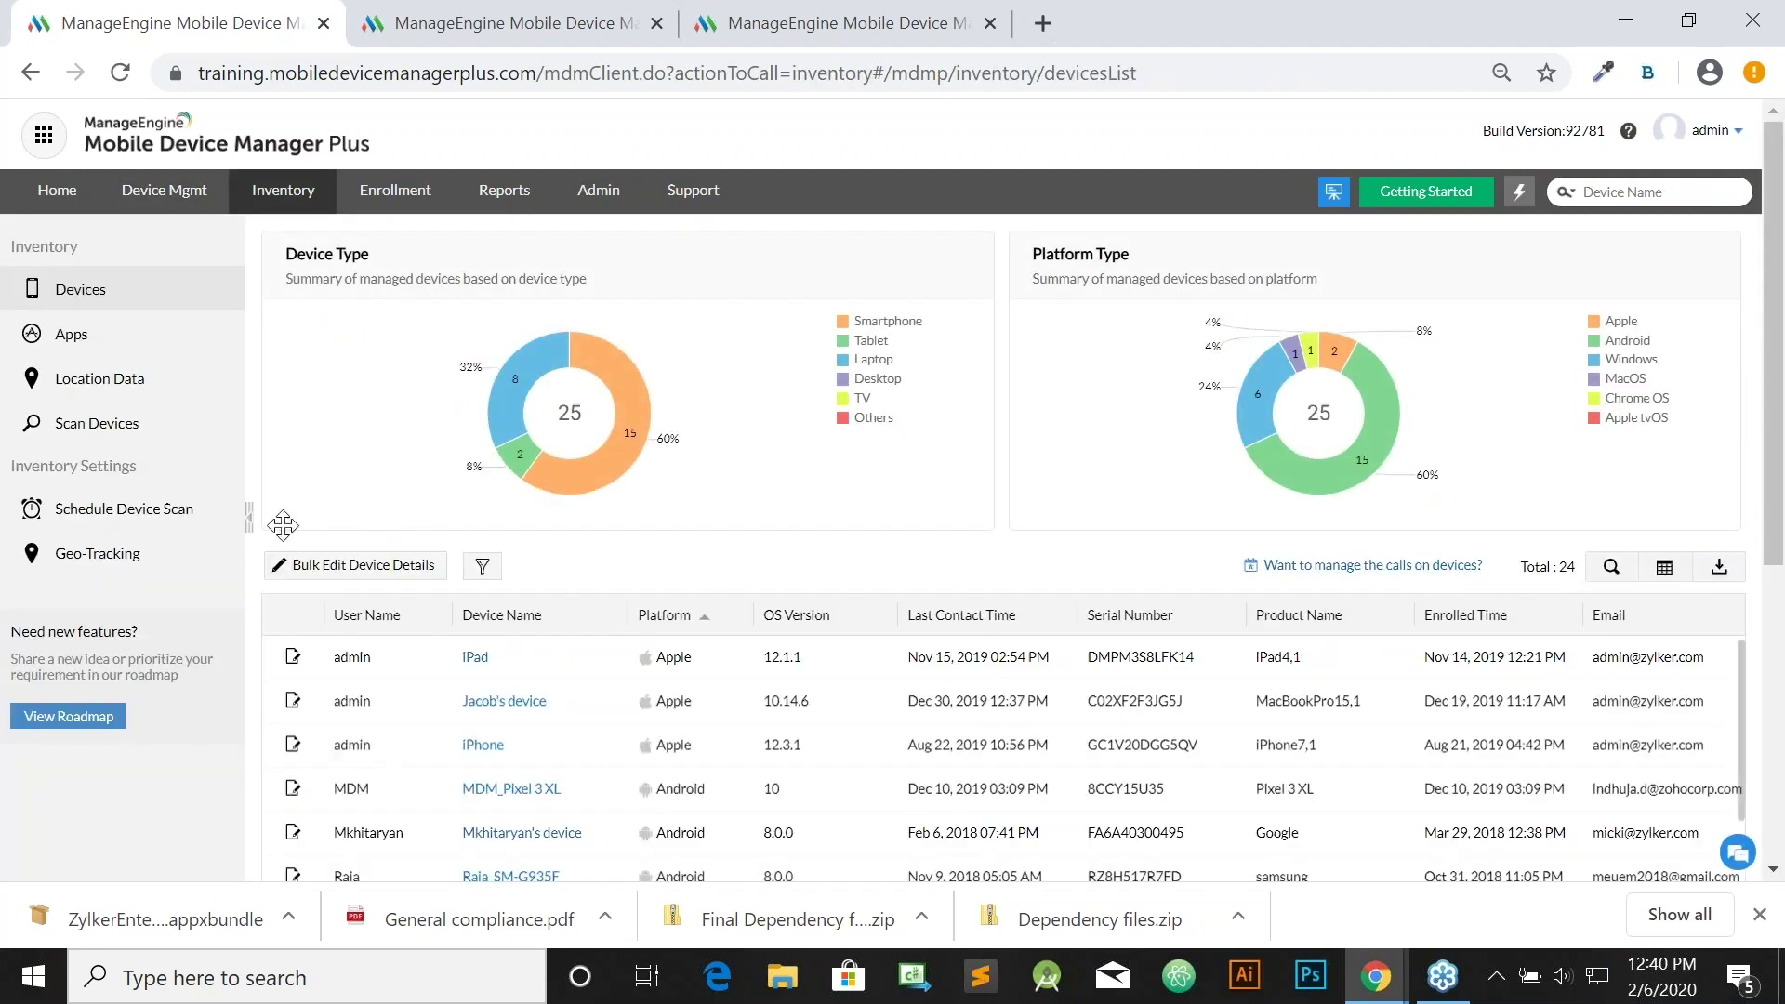
pyautogui.click(484, 569)
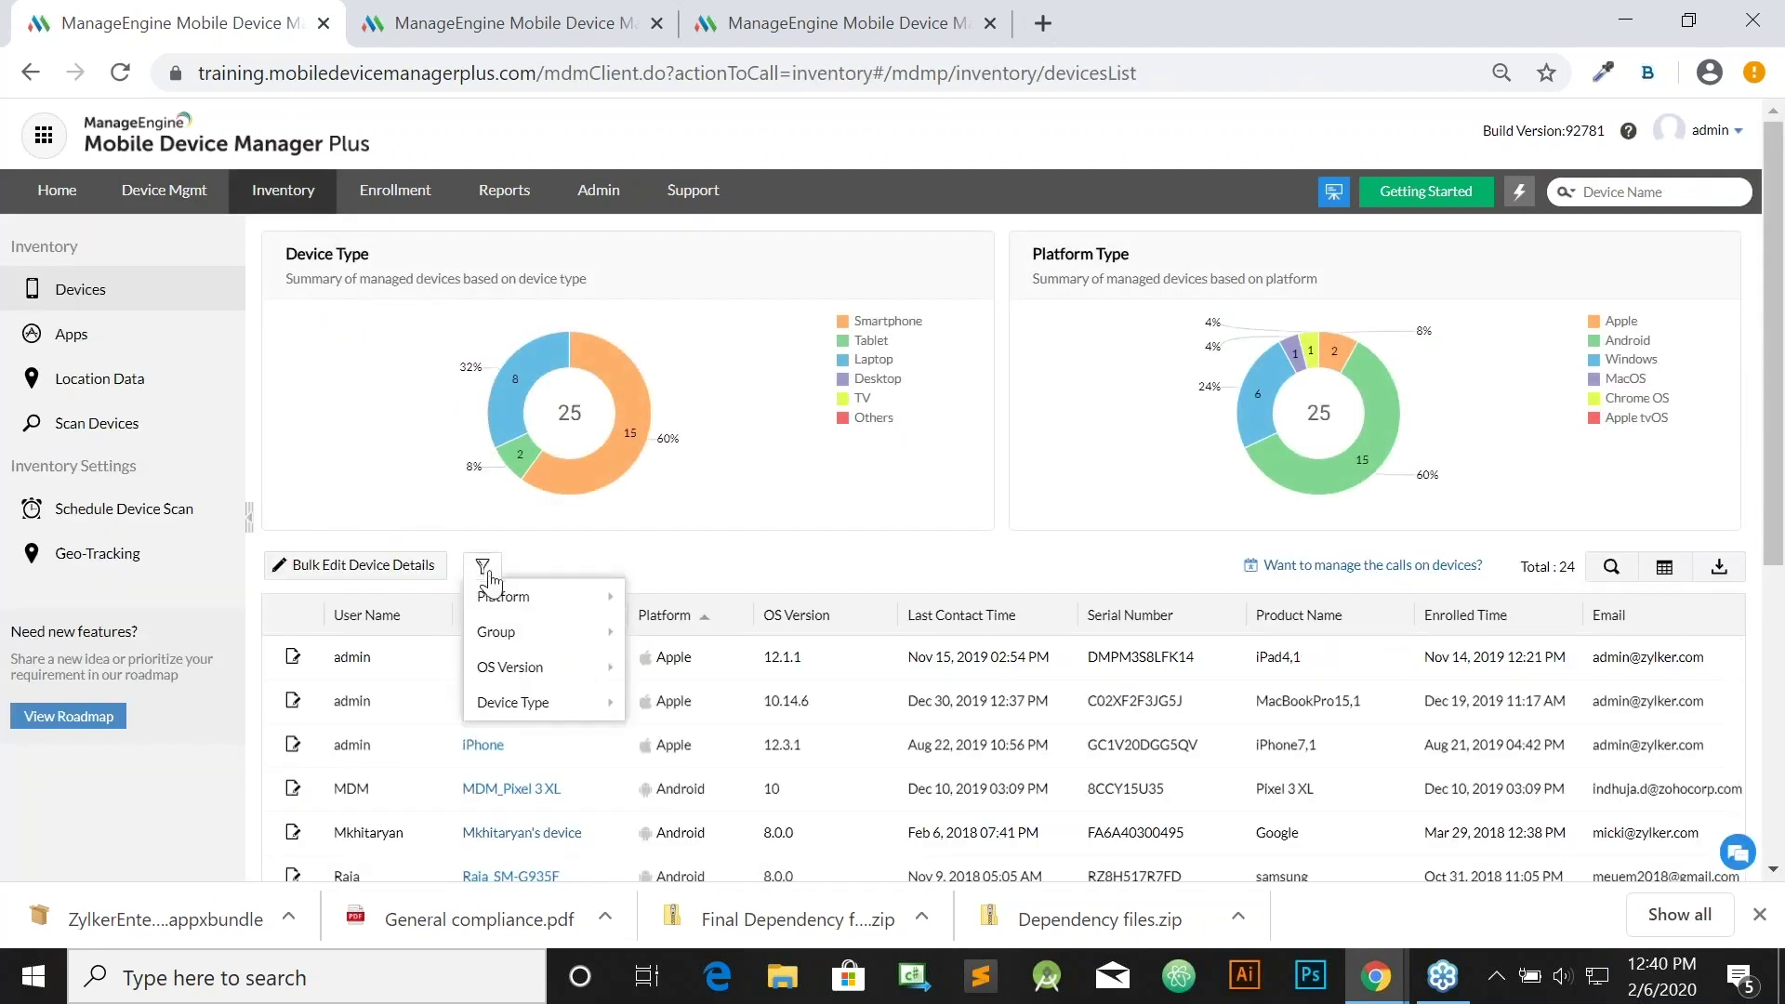
pyautogui.click(656, 595)
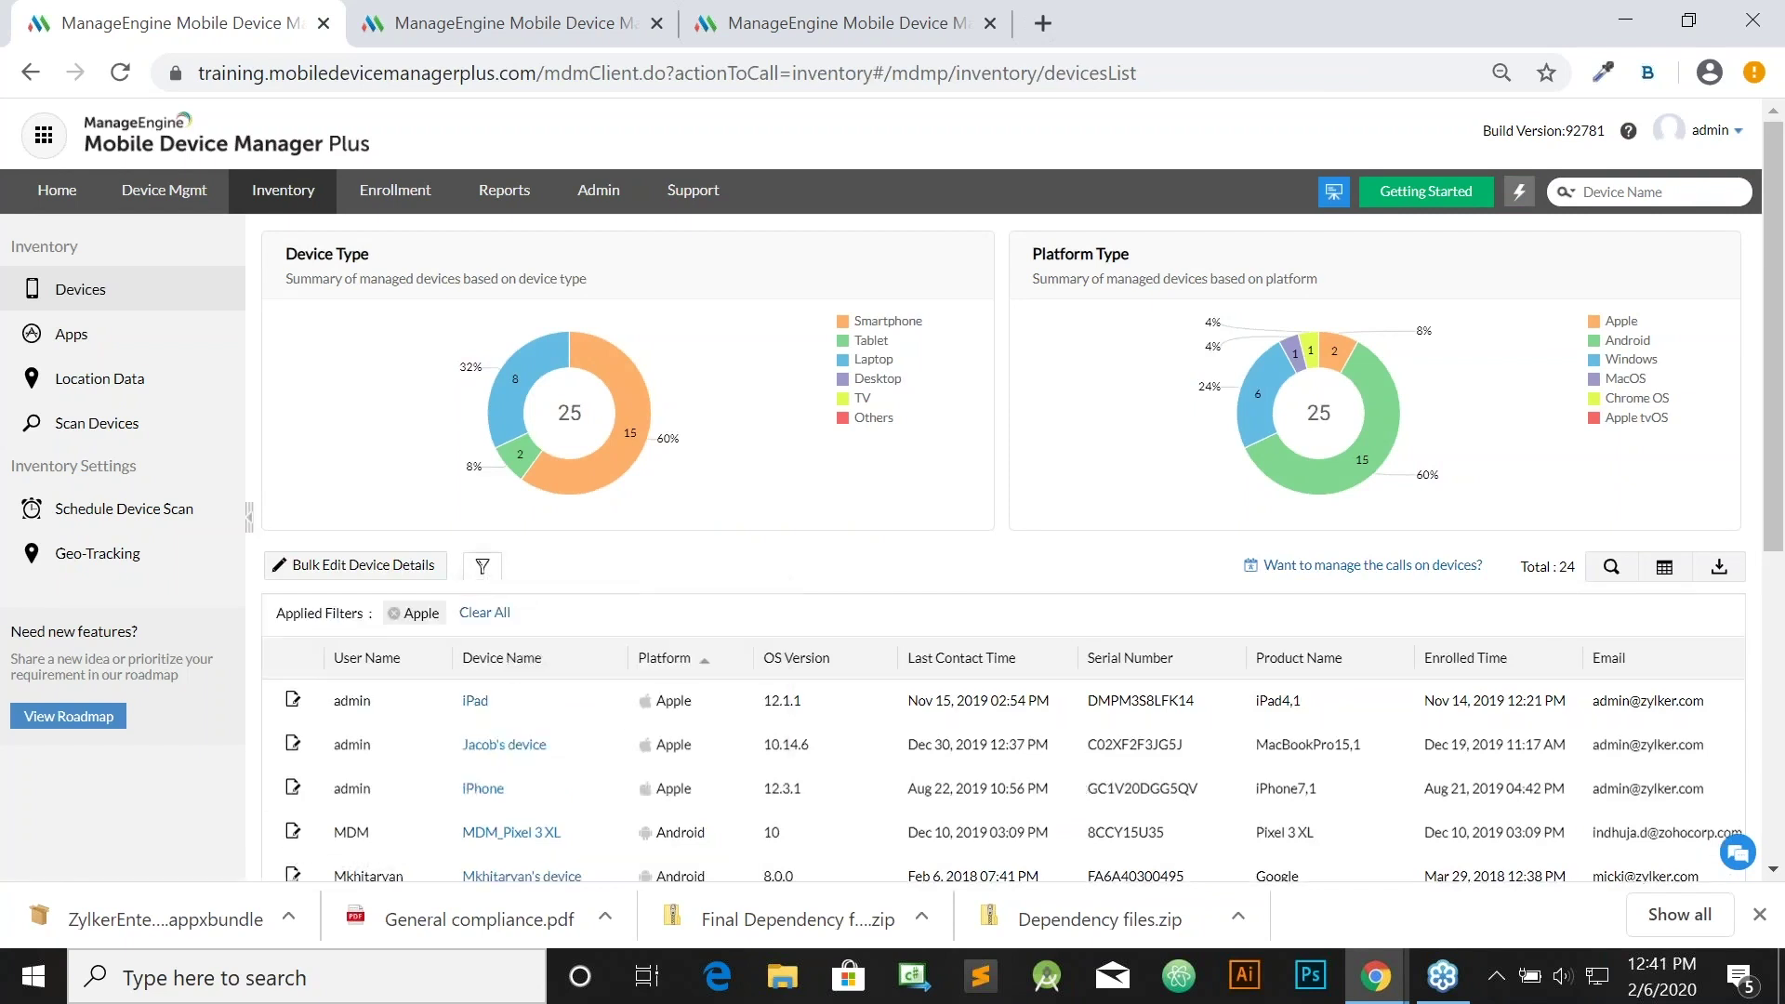
pyautogui.scroll(-1, 1253, 768)
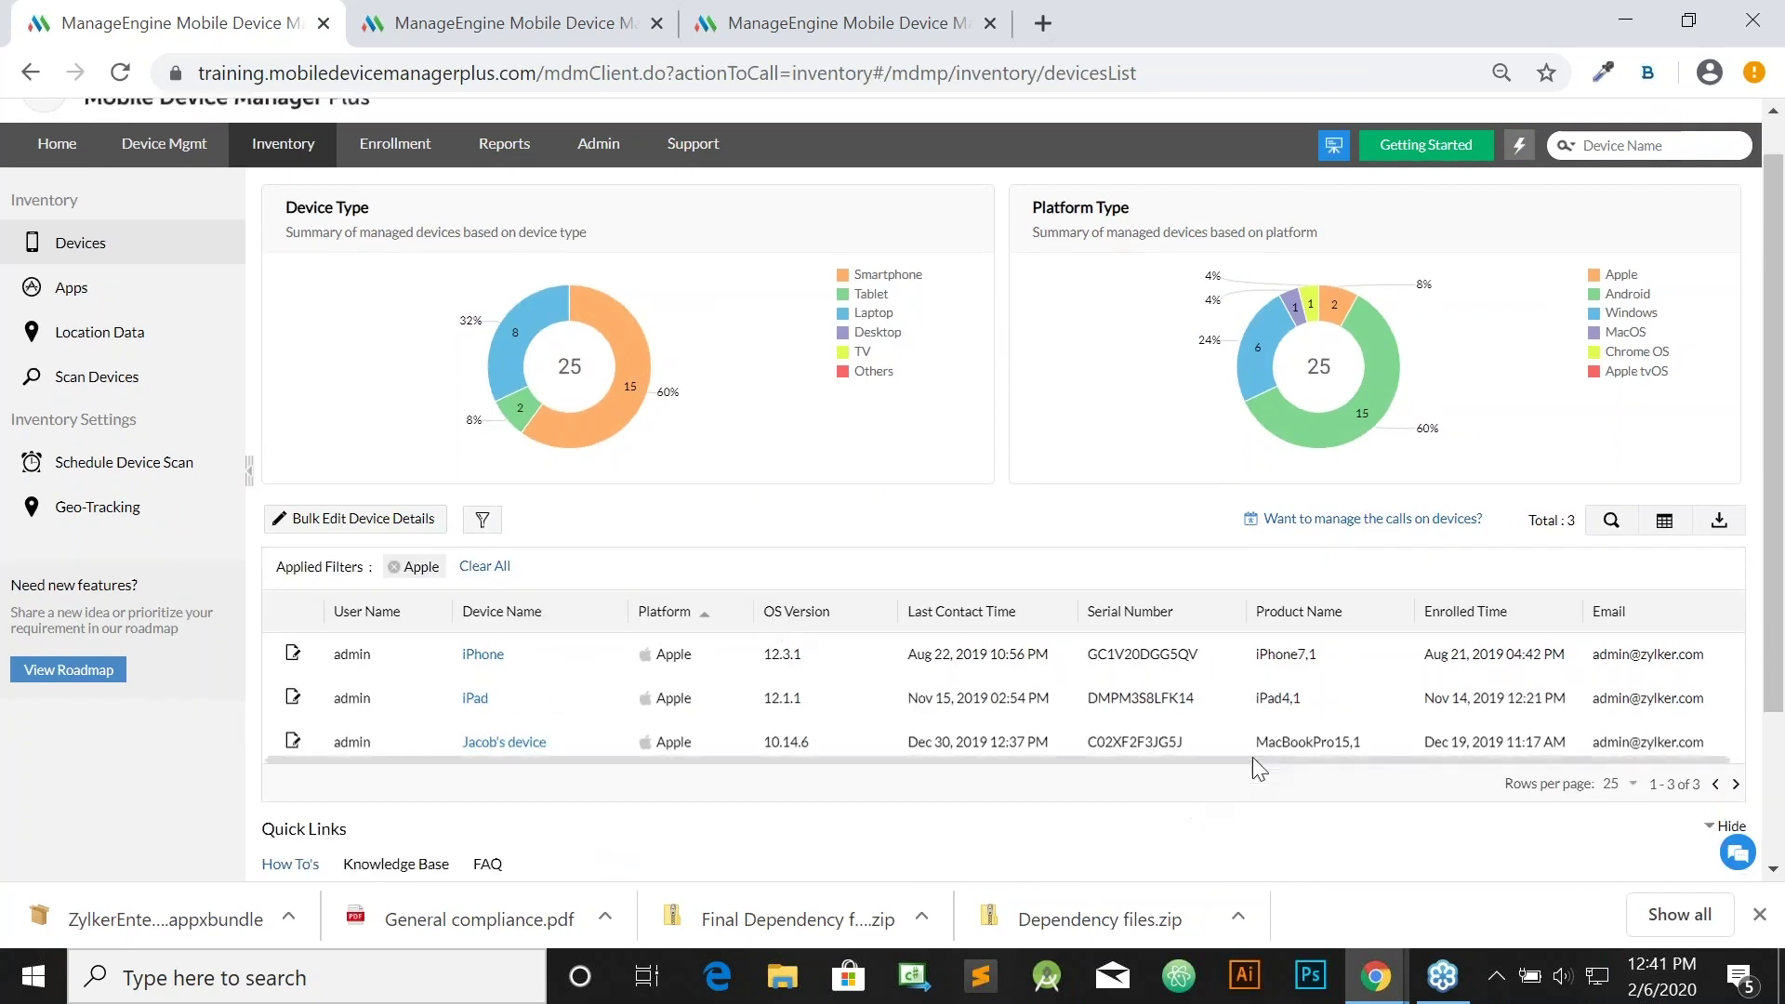
pyautogui.click(512, 743)
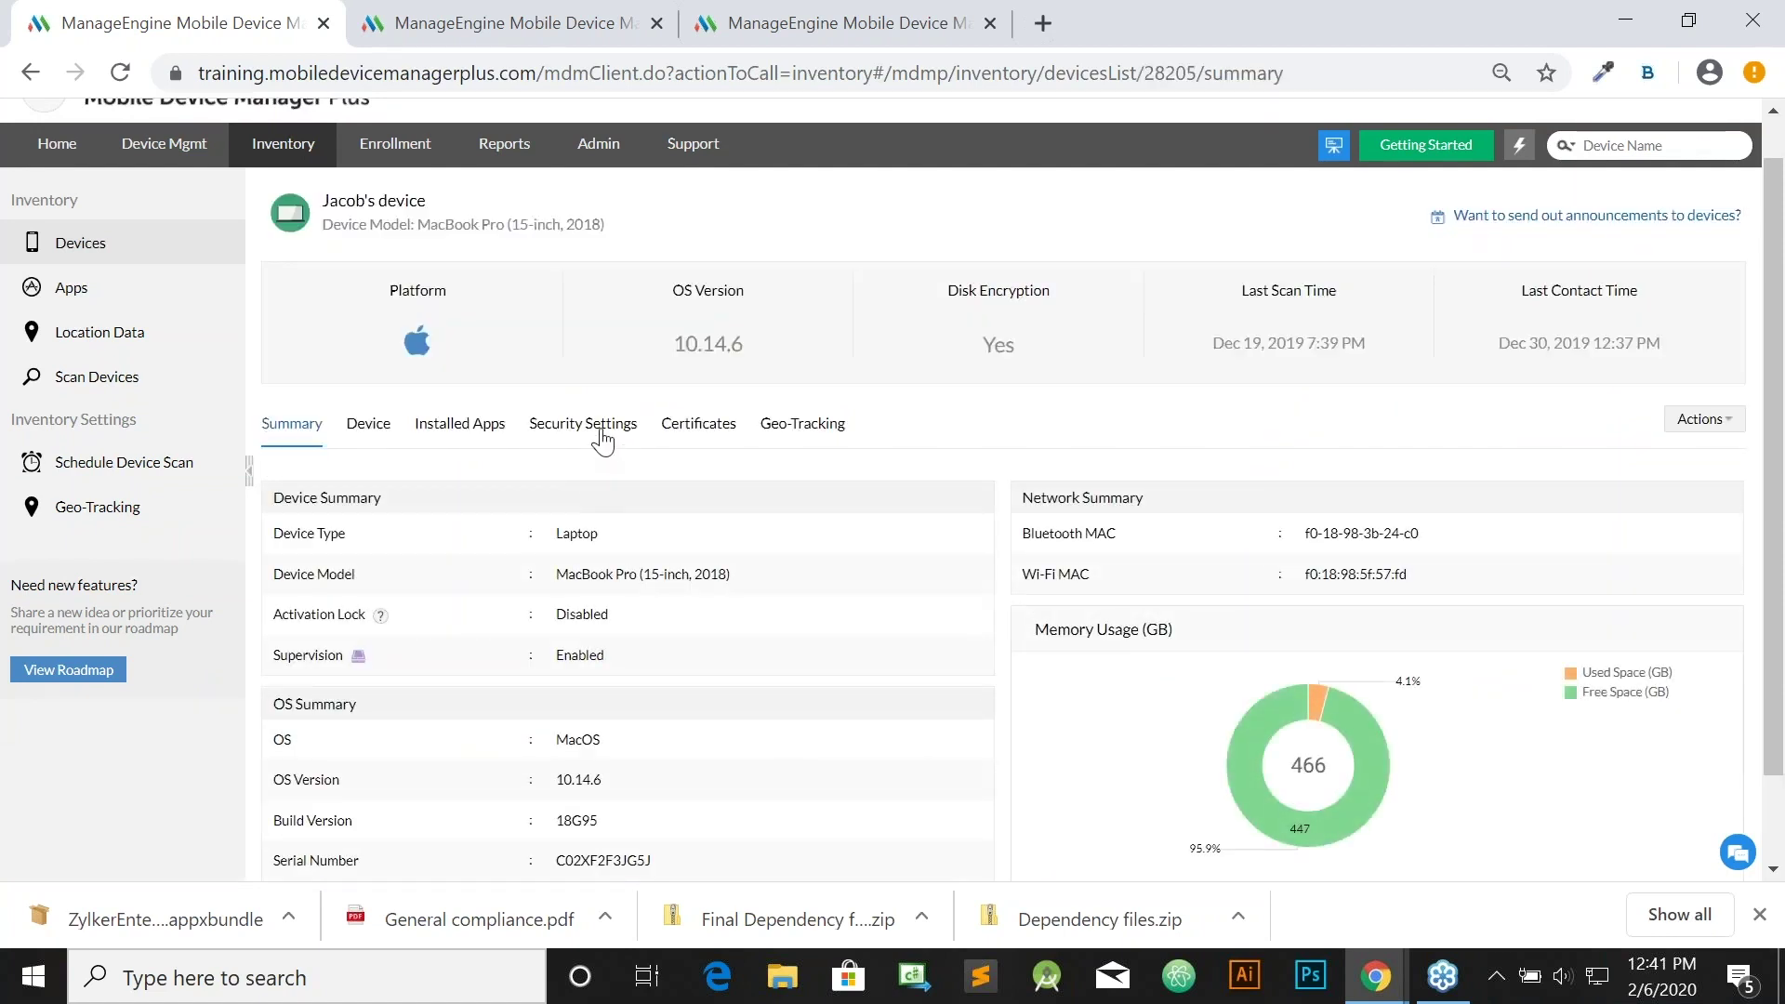
pyautogui.click(602, 437)
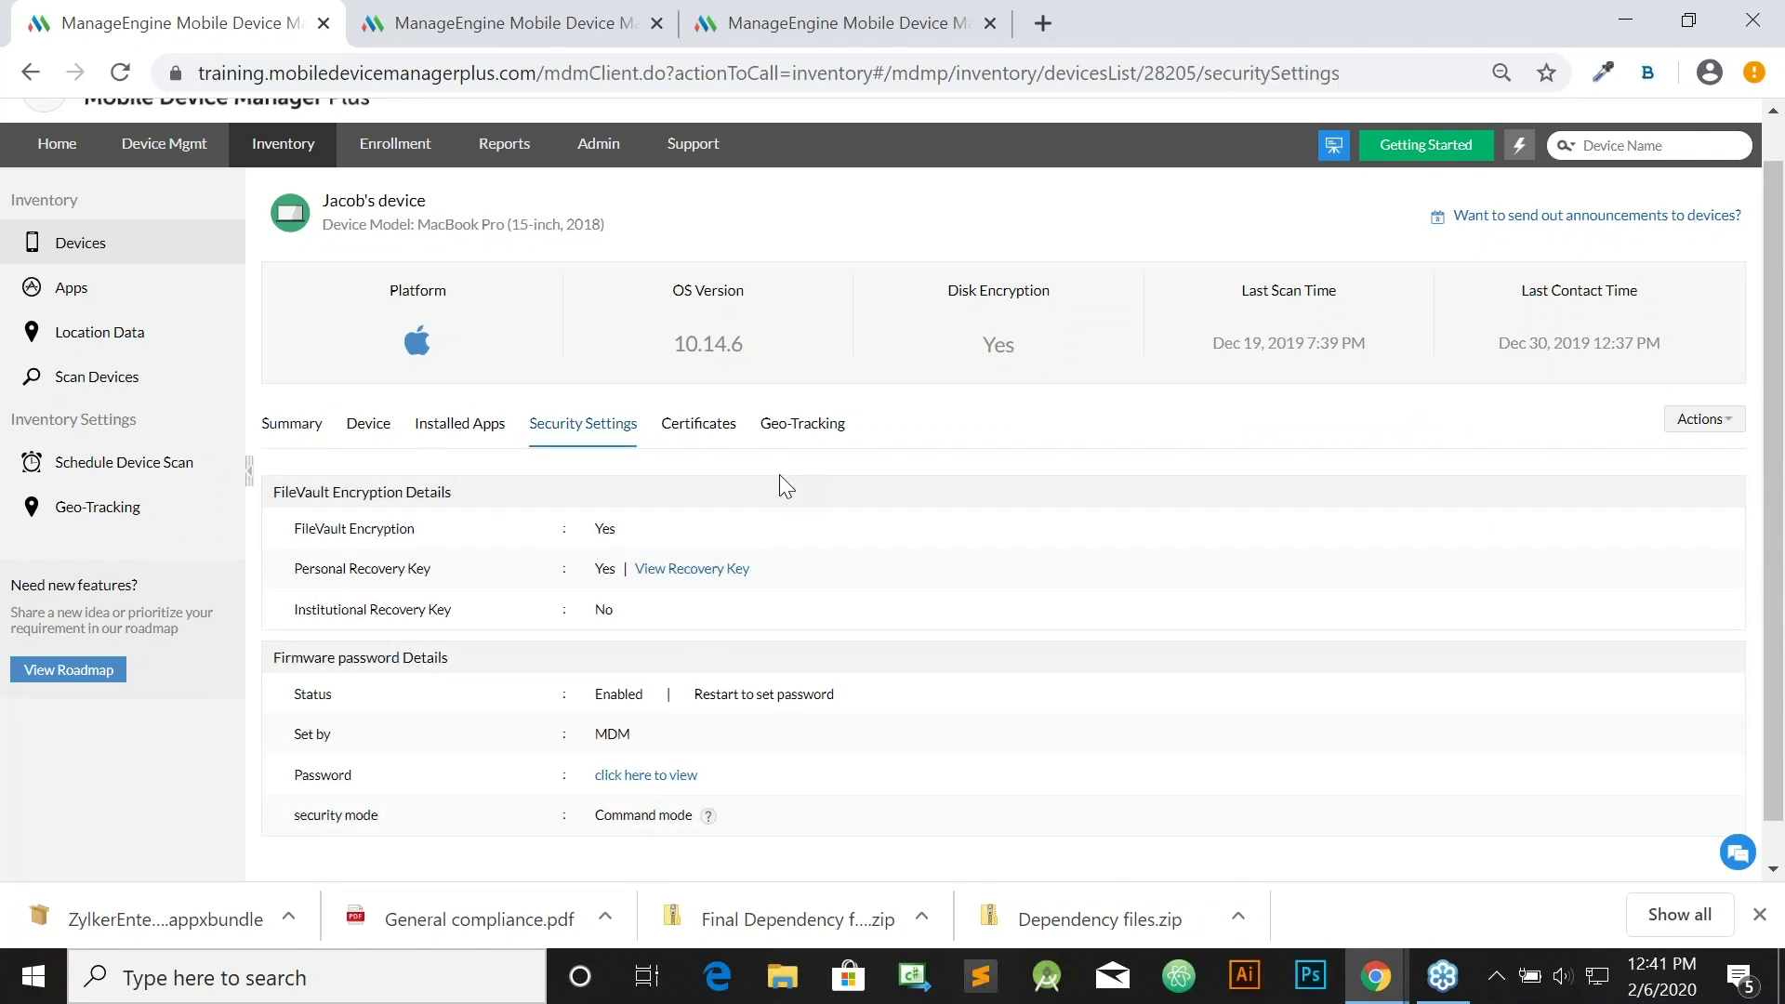
# Inspect the MacBook Pro's masked FileVault recovery key and firmware password dialogs, closing each without revealing its value.
pyautogui.click(690, 570)
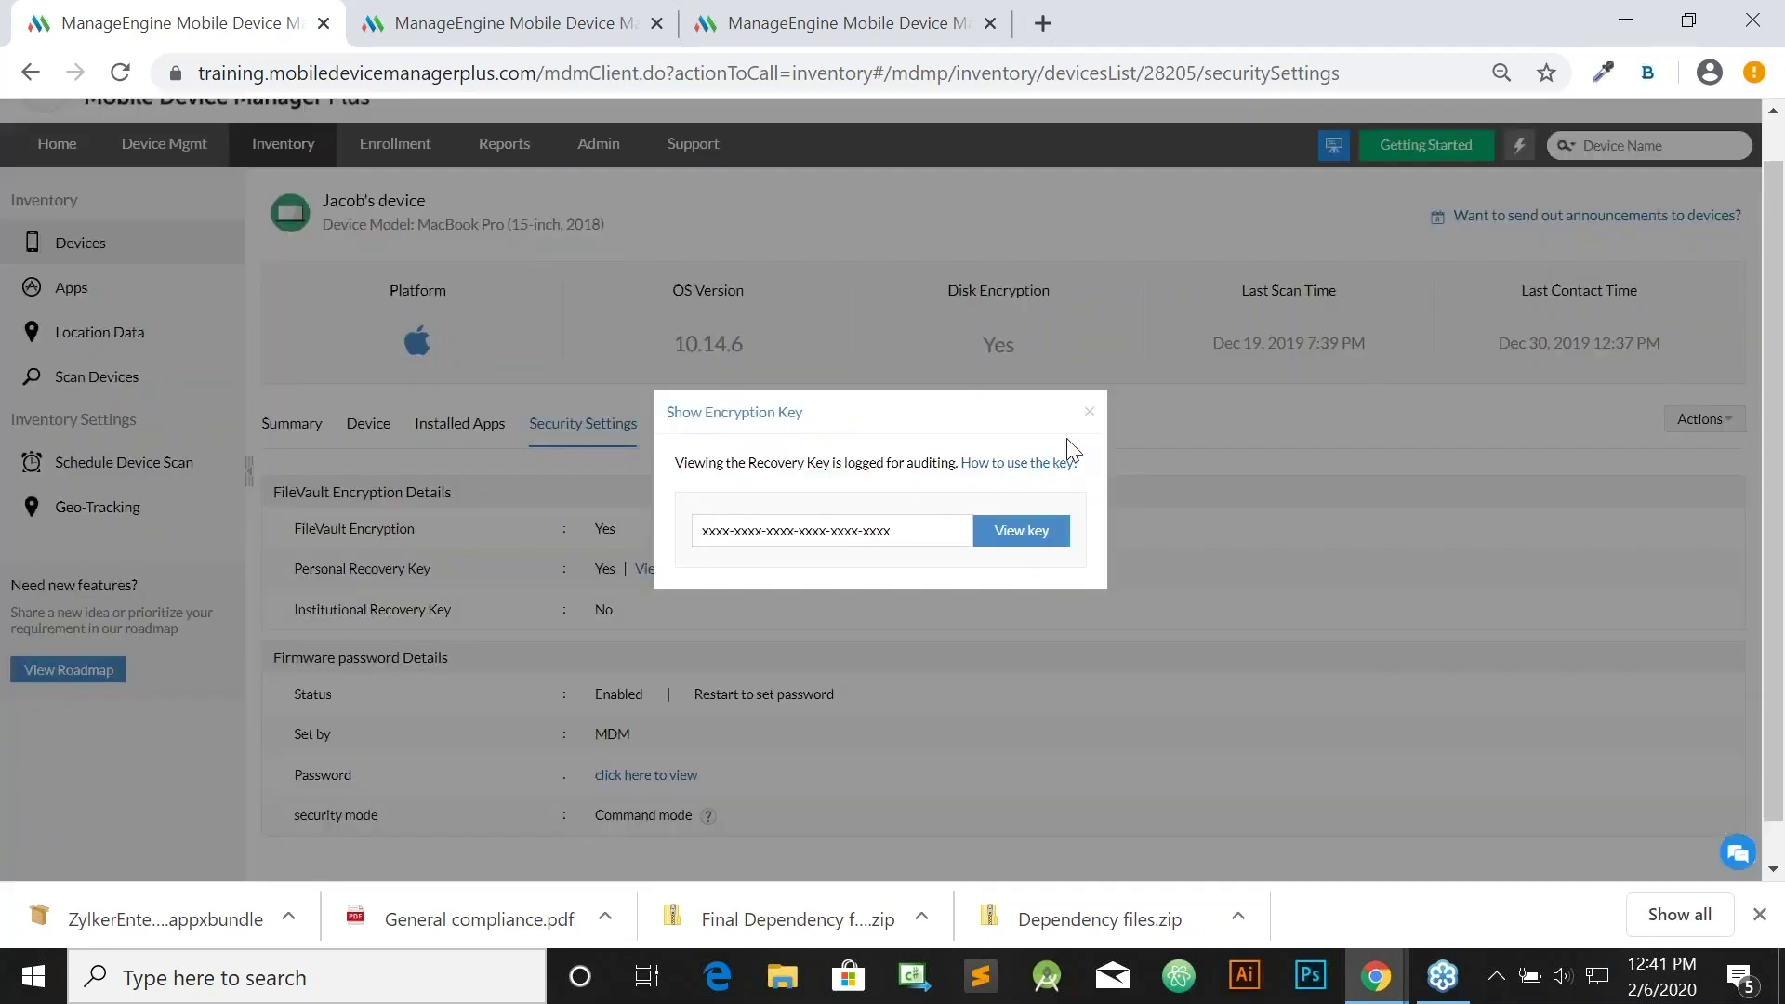
pyautogui.click(1090, 412)
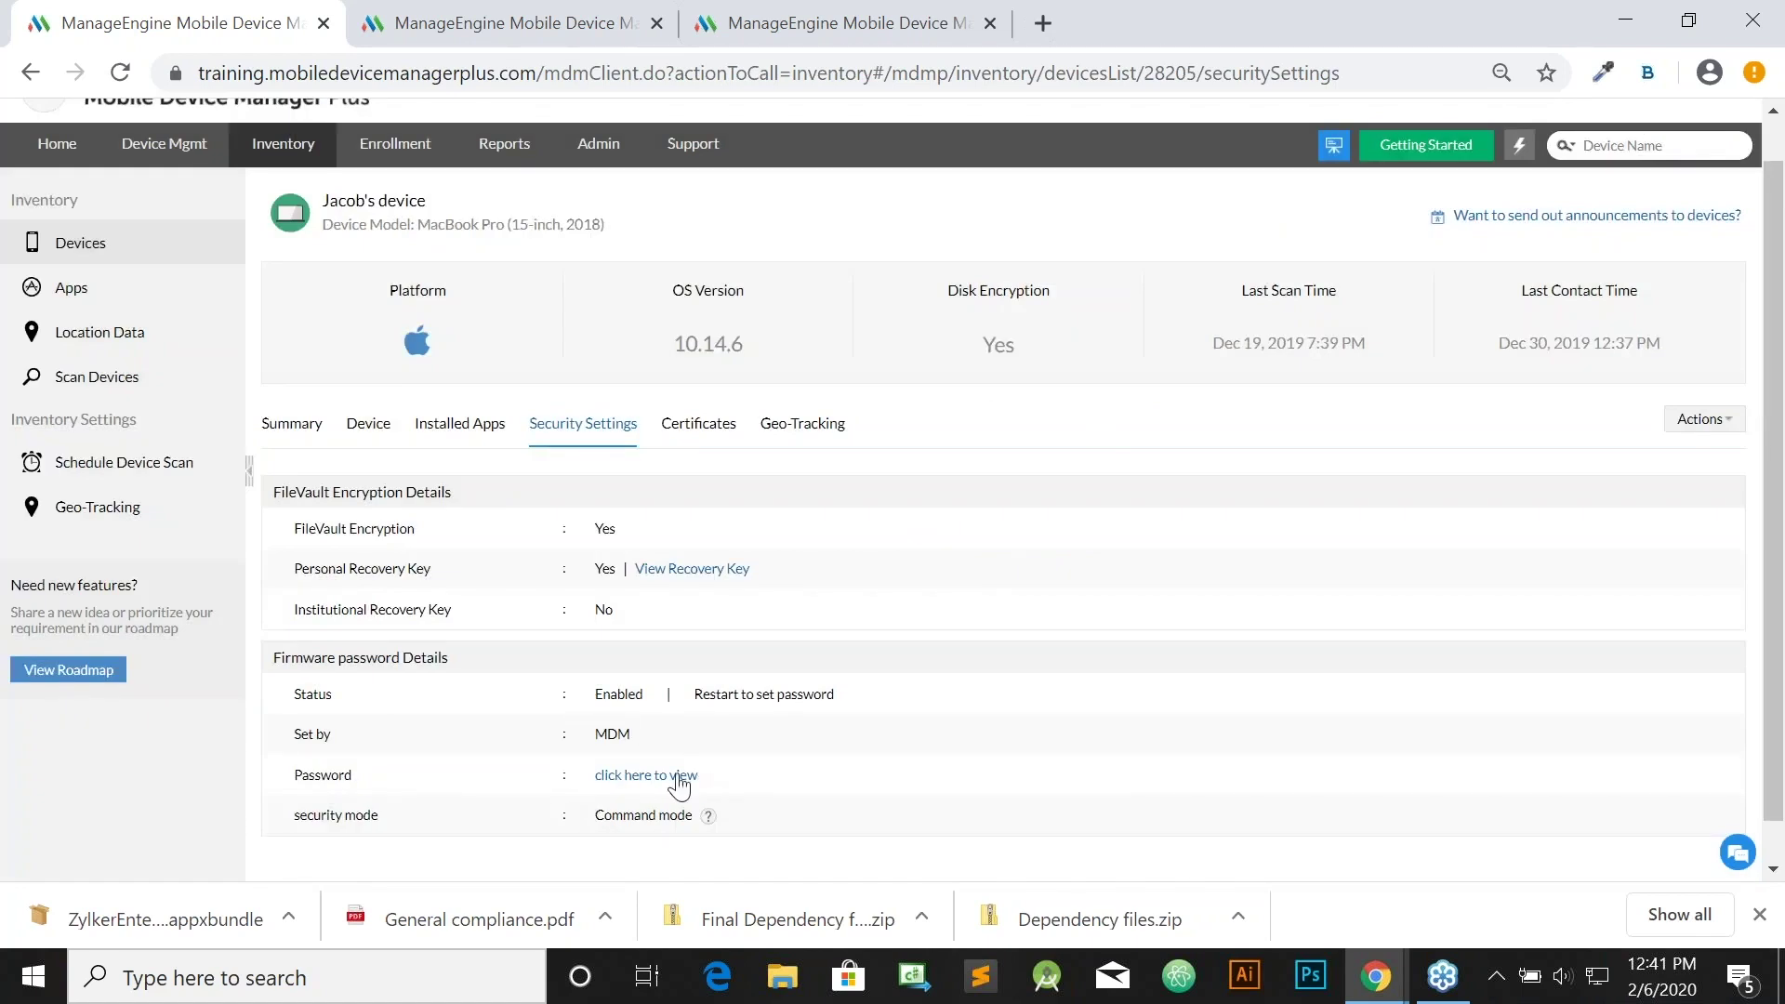
pyautogui.click(675, 778)
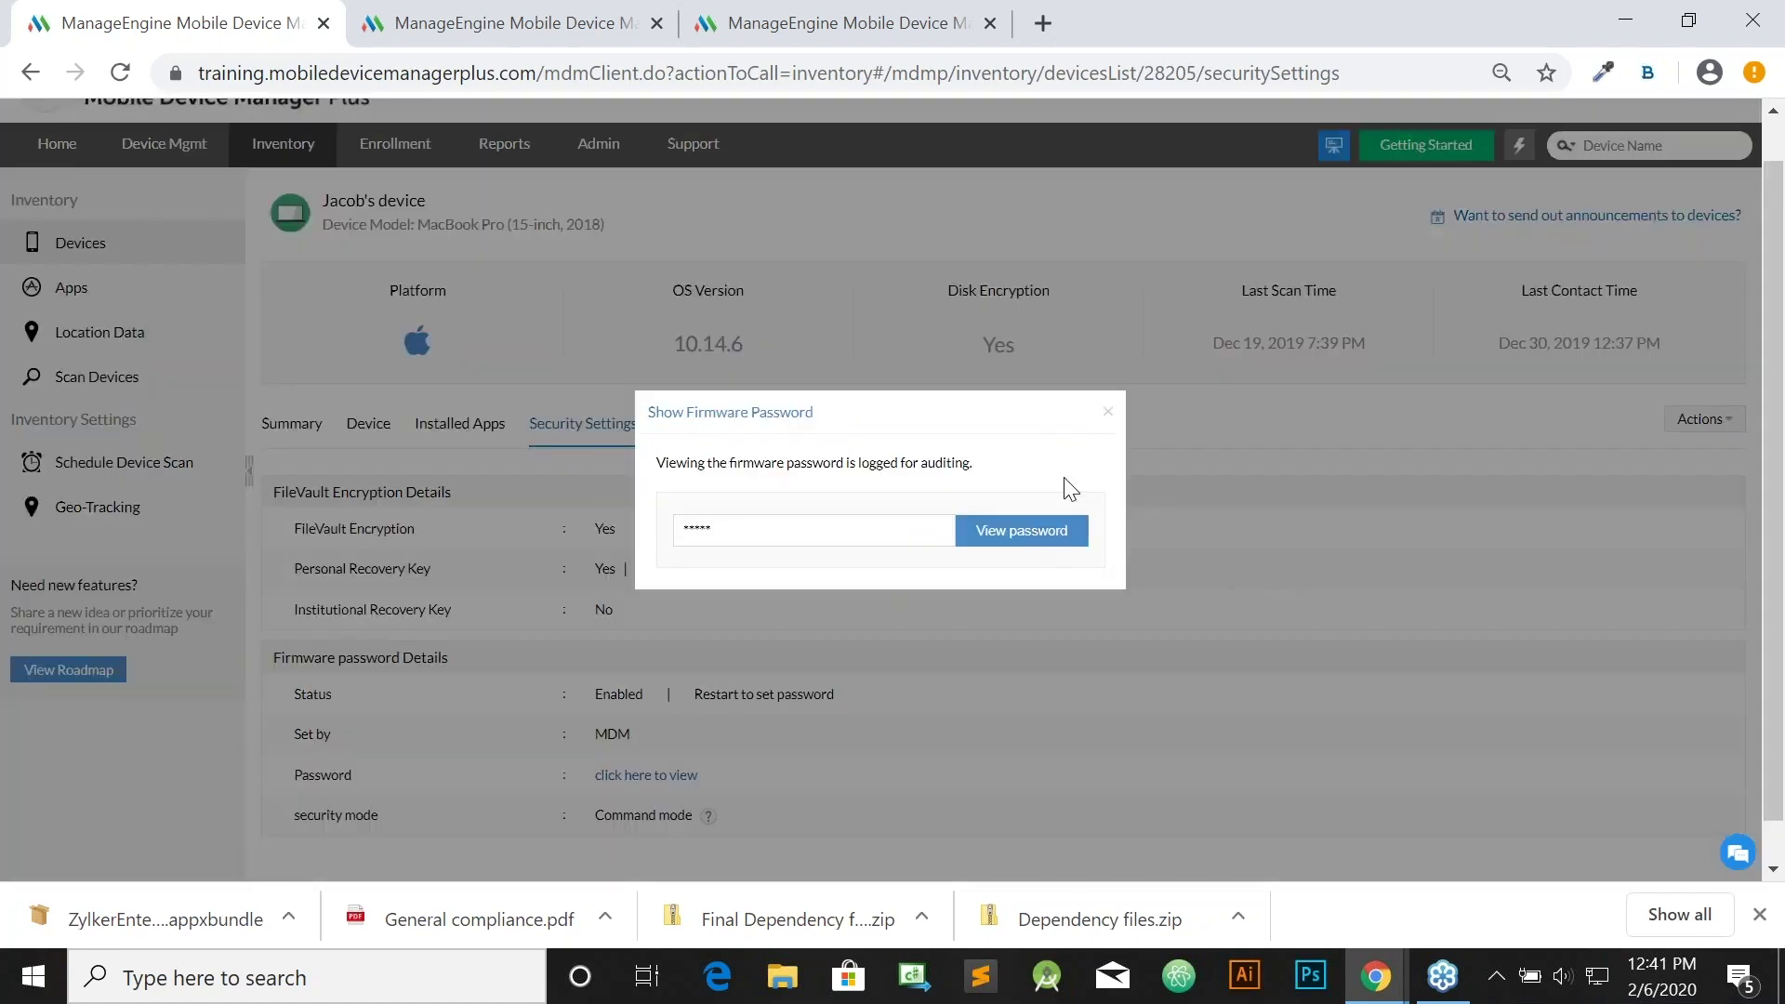
pyautogui.click(1108, 414)
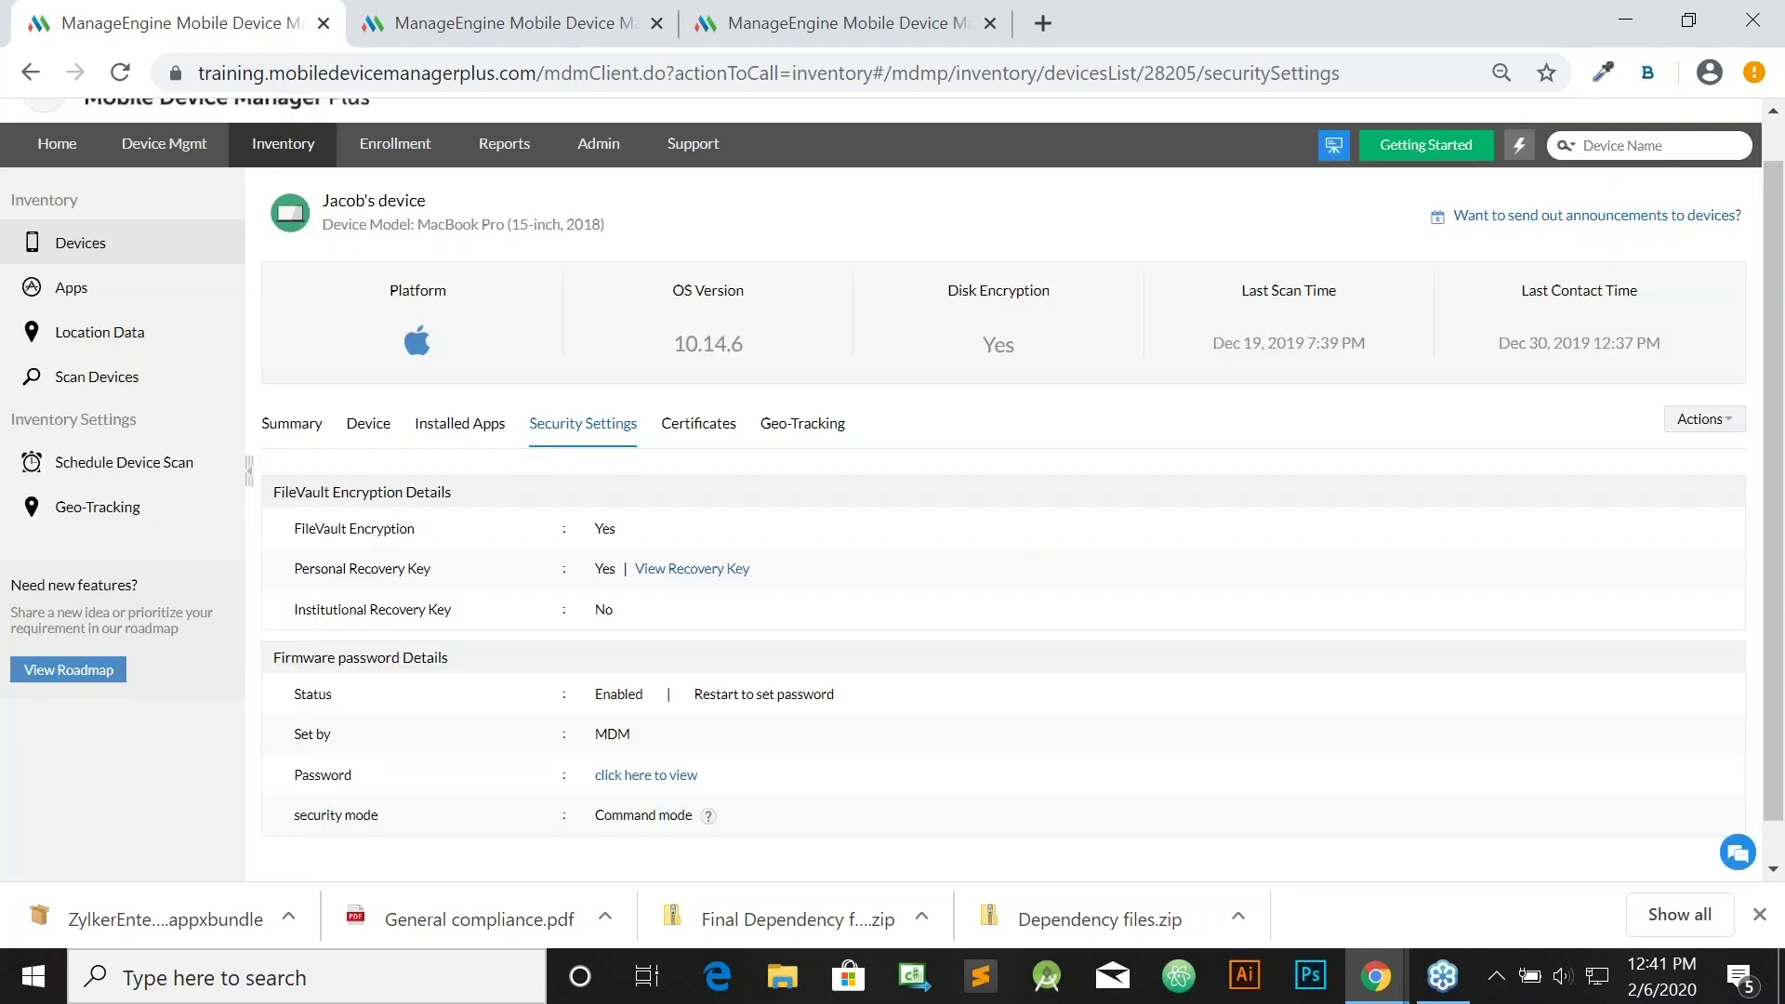
# Switch to the Zoho Show presentation and advance to slide 52, "Managing apps and content".
pyautogui.hotkey('alt', 'Tab')
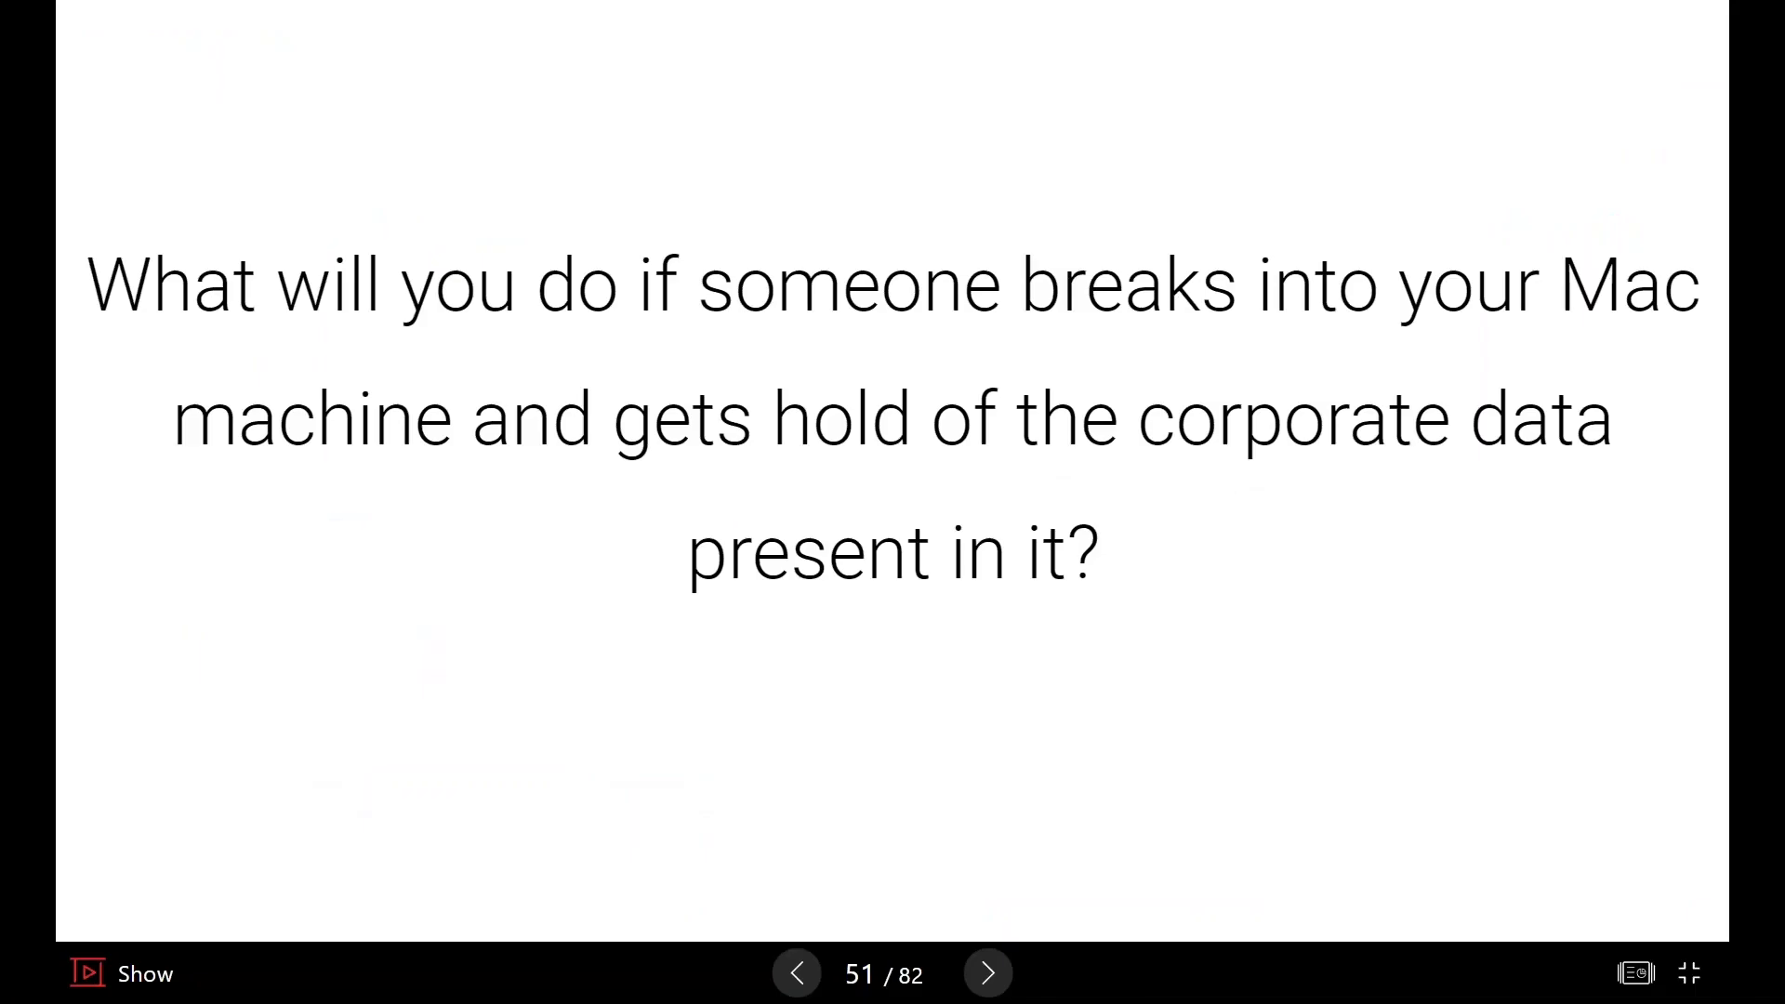
pyautogui.press('Right')
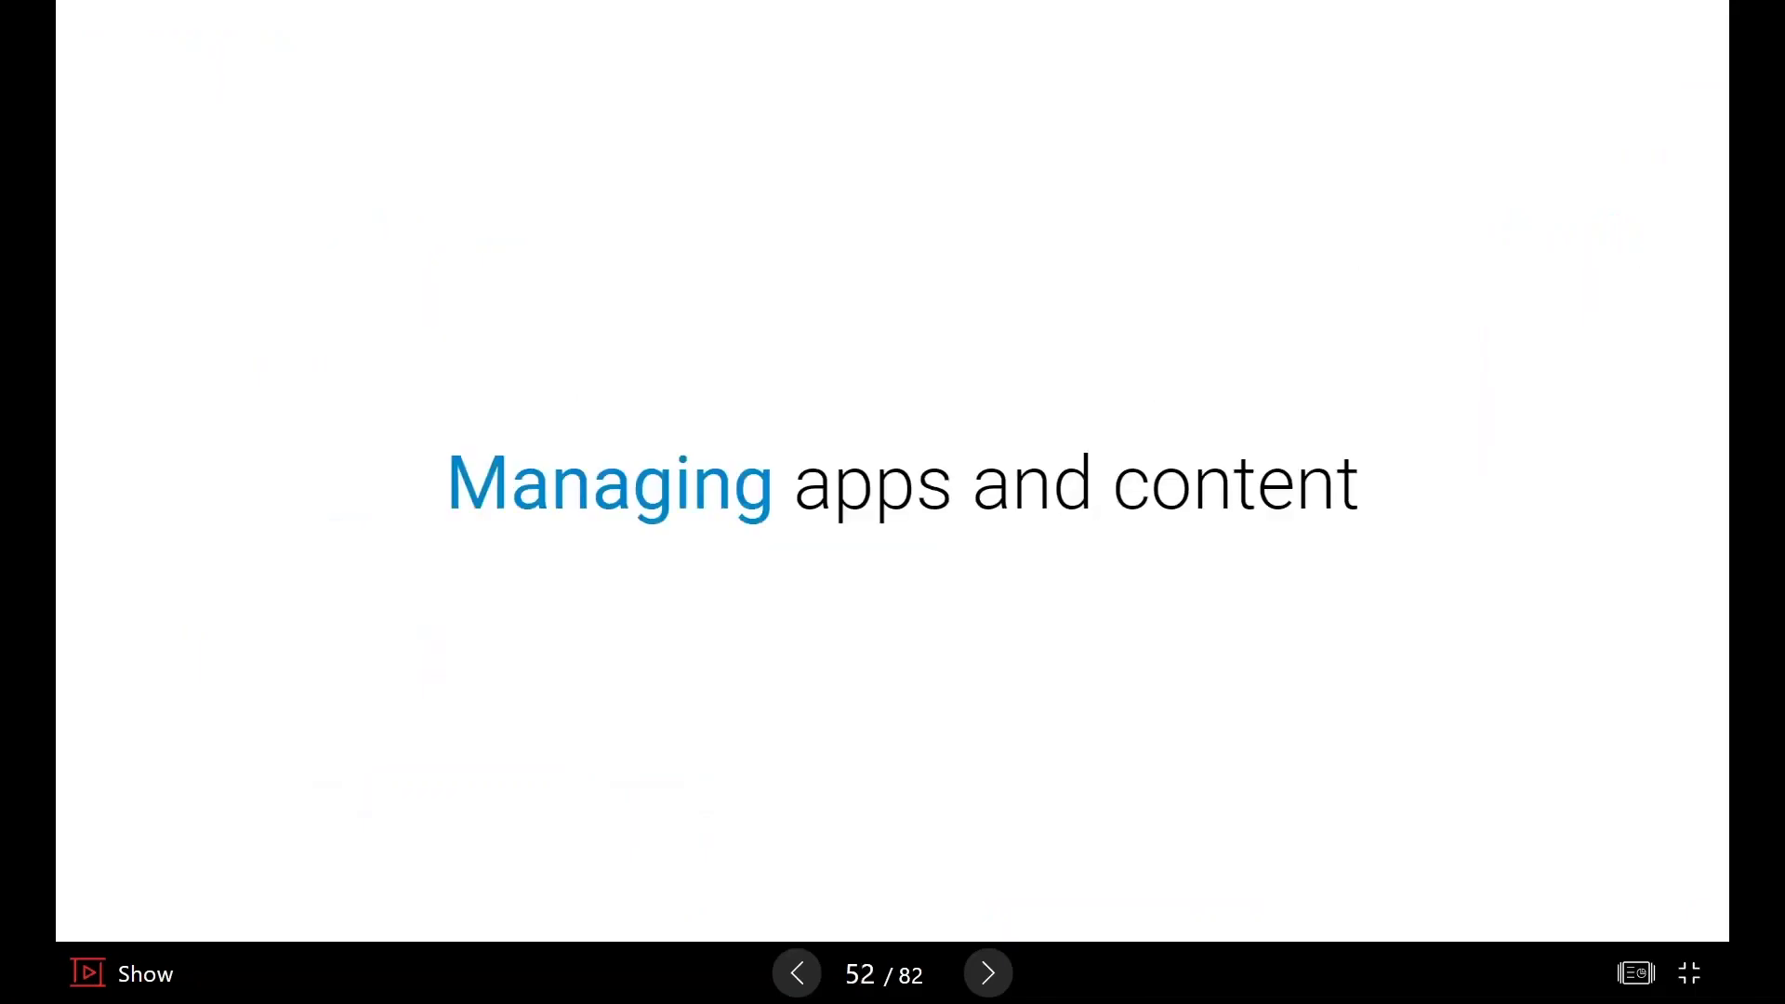
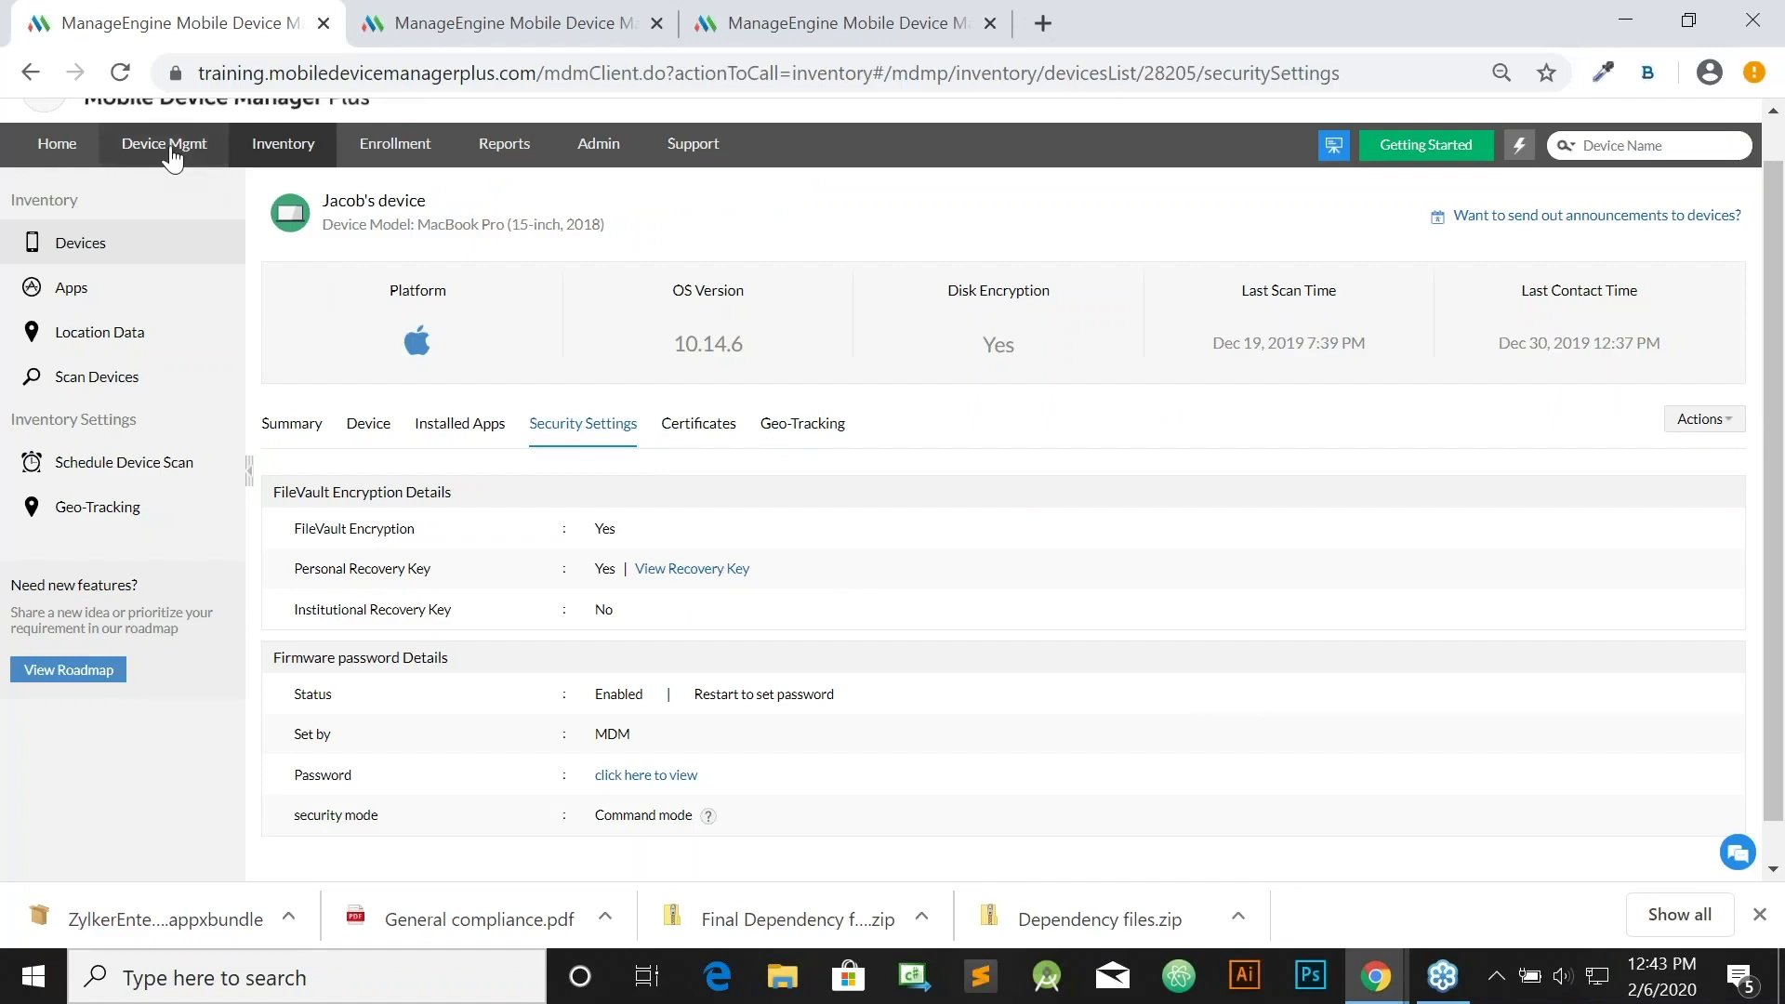
# Back in Mobile Device Manager Plus, open the App Repository and filter its app list by the Apple Store App type.
pyautogui.click(167, 146)
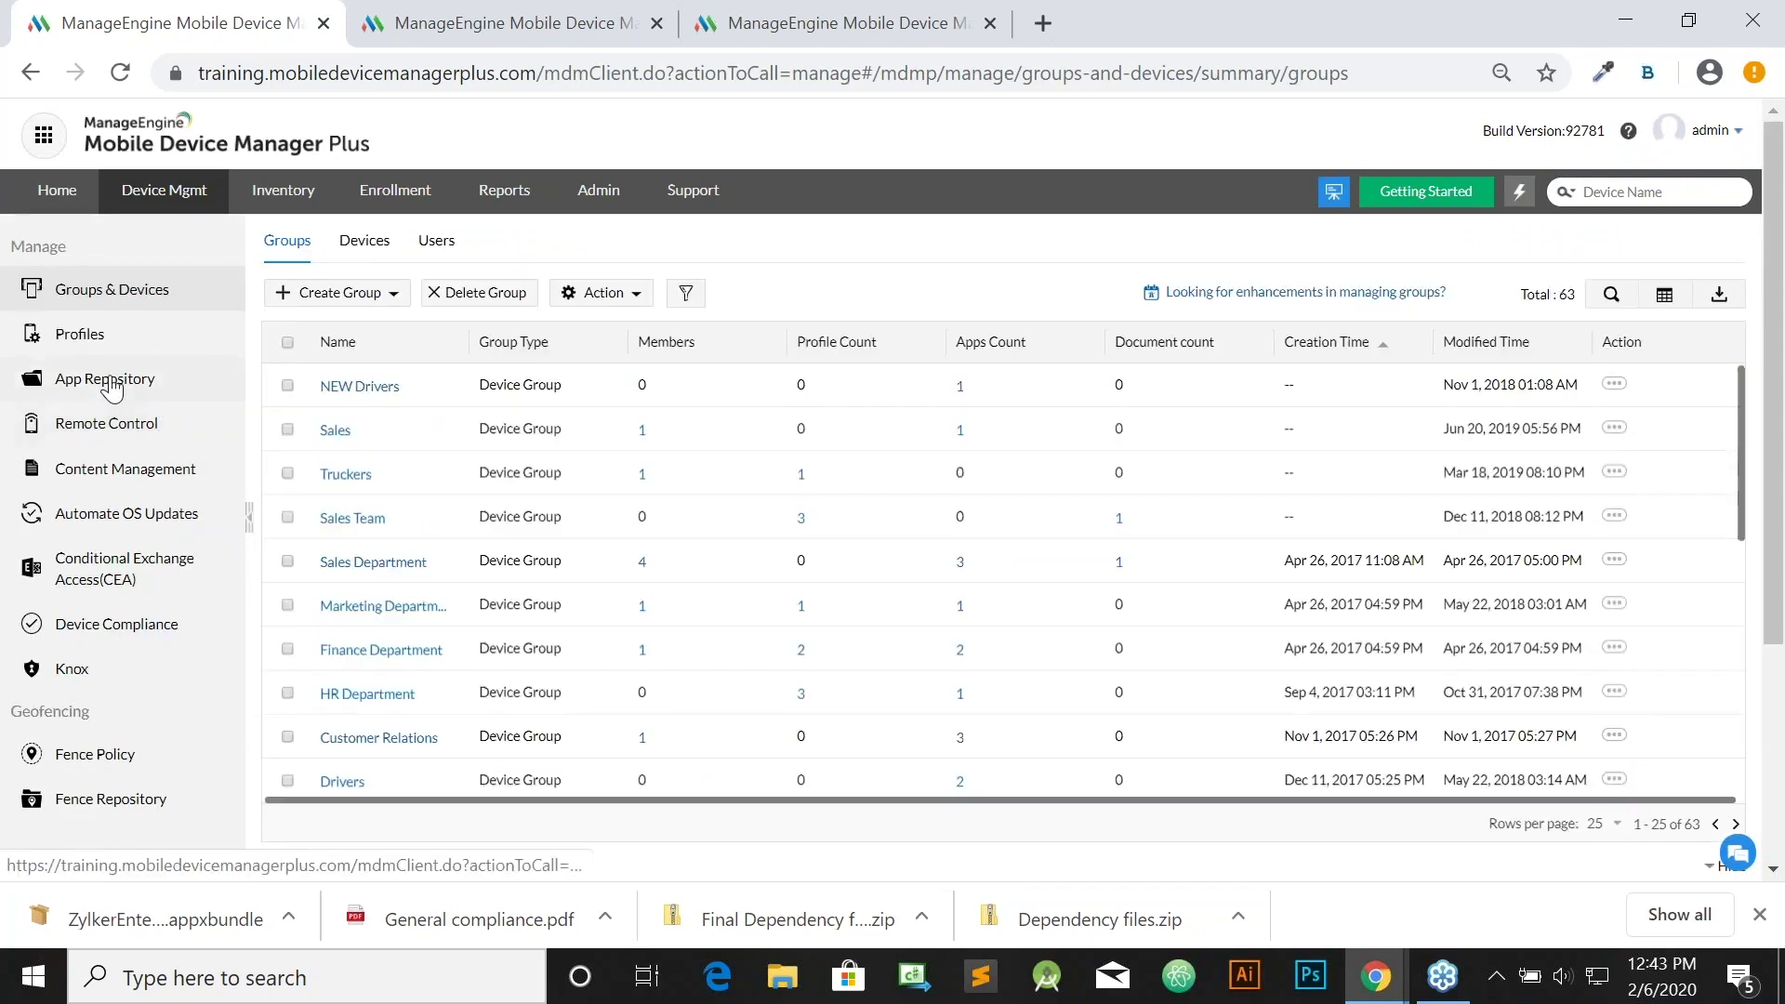
pyautogui.click(111, 383)
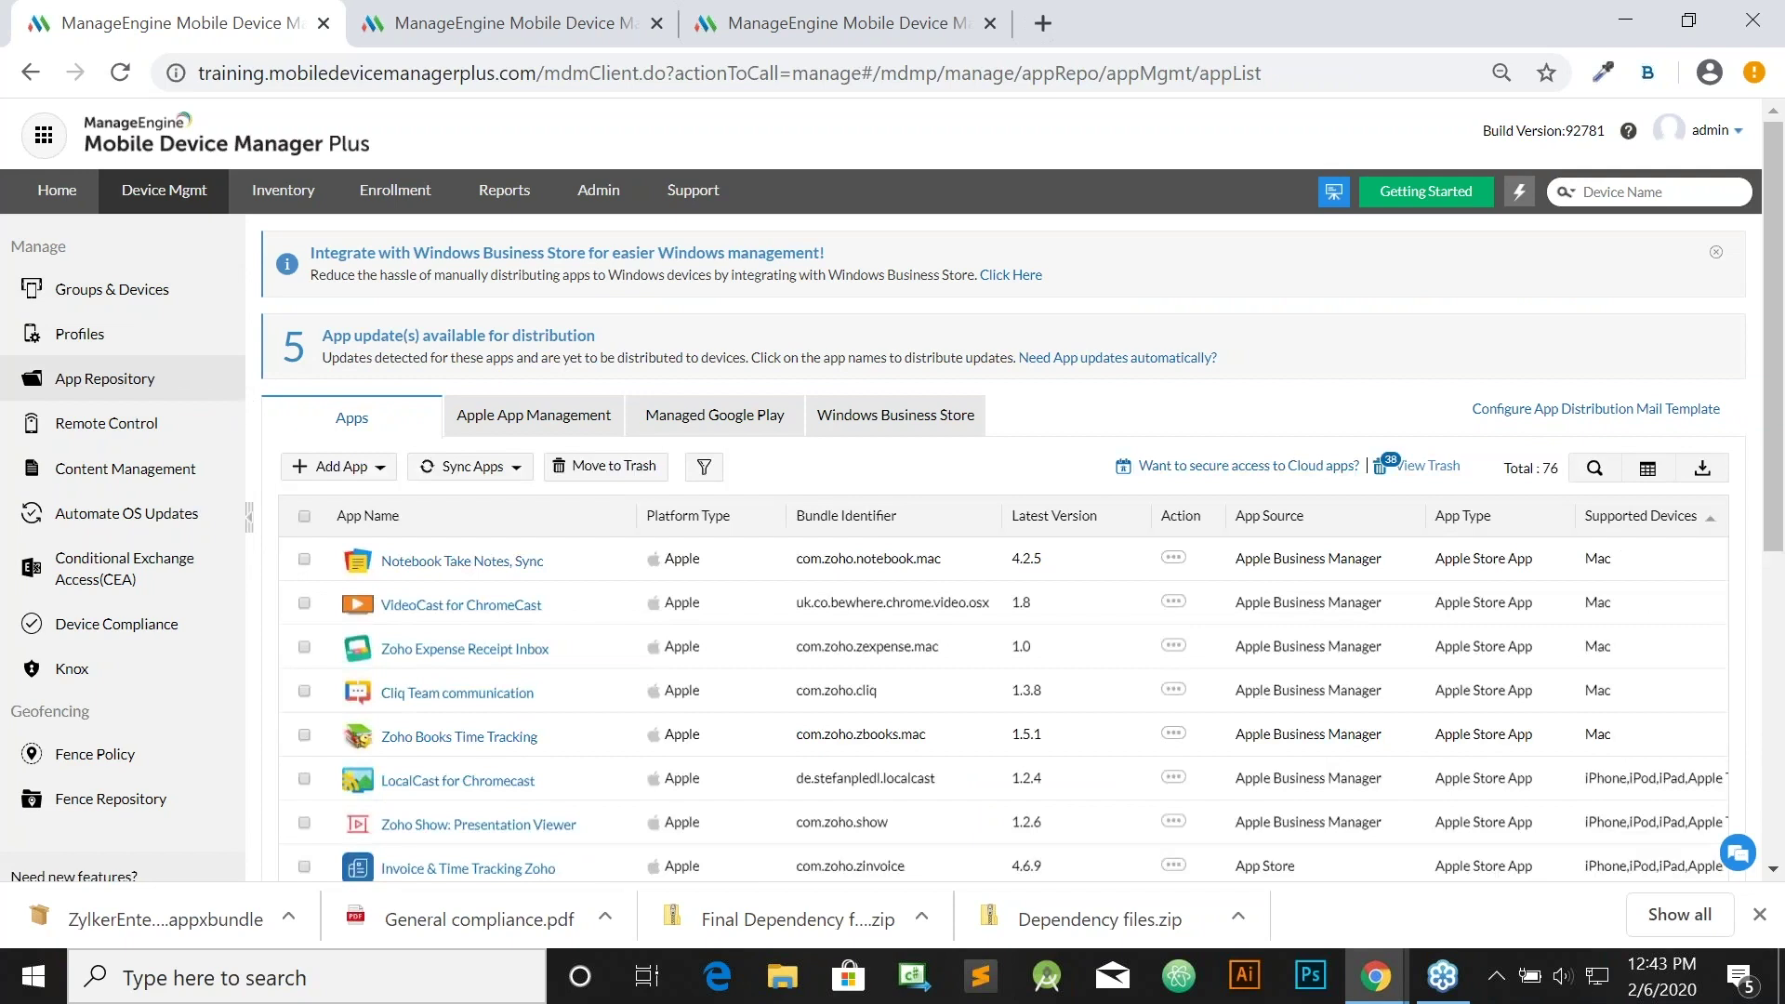
pyautogui.click(704, 473)
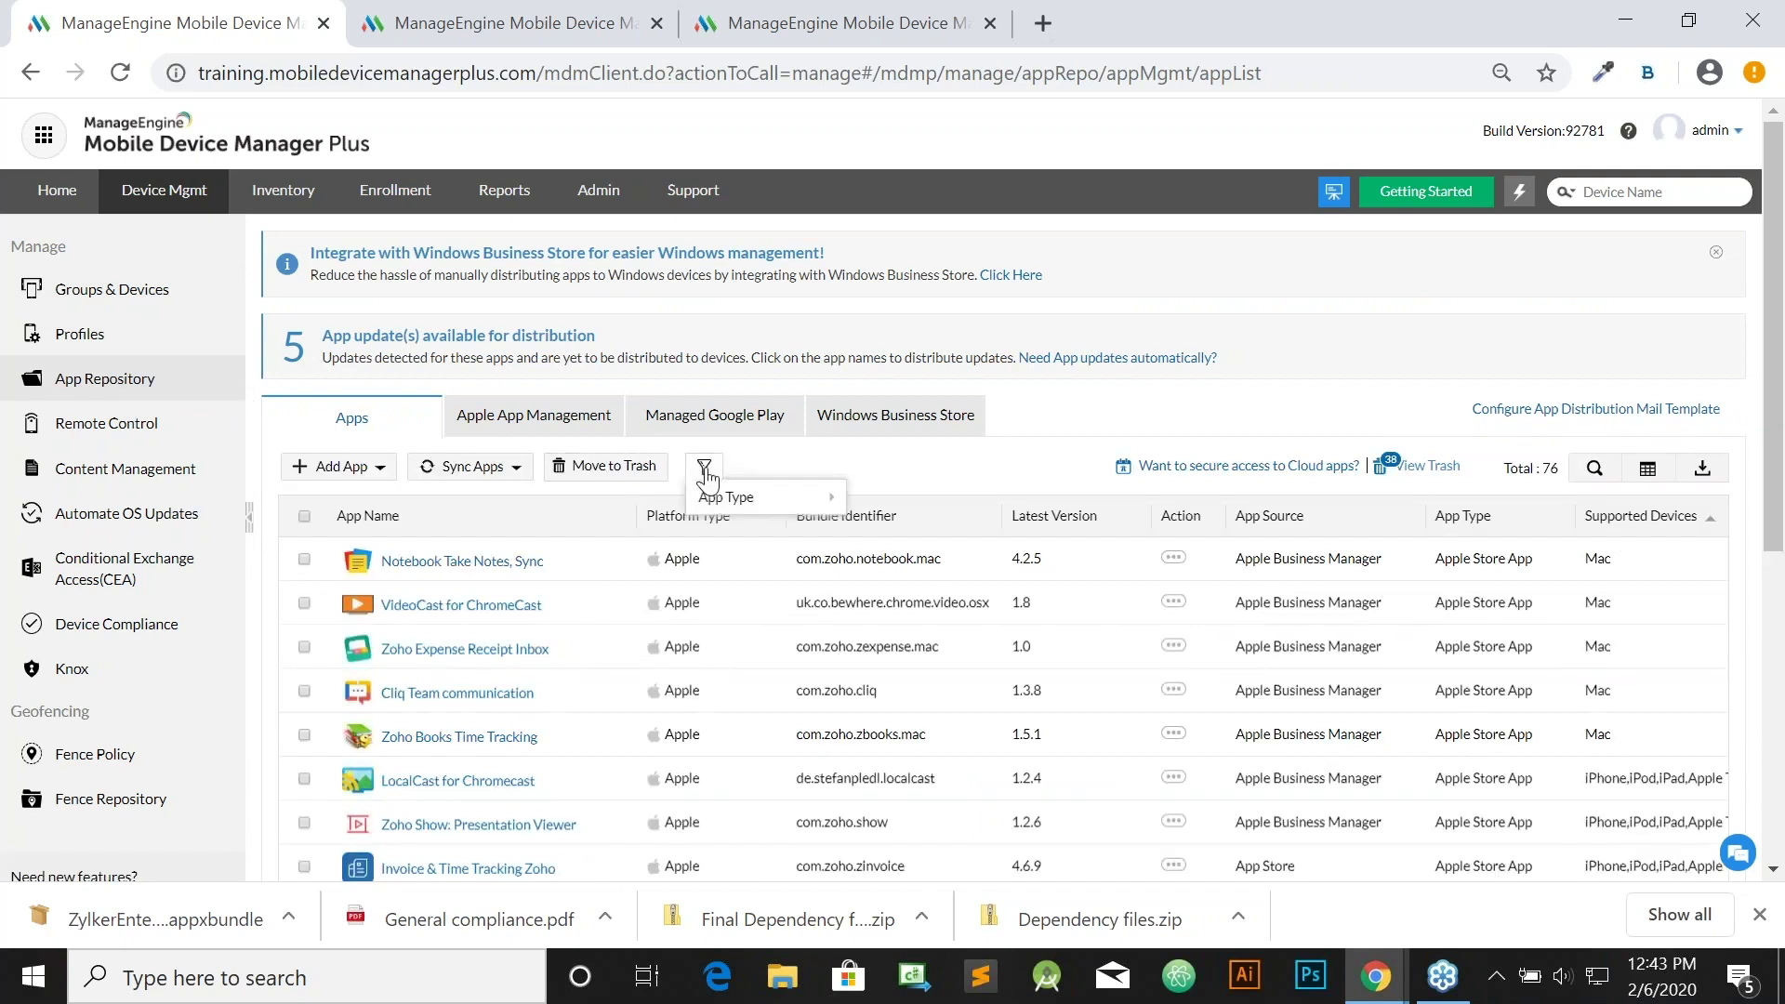
pyautogui.moveTo(784, 496)
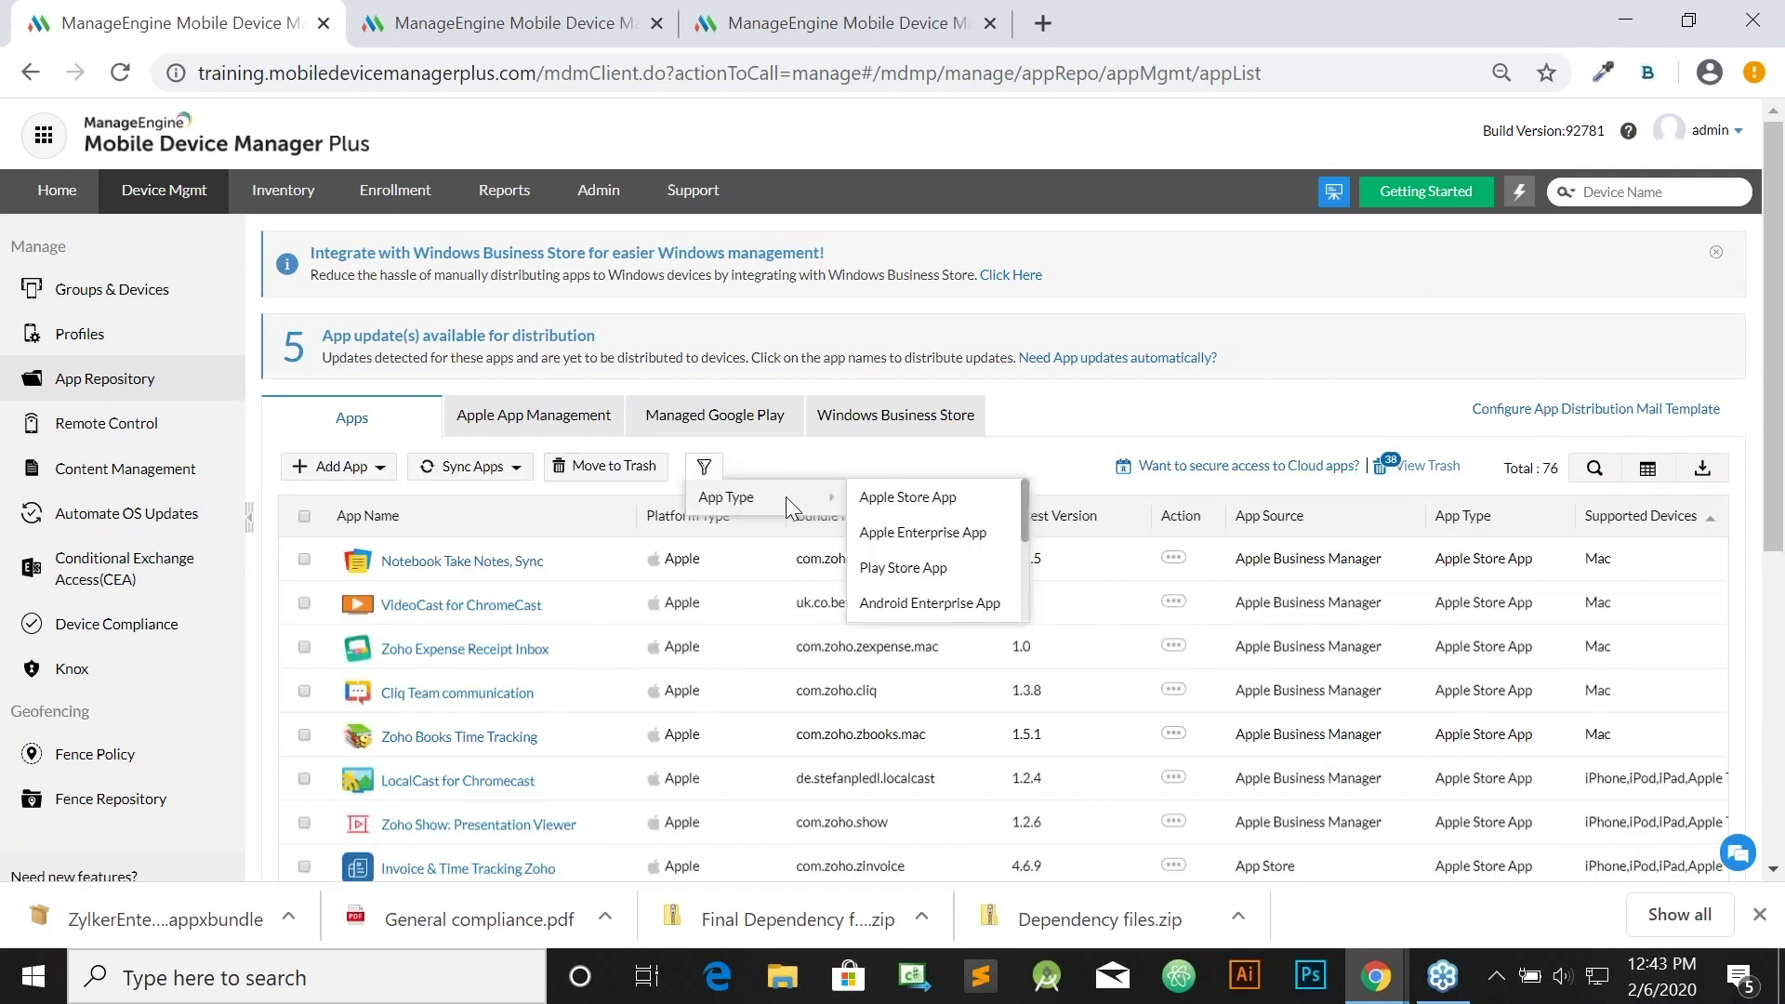
pyautogui.click(913, 501)
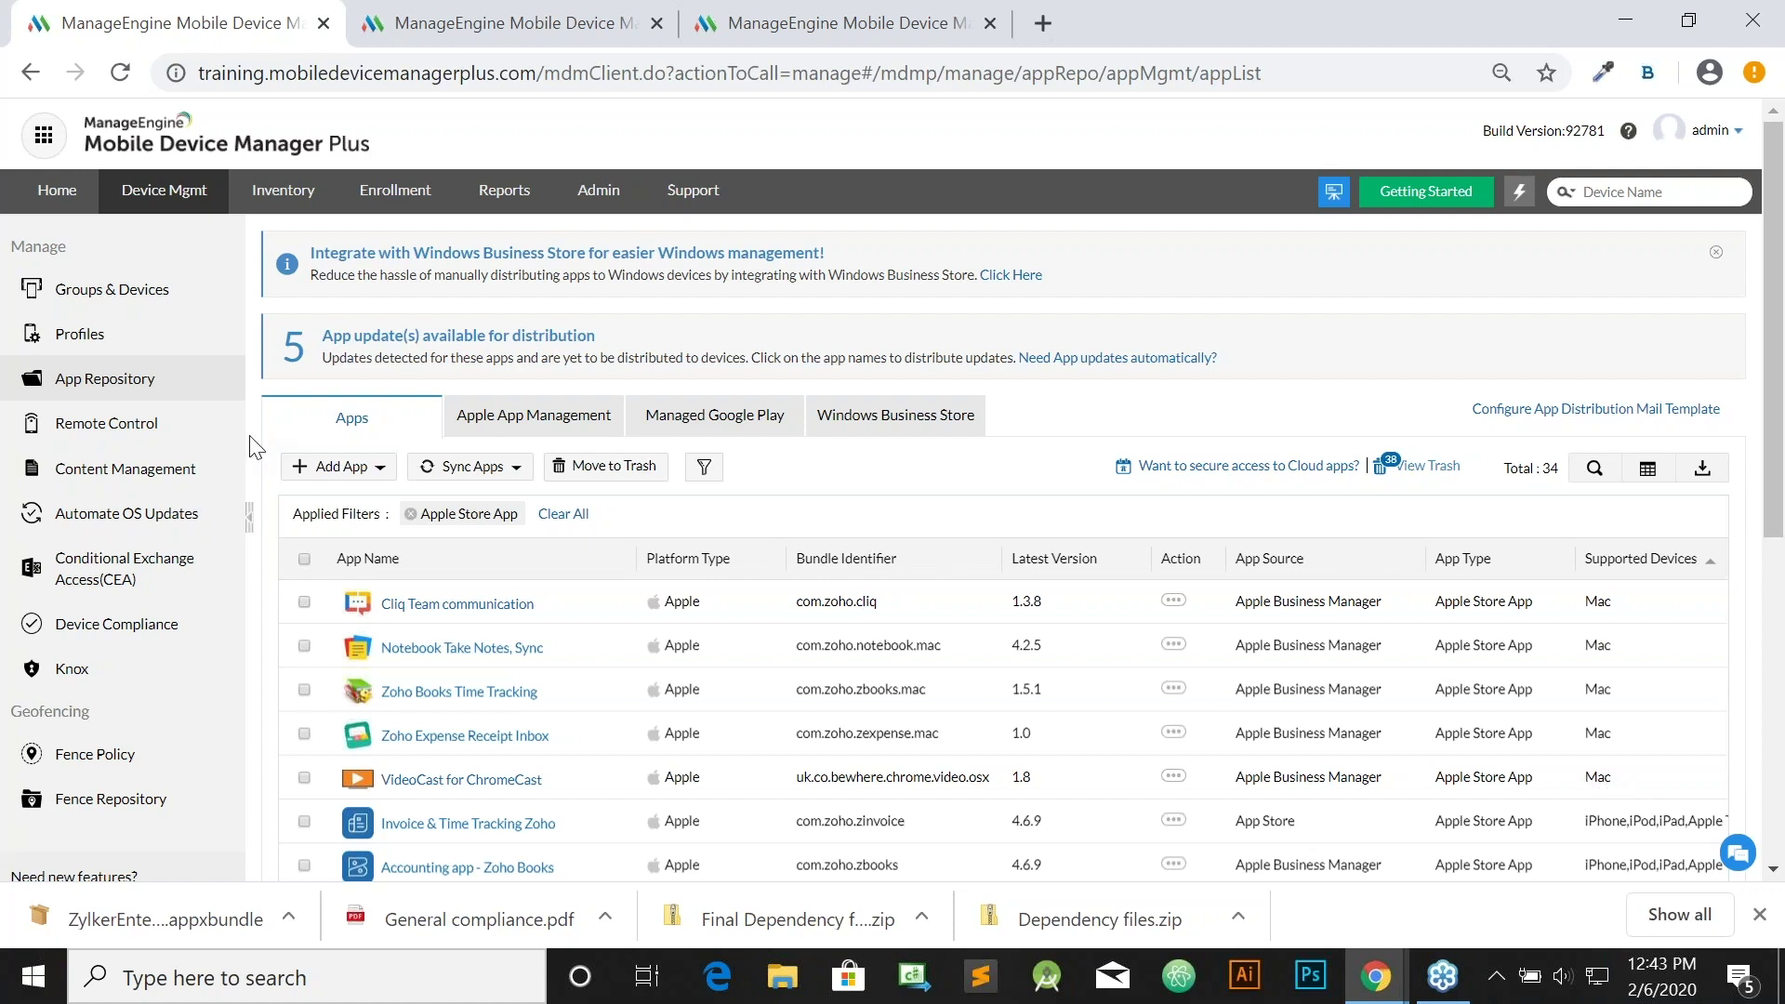
# In the Sales Team group, select the Apple-platform VideoCast app for distribution with silent installation.
pyautogui.click(135, 294)
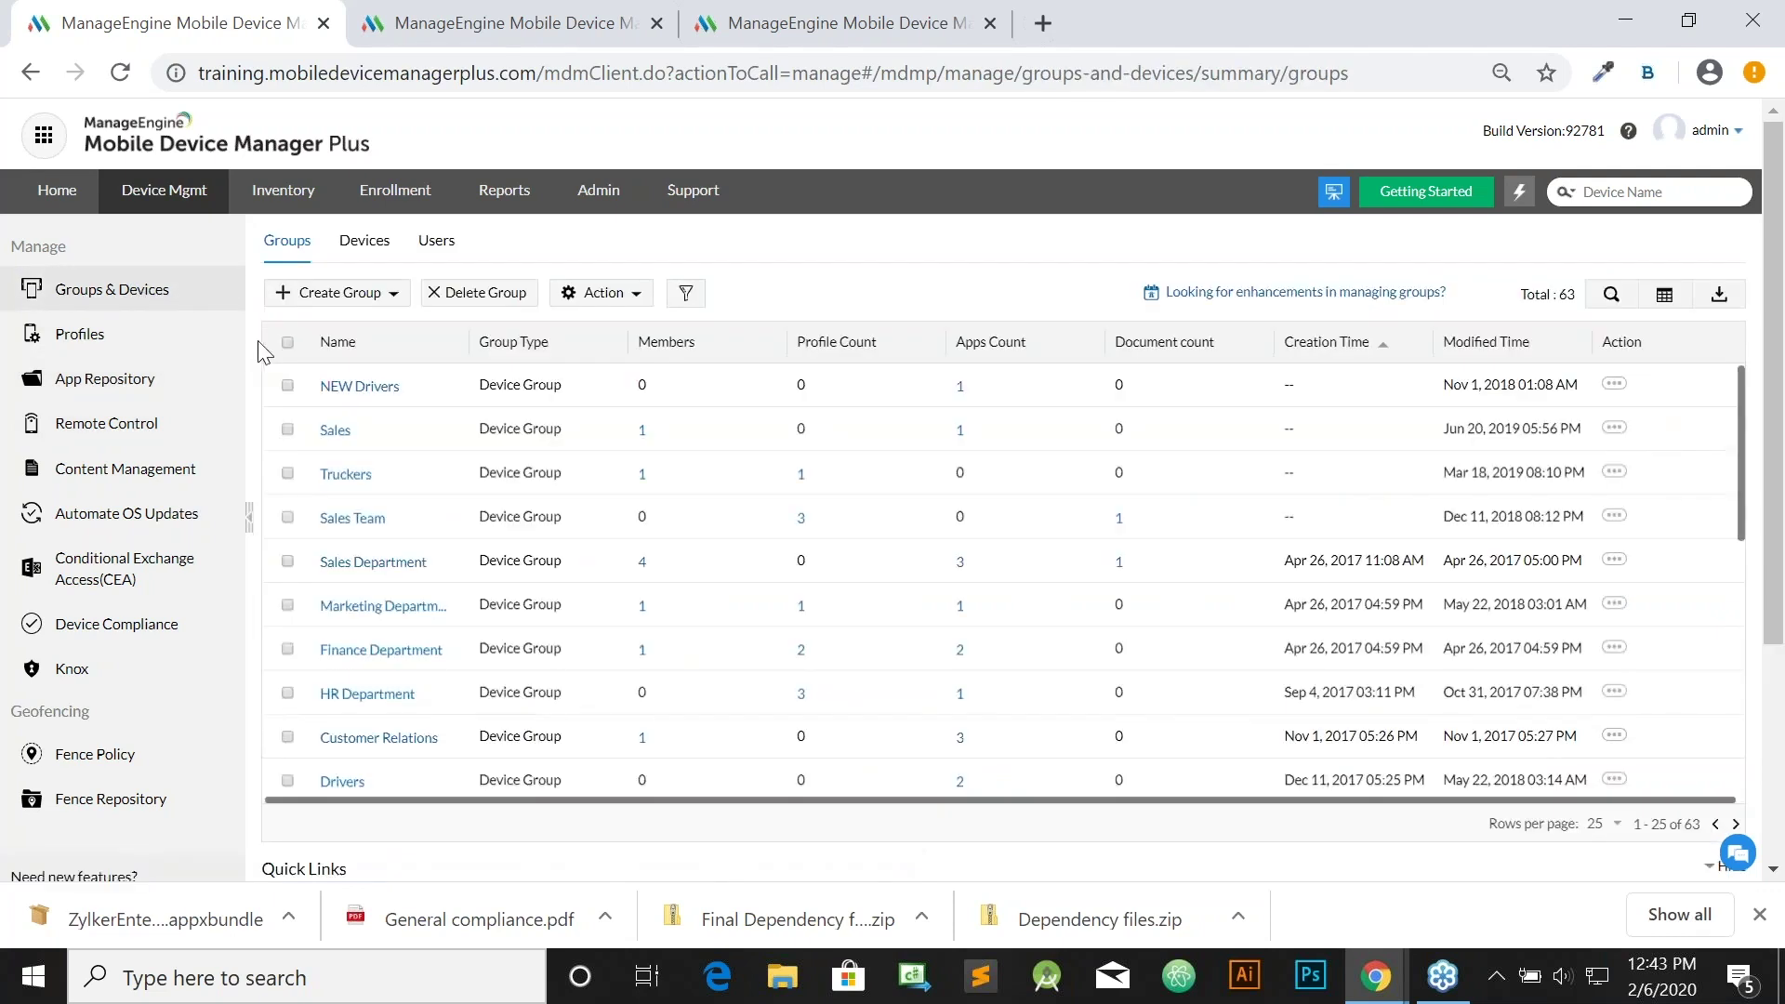
pyautogui.click(364, 524)
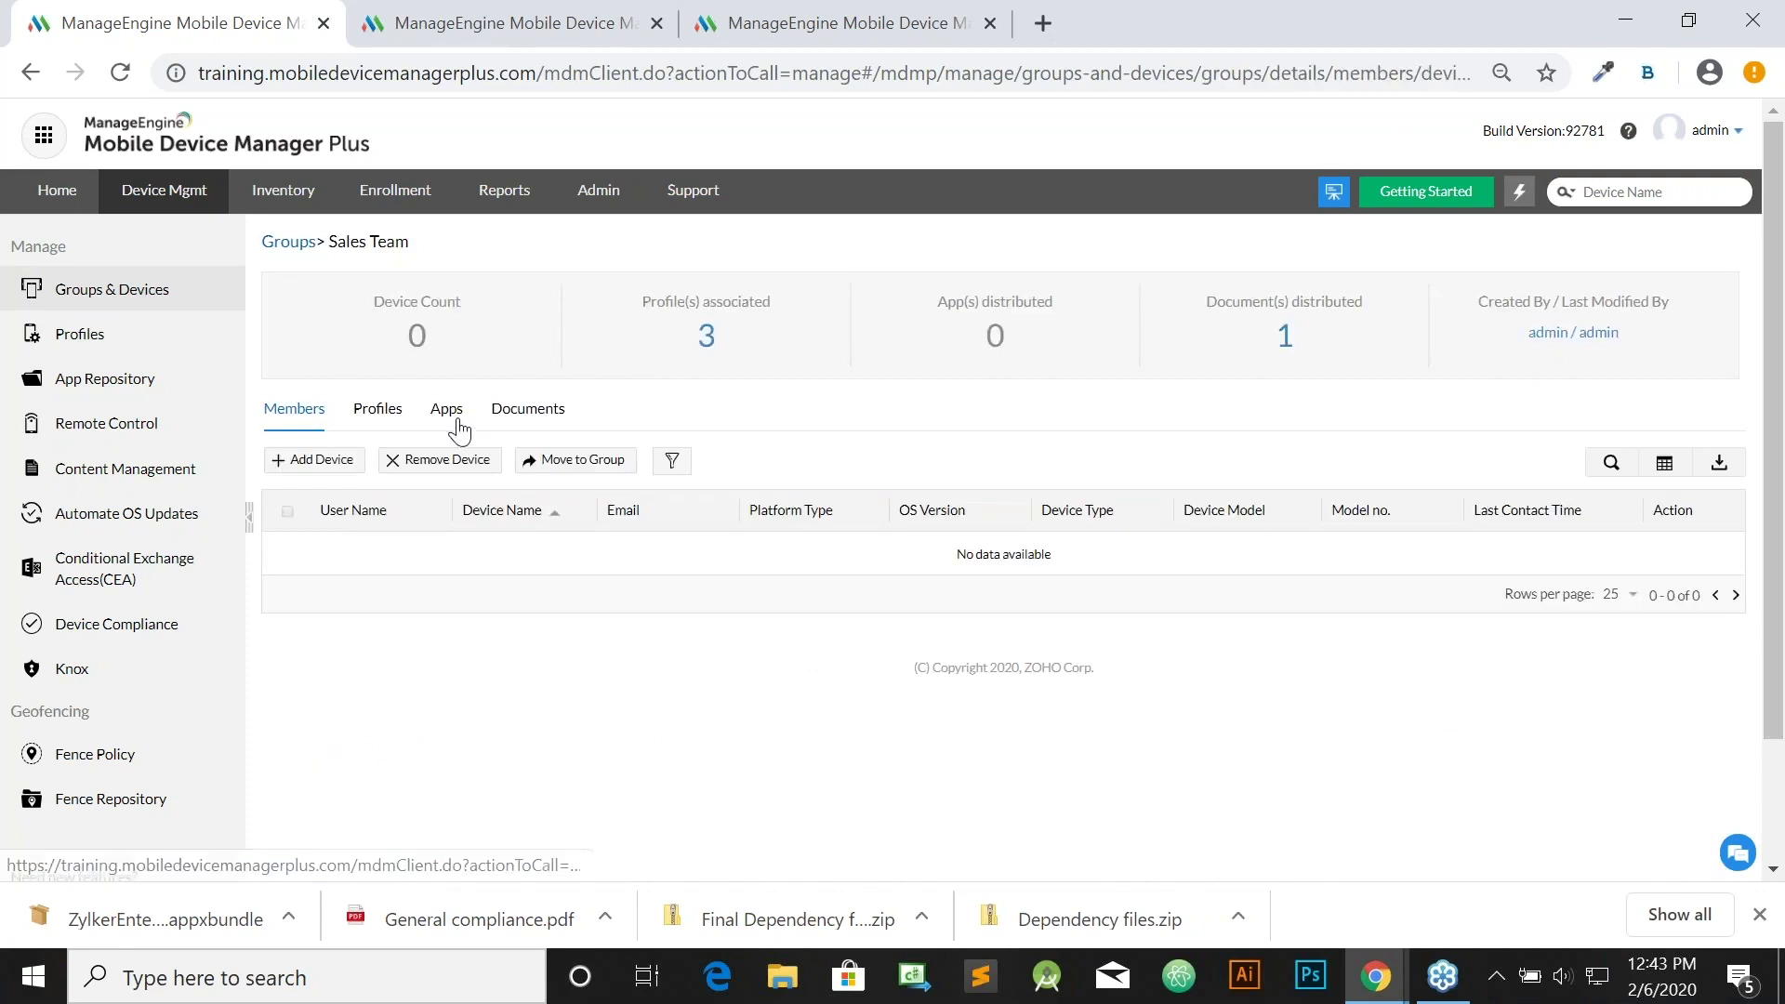
pyautogui.click(455, 417)
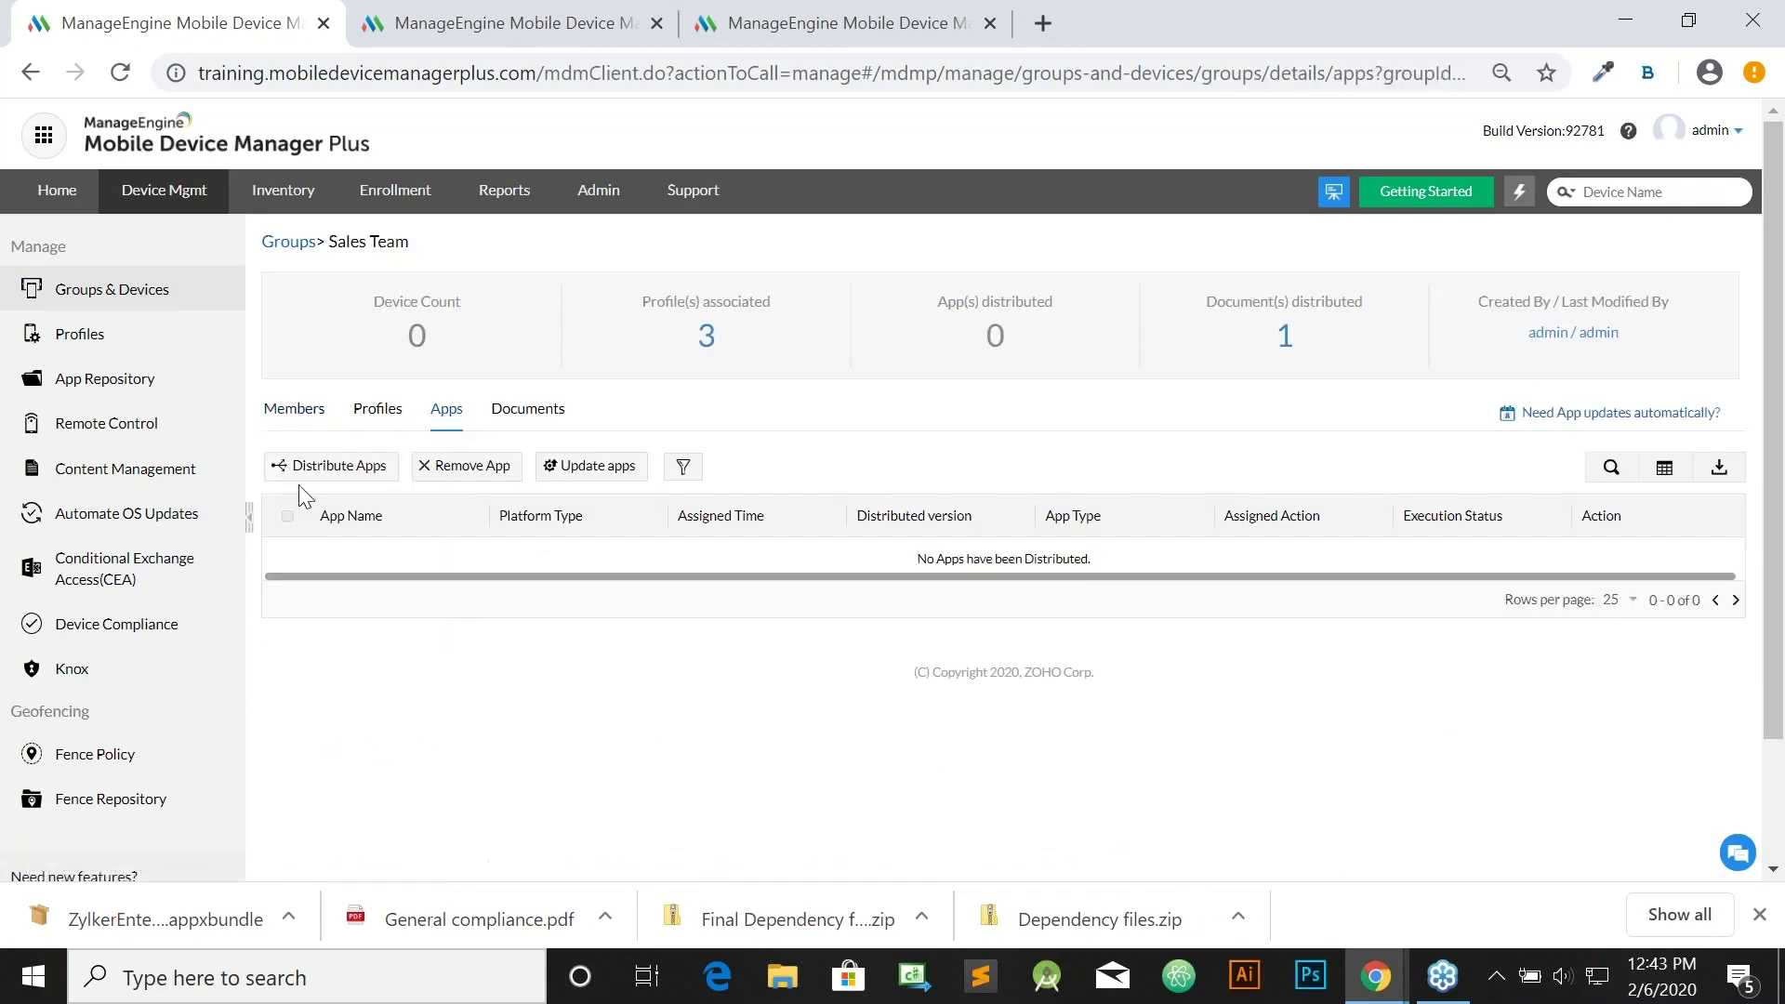
pyautogui.click(300, 476)
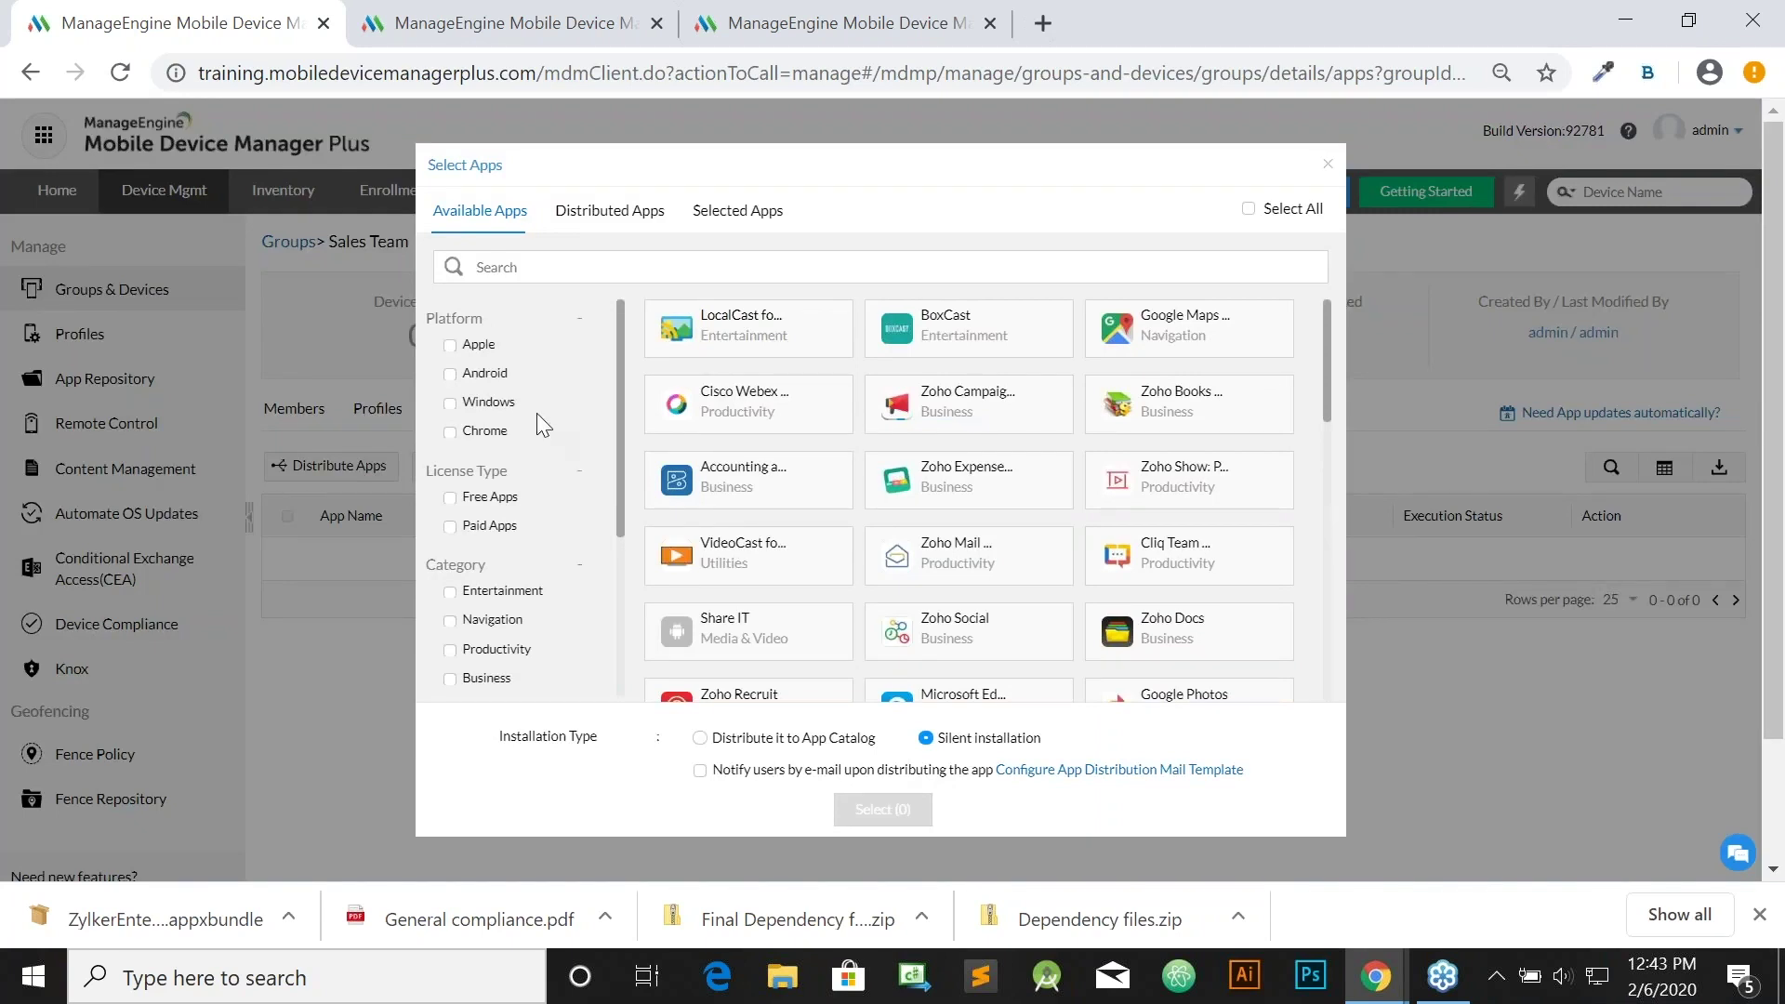
pyautogui.click(452, 346)
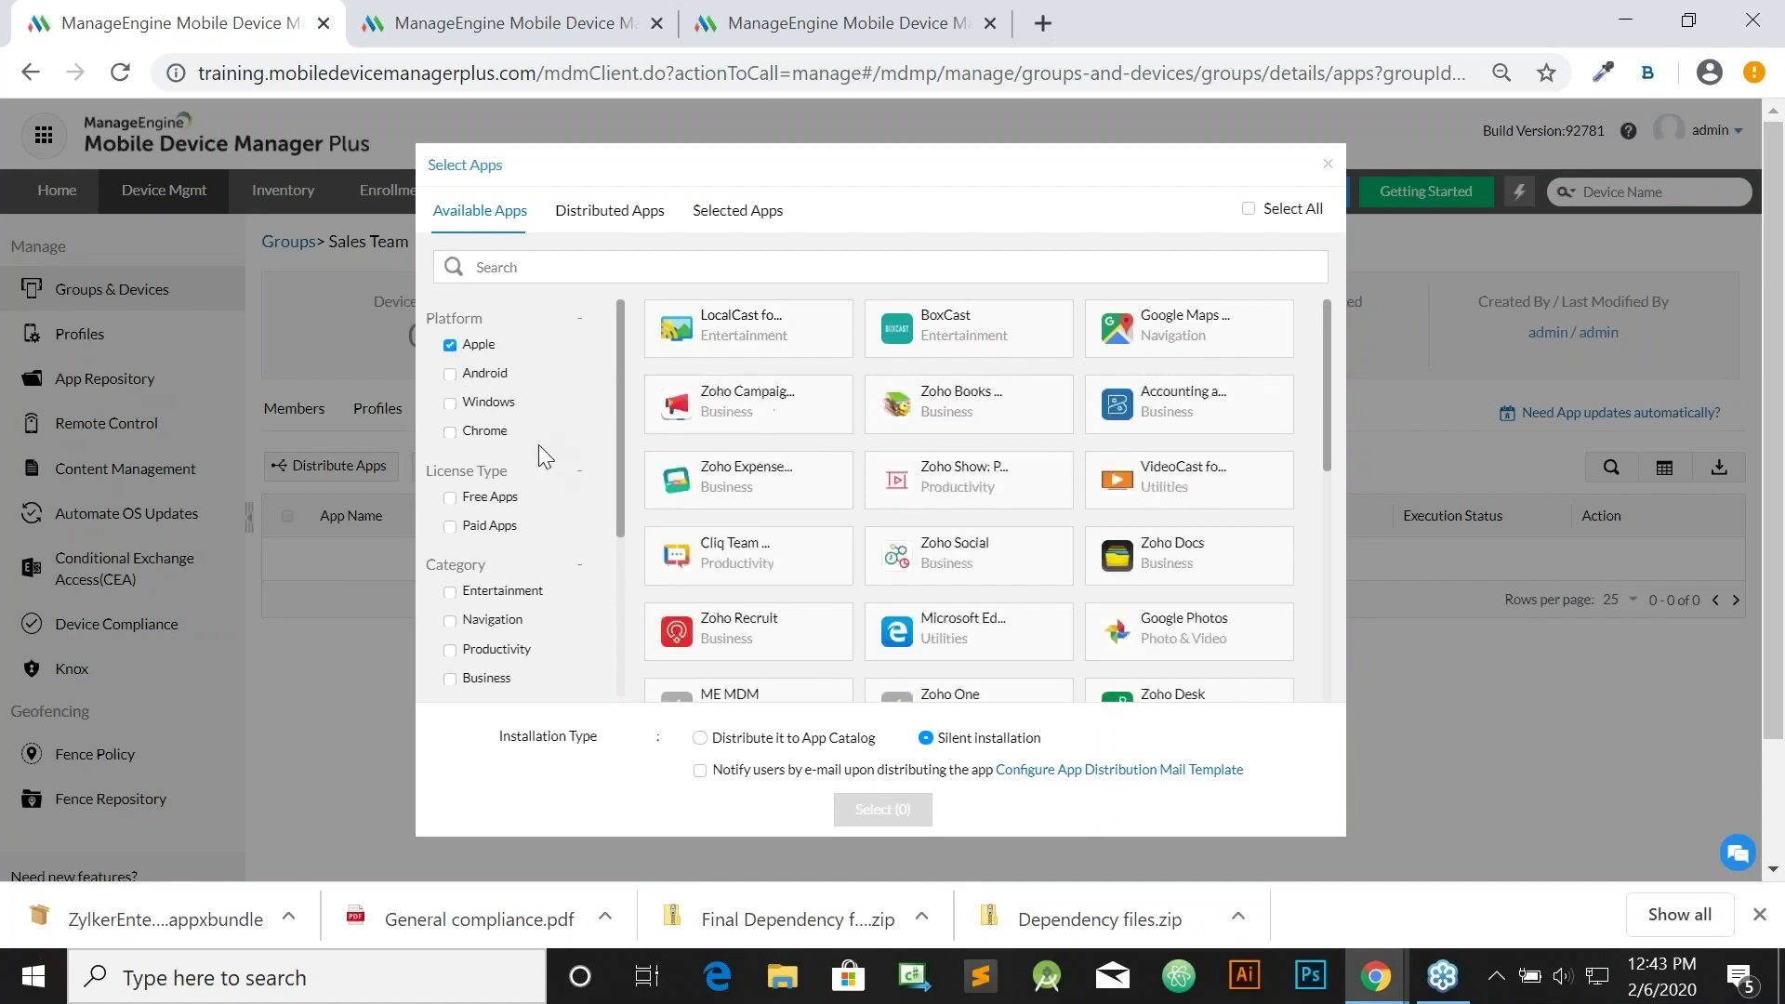
pyautogui.click(1160, 494)
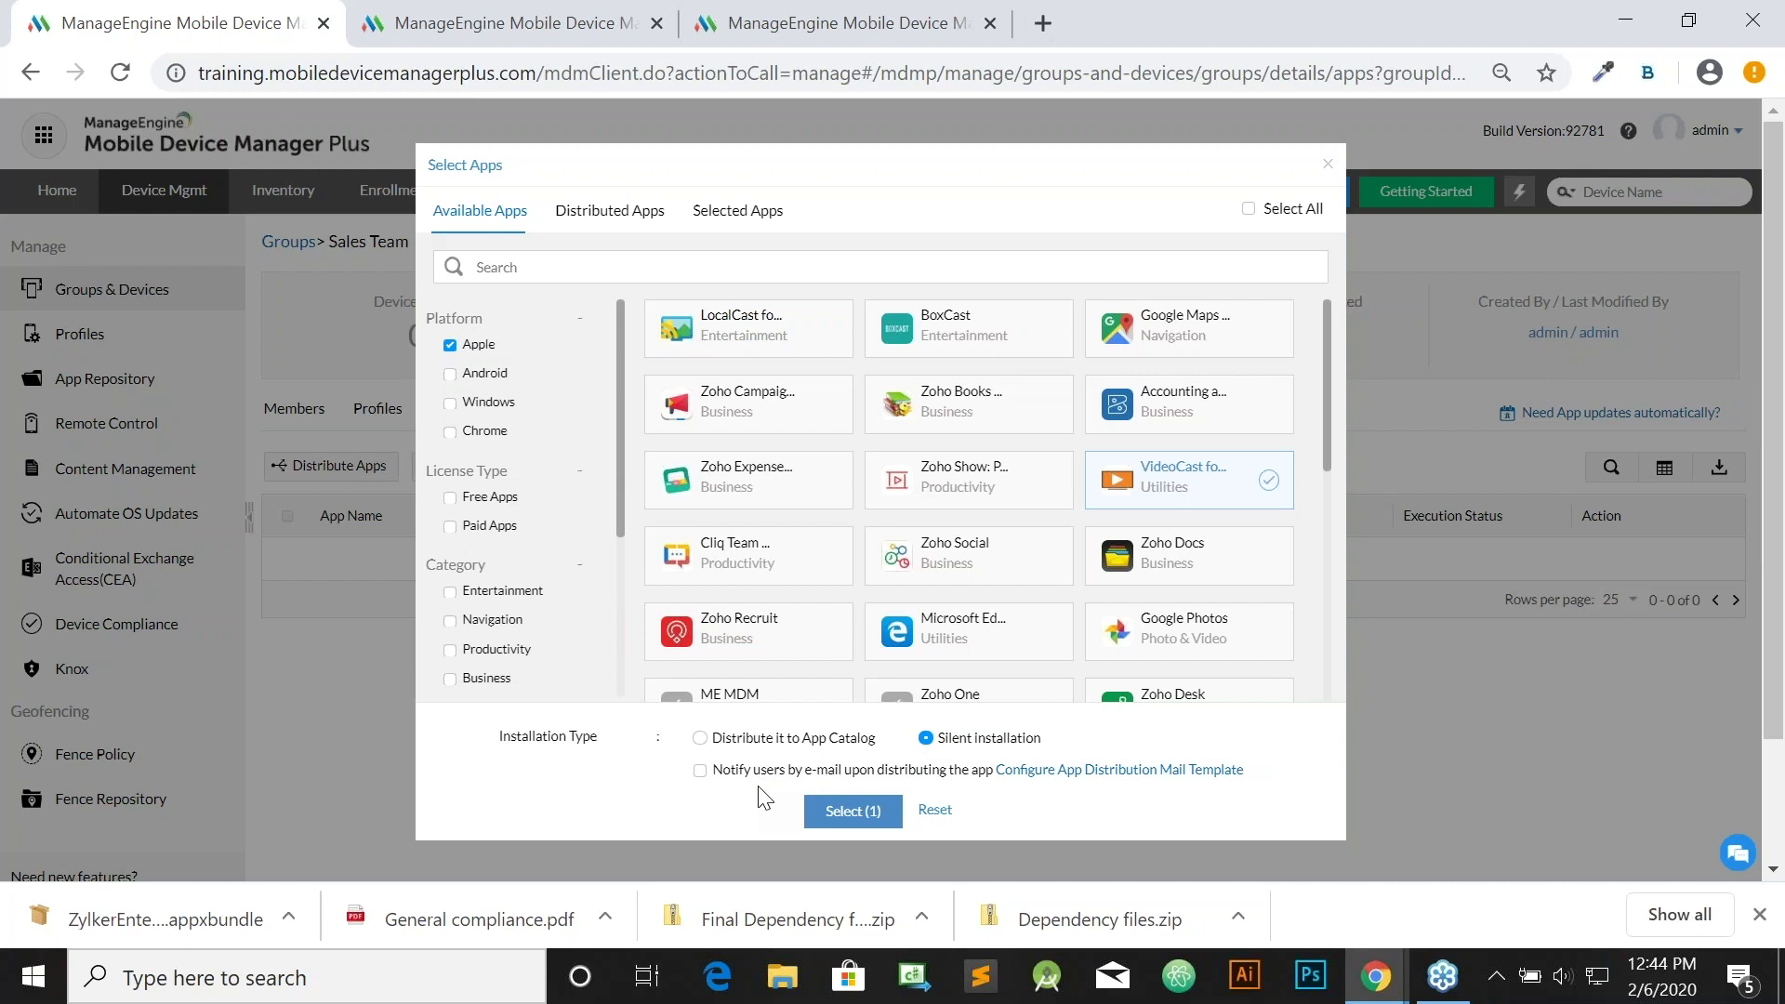
pyautogui.click(846, 811)
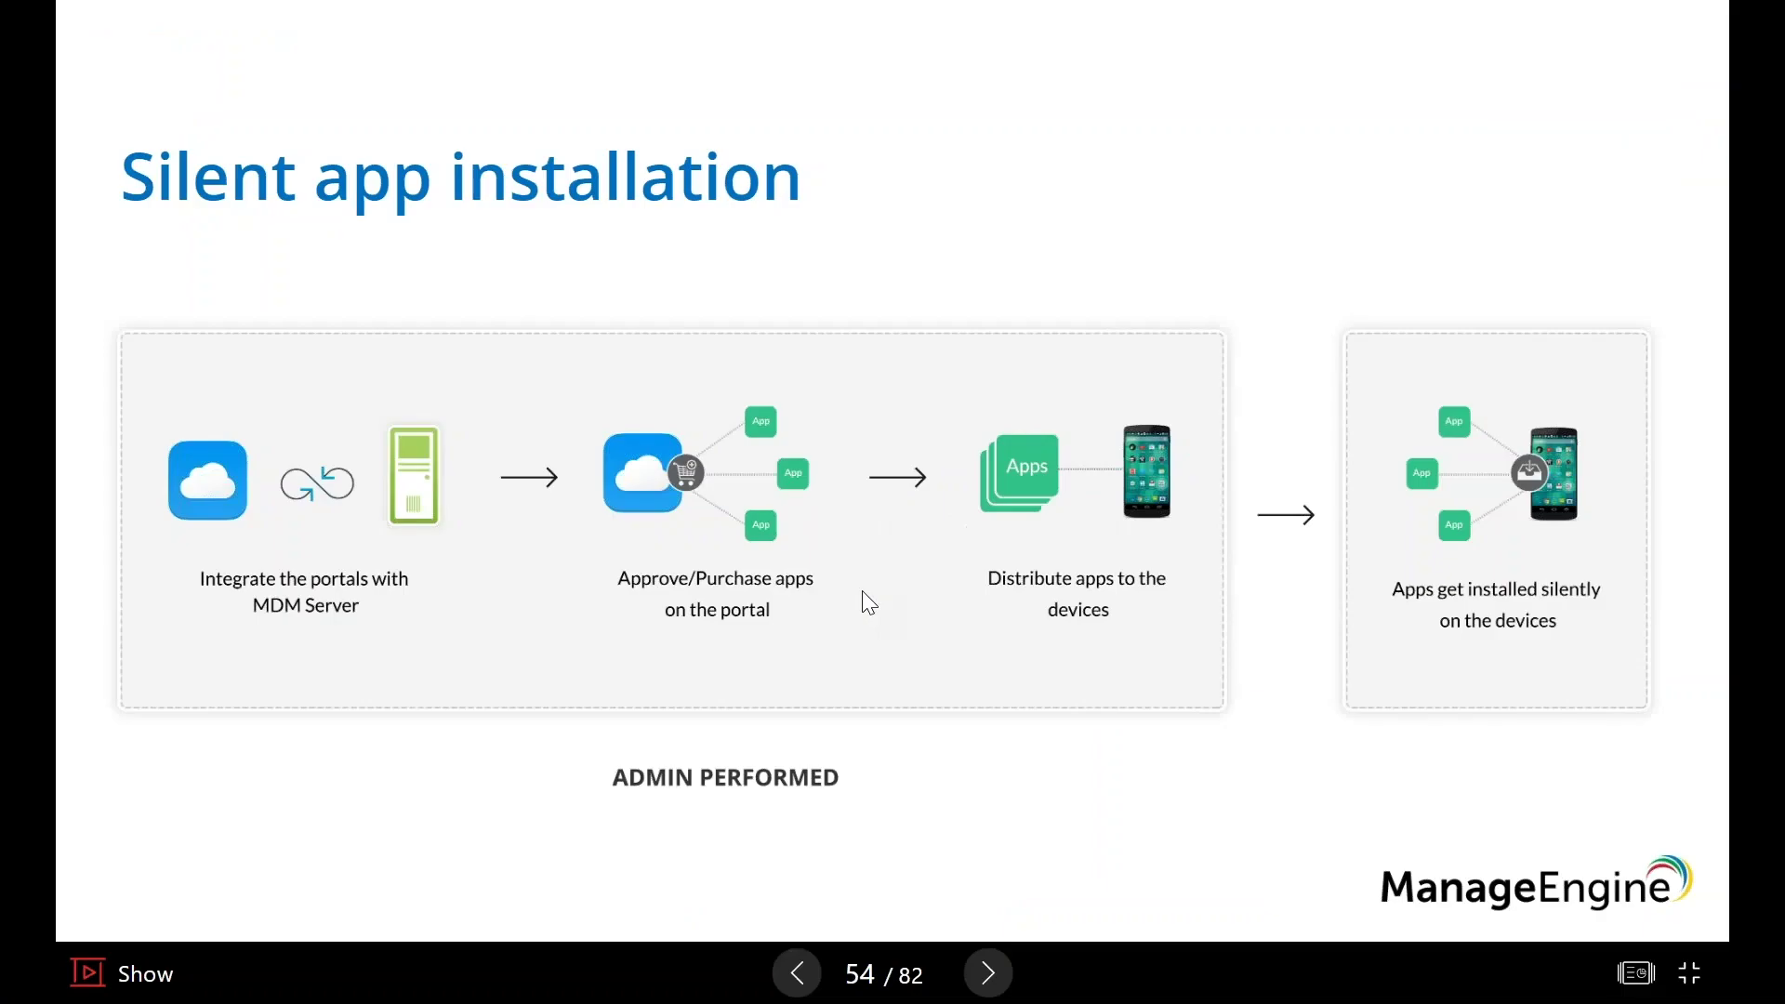
# In the Zoho Show presentation, advance from slide 54 to the prerequisites of silent Windows Store app installation on slide 57.
pyautogui.press('Right')
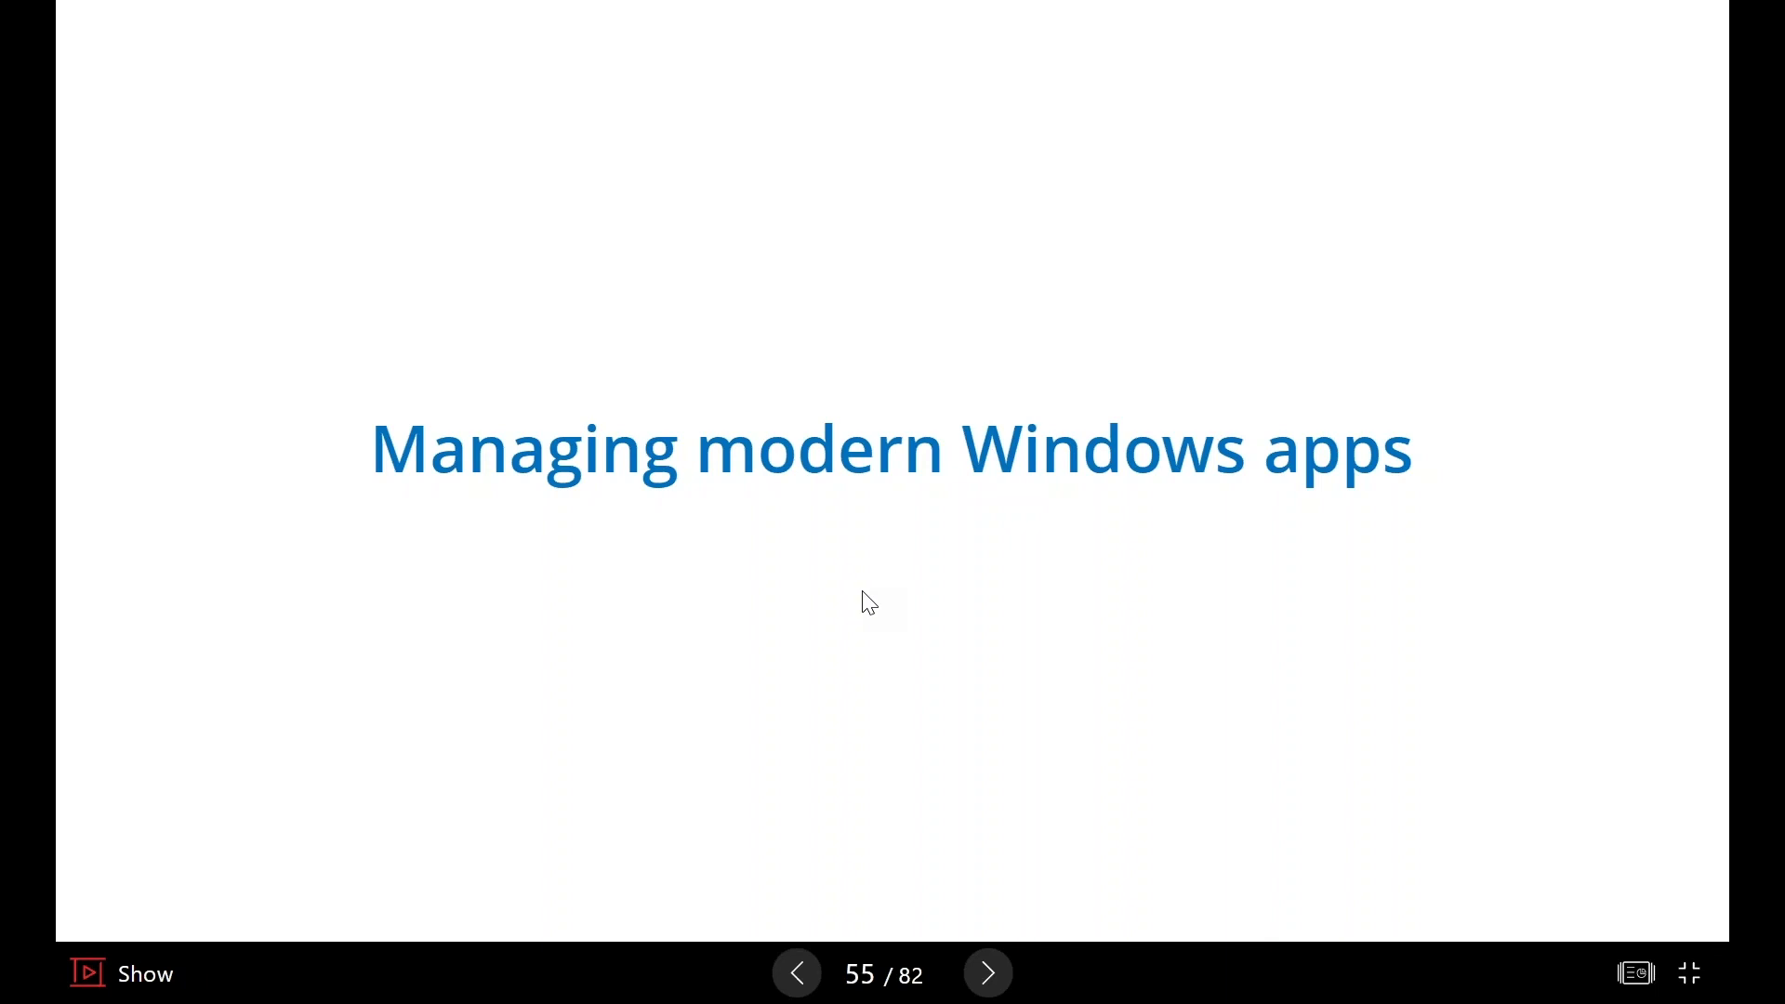
pyautogui.press('Right')
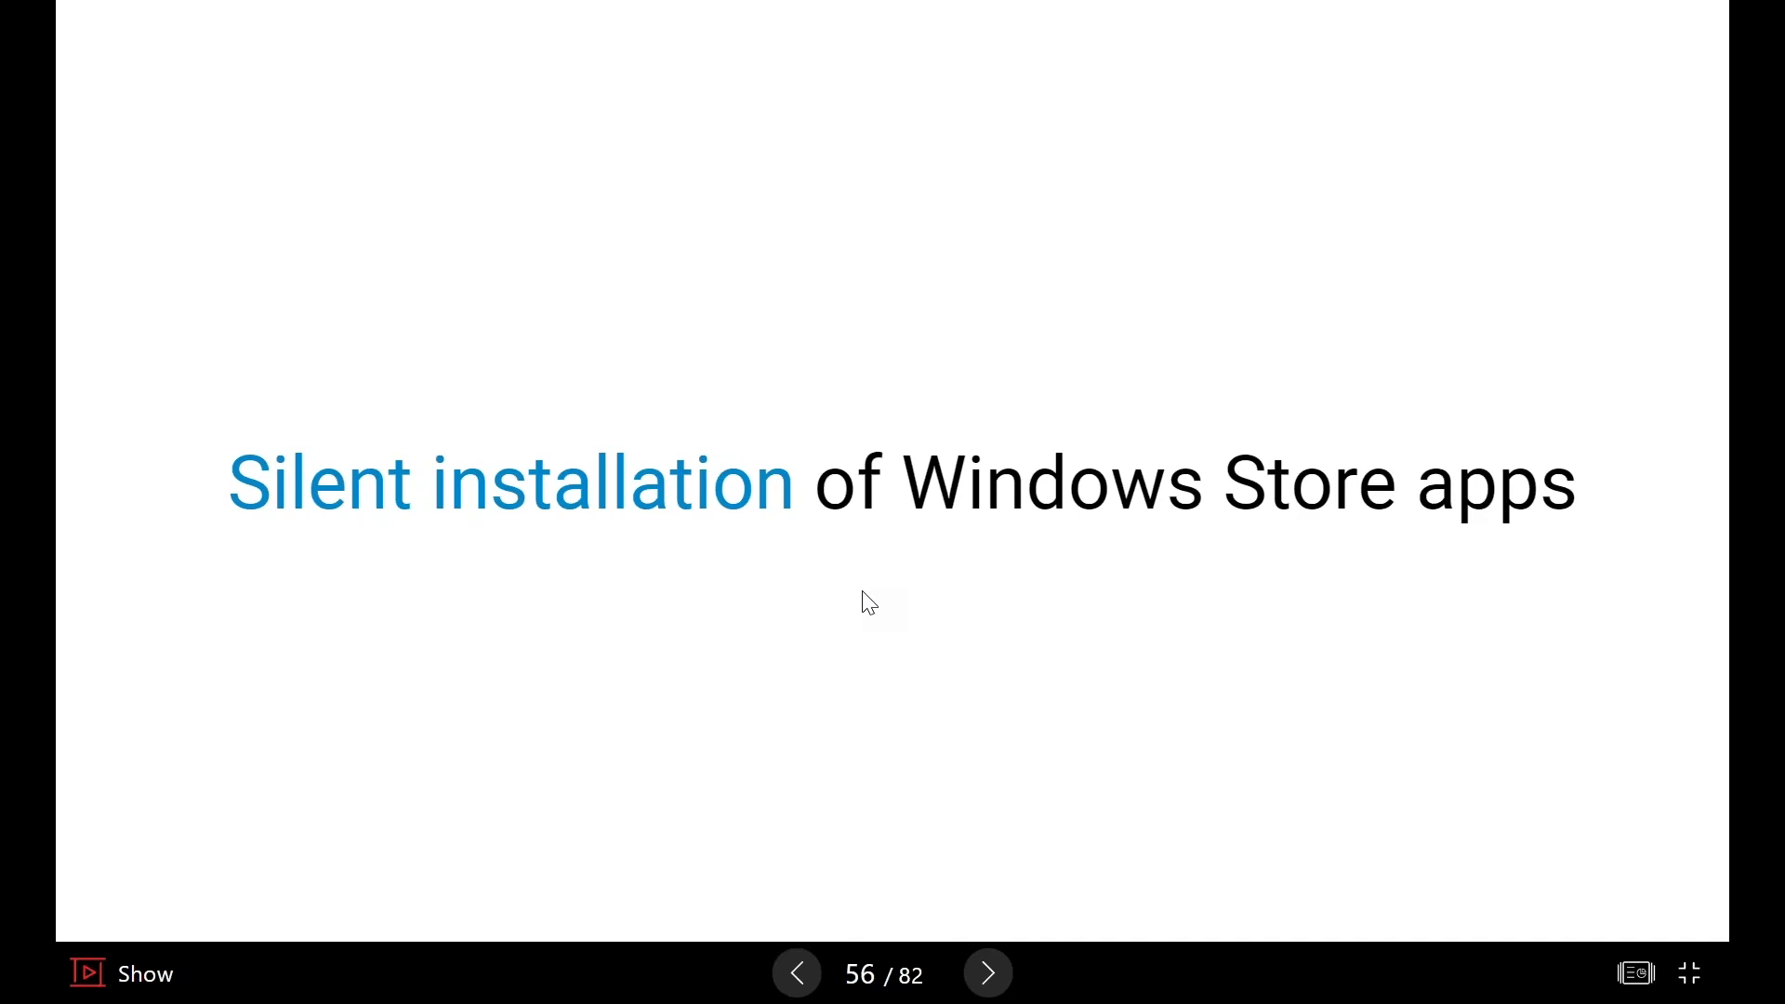
pyautogui.press('Right')
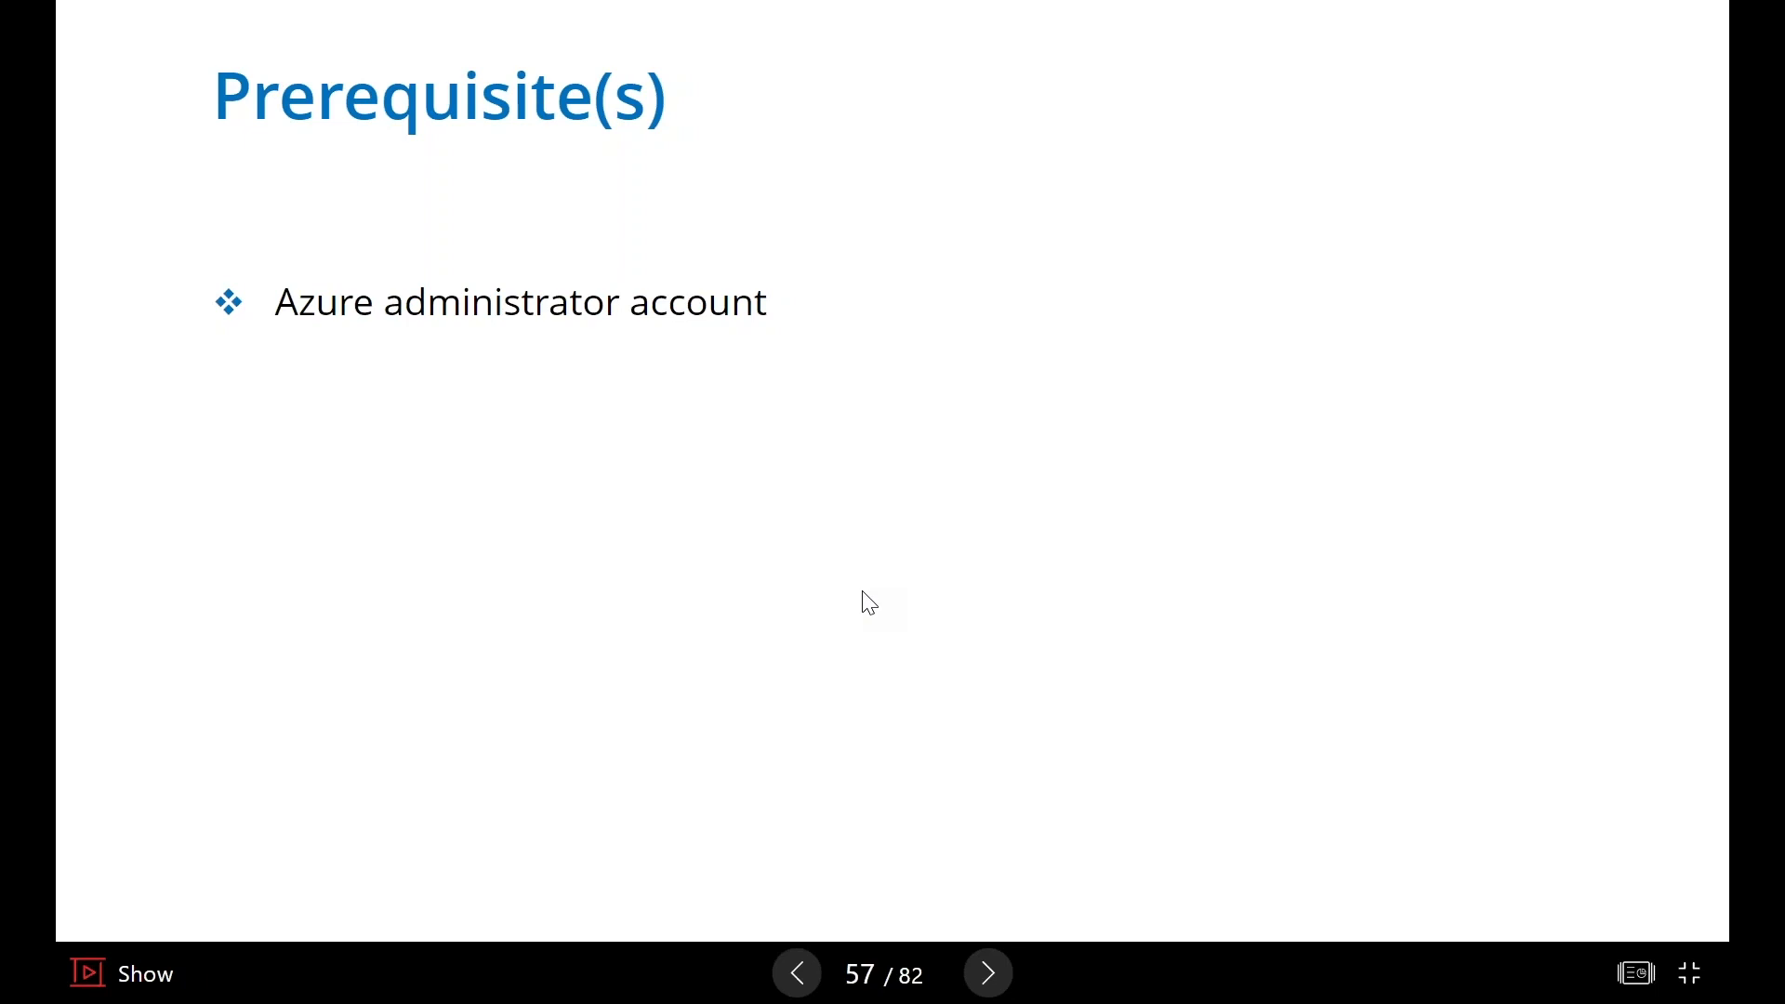
# Walk through the Windows Business Store integration and app sync slides up to the Microsoft Store for Business on slide 65.
pyautogui.click(869, 605)
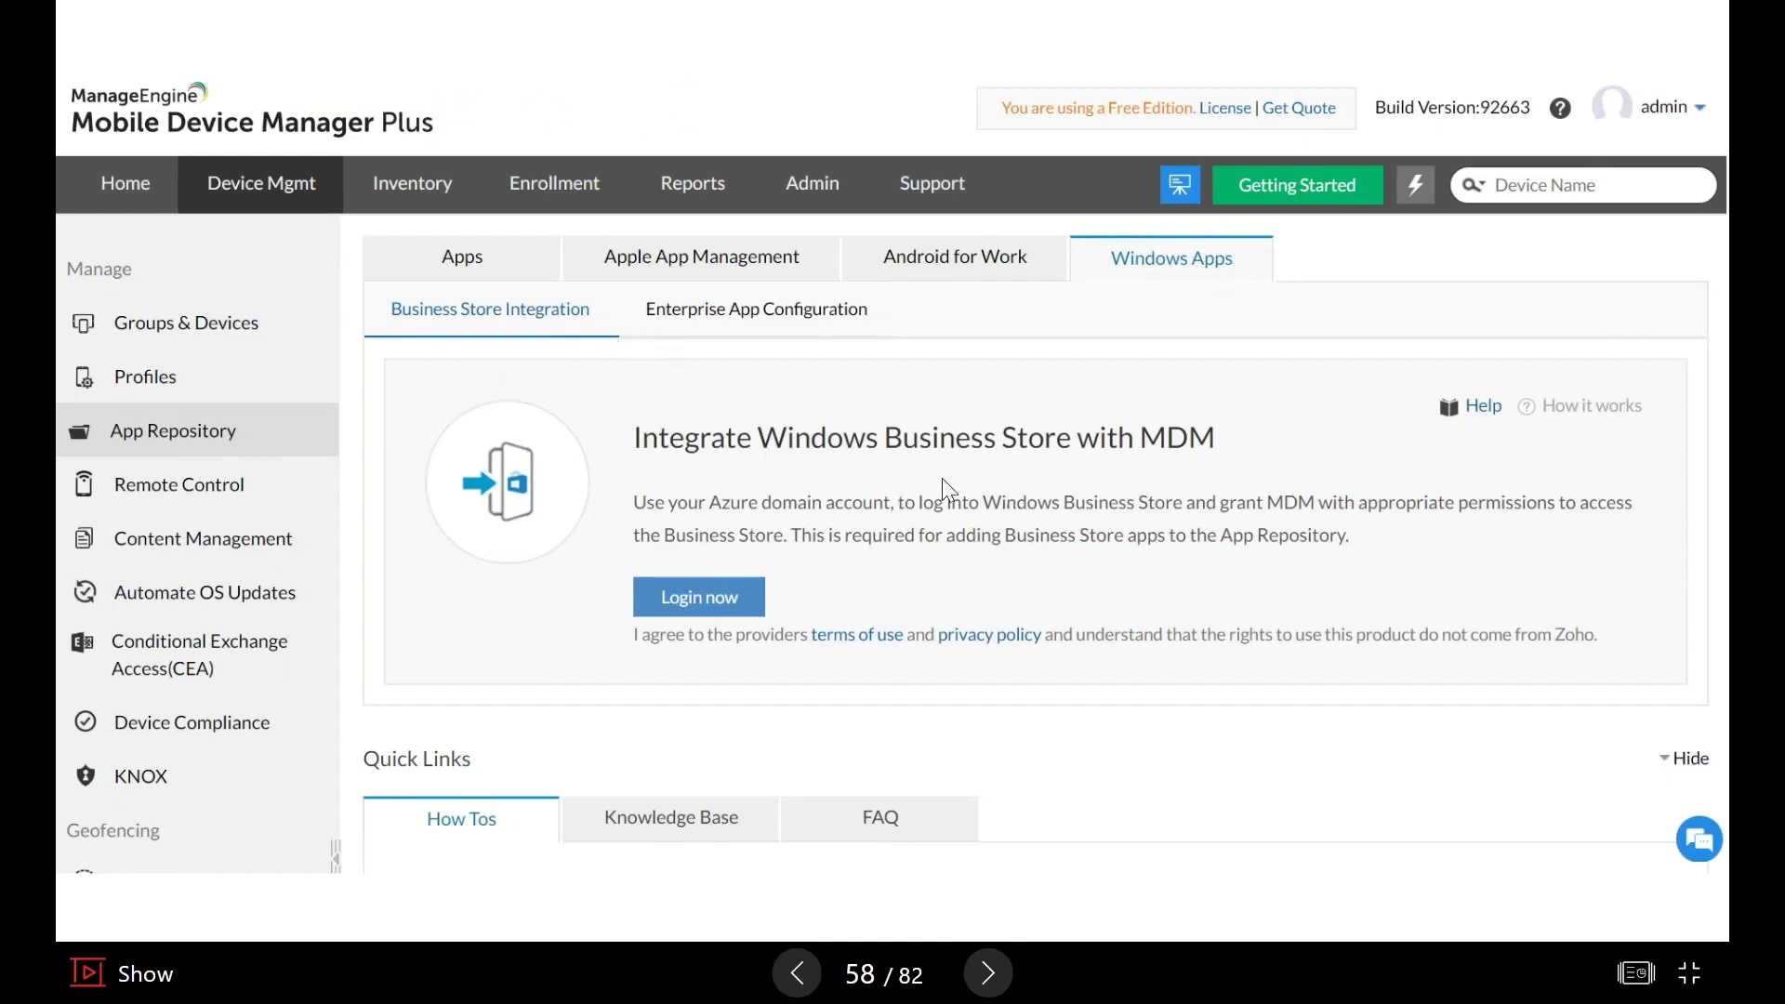
pyautogui.click(707, 605)
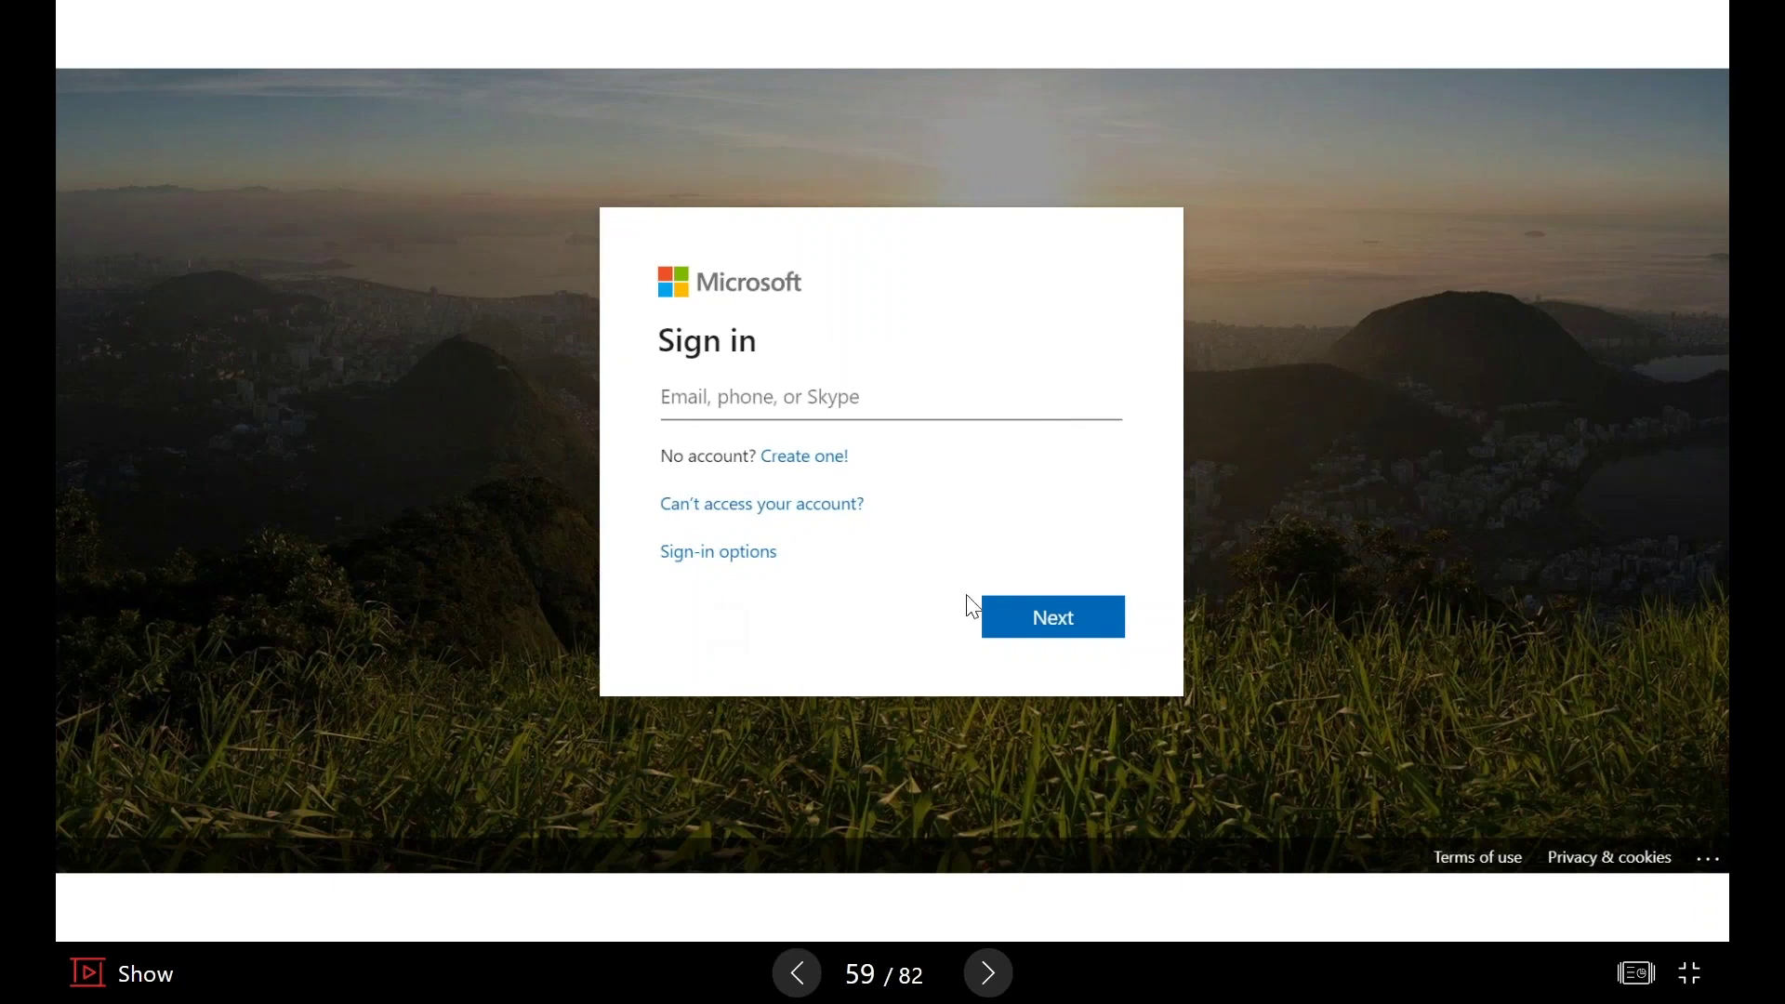
pyautogui.click(1031, 611)
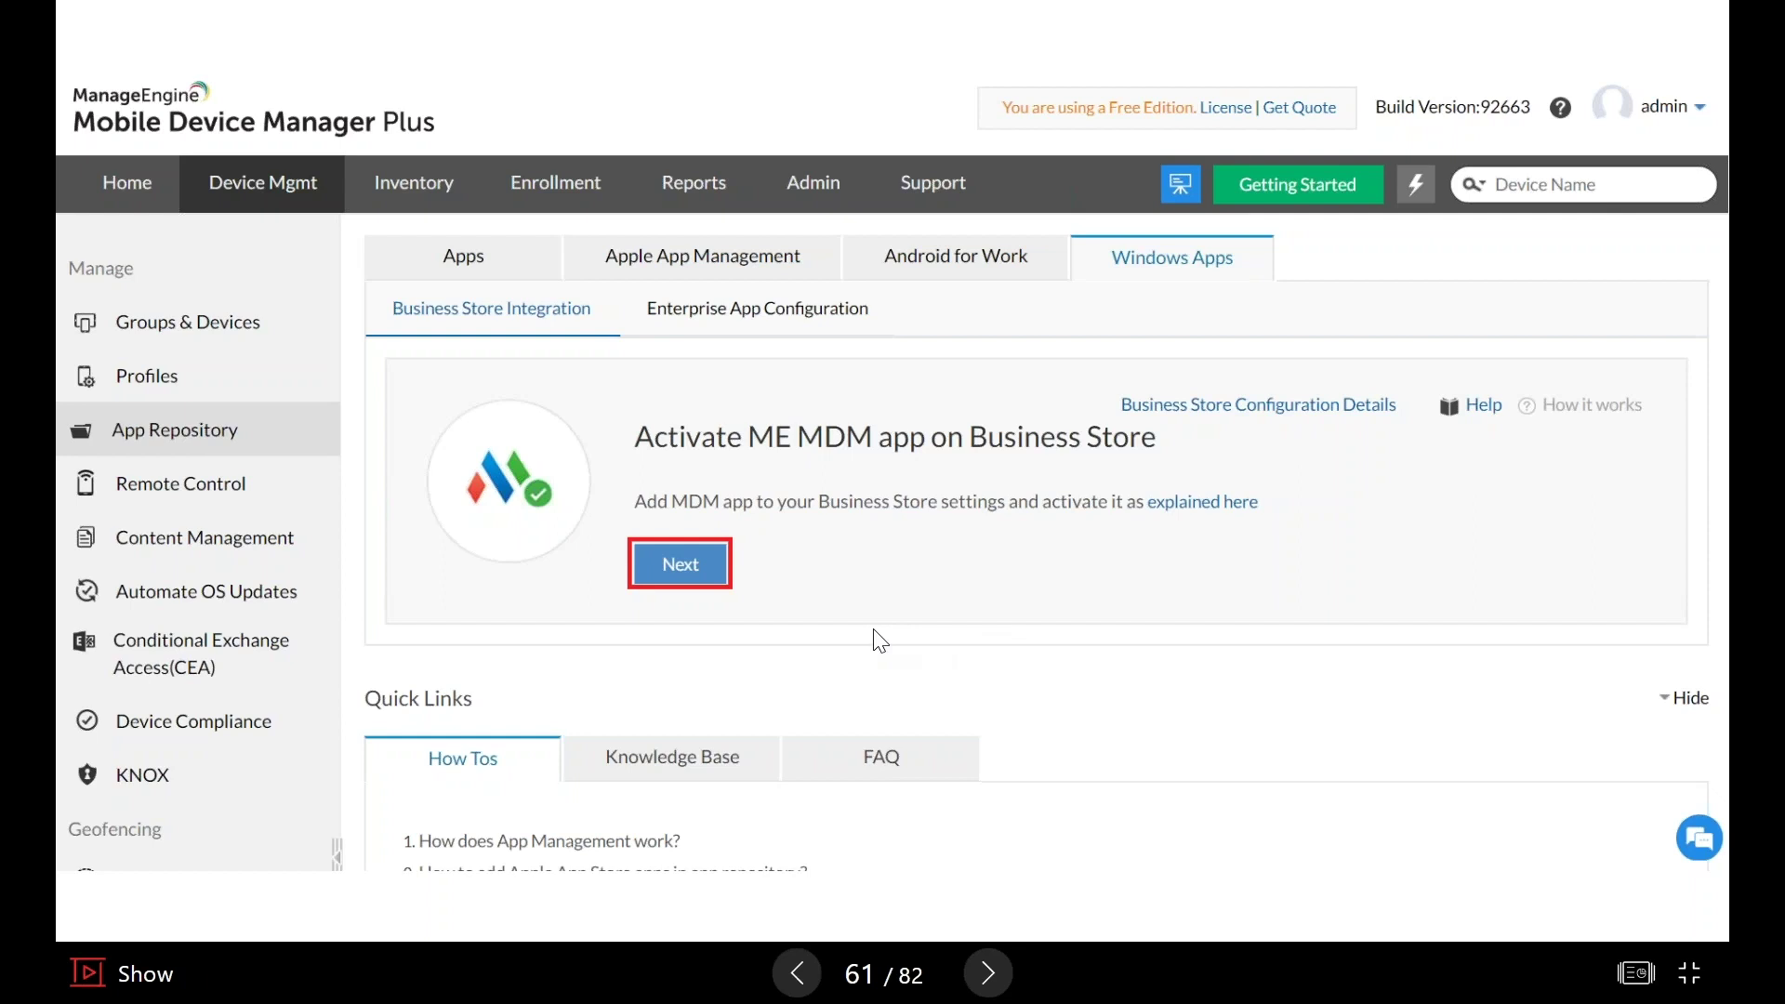
pyautogui.click(705, 567)
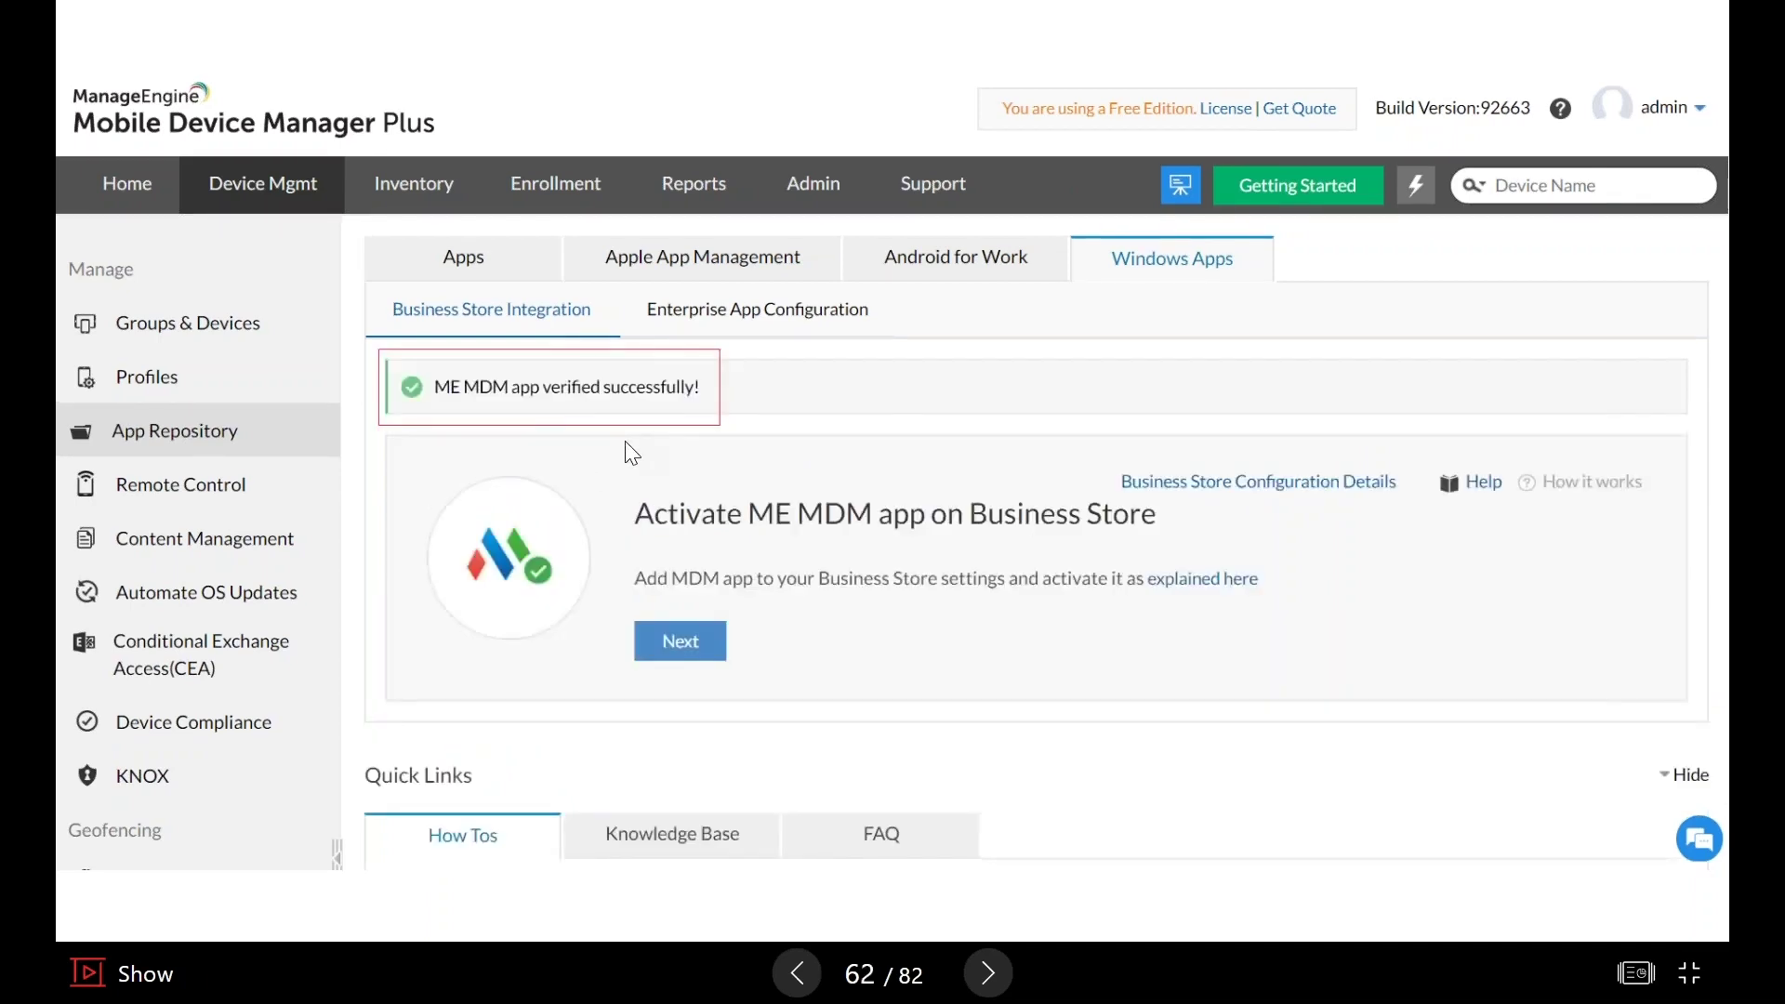
pyautogui.click(651, 625)
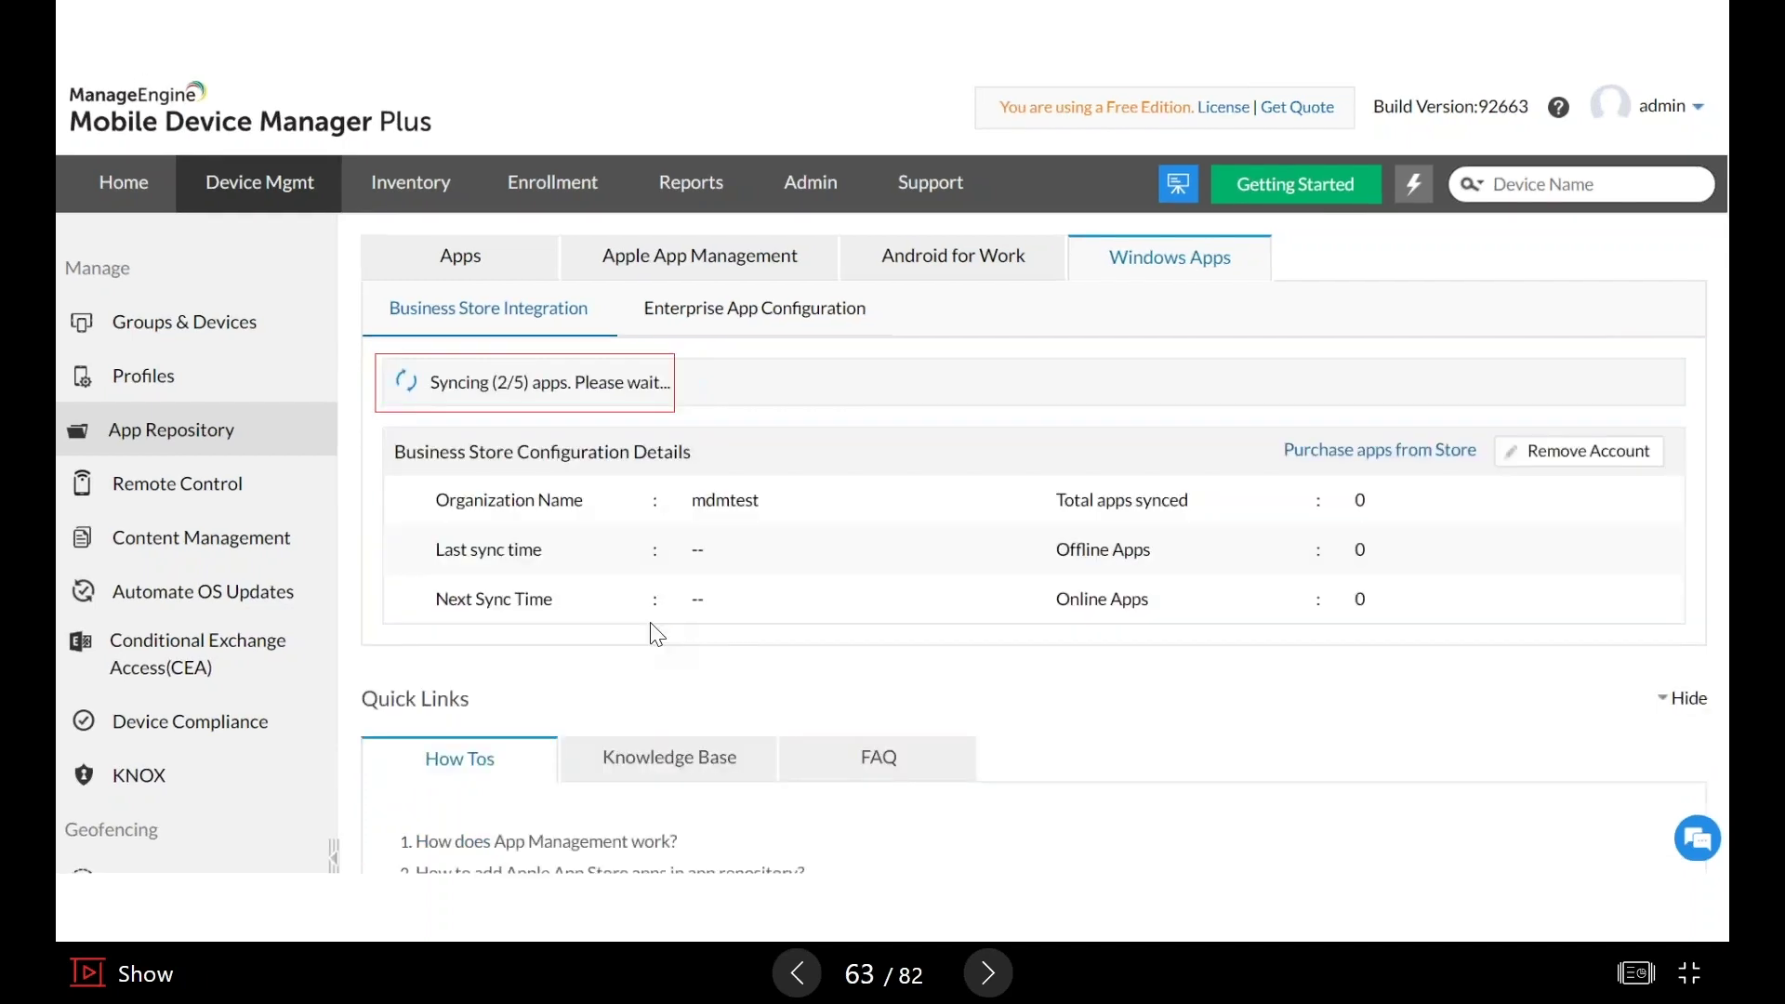
pyautogui.click(657, 635)
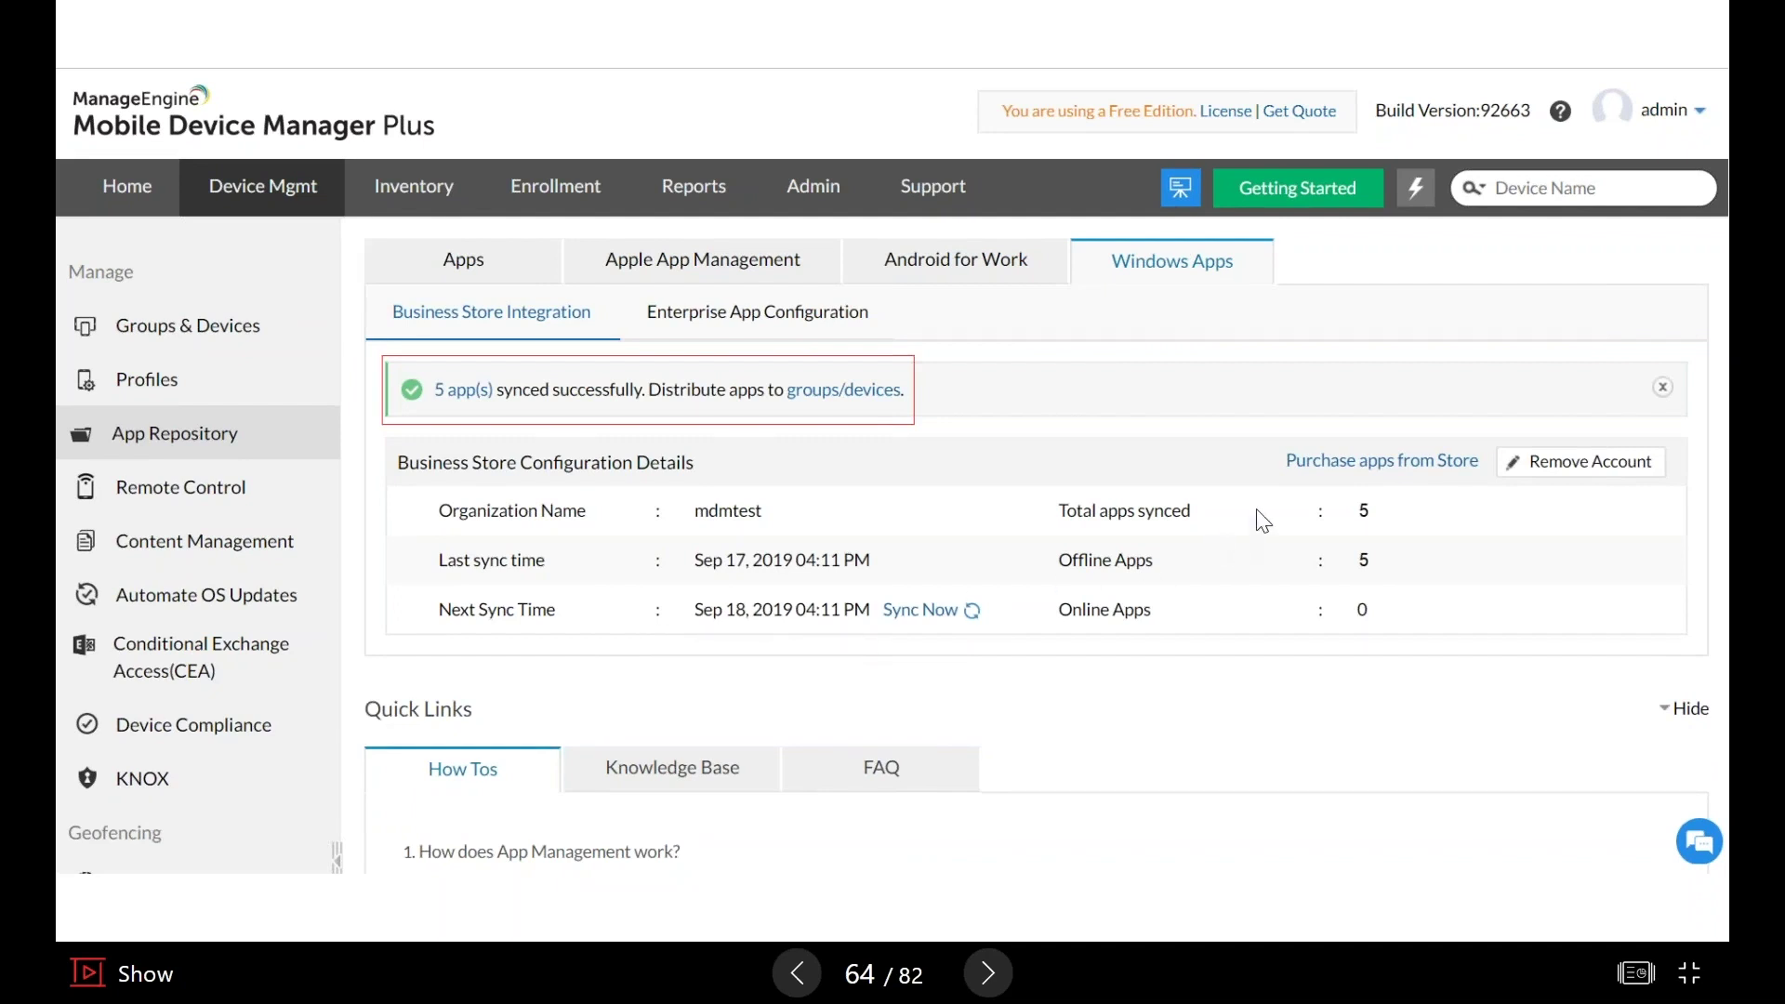
pyautogui.click(1383, 468)
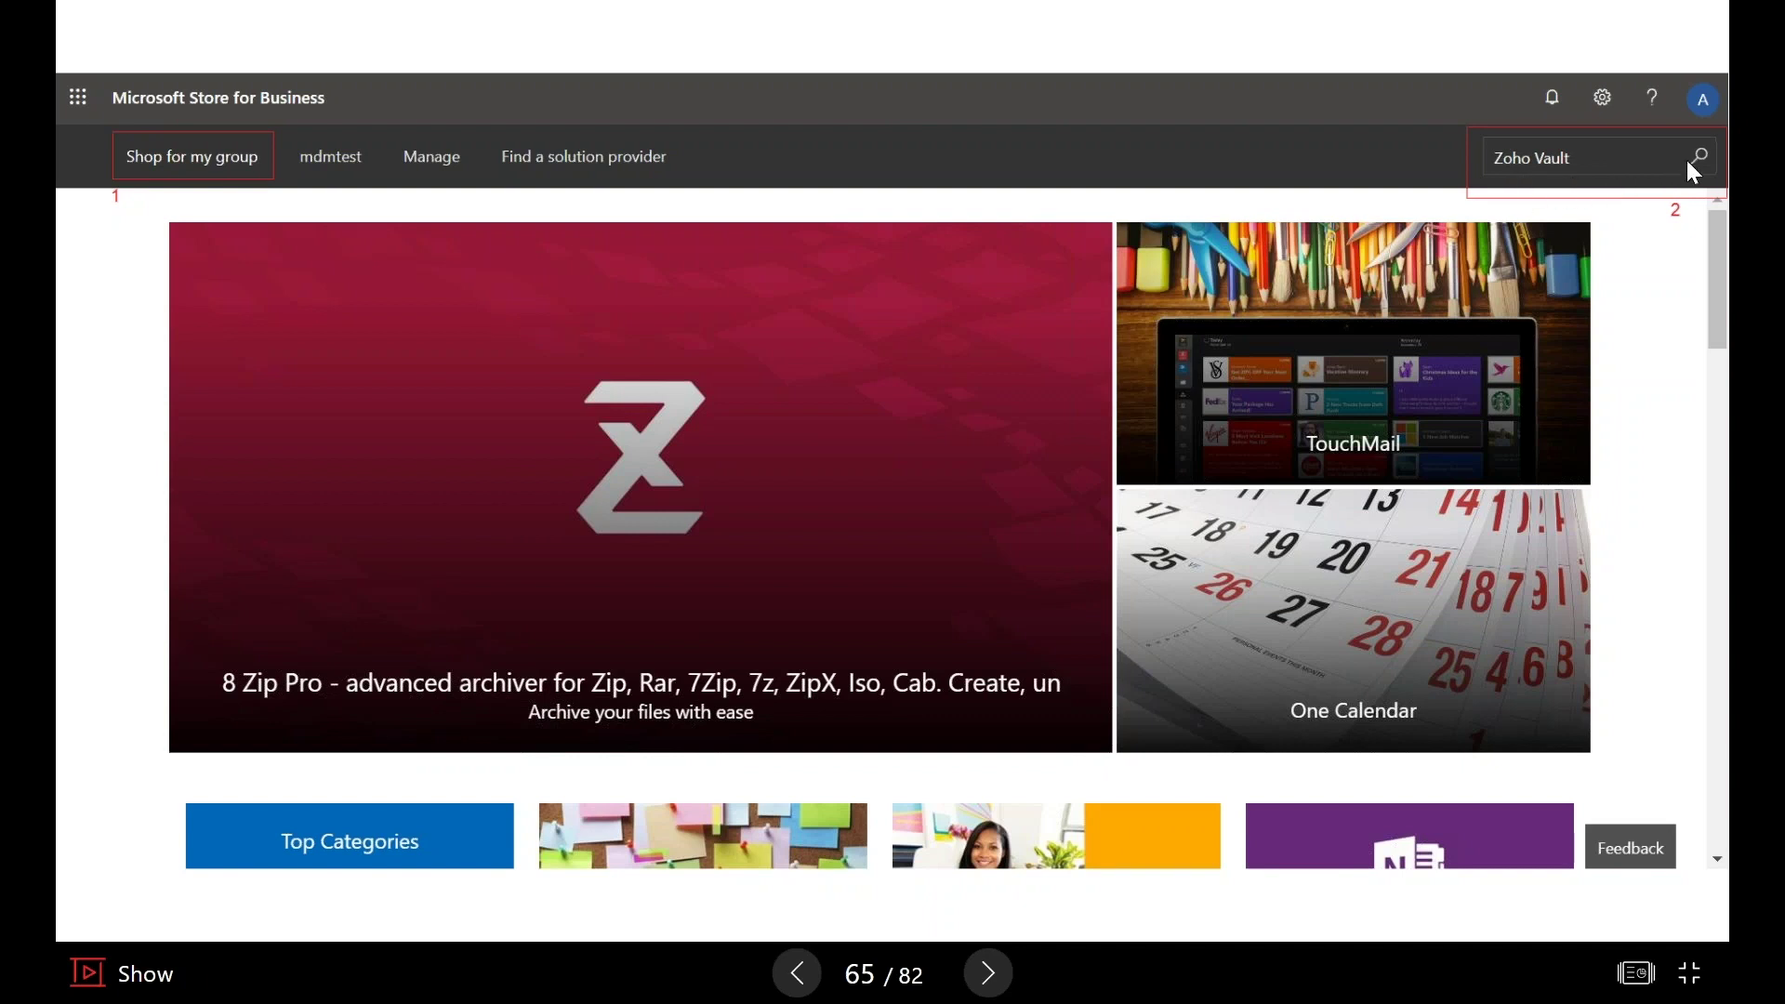
# Advance the presentation through the Zoho Vault purchase slides to silent installation of Windows enterprise apps on slide 69.
pyautogui.press('Right')
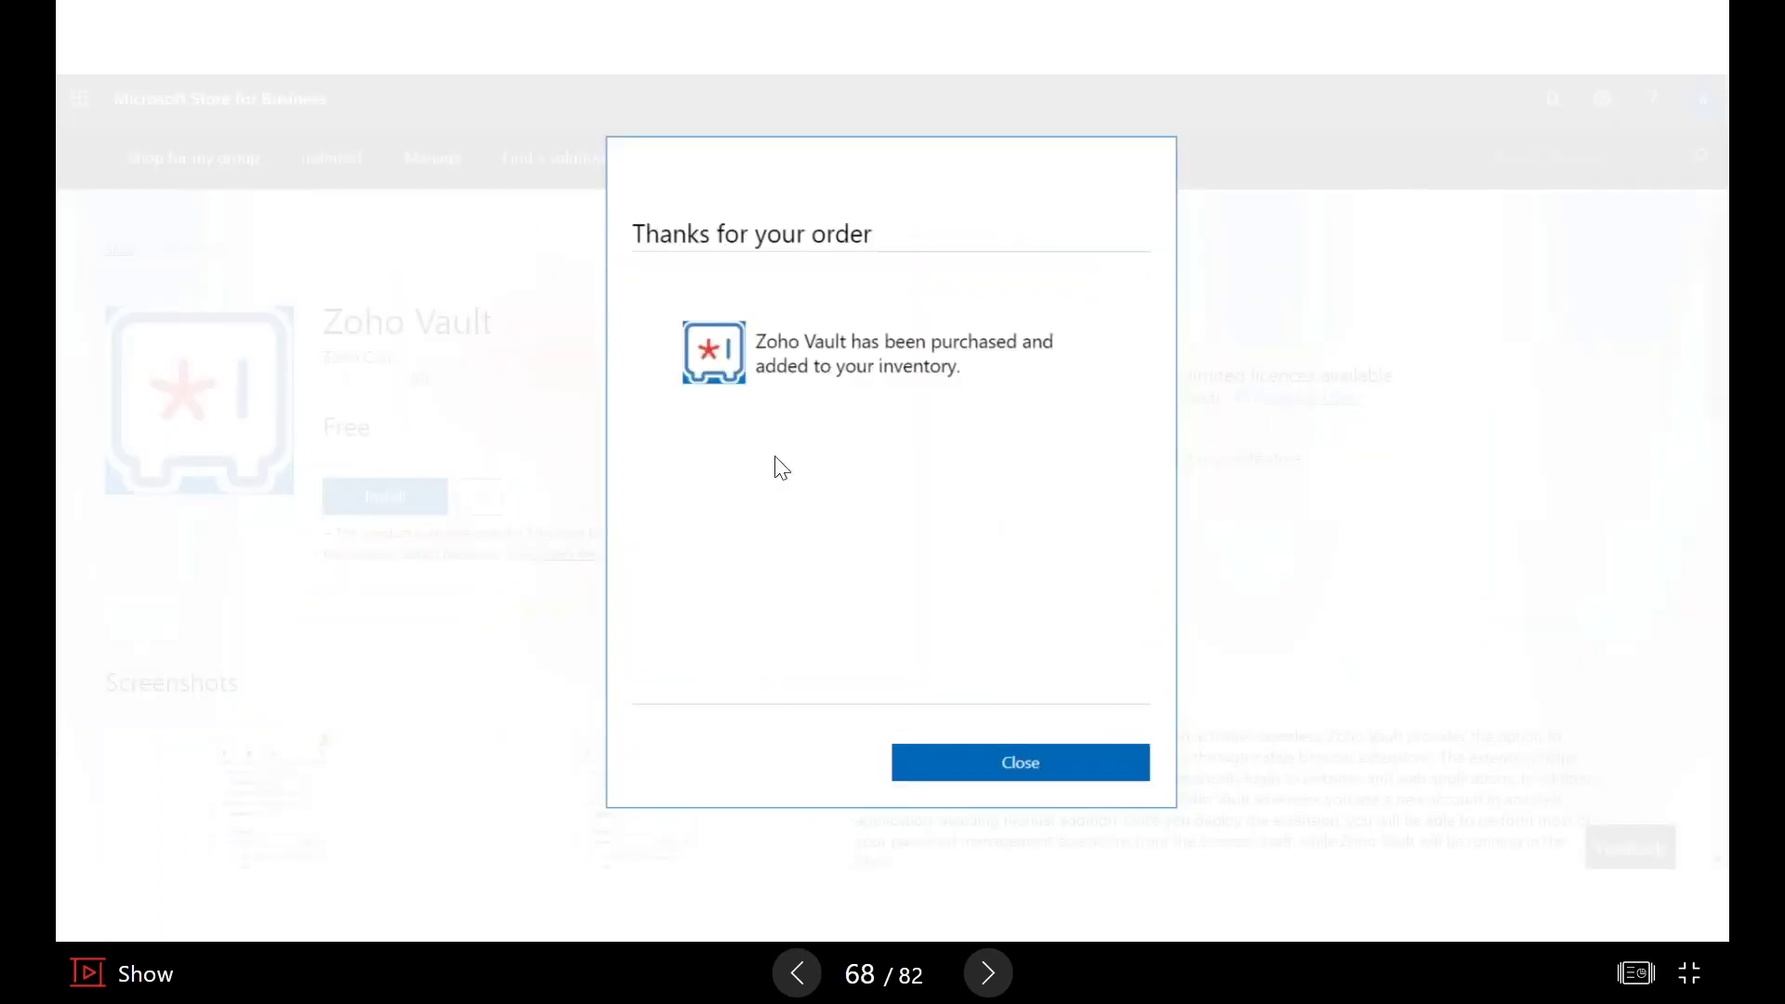
pyautogui.click(1028, 755)
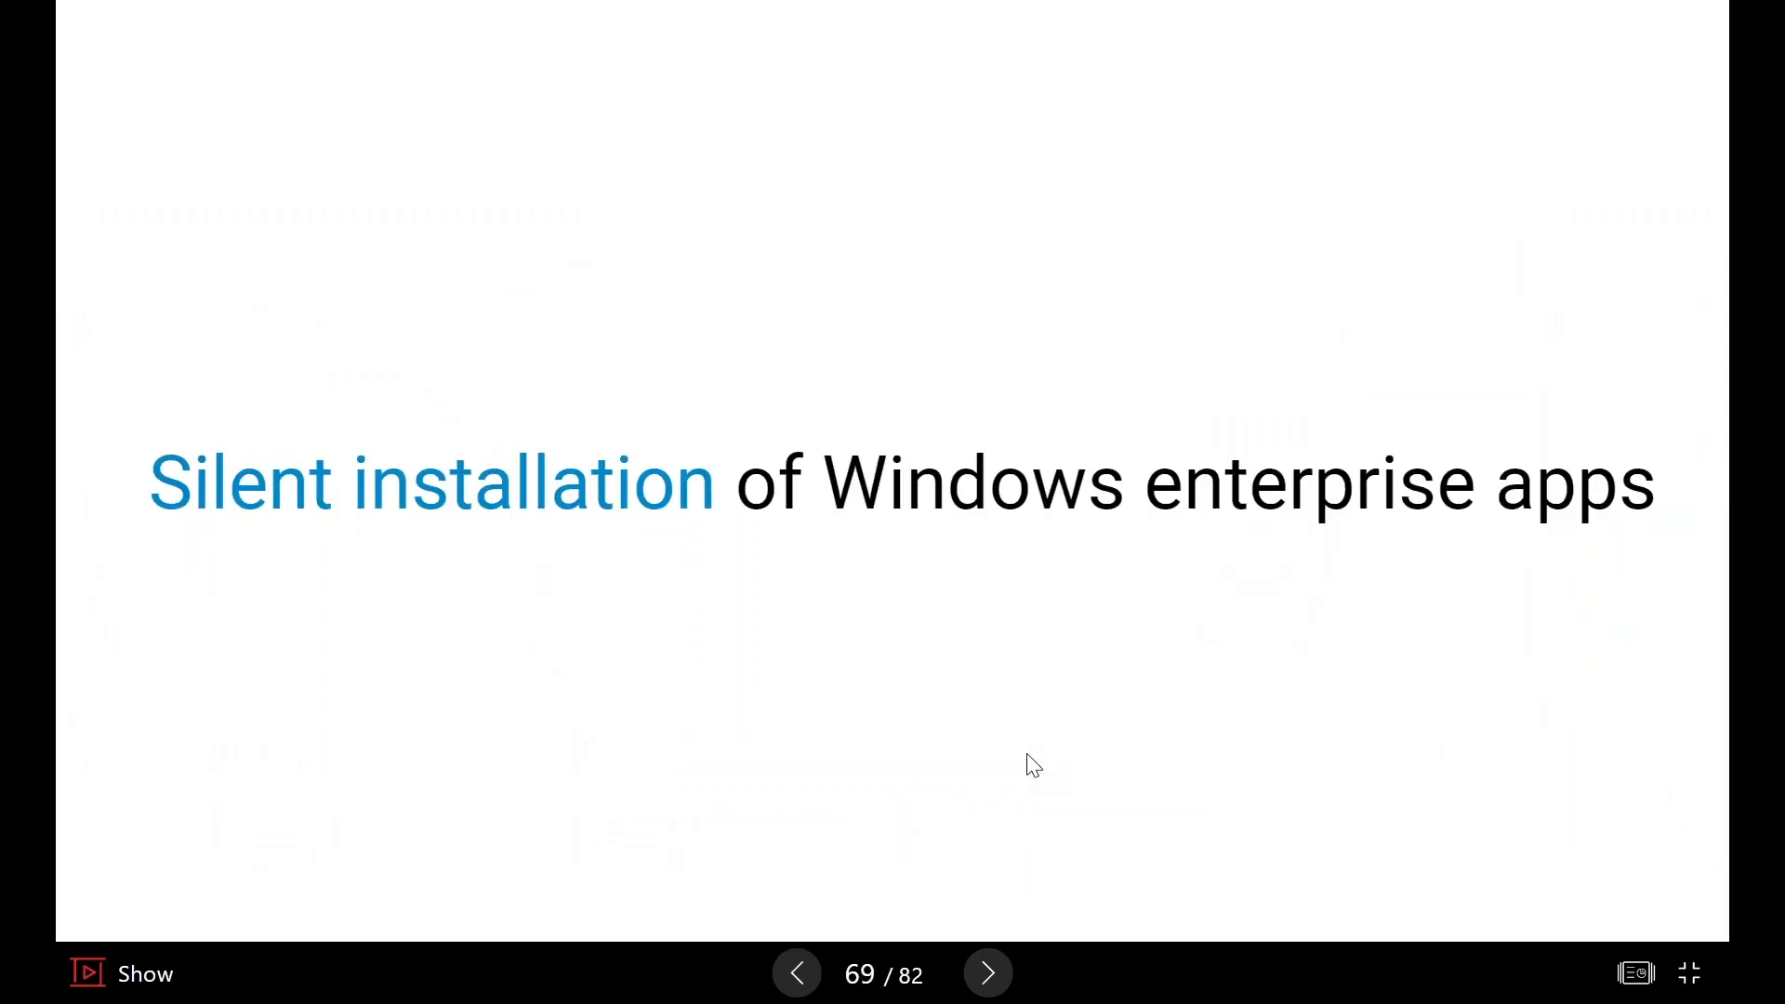
# Switch to Mobile Device Manager Plus and look at the app sync options in the App Repository.
pyautogui.hotkey('alt', 'Tab')
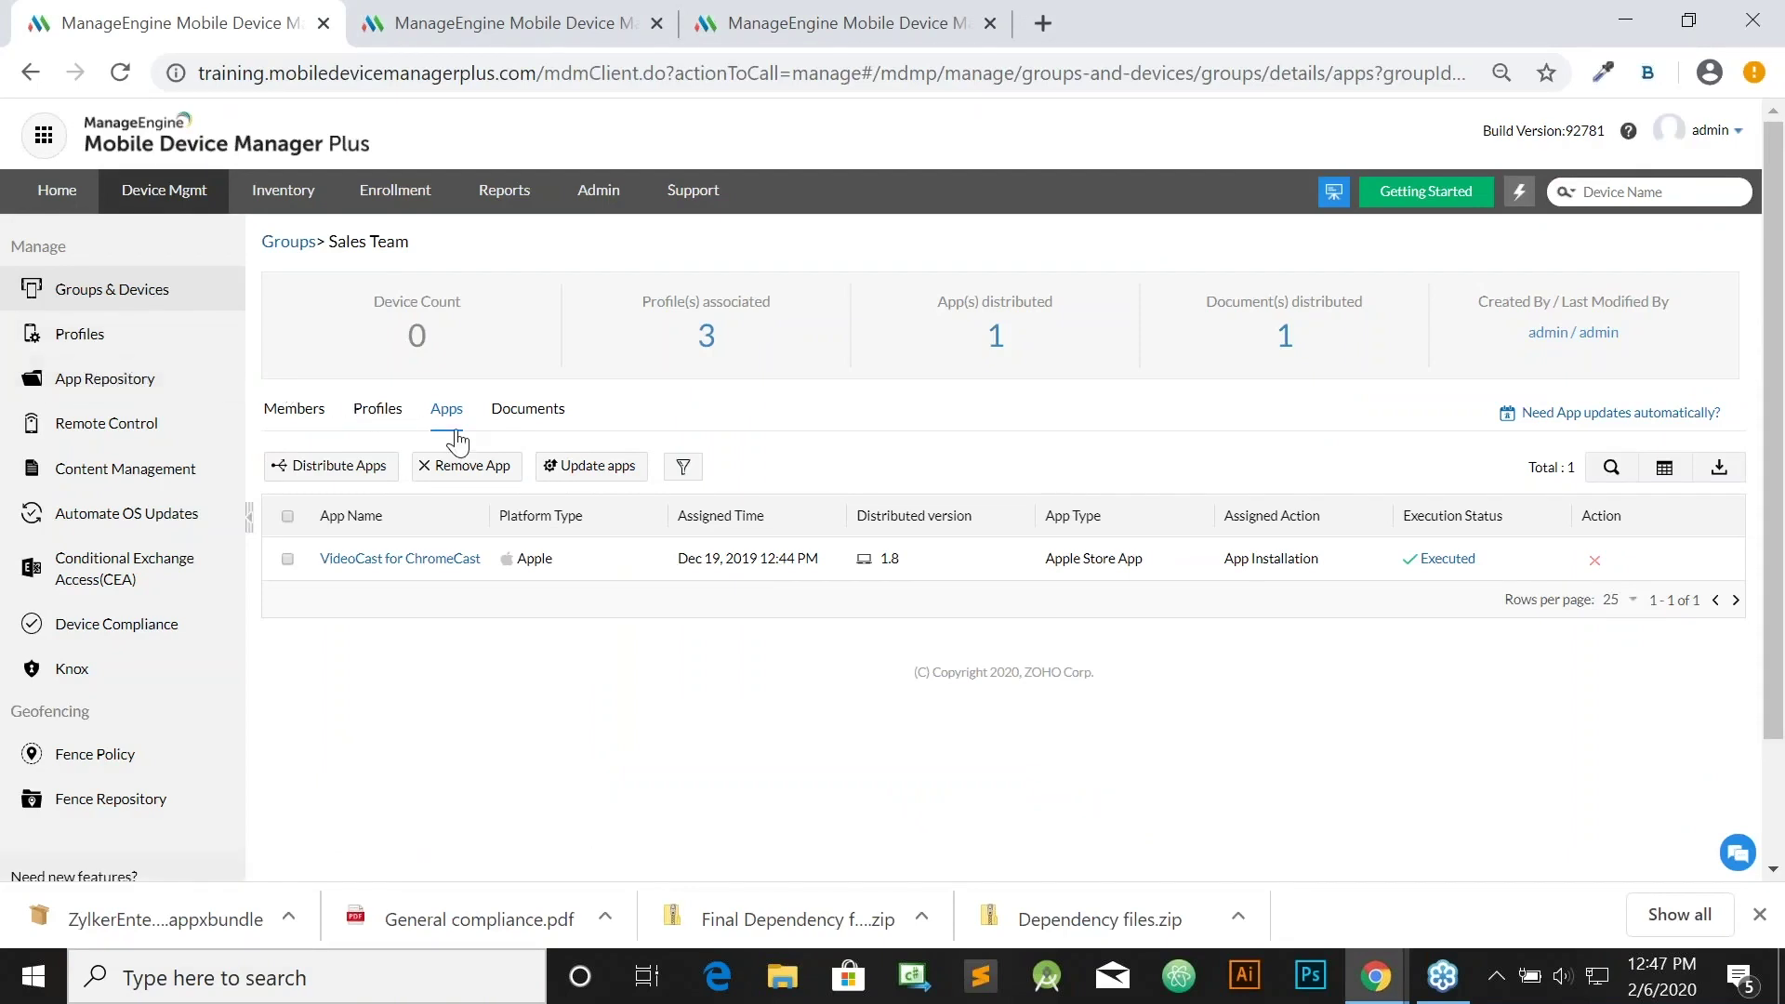
pyautogui.click(127, 376)
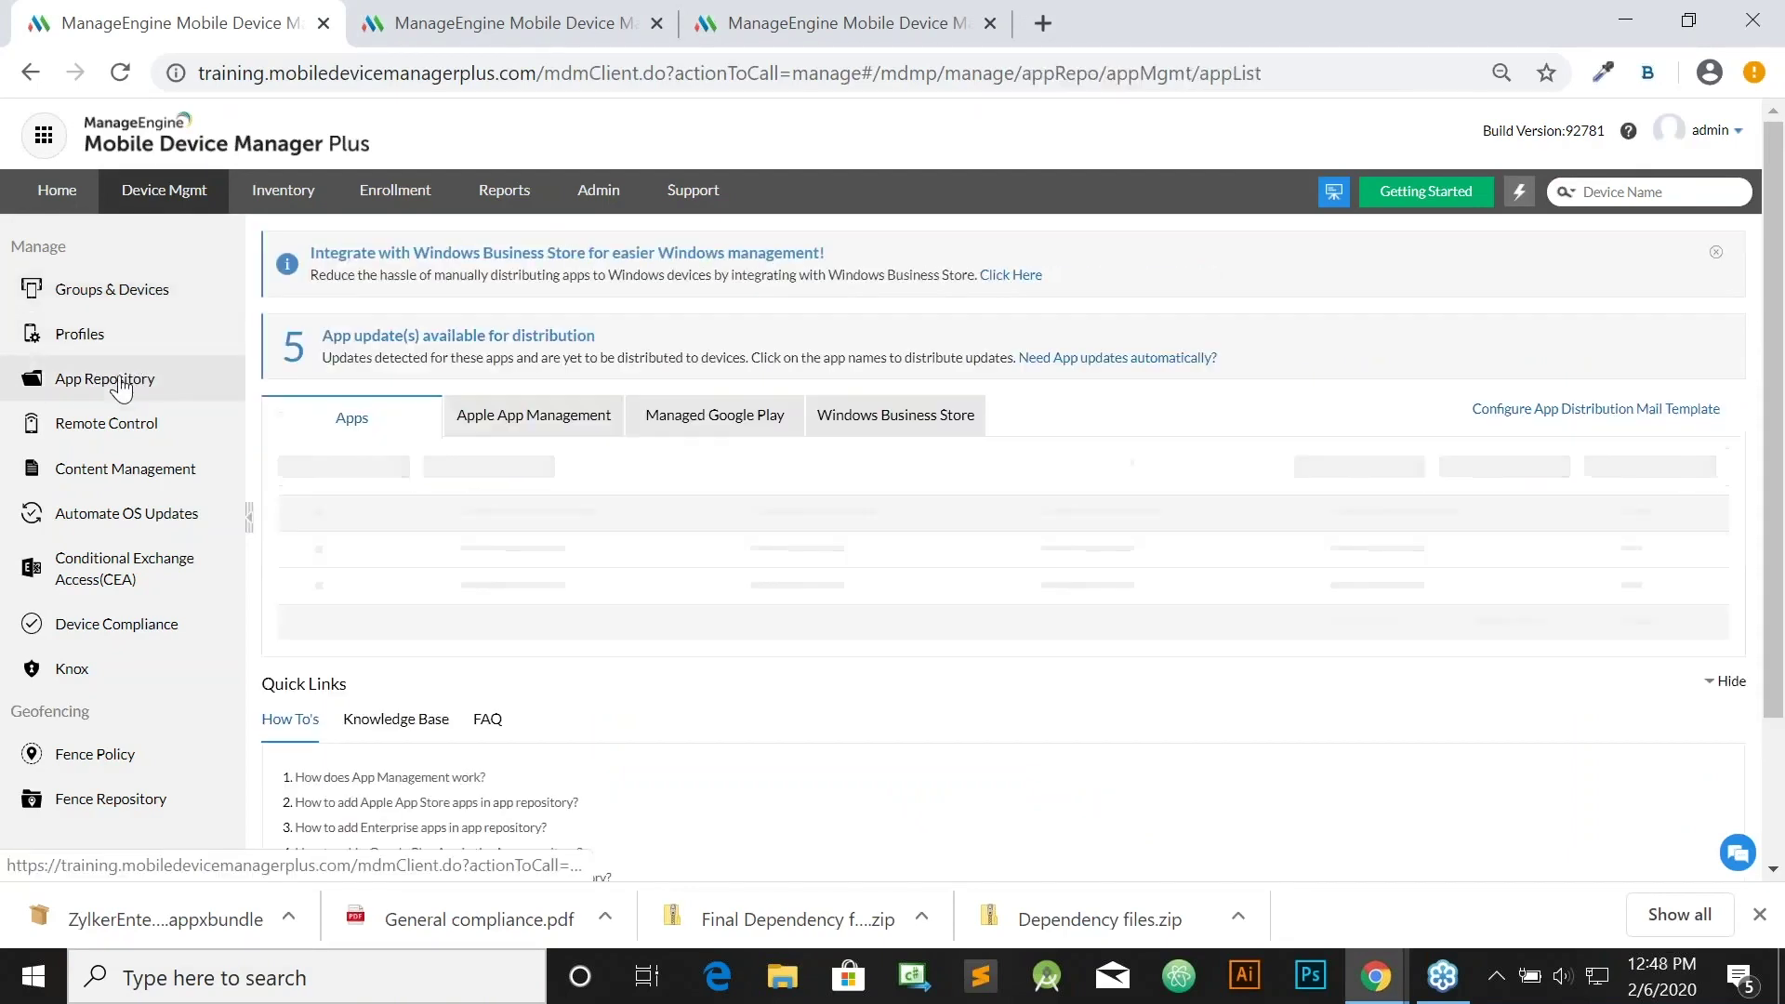
pyautogui.click(508, 470)
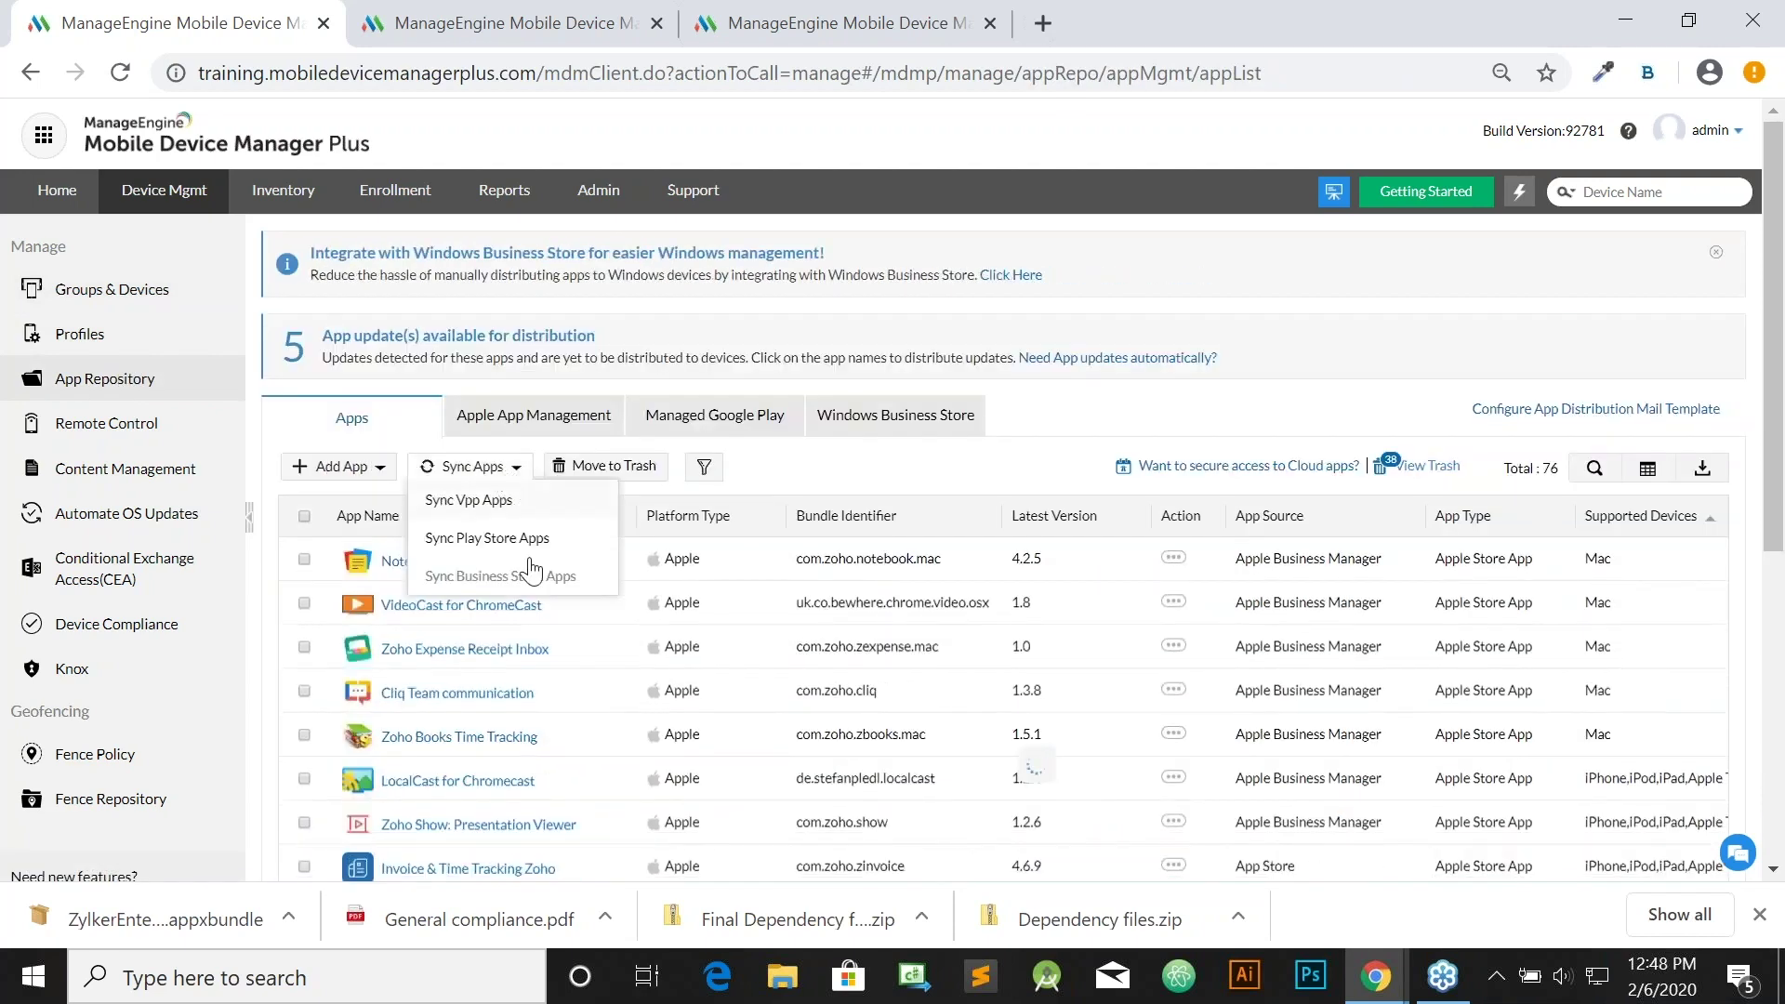
pyautogui.click(765, 475)
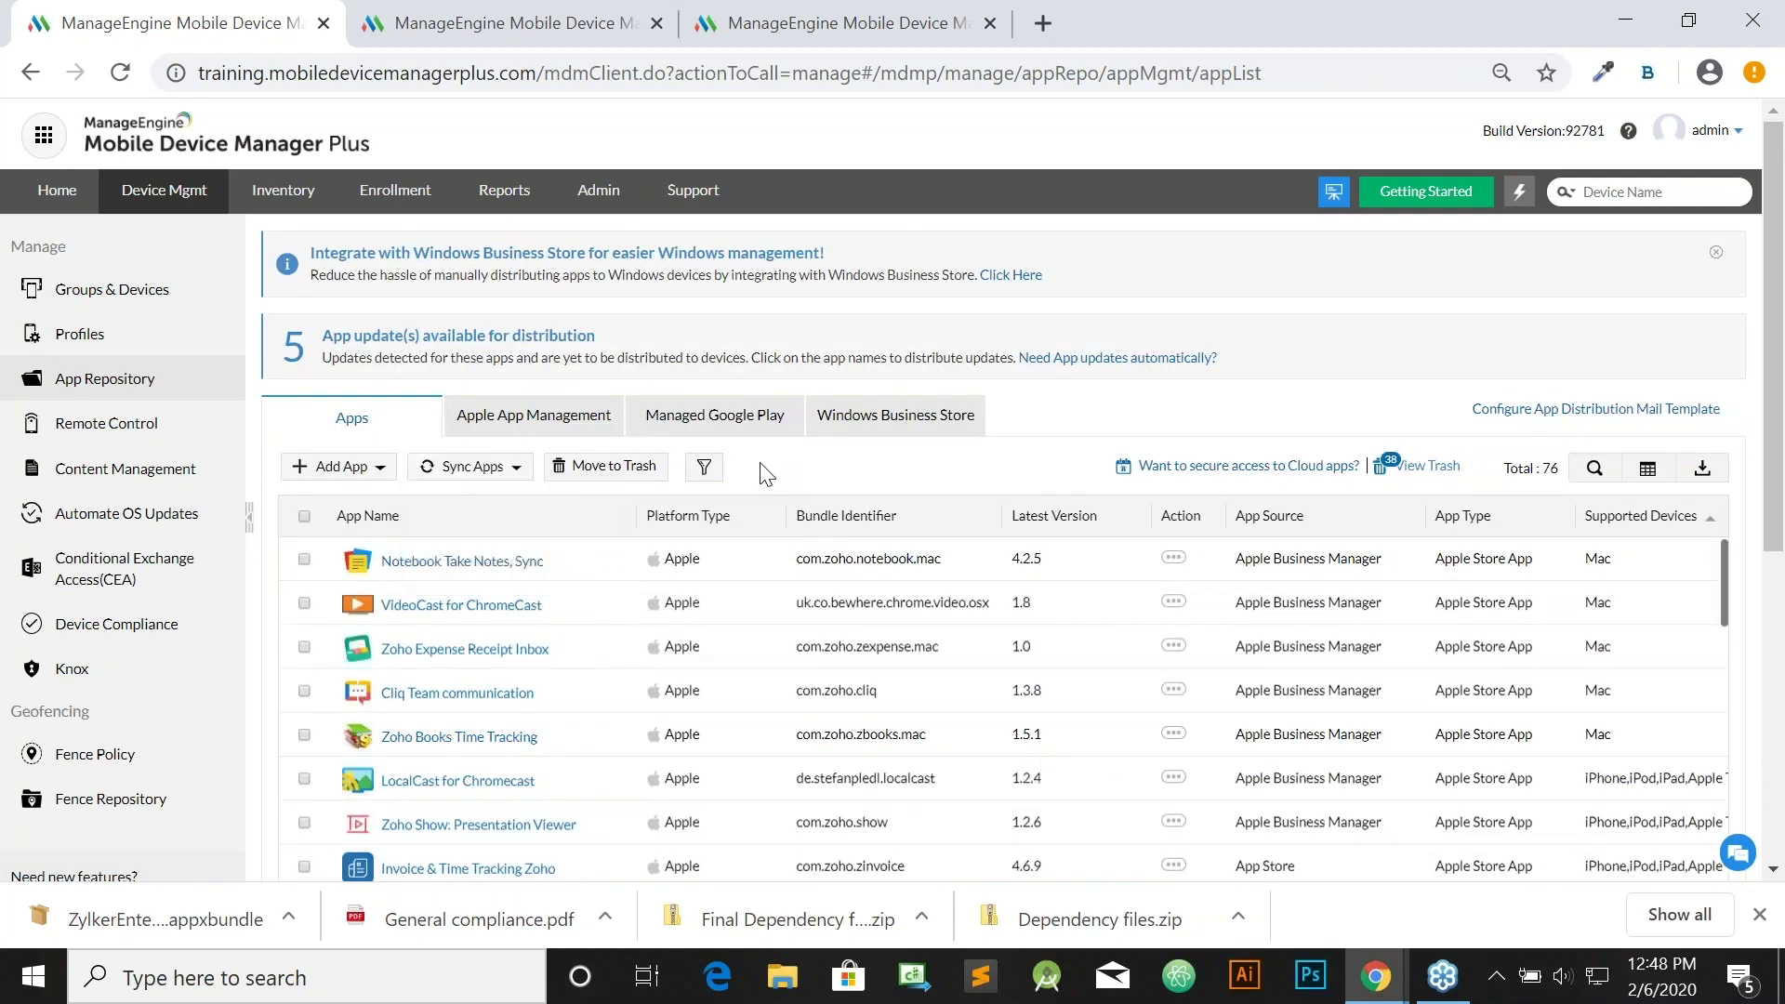
# View the code signing certificate details in the Windows Business Store's Enterprise App Configuration.
pyautogui.hotkey('alt', 'Tab')
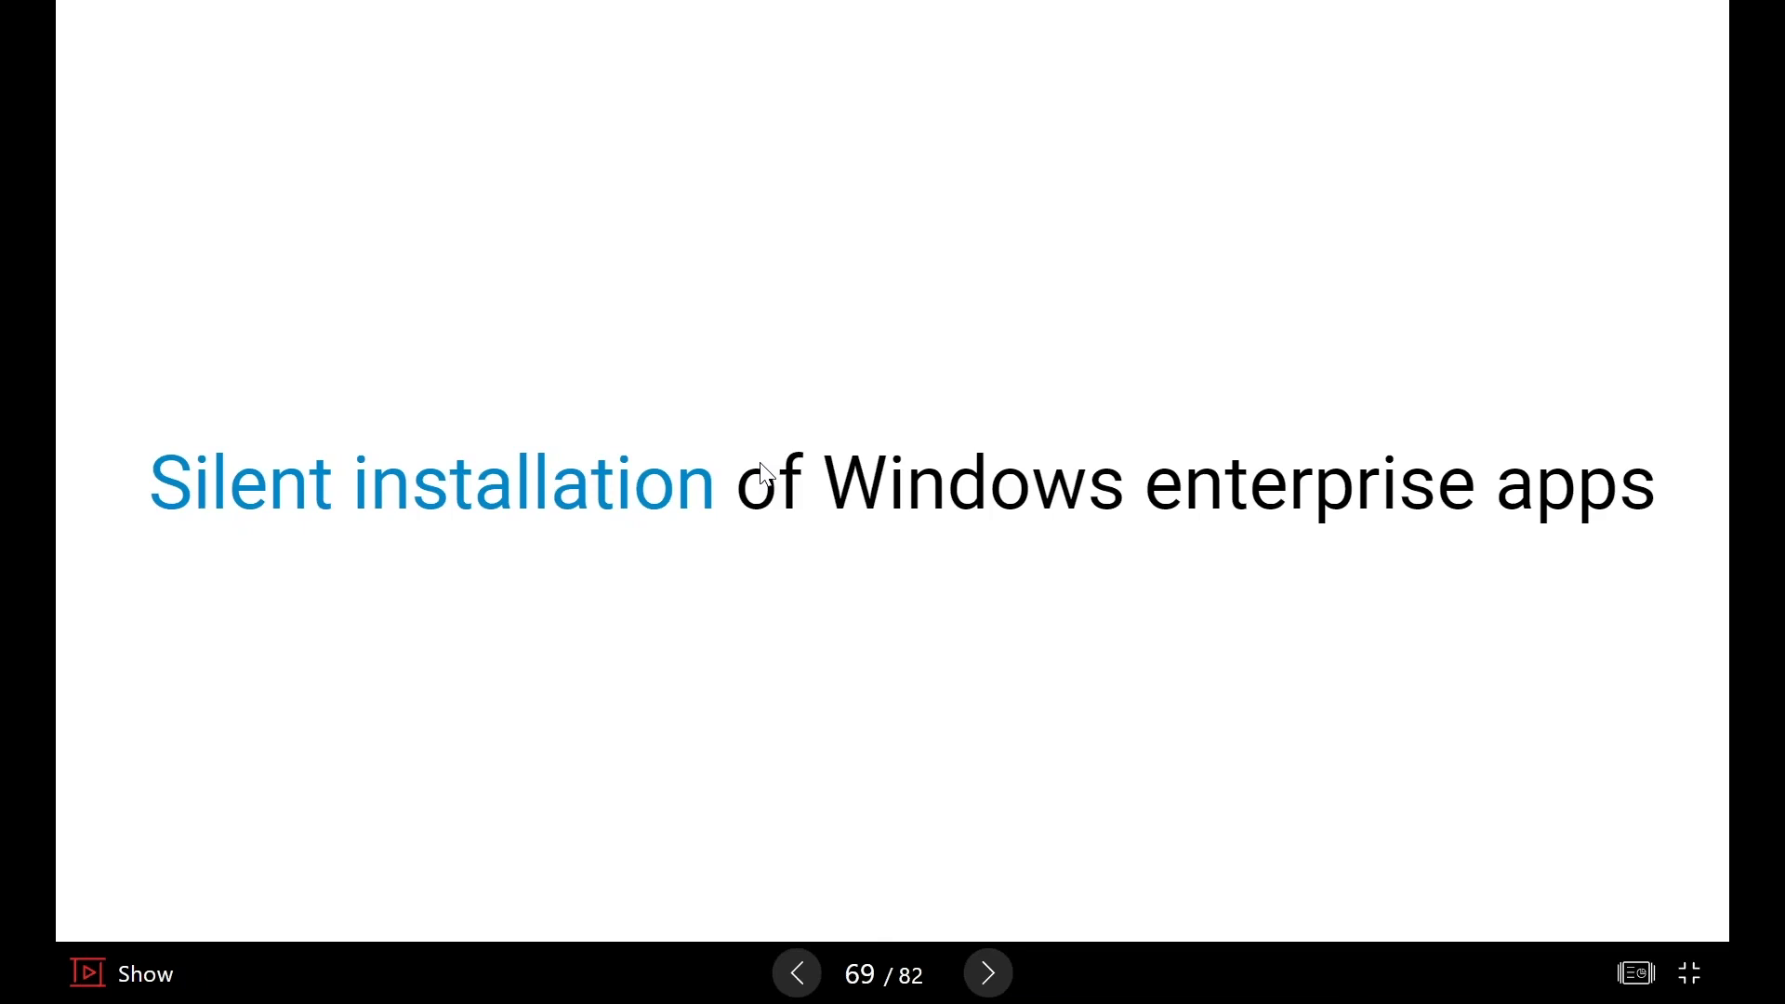
pyautogui.hotkey('alt', 'Tab')
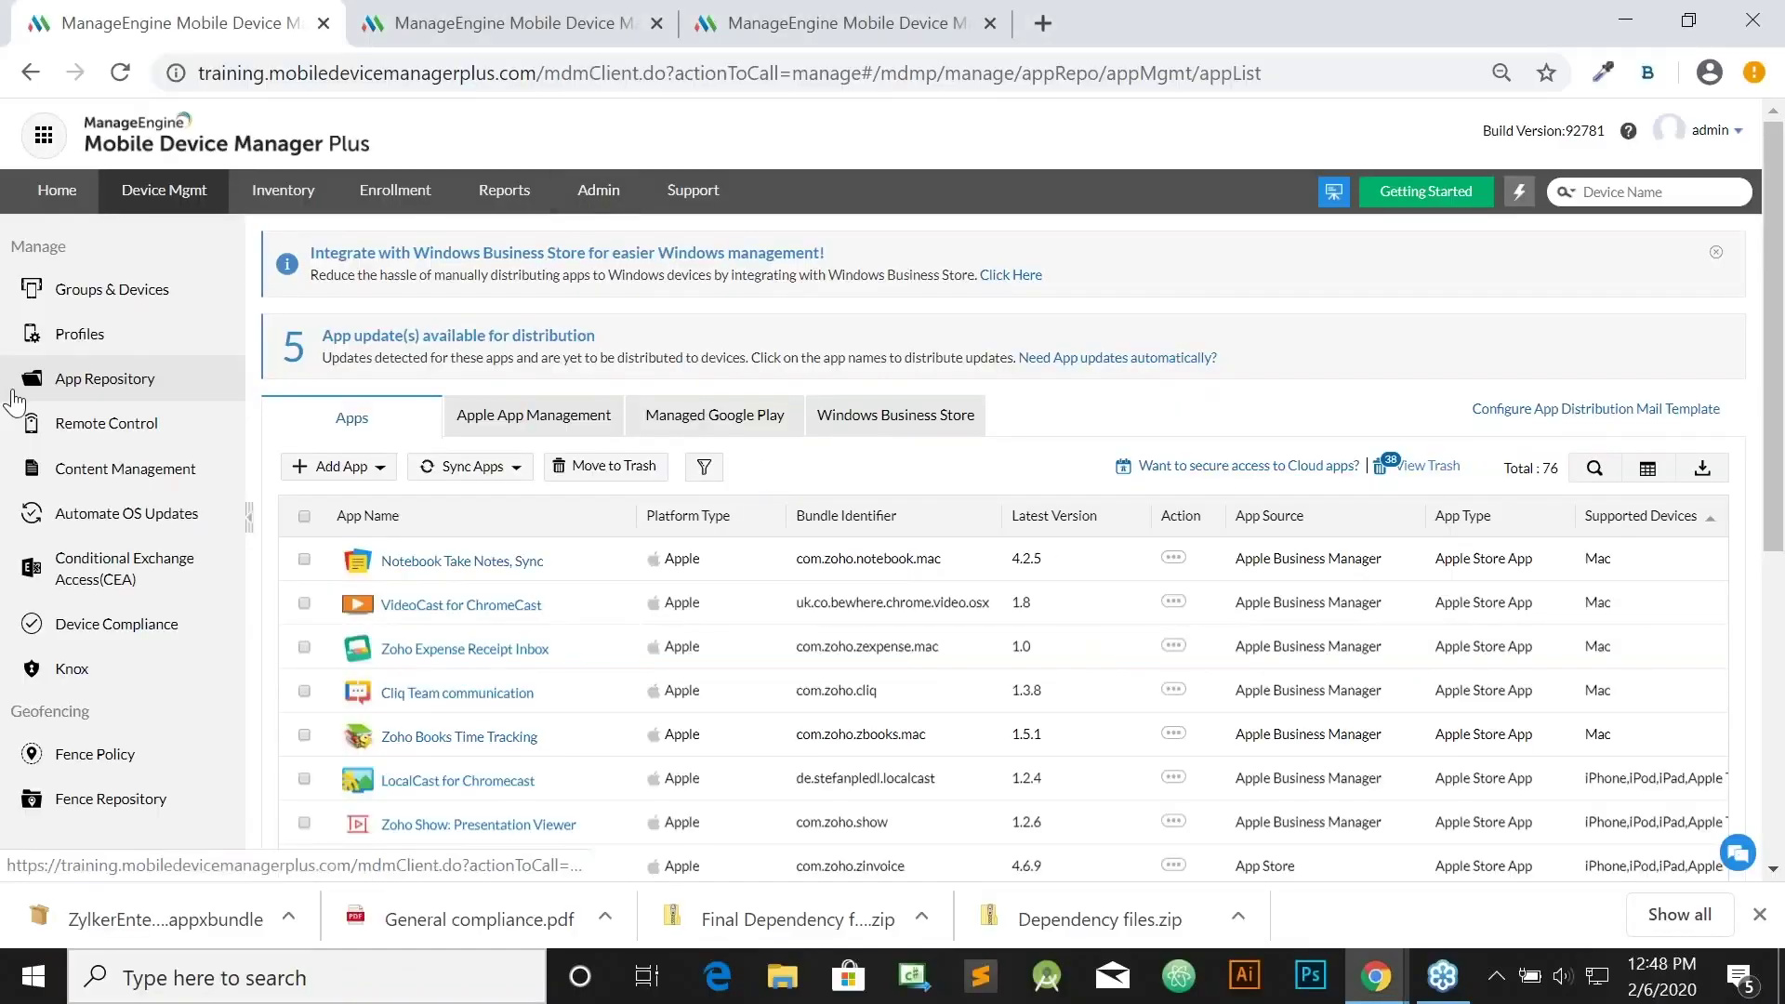
pyautogui.click(947, 421)
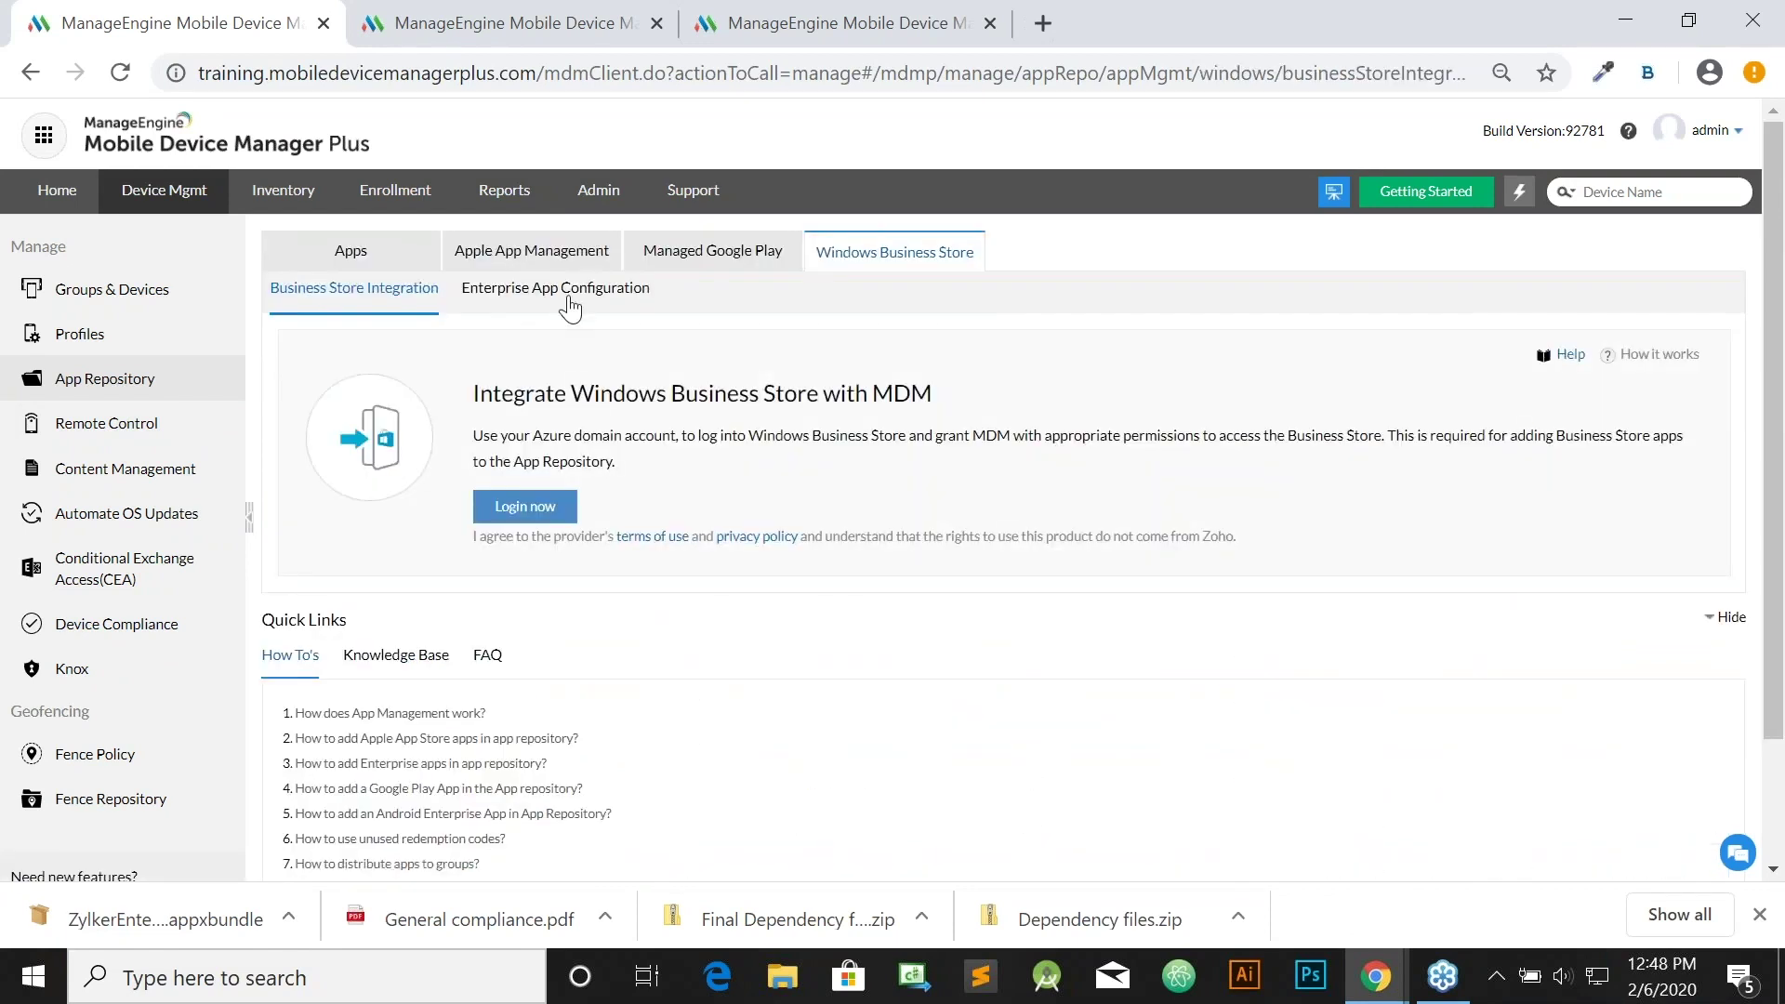
pyautogui.click(567, 291)
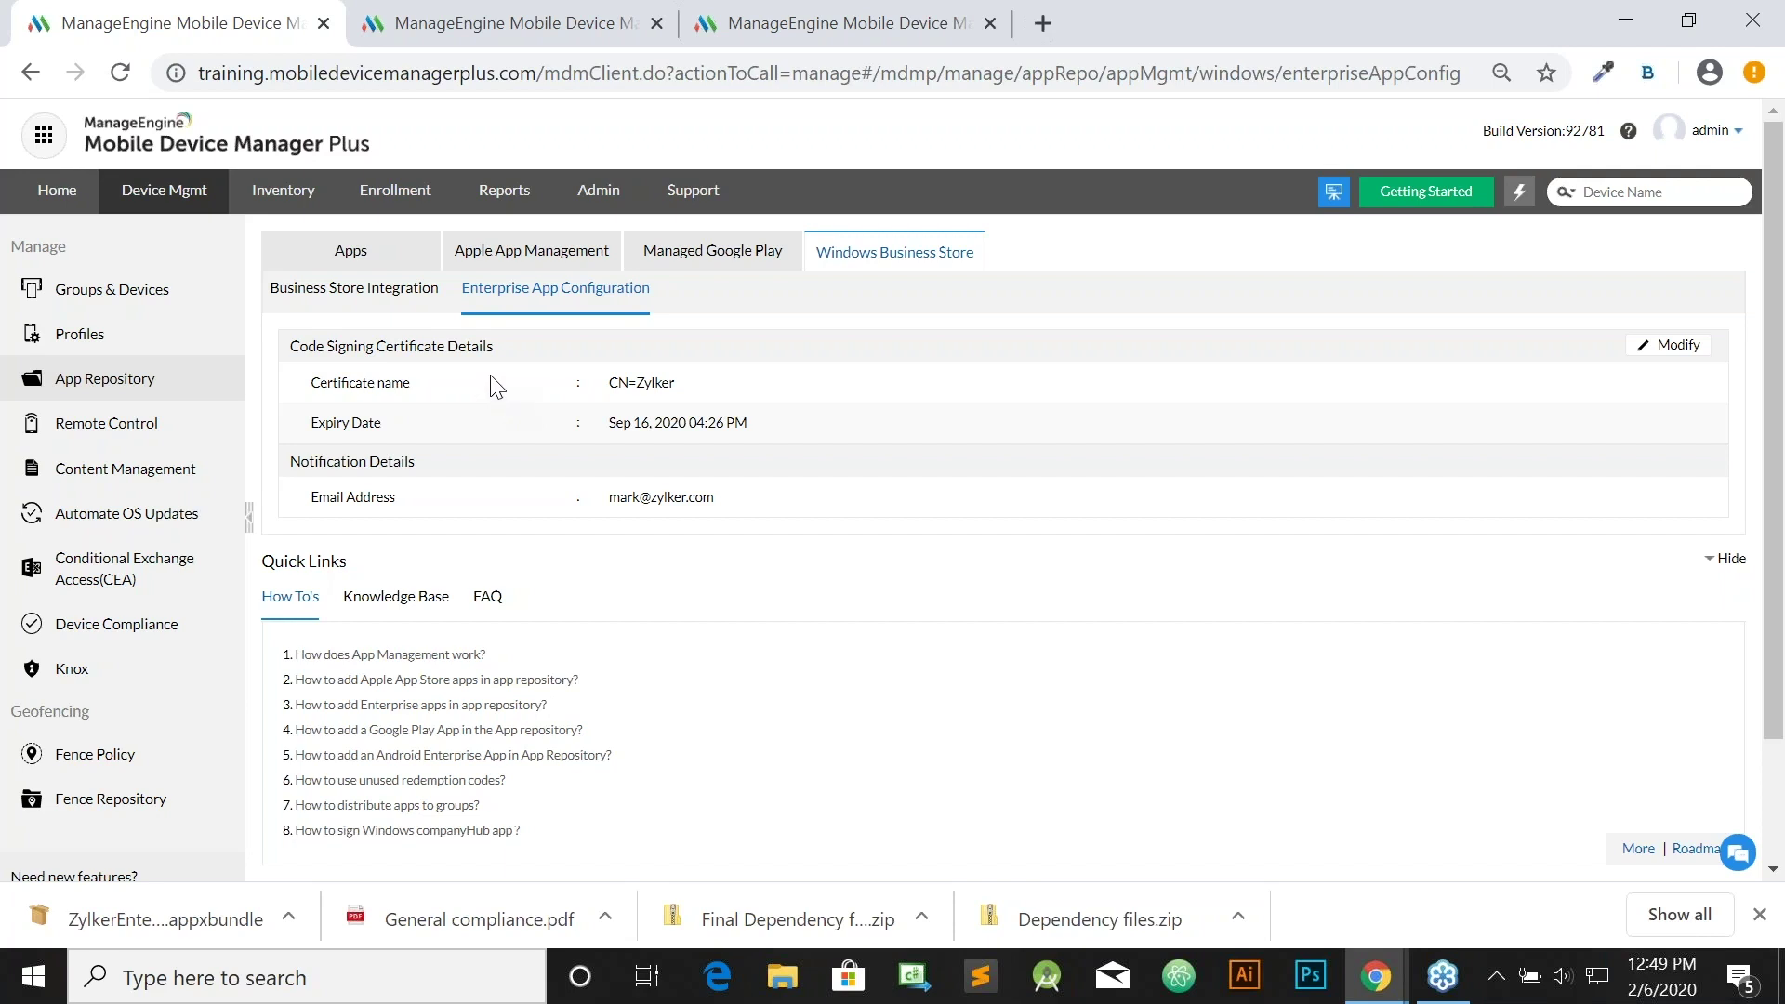
# Start adding a Windows Enterprise App to the App Repository and upload the downloaded Zylker appxbundle file.
pyautogui.click(363, 270)
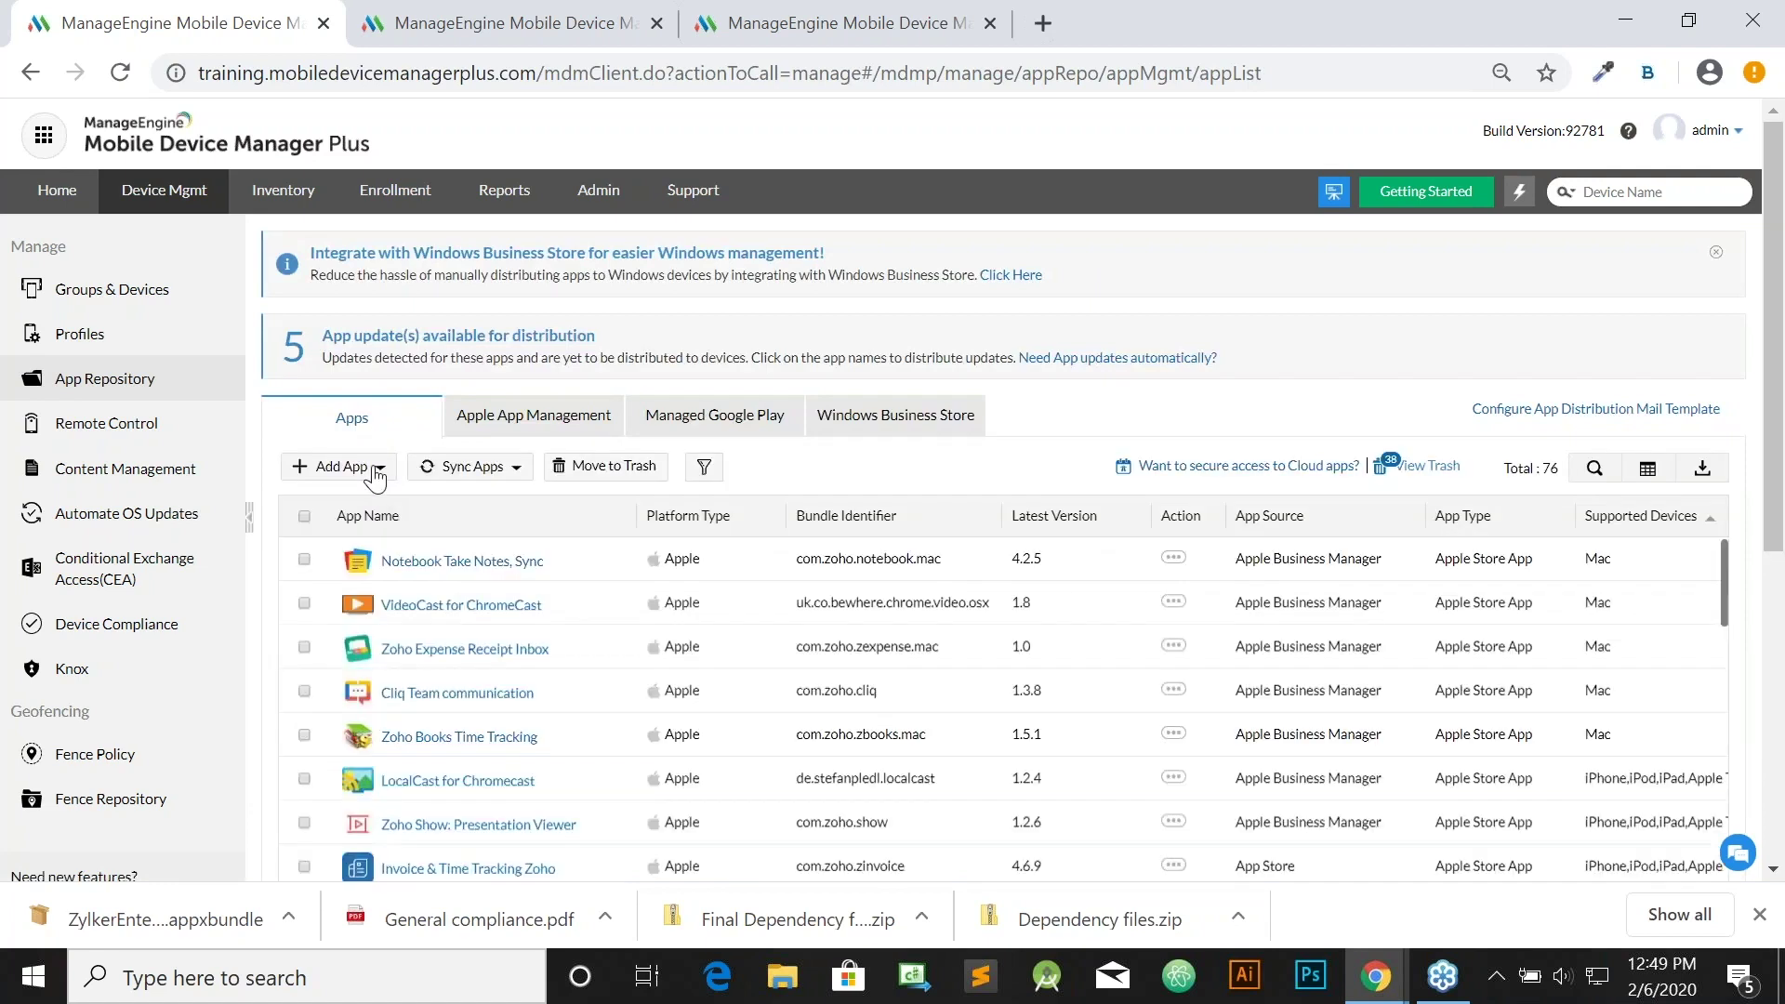
pyautogui.click(378, 477)
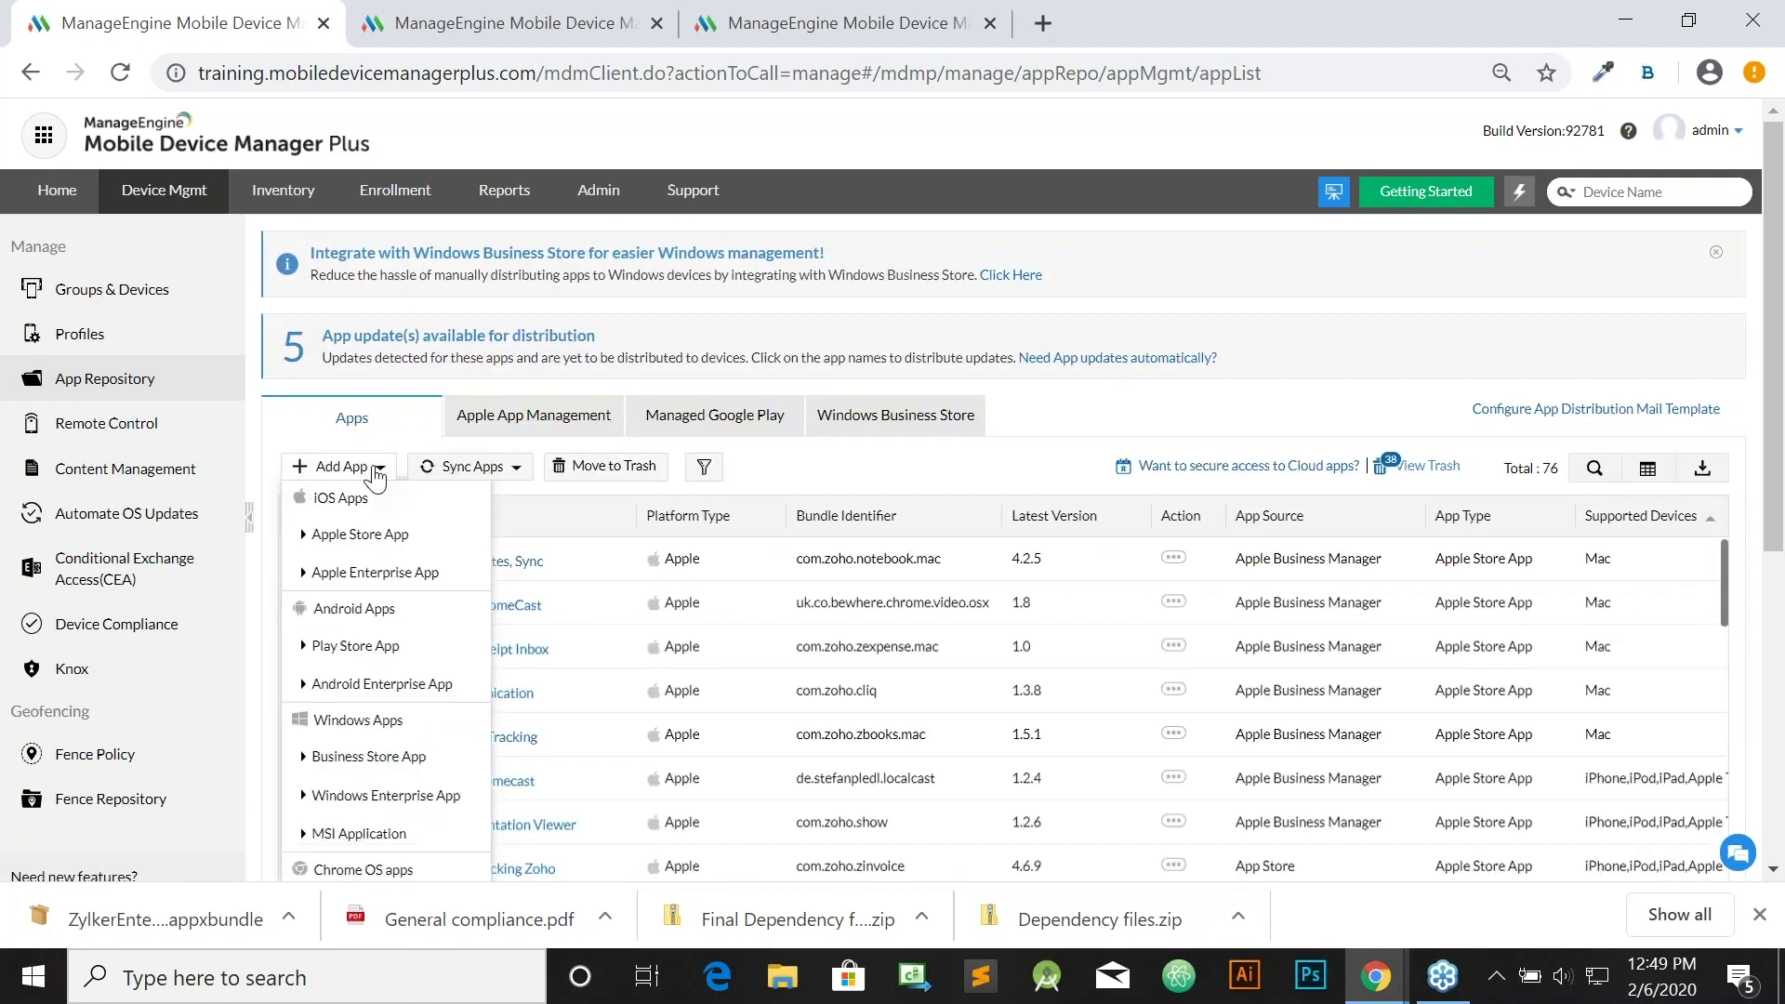
pyautogui.click(414, 796)
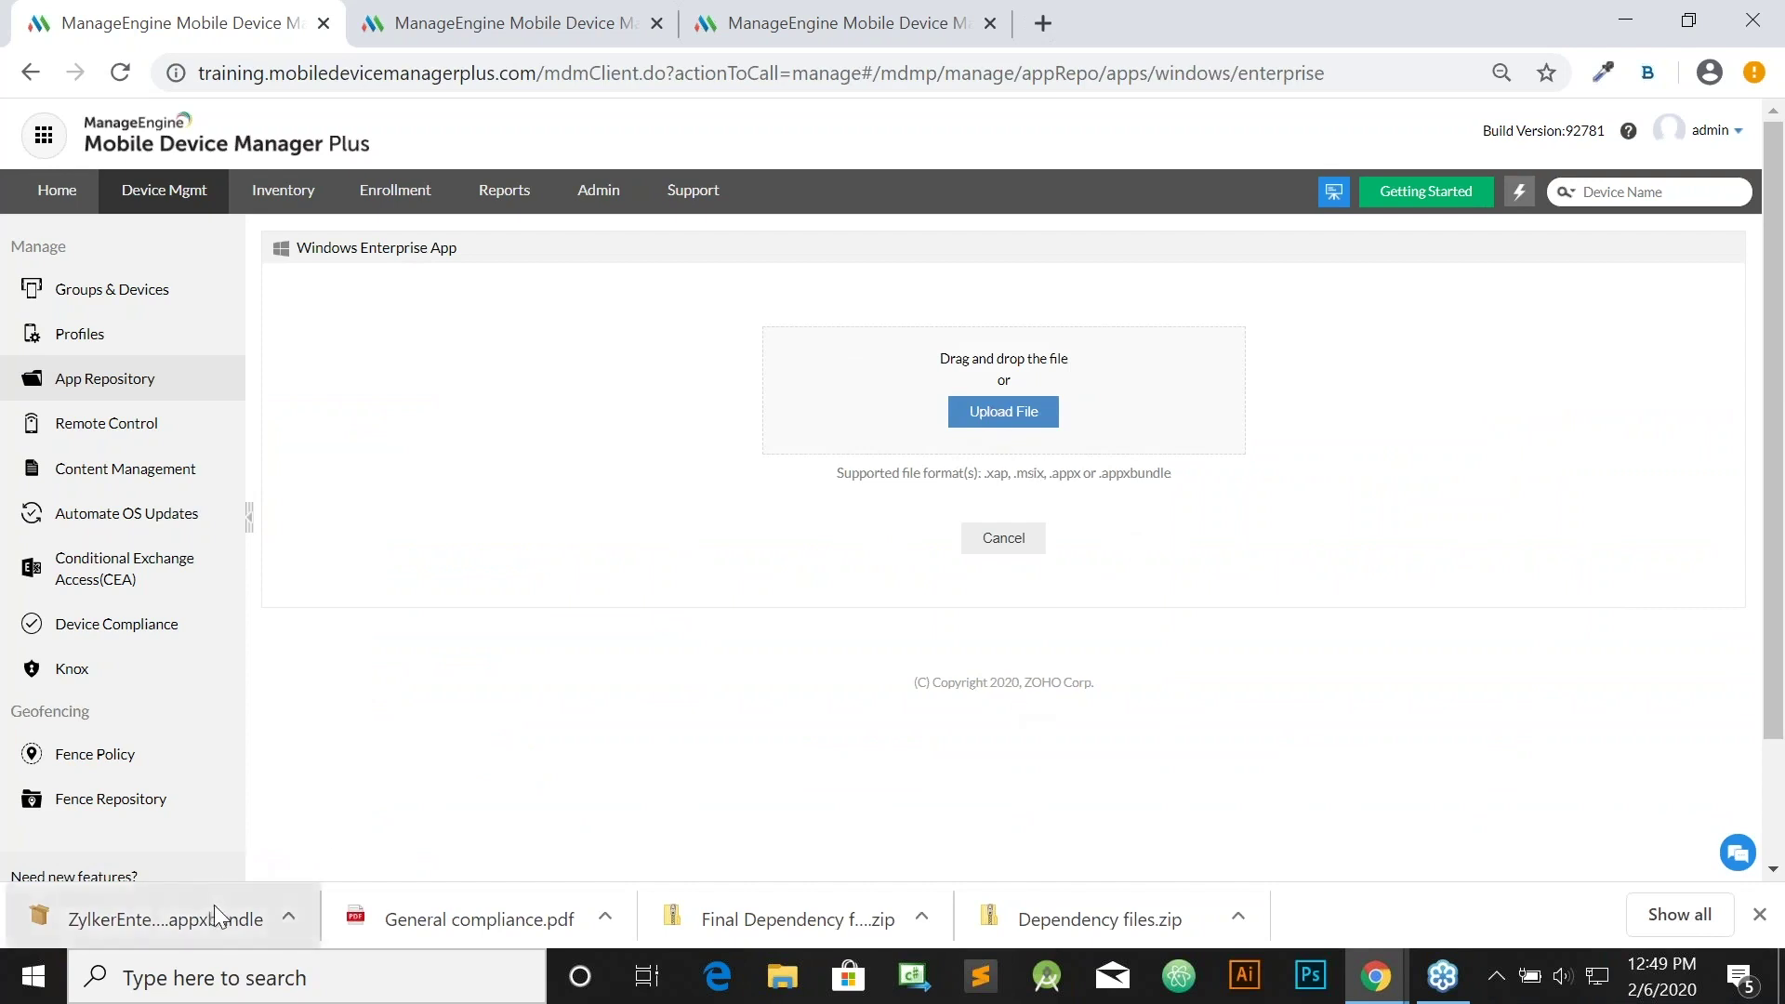
pyautogui.moveTo(200, 909); pyautogui.dragTo(995, 420)
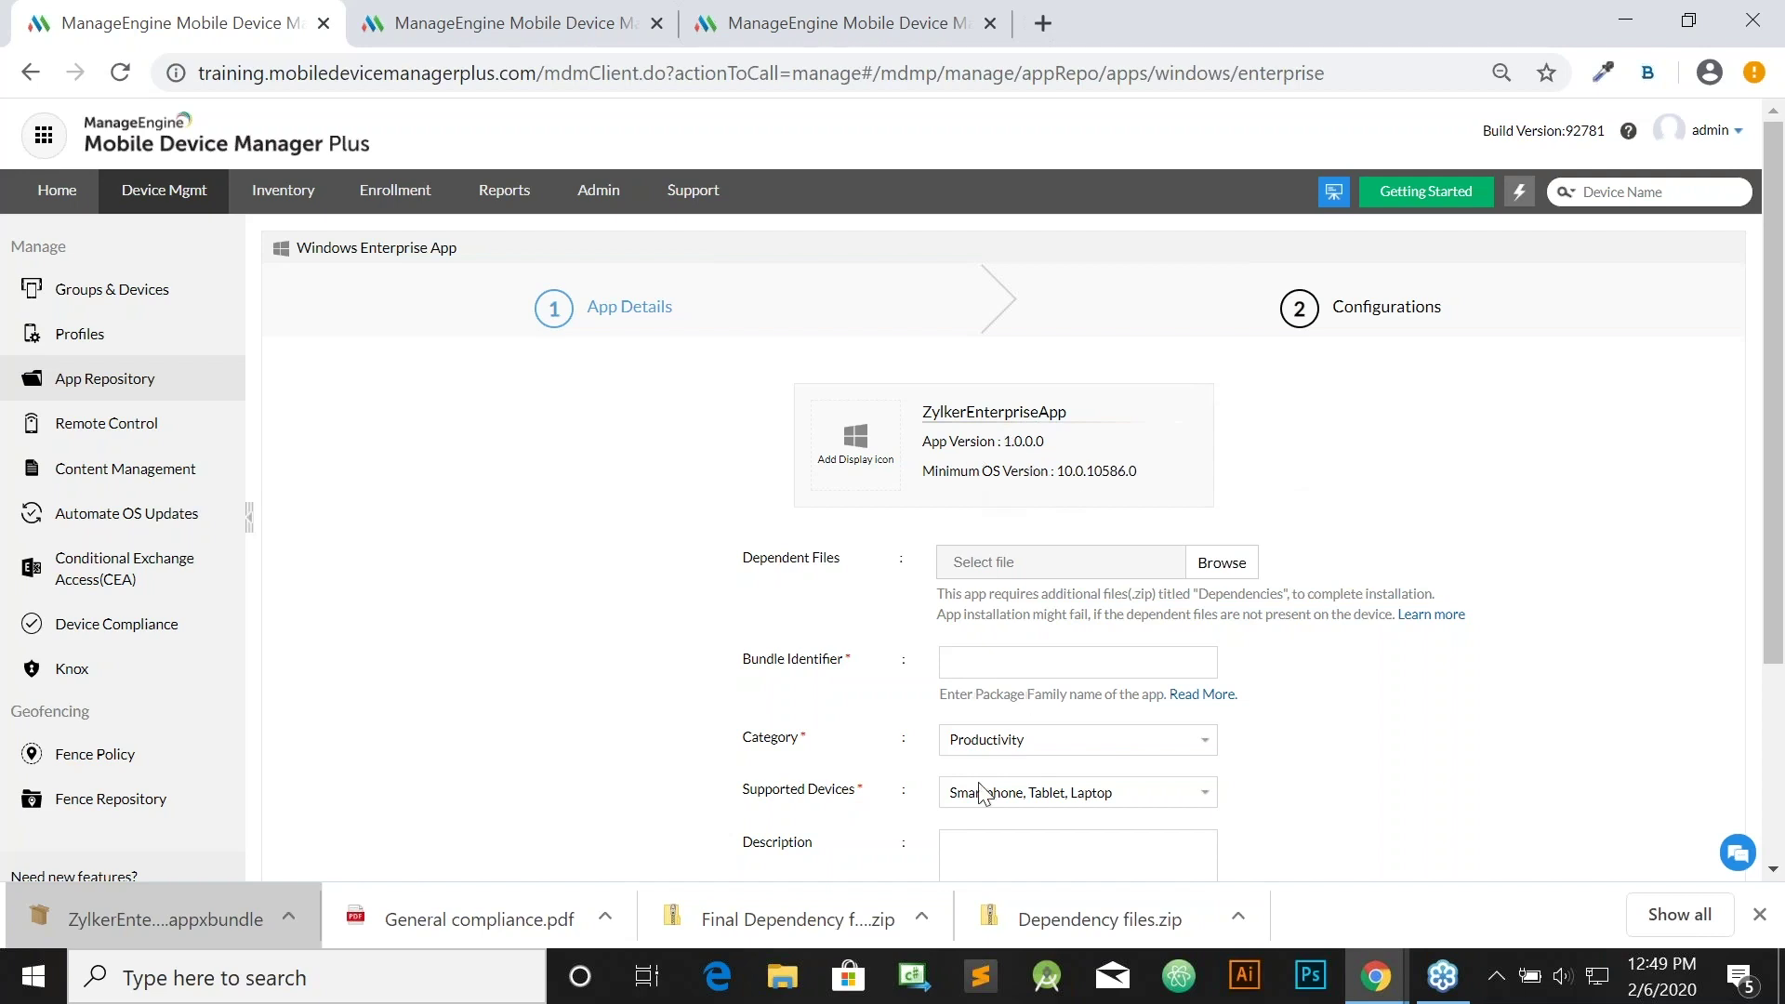
# Set the bundle identifier of ZylkerEnterpriseApp to "Zylker test app".
pyautogui.scroll(-1, 1023, 848)
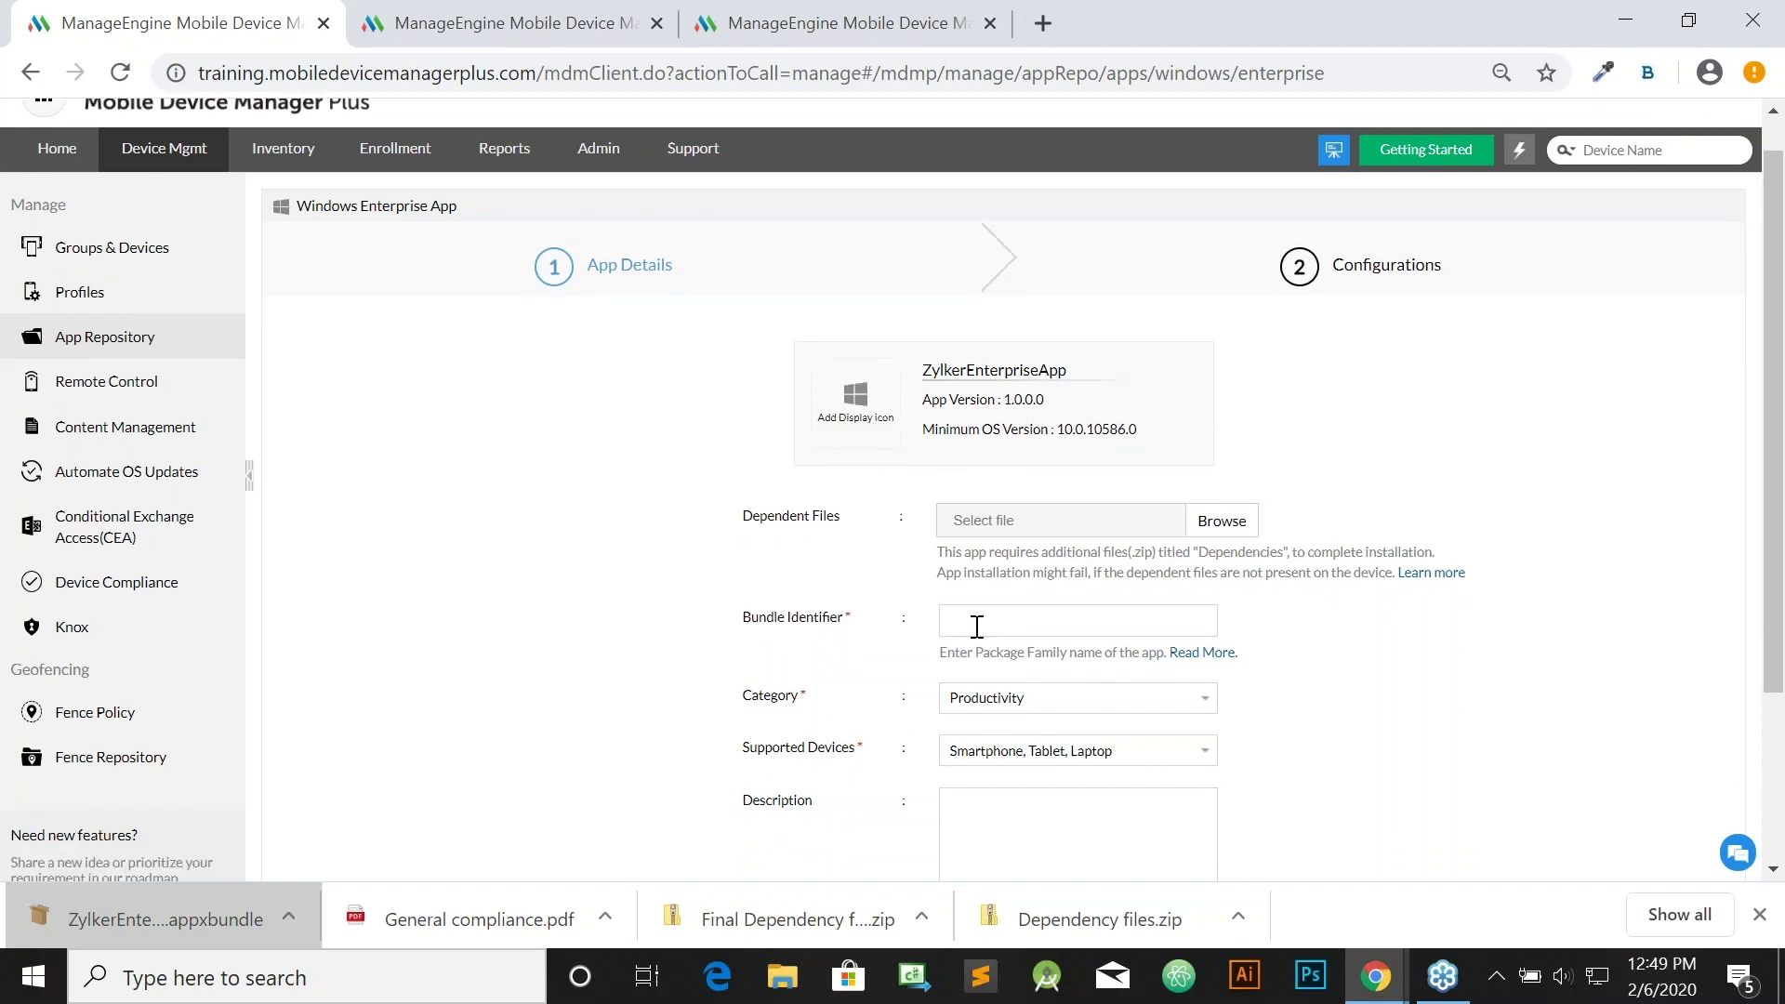
pyautogui.click(980, 625)
pyautogui.write('Zylker test app')
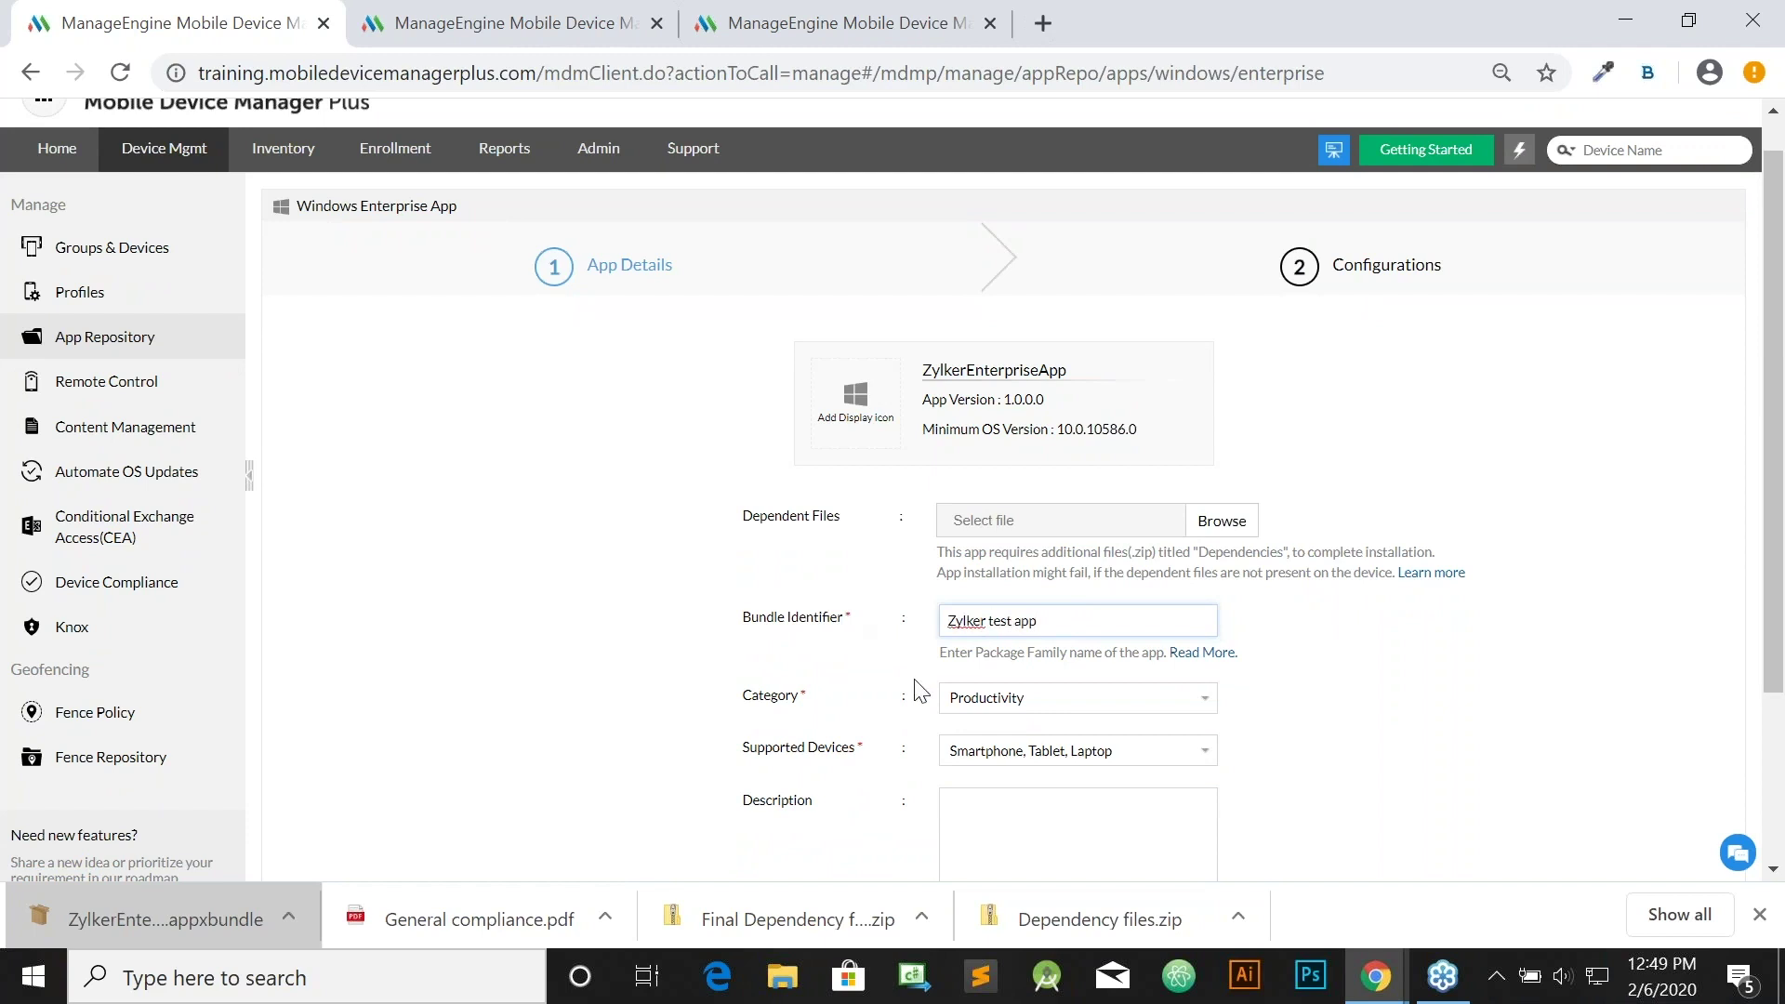
pyautogui.scroll(-1, 919, 688)
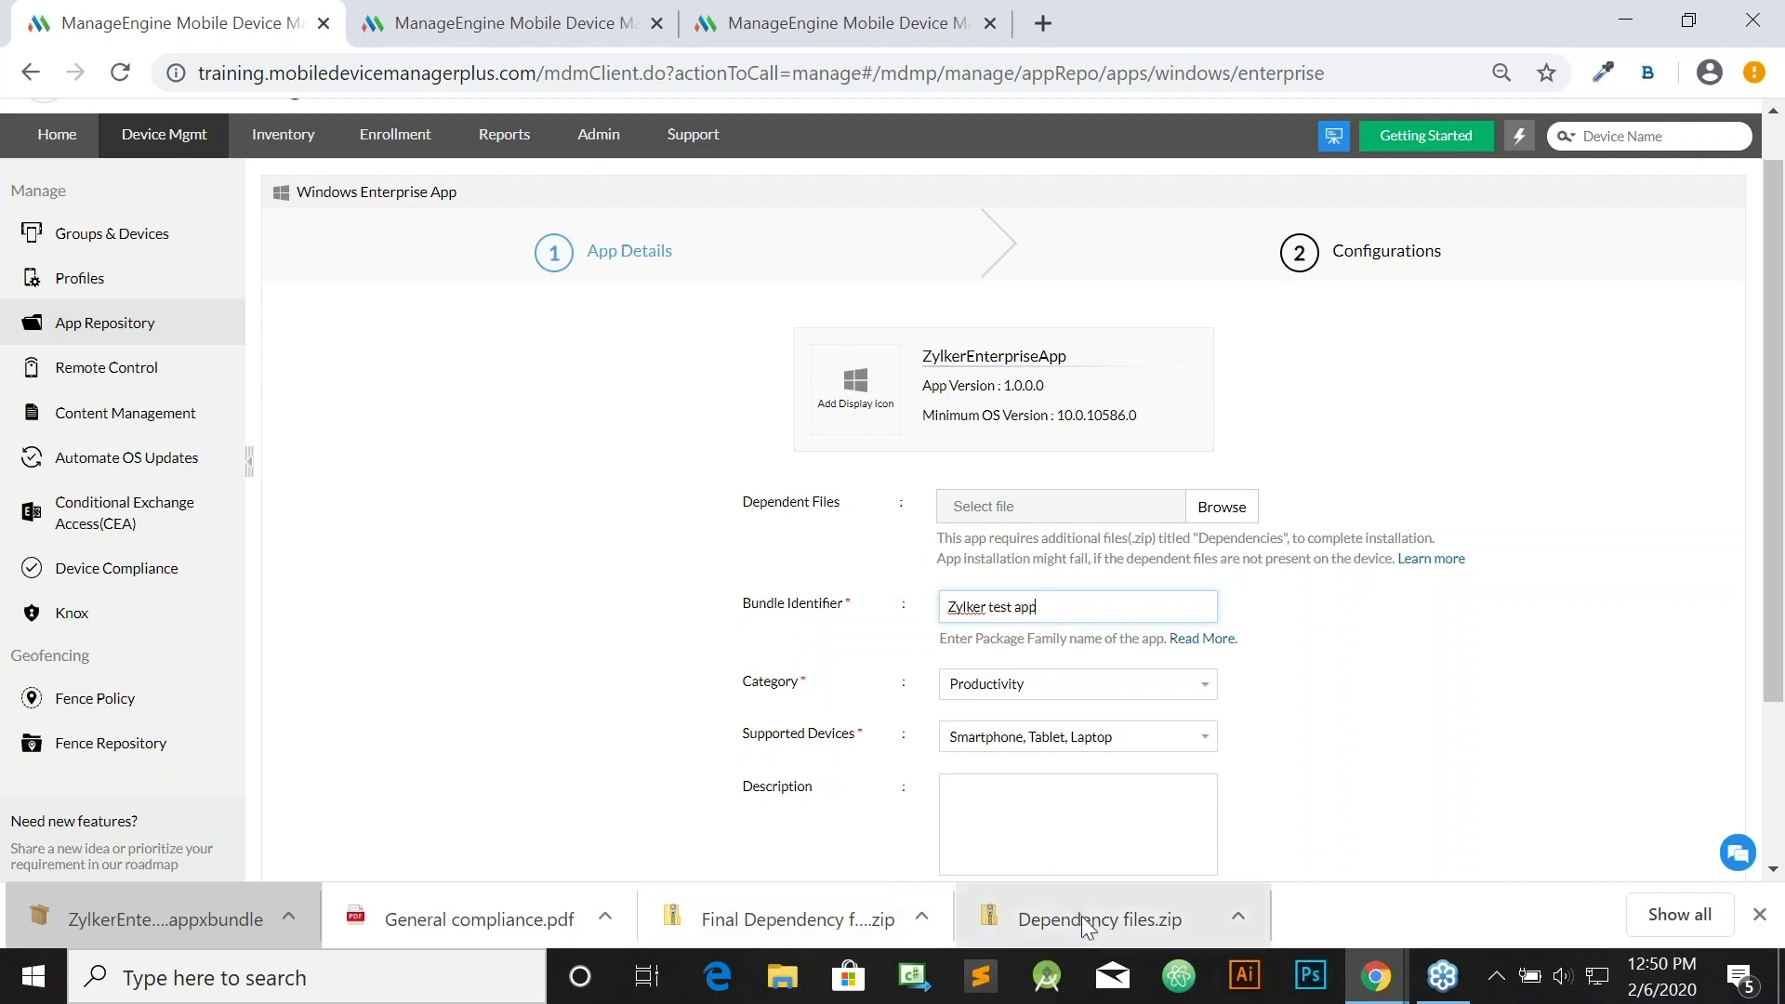
# Upload Dependency files.zip as the app's dependent files, remove it, and upload the Final Dependency zip instead.
pyautogui.moveTo(1086, 925); pyautogui.dragTo(1196, 512)
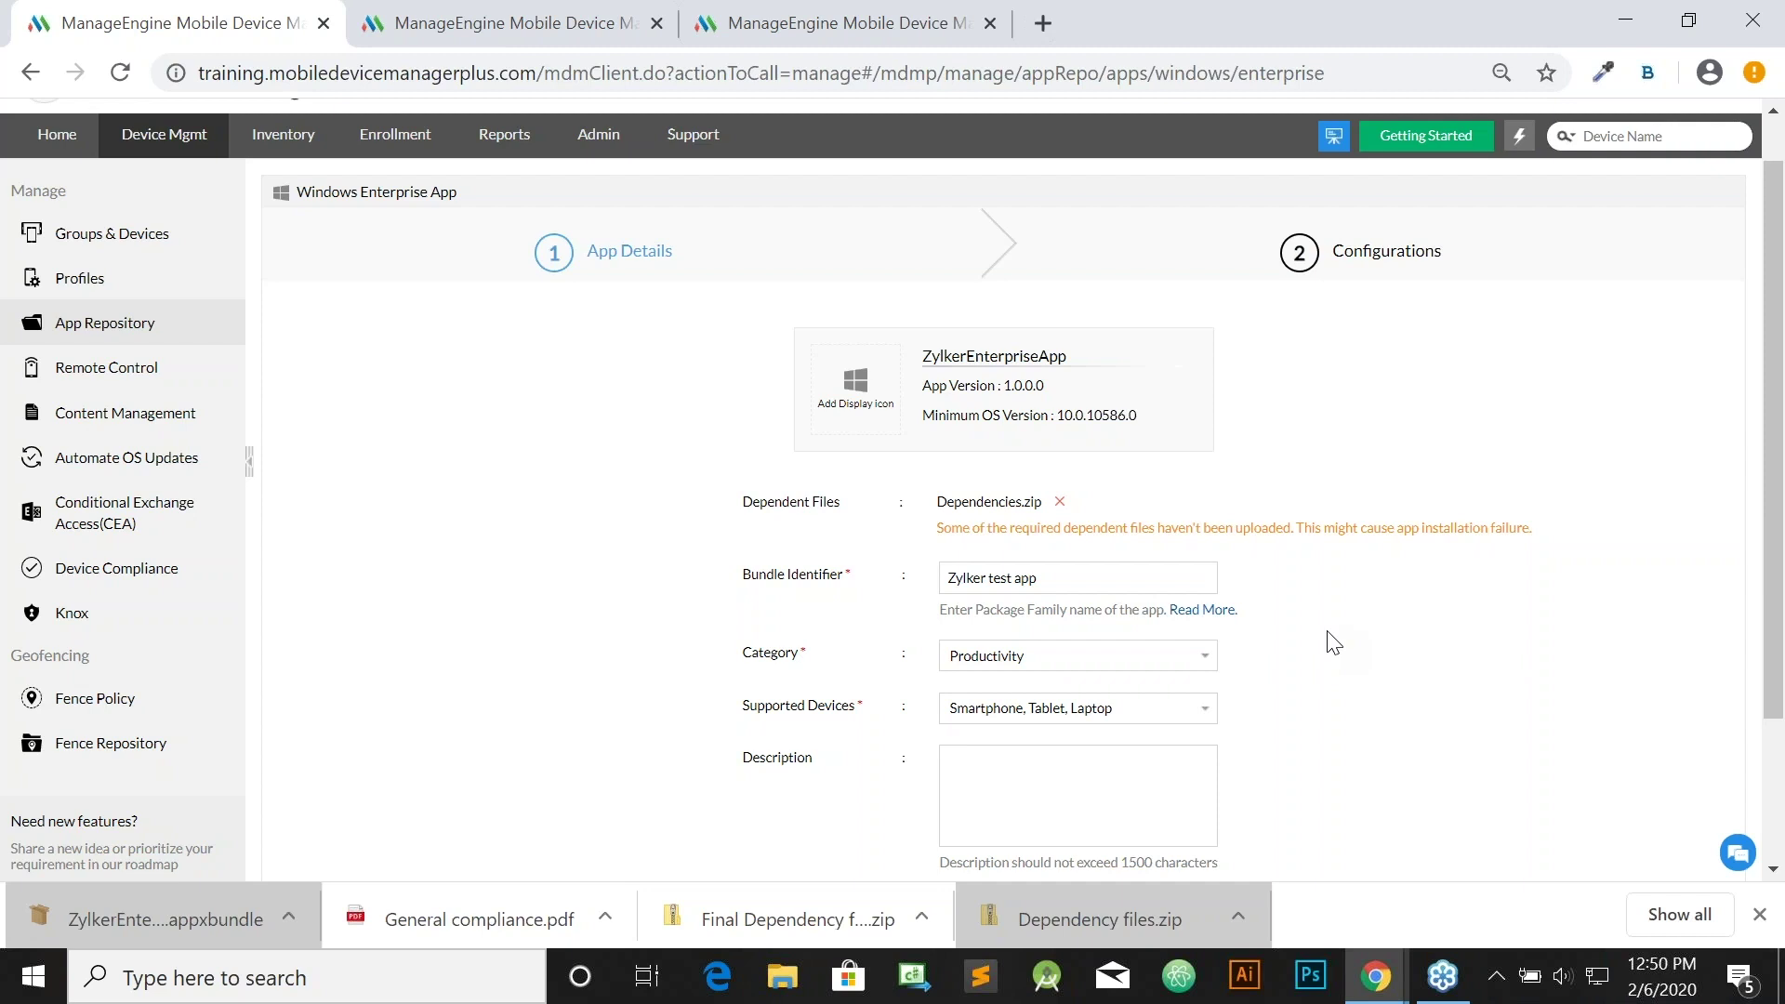
pyautogui.click(1059, 503)
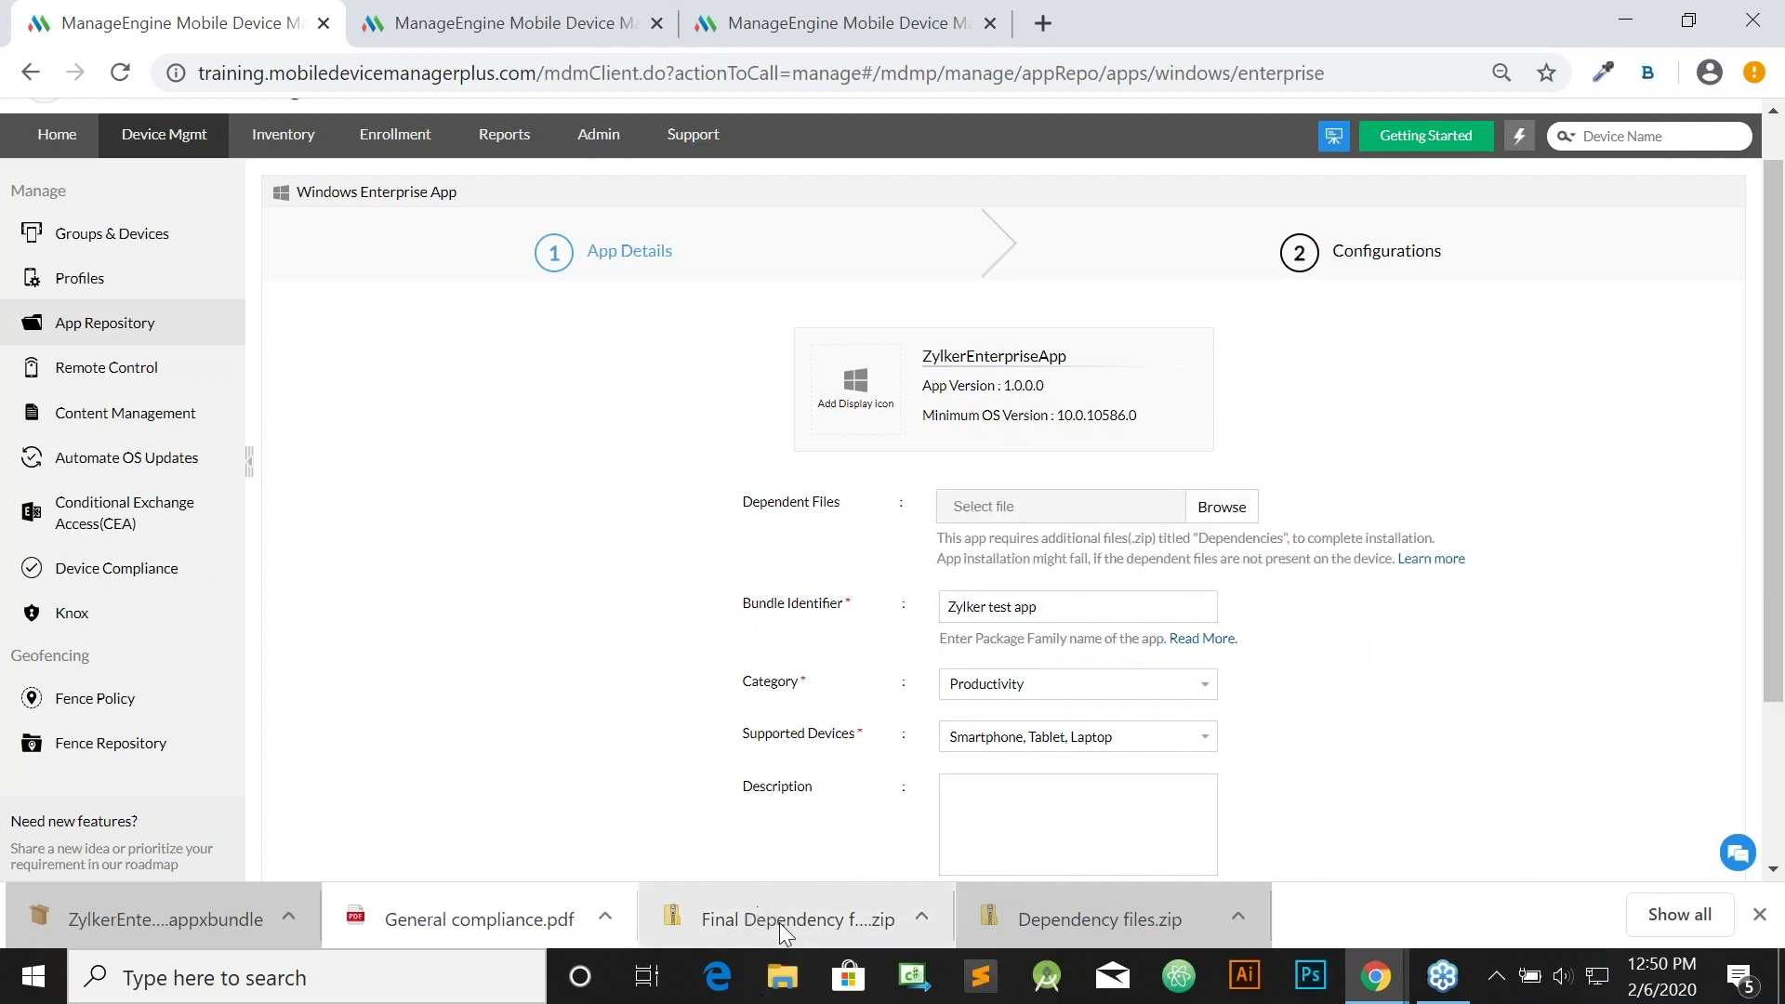
pyautogui.moveTo(779, 922); pyautogui.dragTo(1128, 522)
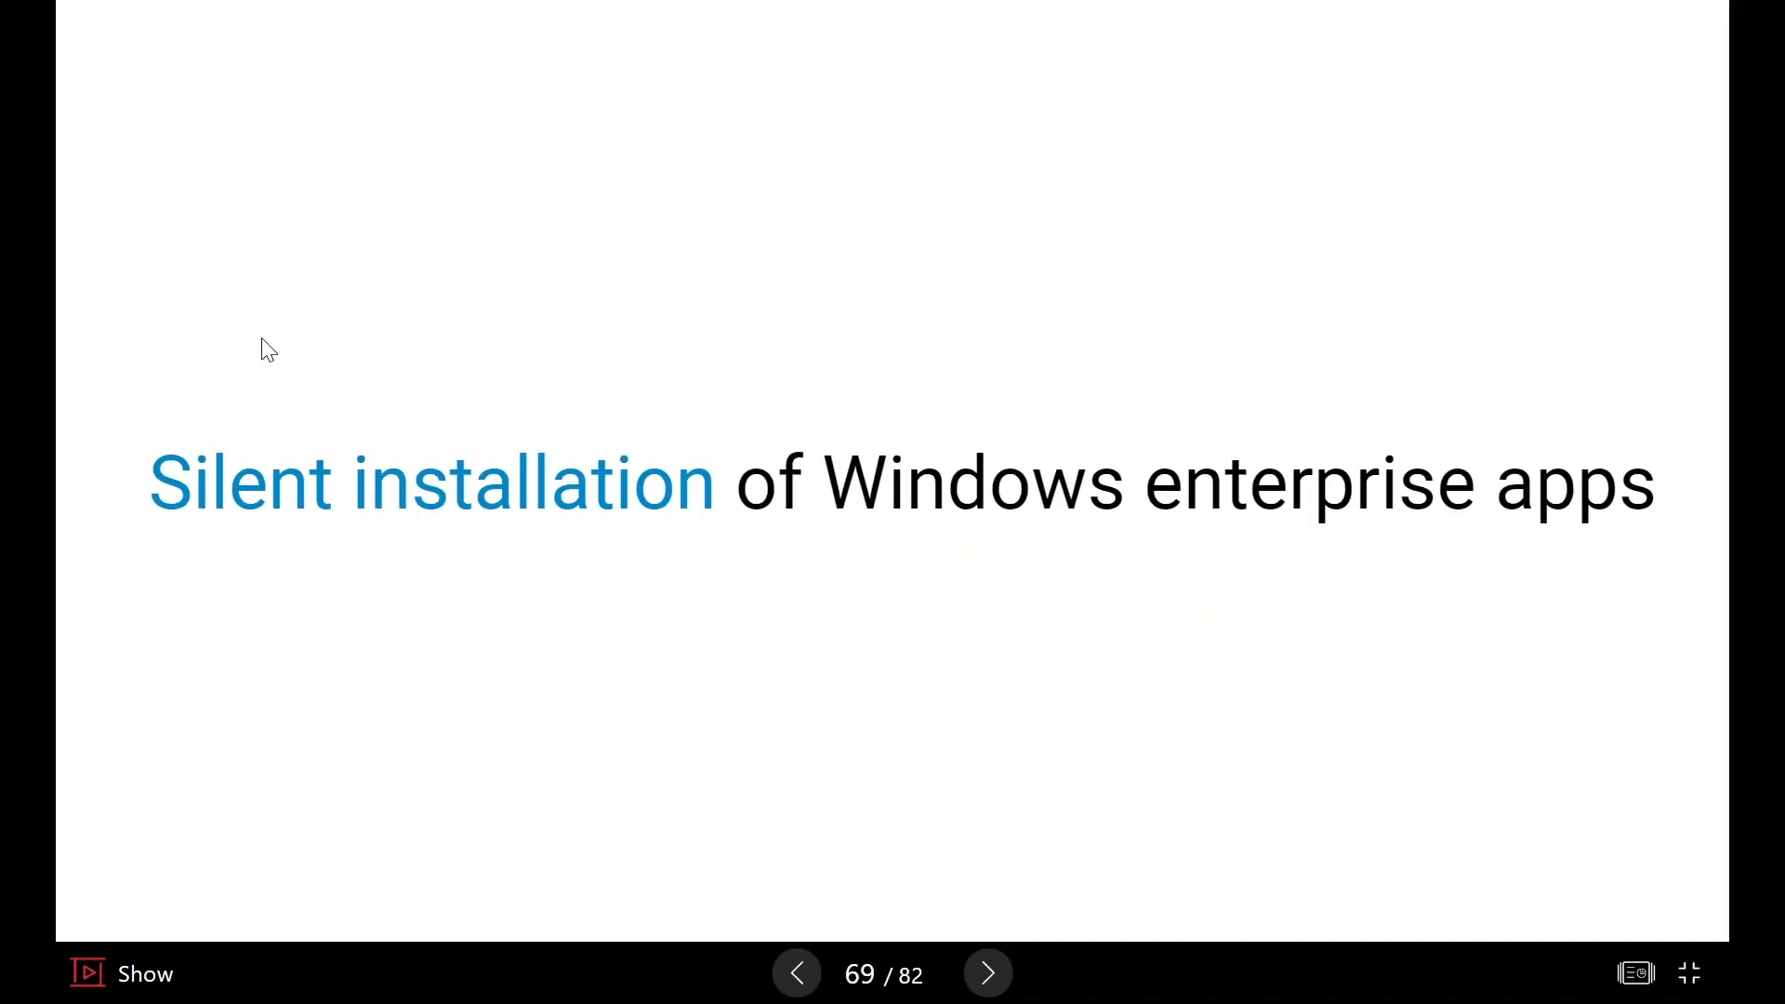
# Advance the presentation to slide 70 on securely distributing corporate data and open Content Management in Mobile Device Manager Plus.
pyautogui.press('Right')
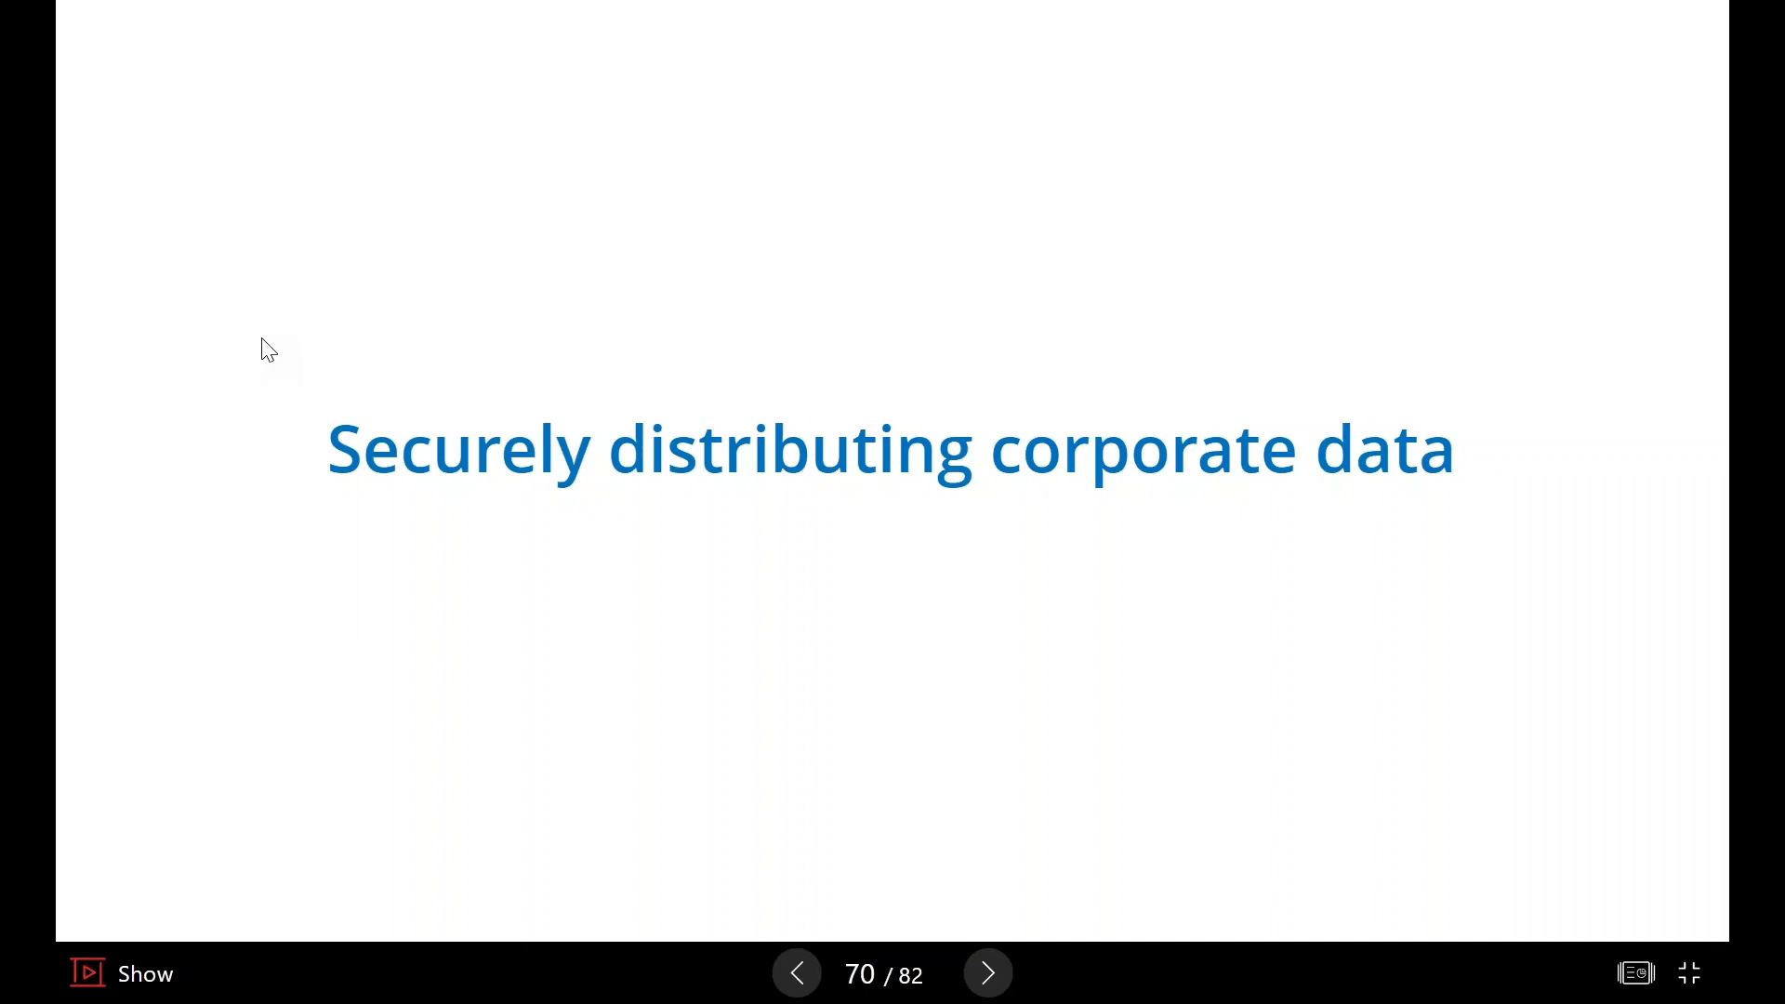
pyautogui.hotkey('alt', 'Tab')
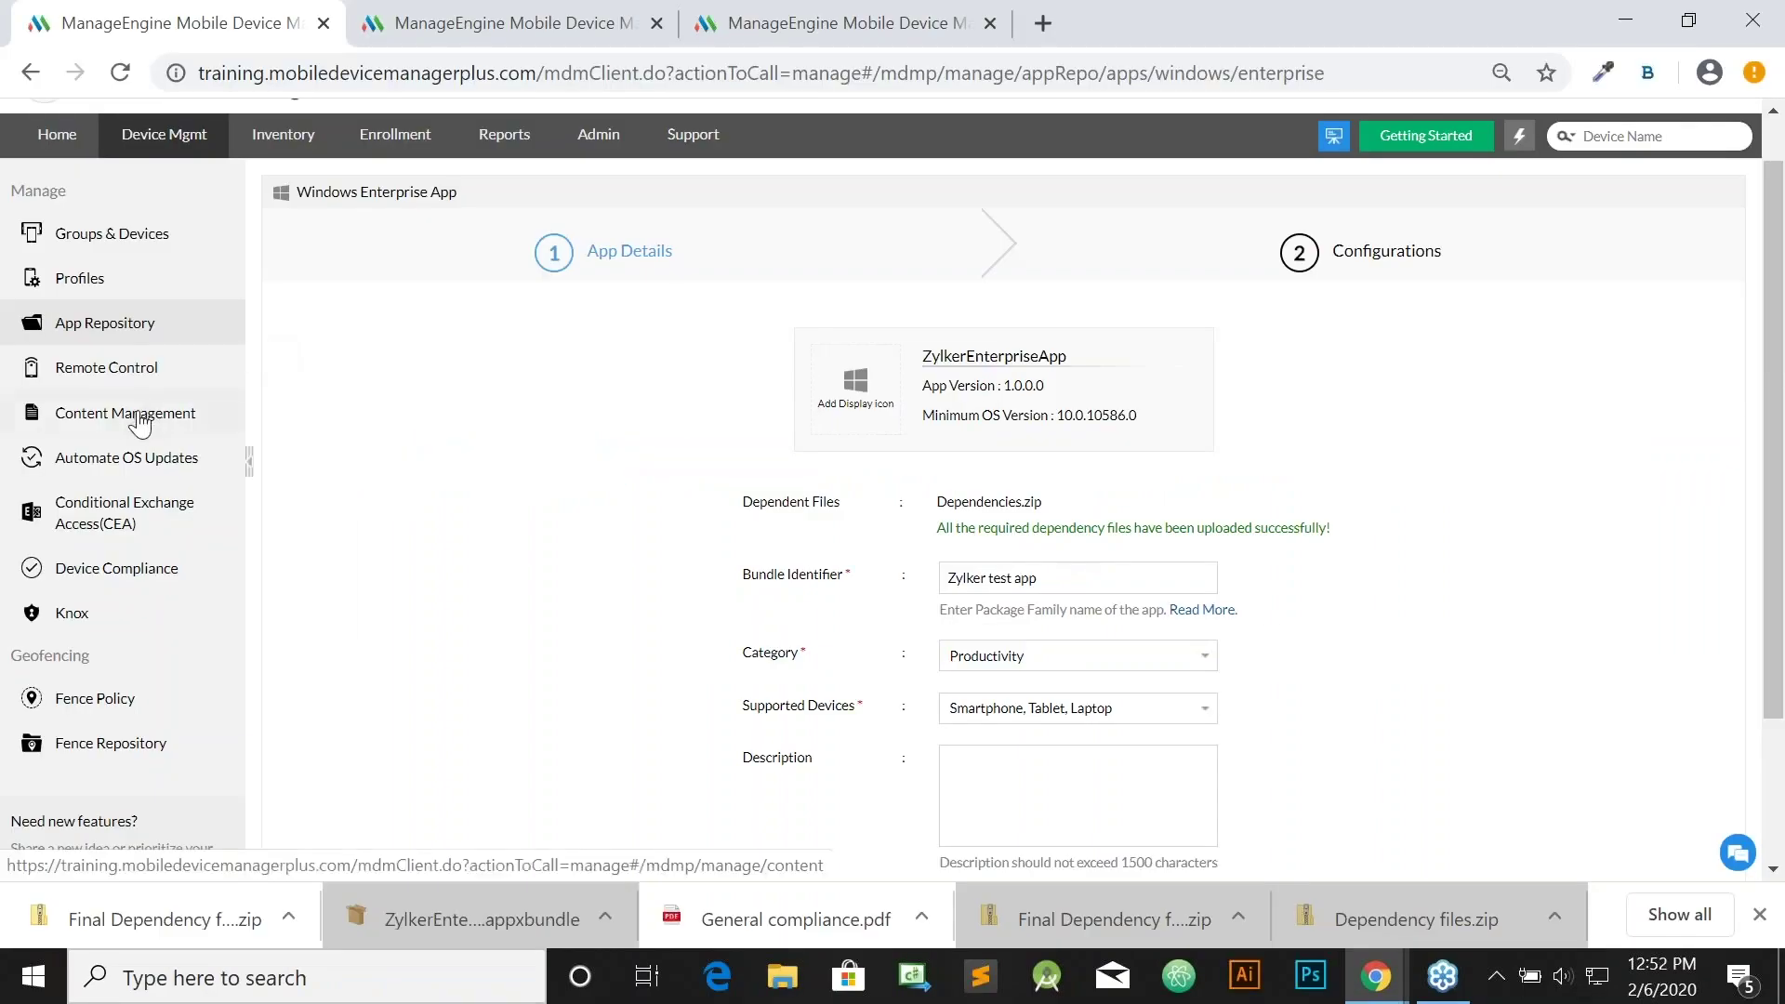
pyautogui.click(139, 424)
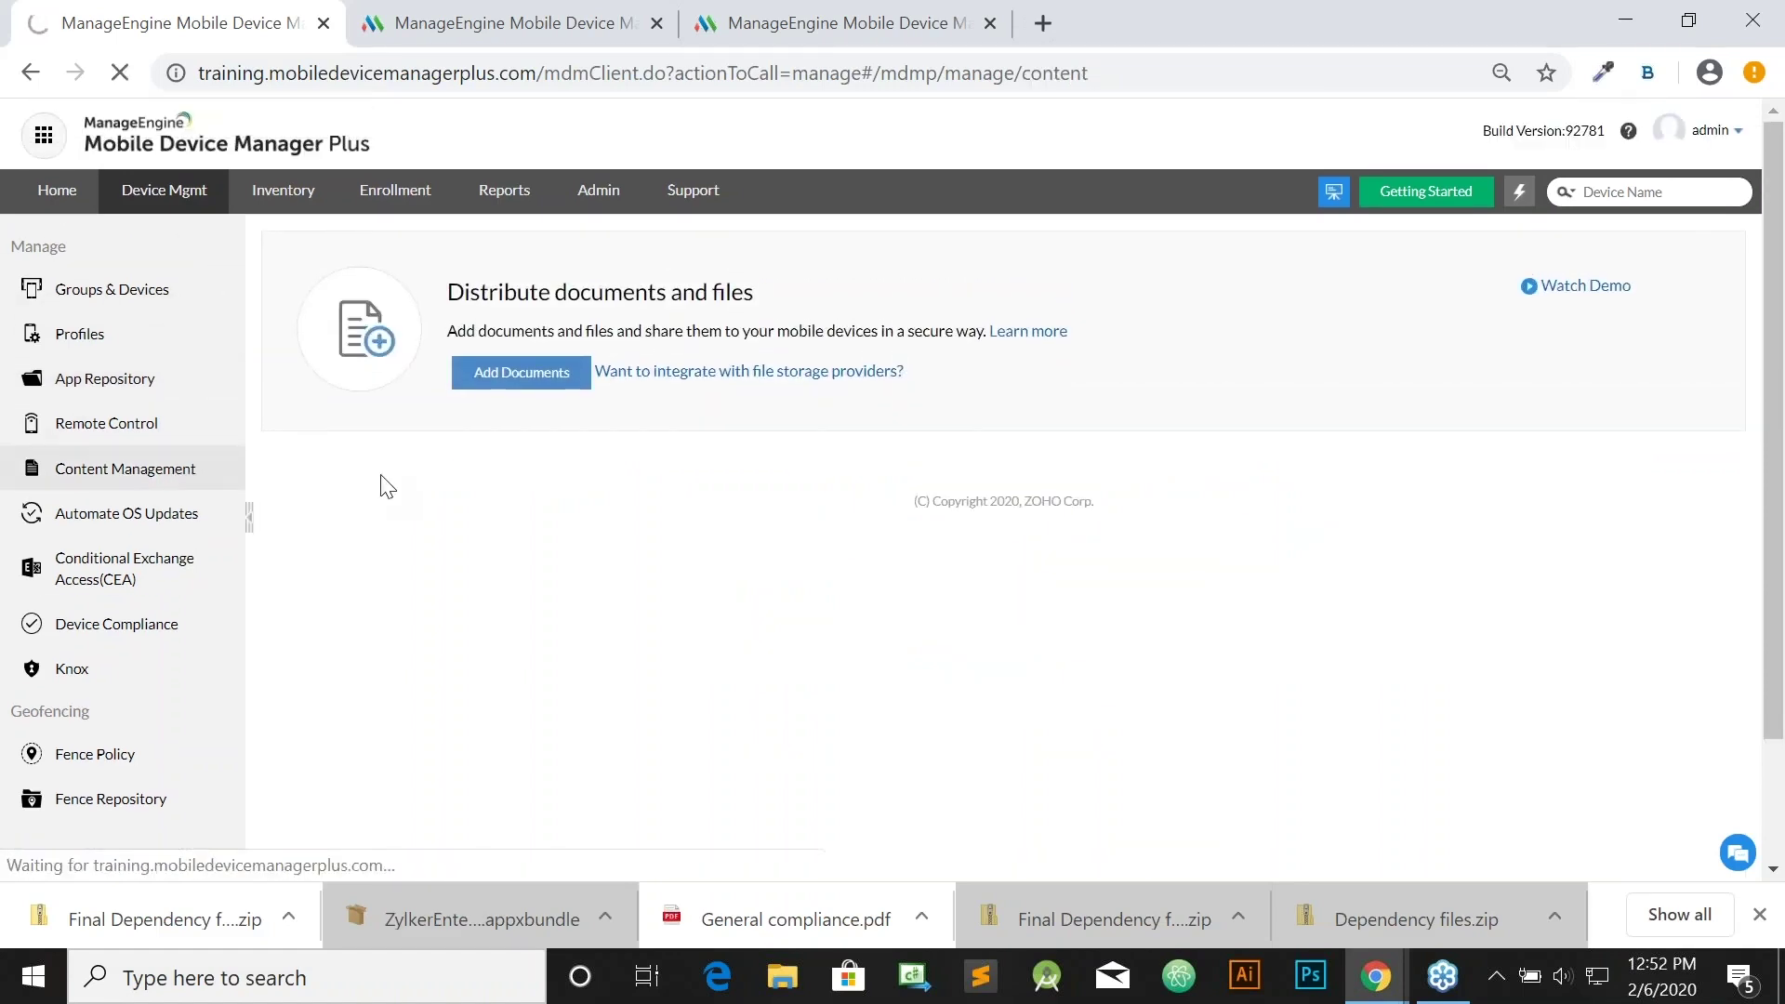
pyautogui.click(182, 473)
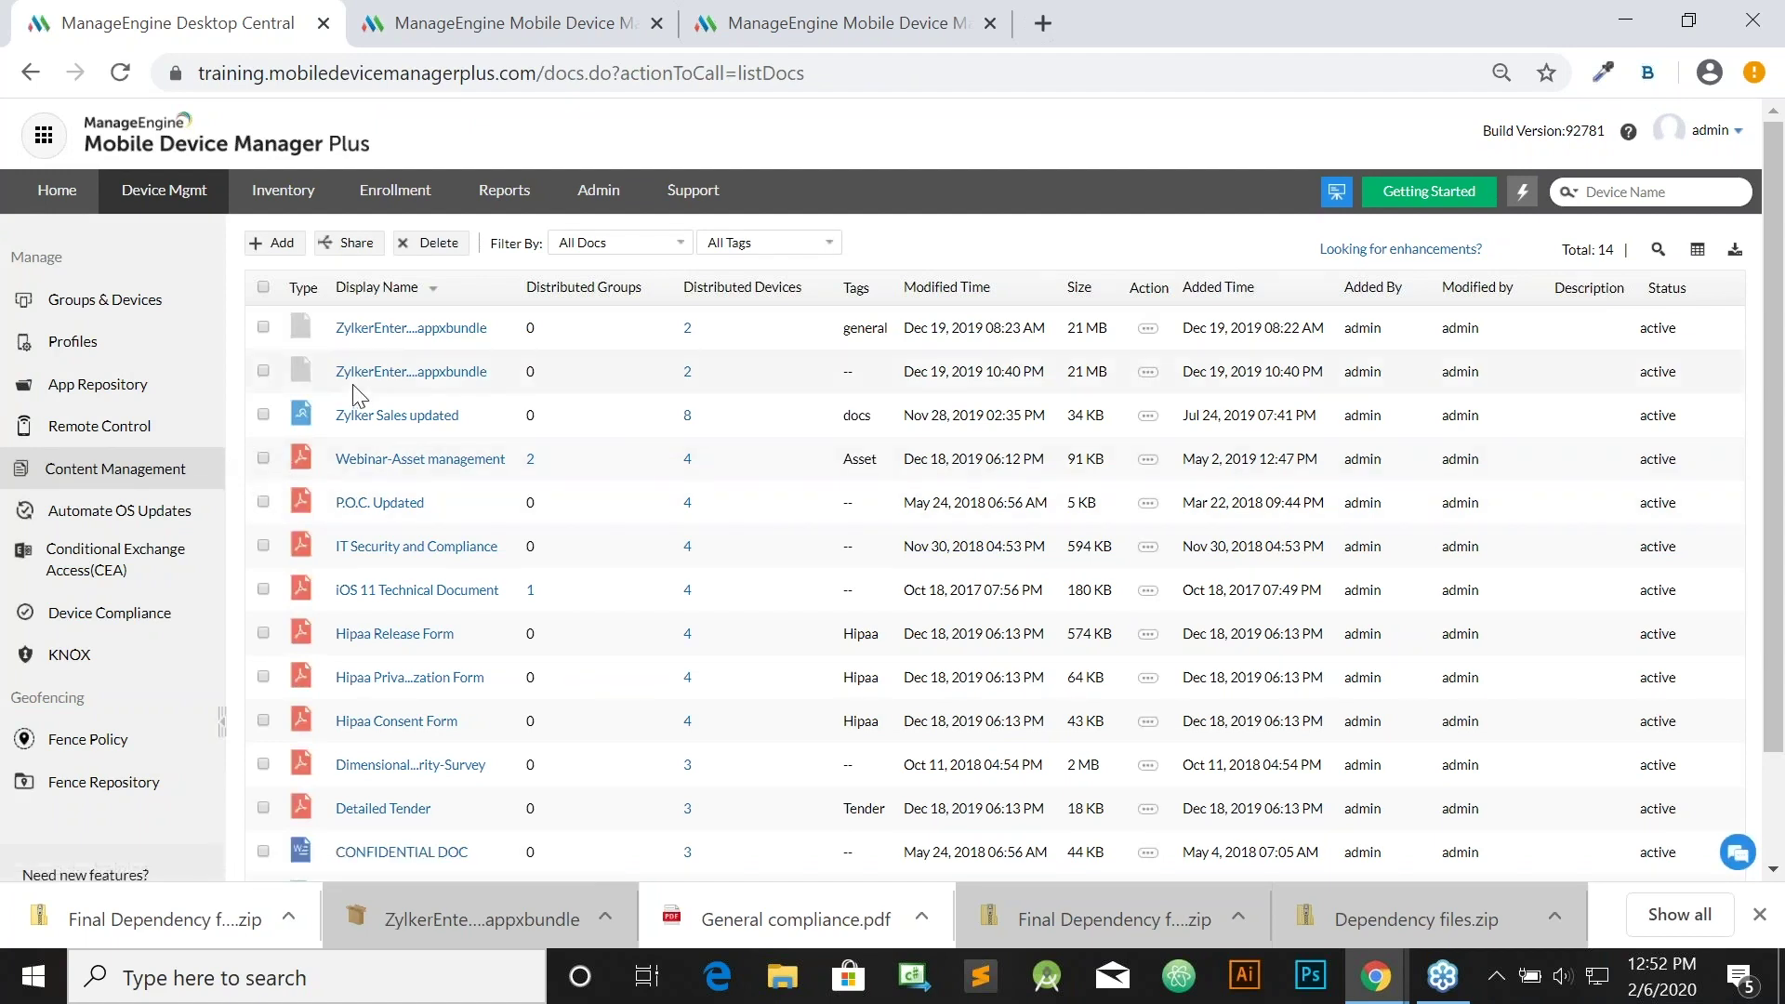
# Add the General compliance PDF to the managed documents with the tag "general".
pyautogui.click(278, 244)
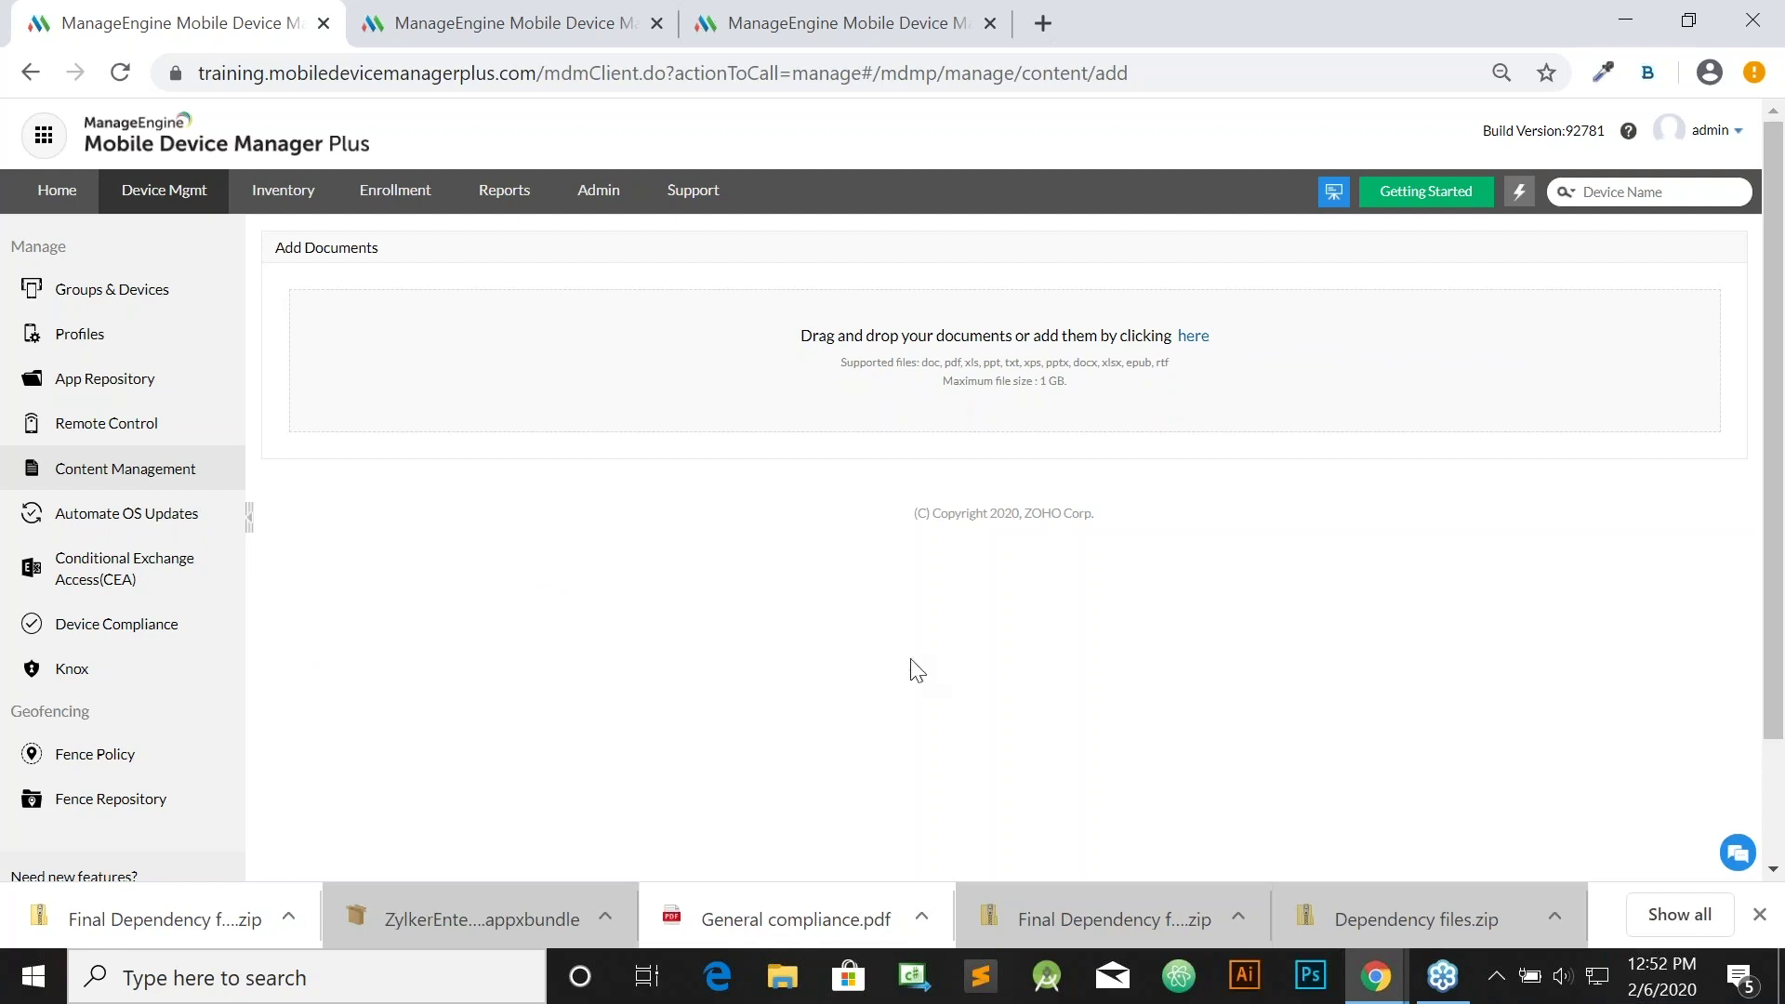
pyautogui.moveTo(861, 898); pyautogui.dragTo(1176, 335)
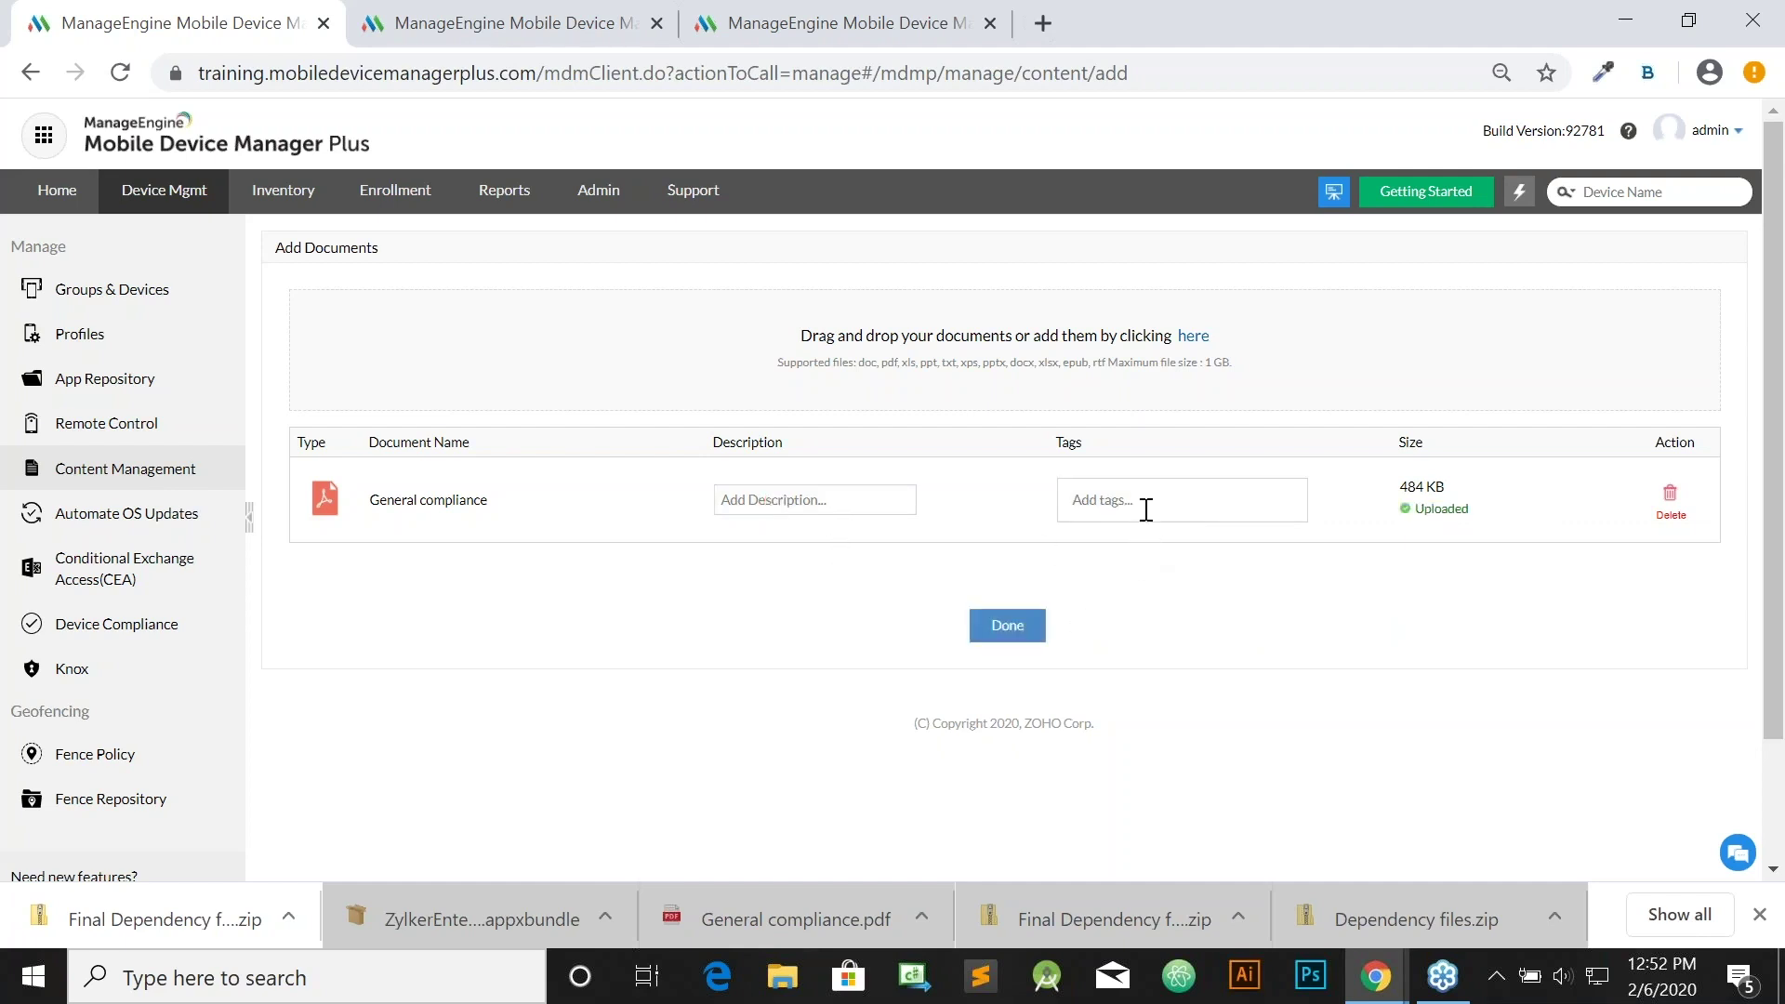
pyautogui.click(1144, 503)
pyautogui.click(1128, 574)
pyautogui.click(1011, 629)
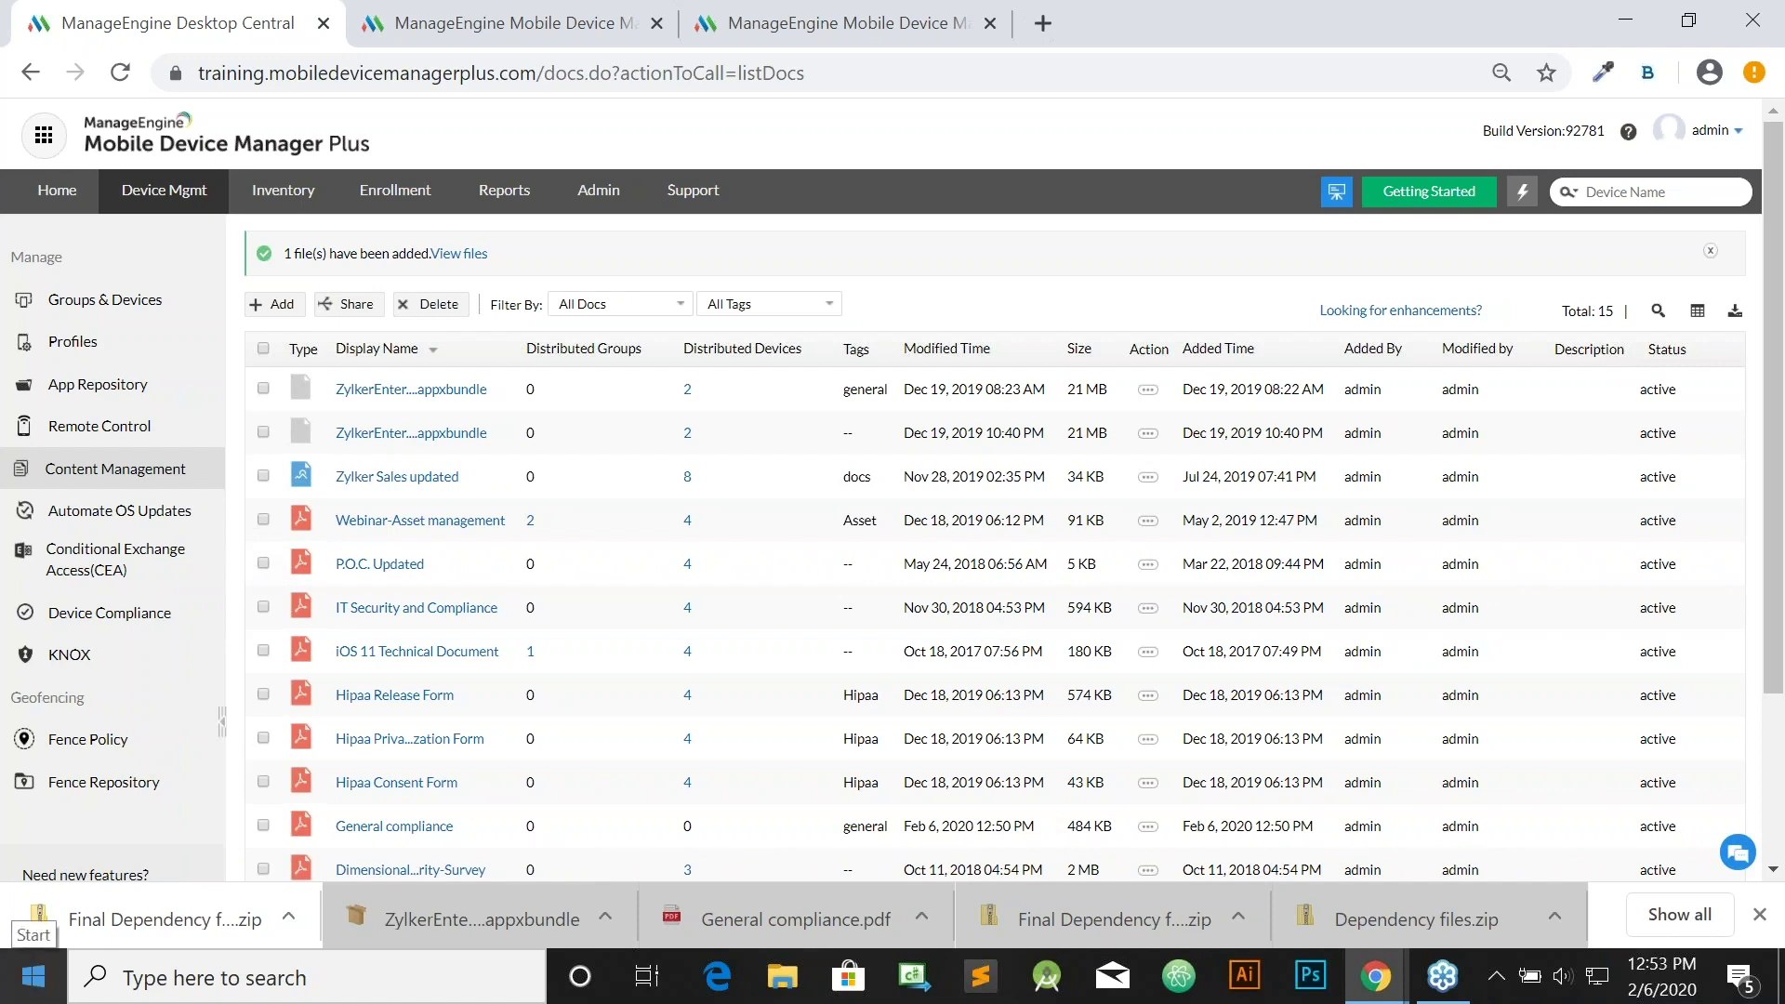
# Open the ManageEngine MDM app on the Windows device and go to its Content Catalog.
pyautogui.click(33, 976)
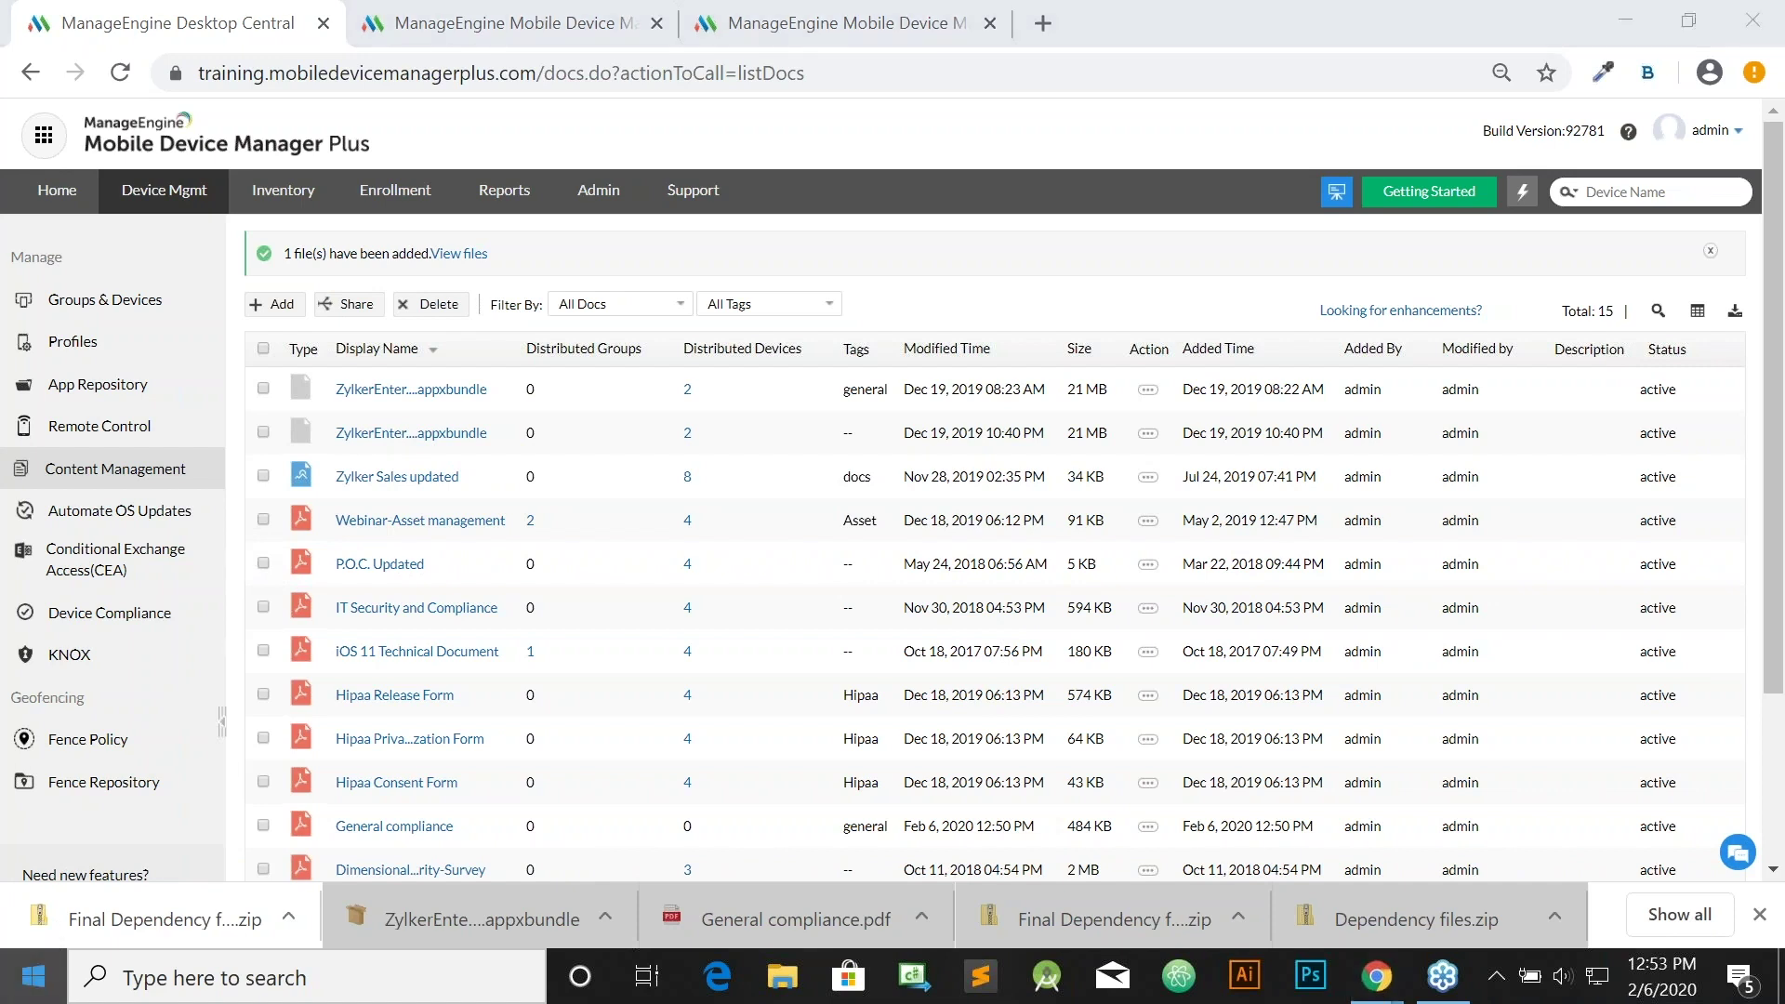
pyautogui.click(970, 892)
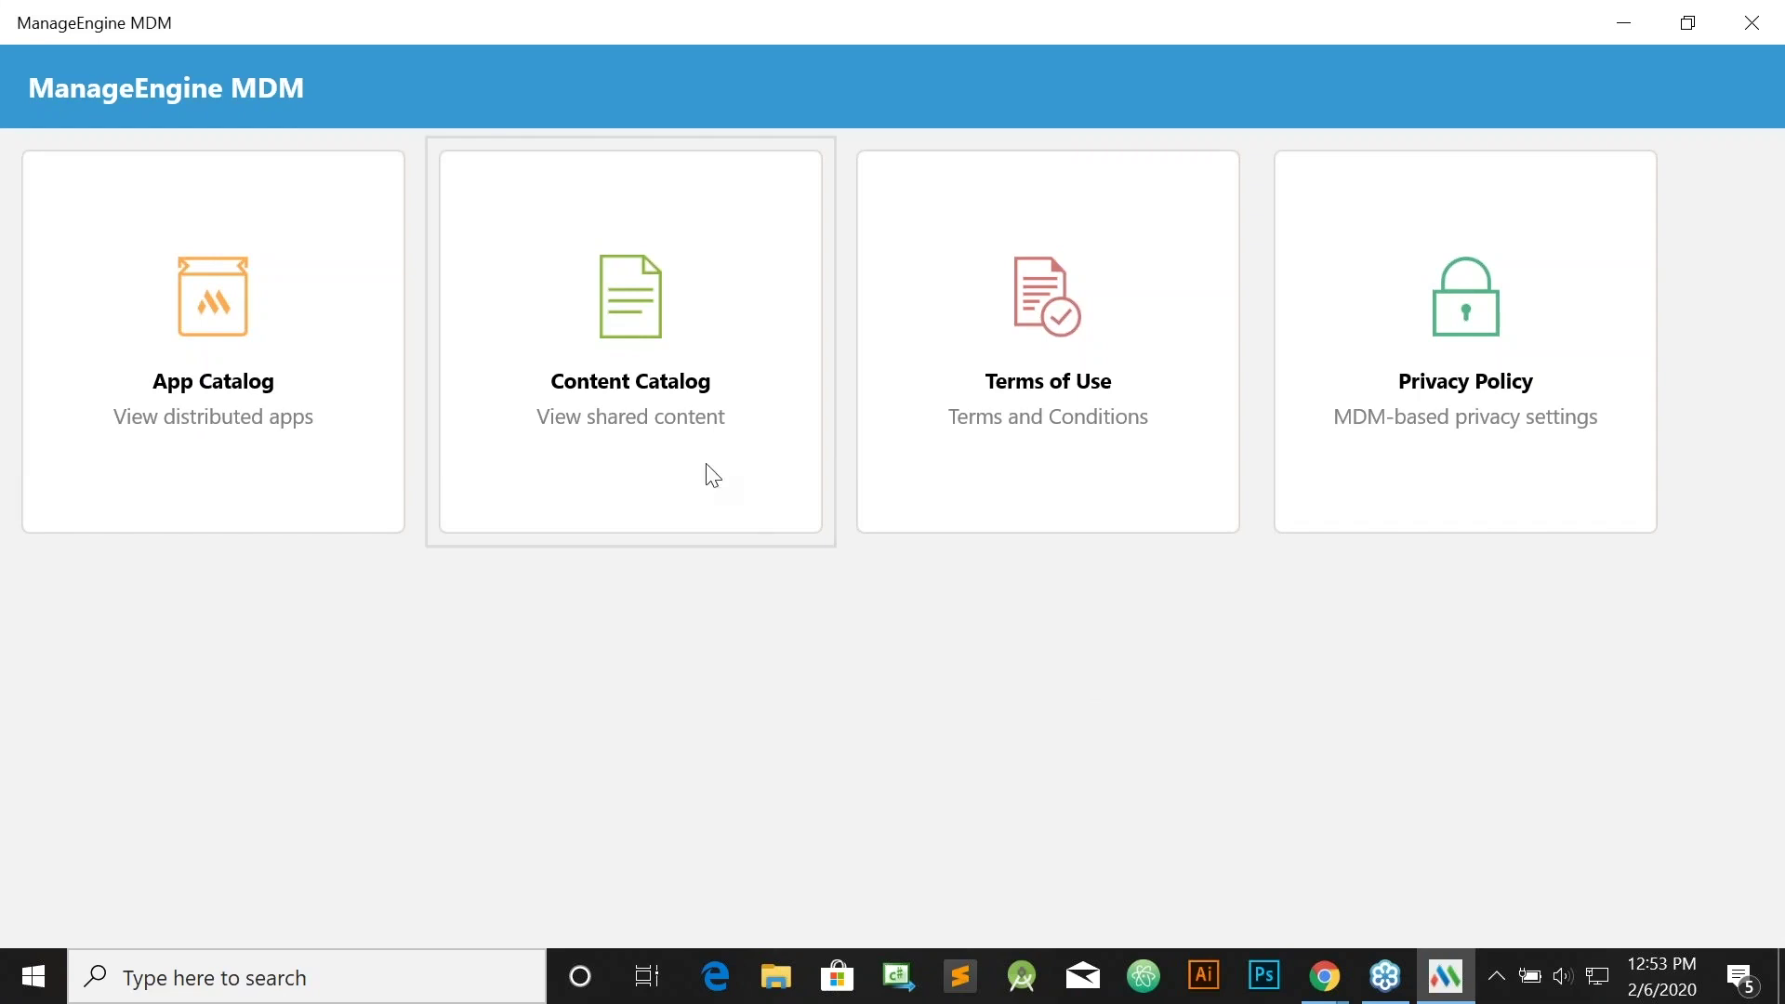
pyautogui.click(662, 425)
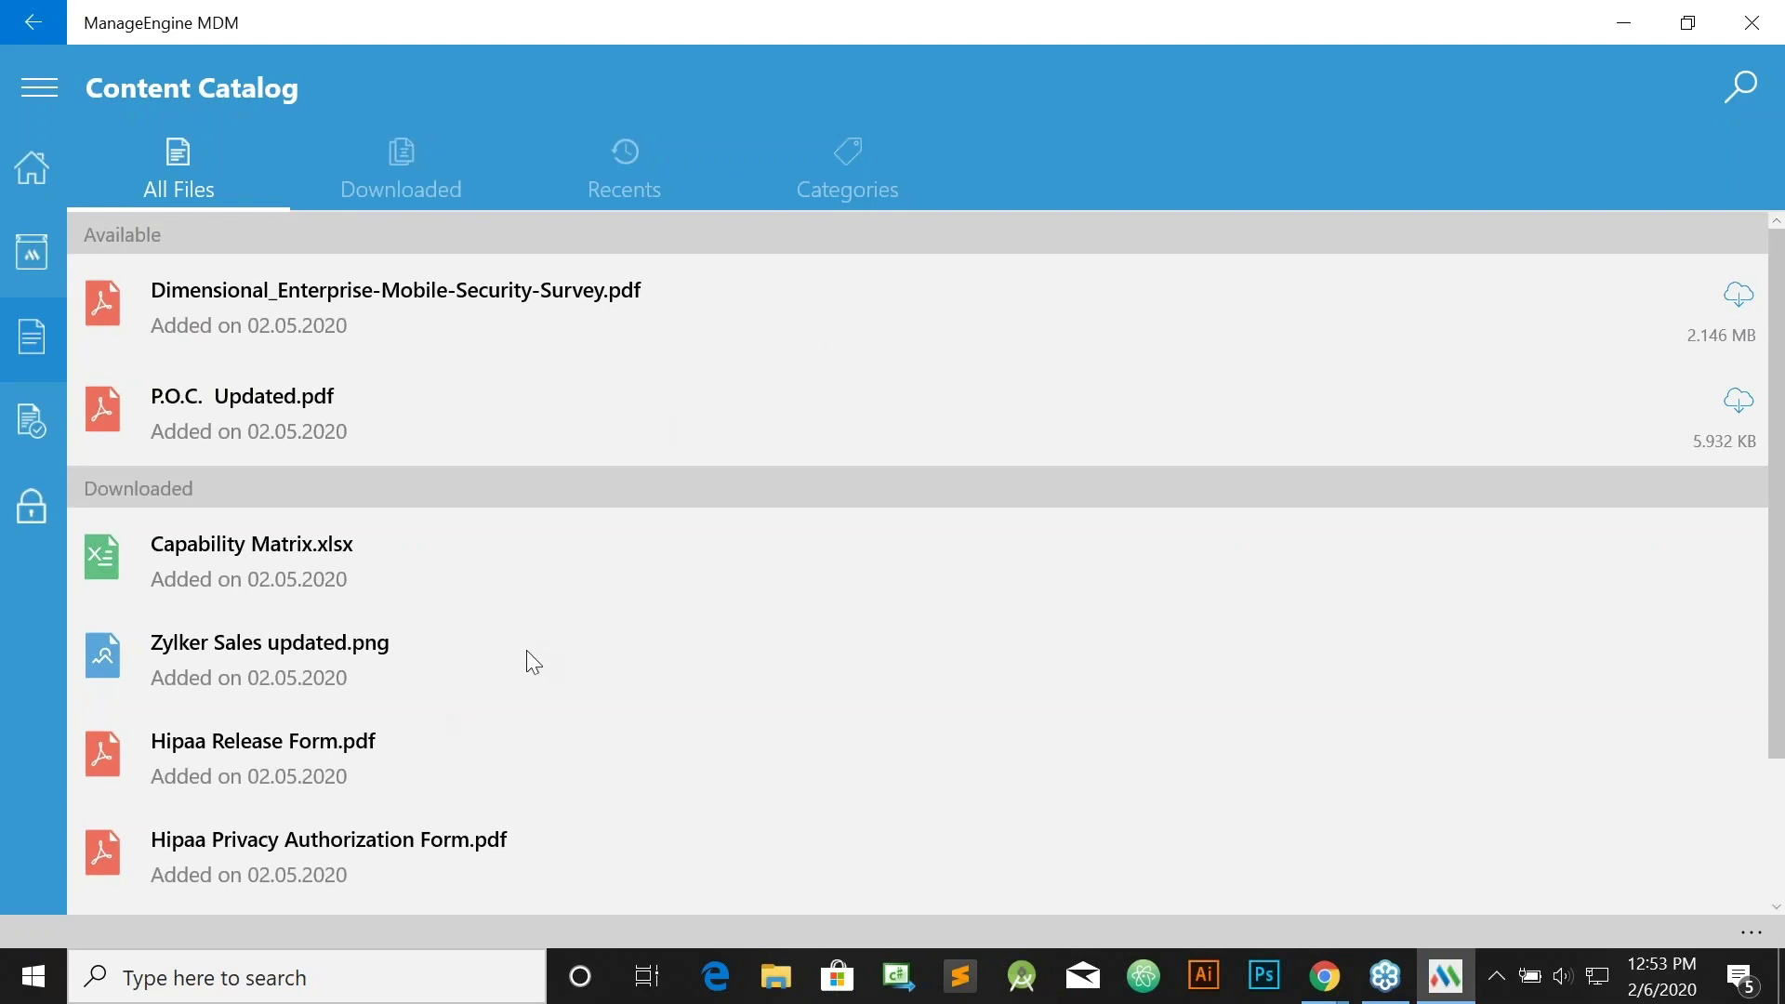
# Review the shared documents in the Content Catalog as all files, downloaded, recent, and by category.
pyautogui.scroll(-2, 530, 662)
pyautogui.scroll(2, 530, 662)
pyautogui.click(411, 154)
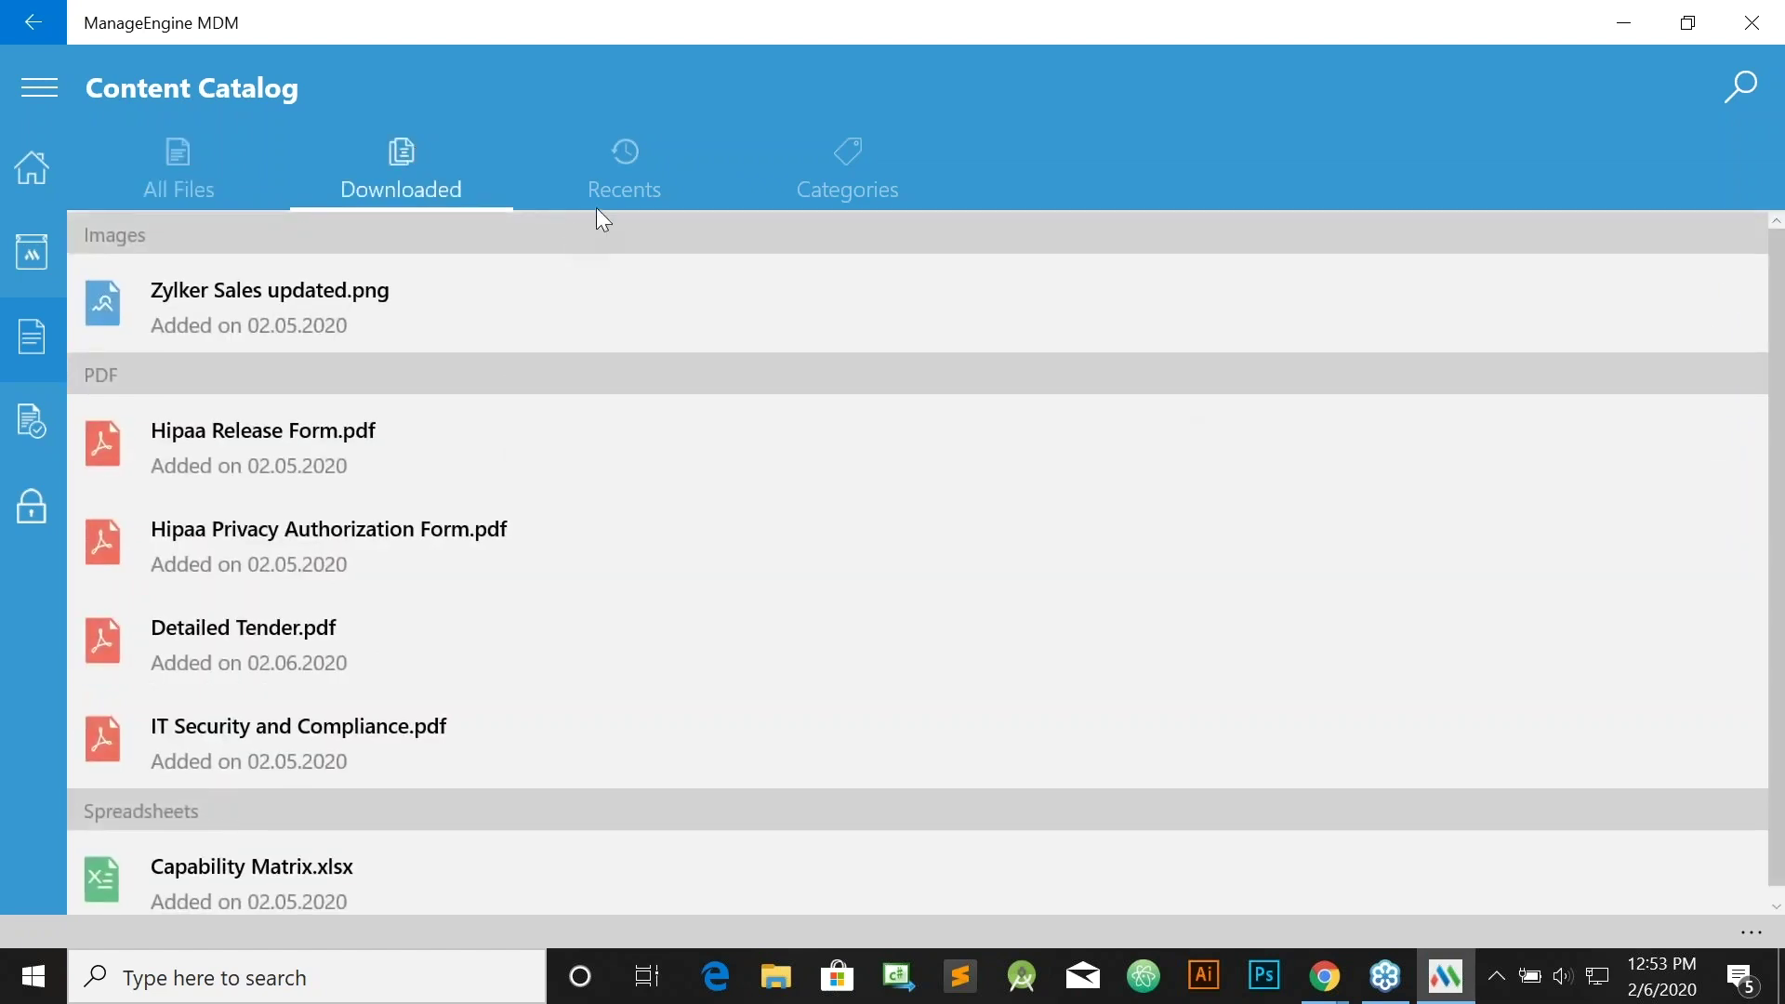
pyautogui.click(614, 187)
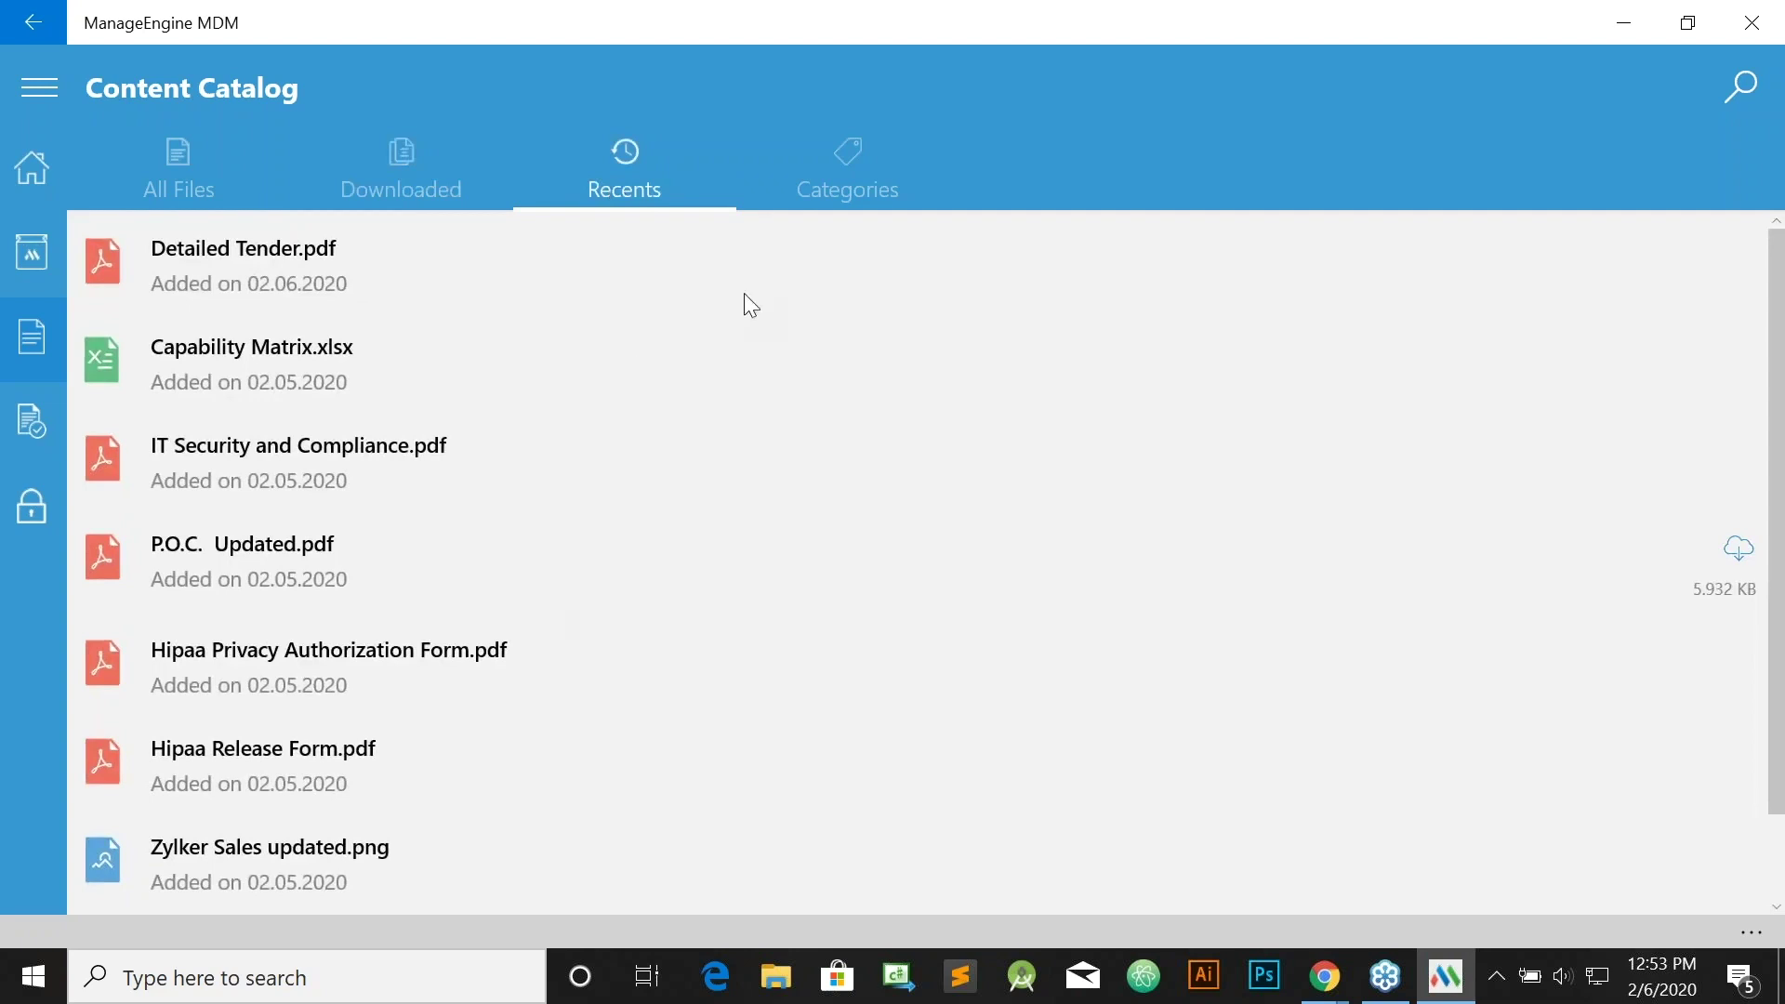
pyautogui.click(835, 168)
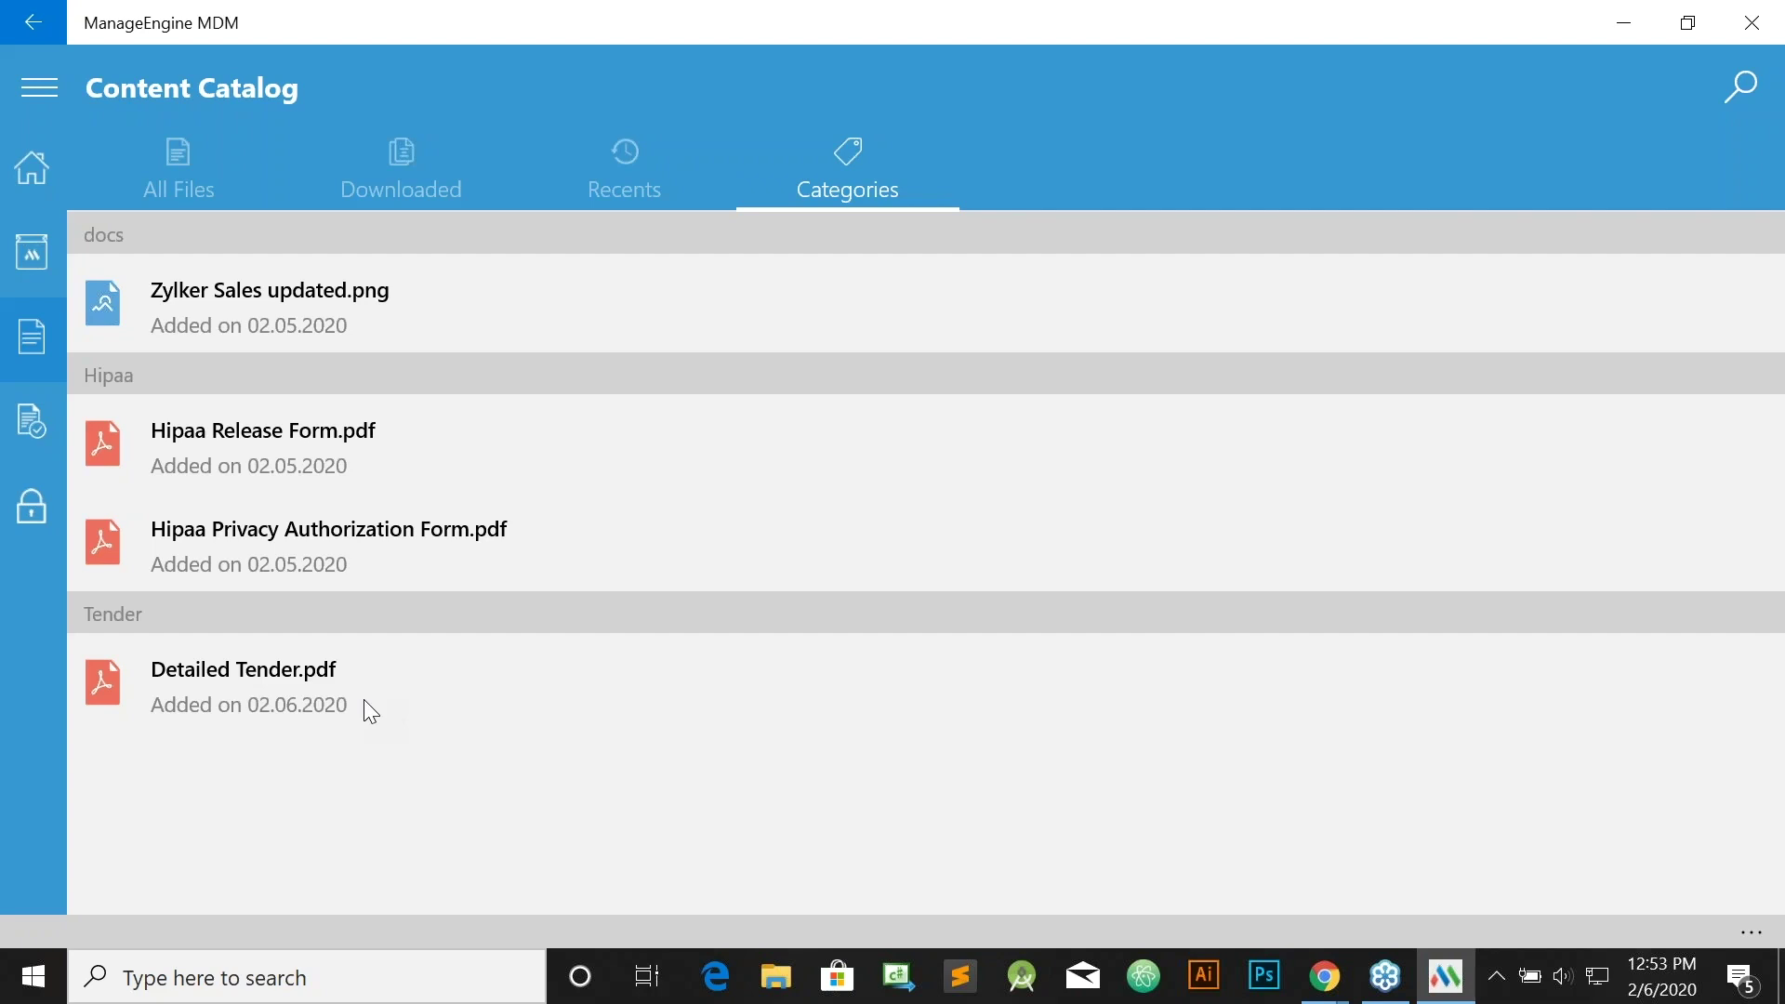
# Switch to the Mobile Device Manager Plus browser window and try to share the General compliance document with the HRTEST-AL55 device.
pyautogui.hotkey('alt', 'Tab')
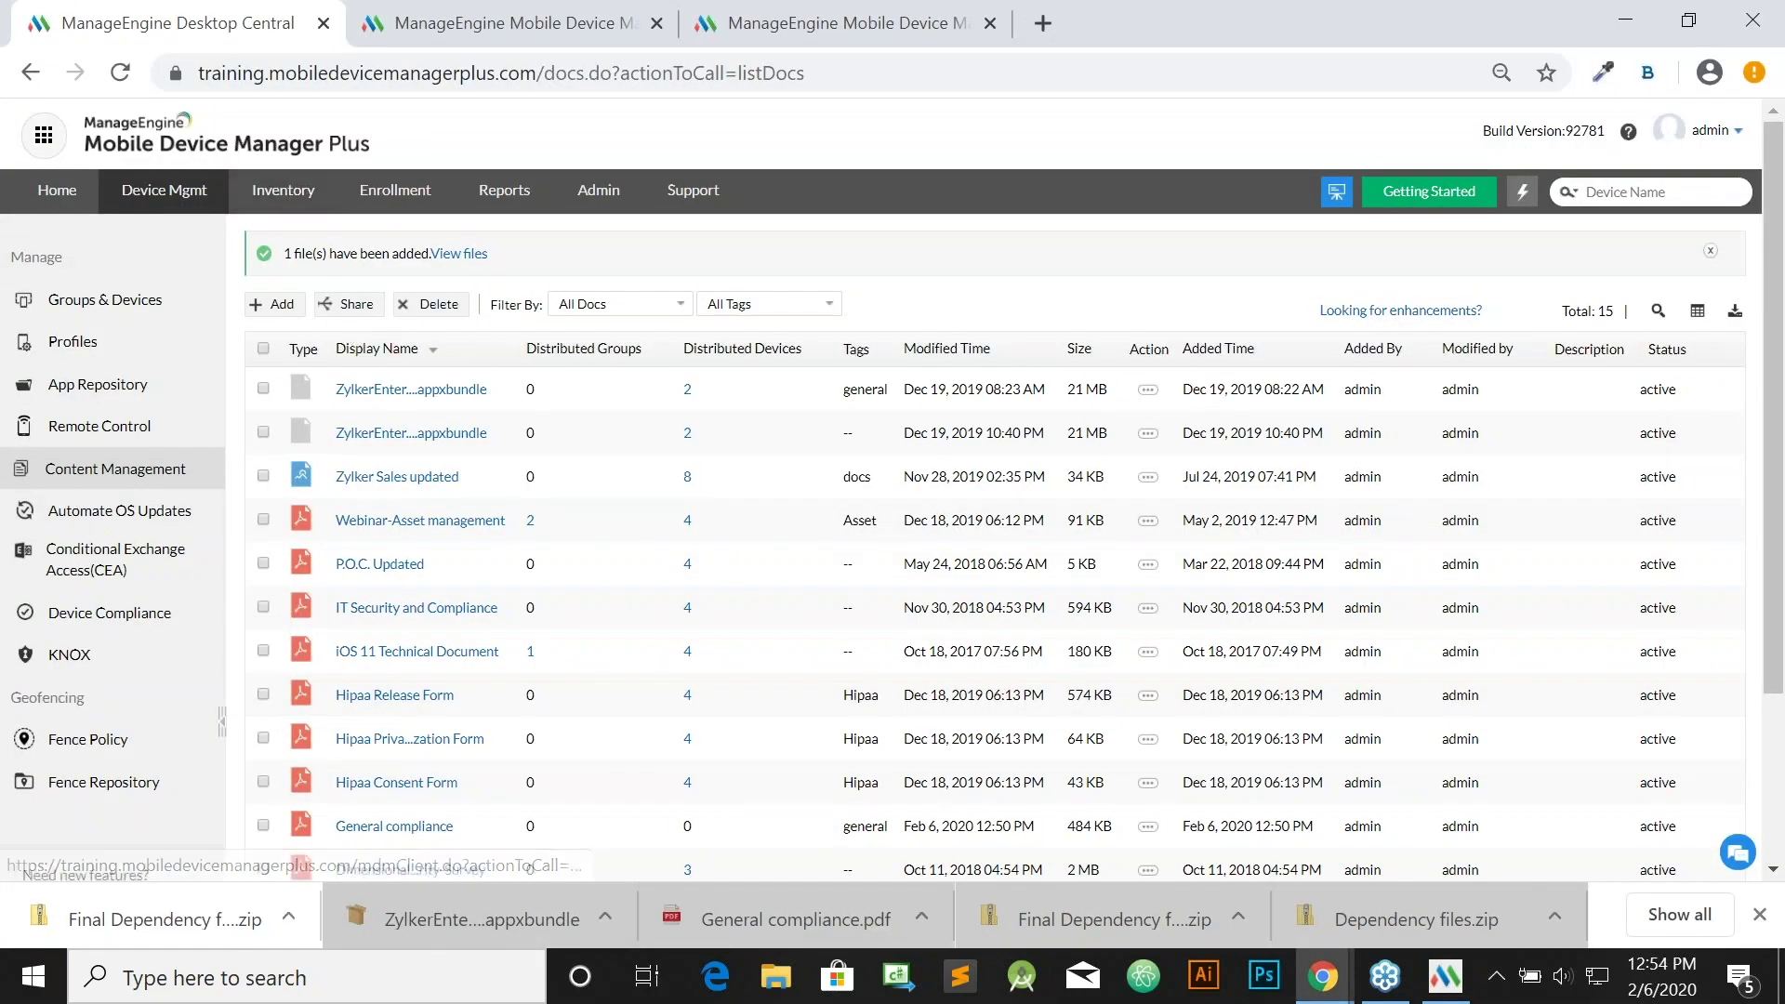
pyautogui.scroll(-1, 282, 688)
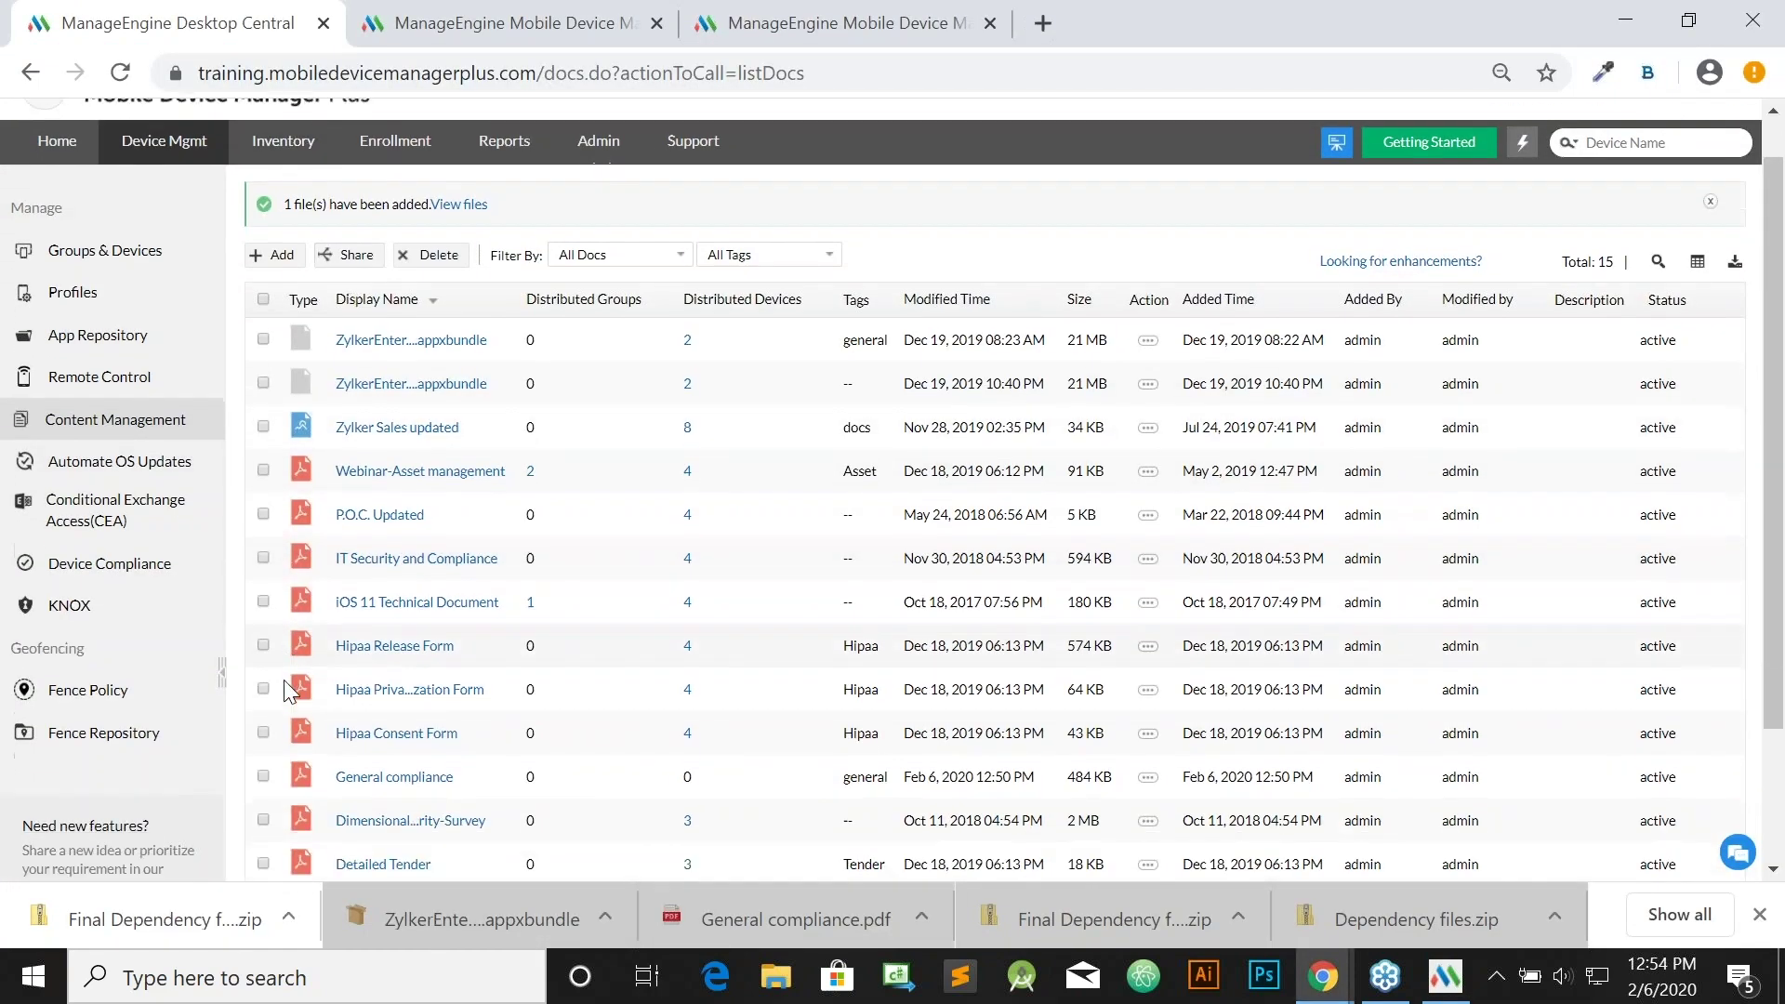
pyautogui.click(265, 770)
pyautogui.scroll(1, 349, 613)
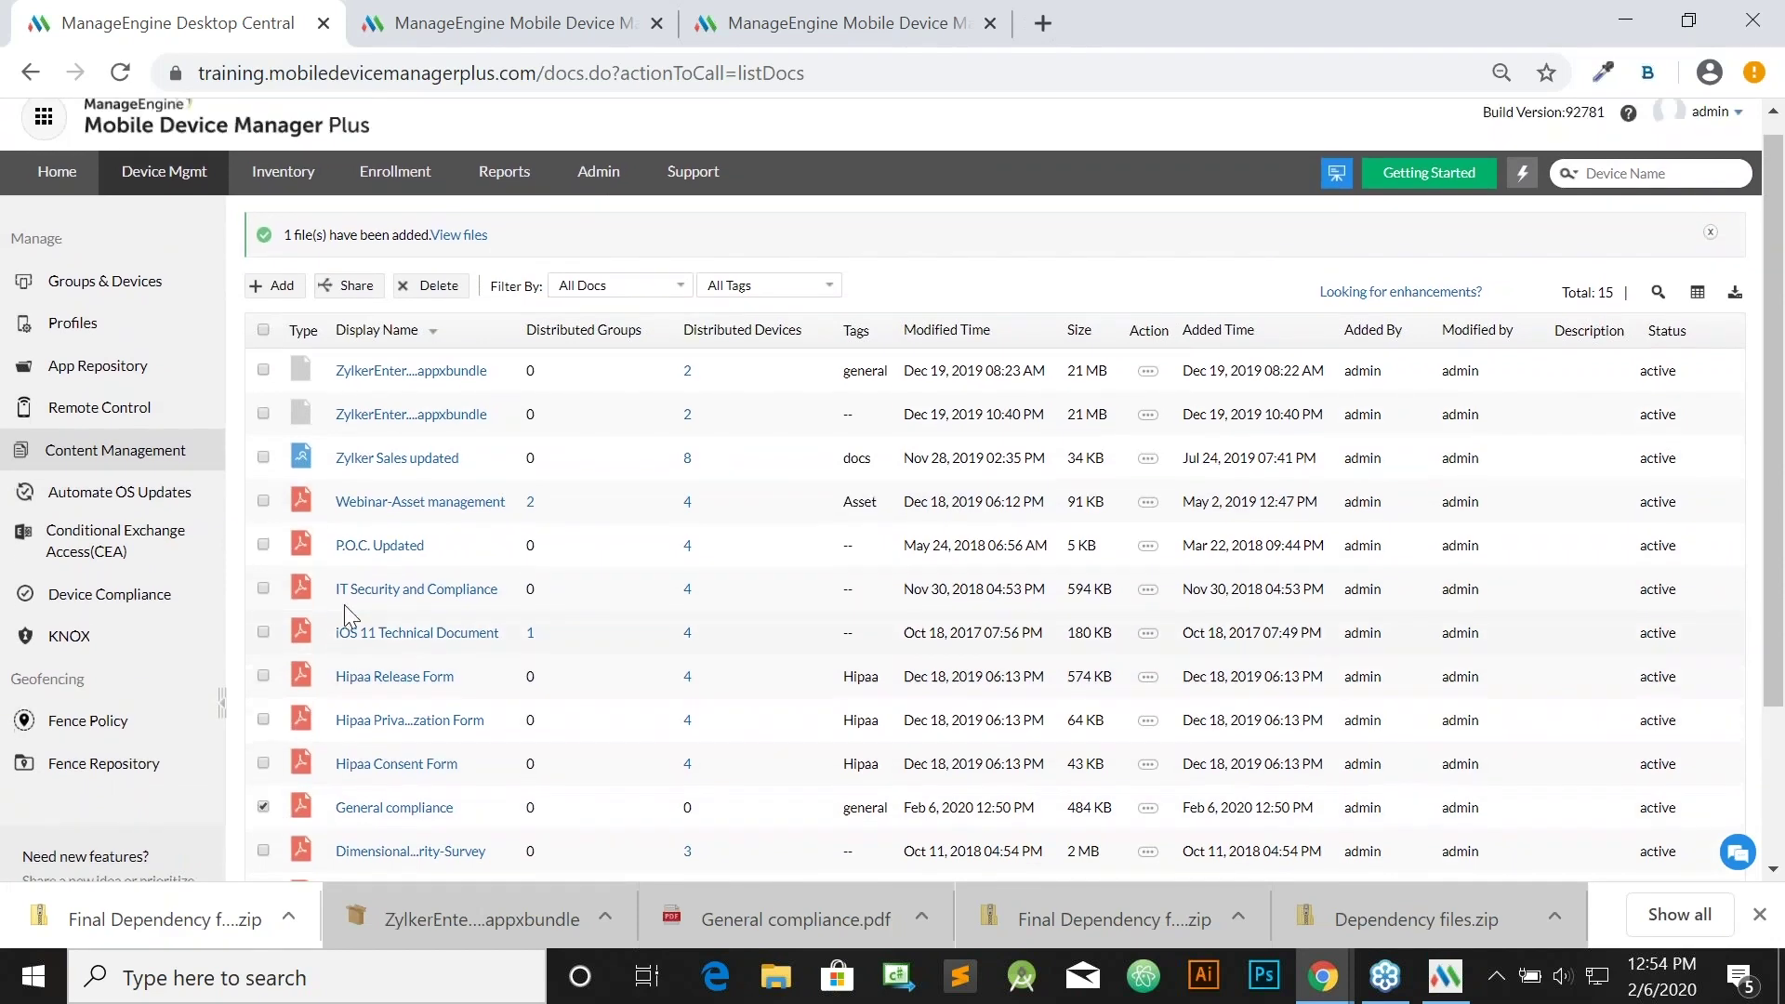
pyautogui.click(362, 312)
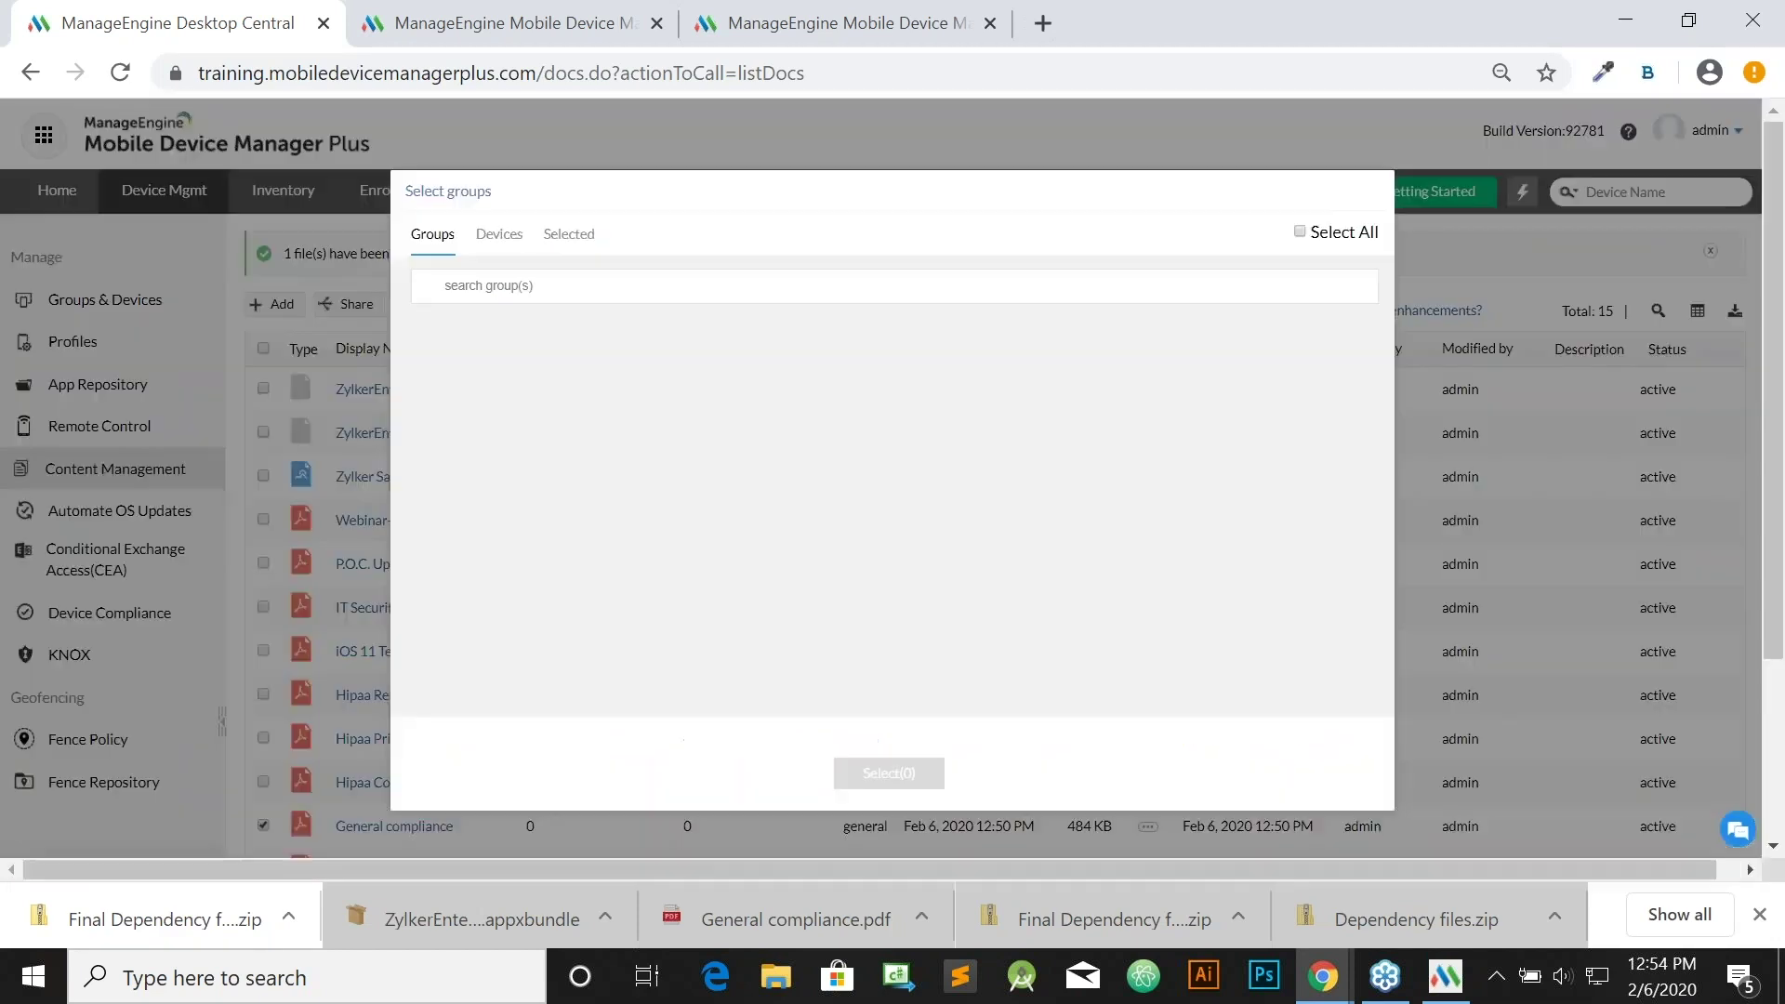
pyautogui.click(499, 240)
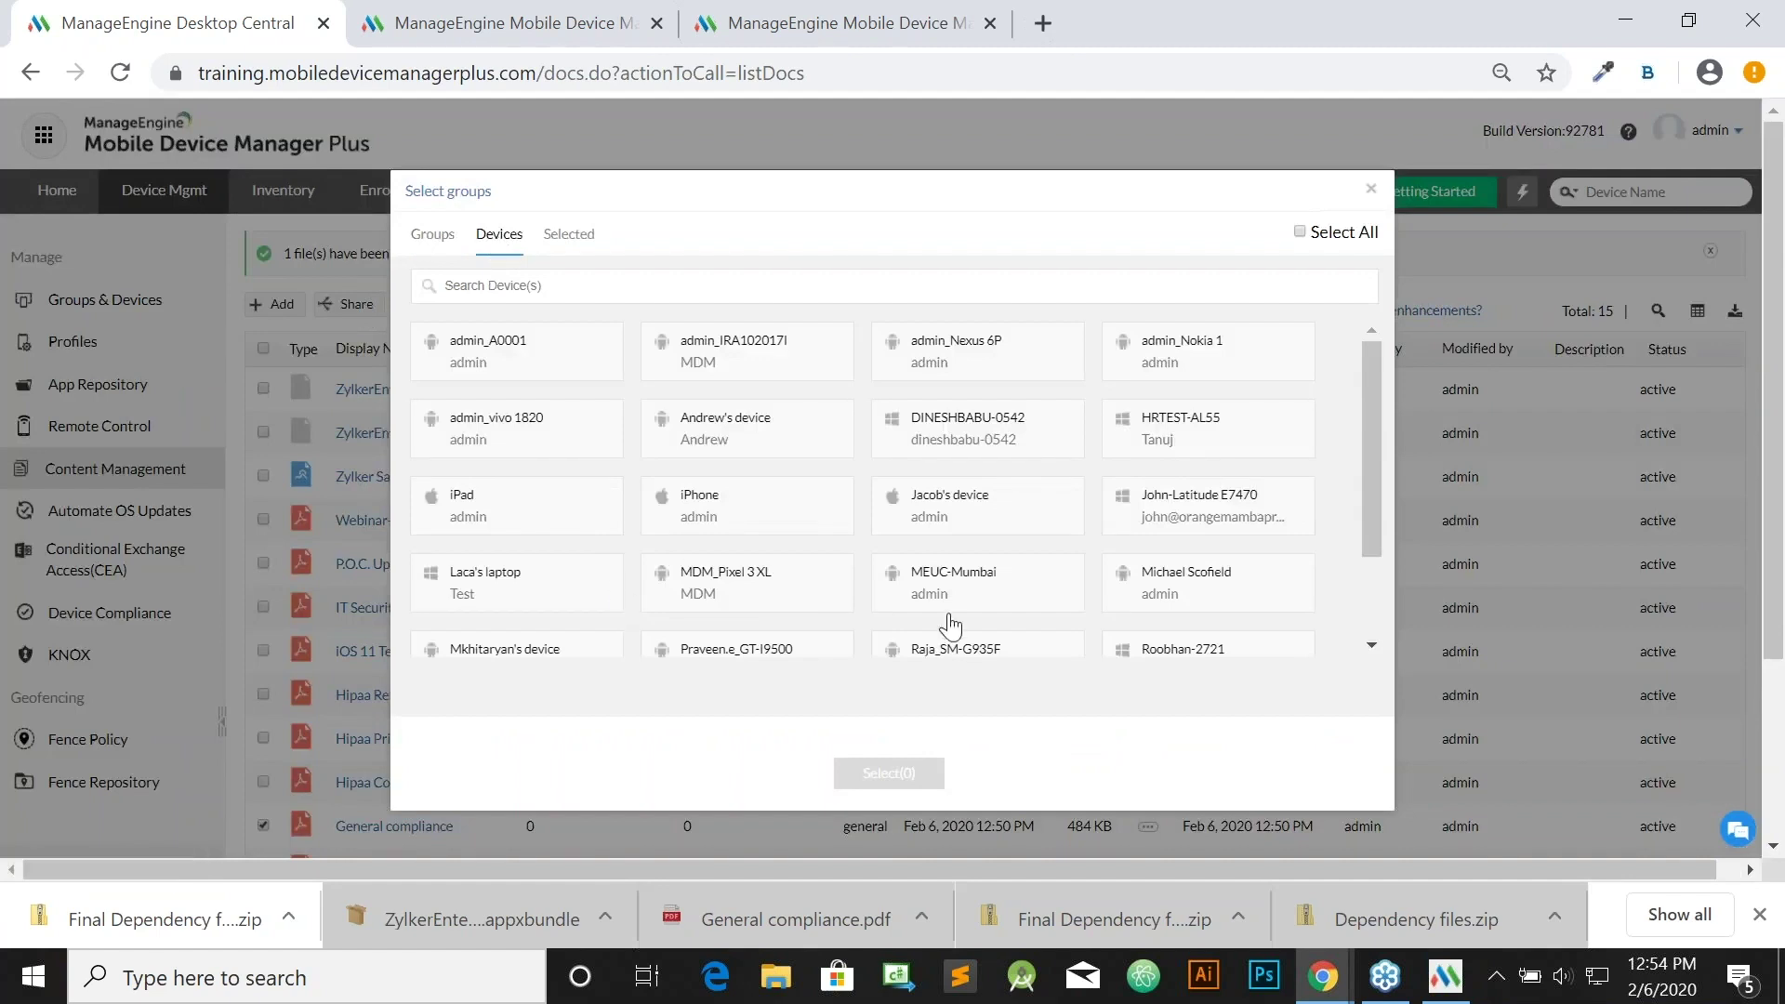
pyautogui.click(1213, 430)
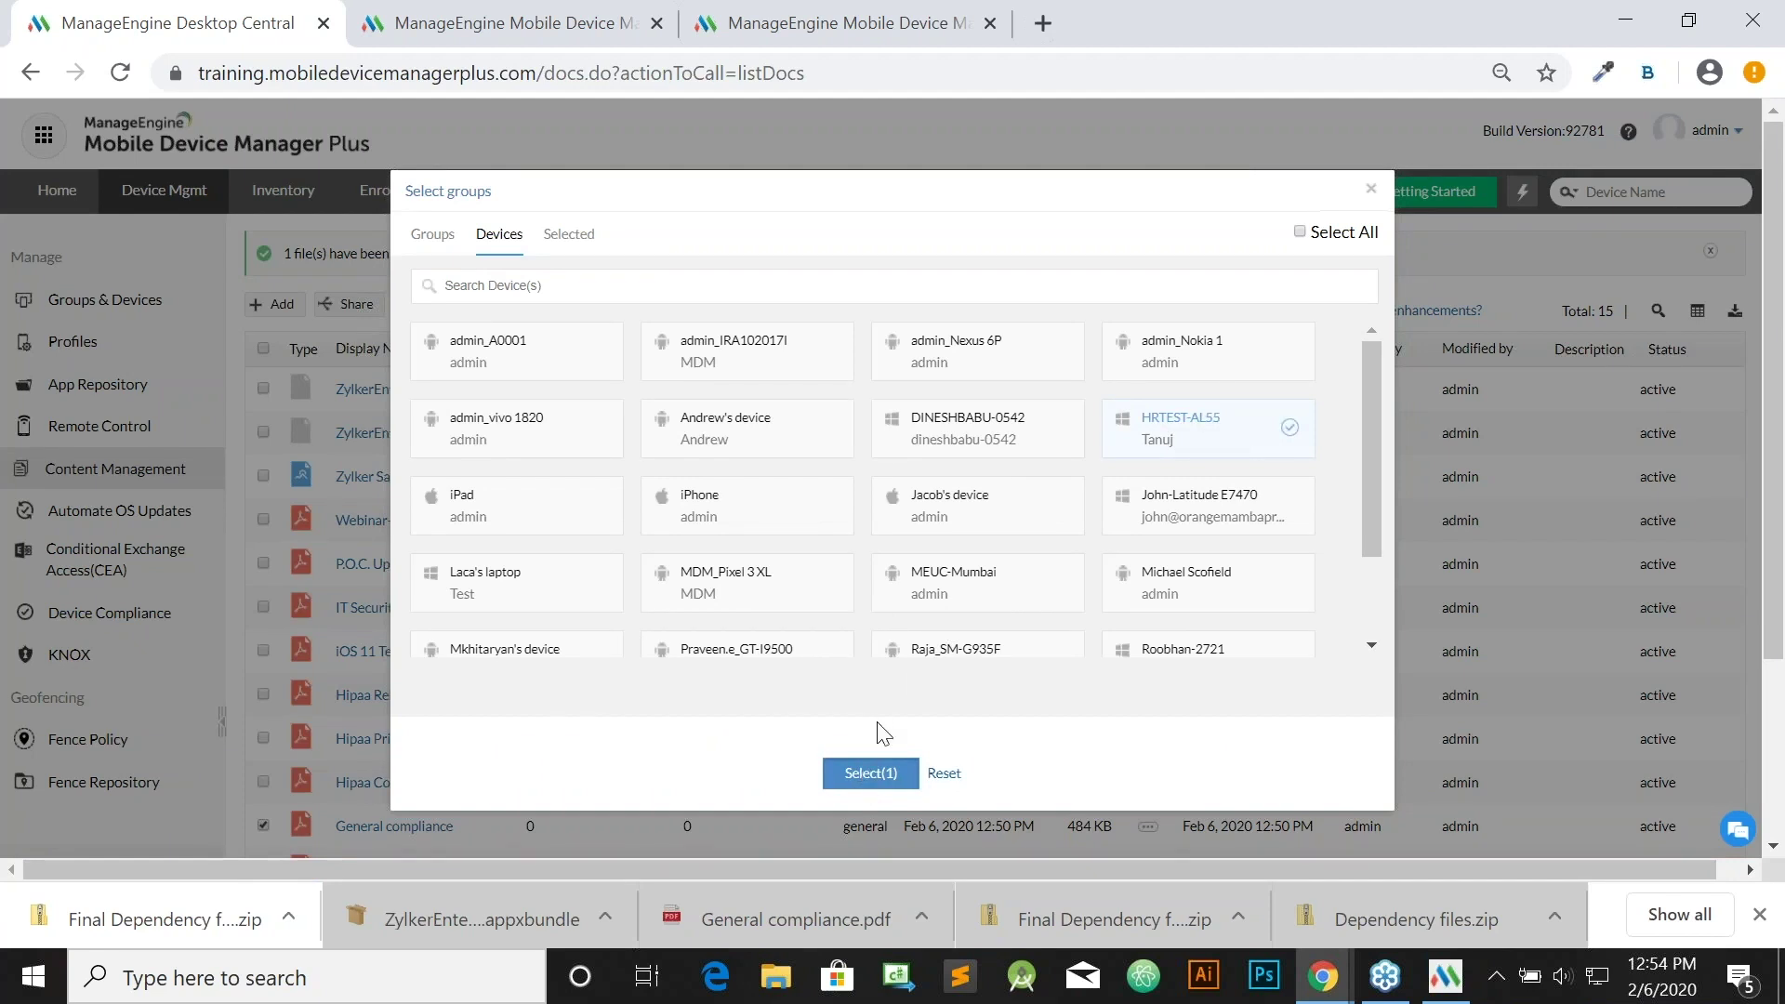
pyautogui.scroll(-3, 888, 774)
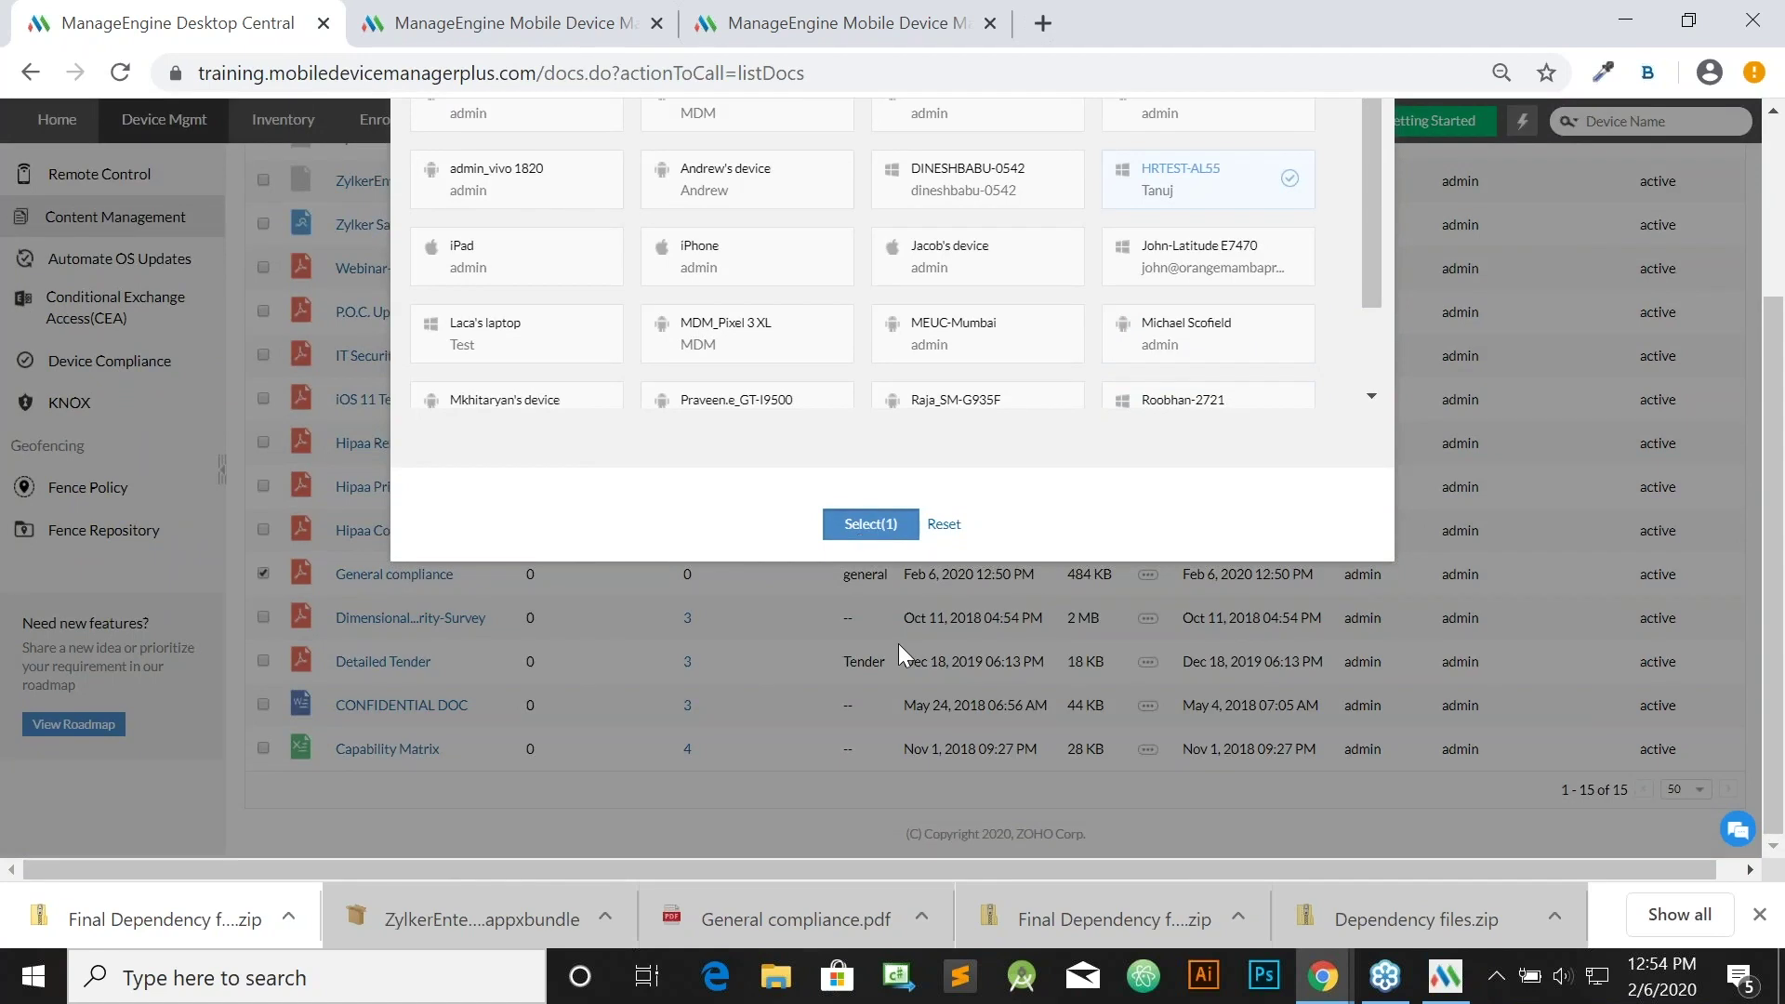
pyautogui.scroll(3, 898, 643)
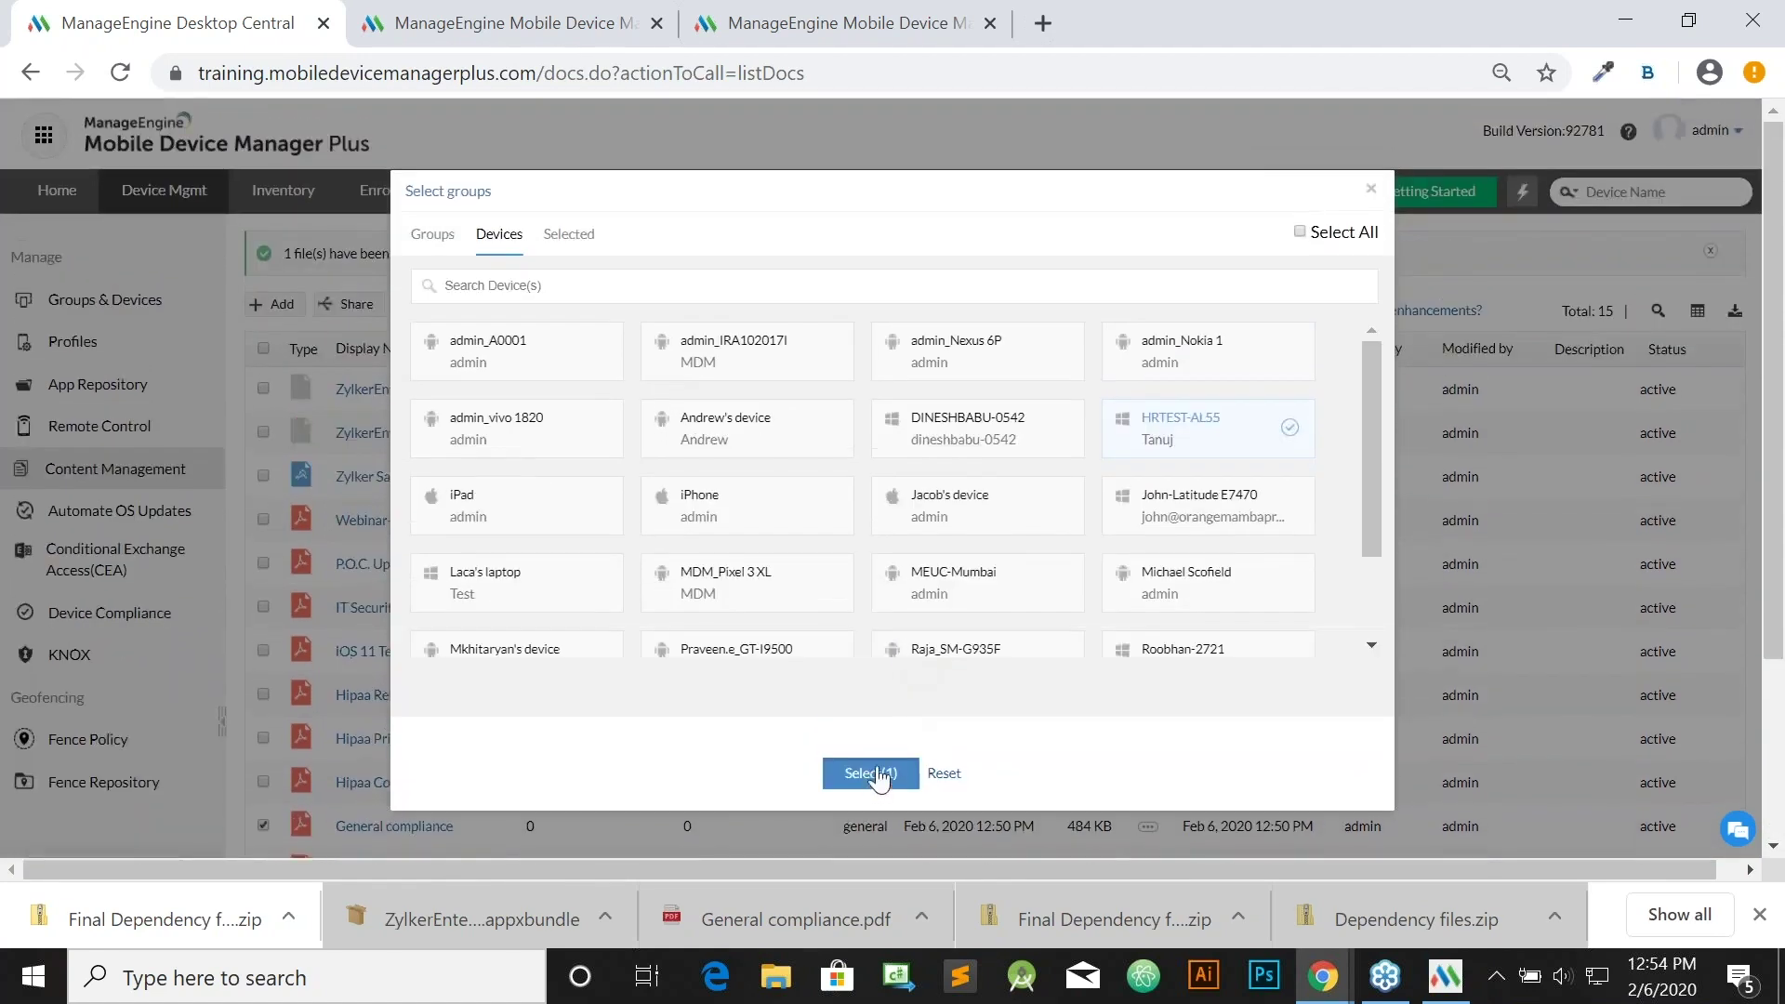
pyautogui.click(946, 775)
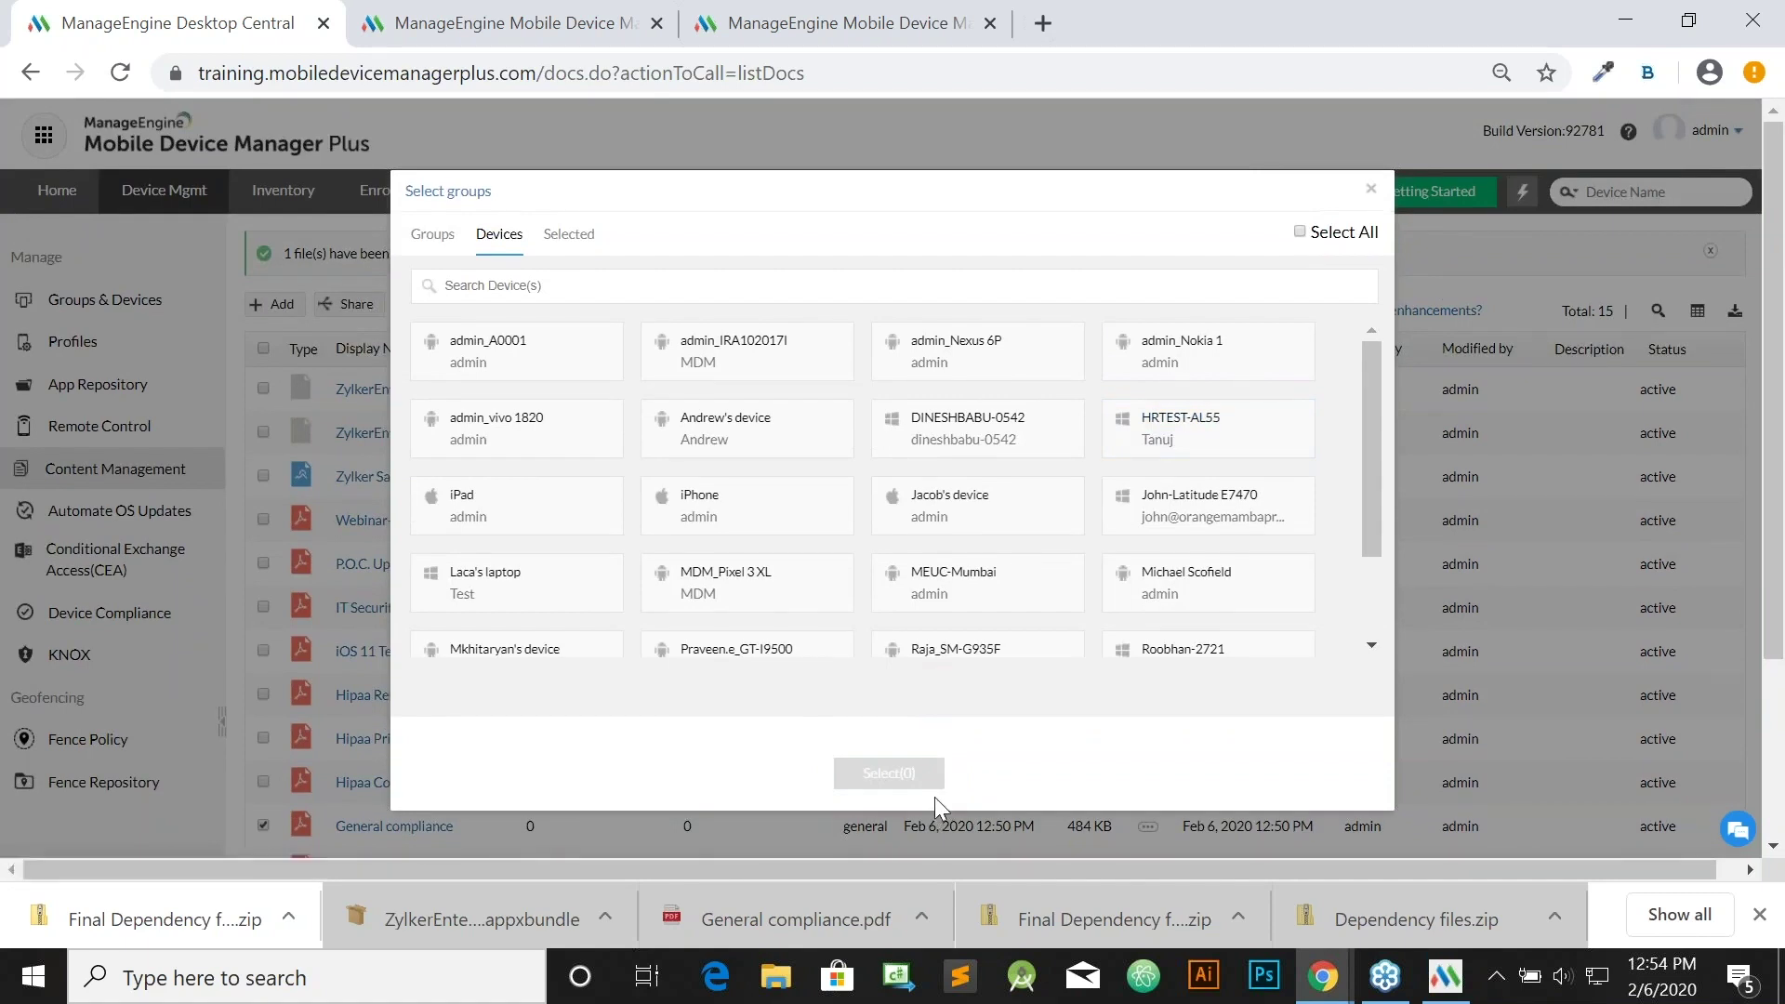
pyautogui.hotkey('alt', 'Tab')
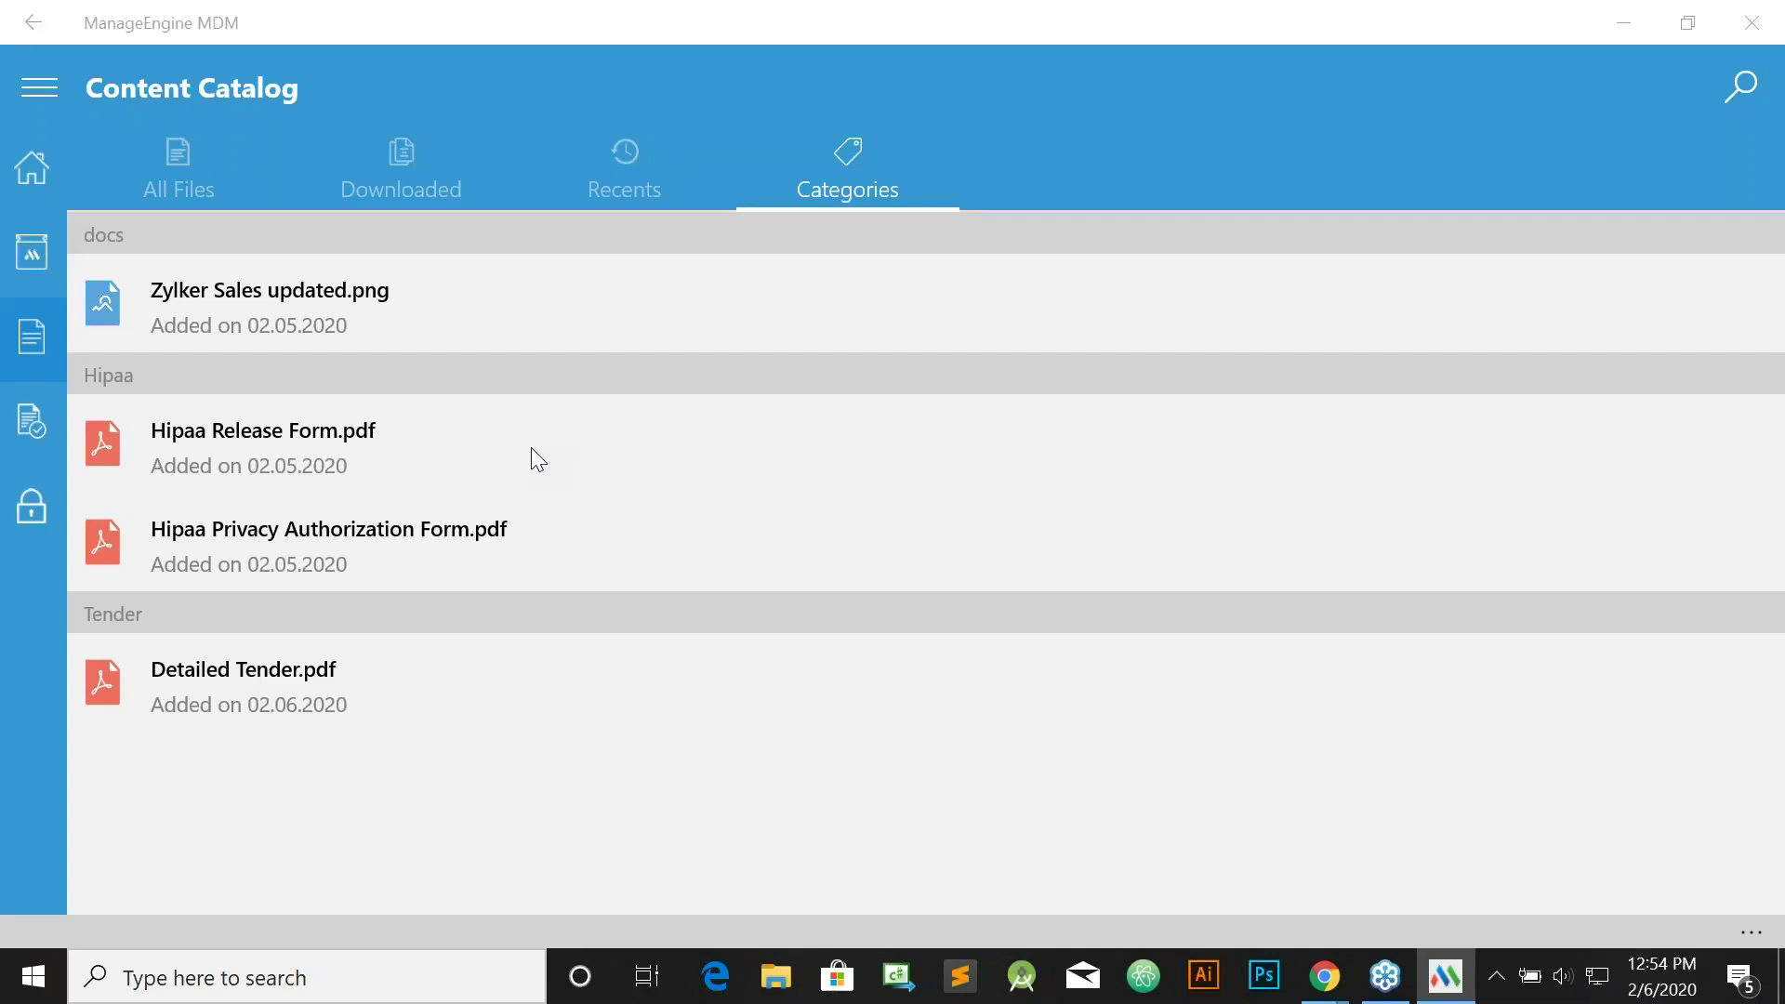
pyautogui.hotkey('alt', 'Tab')
pyautogui.click(1372, 192)
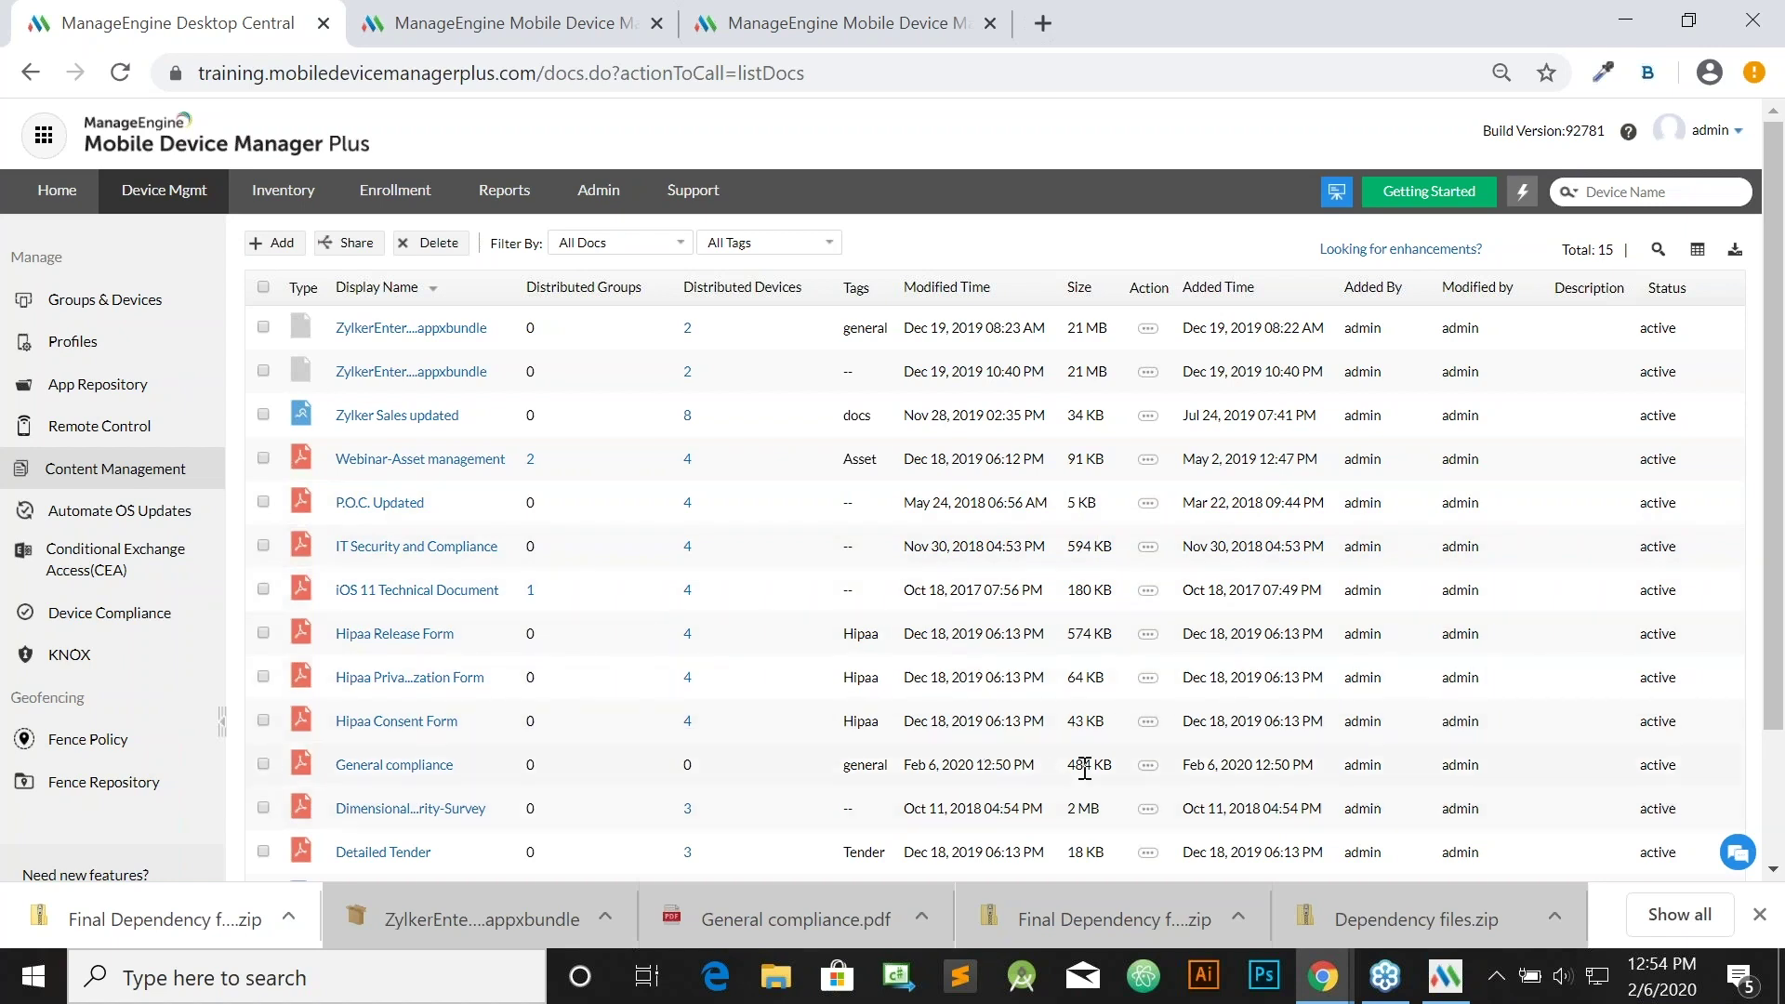
# View the editable file, description and tag settings of the General compliance document without modifying them.
pyautogui.click(1145, 778)
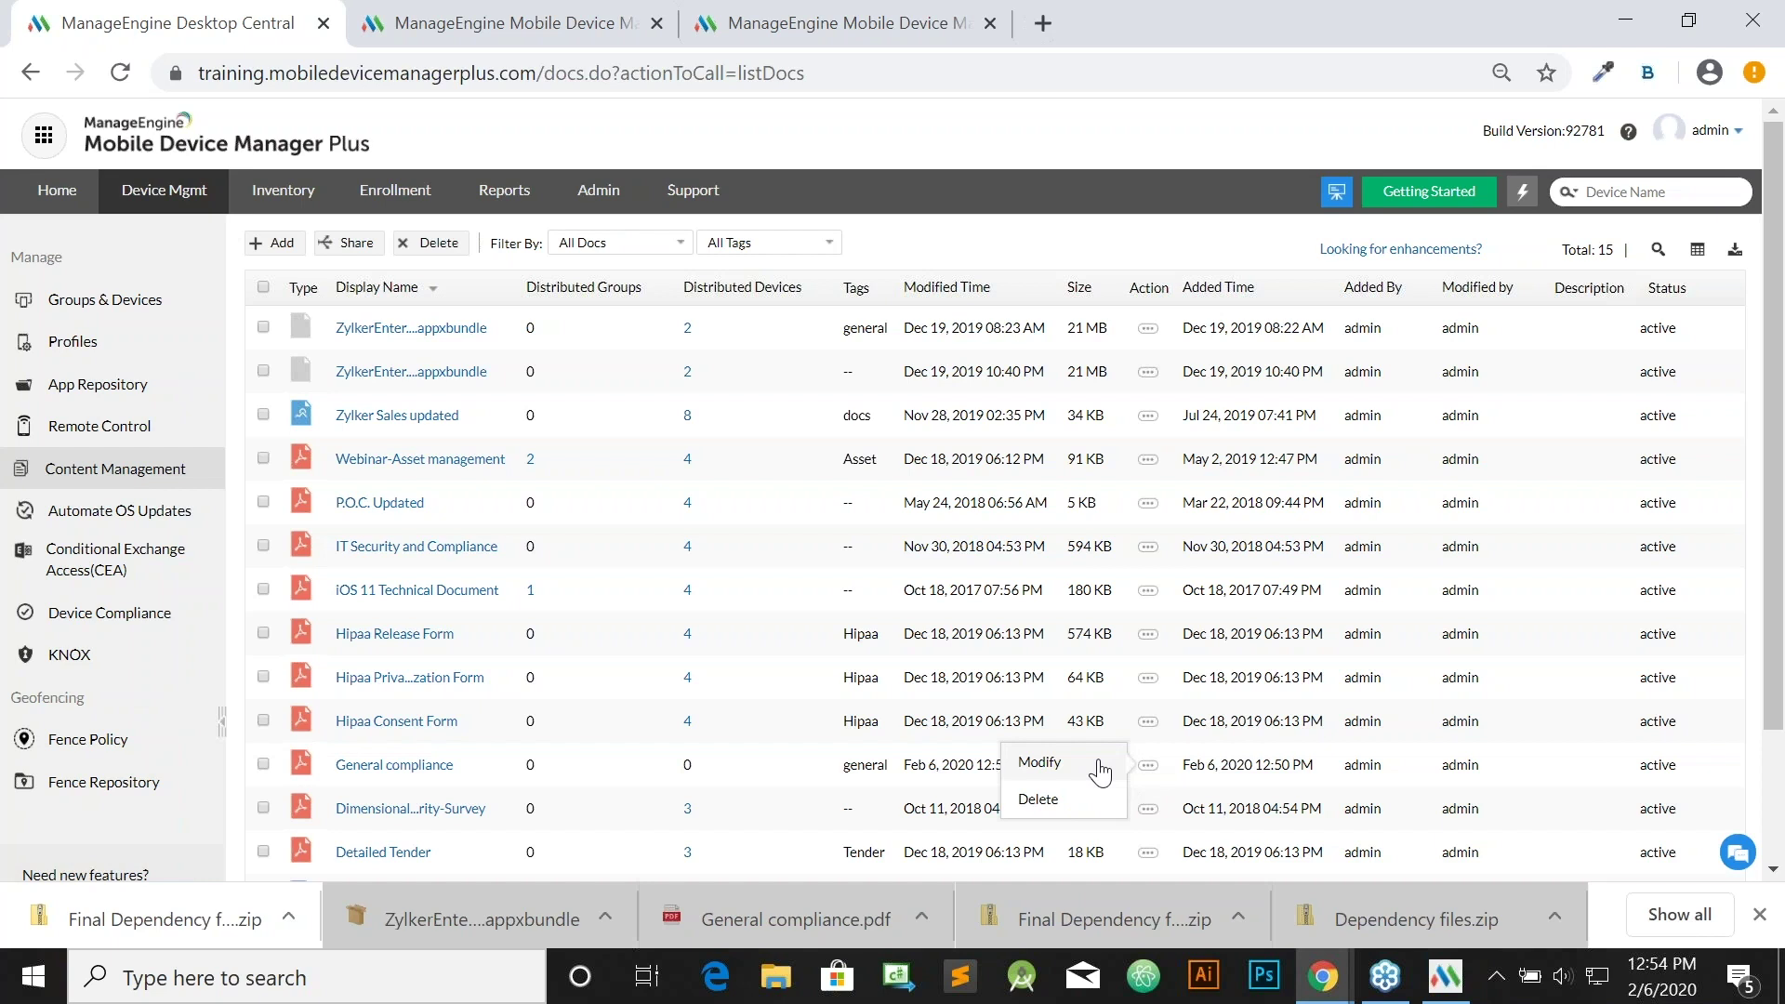
pyautogui.click(1040, 763)
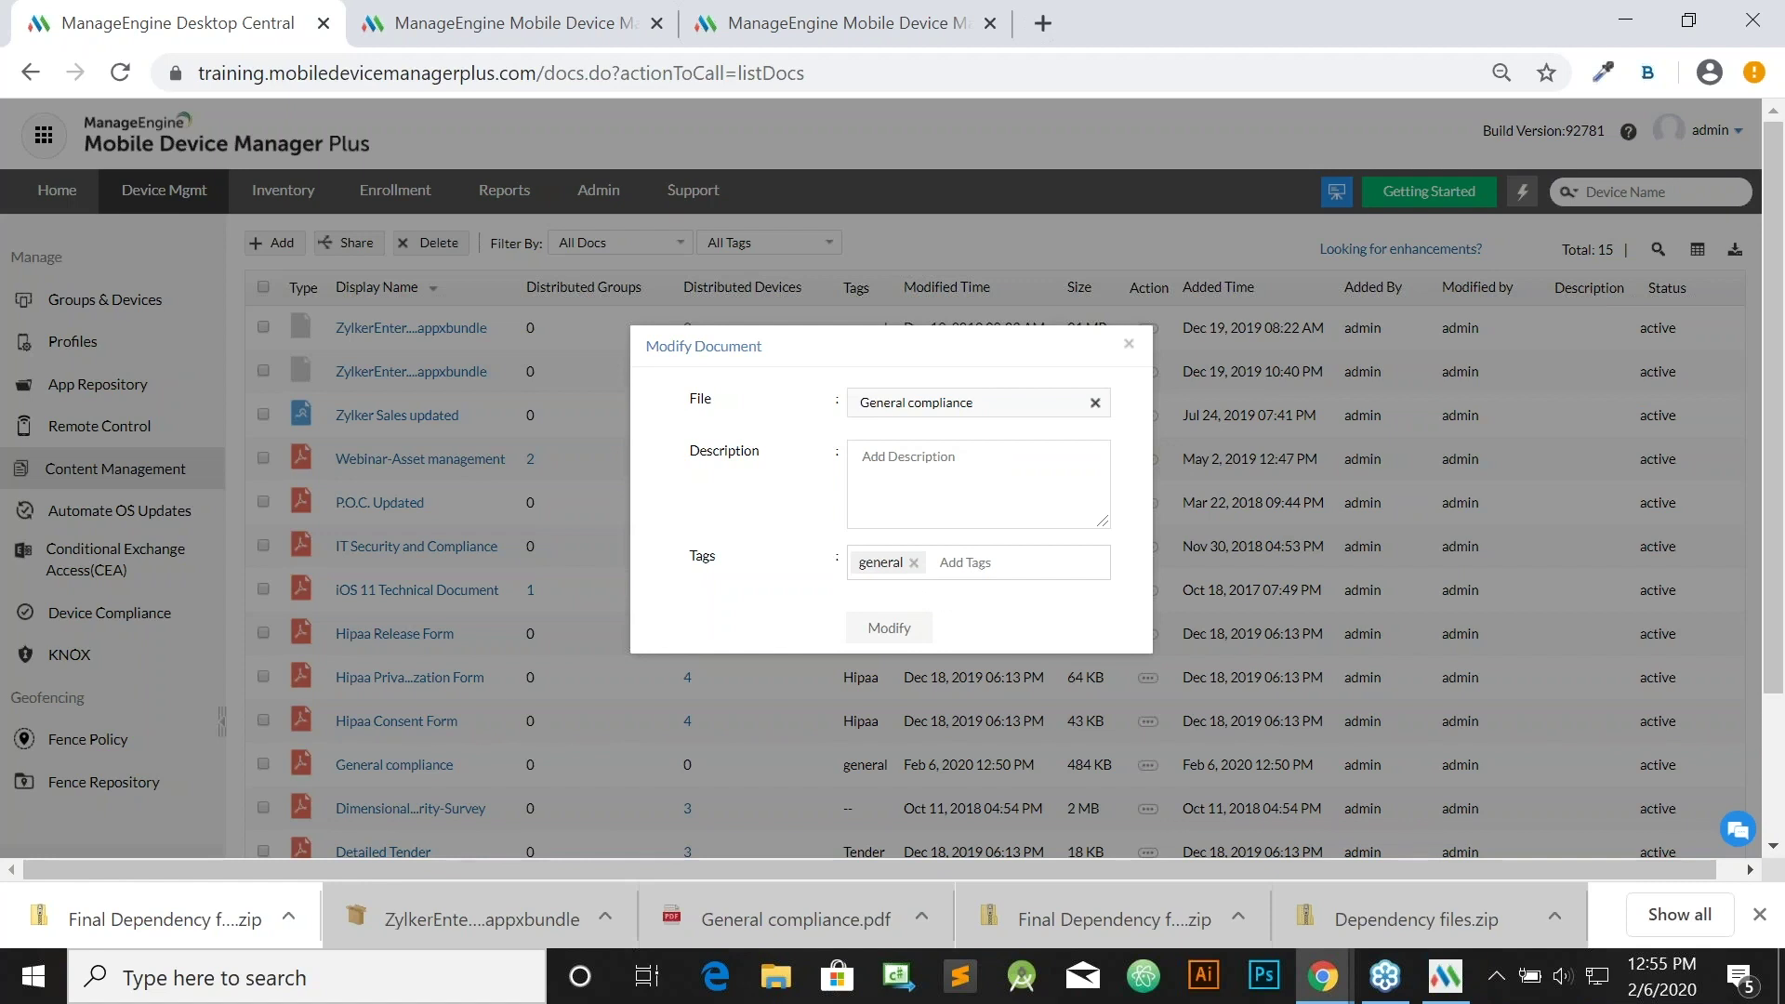
pyautogui.click(1131, 351)
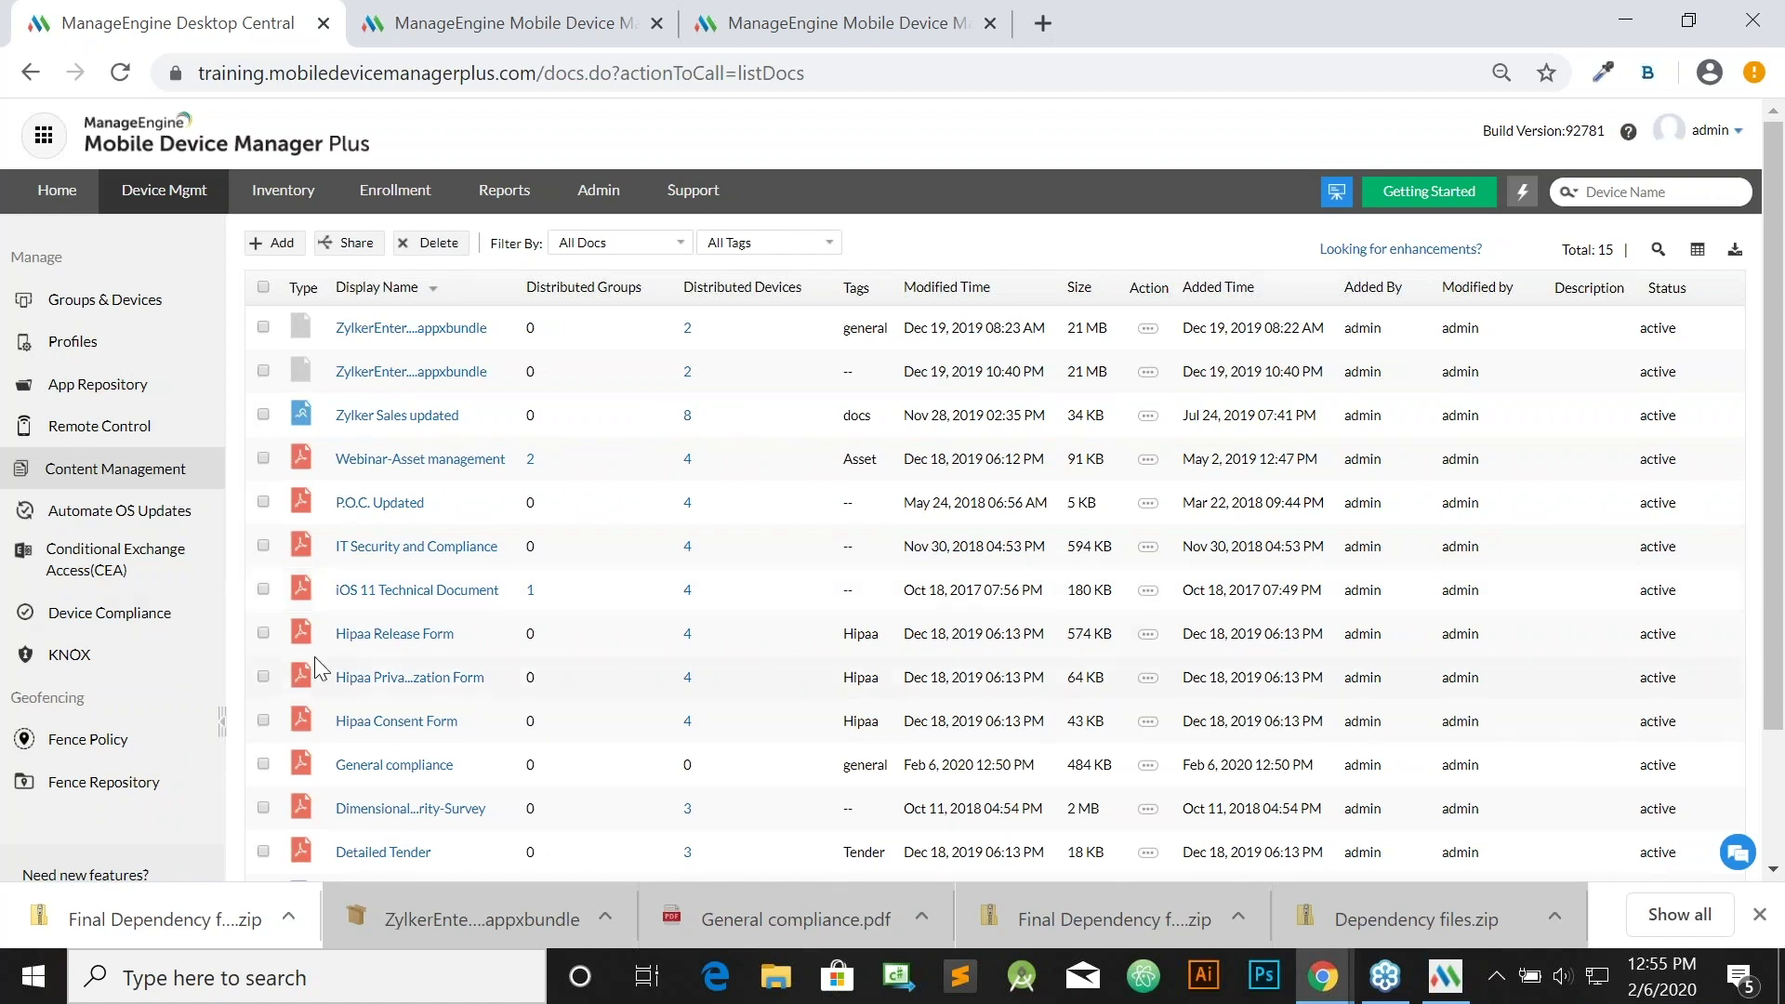
# Delete the Hipaa Release Form from the managed documents and from the devices it was distributed to.
pyautogui.click(263, 634)
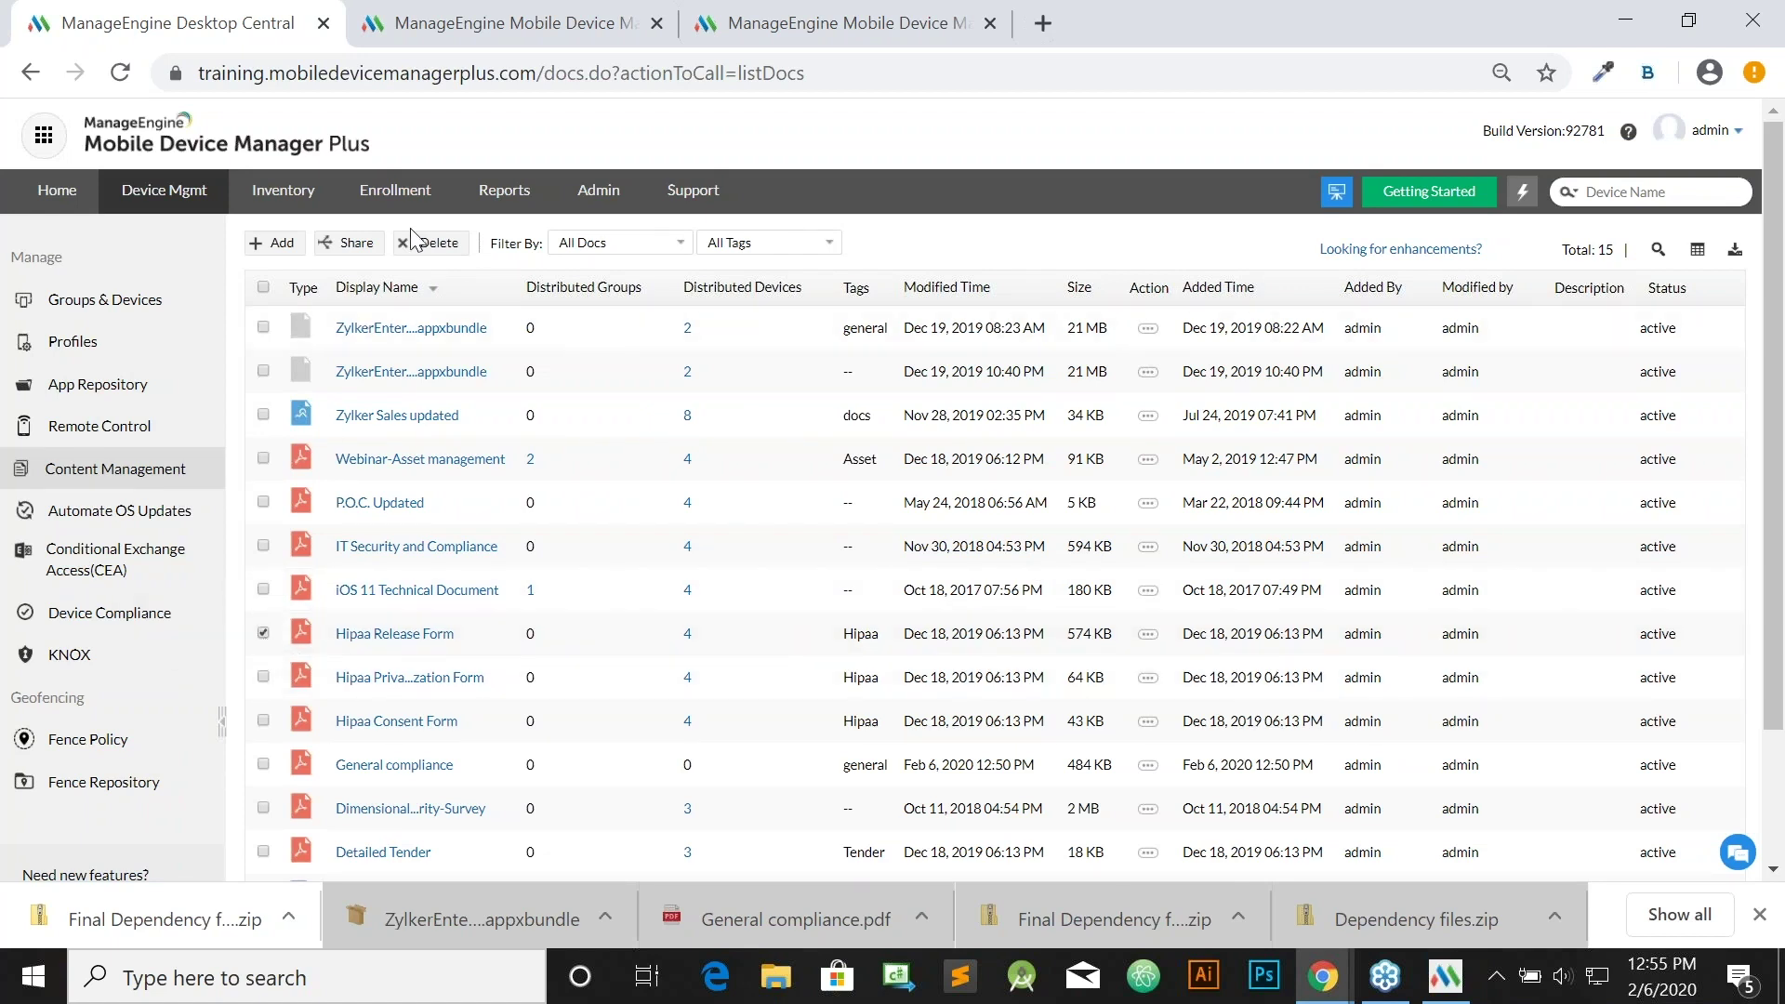
pyautogui.click(430, 243)
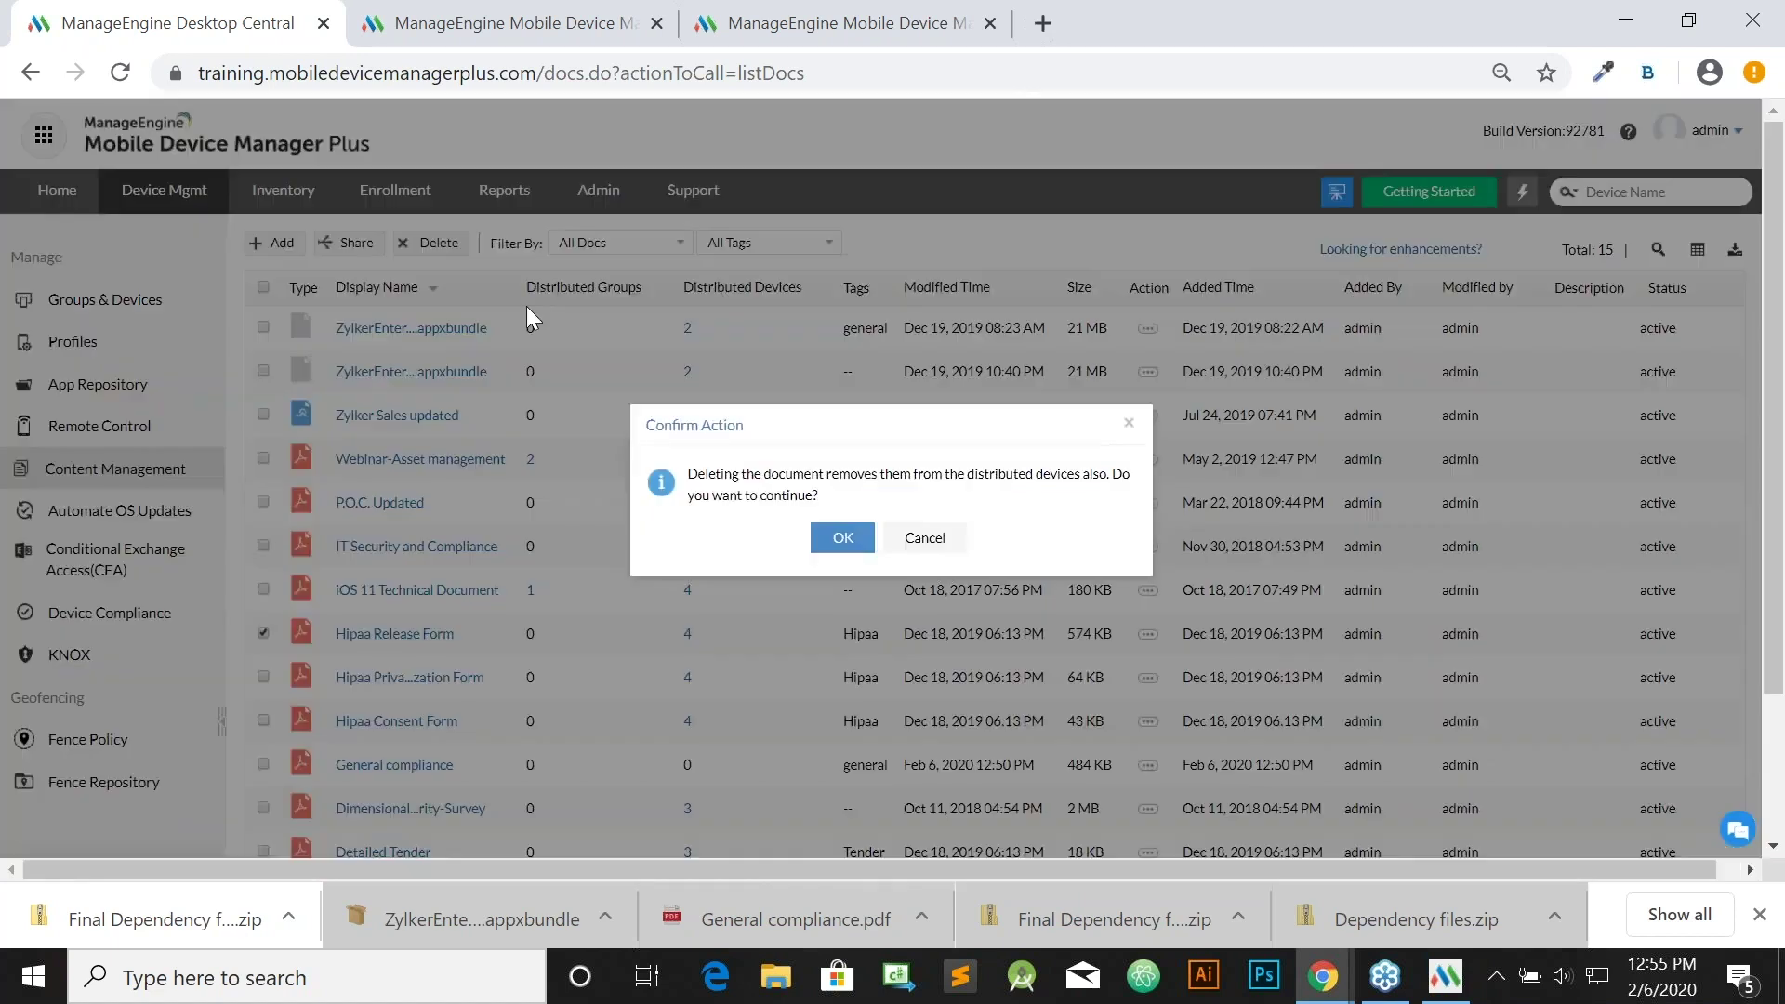
pyautogui.click(844, 539)
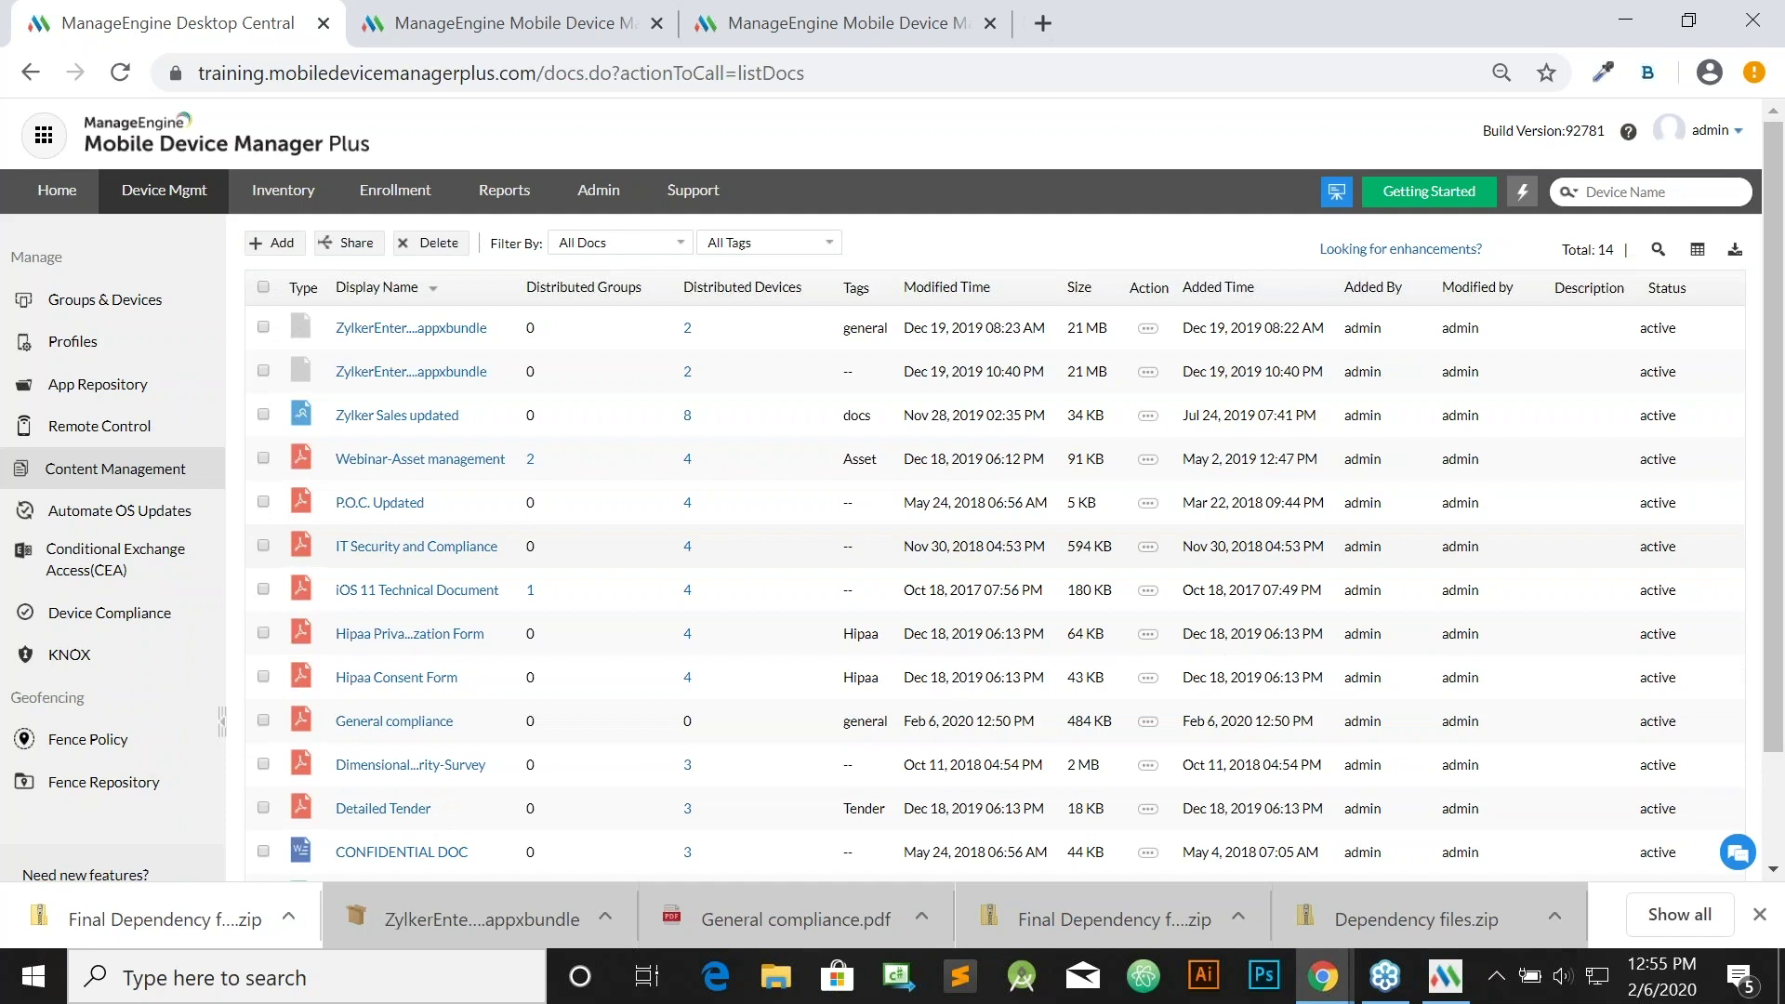
# Check the Content Catalog in the ManageEngine MDM app and advance the presentation to slide 71, Scenarios and solutions.
pyautogui.hotkey('alt', 'Tab')
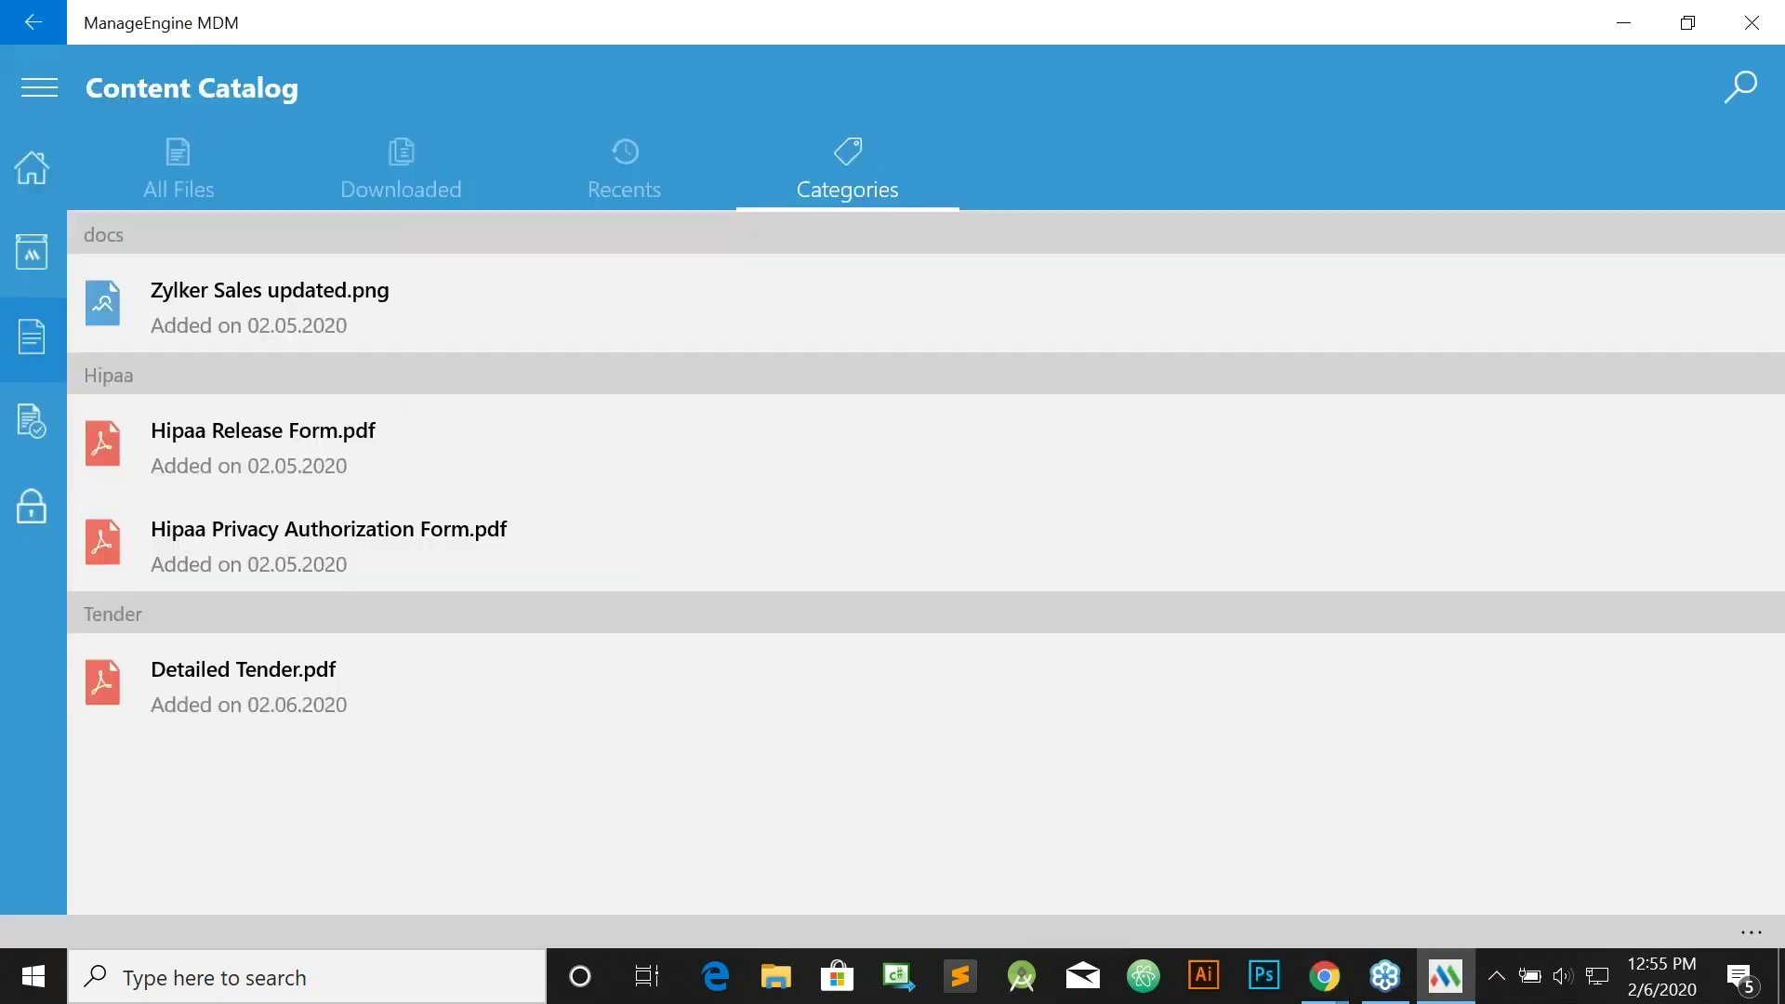
pyautogui.hotkey('alt', 'Tab')
pyautogui.hotkey('alt', 'Tab')
pyautogui.press('Right')
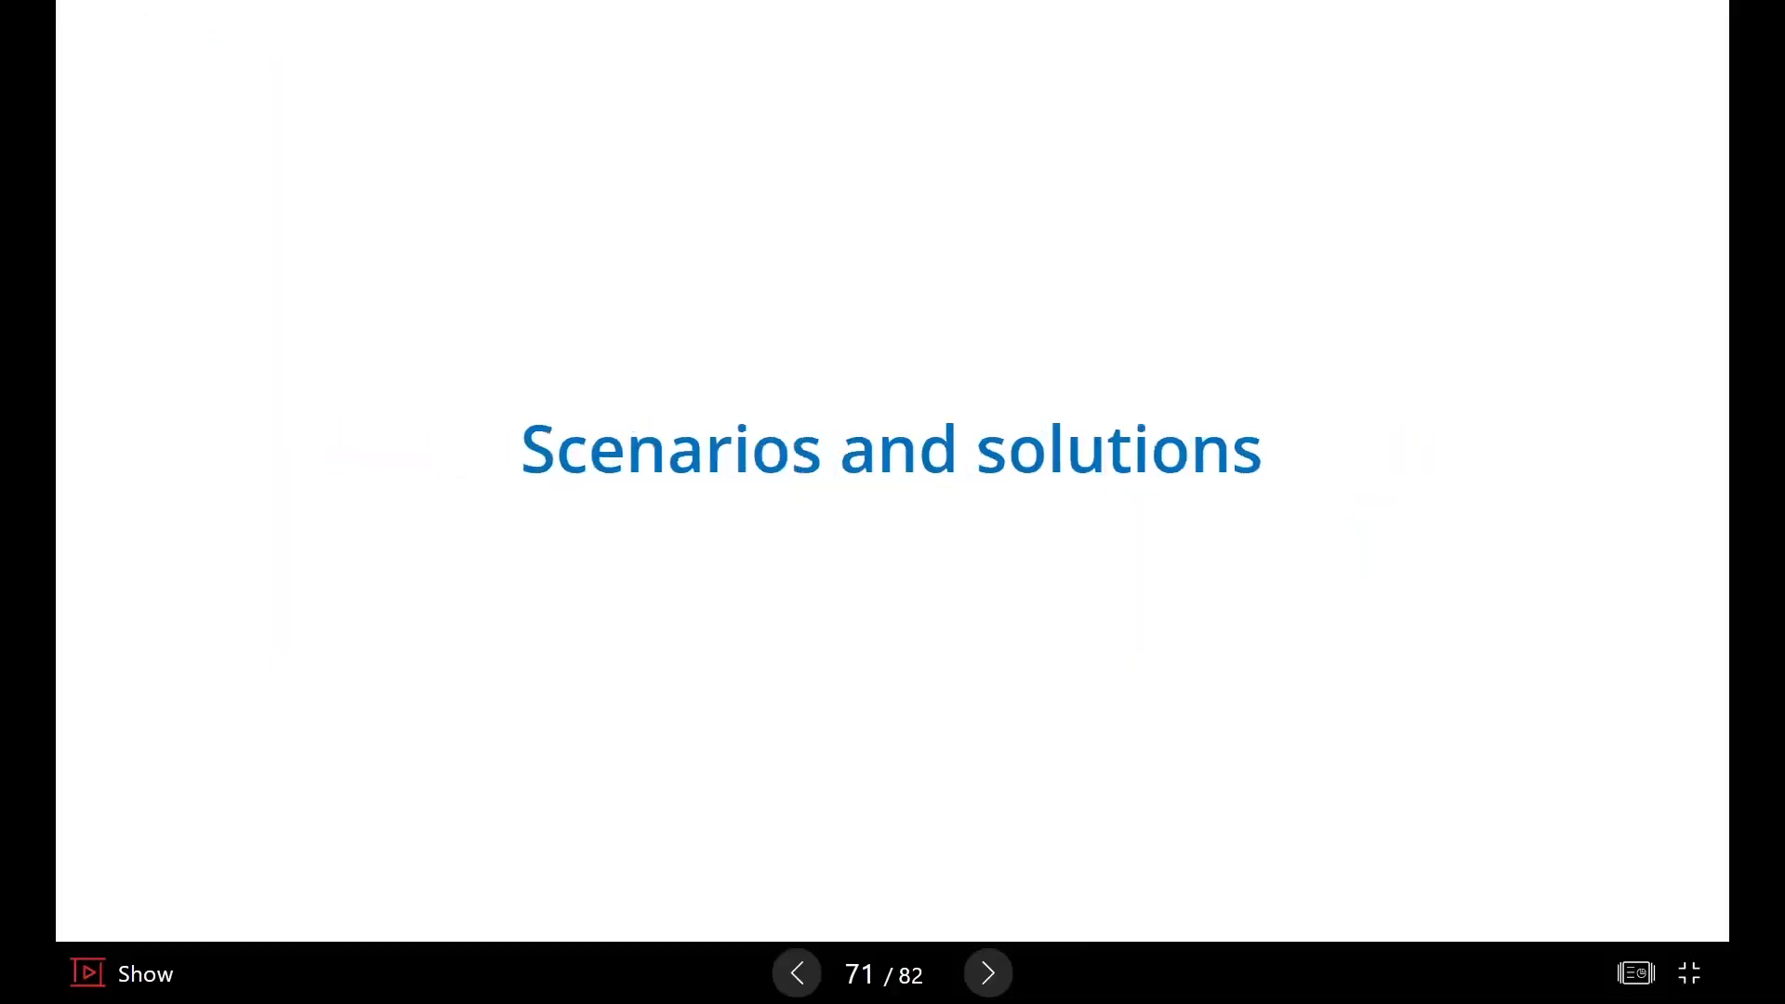
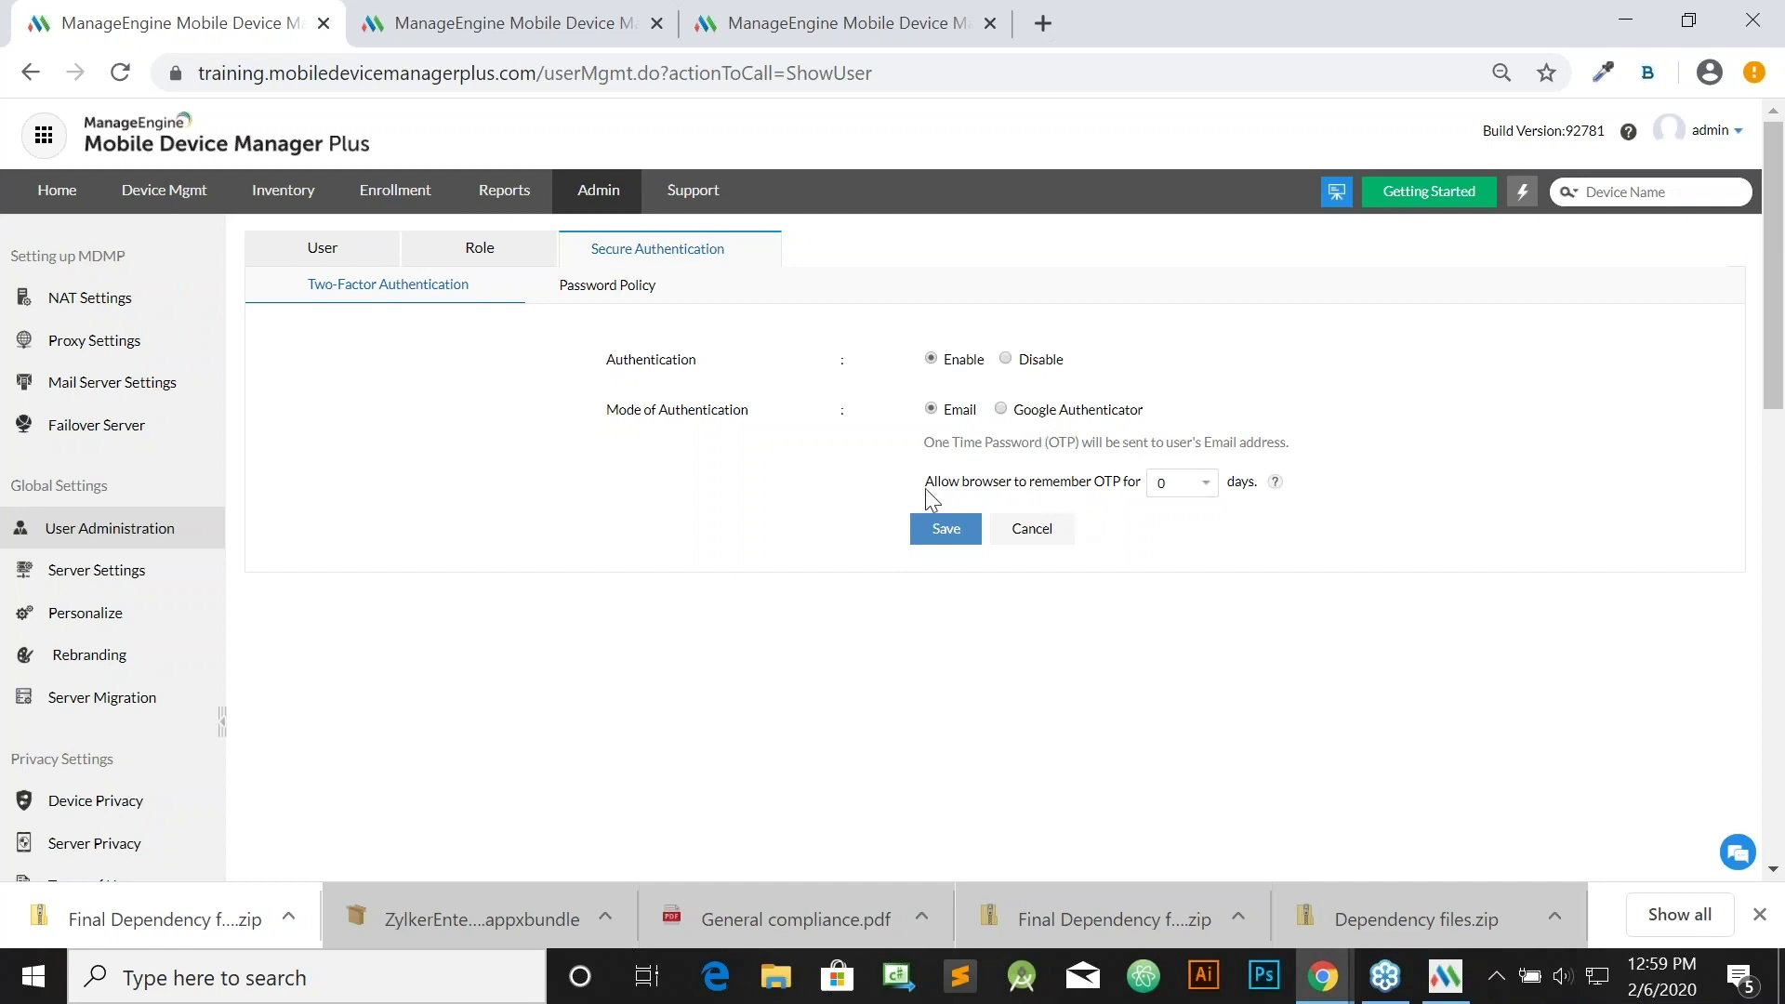
# Choose 30 days for the browser to remember the two-factor authentication OTP and open the Password Policy settings.
pyautogui.click(1200, 486)
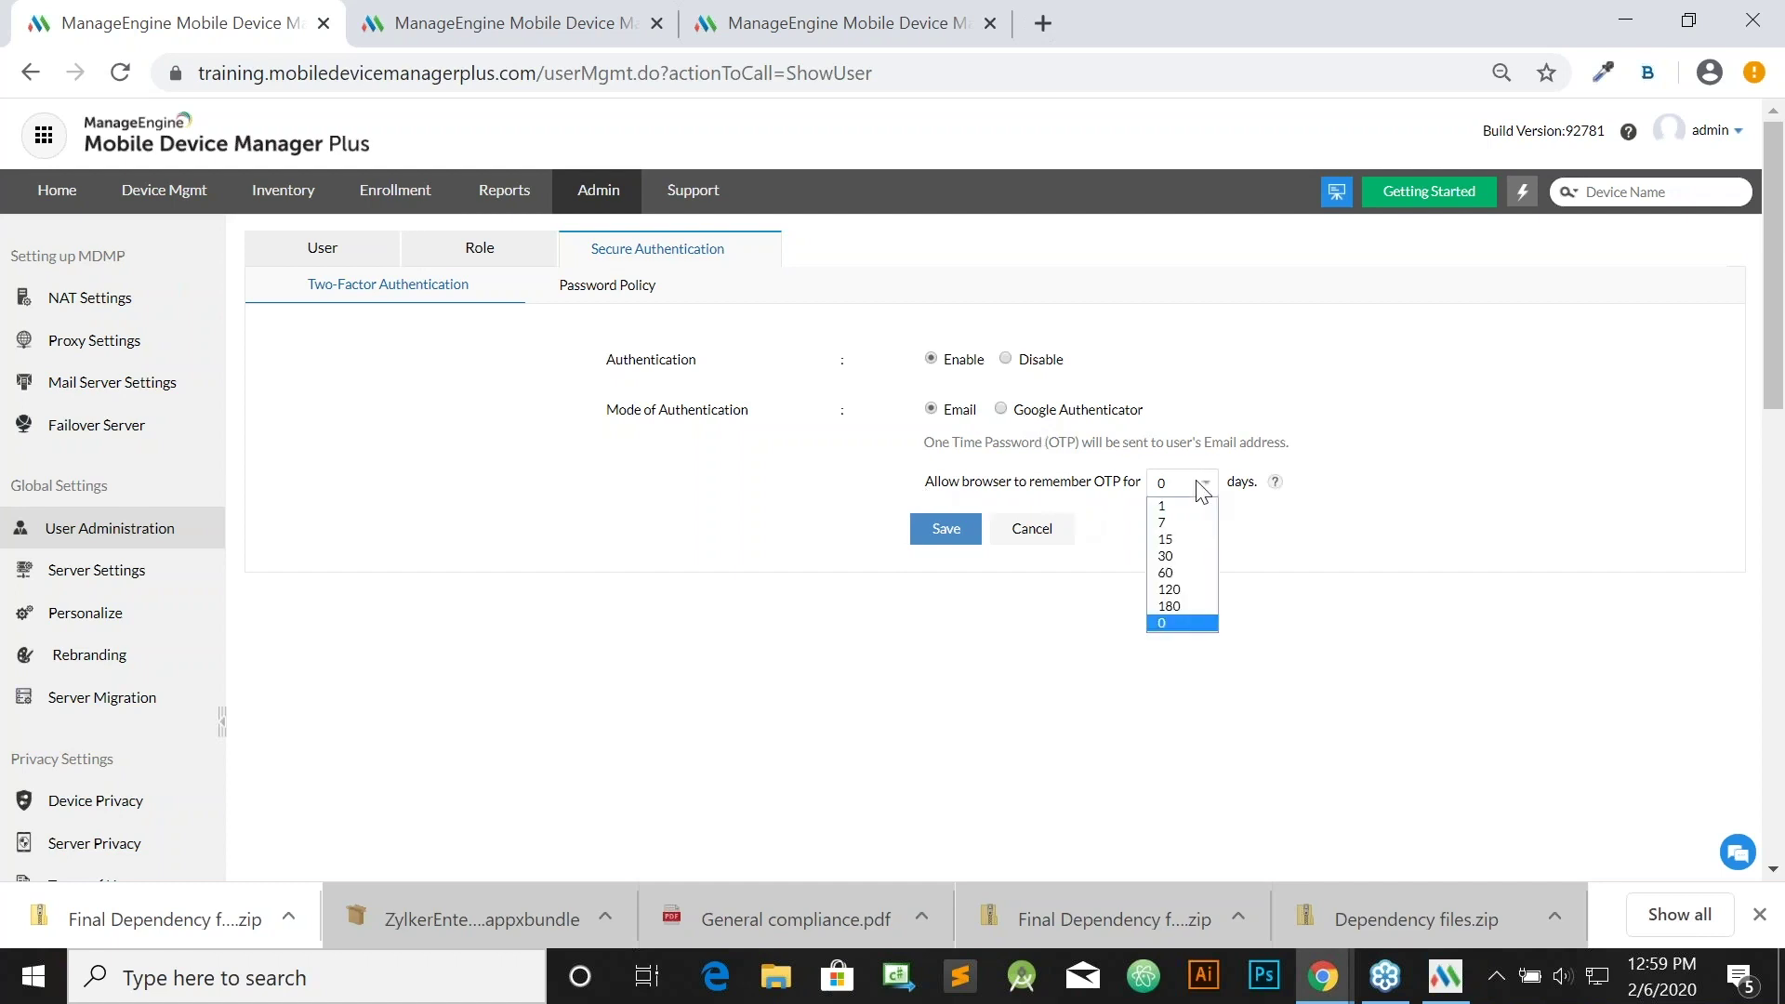
pyautogui.click(1185, 558)
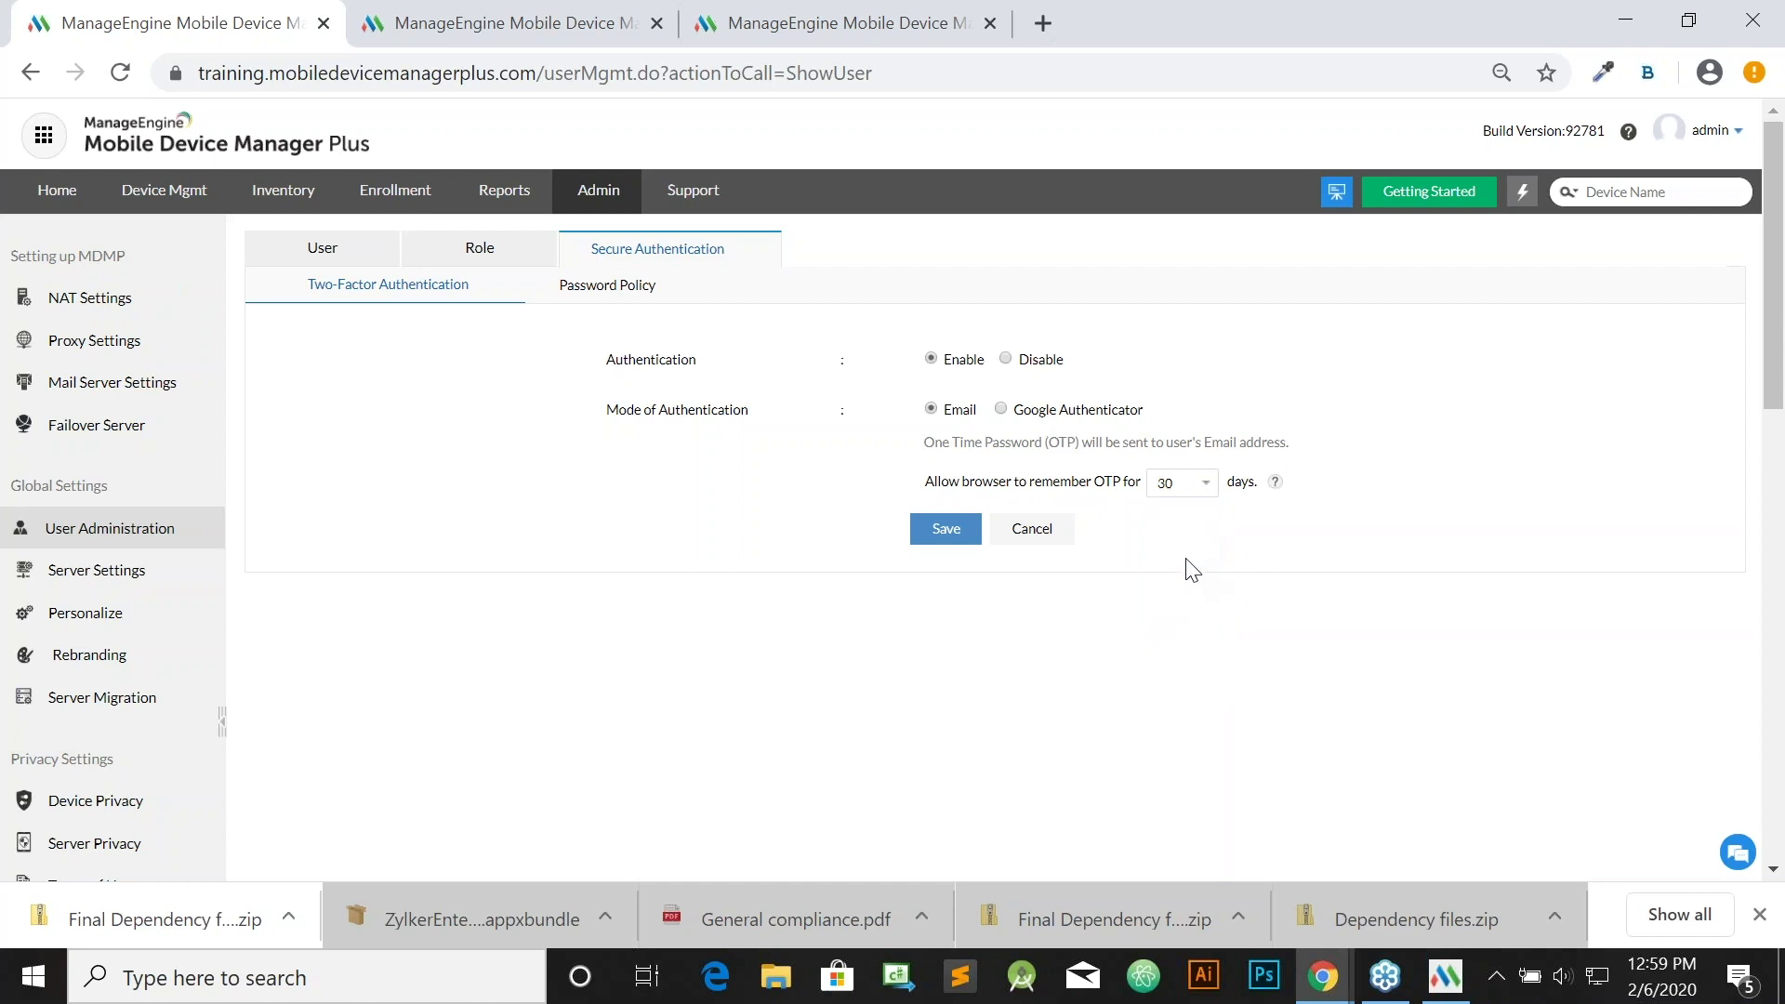
pyautogui.click(590, 292)
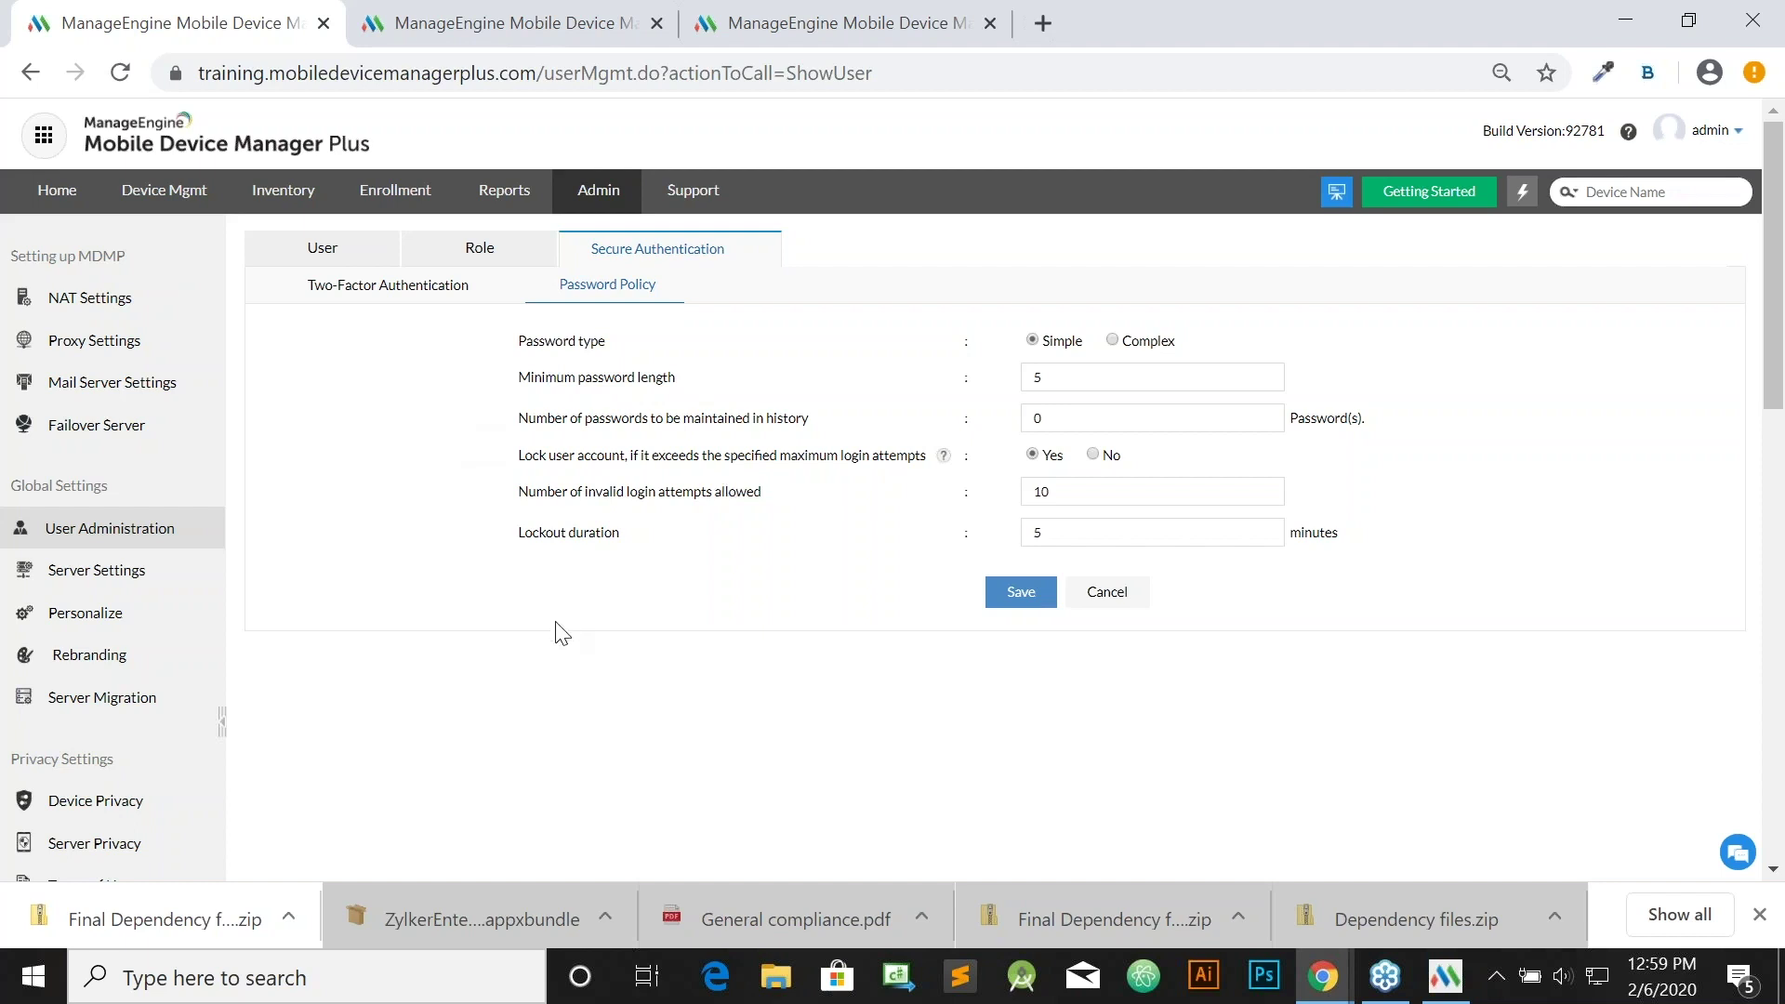
# Switch to the presentation, go back from Scenario 6 to Scenario 3, and move forward again past Scenario 4.
pyautogui.hotkey('alt', 'Tab')
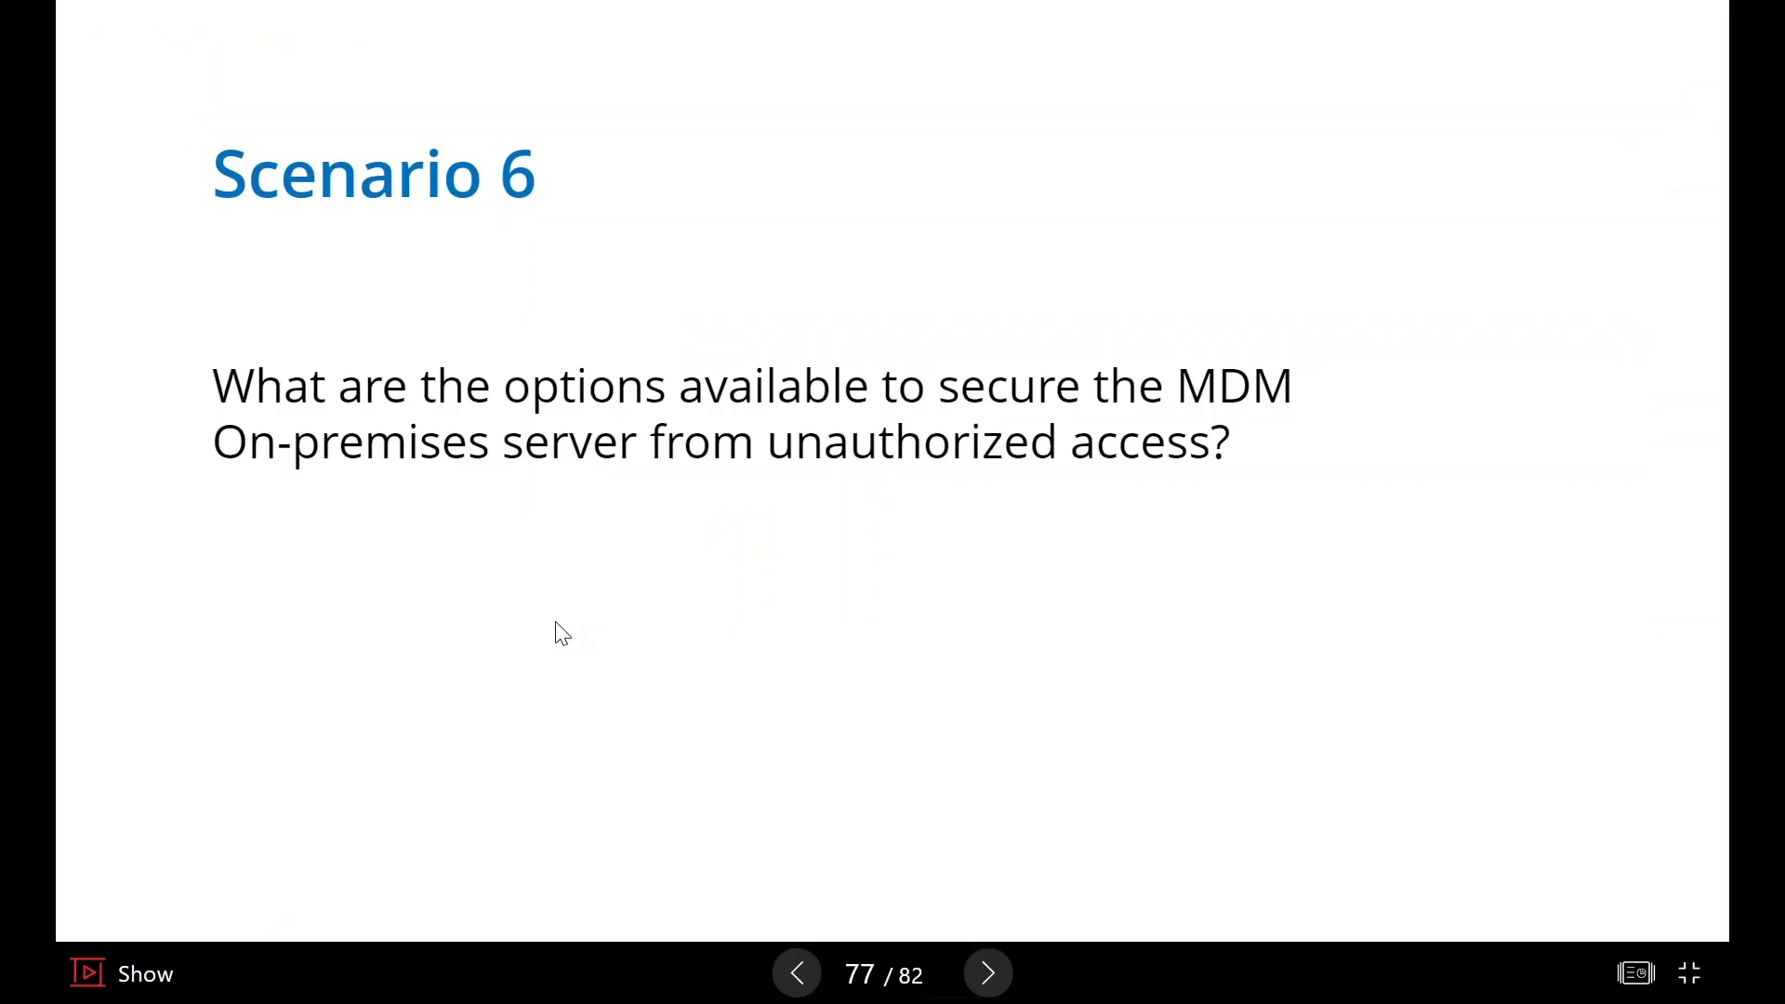
pyautogui.press('Left')
pyautogui.press('Left')
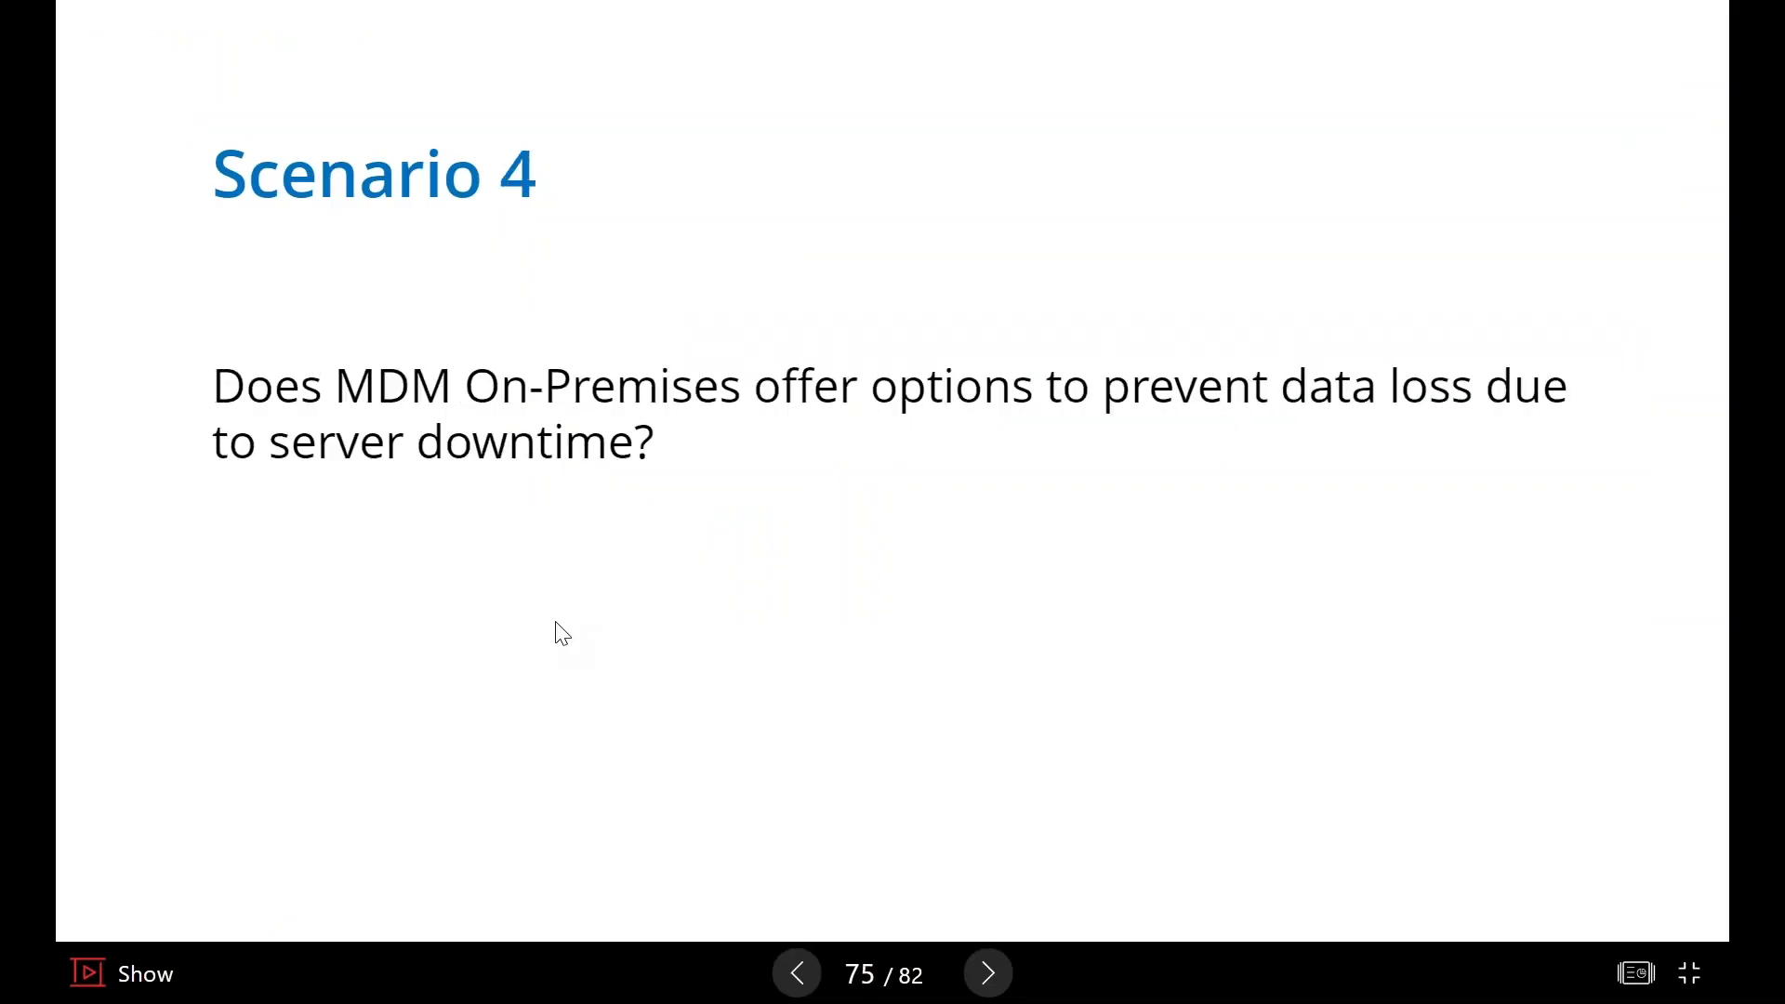
pyautogui.press('Left')
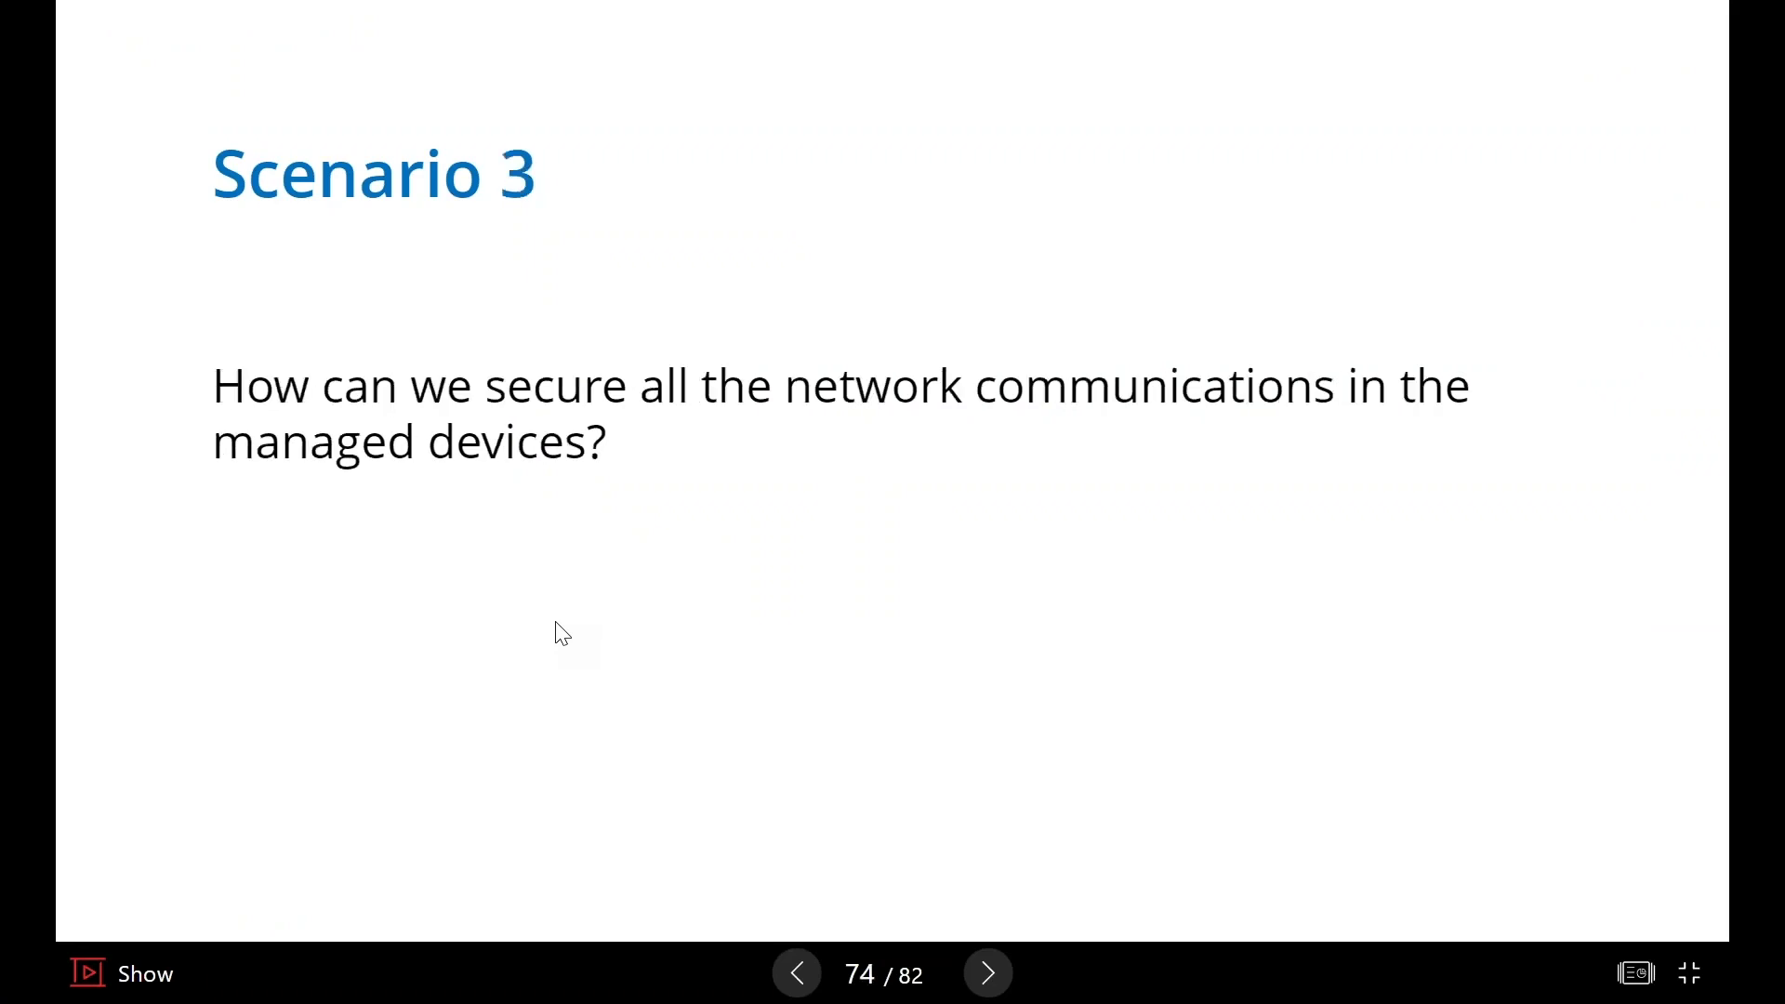
pyautogui.press('Right')
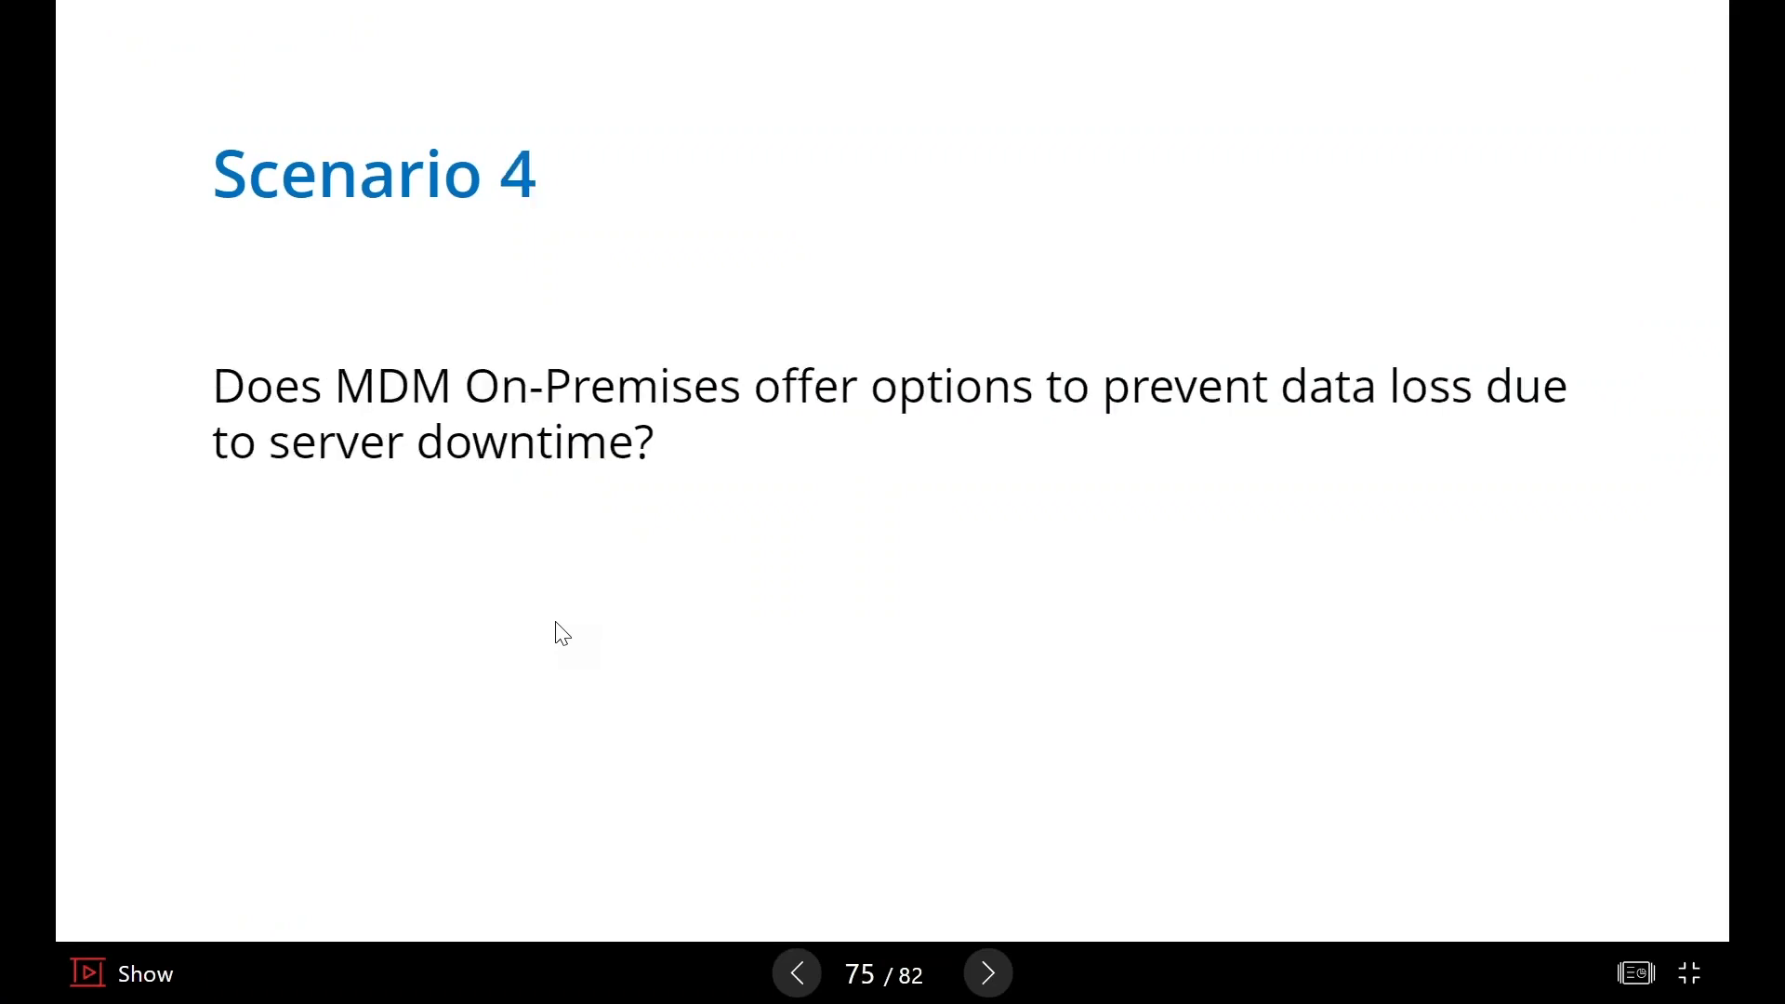
pyautogui.press('Right')
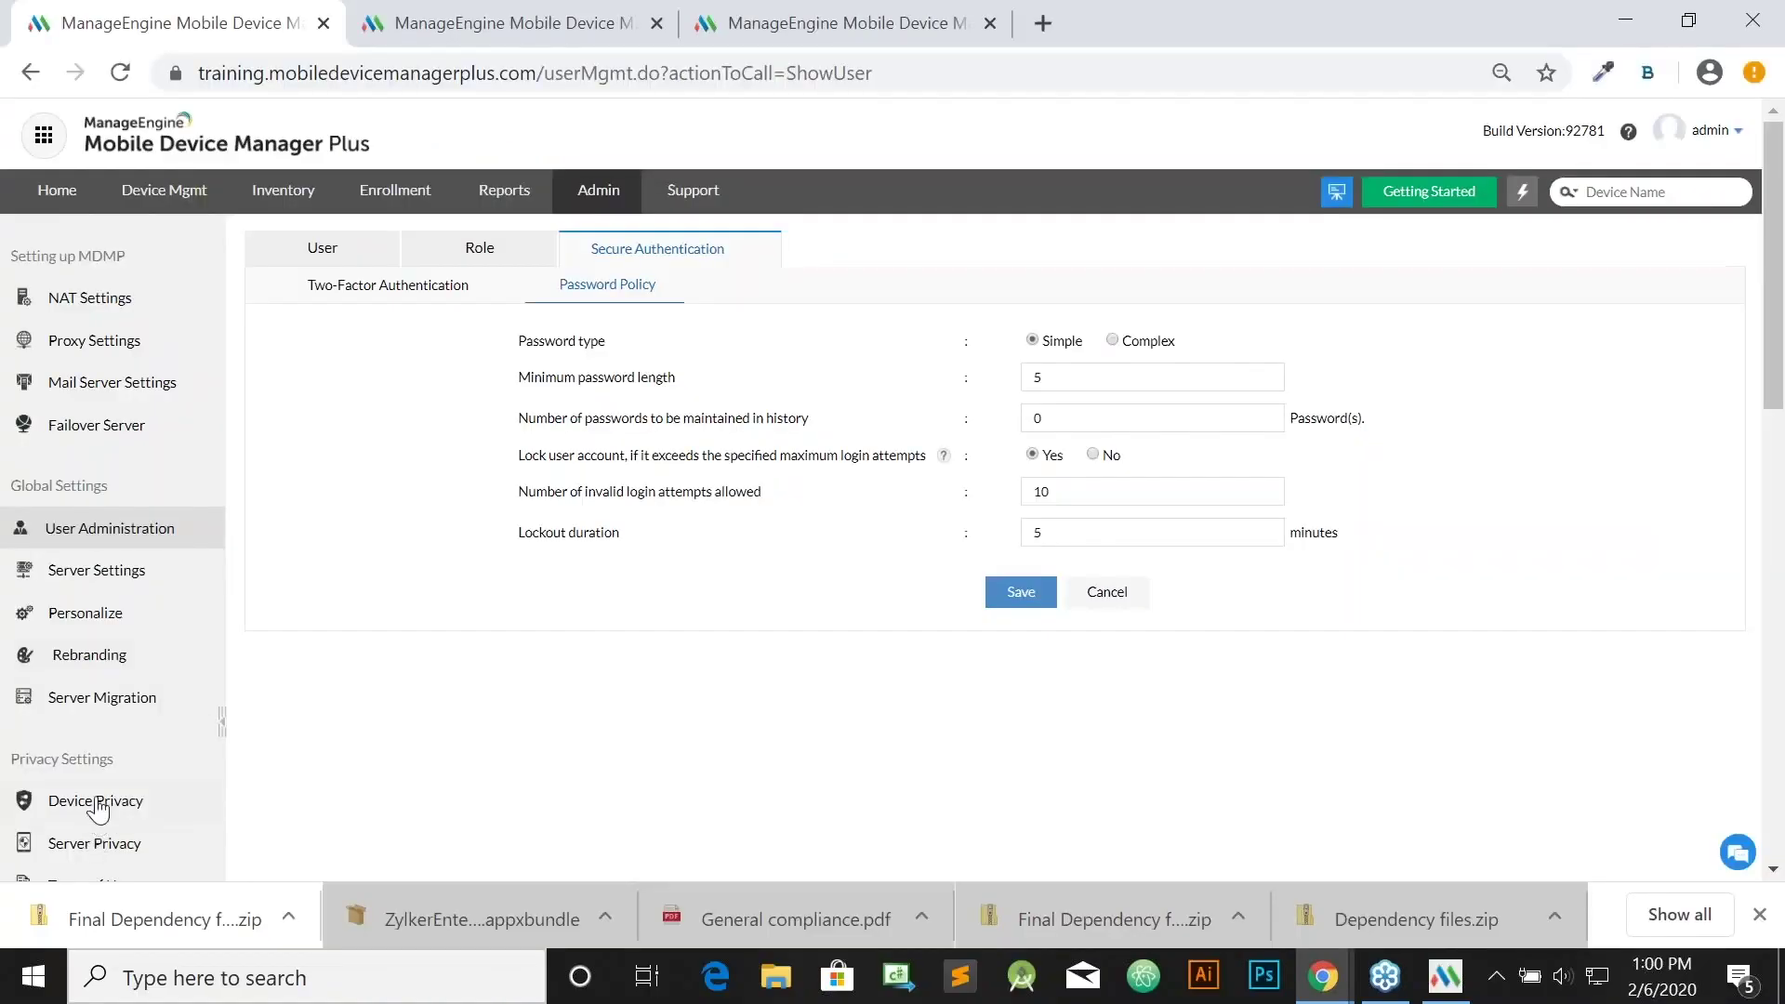
# Open the Device Privacy settings for employee-owned devices for modification and set all changeable device data to Do not Collect.
pyautogui.click(97, 806)
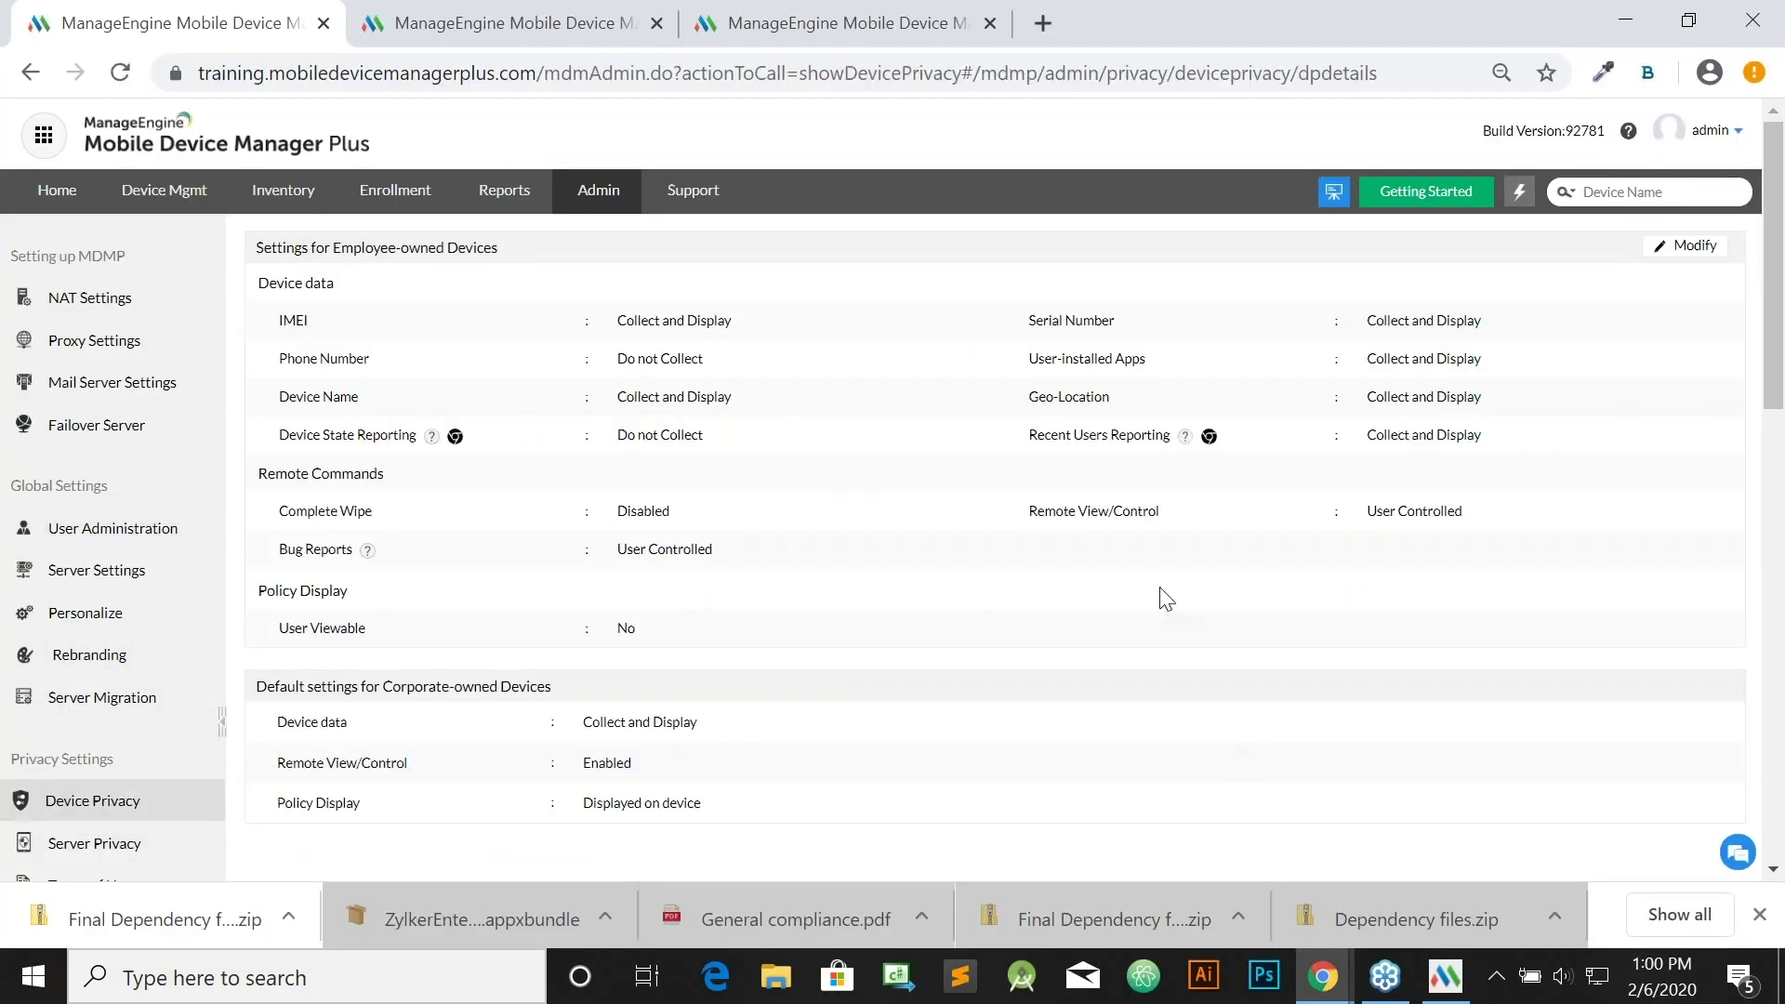
pyautogui.click(1685, 246)
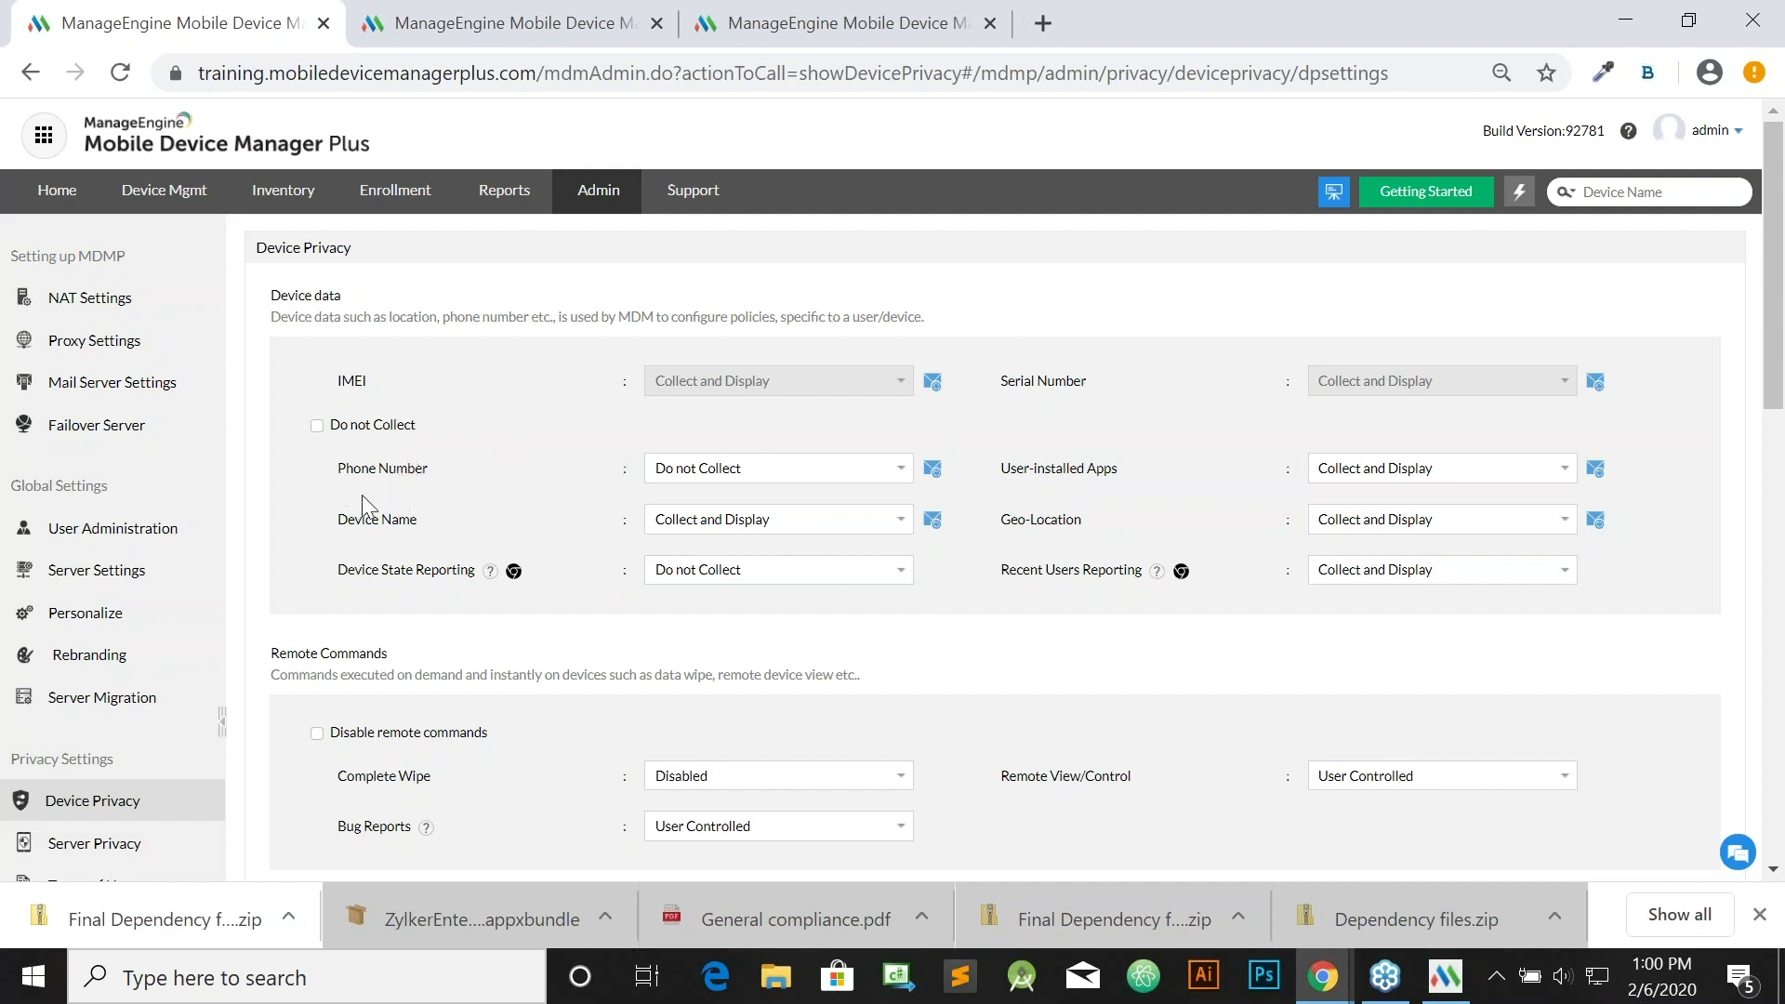
pyautogui.click(317, 426)
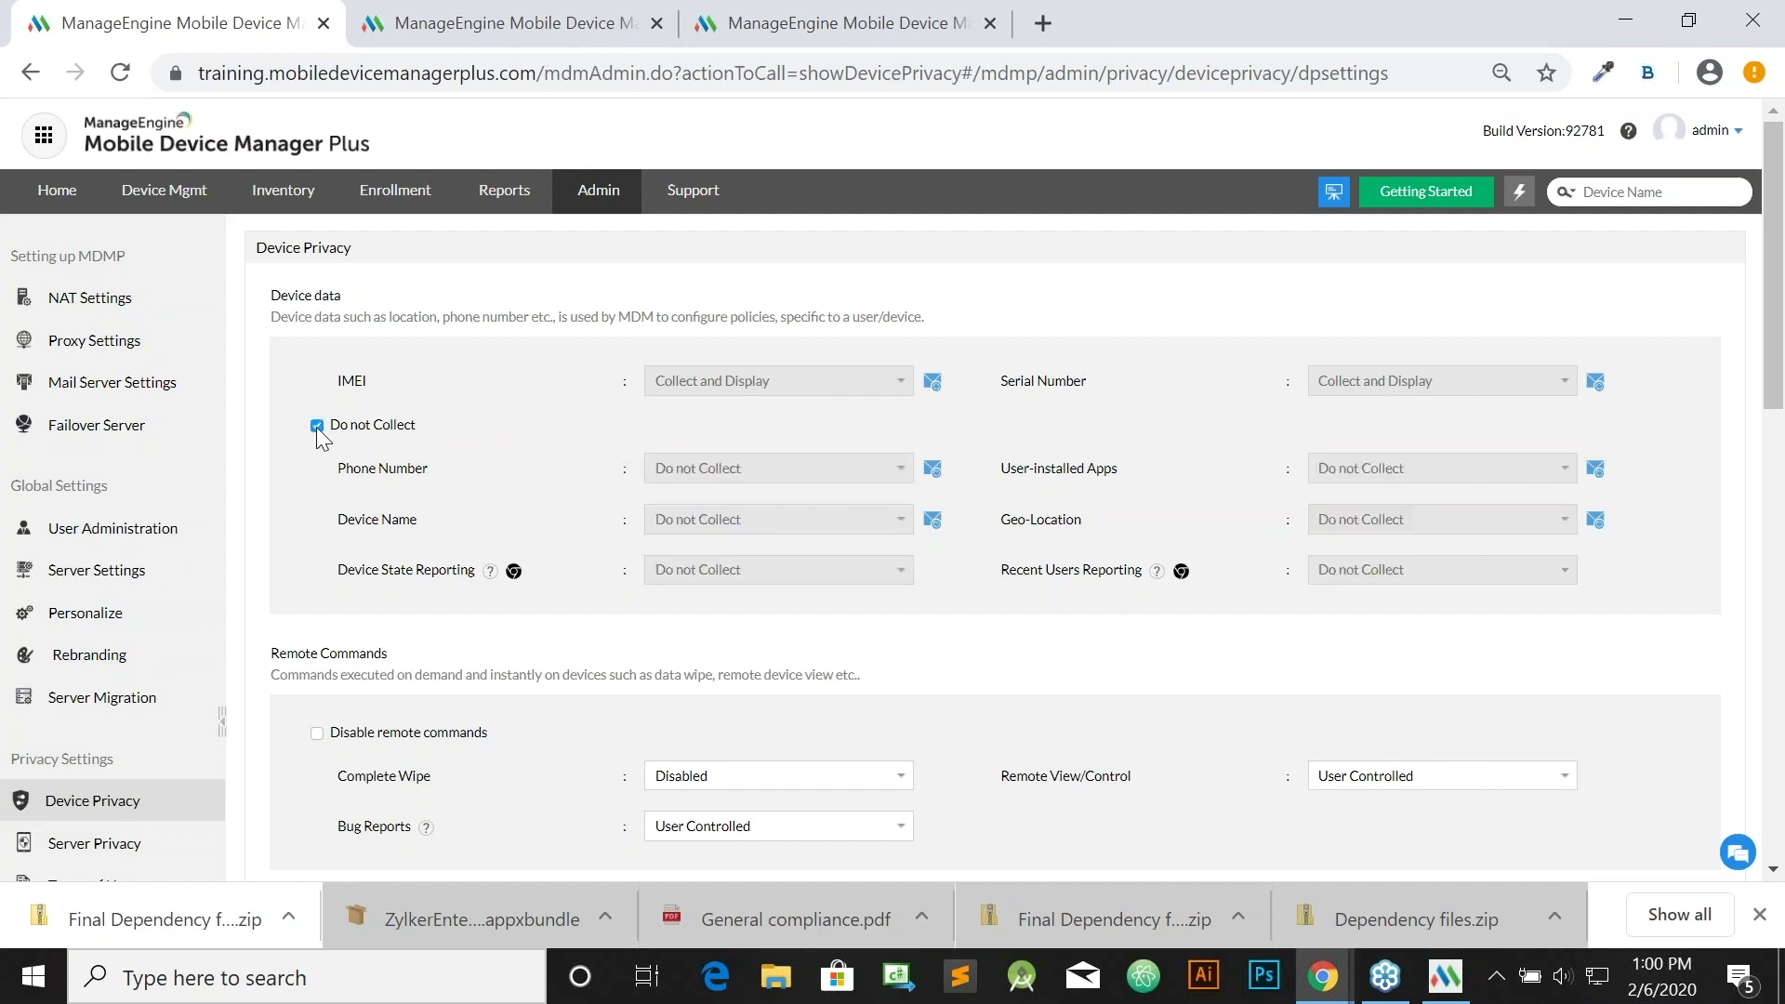
pyautogui.click(317, 426)
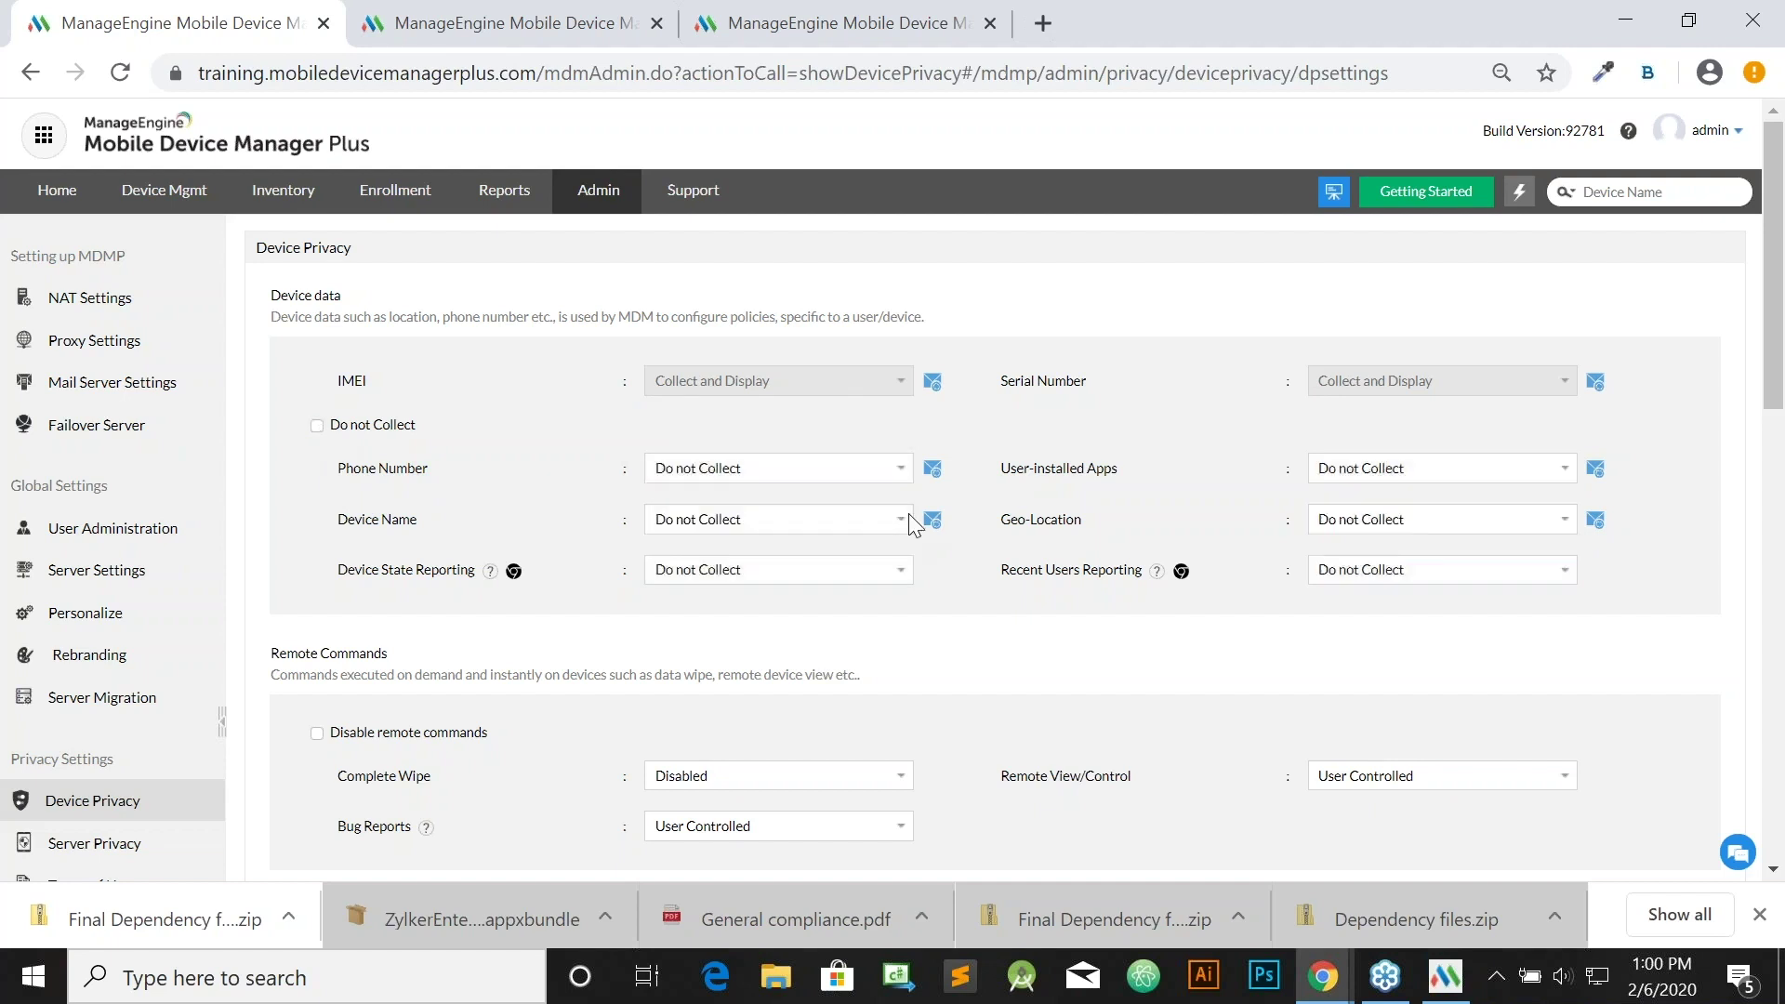
# Set Phone Number to Collect and Display and view the message shown to users about its collection.
pyautogui.click(899, 471)
pyautogui.click(802, 496)
pyautogui.click(933, 471)
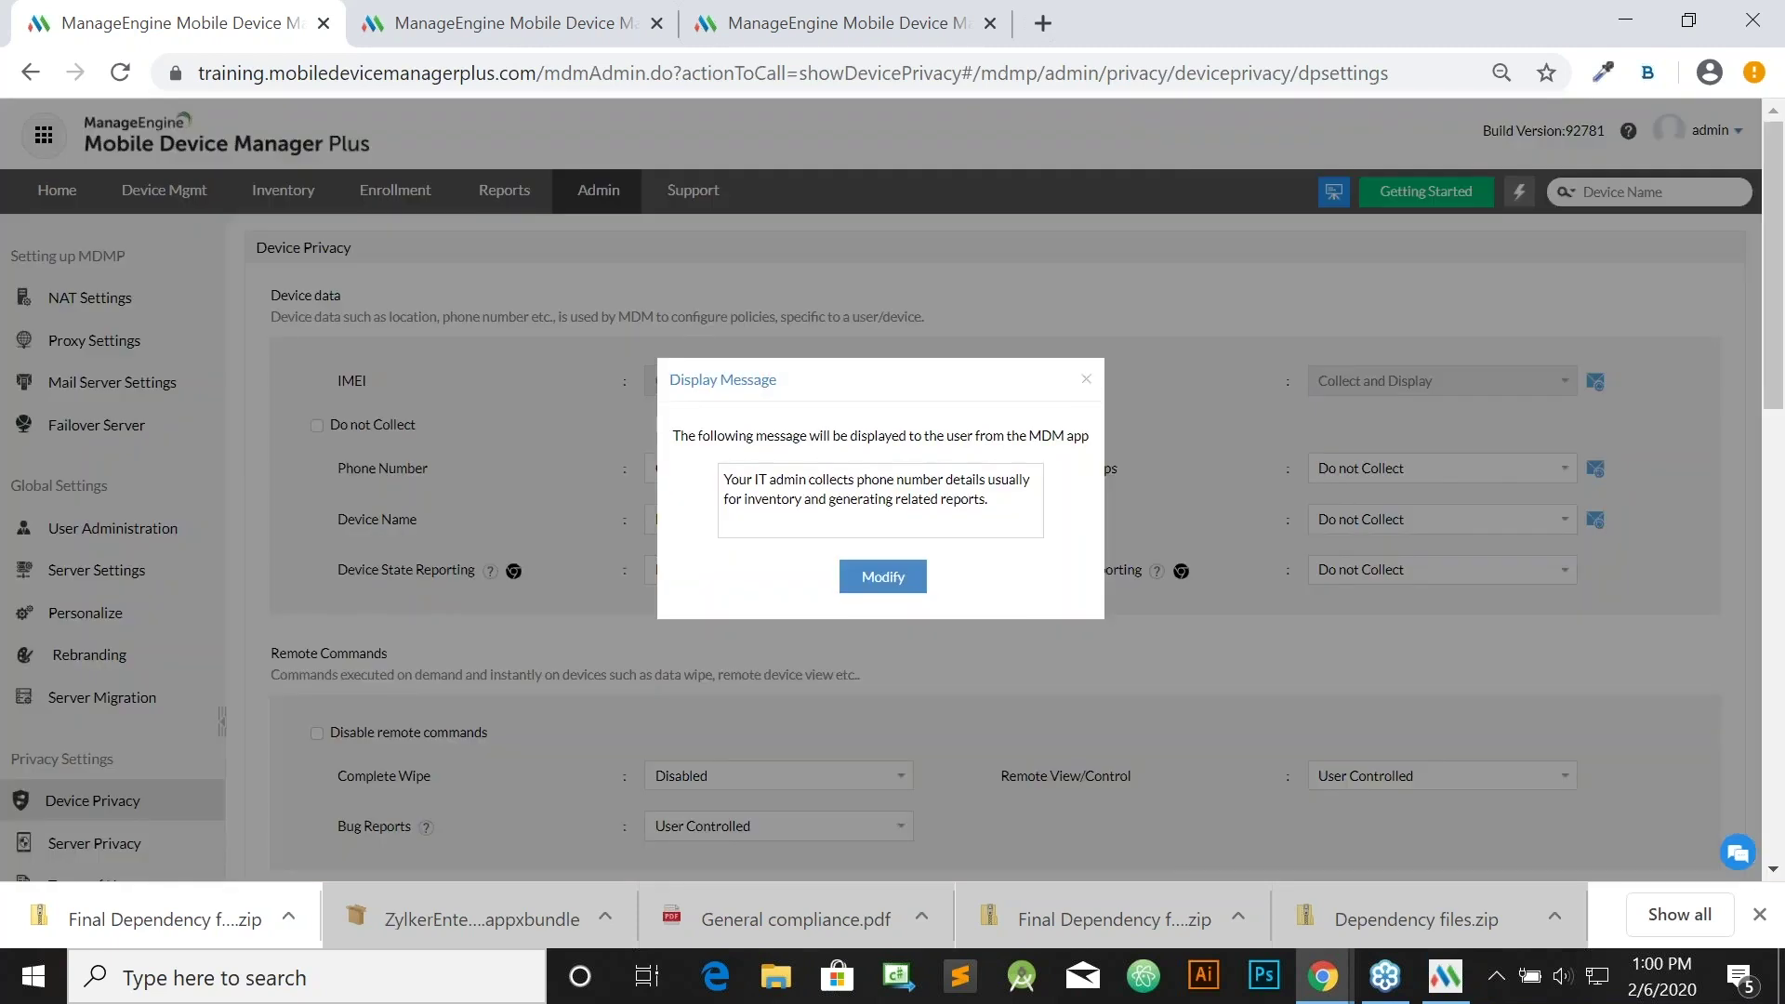
pyautogui.click(1086, 380)
# Disable all remote commands in the Device Privacy settings.
pyautogui.scroll(-2, 266, 632)
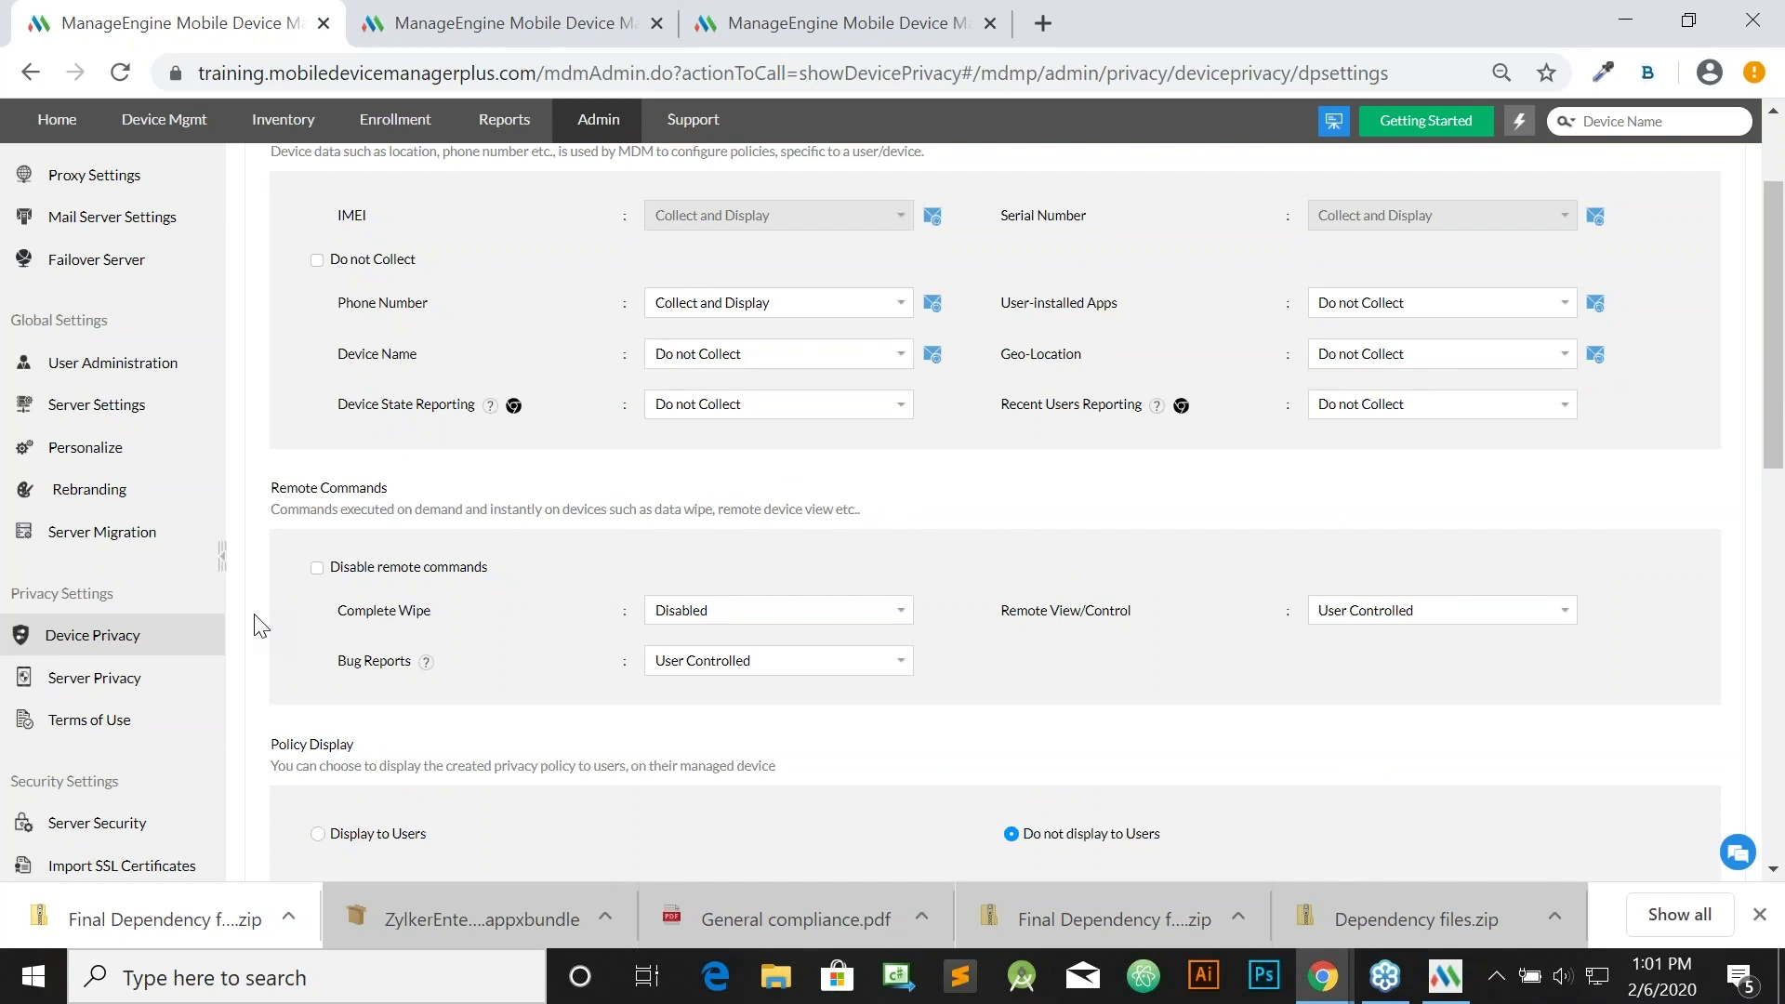
pyautogui.click(317, 567)
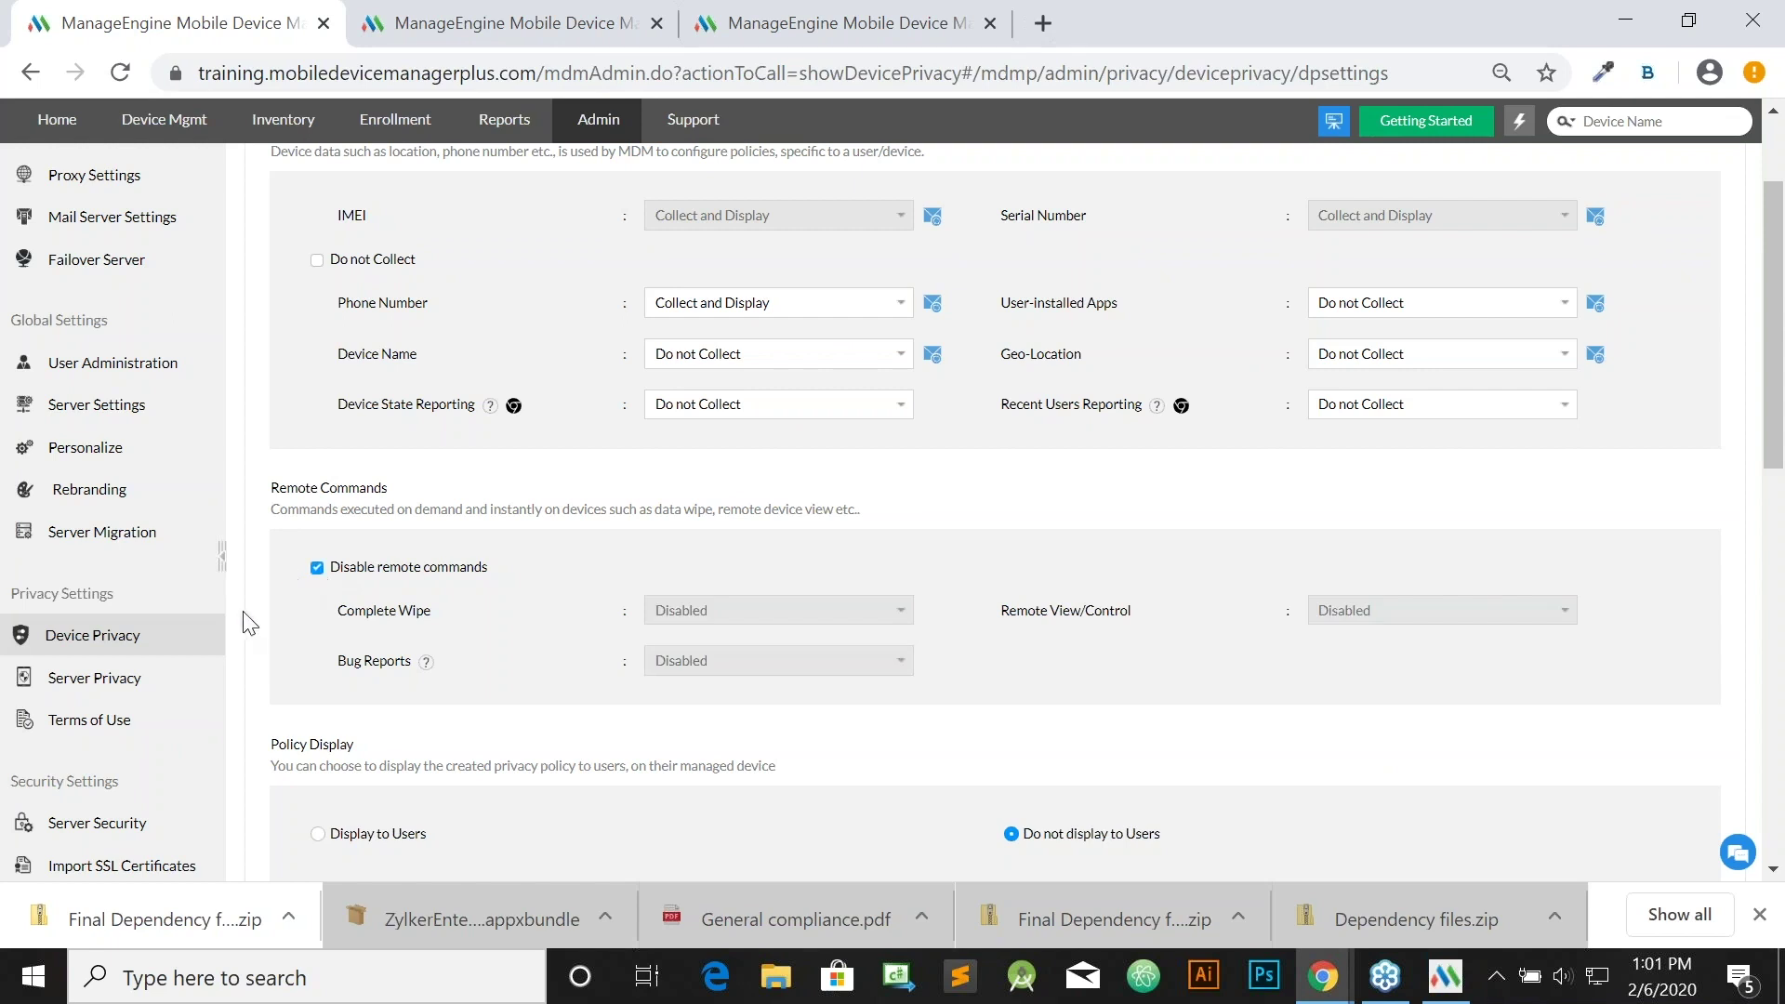
# Review the policy display and applicable devices options in the Device Privacy settings.
pyautogui.scroll(-2, 244, 621)
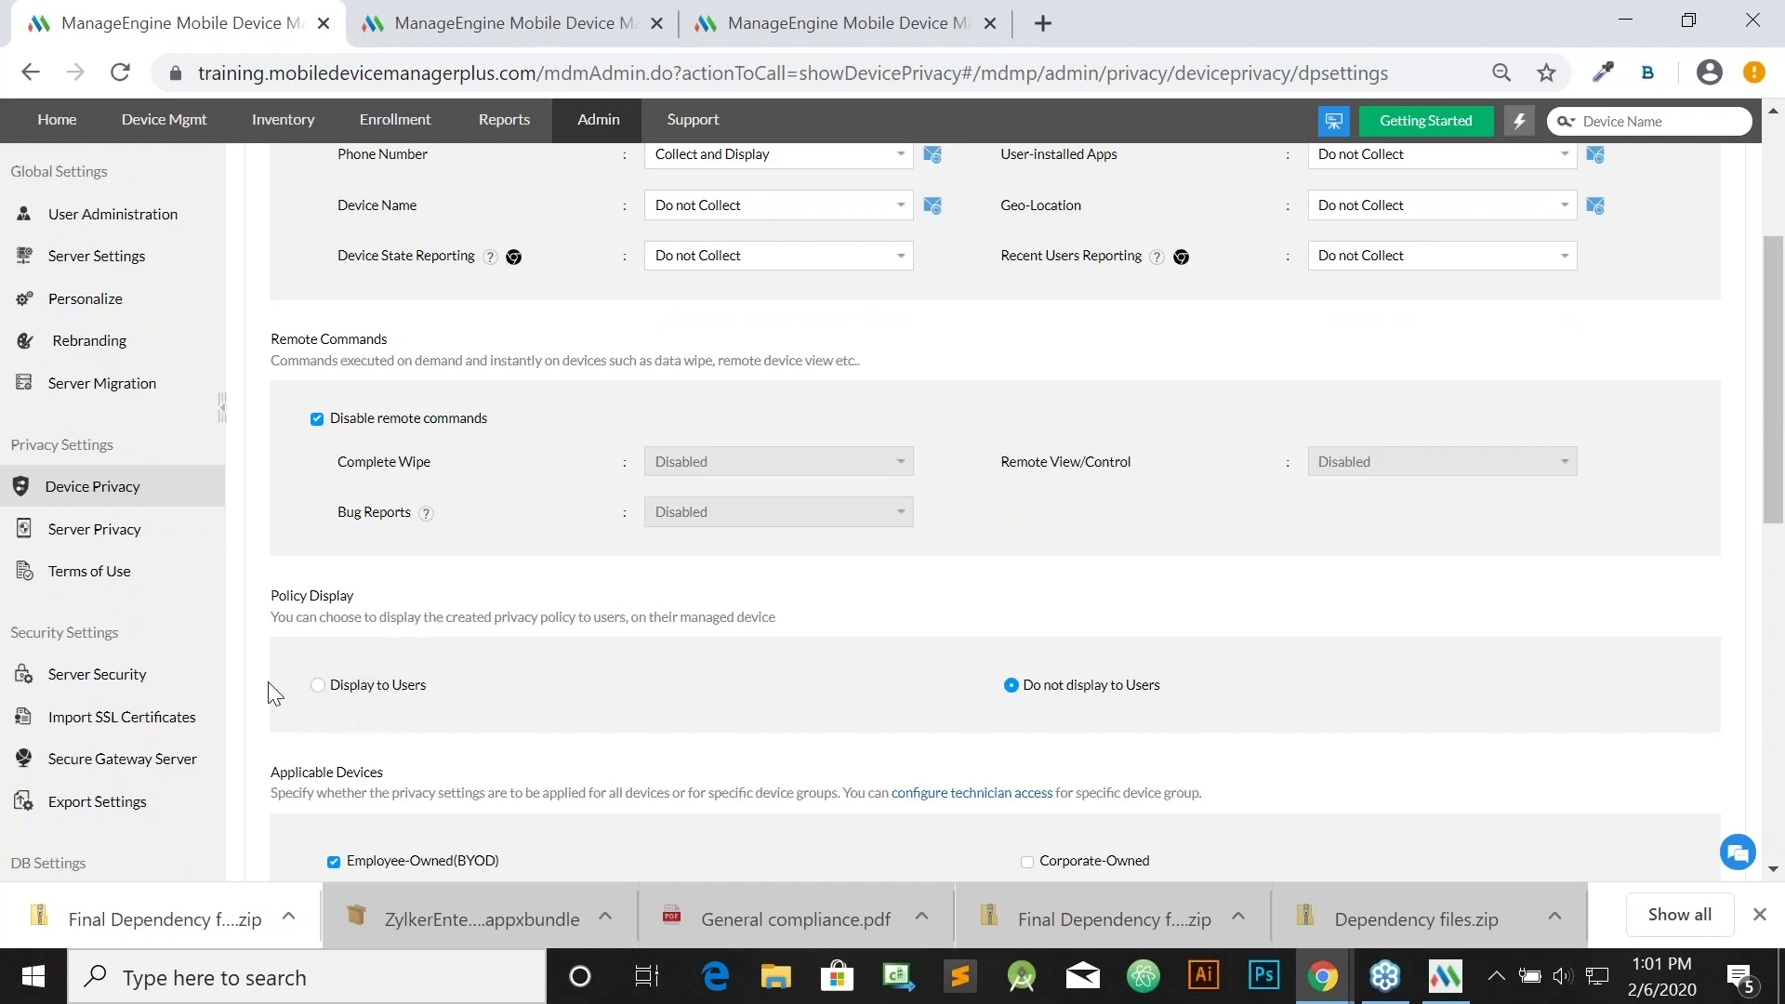
pyautogui.scroll(-1, 268, 686)
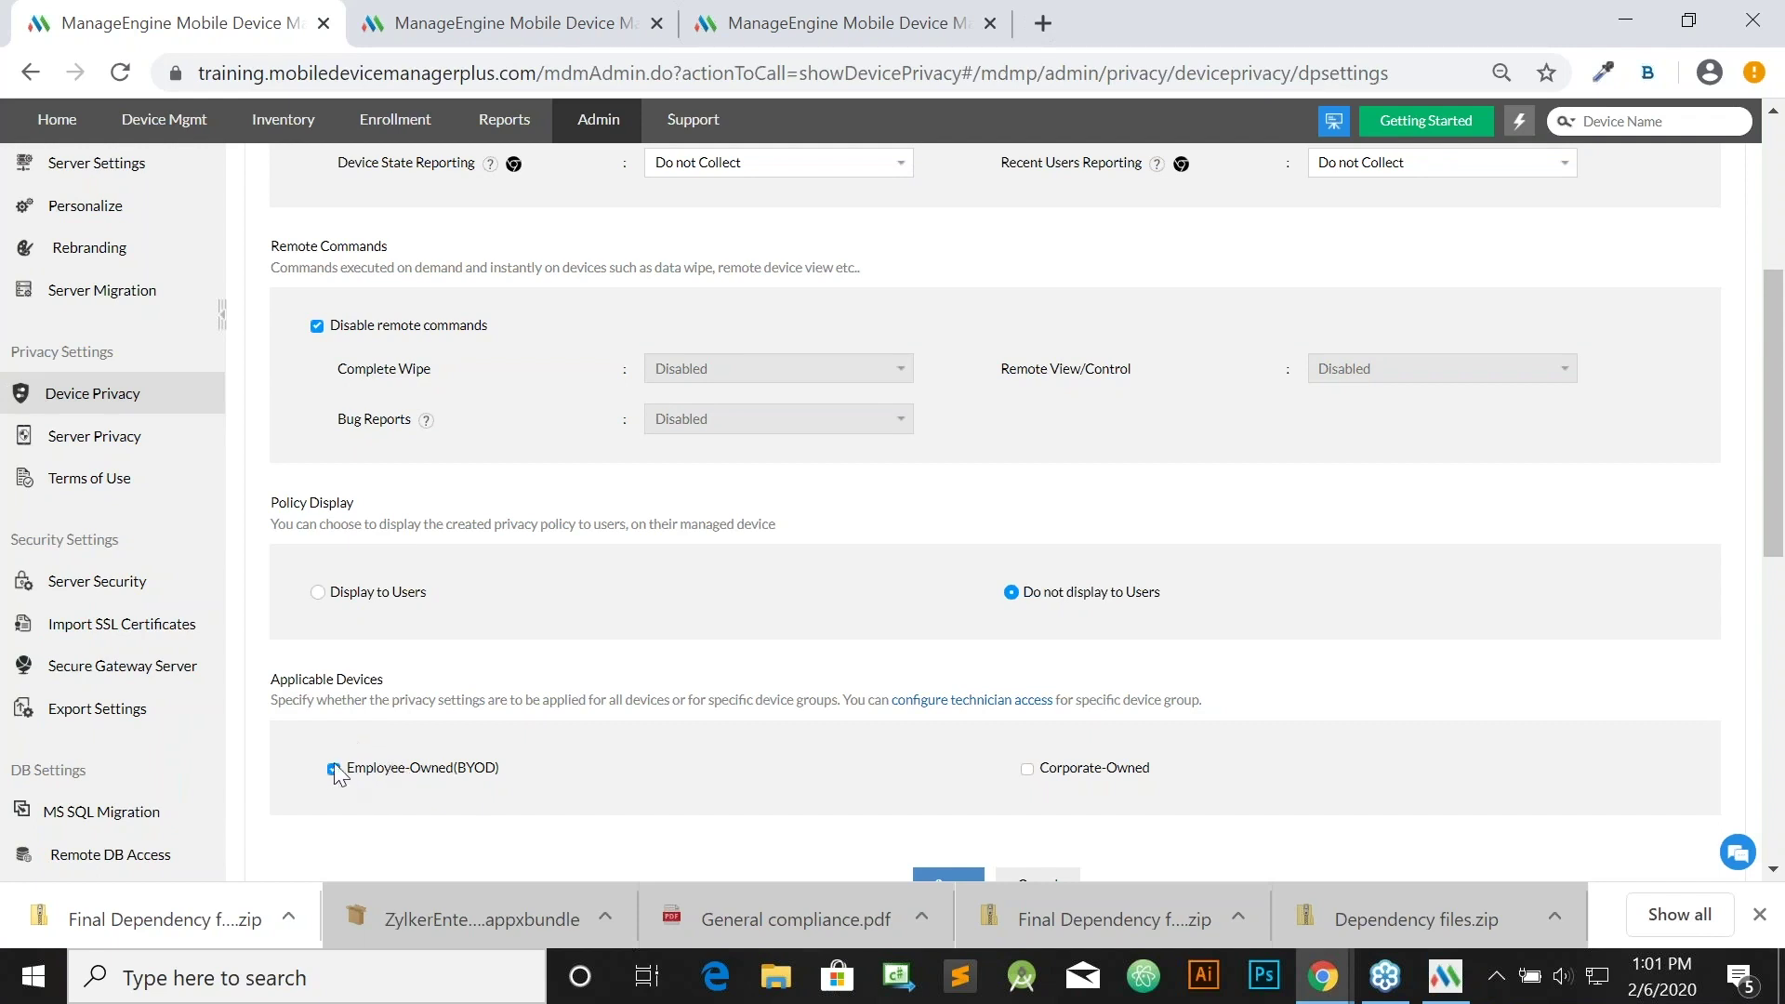
pyautogui.scroll(-1, 643, 796)
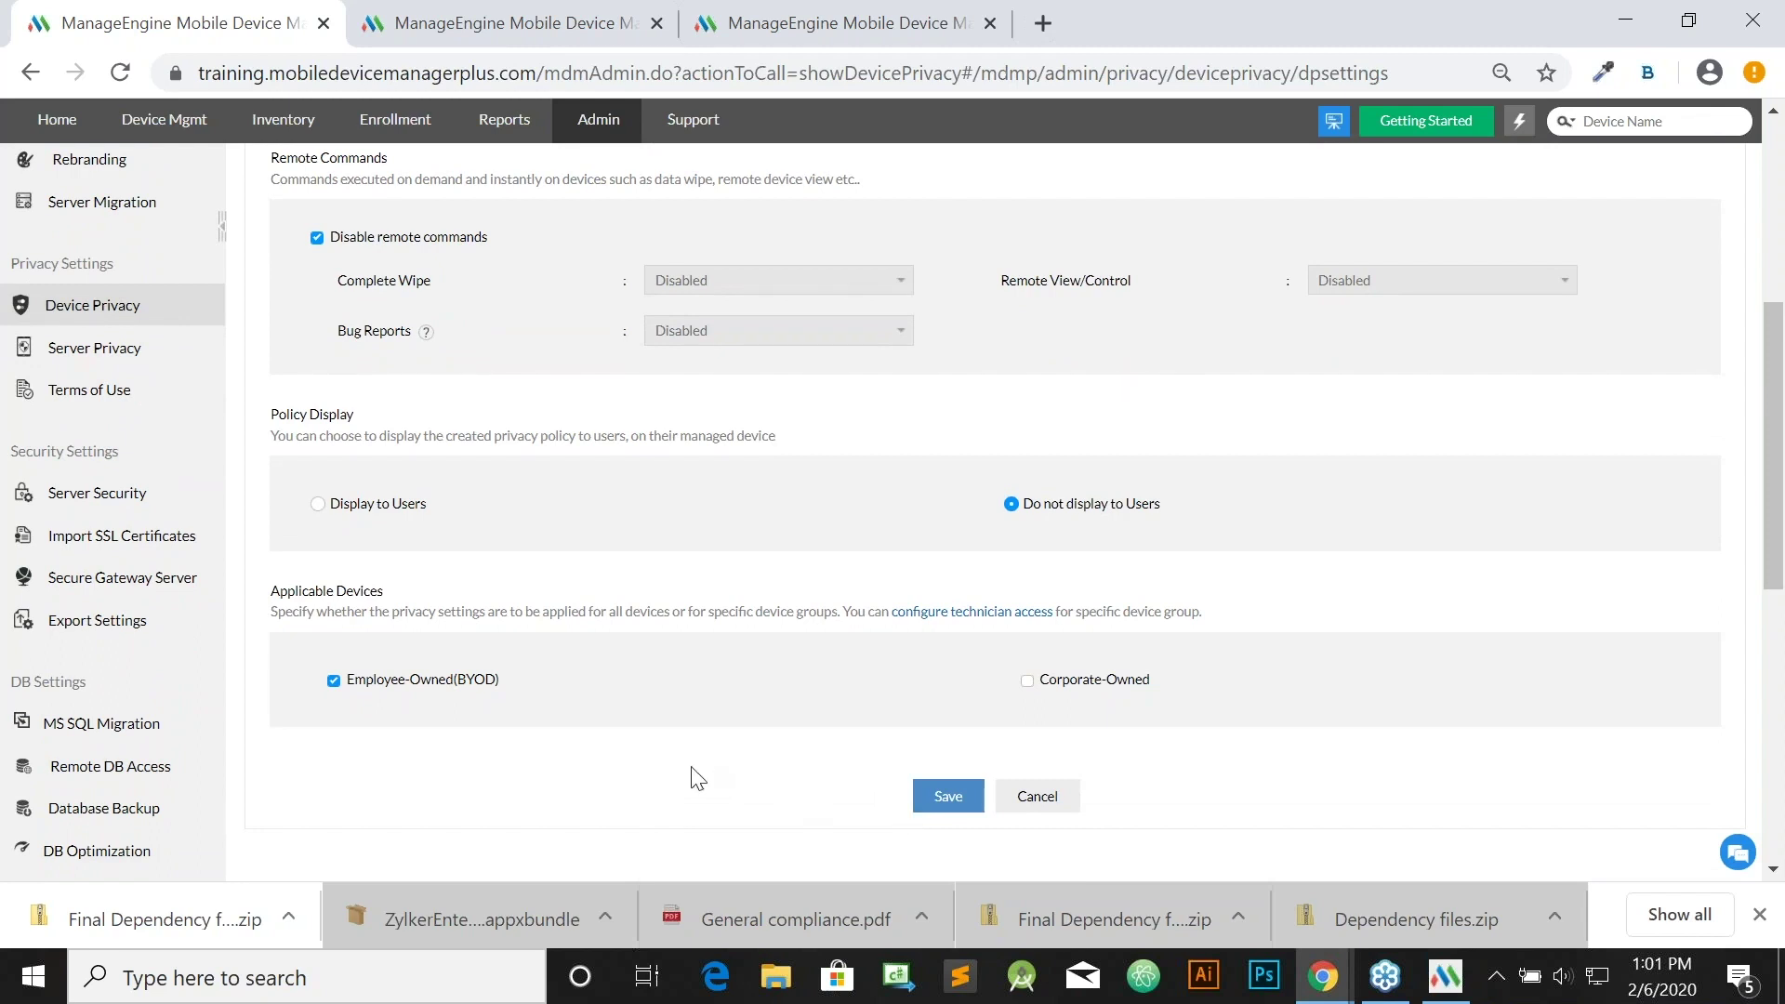
# Switch to the presentation, advance from Scenario 6 to Scenario 7, and return to Mobile Device Manager Plus in the browser.
pyautogui.hotkey('alt', 'Tab')
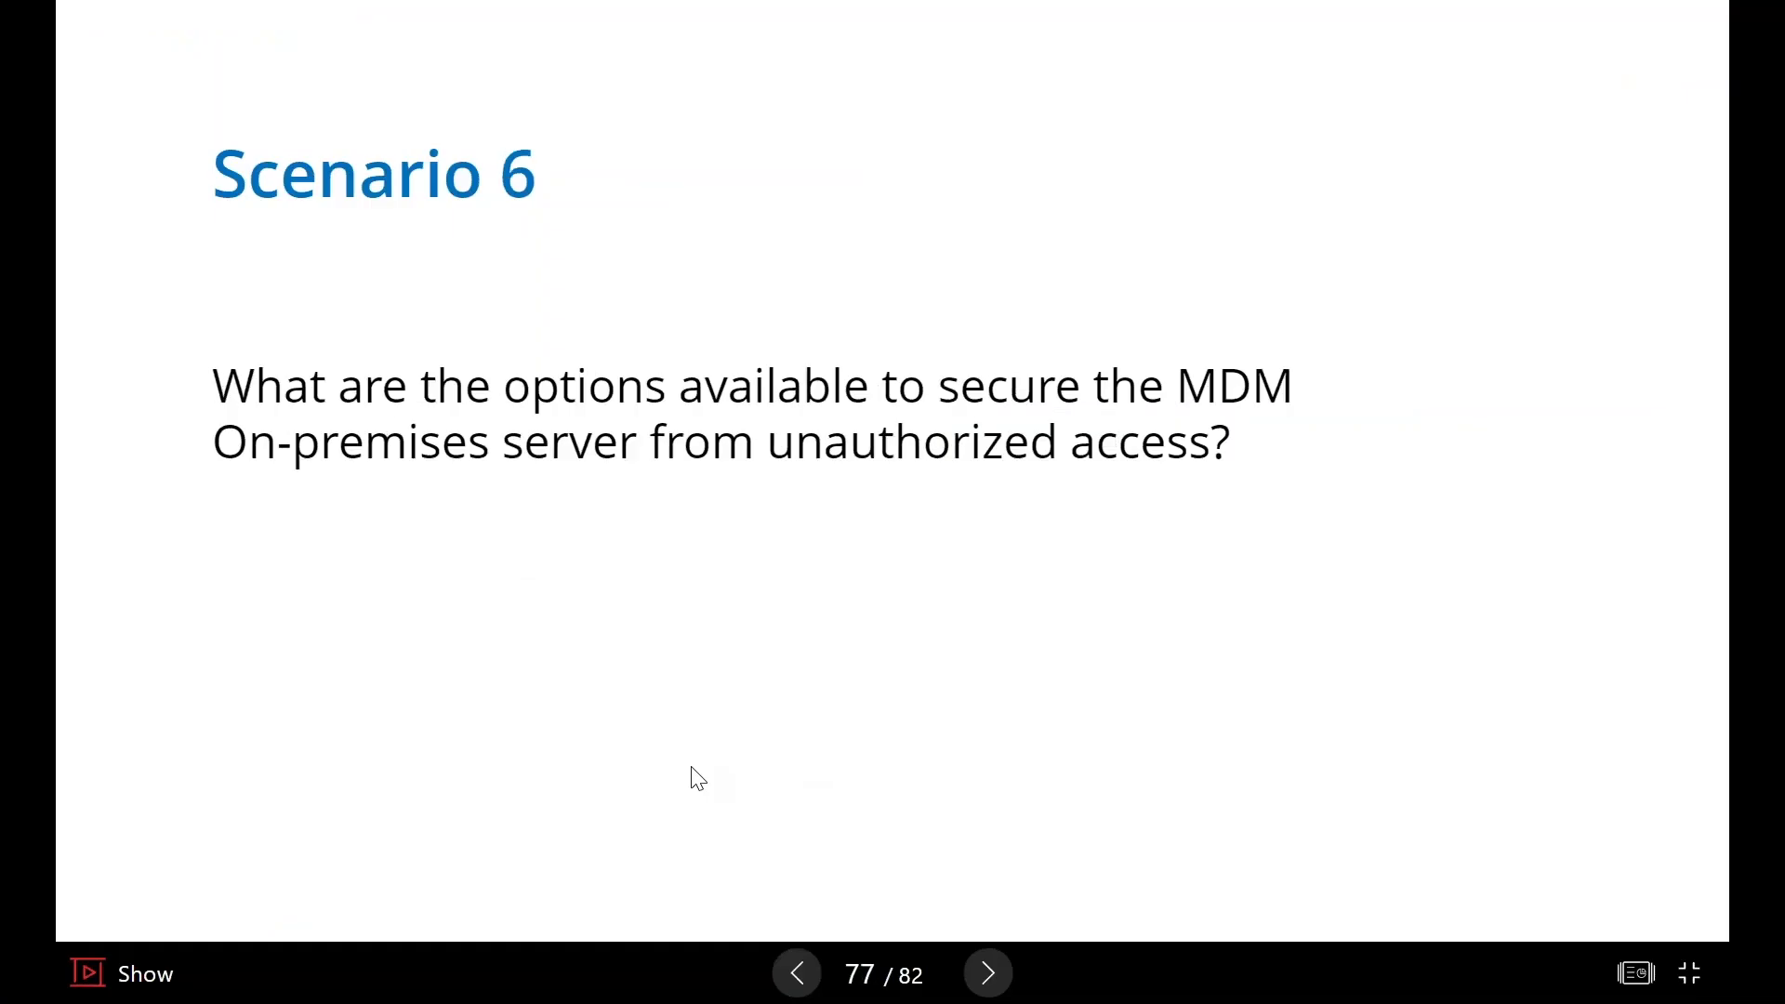
pyautogui.press('Right')
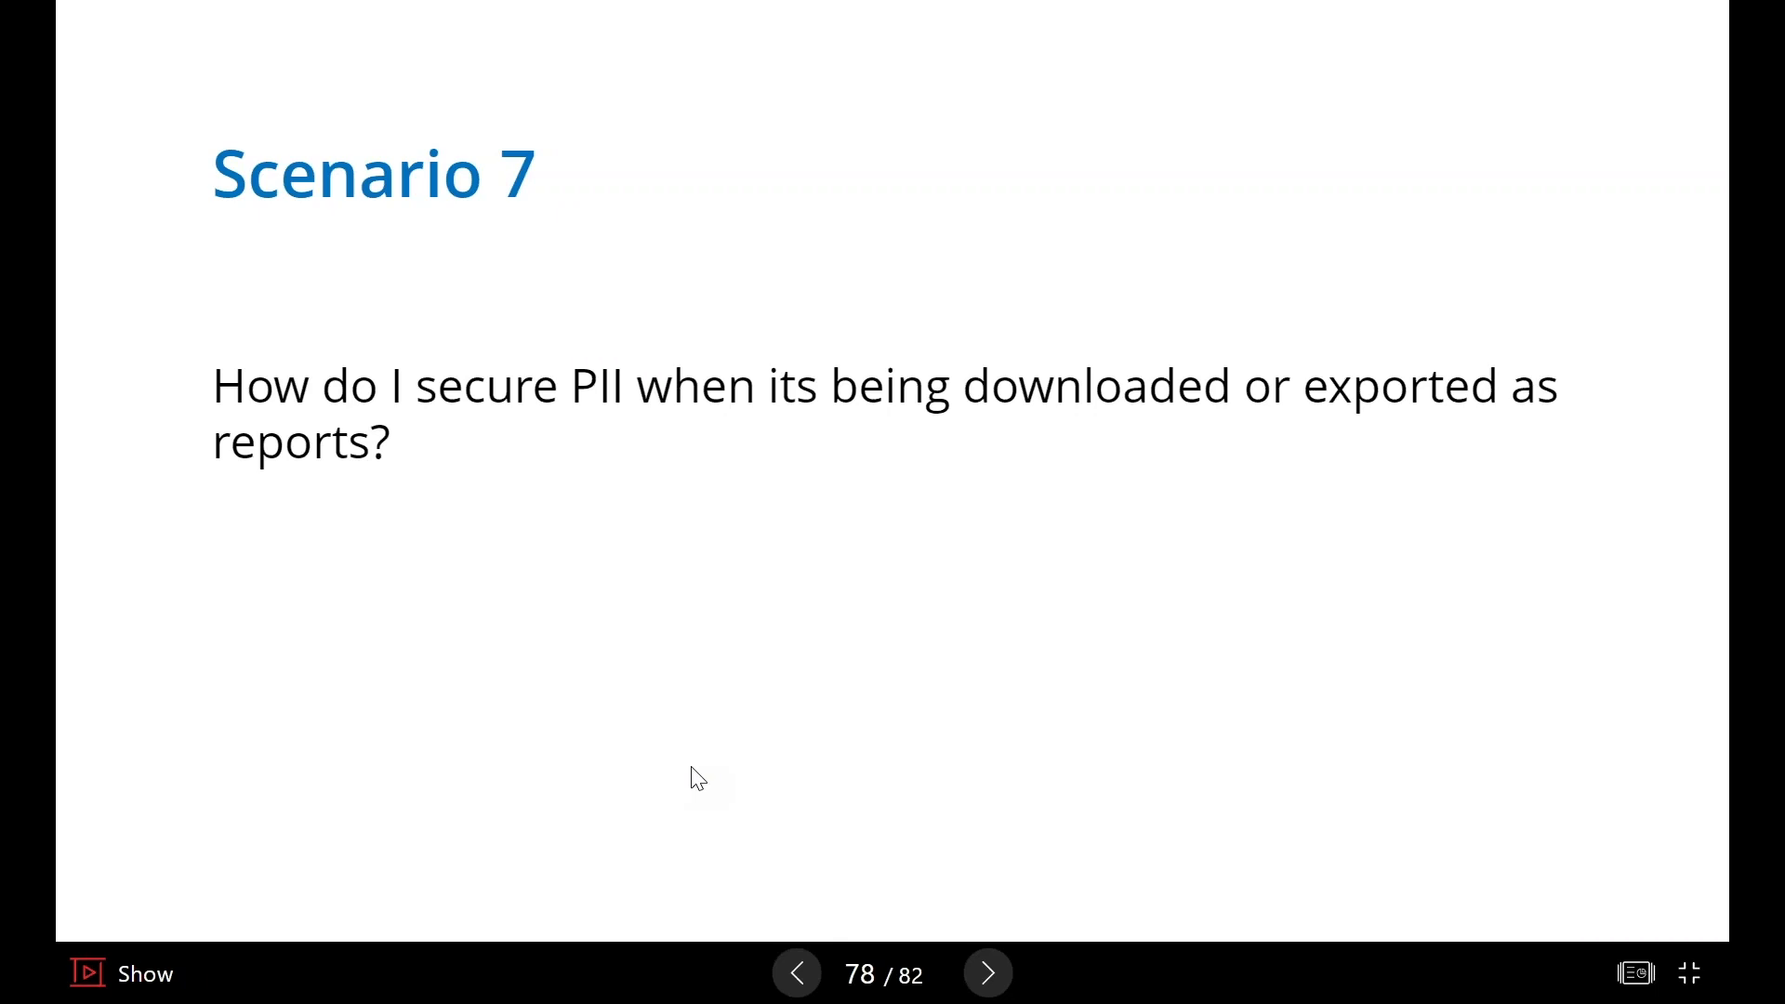
pyautogui.hotkey('alt', 'Tab')
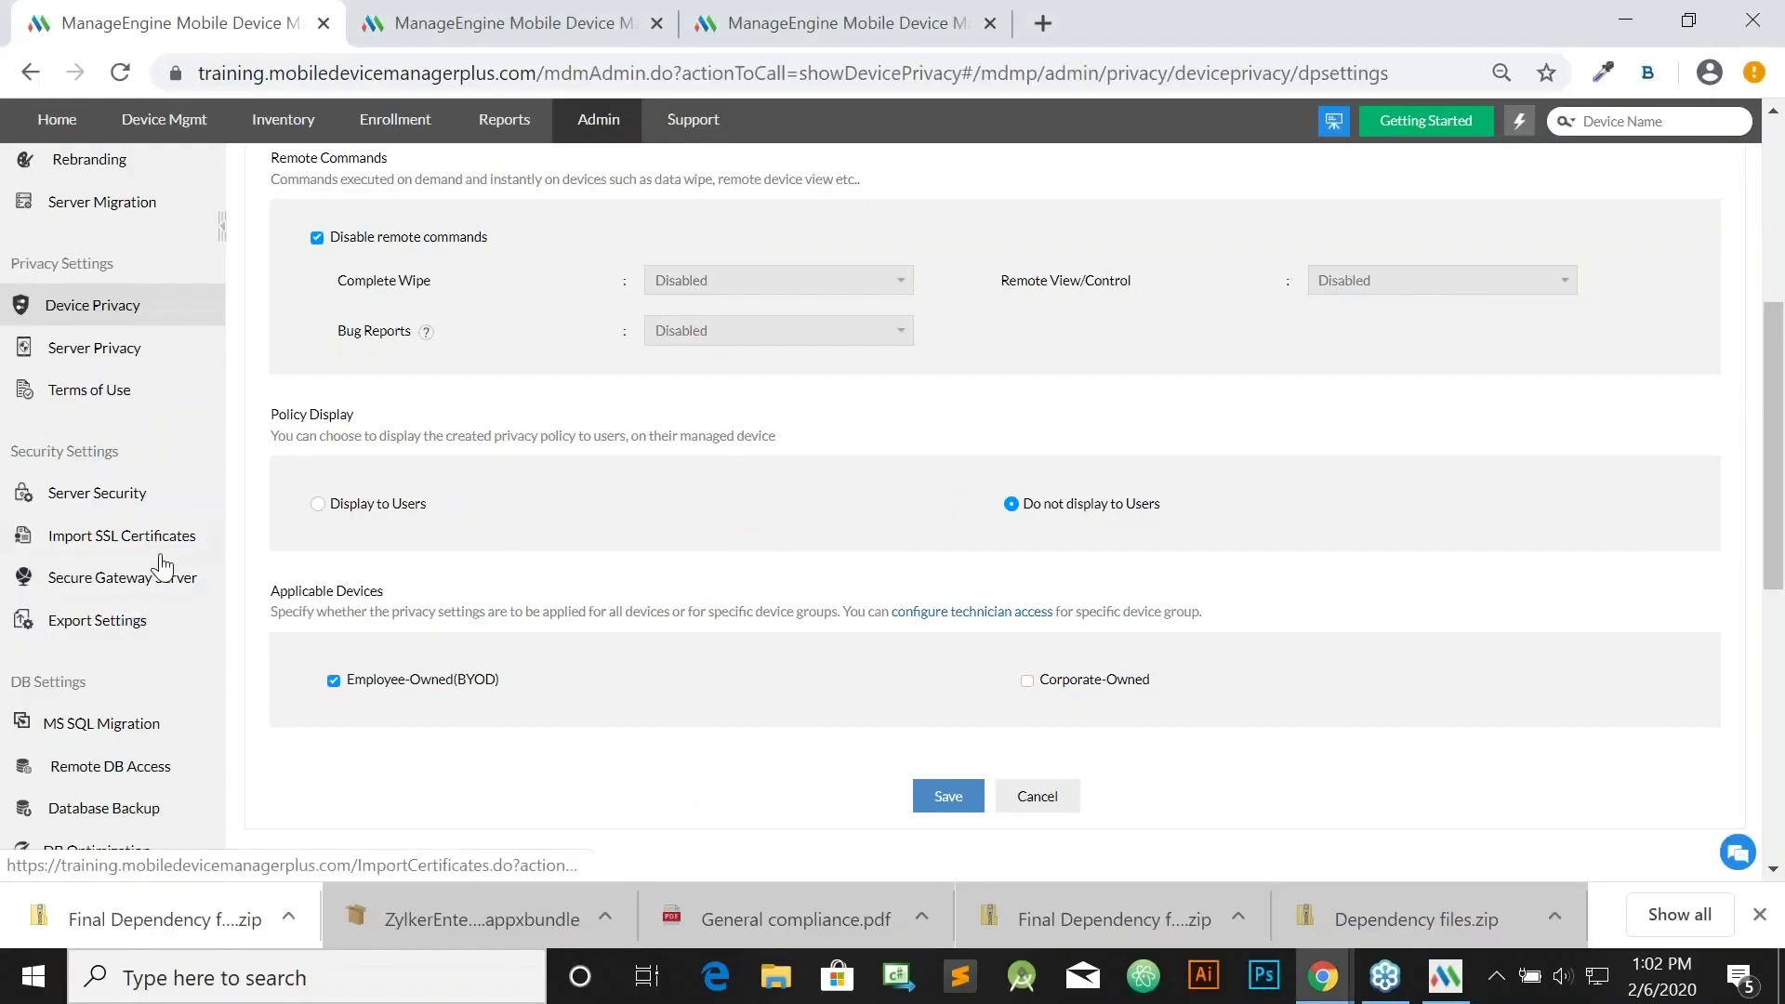
# Open the Export Settings under the security settings for modification.
pyautogui.scroll(6, 160, 563)
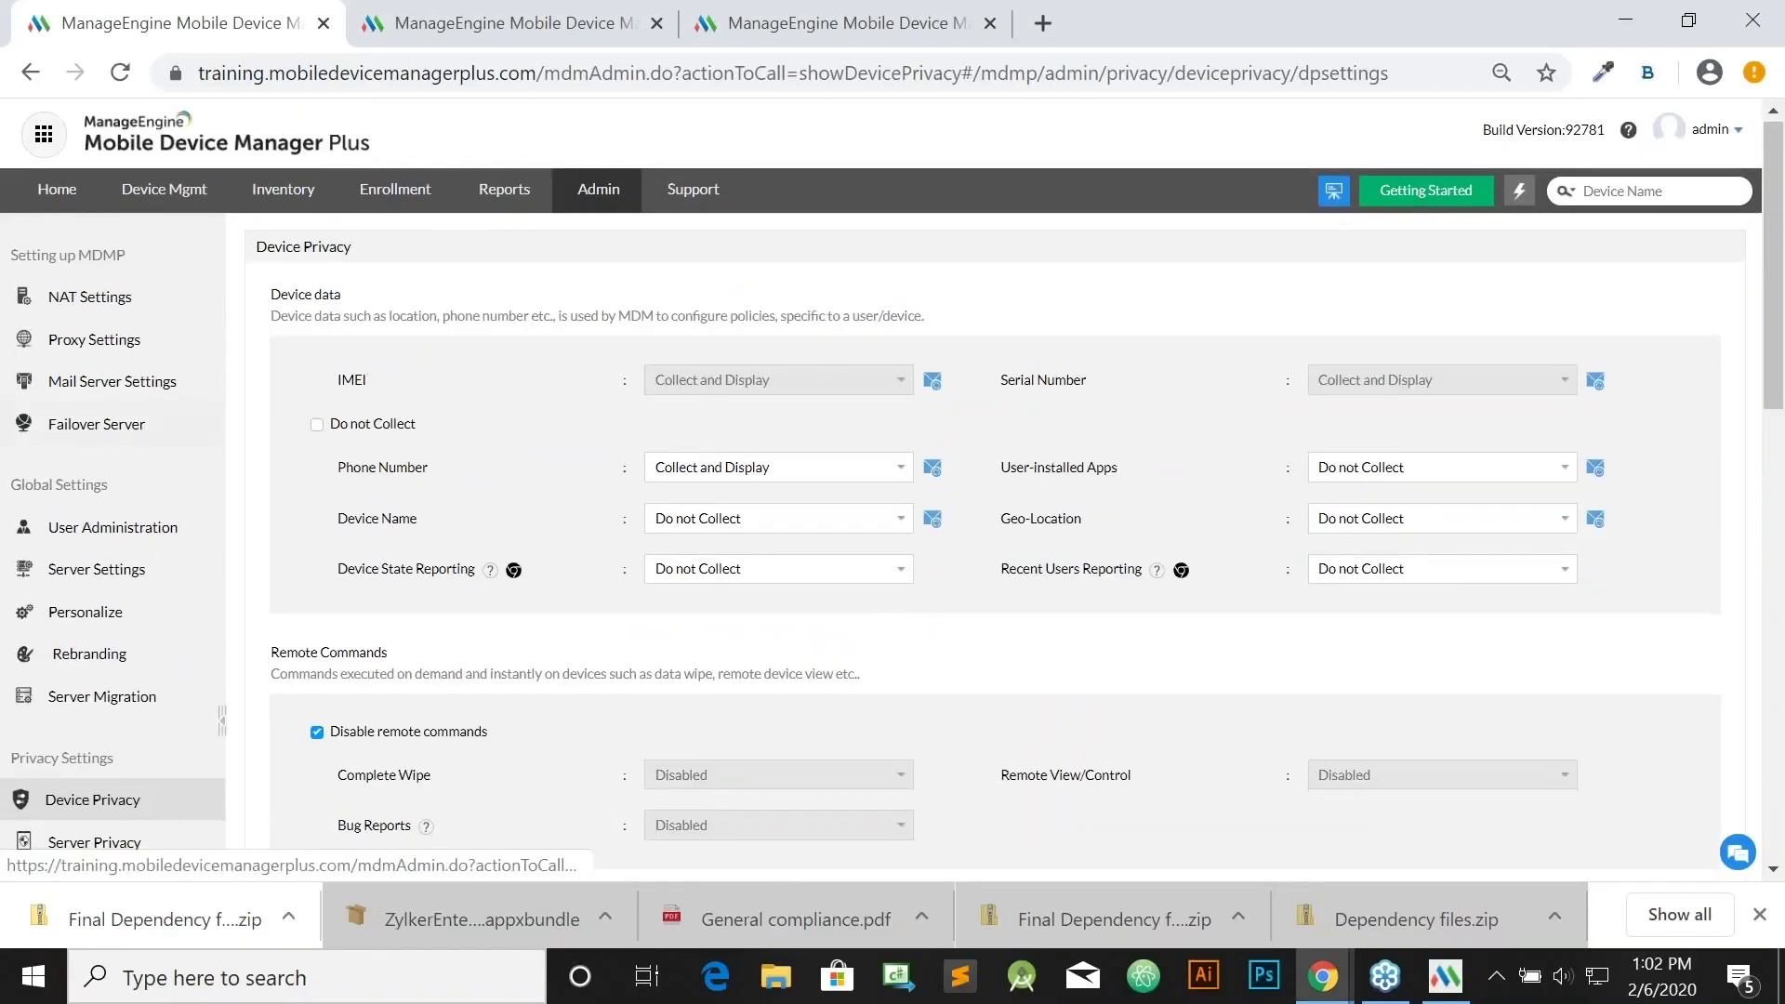
pyautogui.scroll(-4, 111, 651)
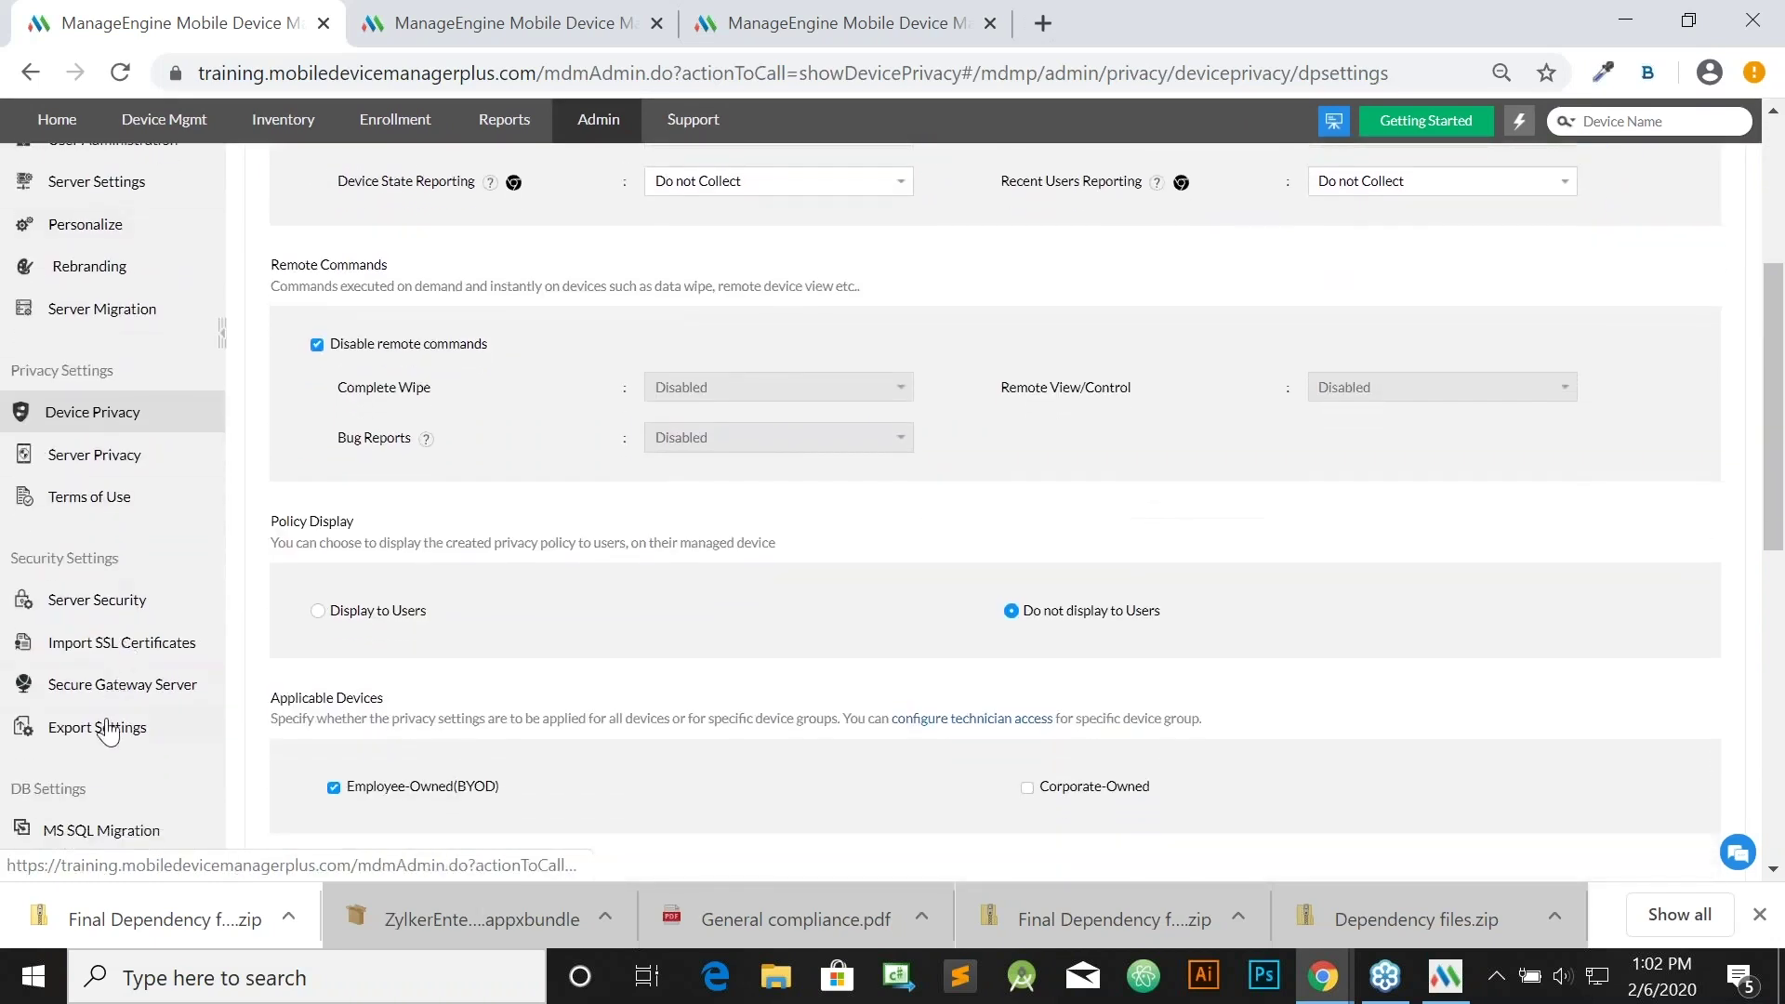
pyautogui.click(109, 734)
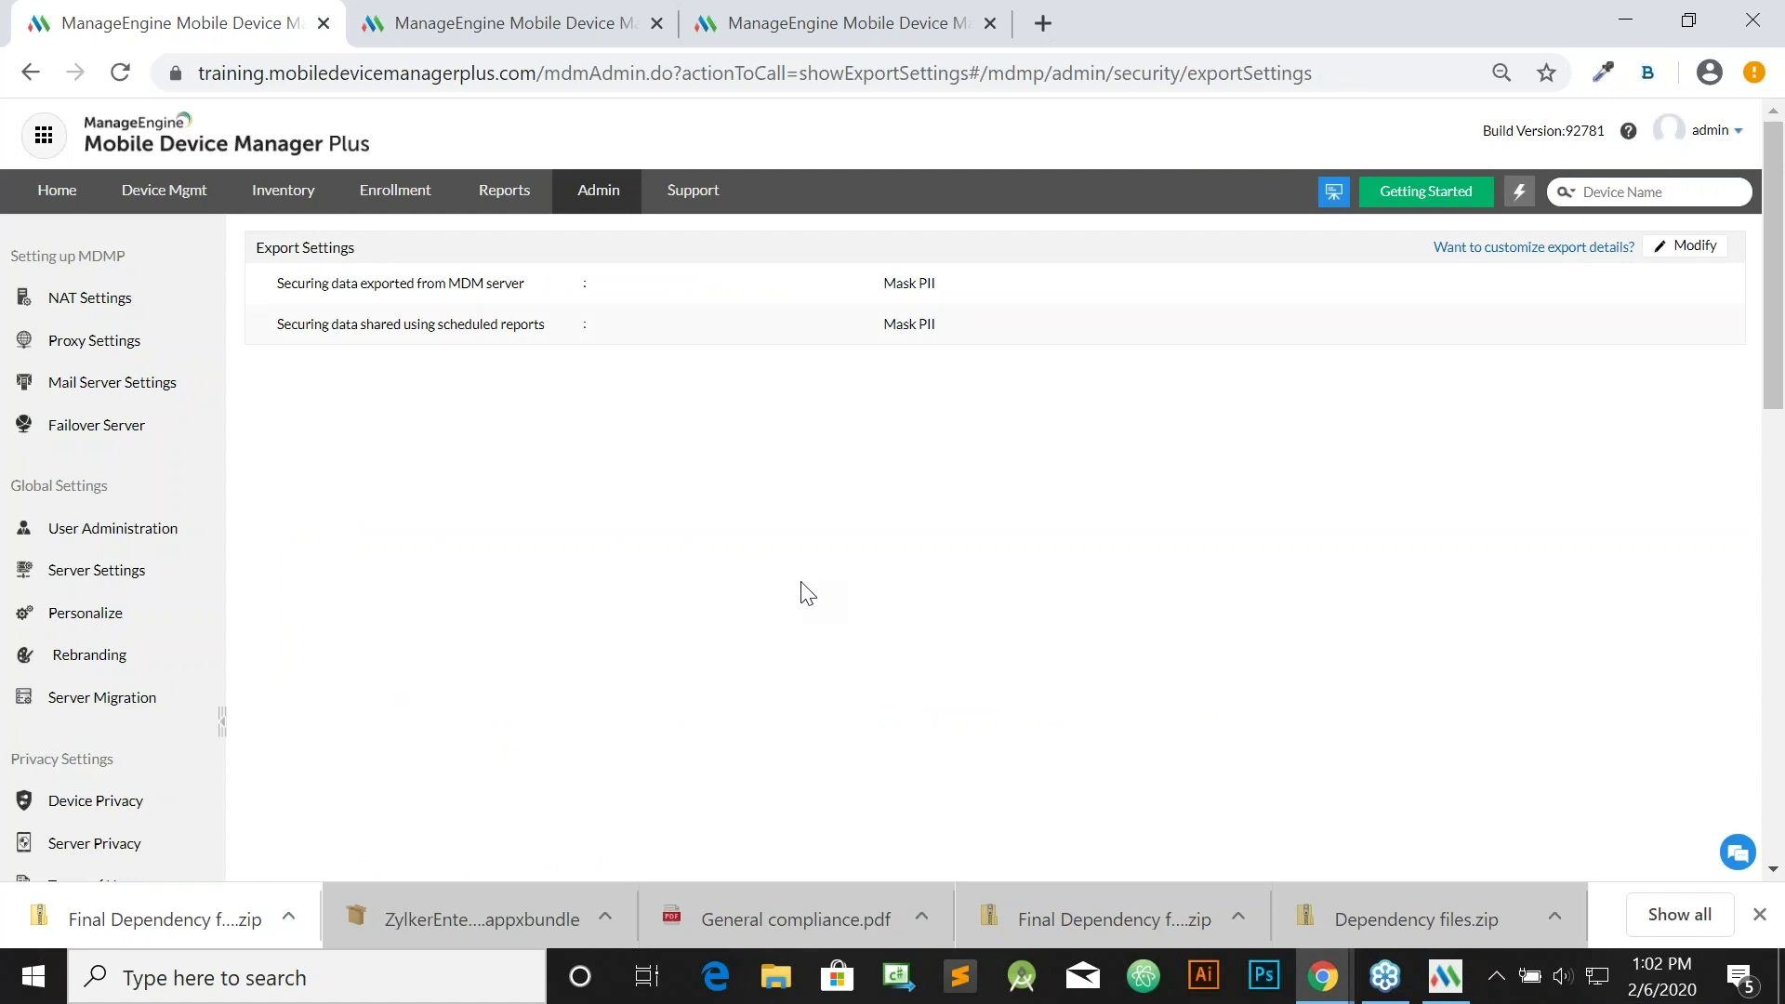
pyautogui.click(1684, 249)
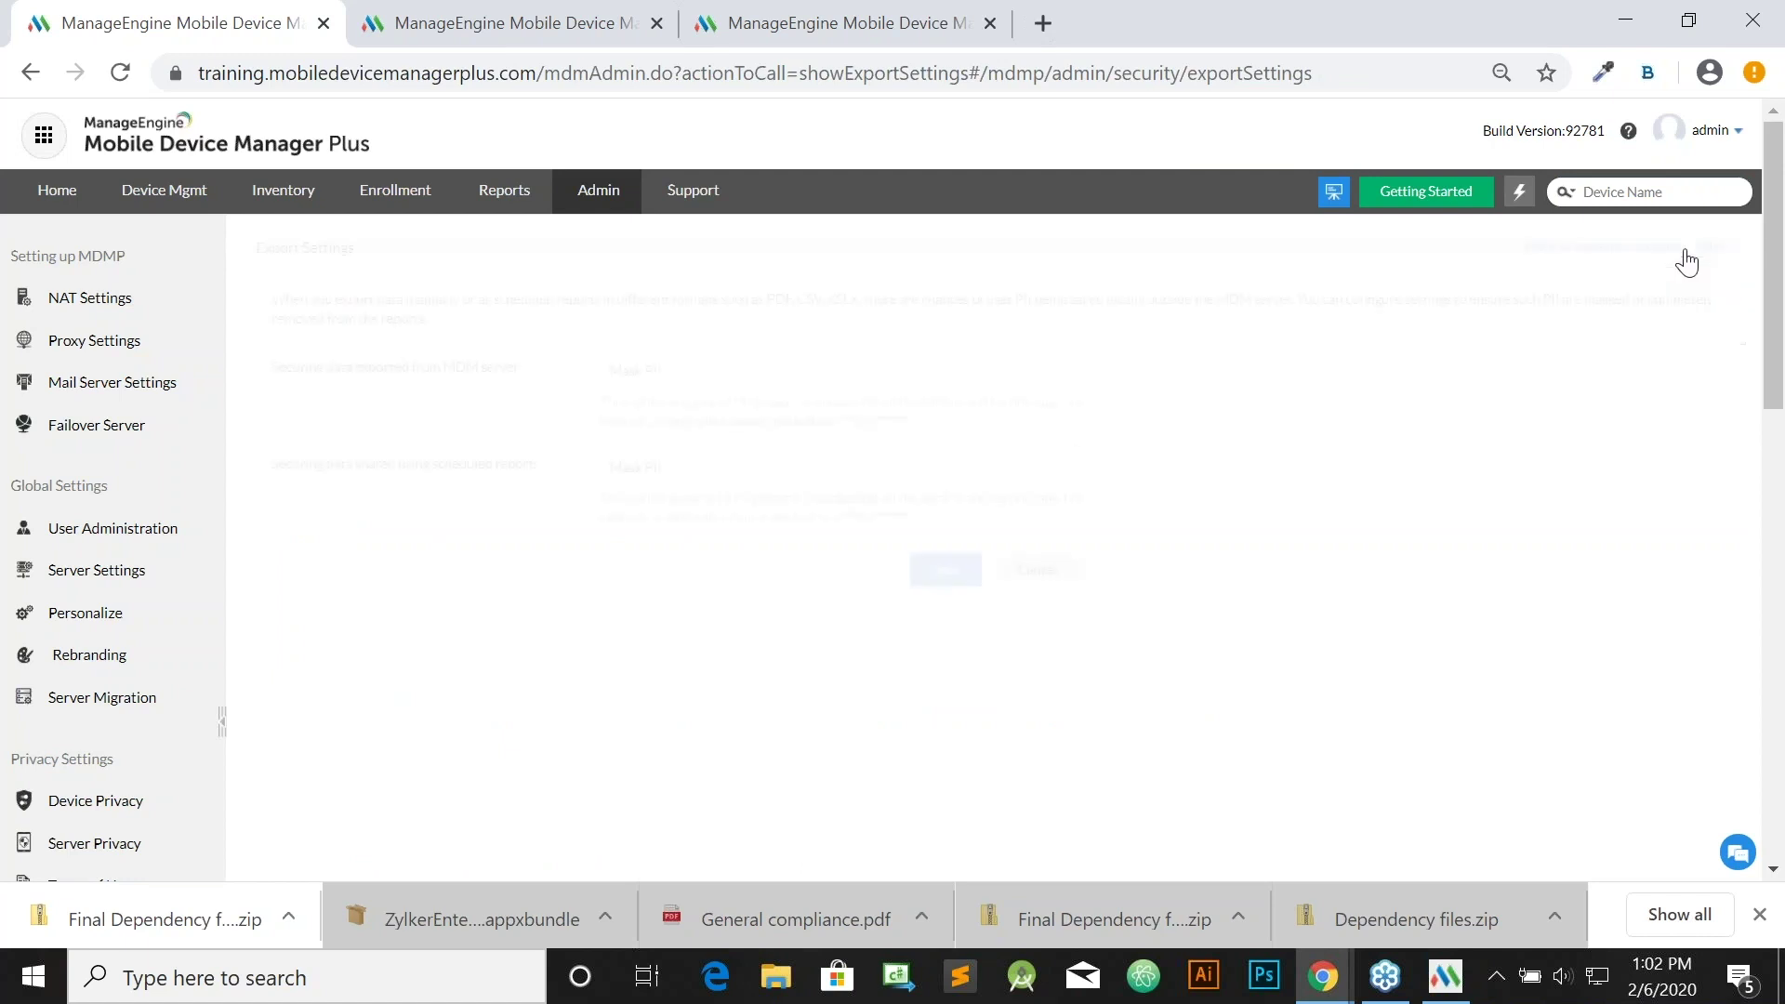
# View the PII options for securing data exported from the MDM server and highlight the example of masked PII.
pyautogui.click(783, 370)
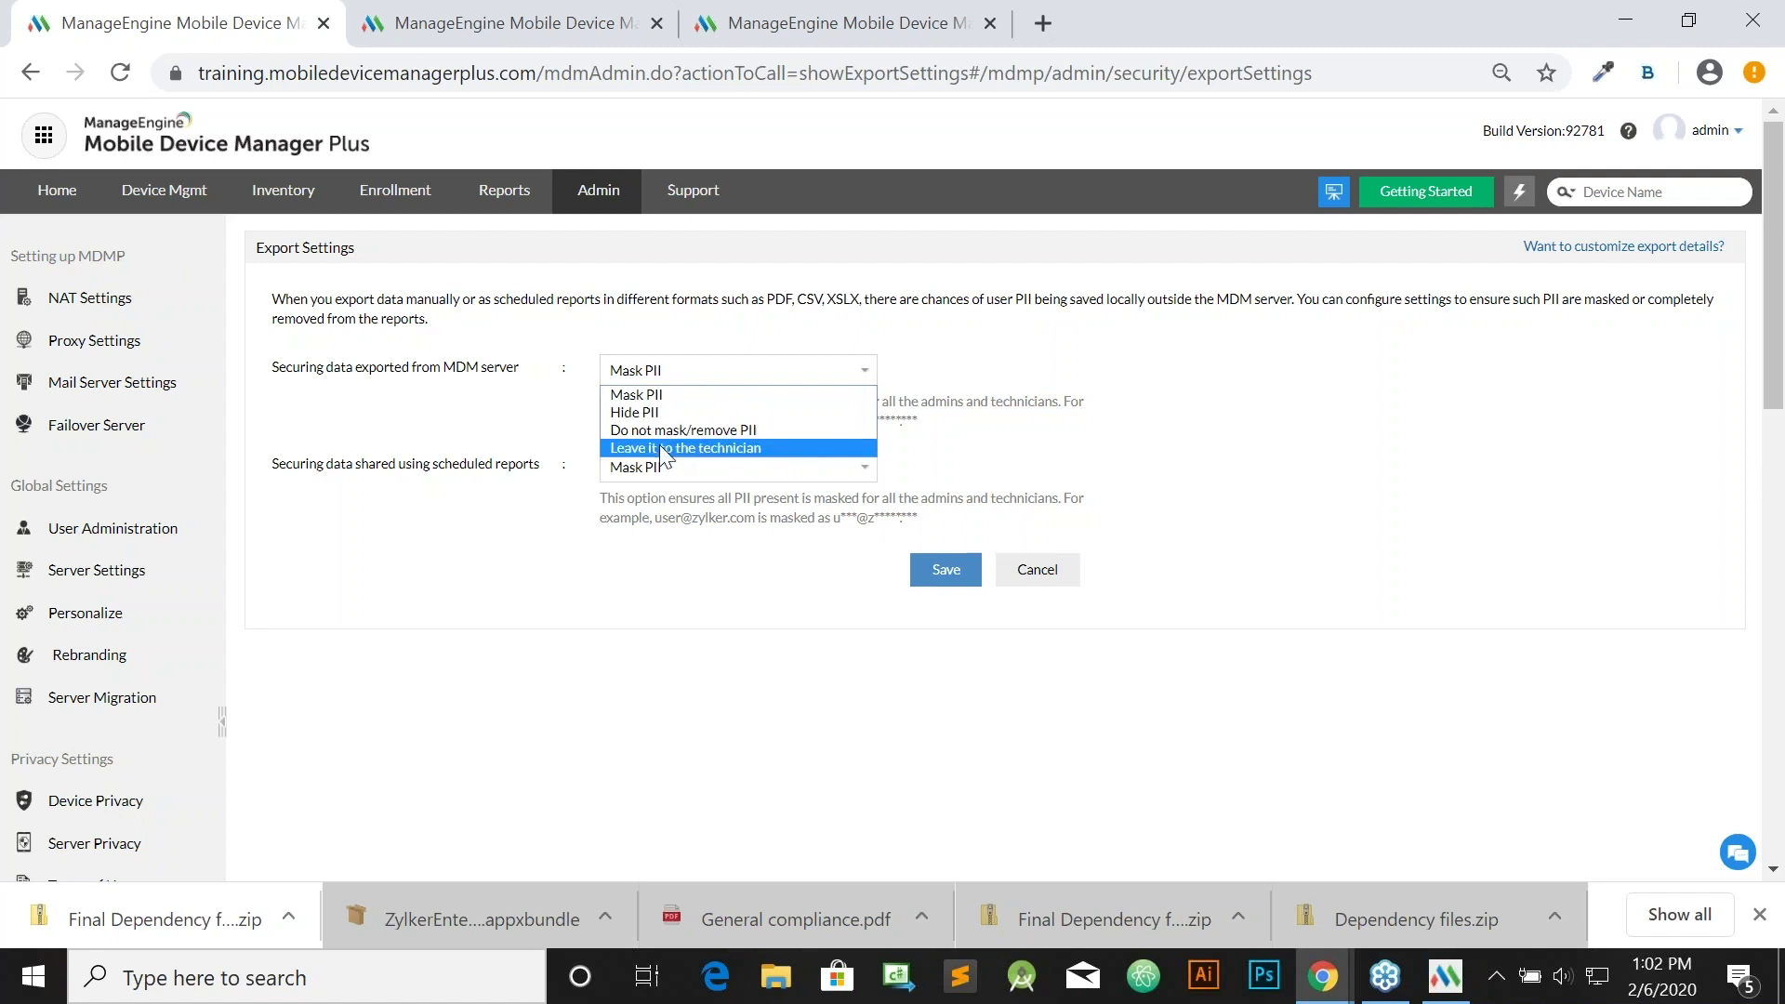
pyautogui.moveTo(1070, 402); pyautogui.dragTo(1069, 420)
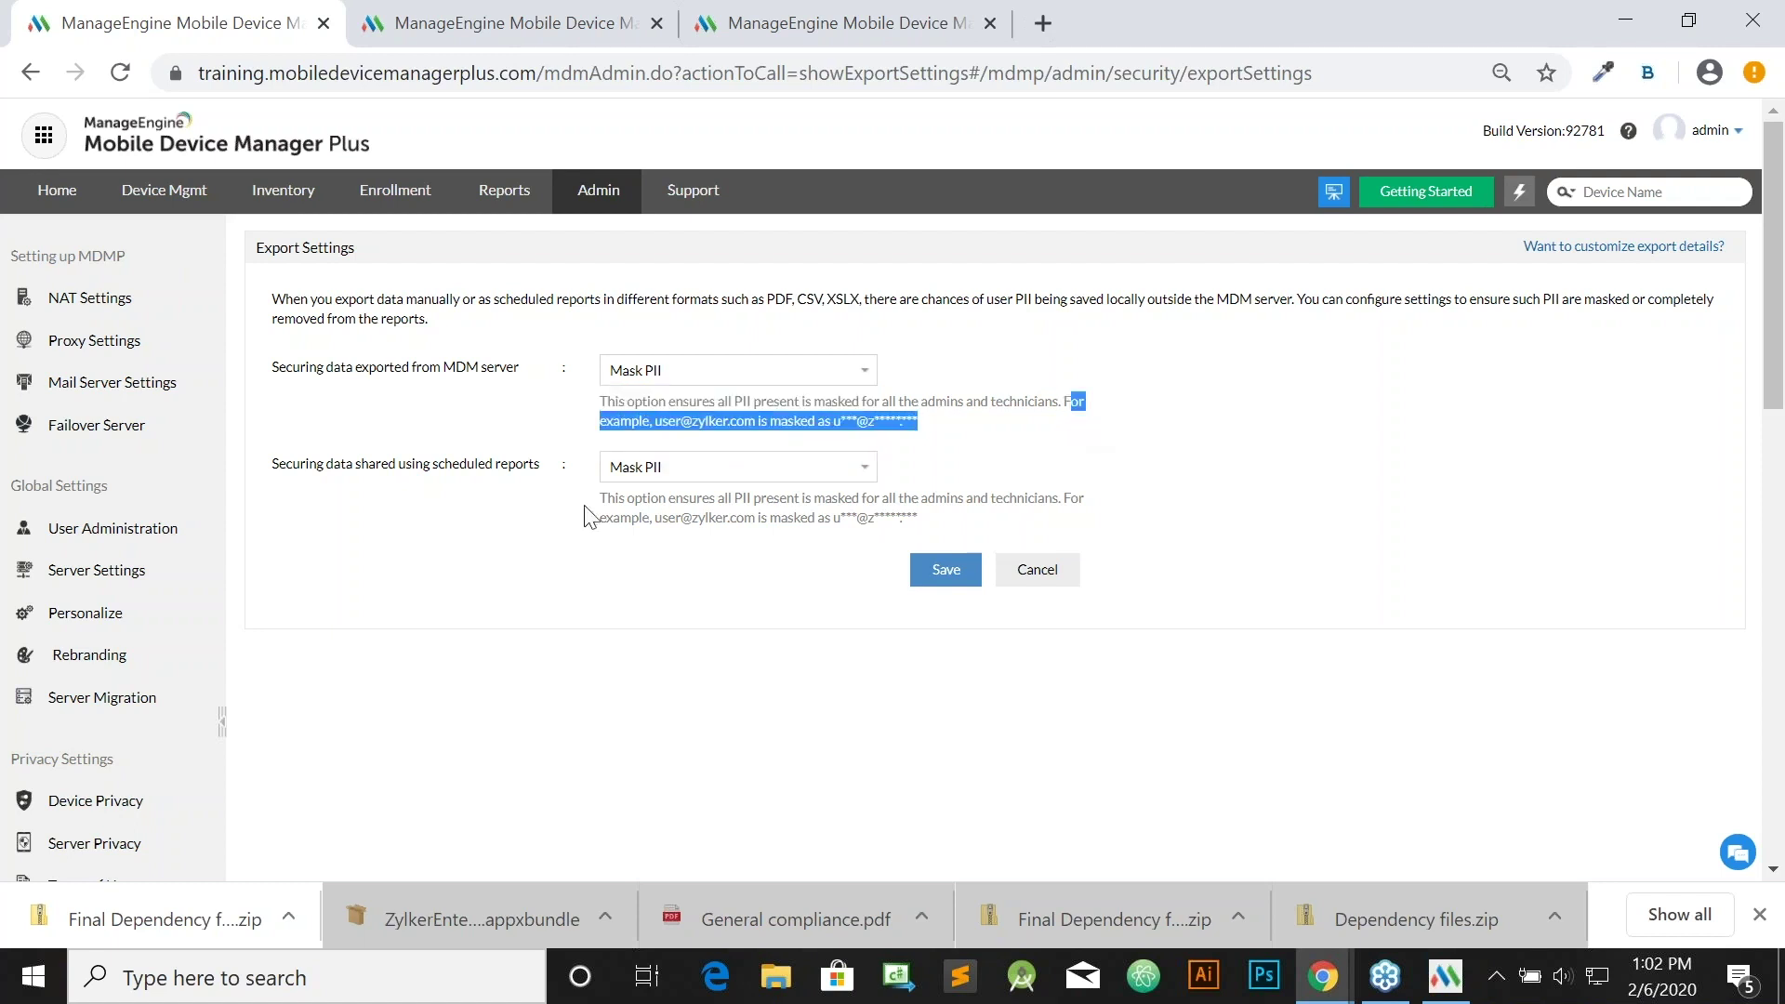
pyautogui.click(975, 475)
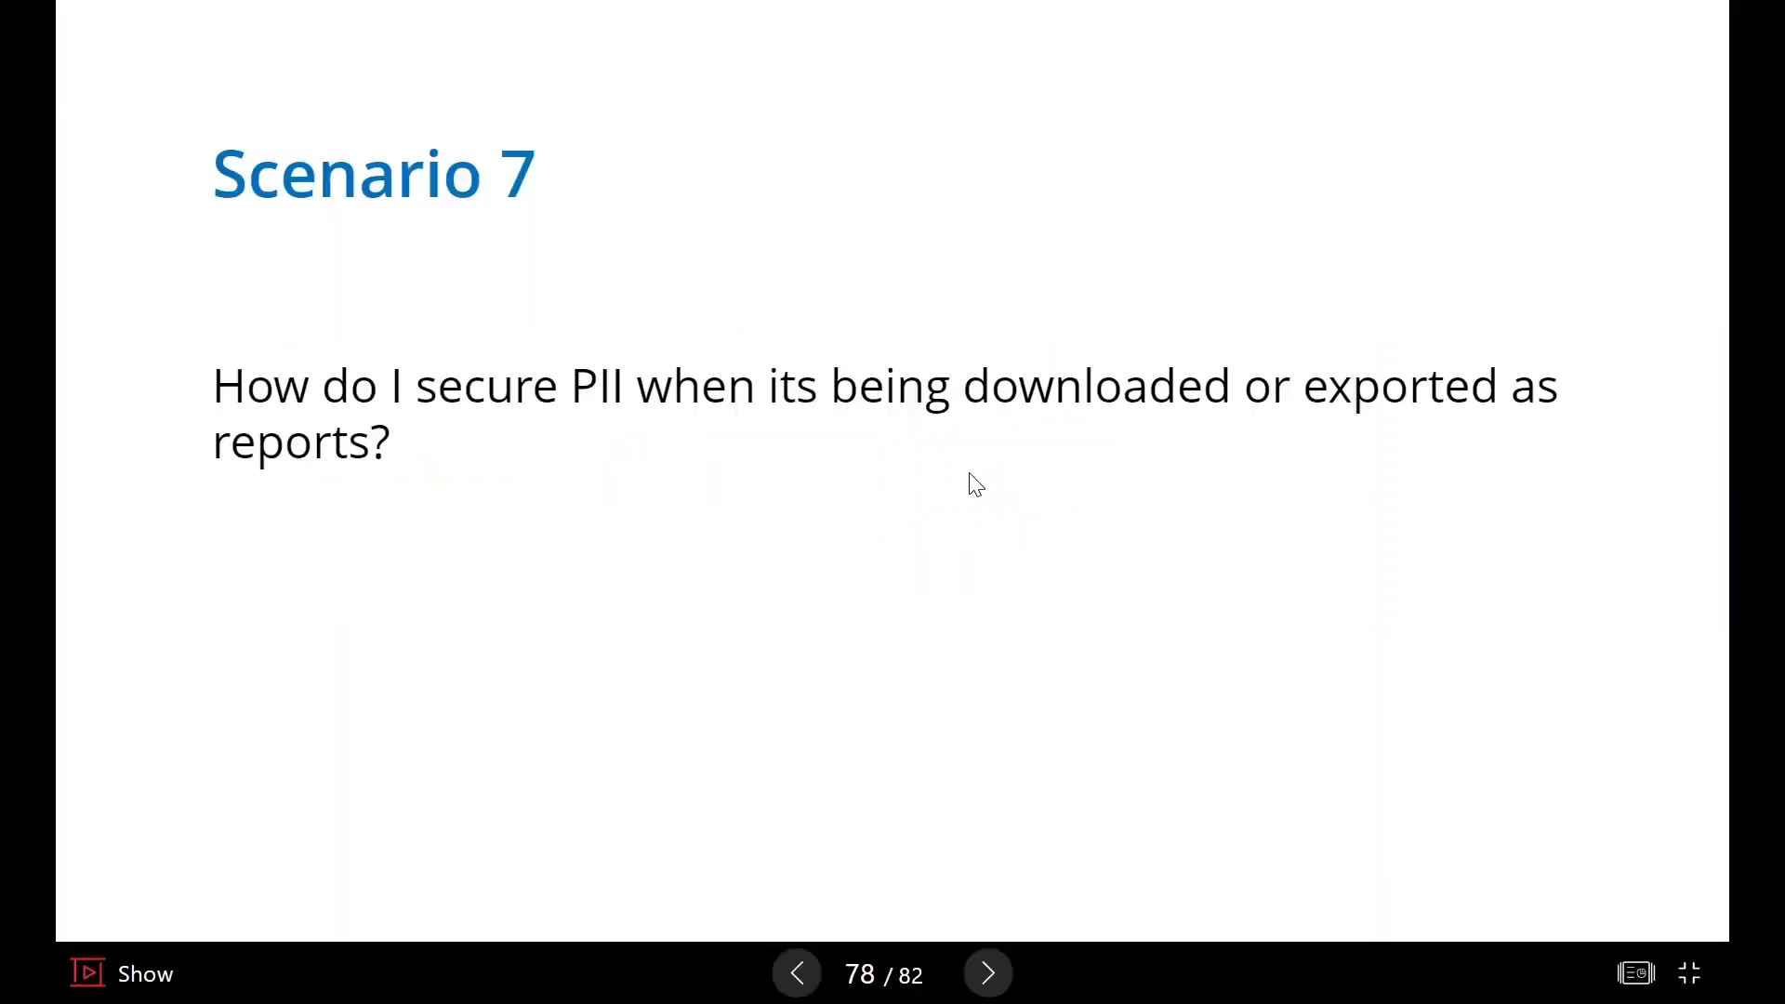
# Advance the presentation from Scenario 7 past the rating and social media slides to the Thank you slide.
pyautogui.press('Right')
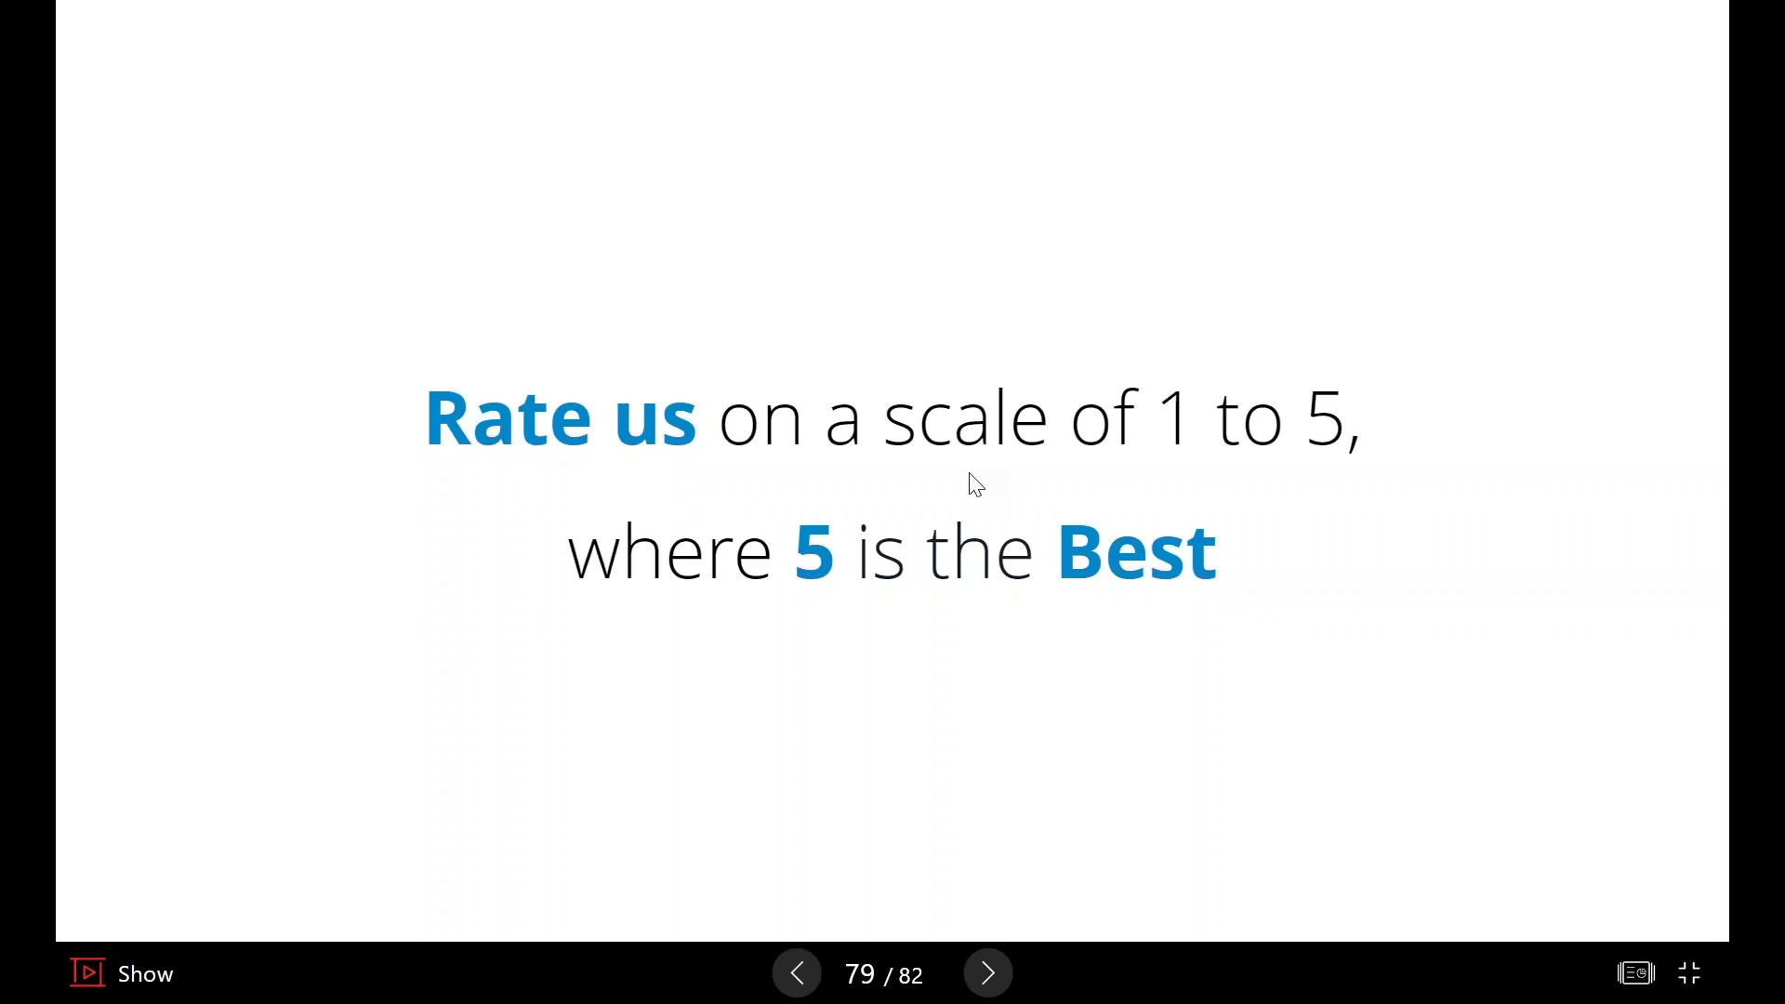
pyautogui.press('Right')
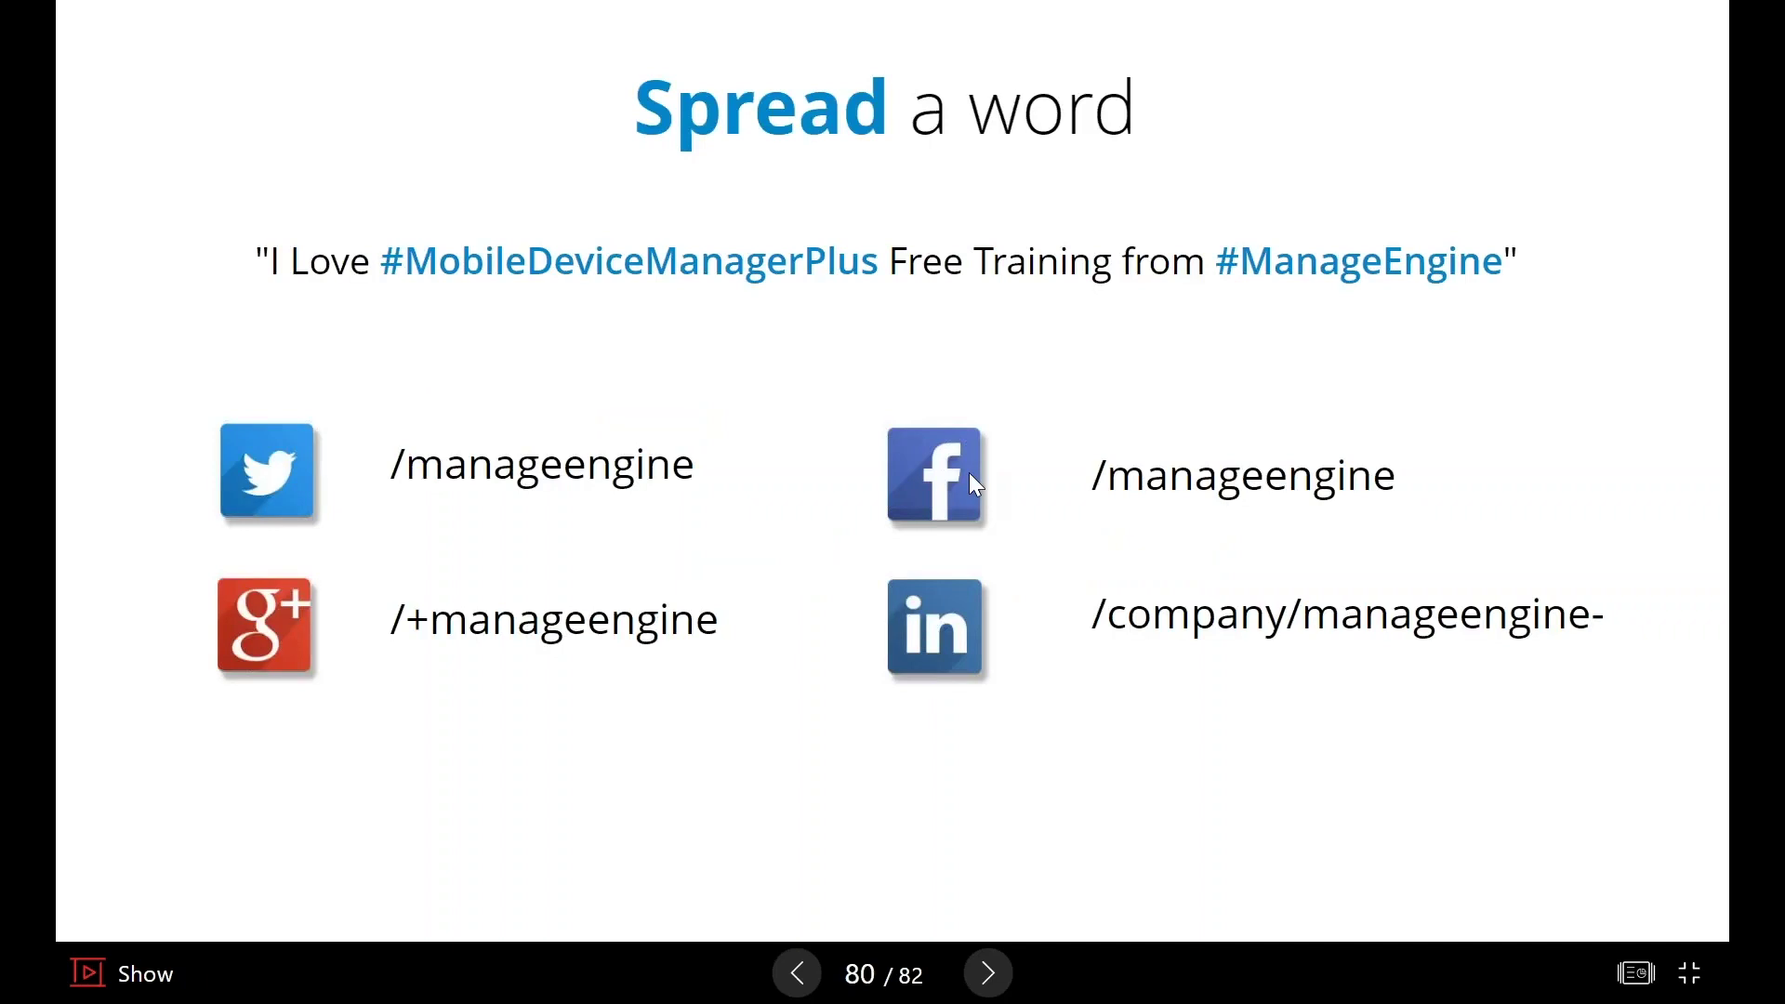
pyautogui.press('Right')
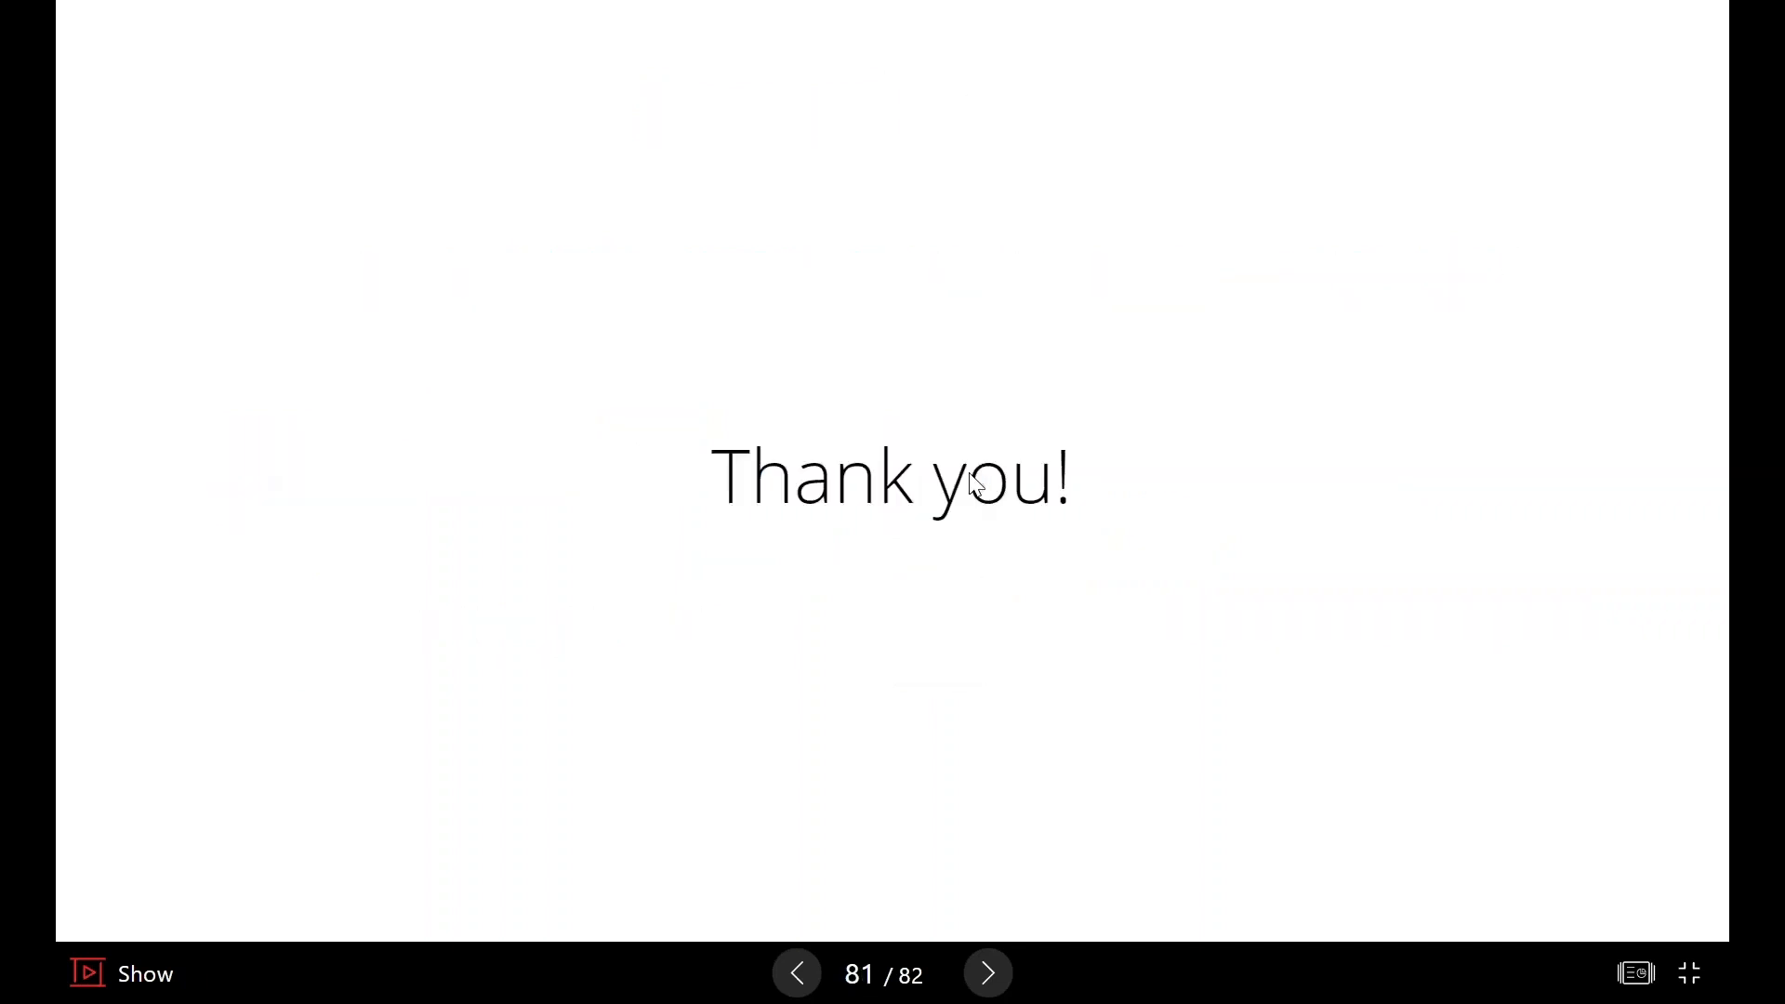